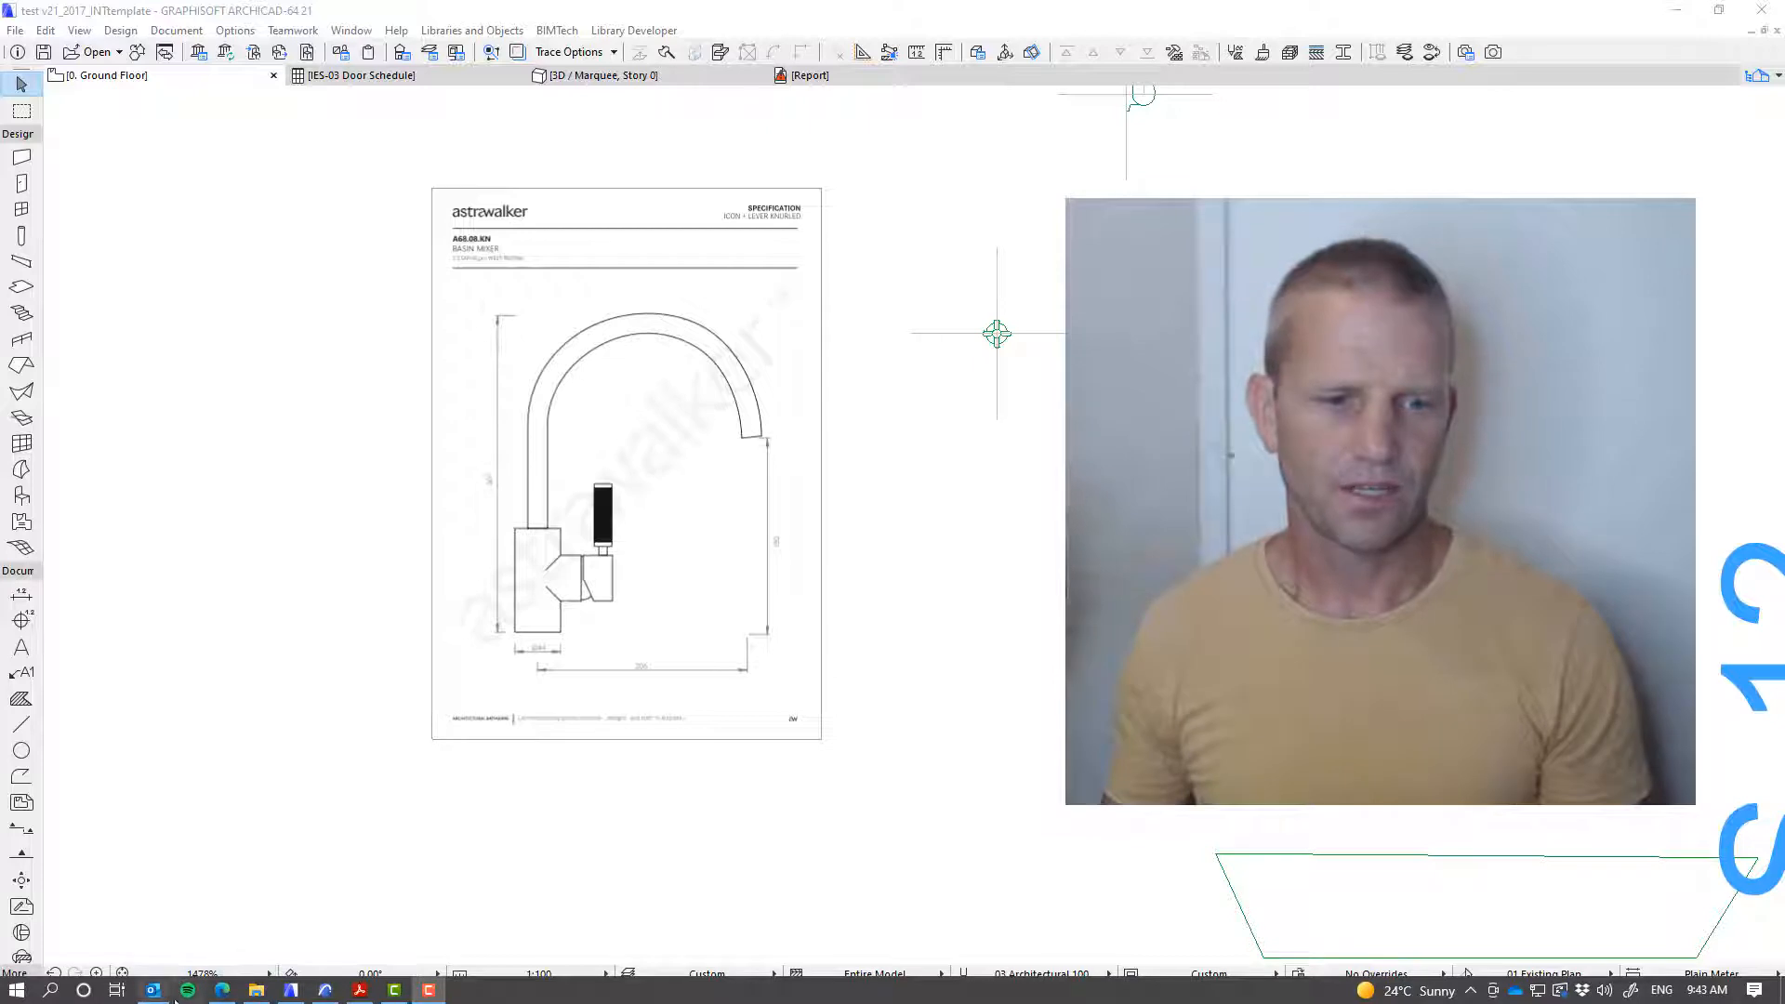
- Open the selected Infinite Water object's settings and apply the SNK-Mixer-Modern-02 preset in Rapid Configuration
left_click(219, 992)
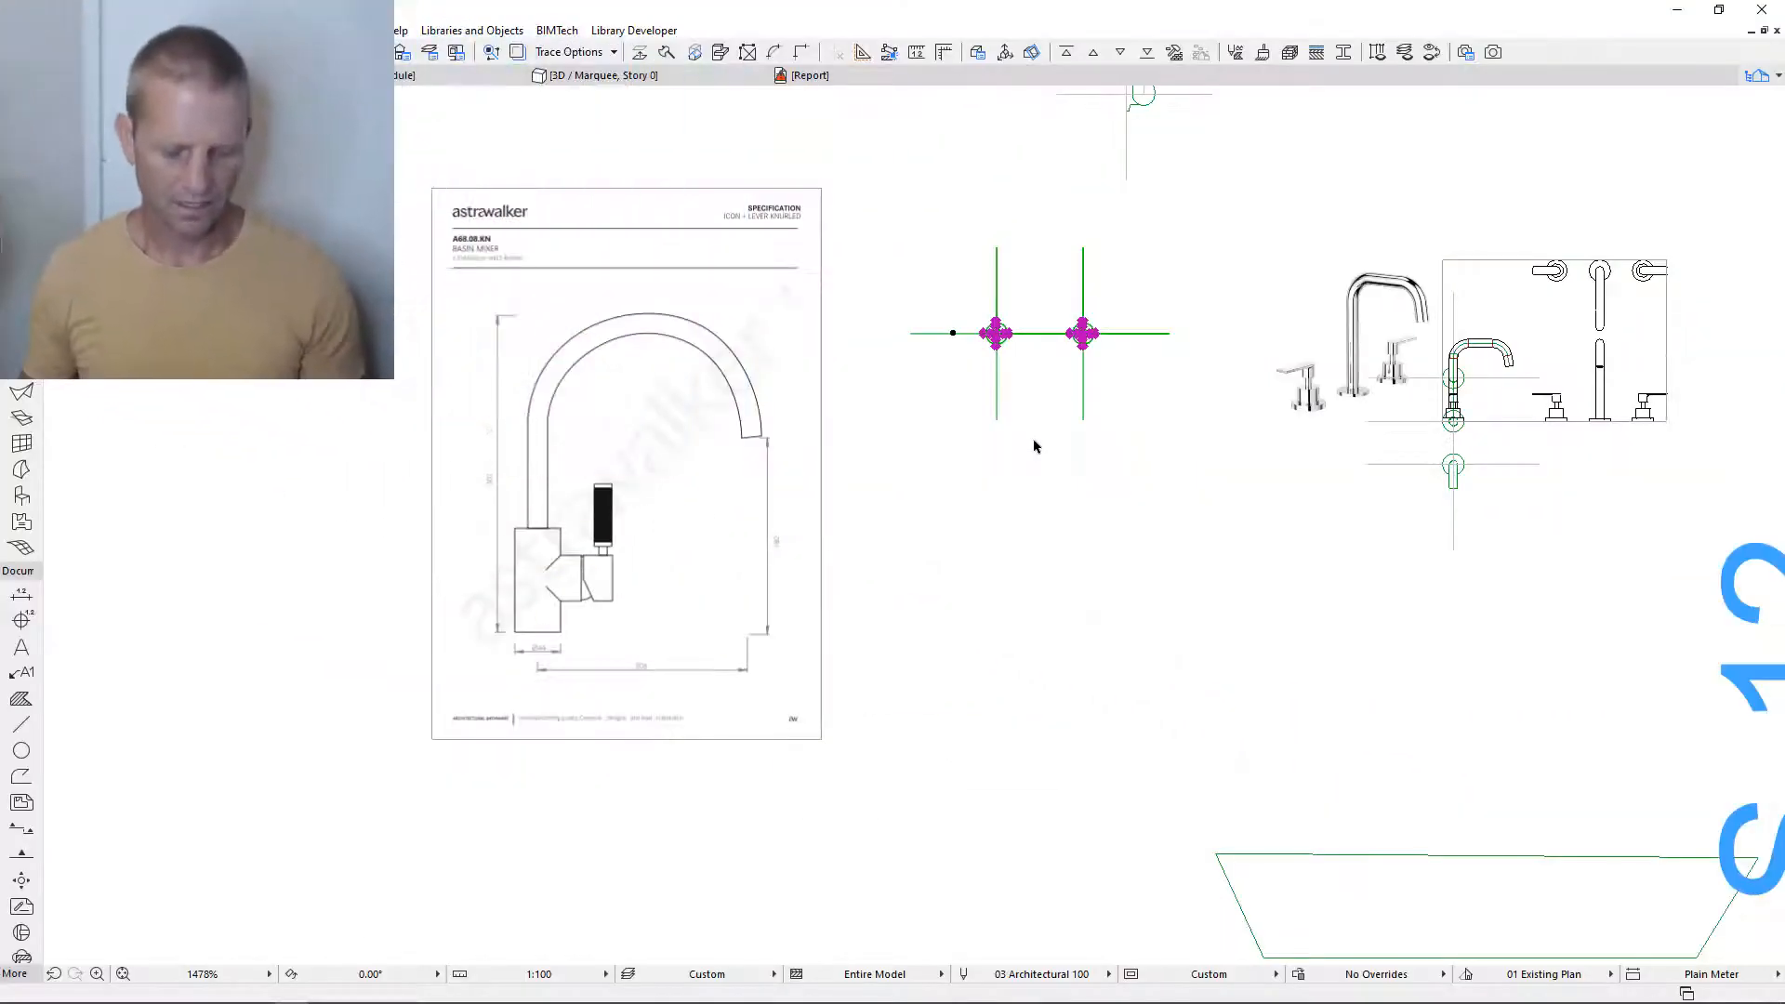
key("ctrl+t")
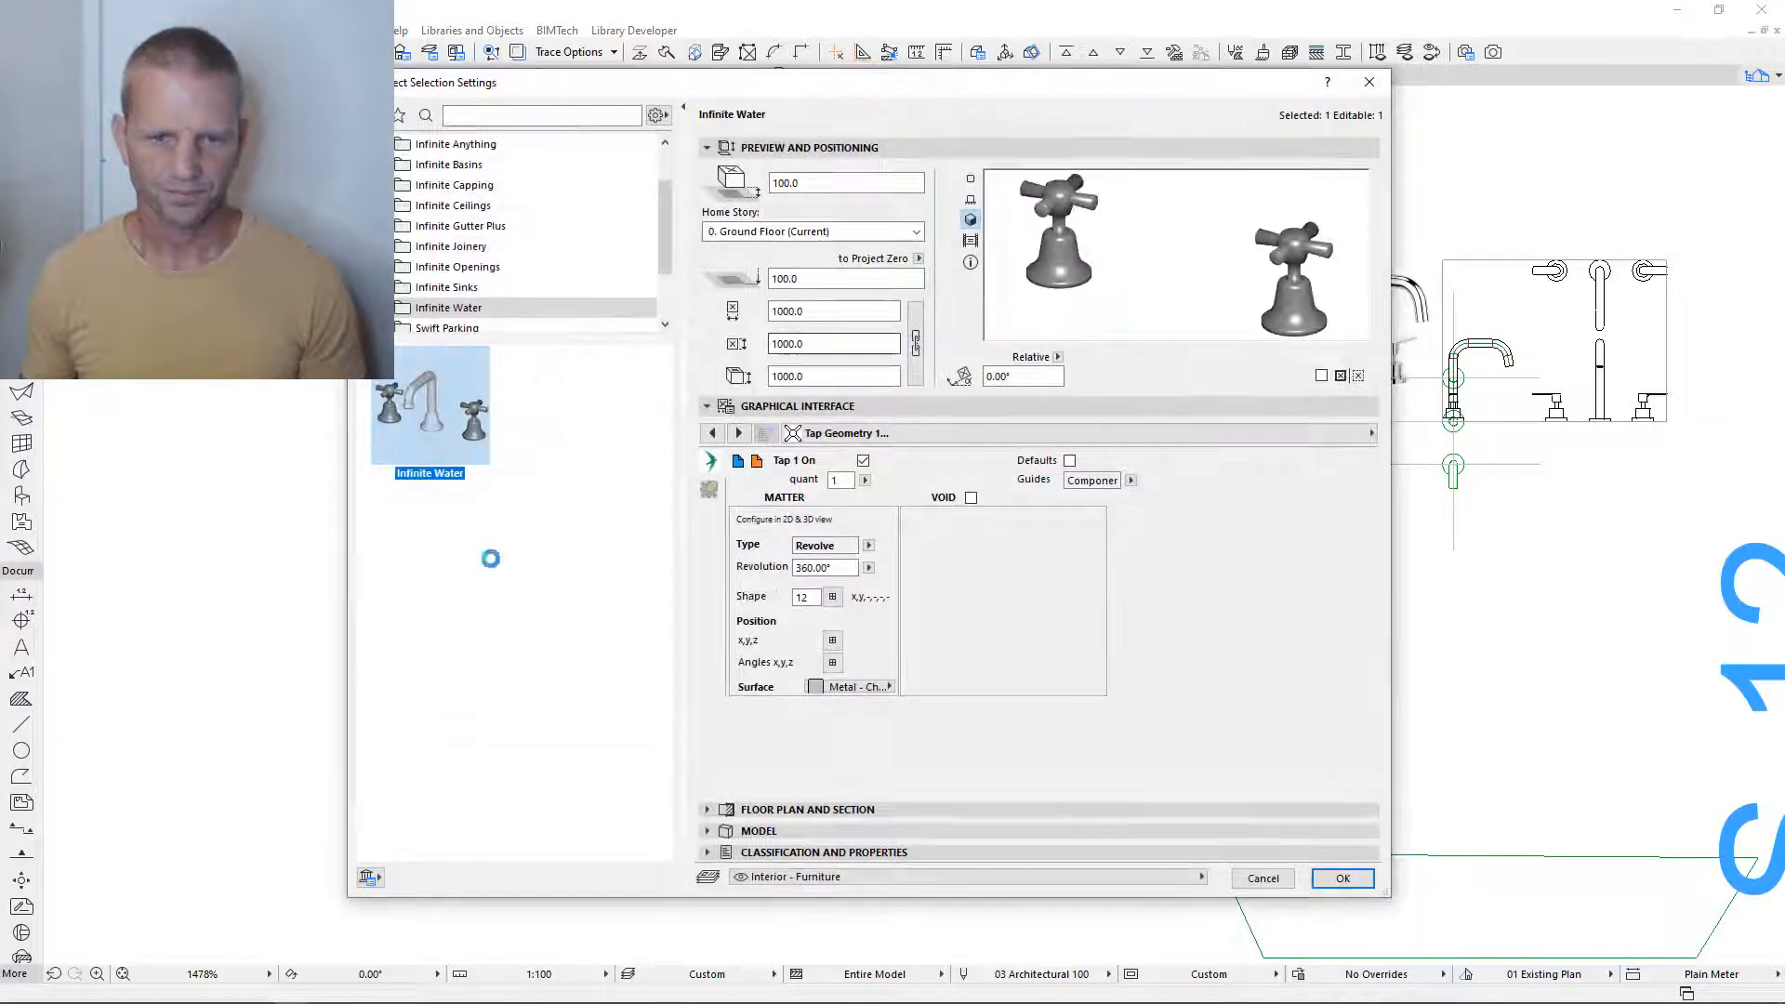
left_click(735, 465)
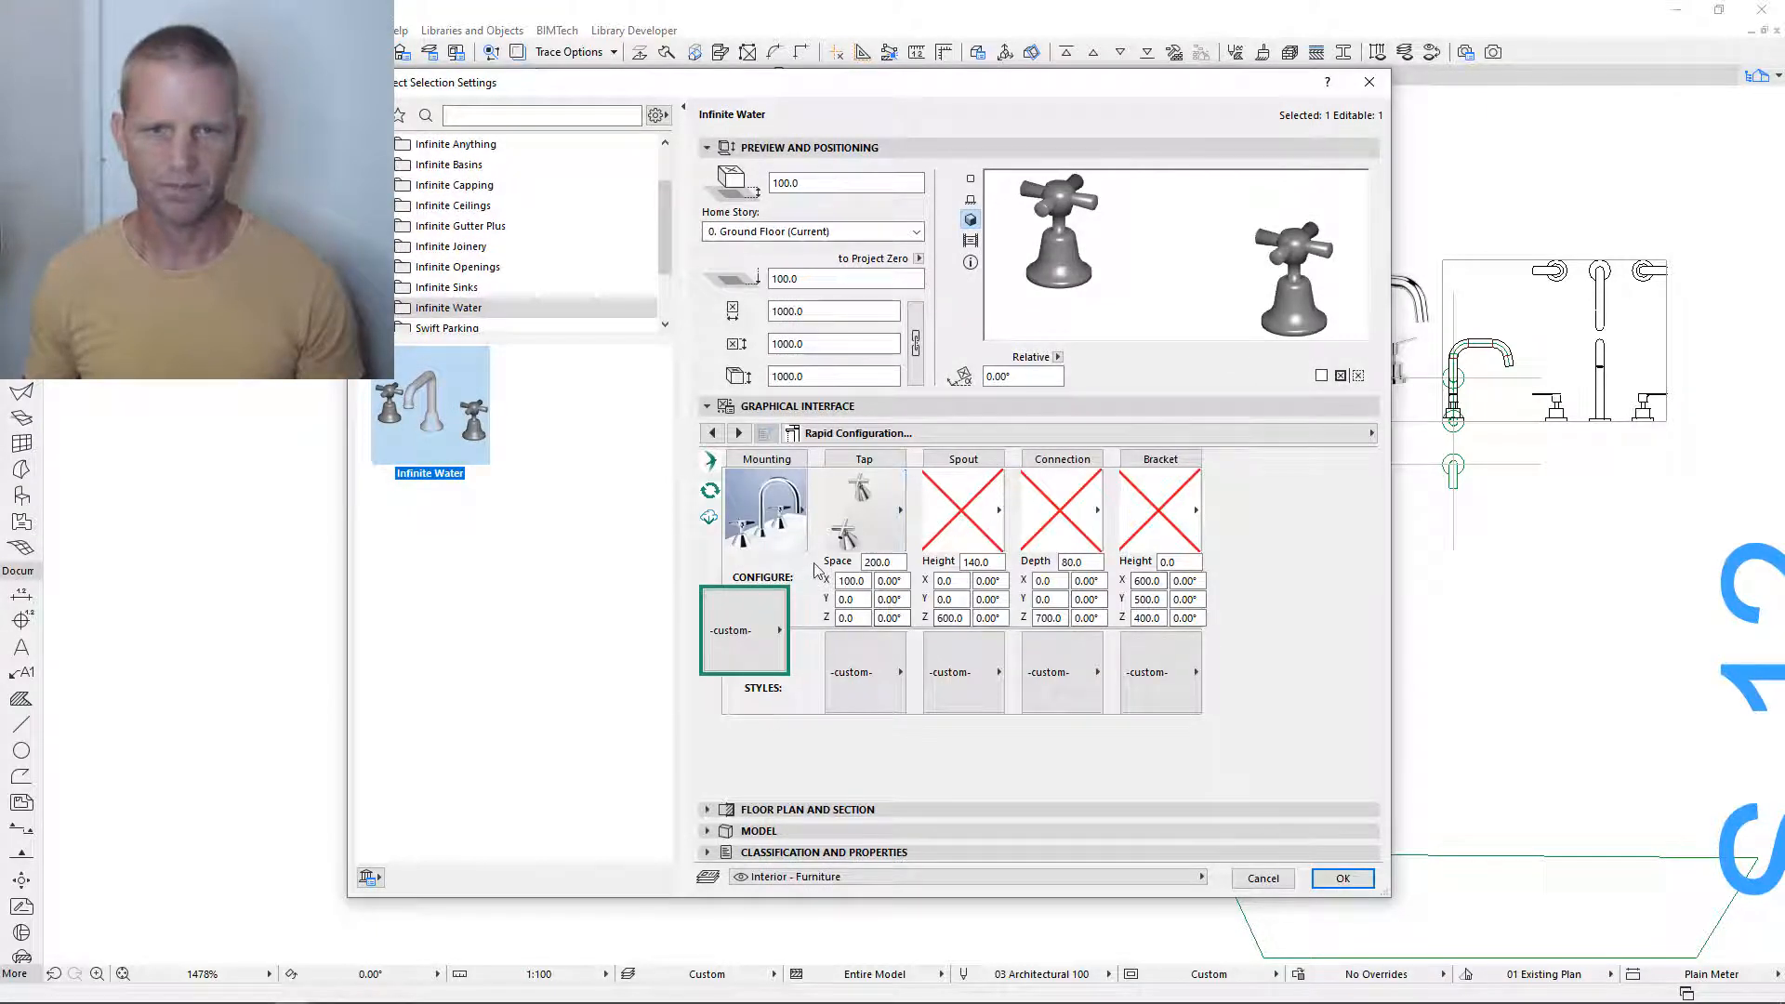
left_click(767, 630)
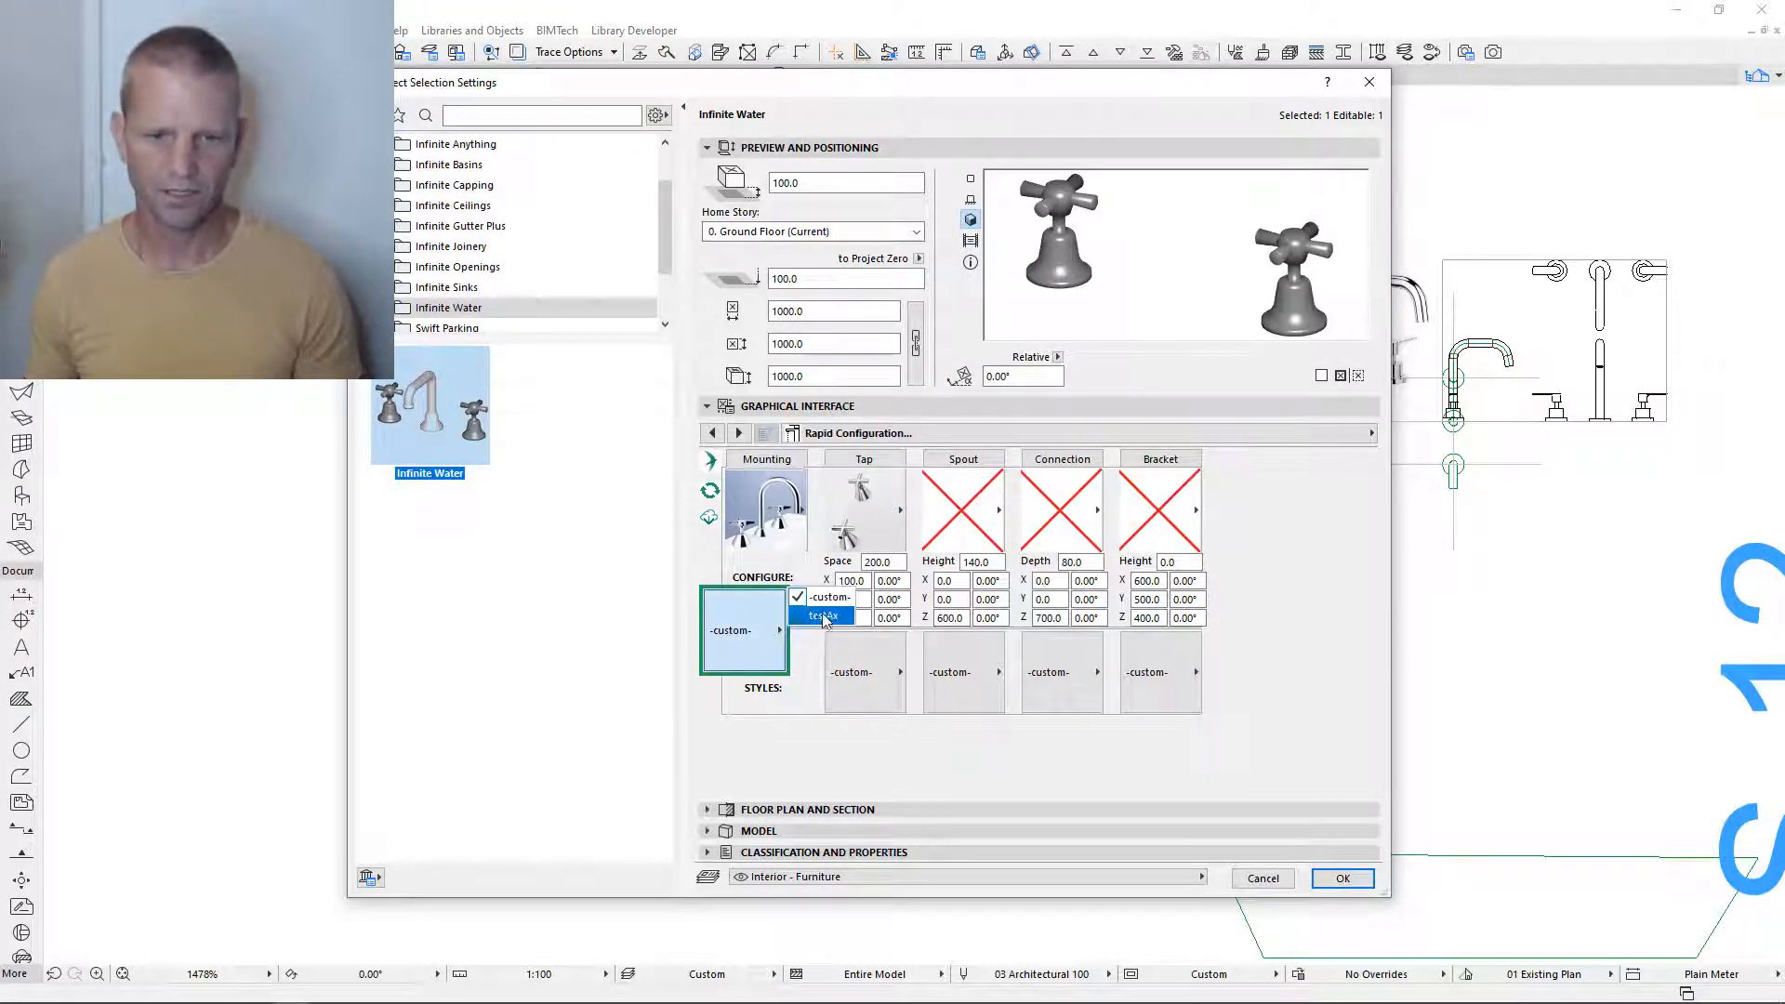
left_click(708, 523)
left_click(753, 630)
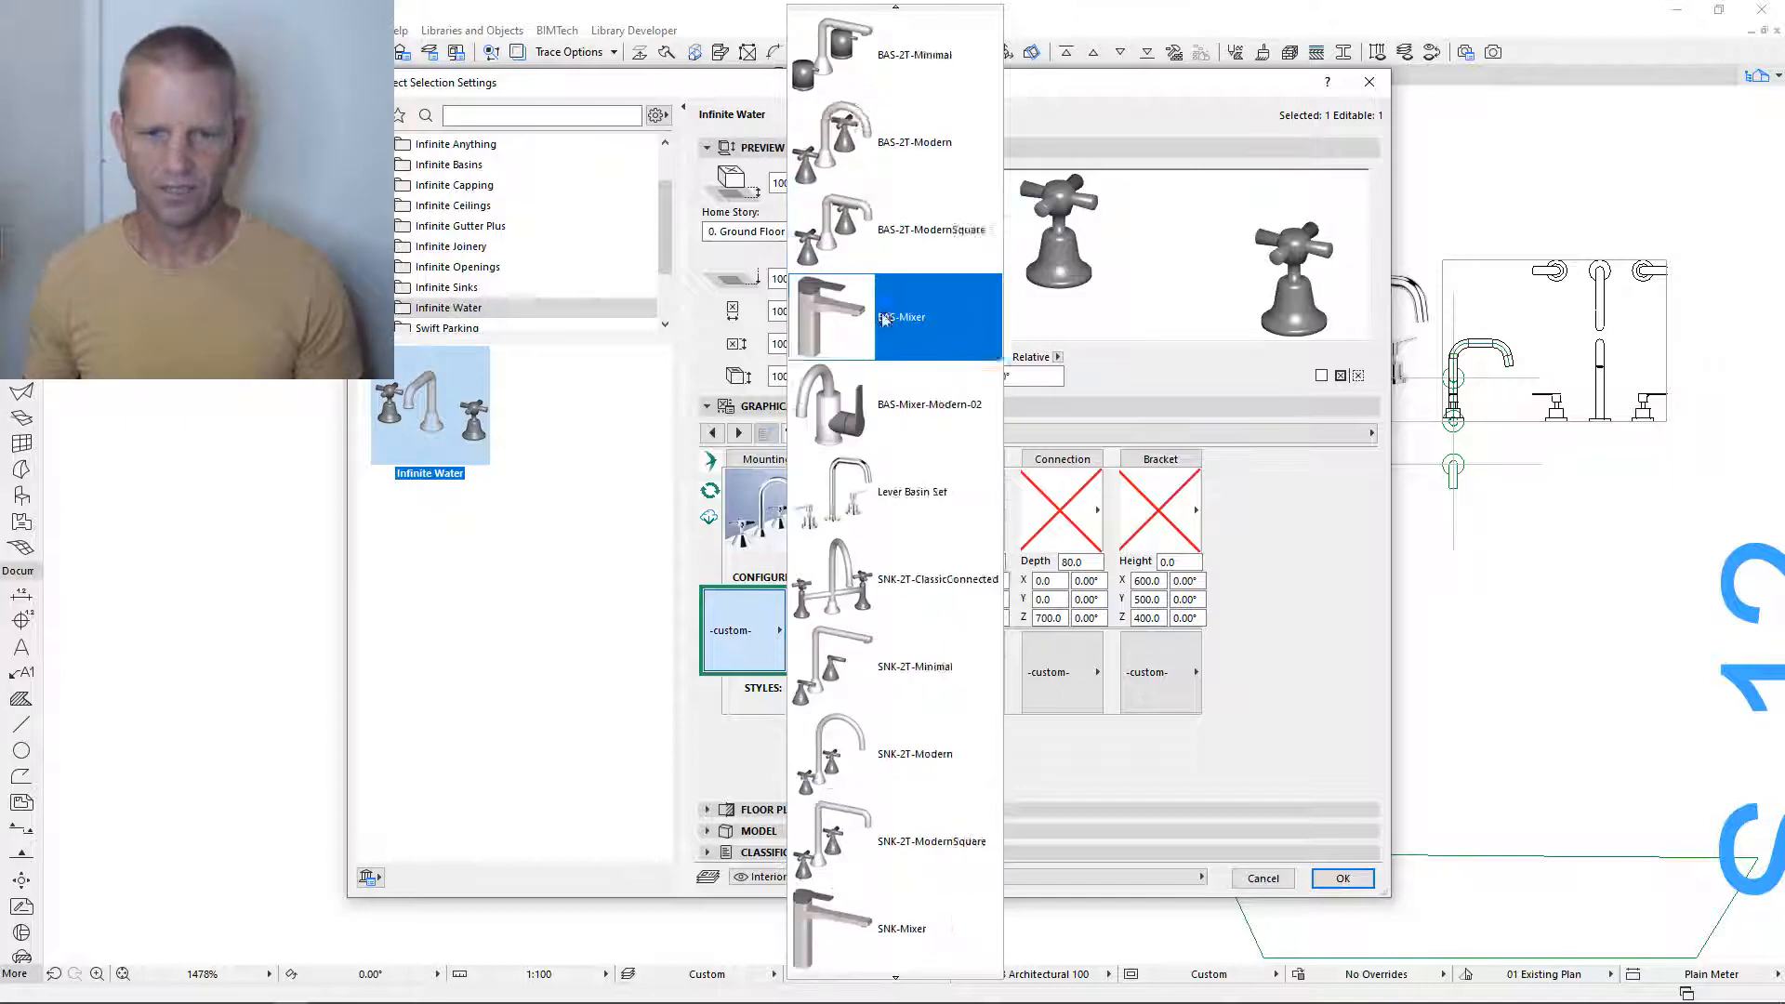
scroll(837, 339, "down", 5)
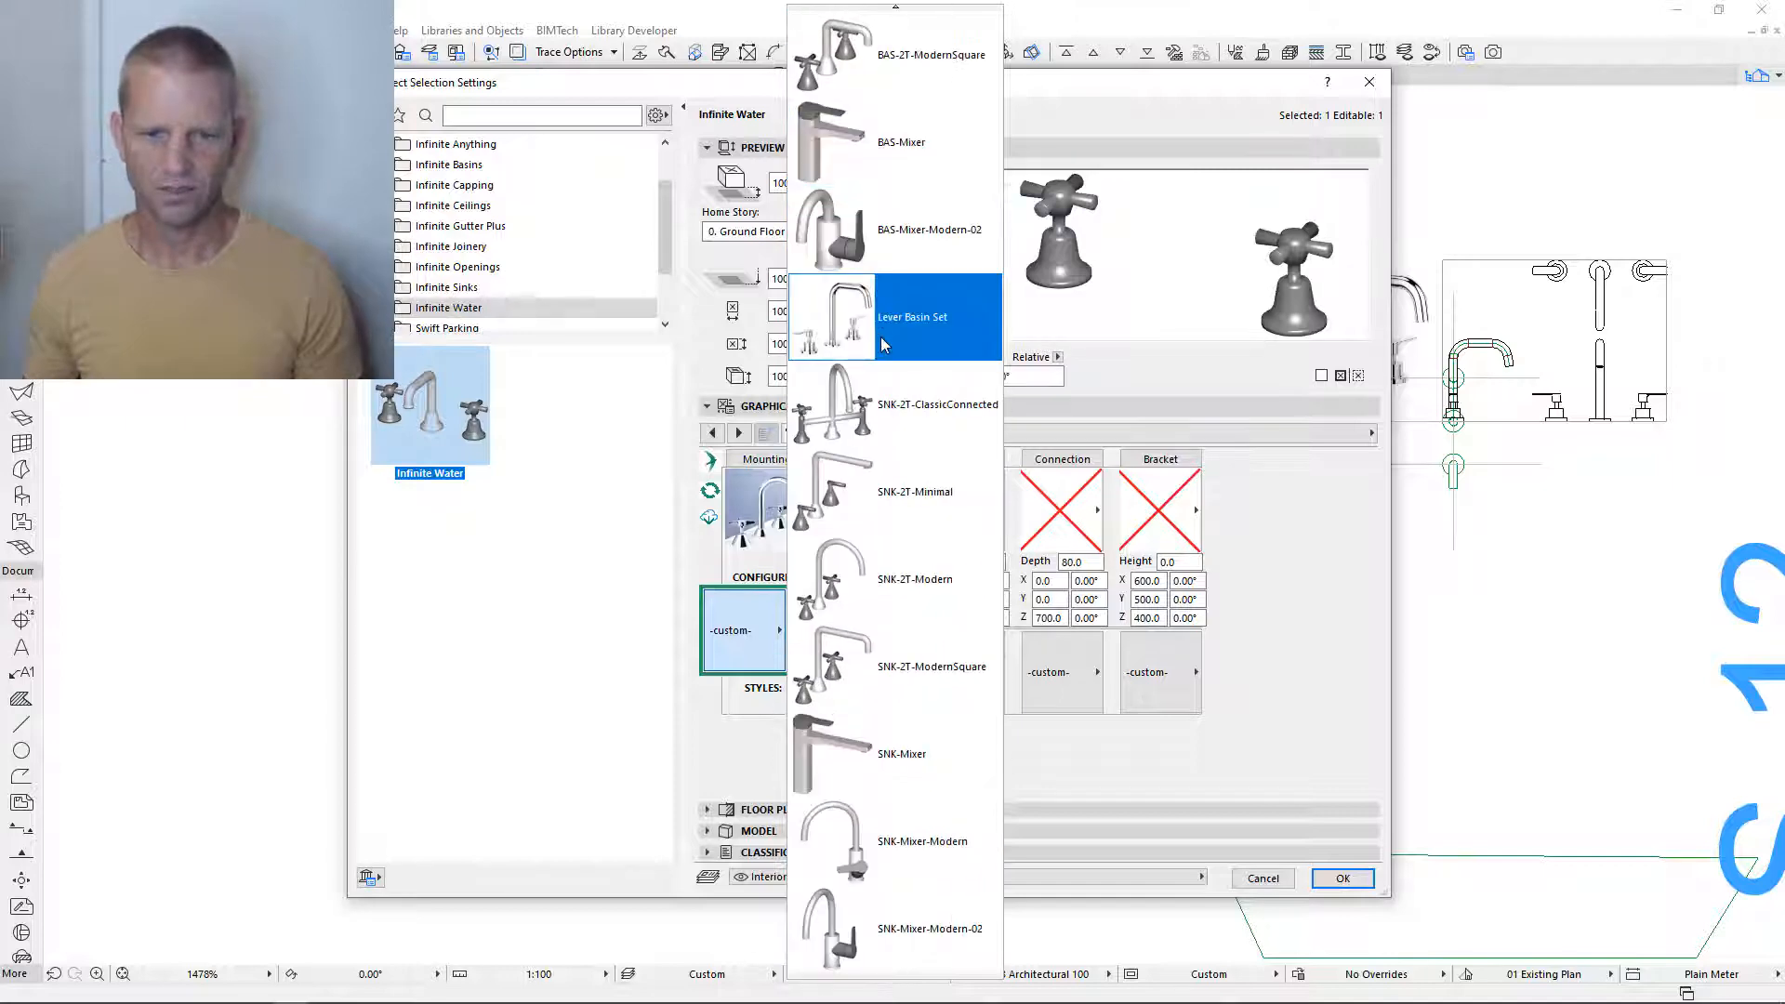
left_click(910, 939)
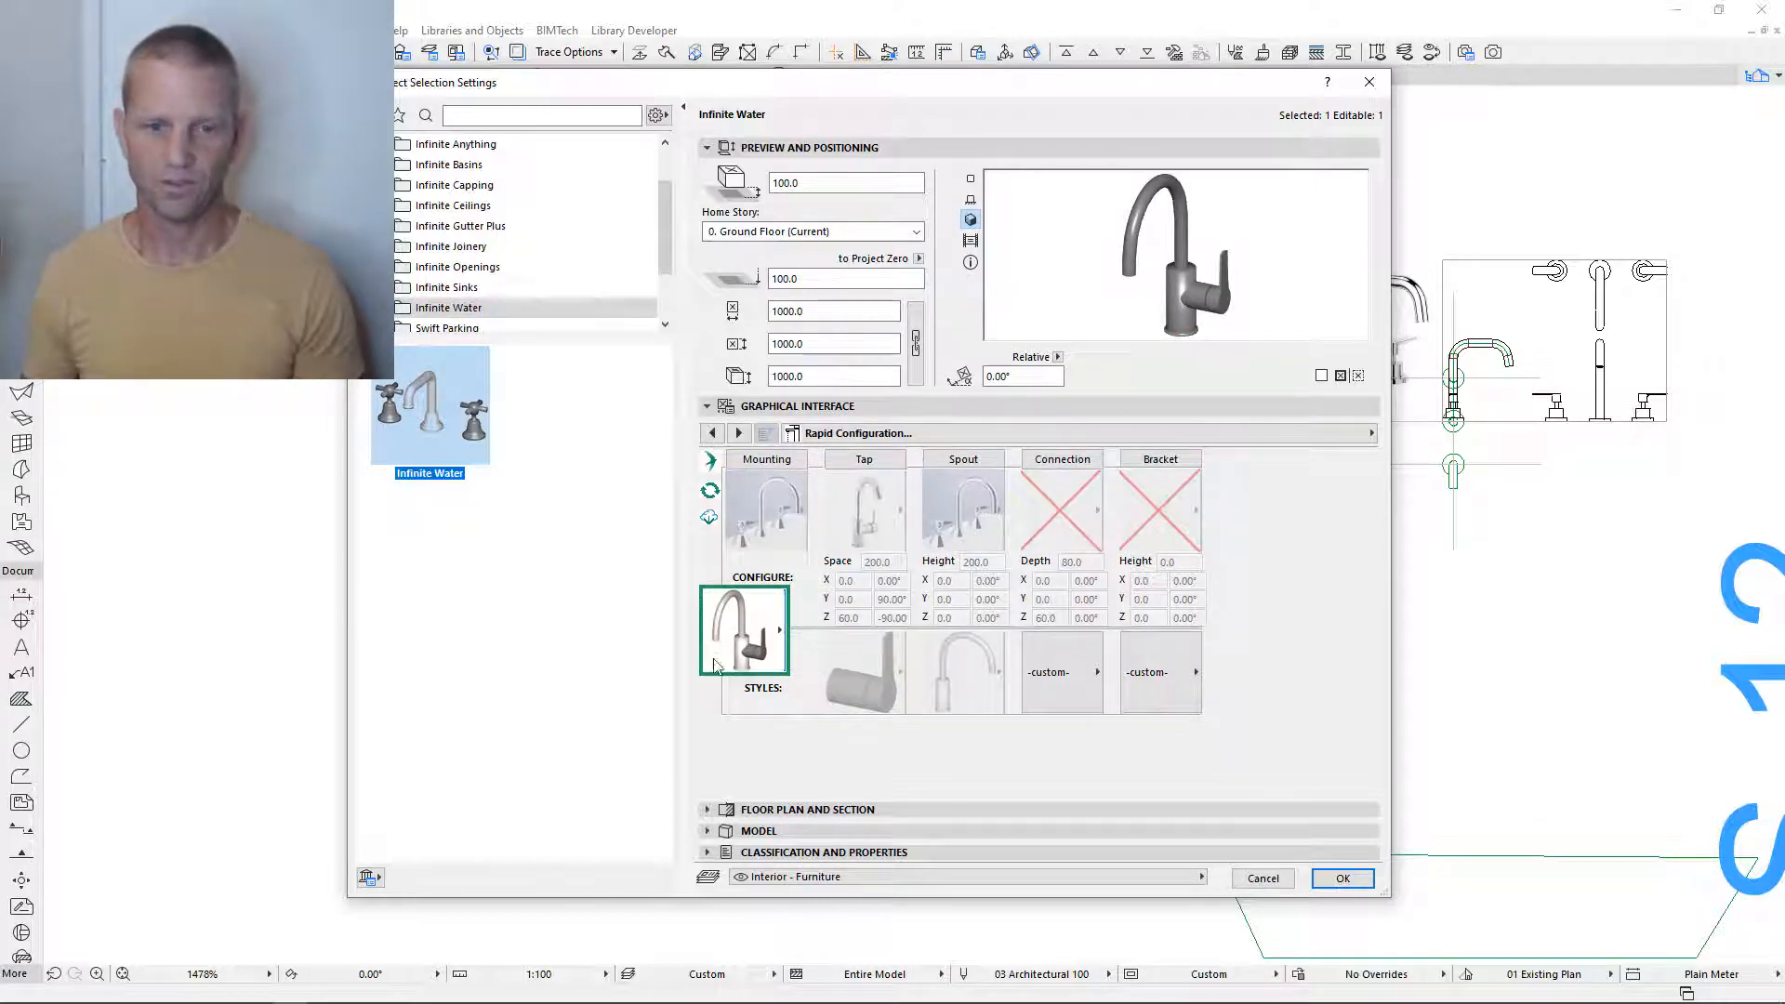
- Switch the overall mixer configuration to custom and keep the tap type as Side
left_click(753, 638)
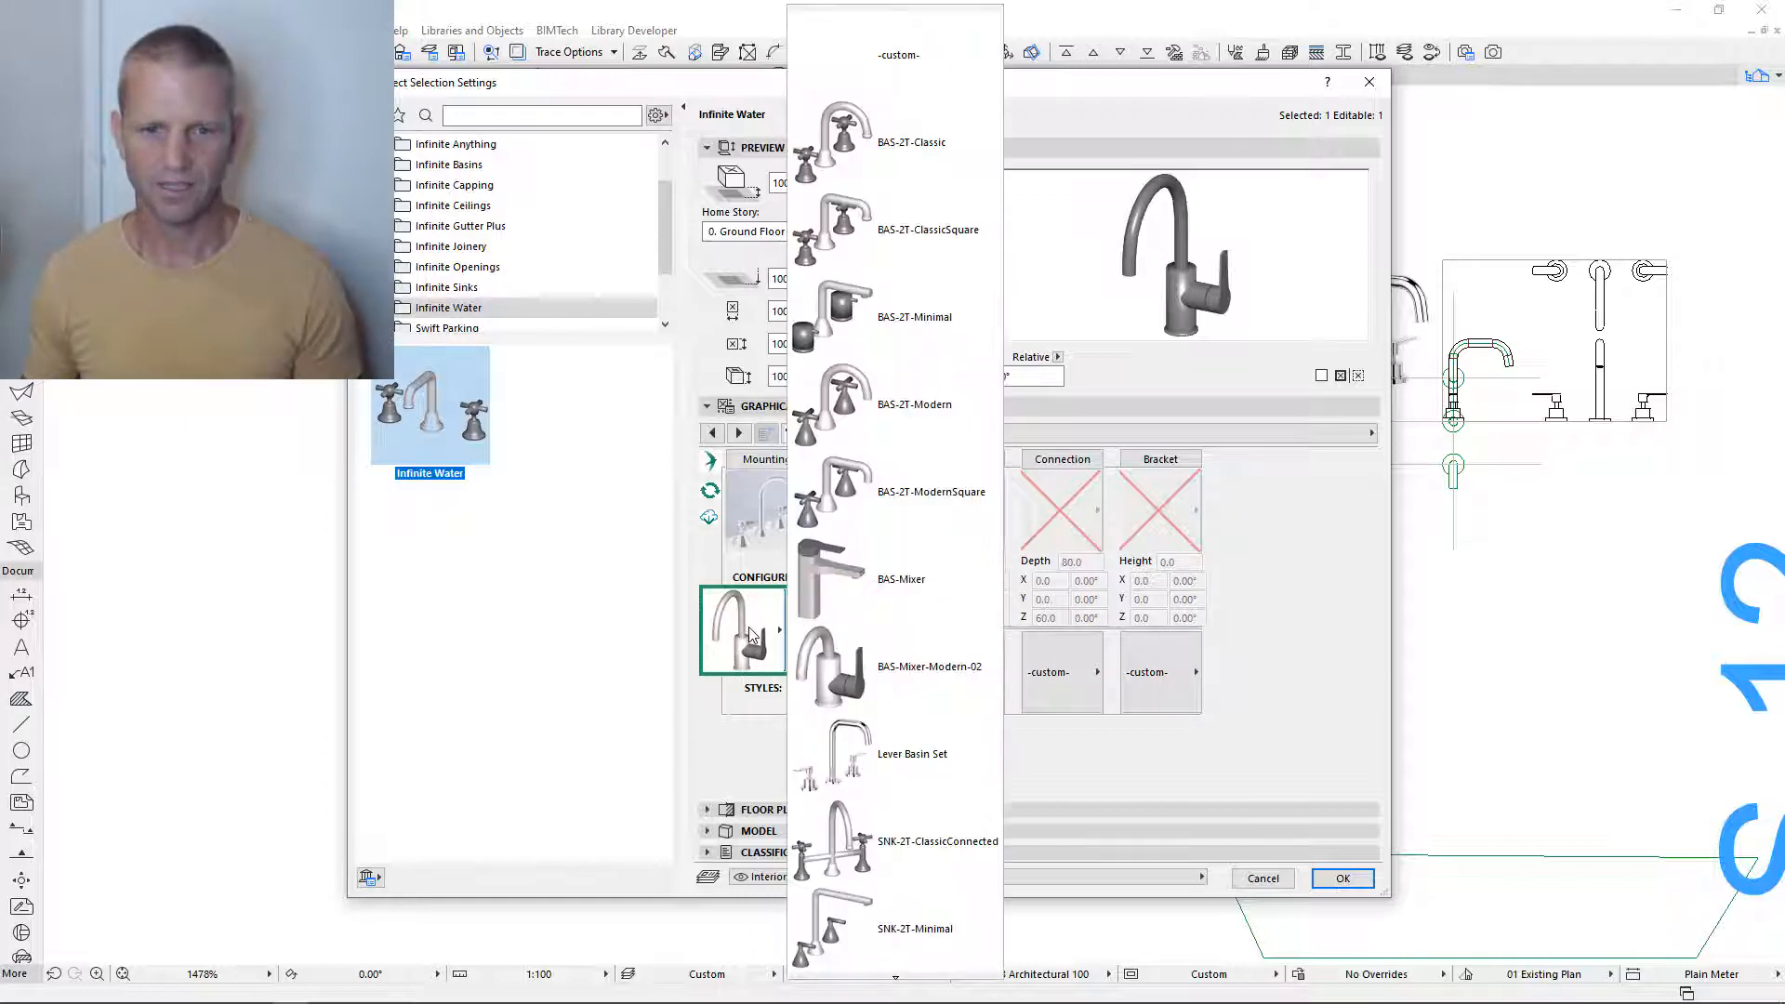
left_click(916, 60)
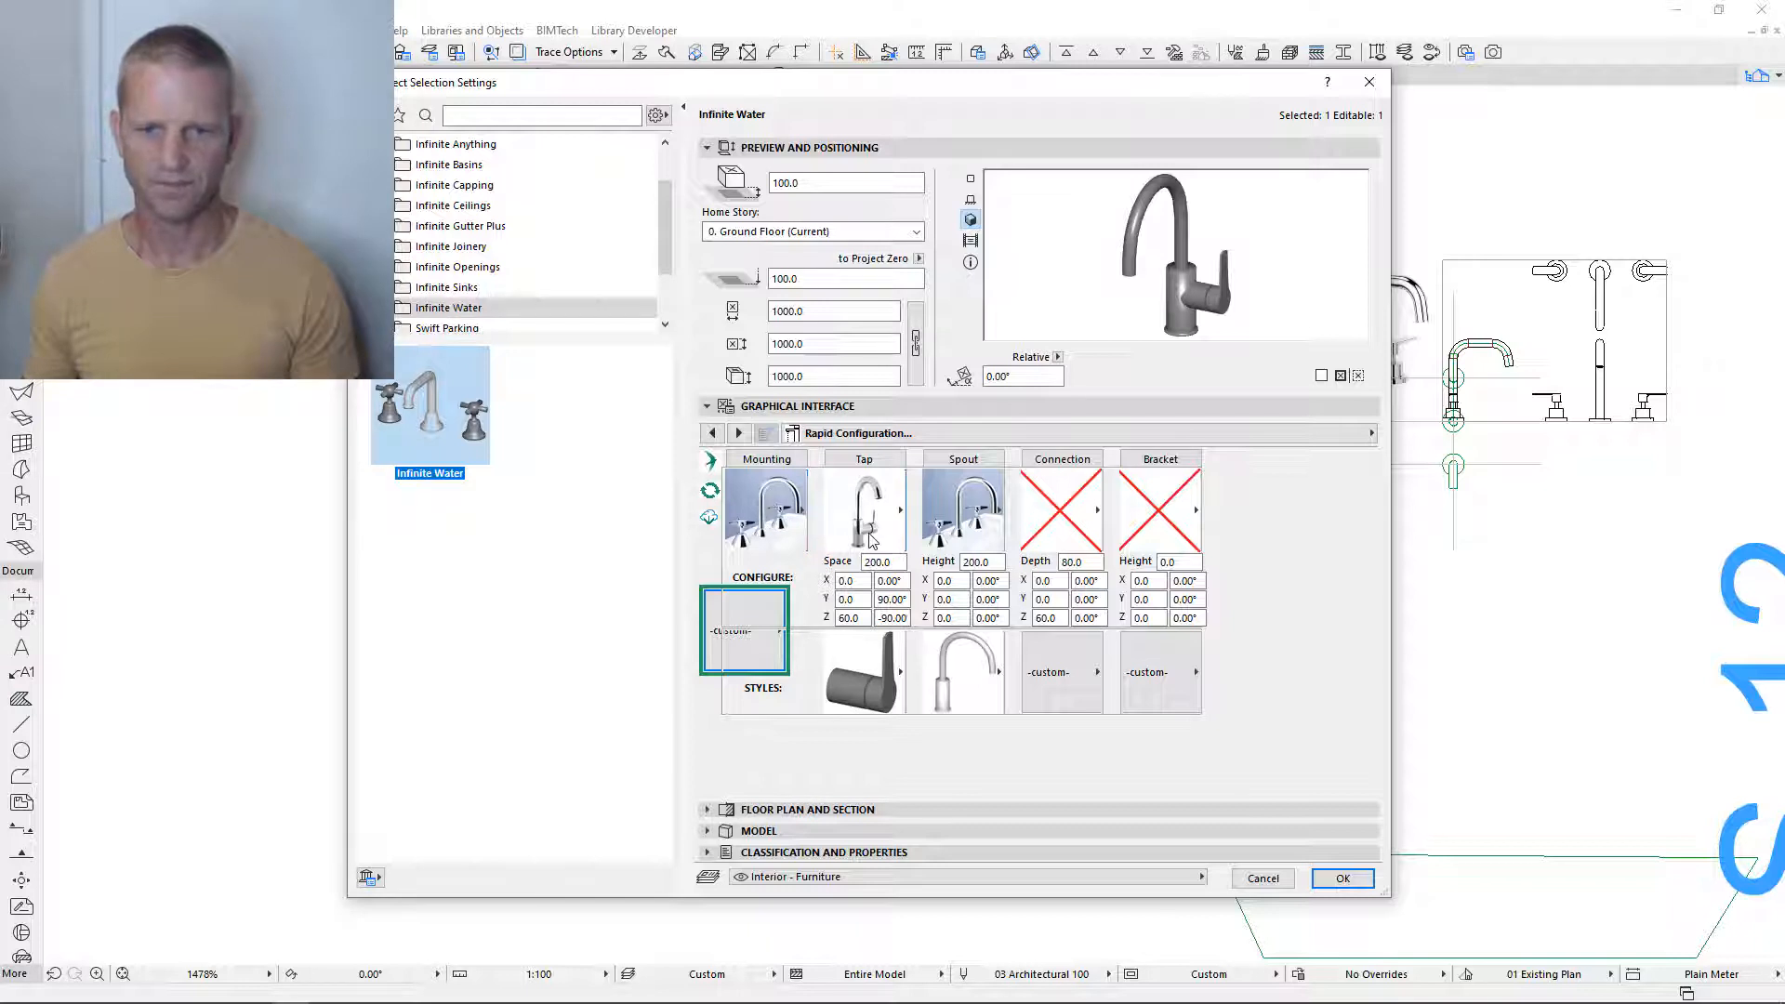
left_click(865, 510)
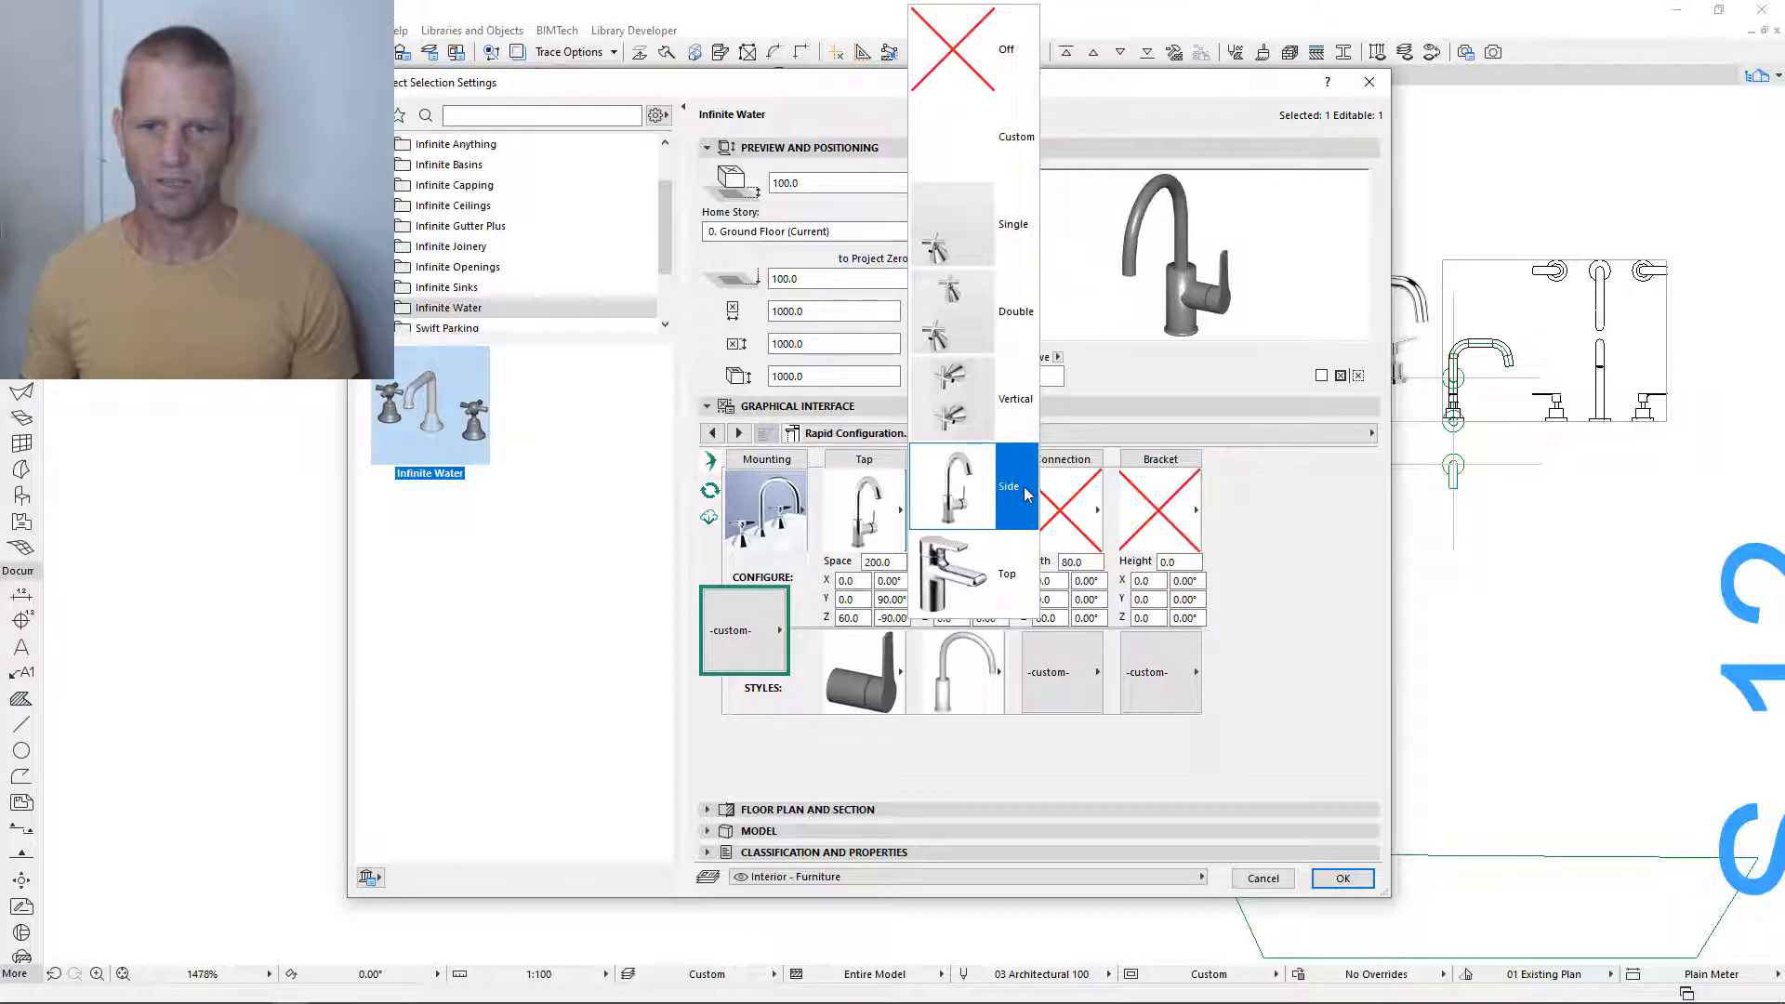
left_click(890, 511)
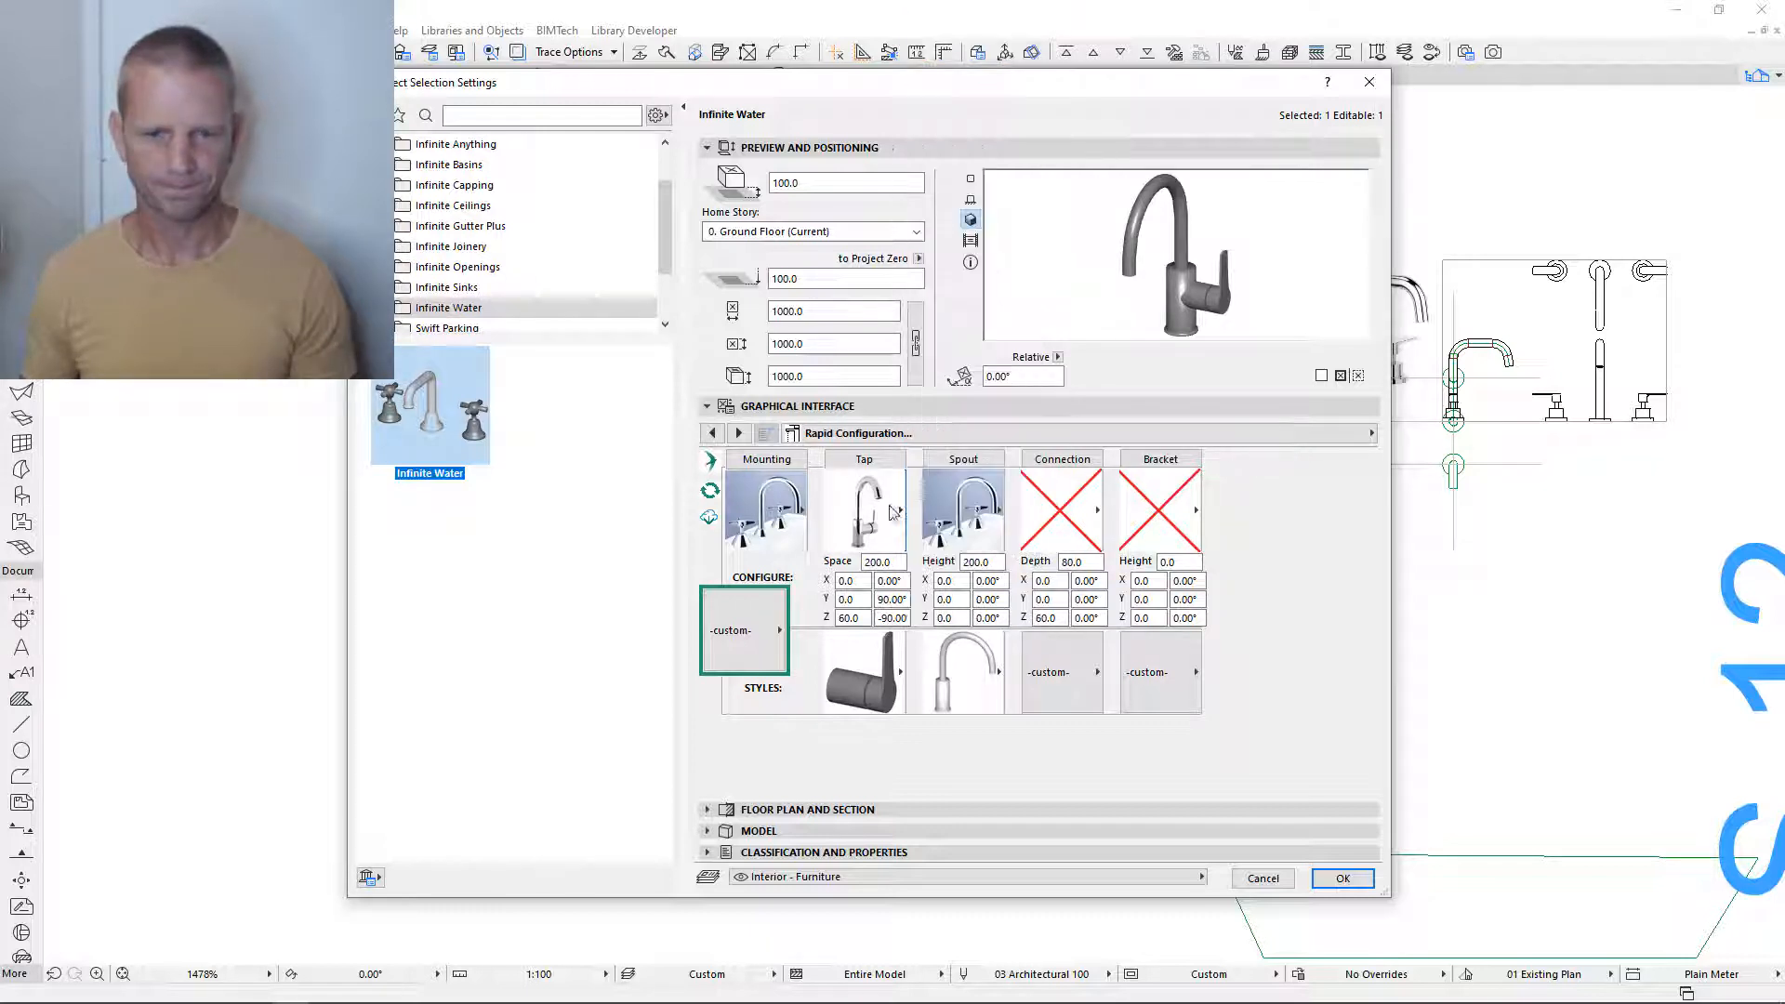
- Apply the Minimal style to the tap as a starting shape and switch the tap style to custom
left_click(863, 680)
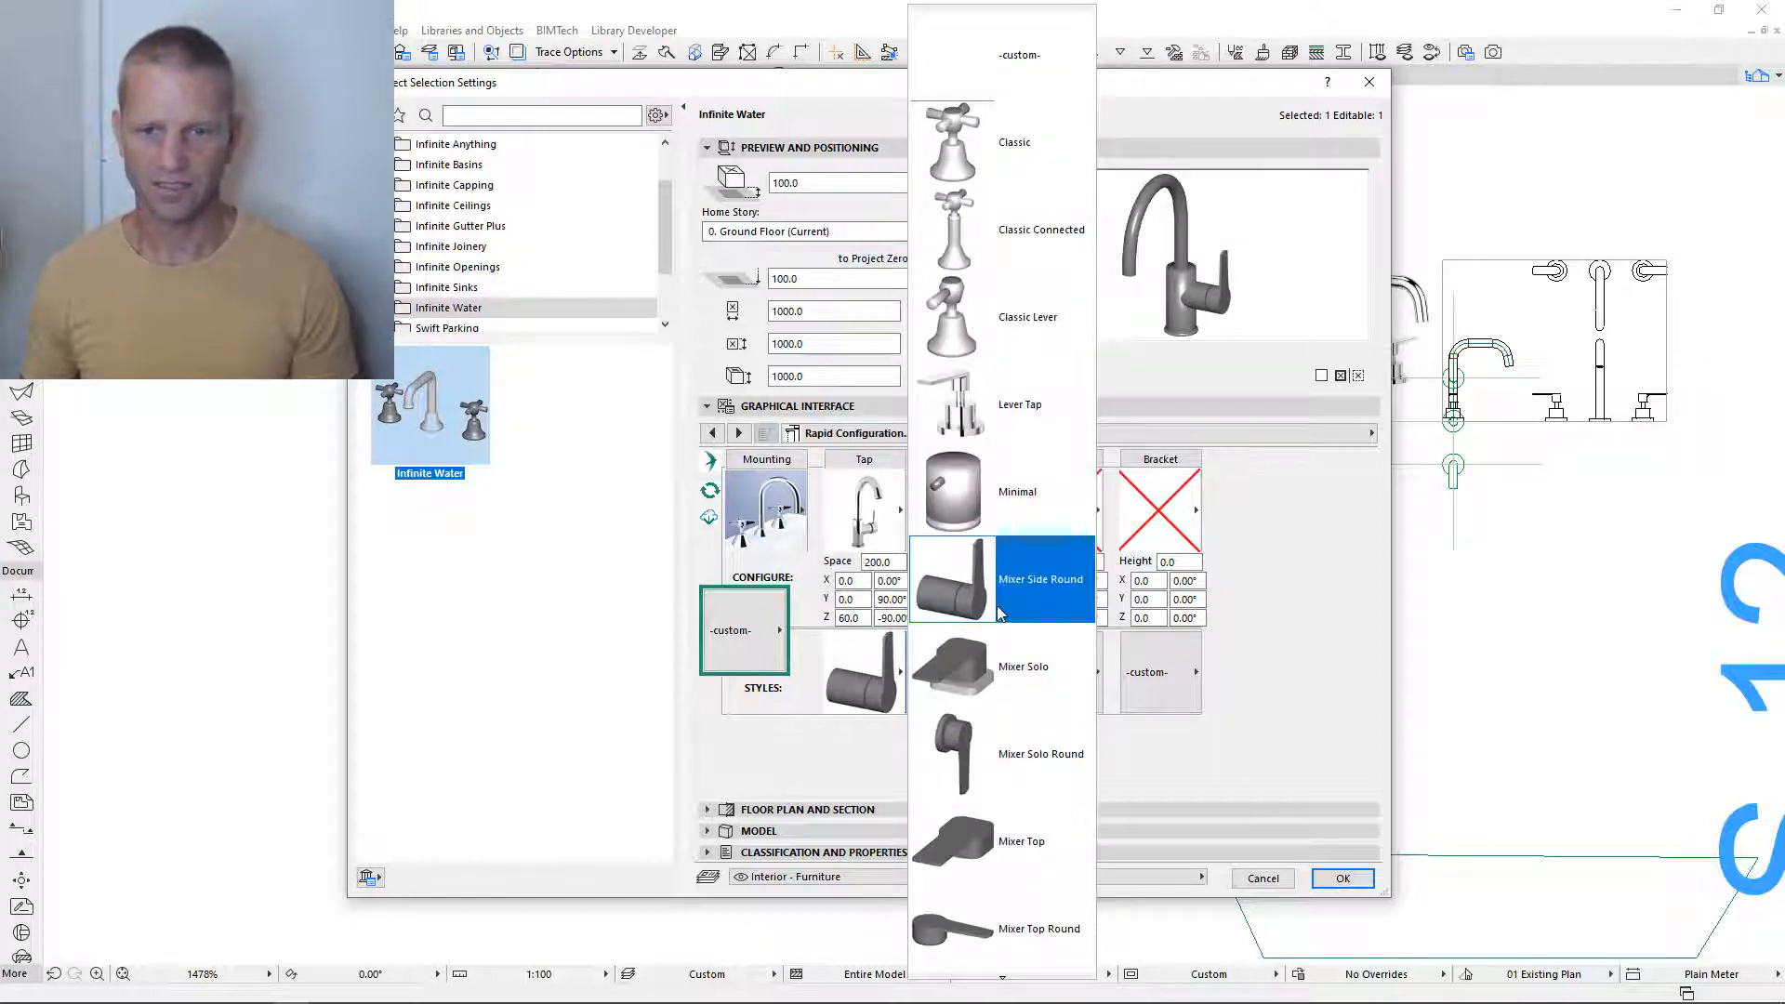
scroll(1014, 641, "down", 3)
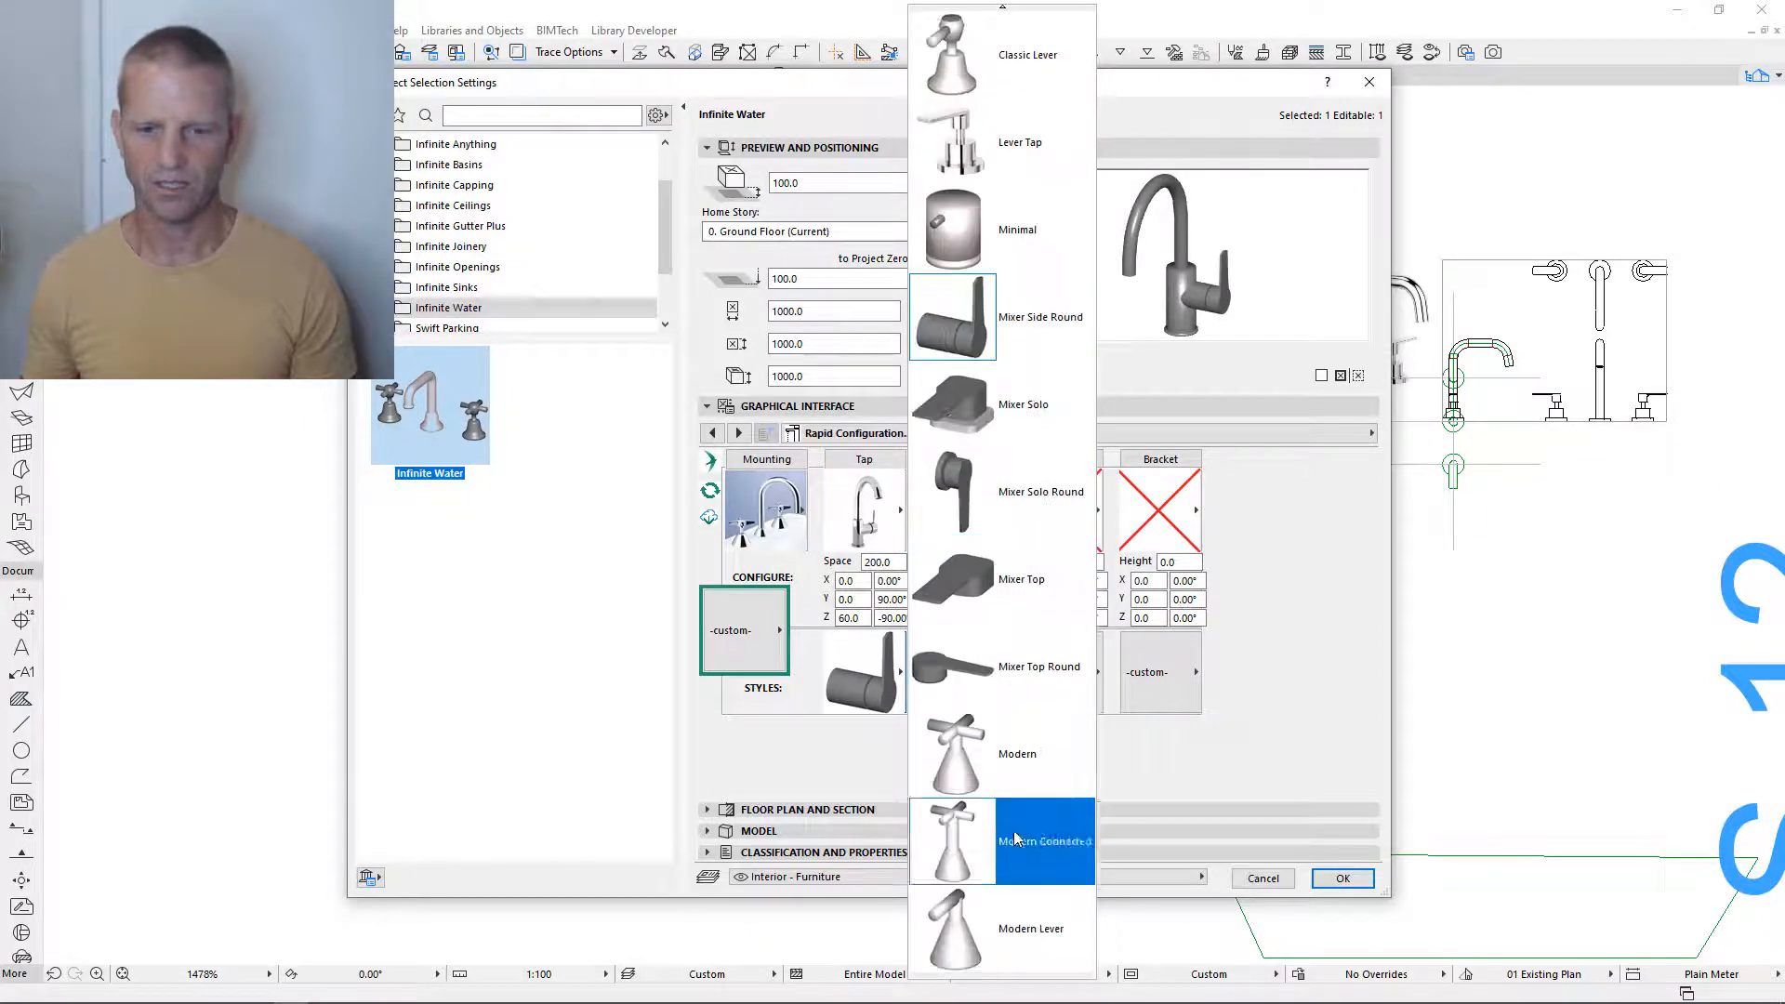
scroll(1025, 665, "up", 2)
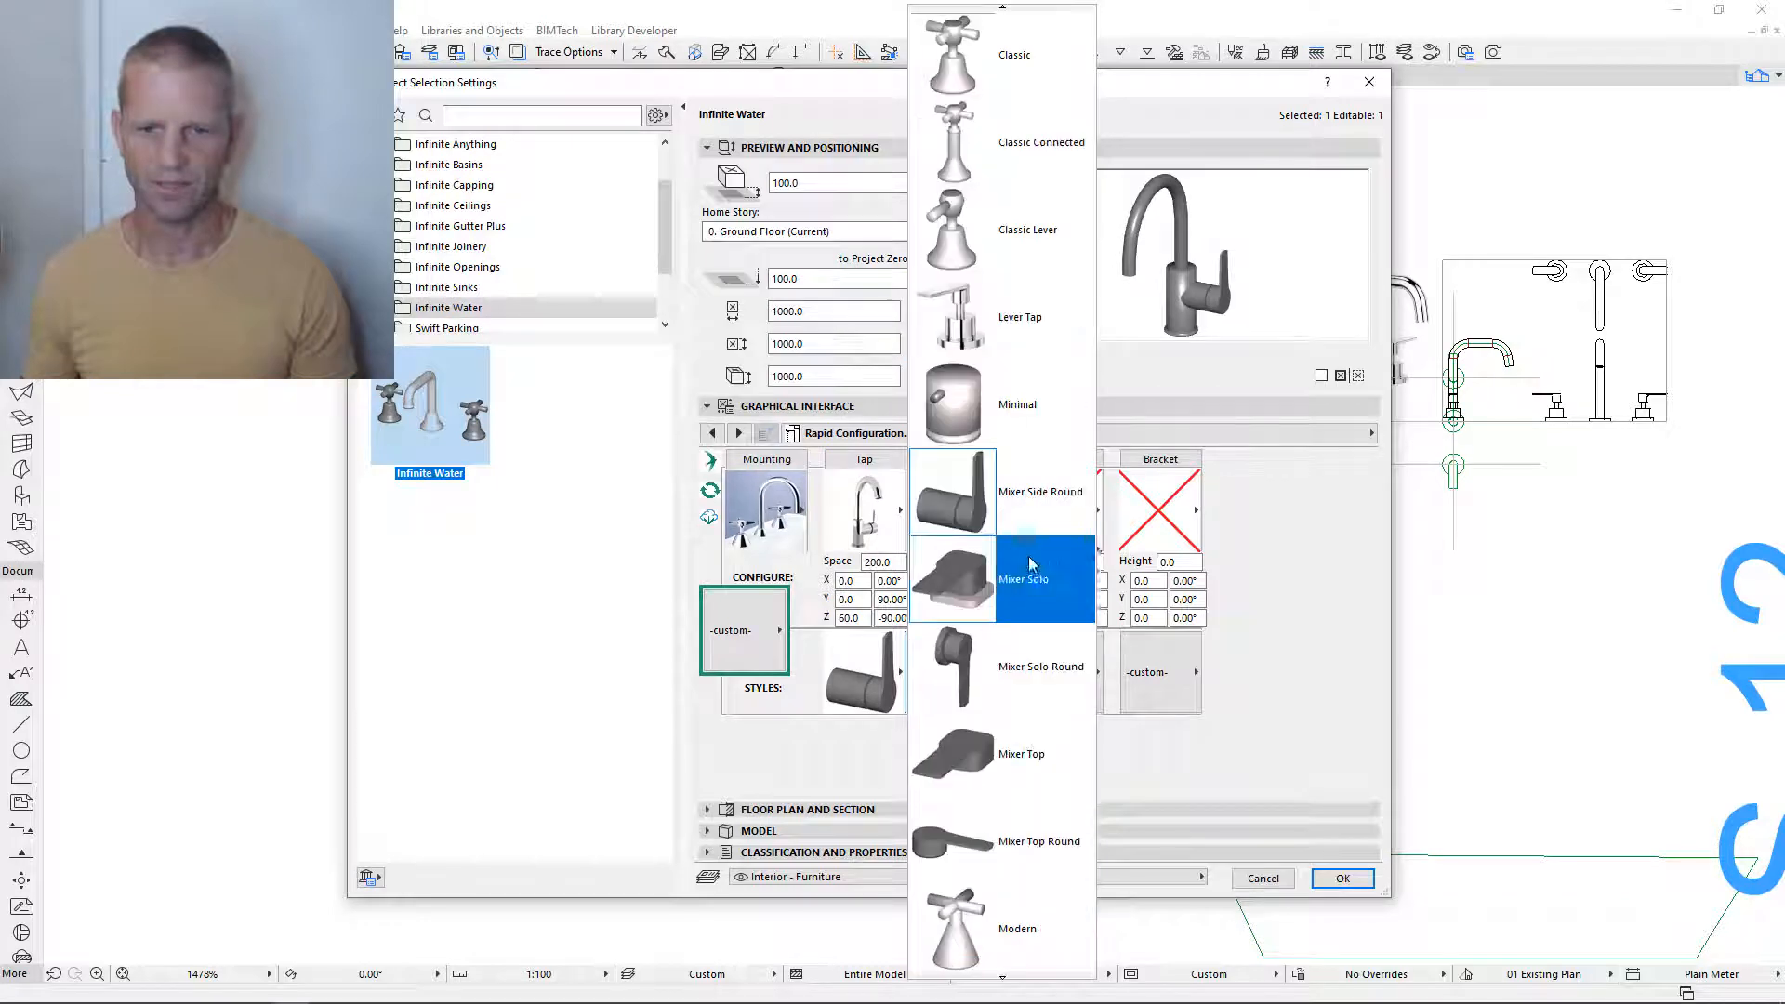
left_click(1028, 409)
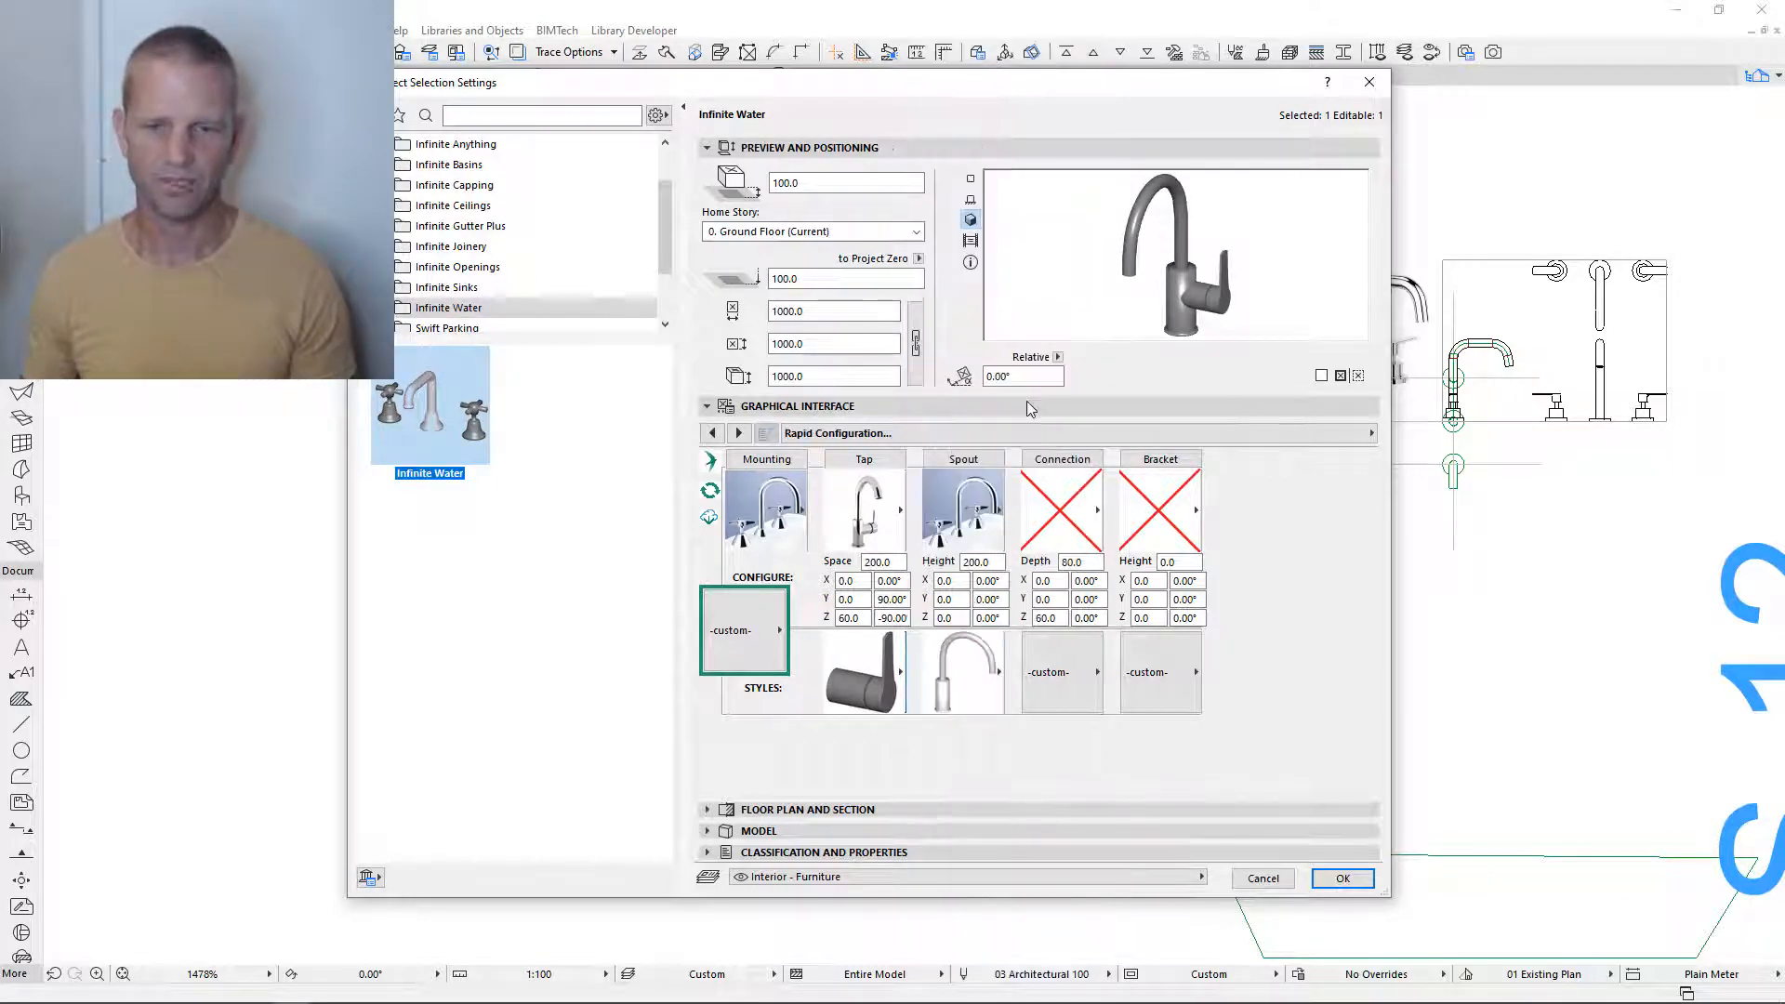
left_click(962, 683)
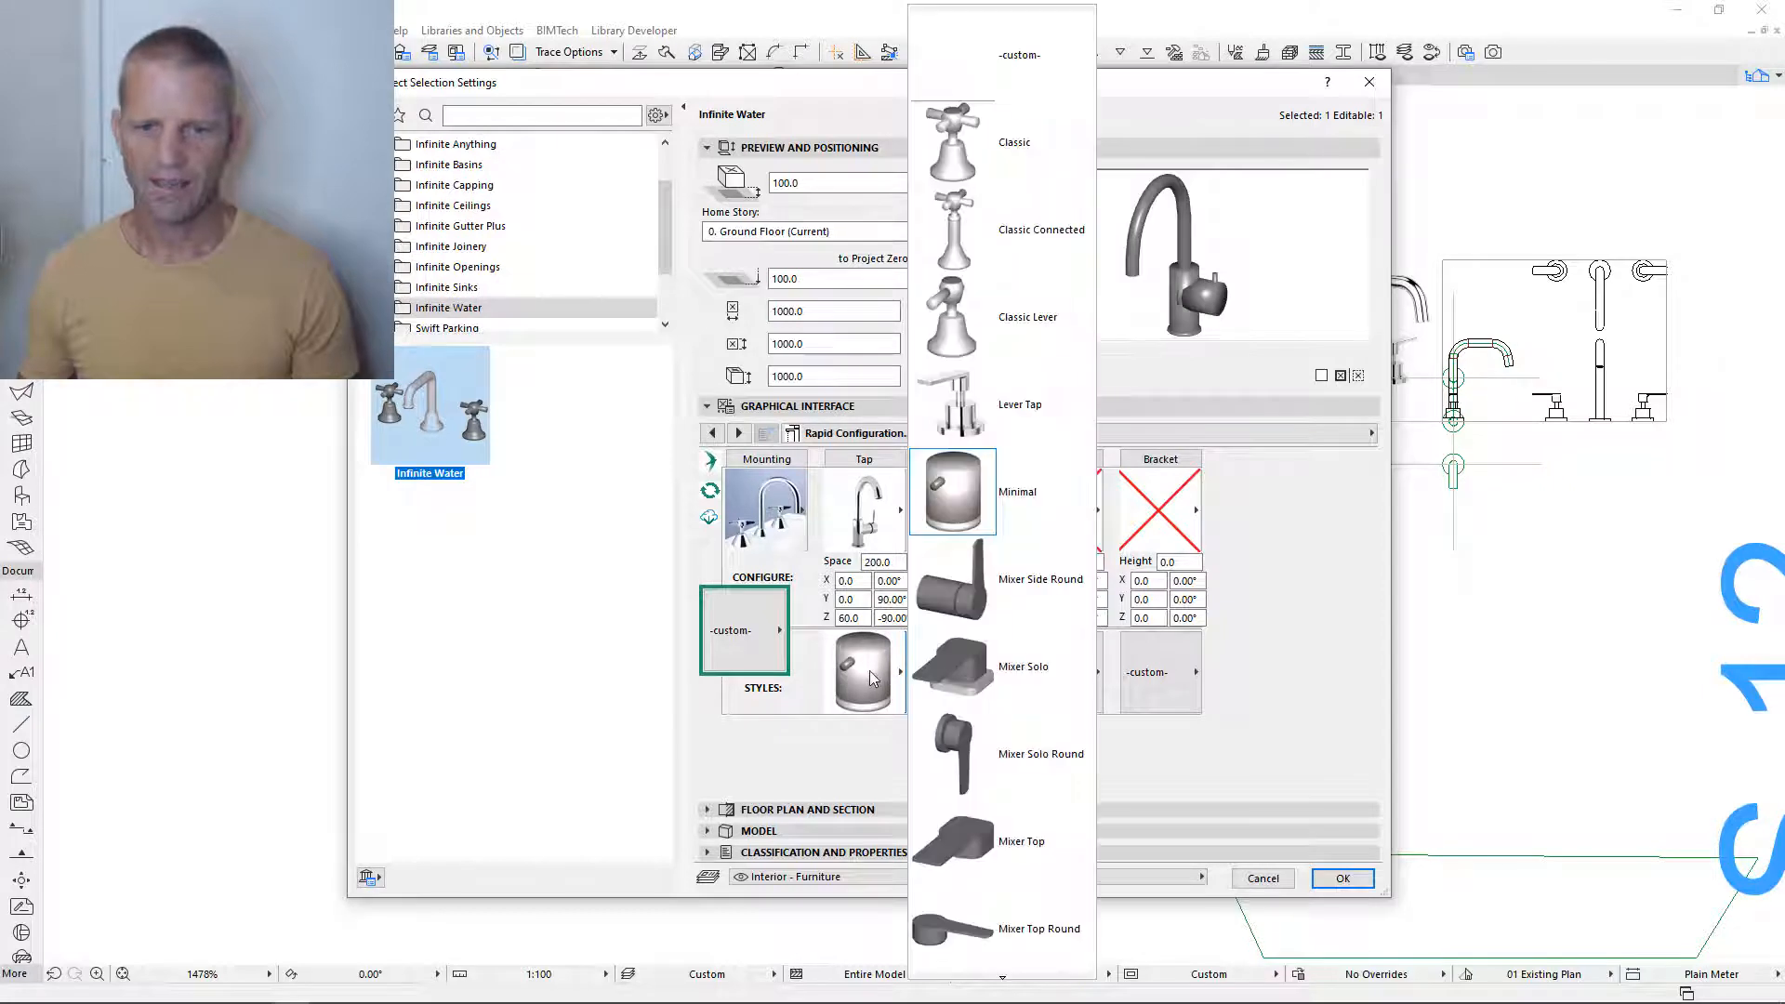
left_click(1023, 73)
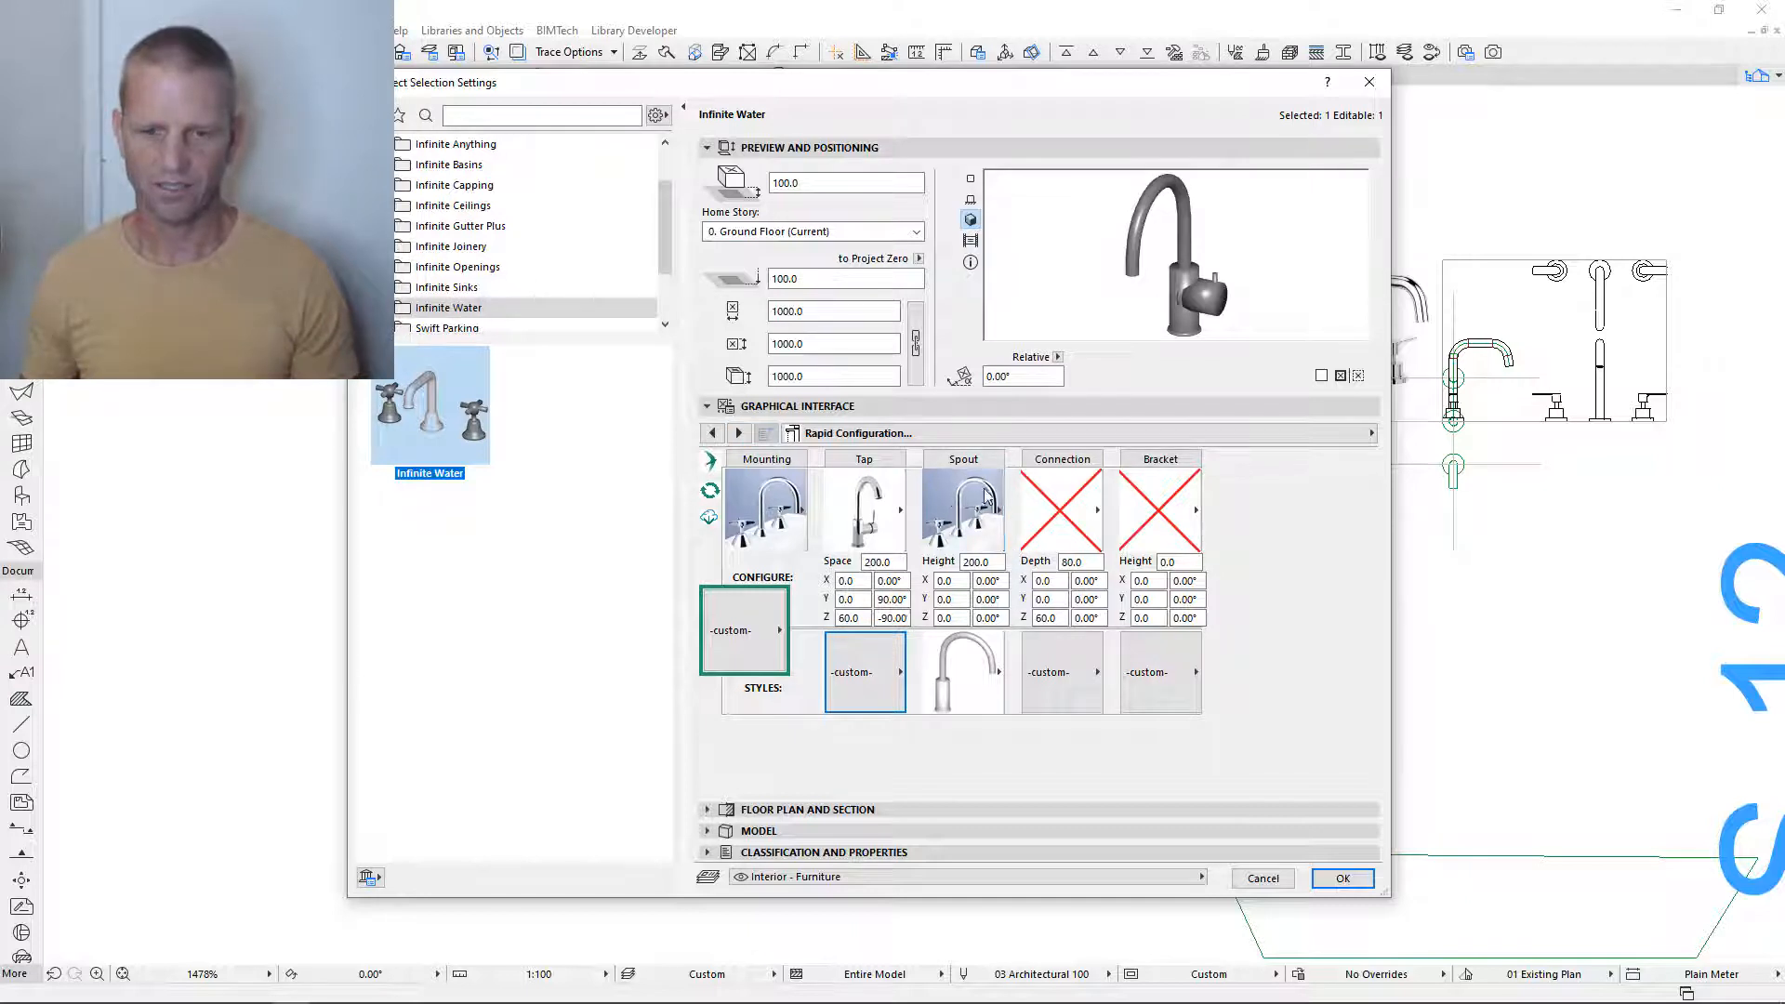
- Keep the spout type as Sink/Basin, switch the spout style to custom and apply the object settings
left_click(970, 526)
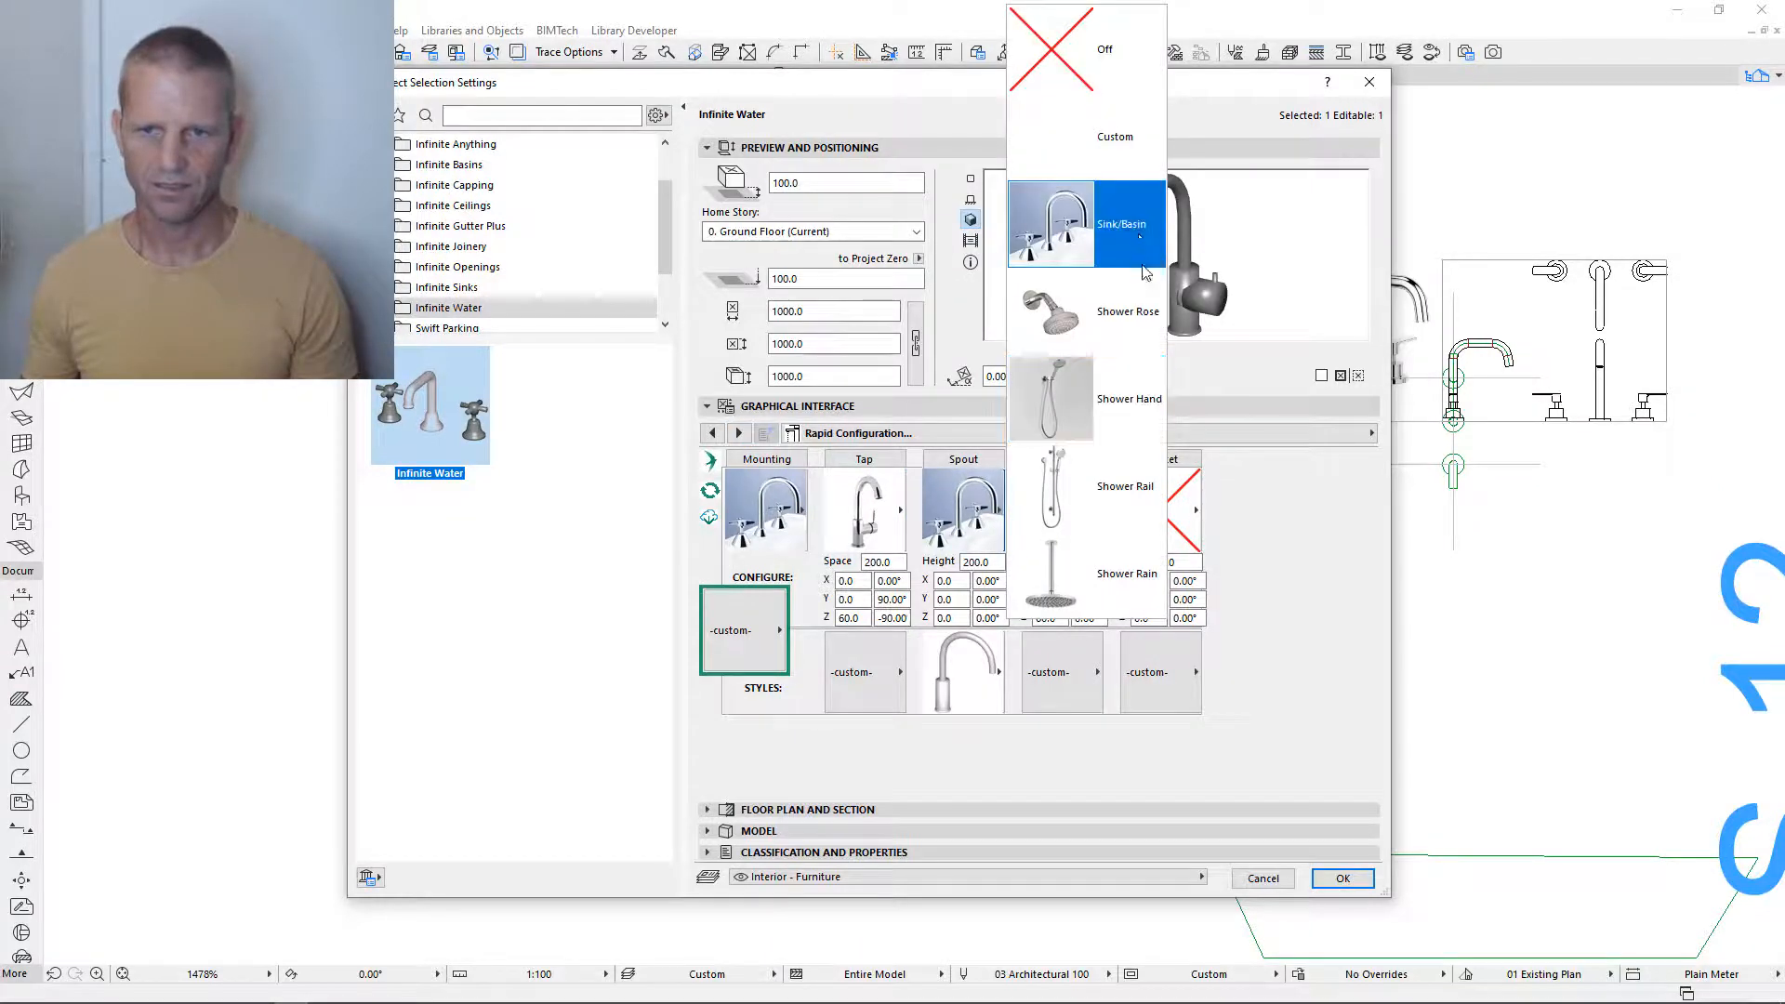
left_click(1028, 258)
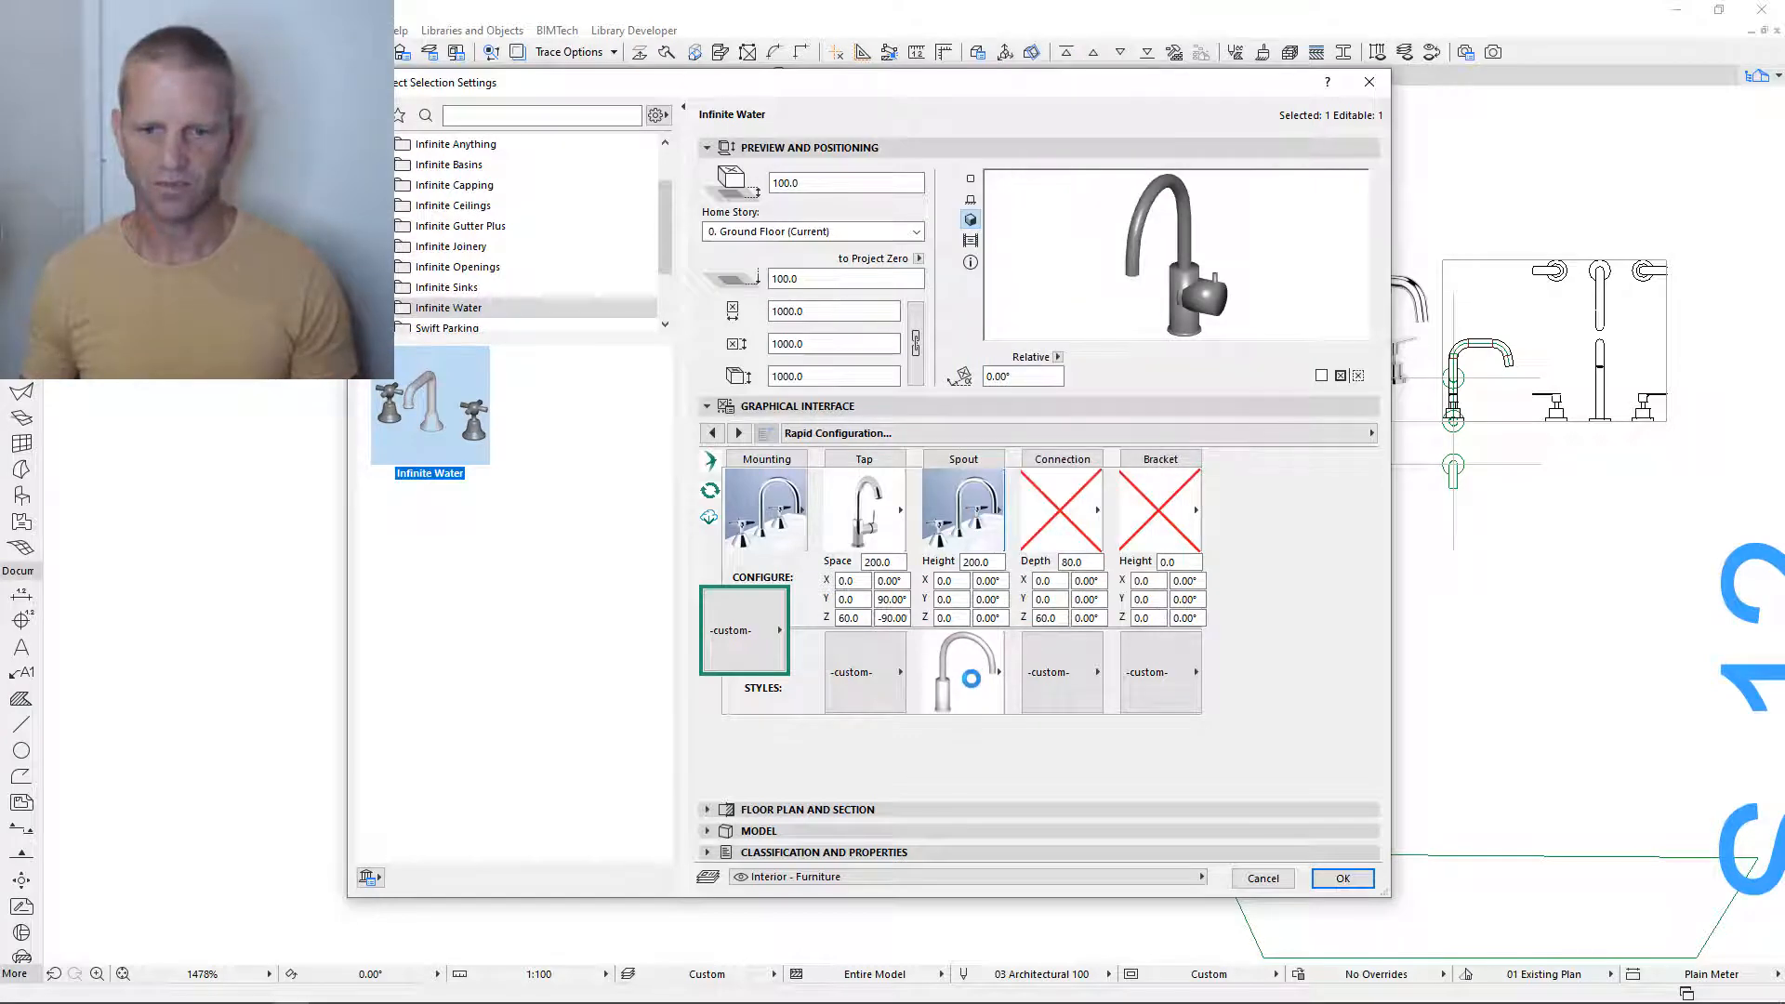
left_click(970, 678)
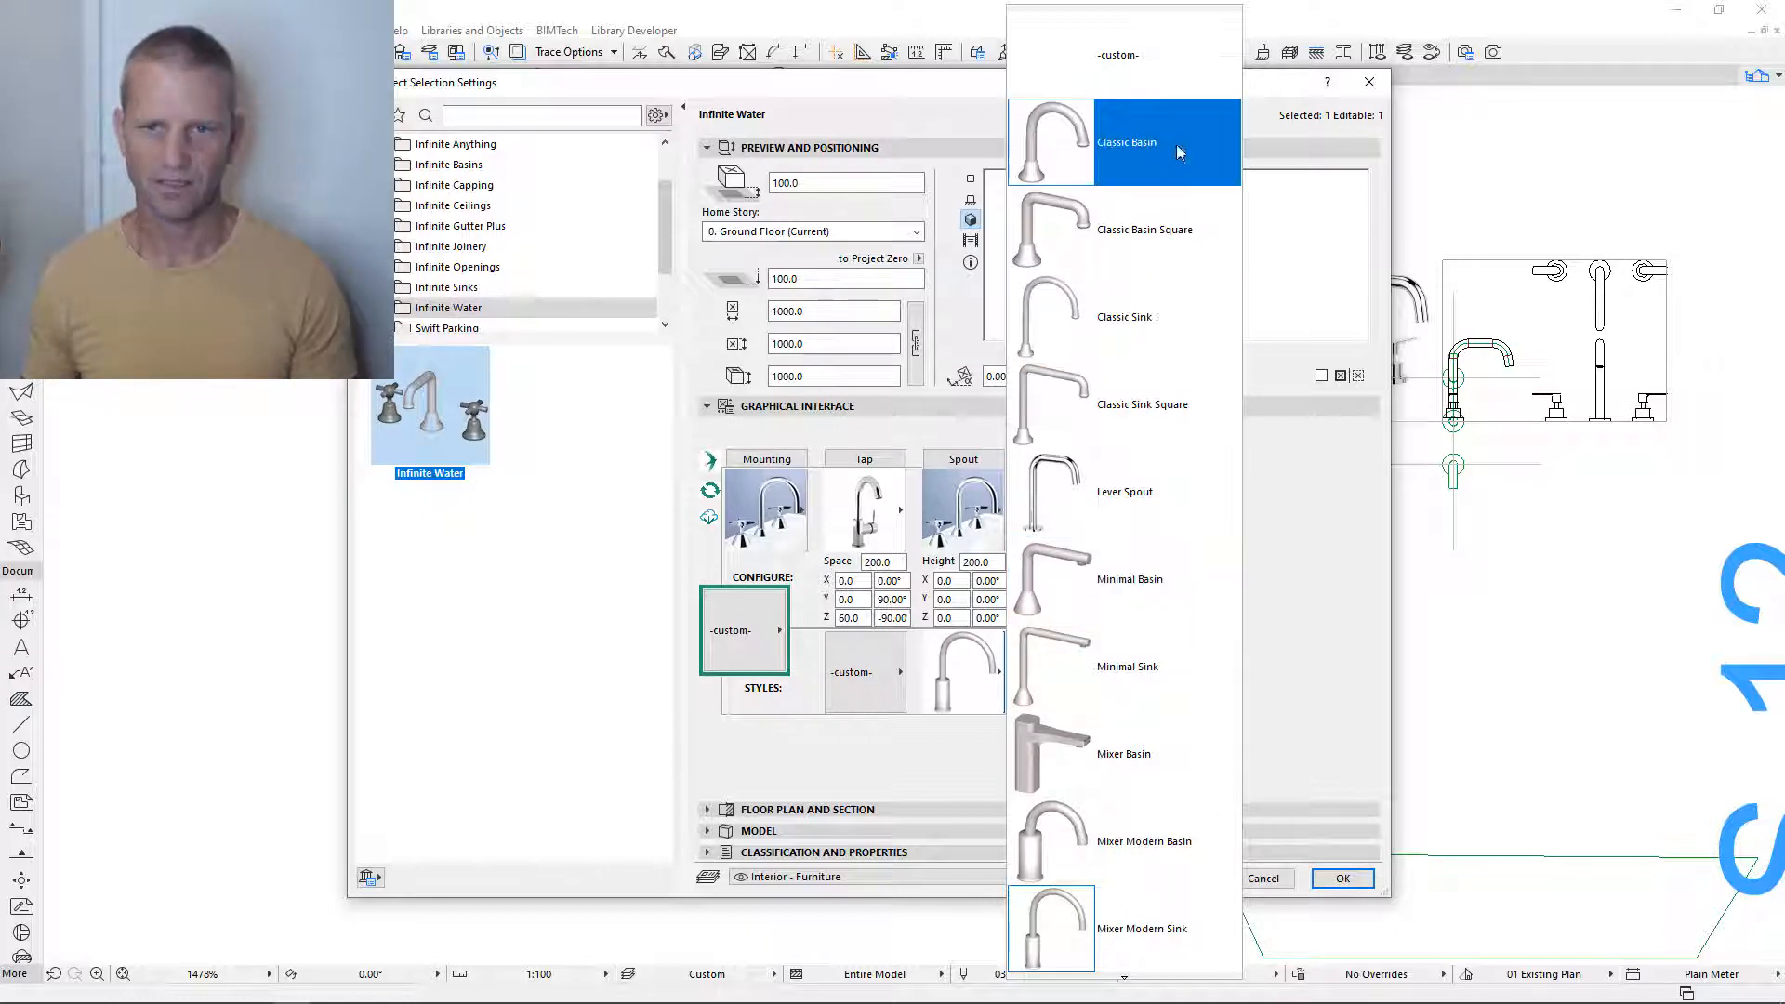
left_click(1114, 74)
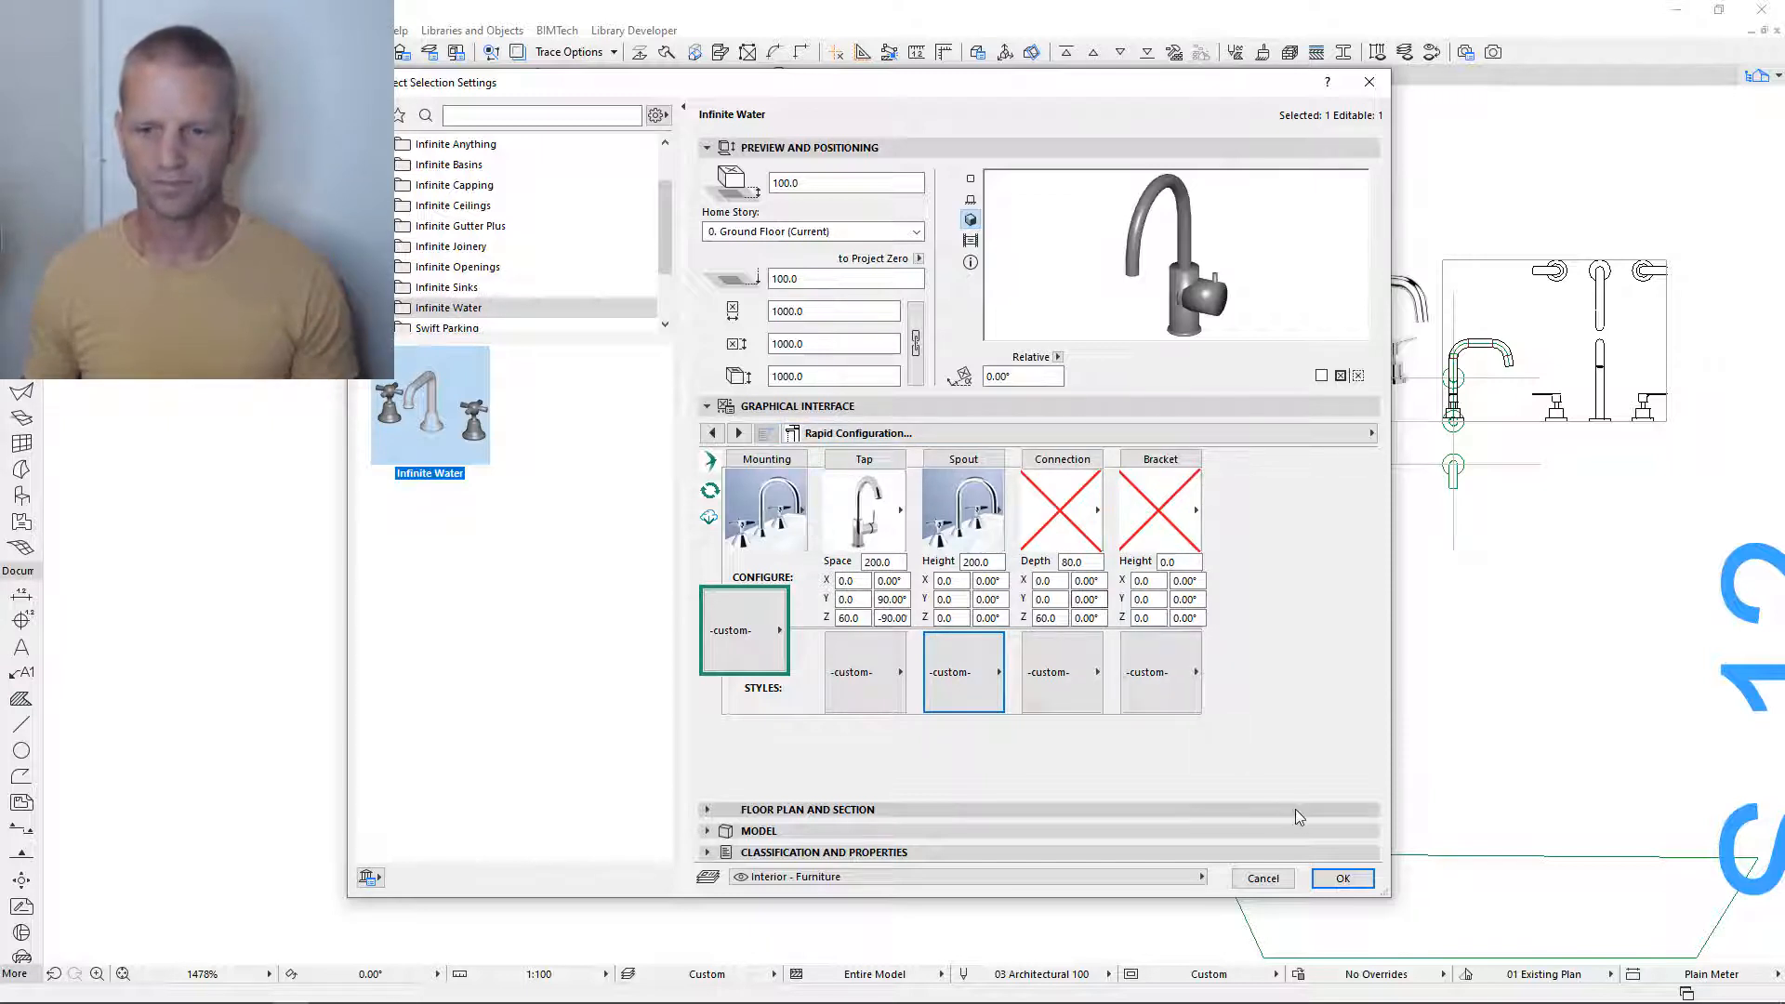
left_click(1342, 877)
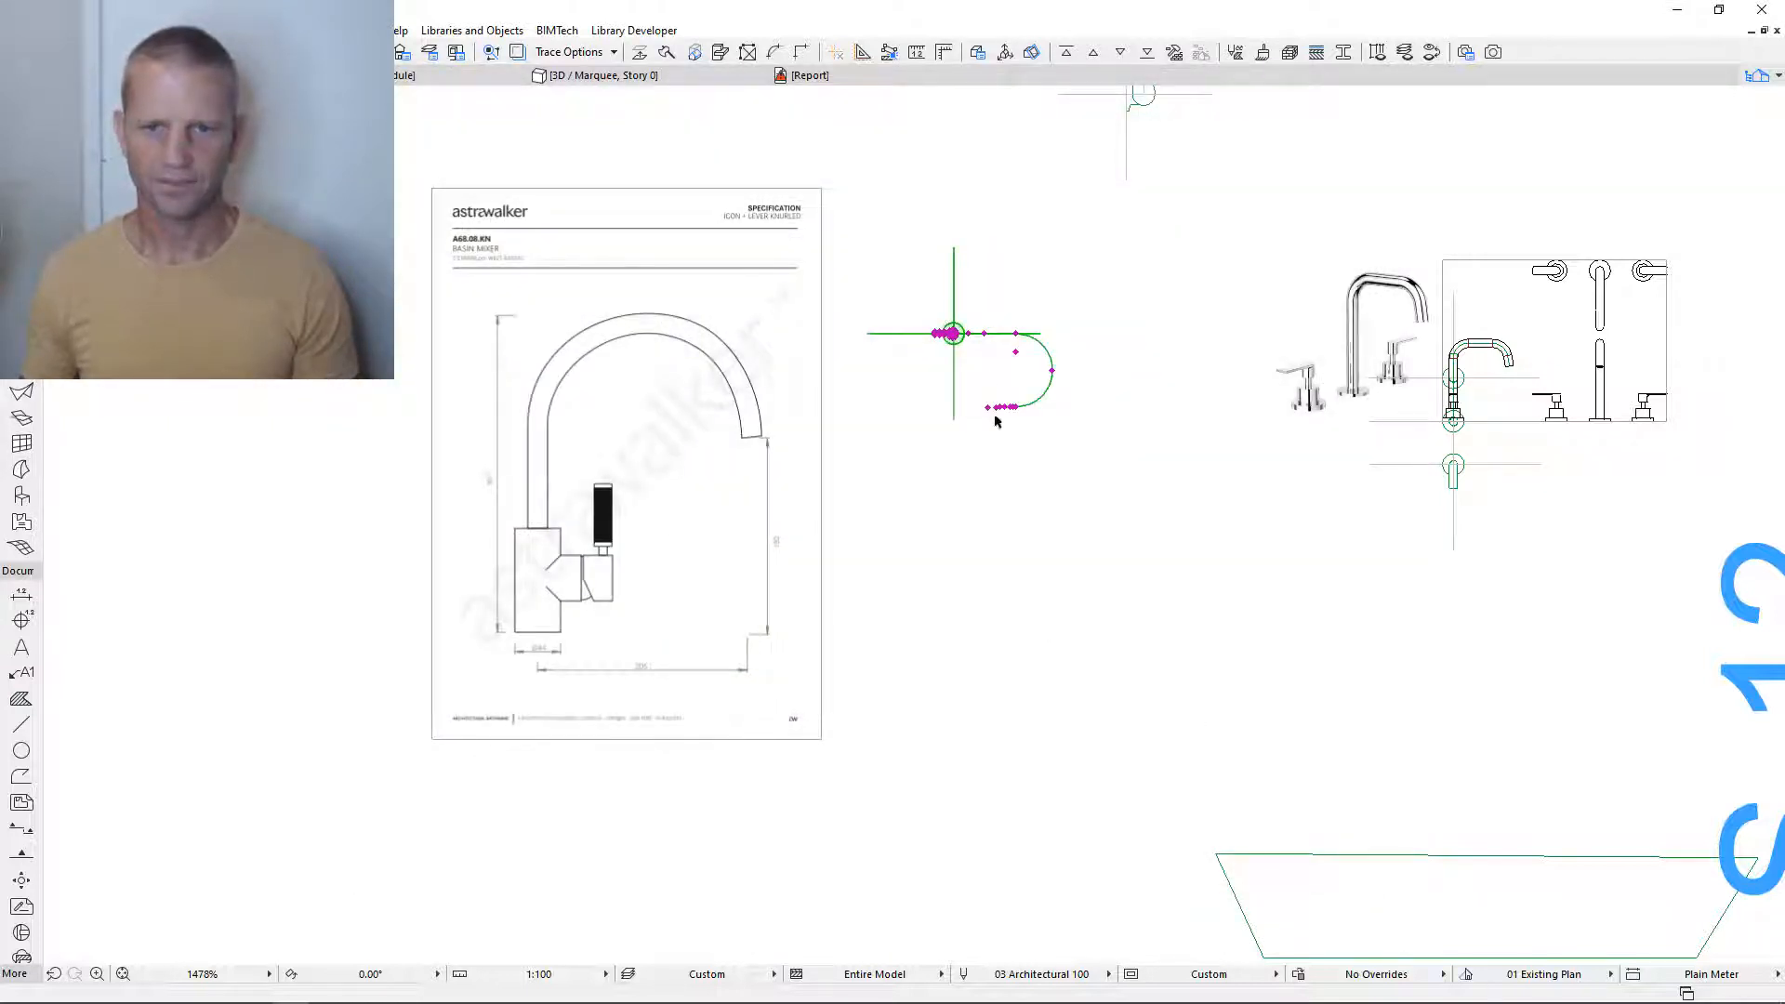
- Try Apply 3D Projection in the mixer's 2D Representation settings, inspect it in plan and undo the change
scroll(995, 314, "up", 3)
scroll(846, 321, "up", 2)
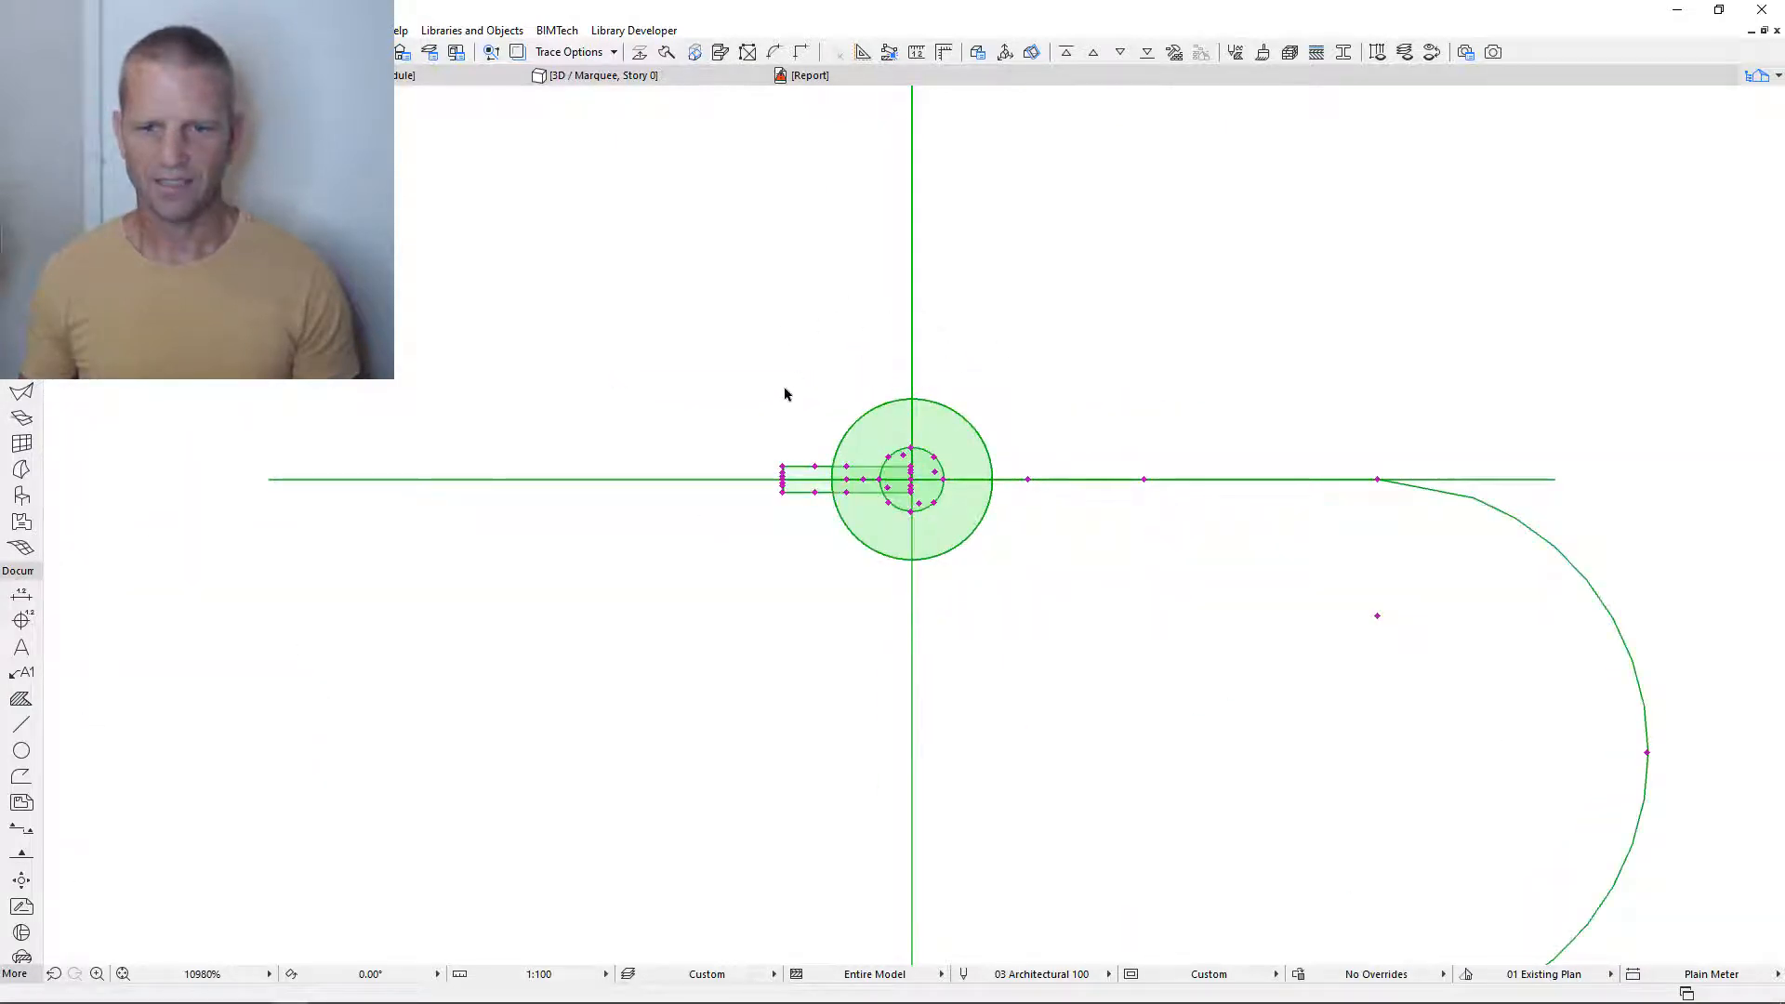
scroll(784, 395, "down", 3)
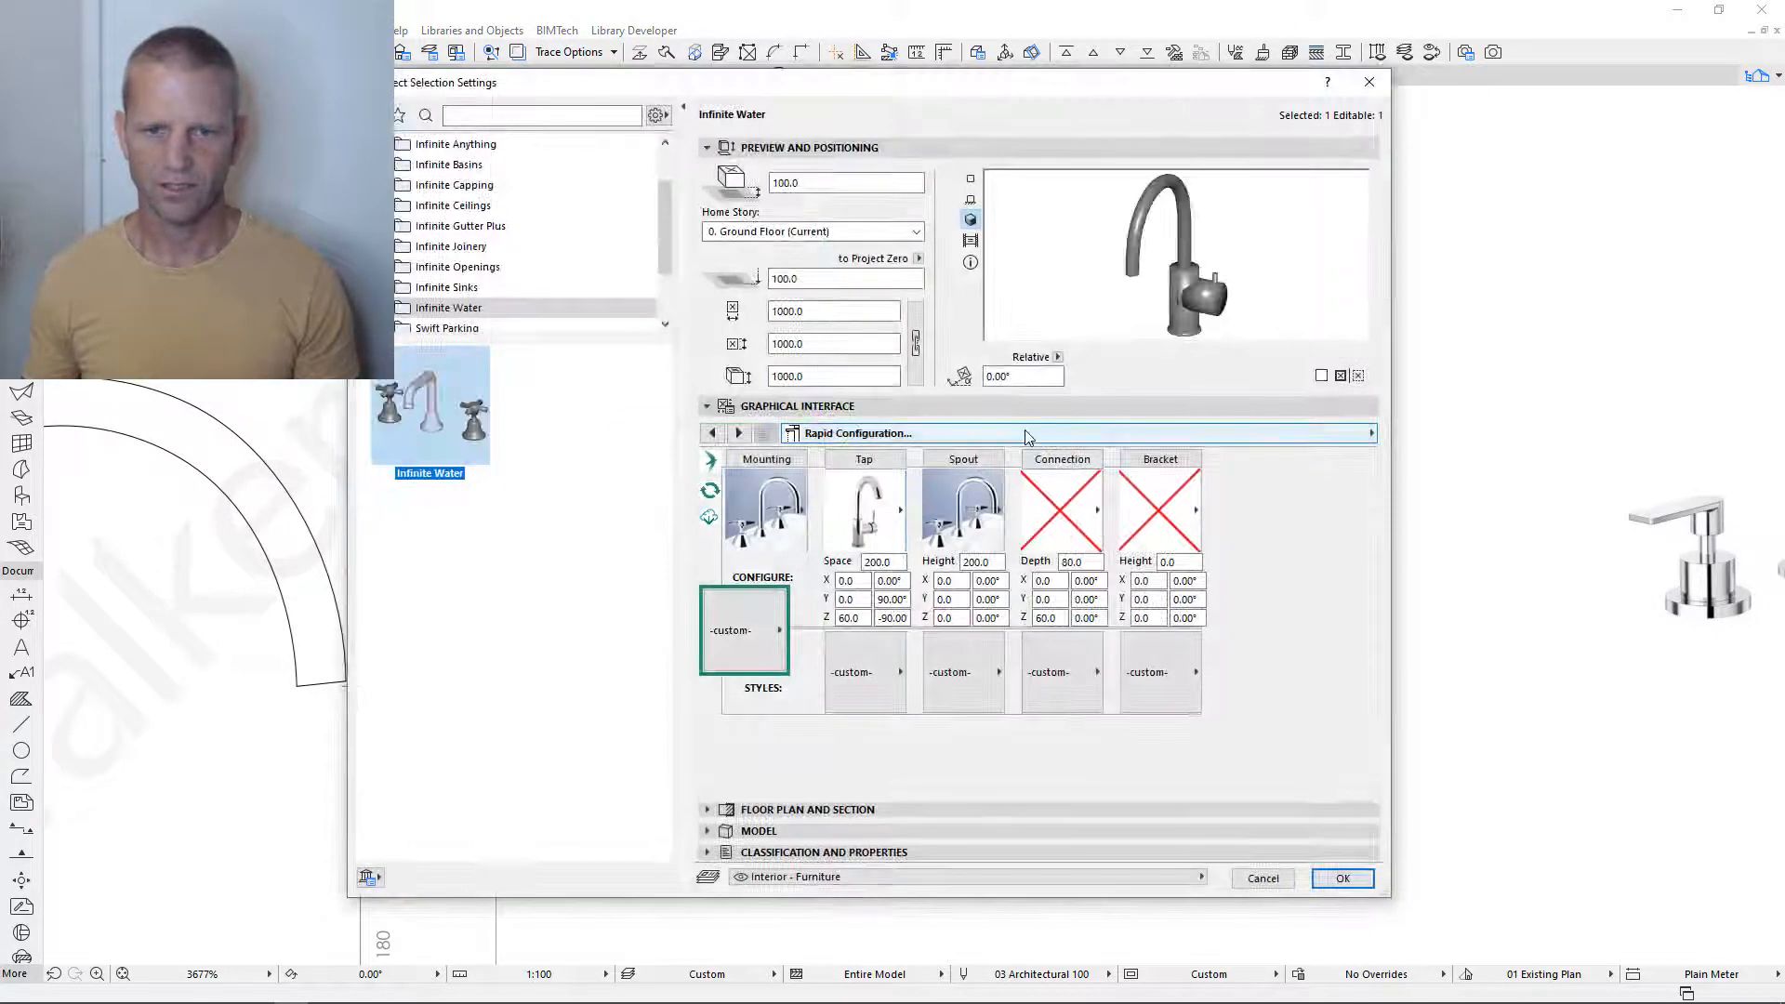
left_click(1331, 433)
left_click(1468, 845)
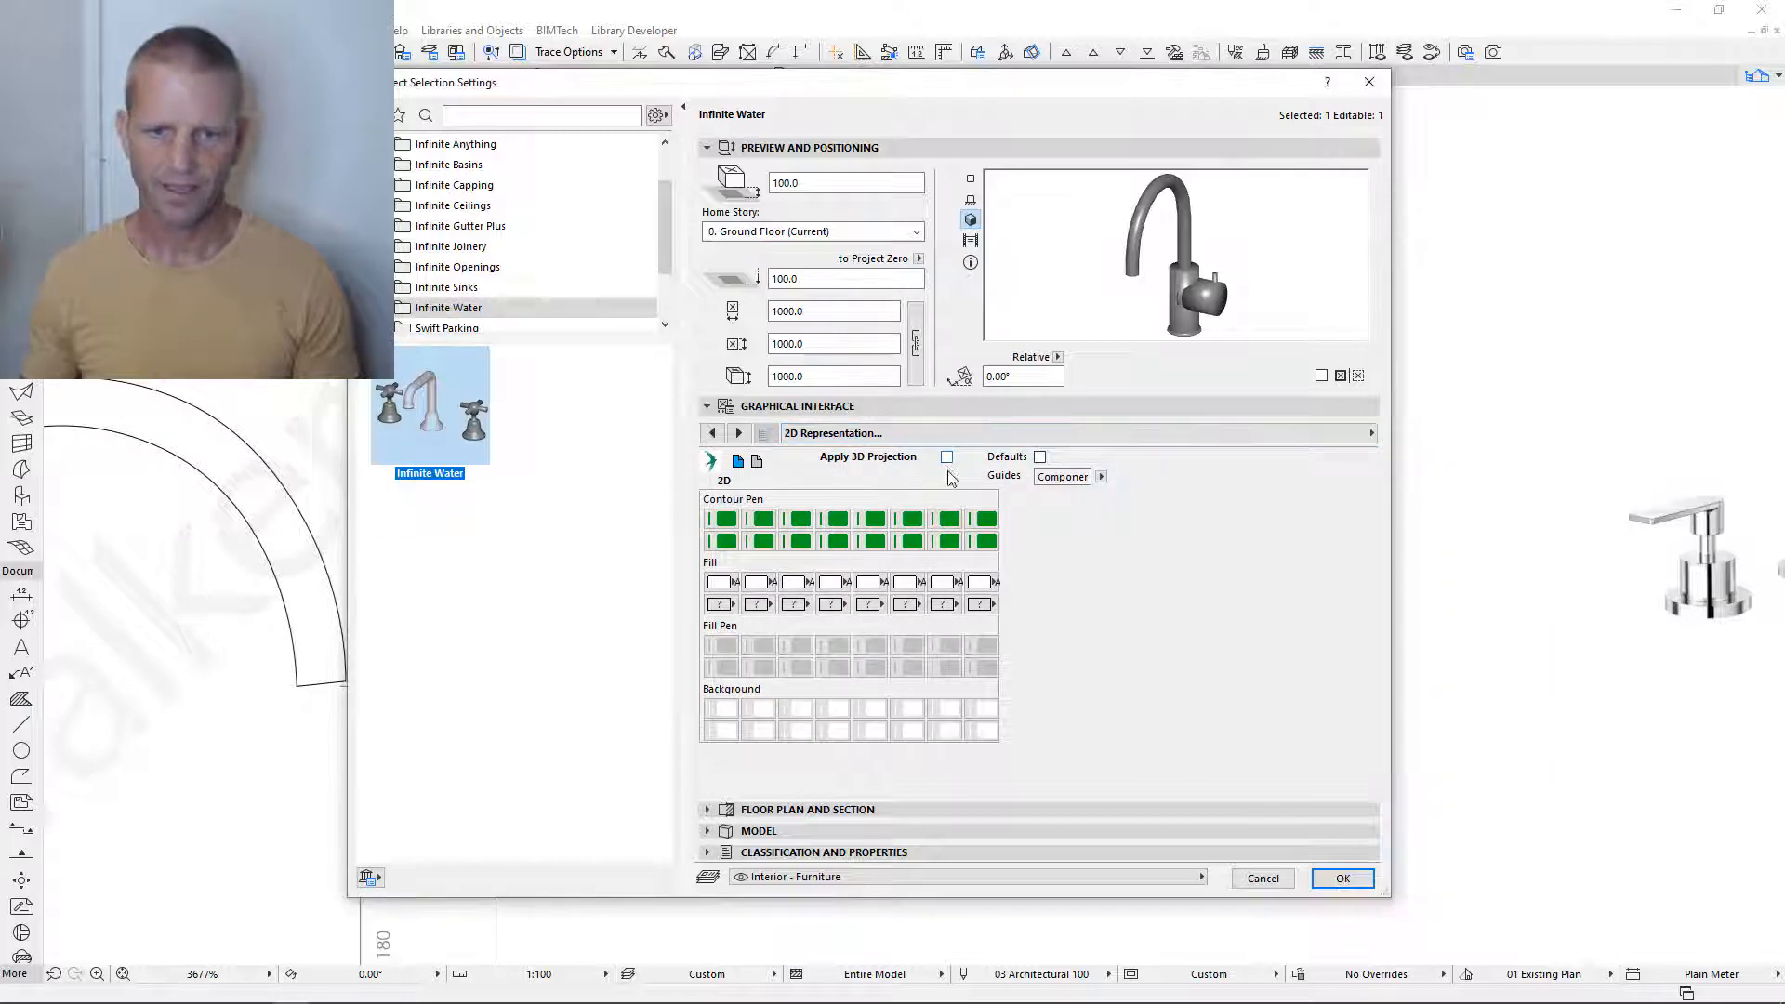
left_click(946, 456)
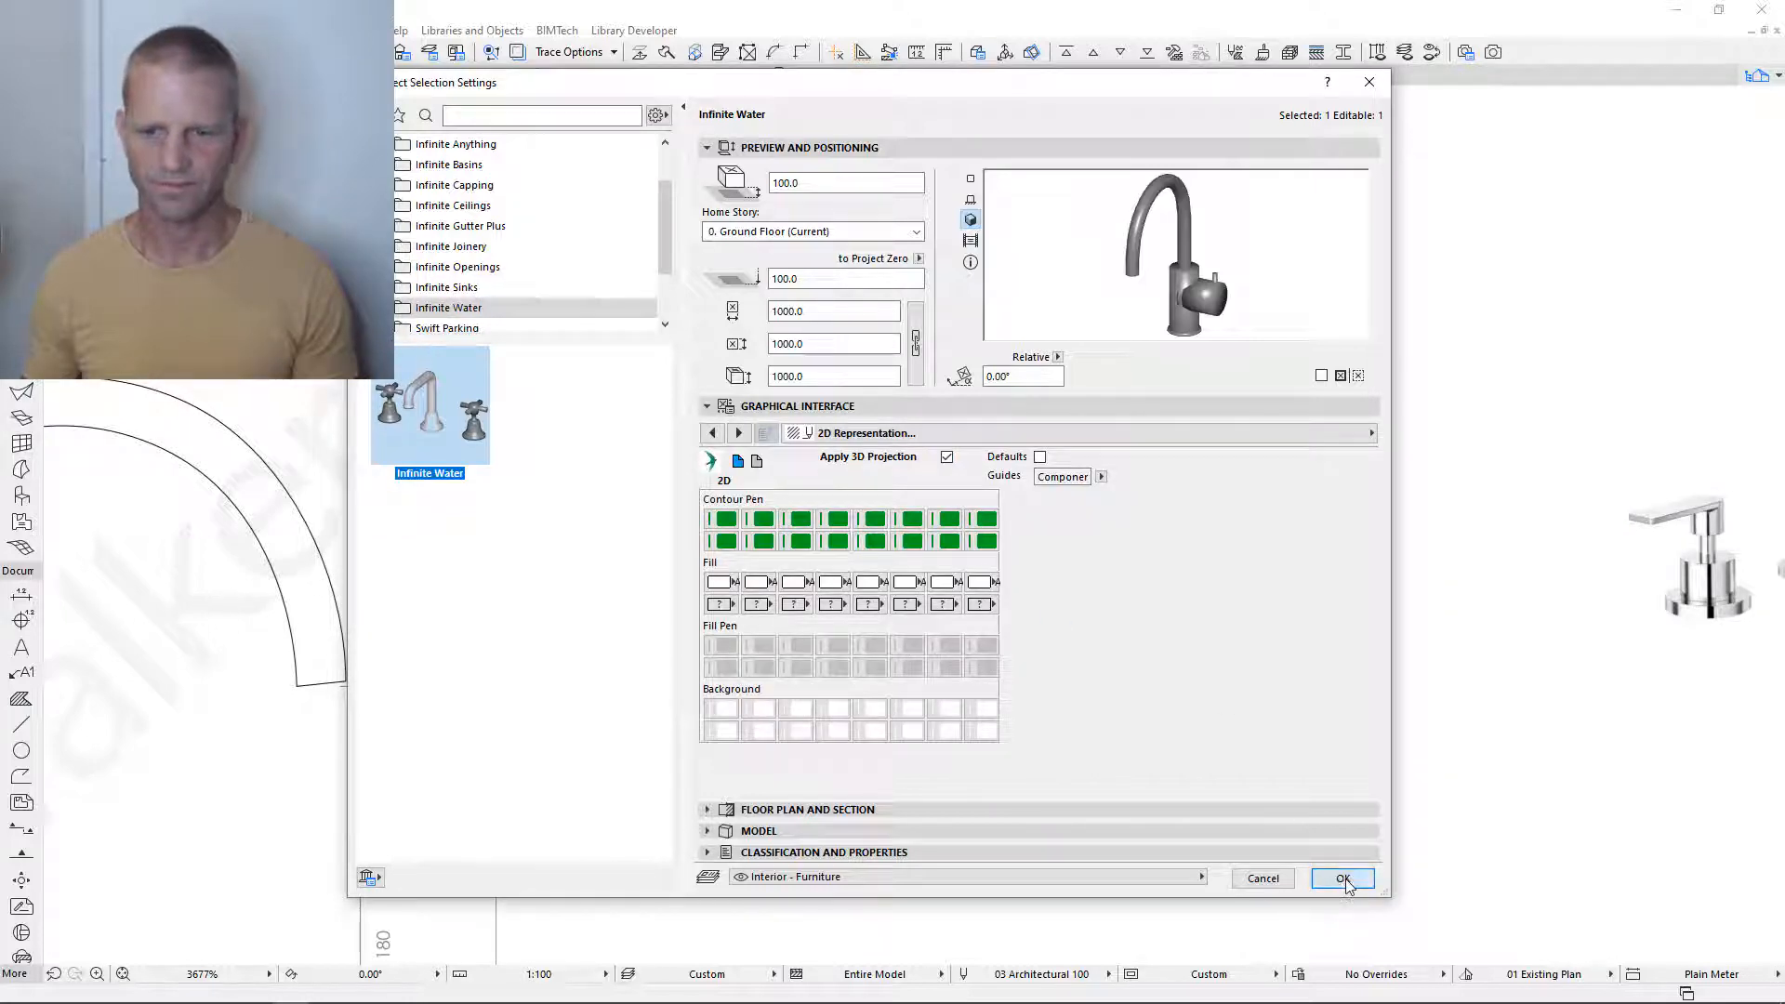
left_click(1342, 878)
scroll(807, 433, "up", 3)
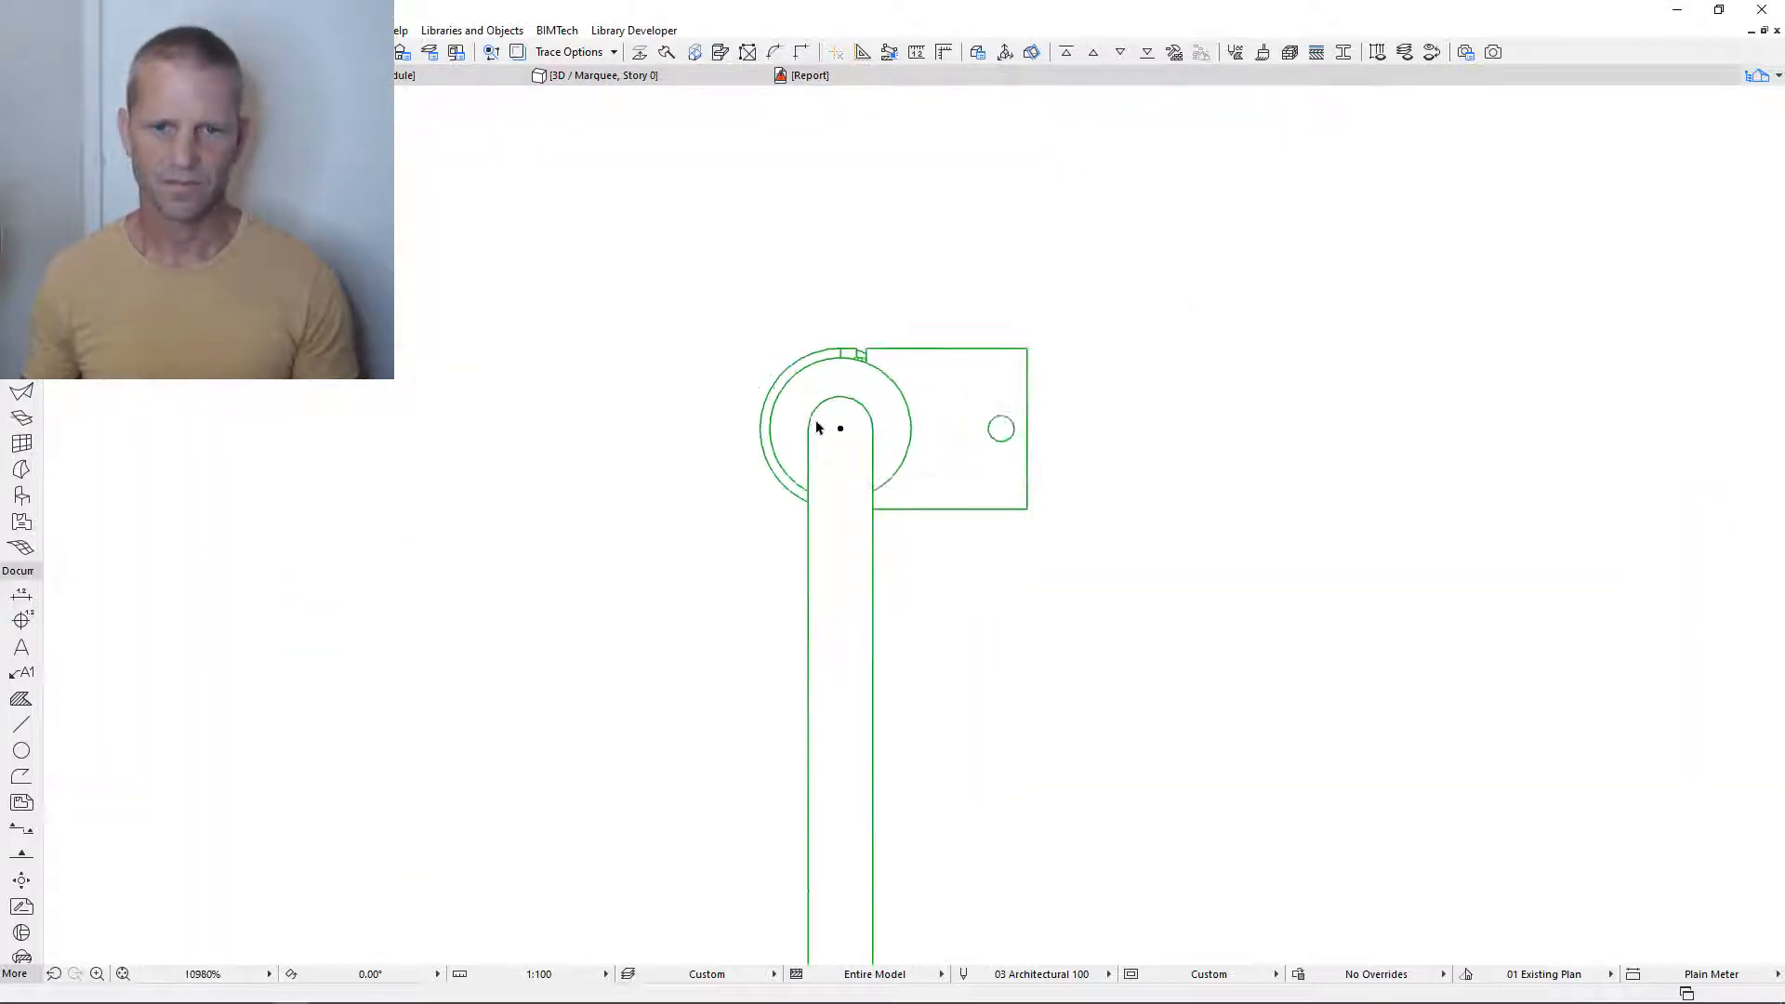
scroll(823, 423, "down", 3)
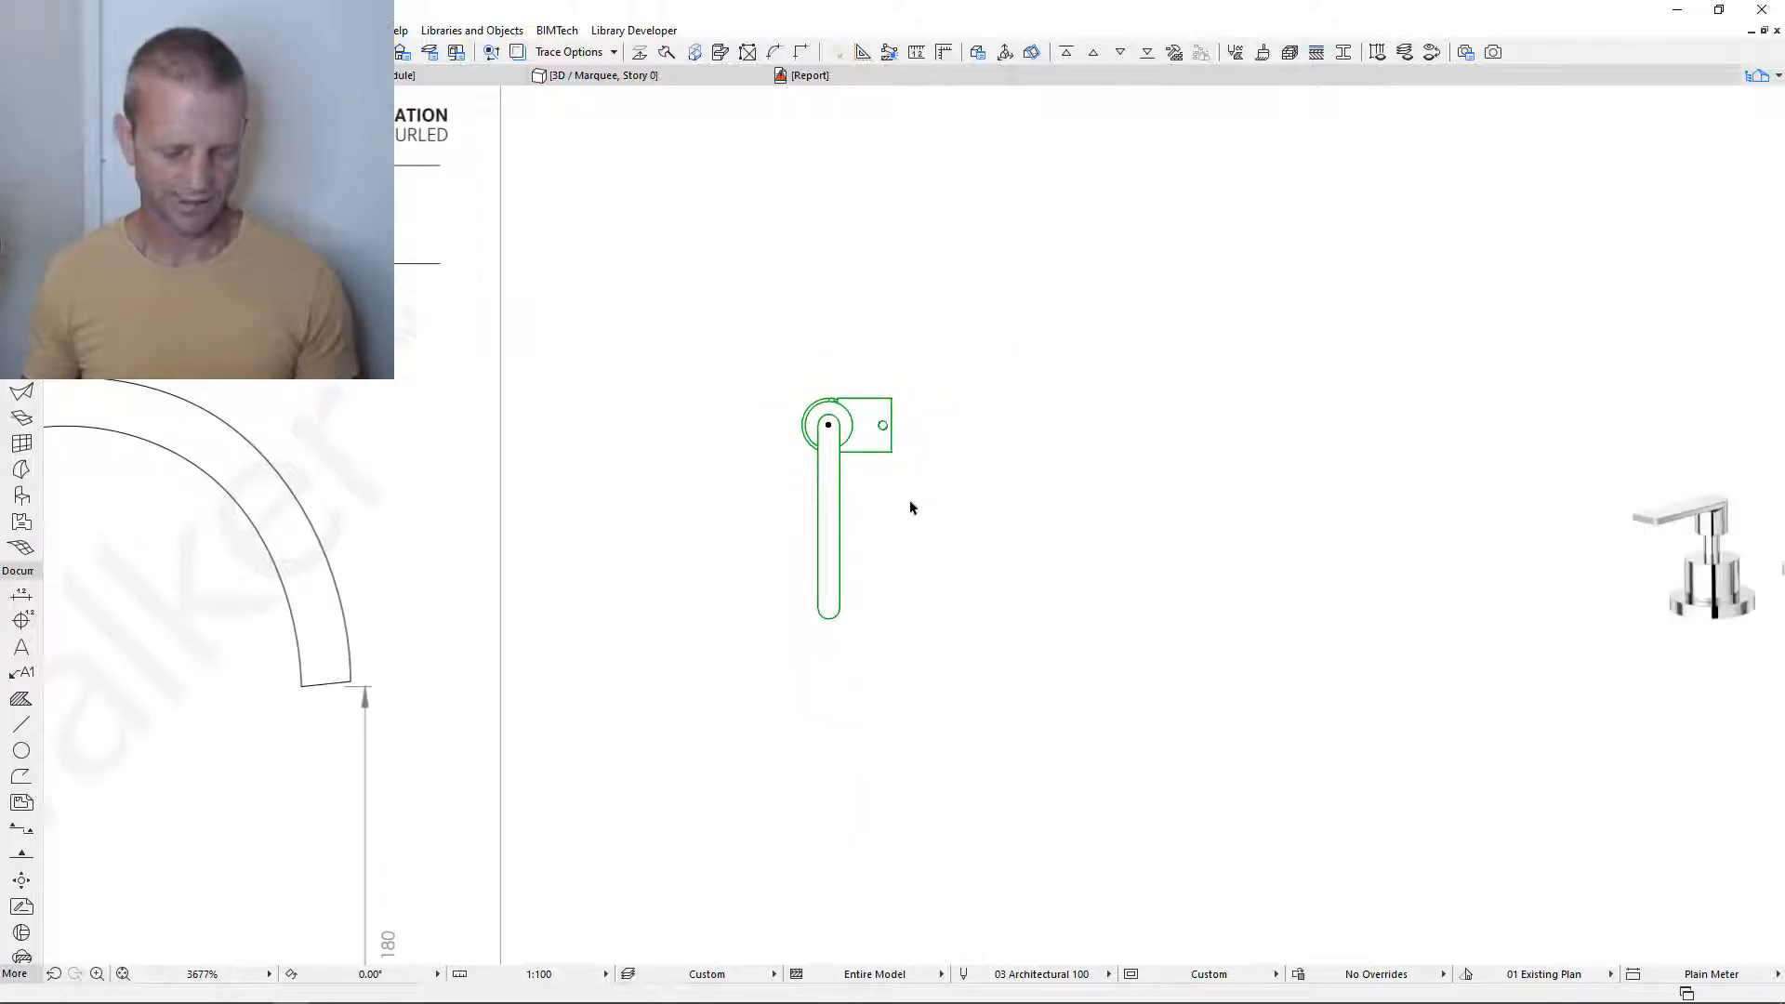
key("ctrl+z")
- Examine the basin mixer specification drawing, including its base, lever handle, curved spout and dimensions
scroll(881, 446, "down", 2)
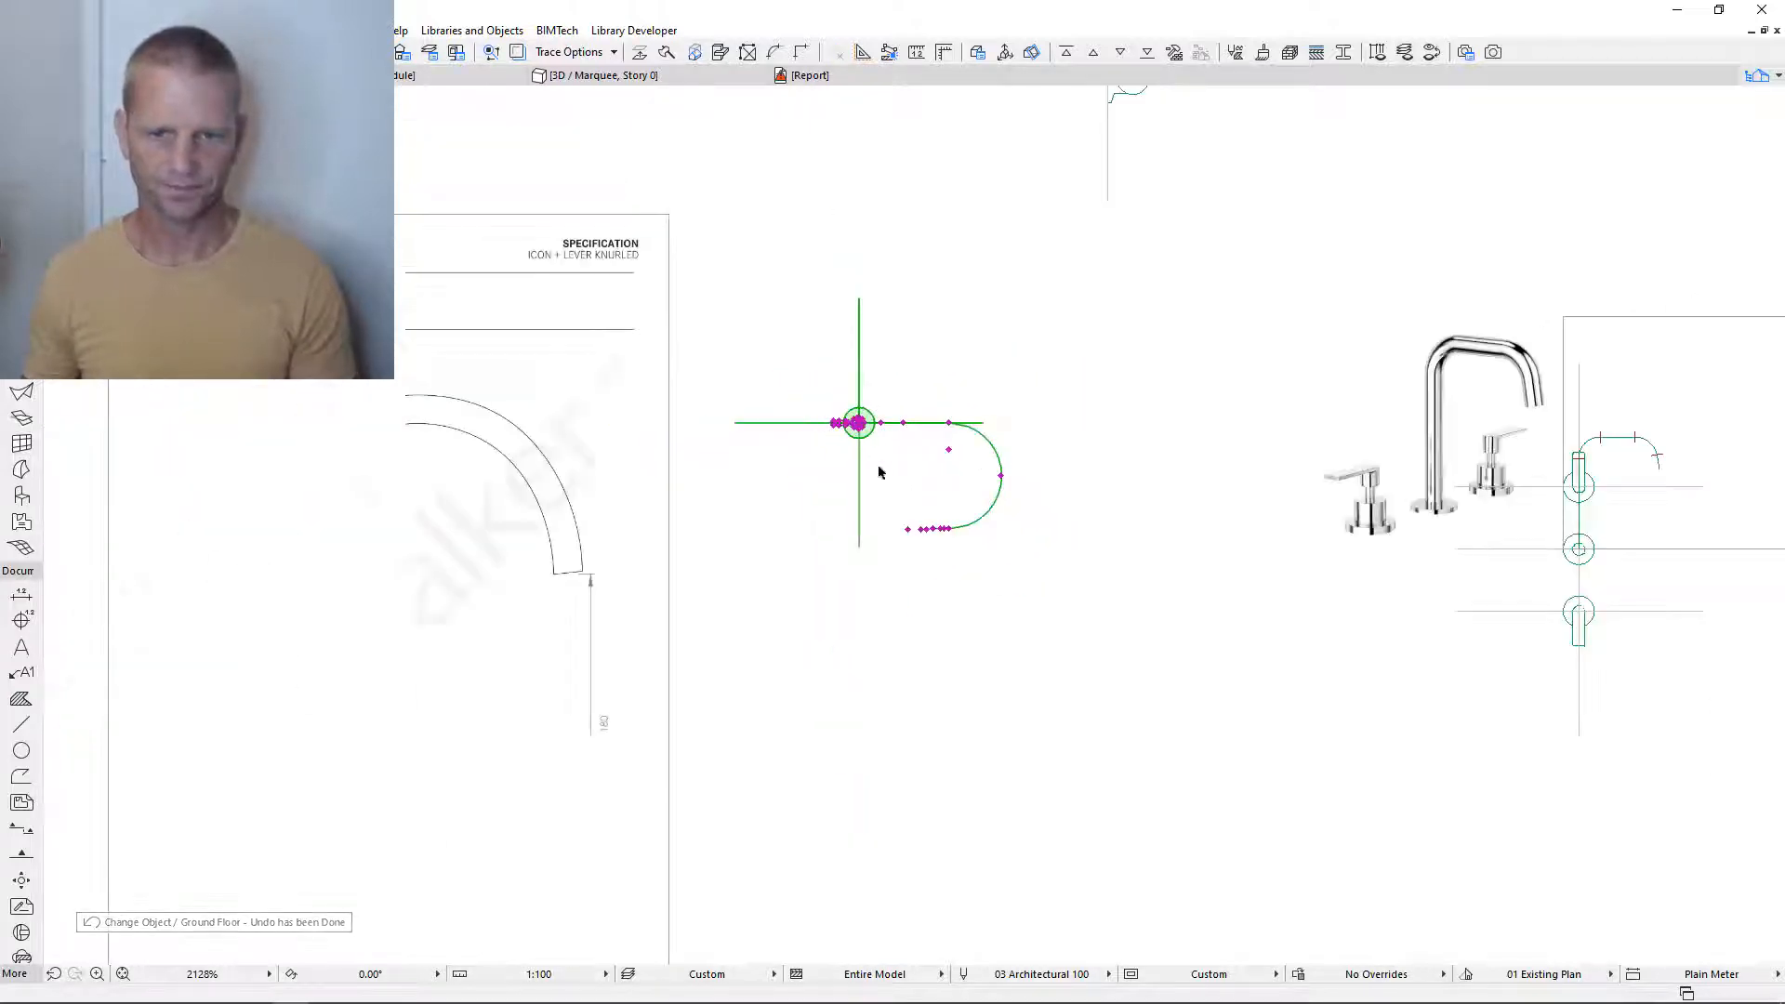
middle_click_drag(868, 494, 1052, 407)
scroll(432, 737, "up", 3)
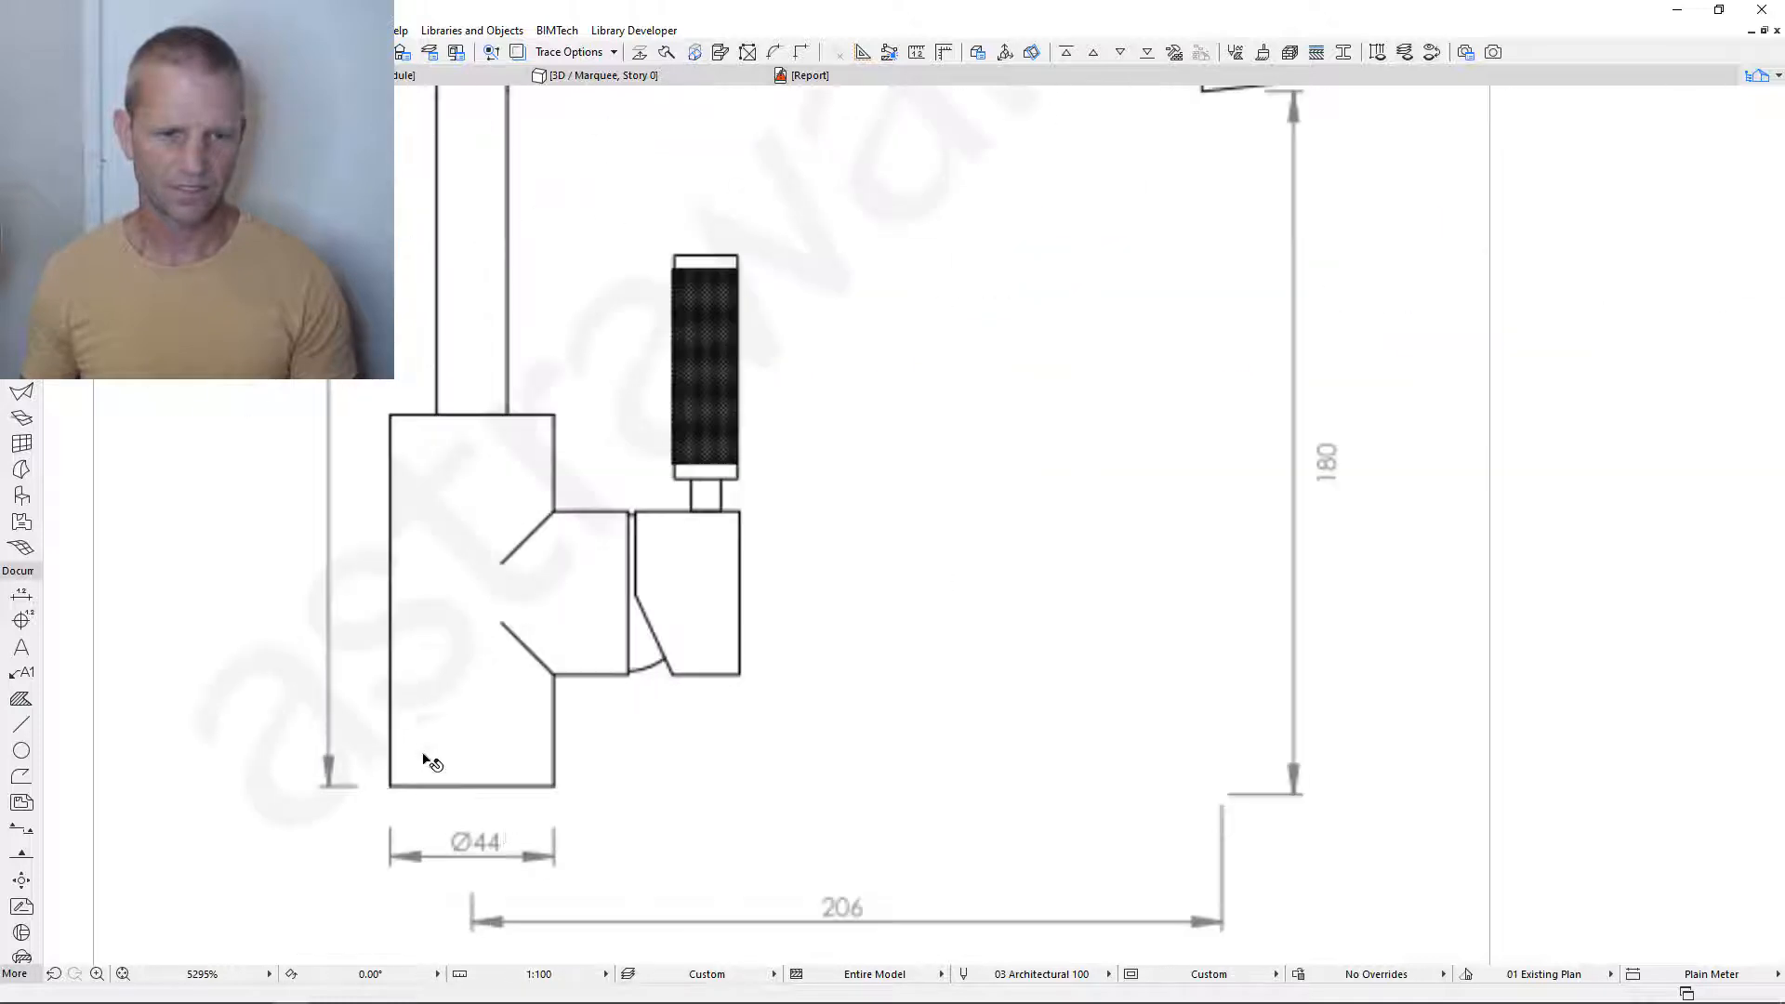
scroll(521, 795, "down", 3)
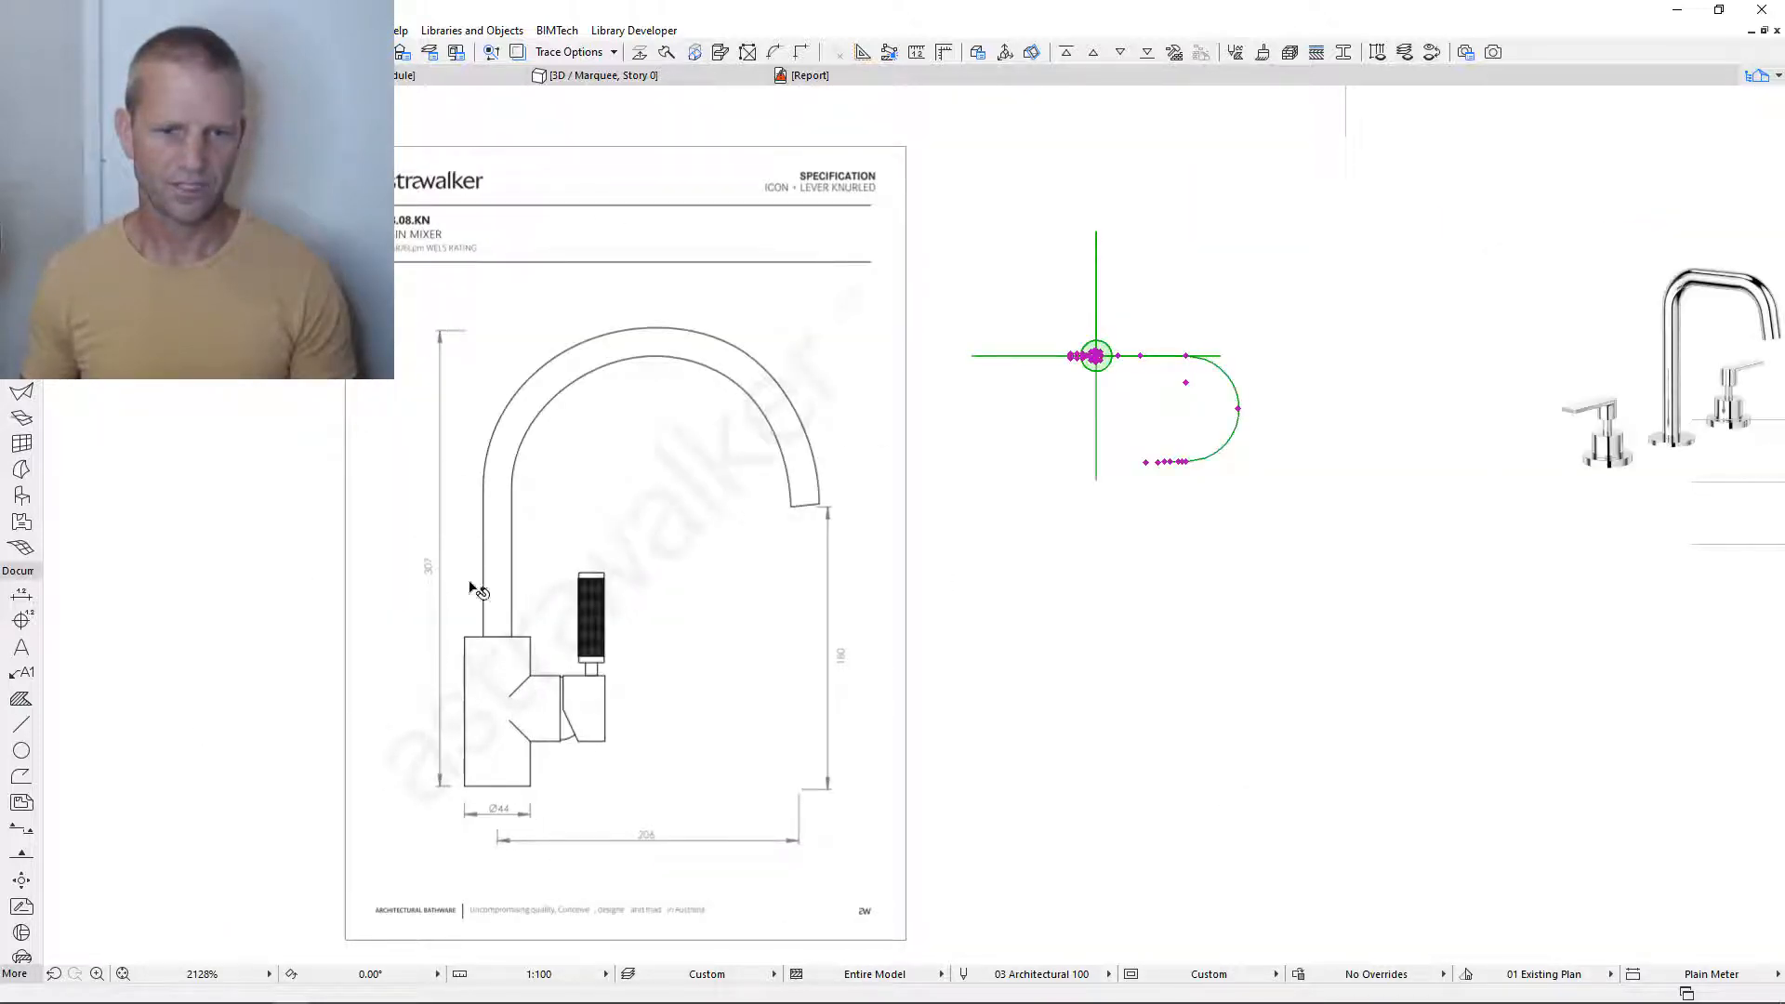
scroll(526, 724, "up", 5)
scroll(521, 585, "down", 2)
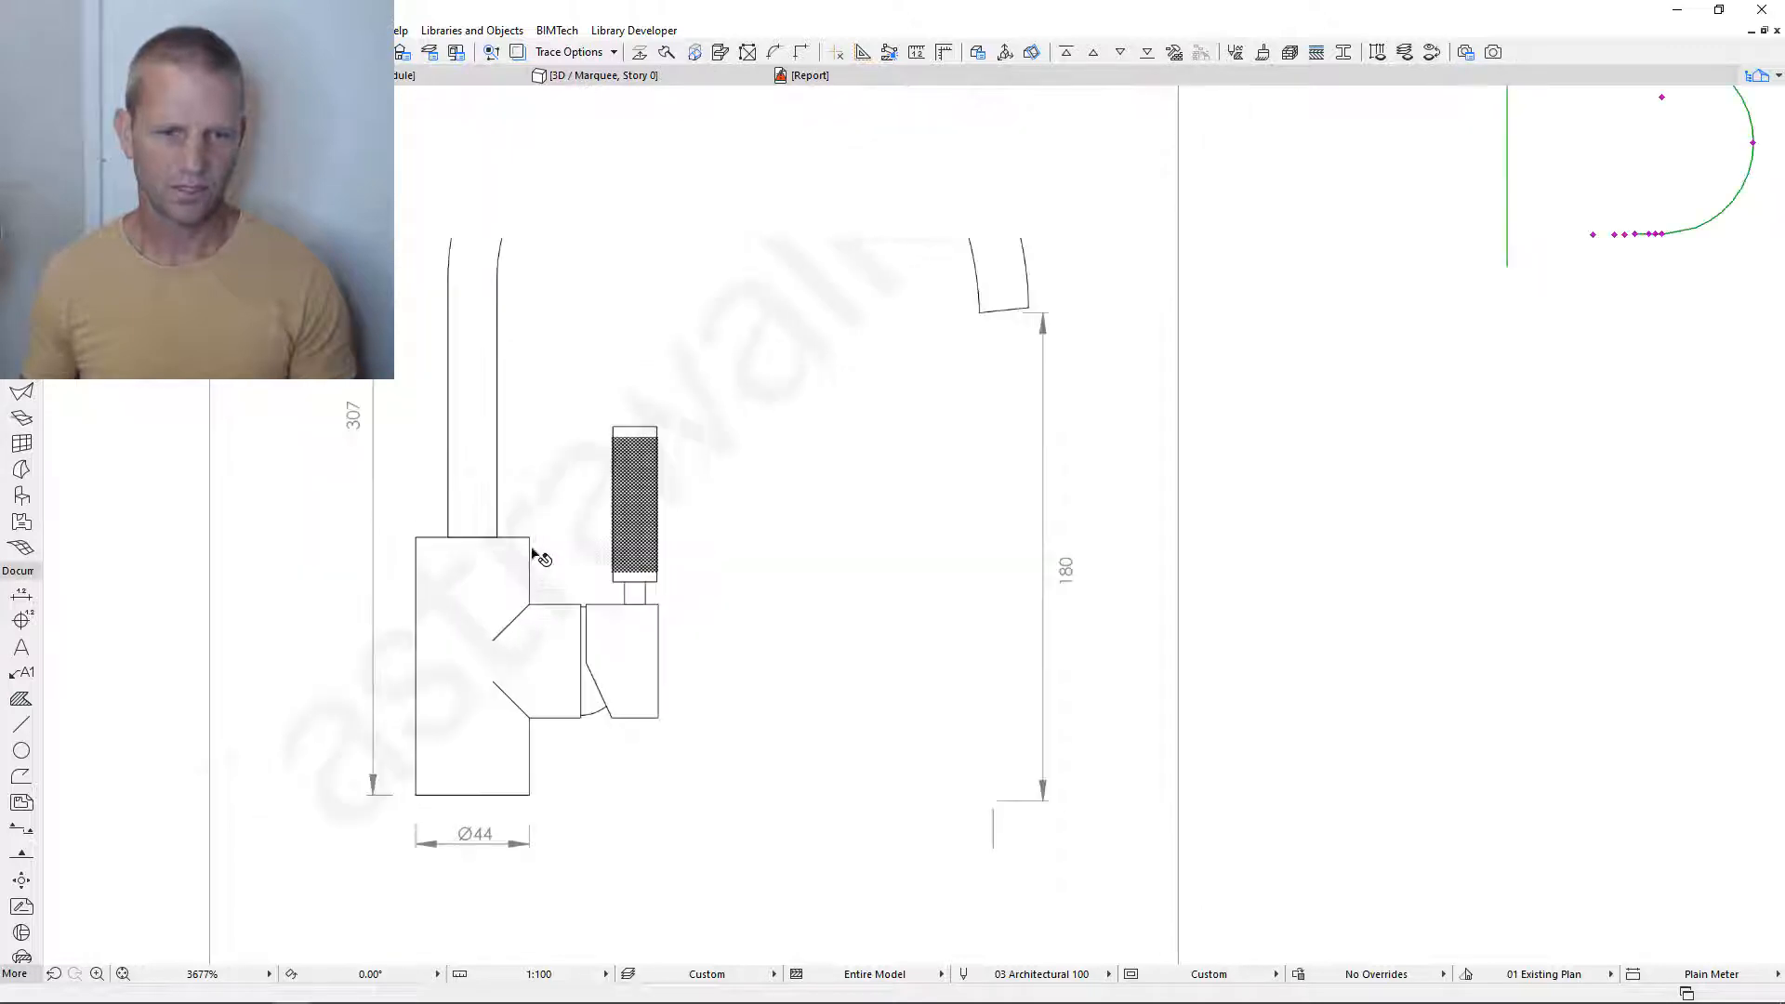
scroll(483, 567, "down", 4)
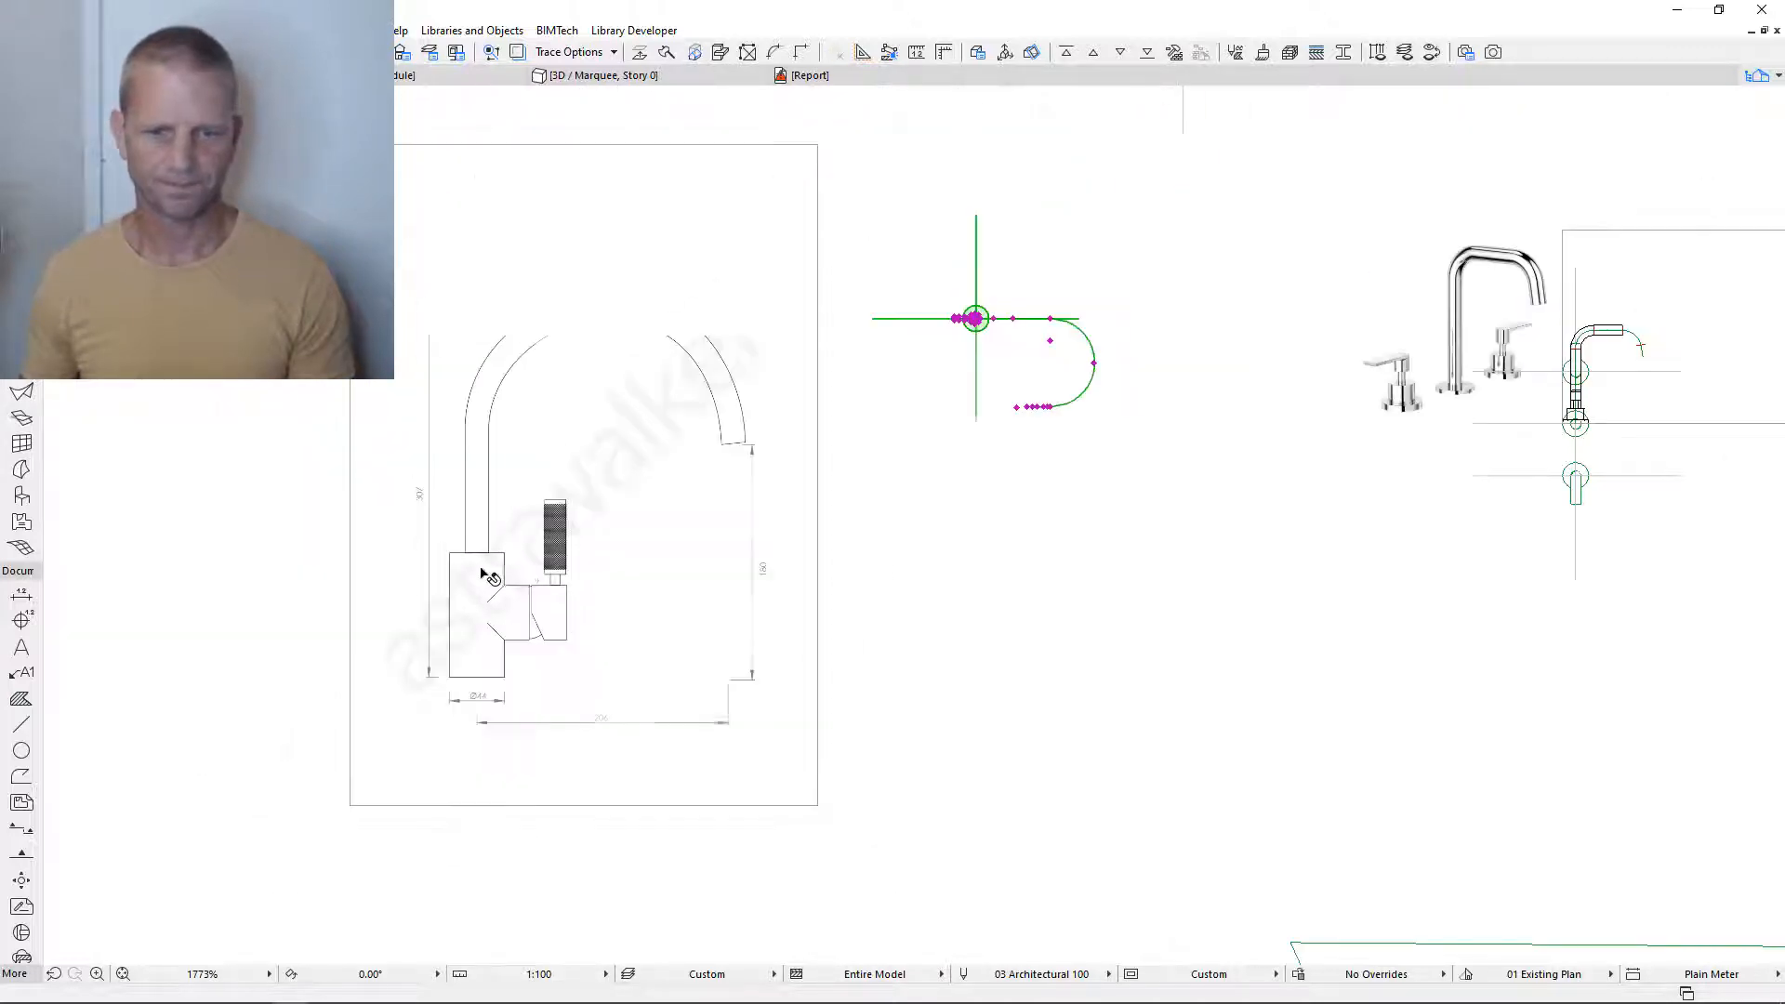
middle_click_drag(593, 510, 512, 546)
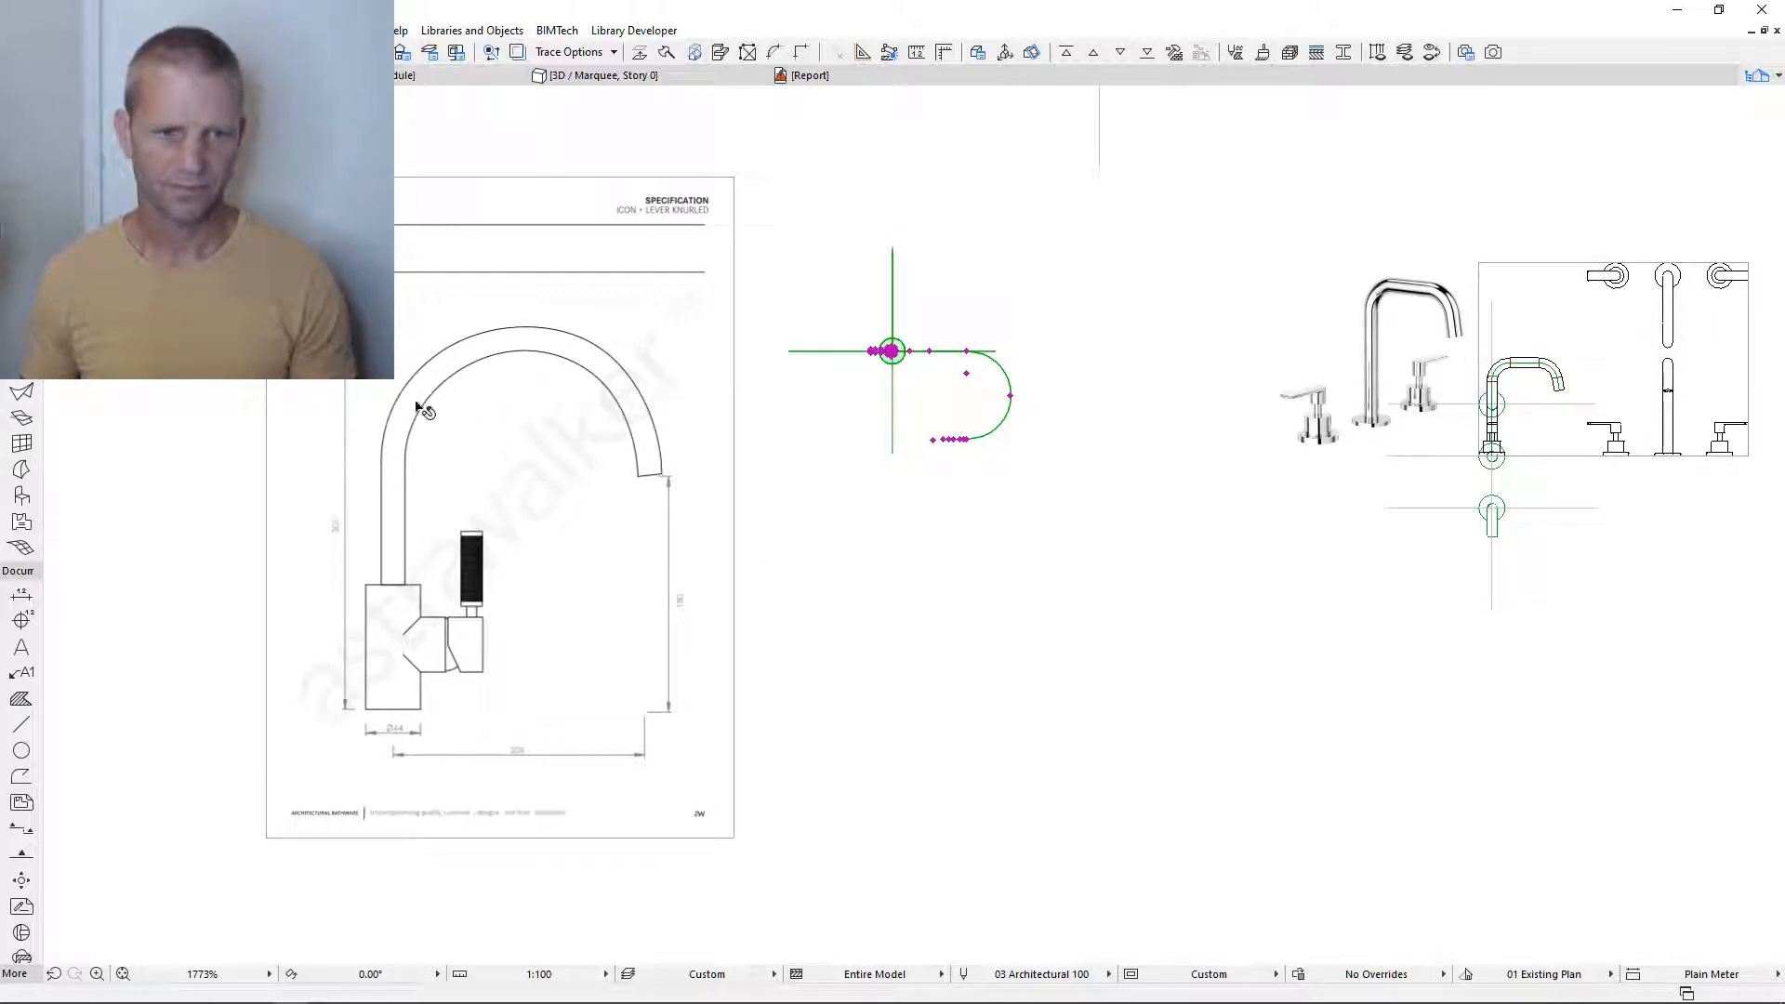
middle_click_drag(525, 520, 623, 493)
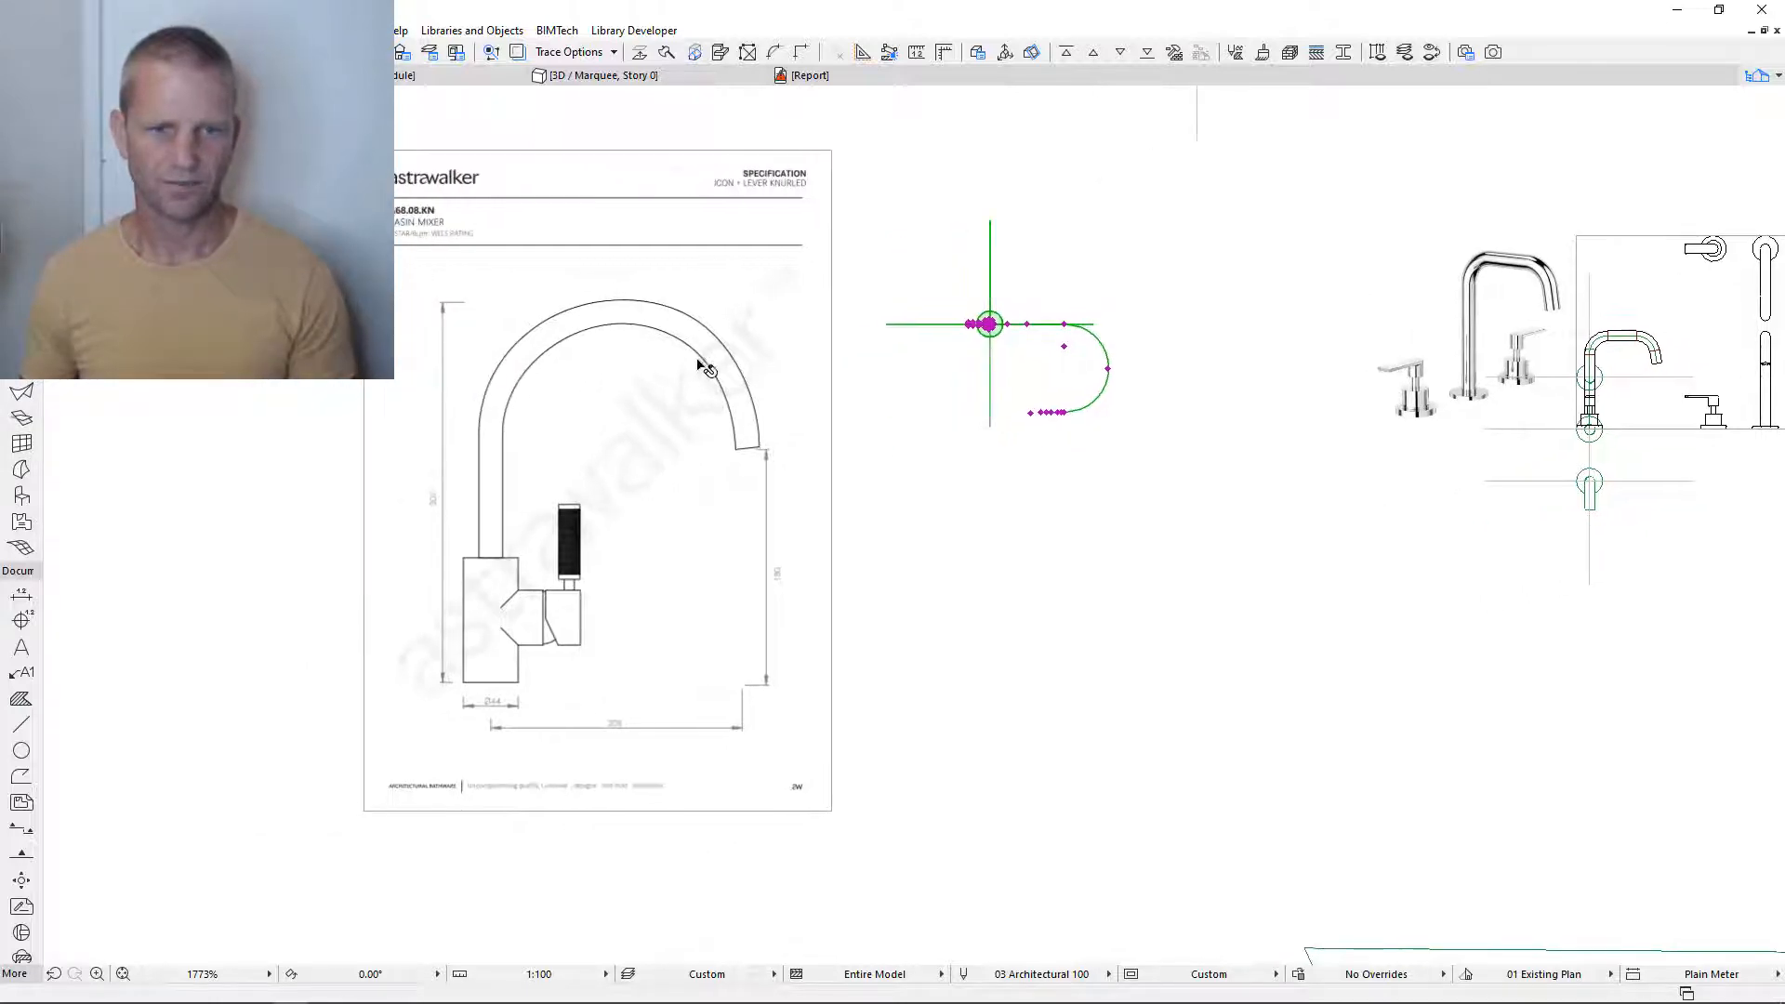
- Resize the specification drawing graphically from the lower end of its overall height dimension, scaling that dimension's full length to 307 mm
scroll(583, 469, "up", 3)
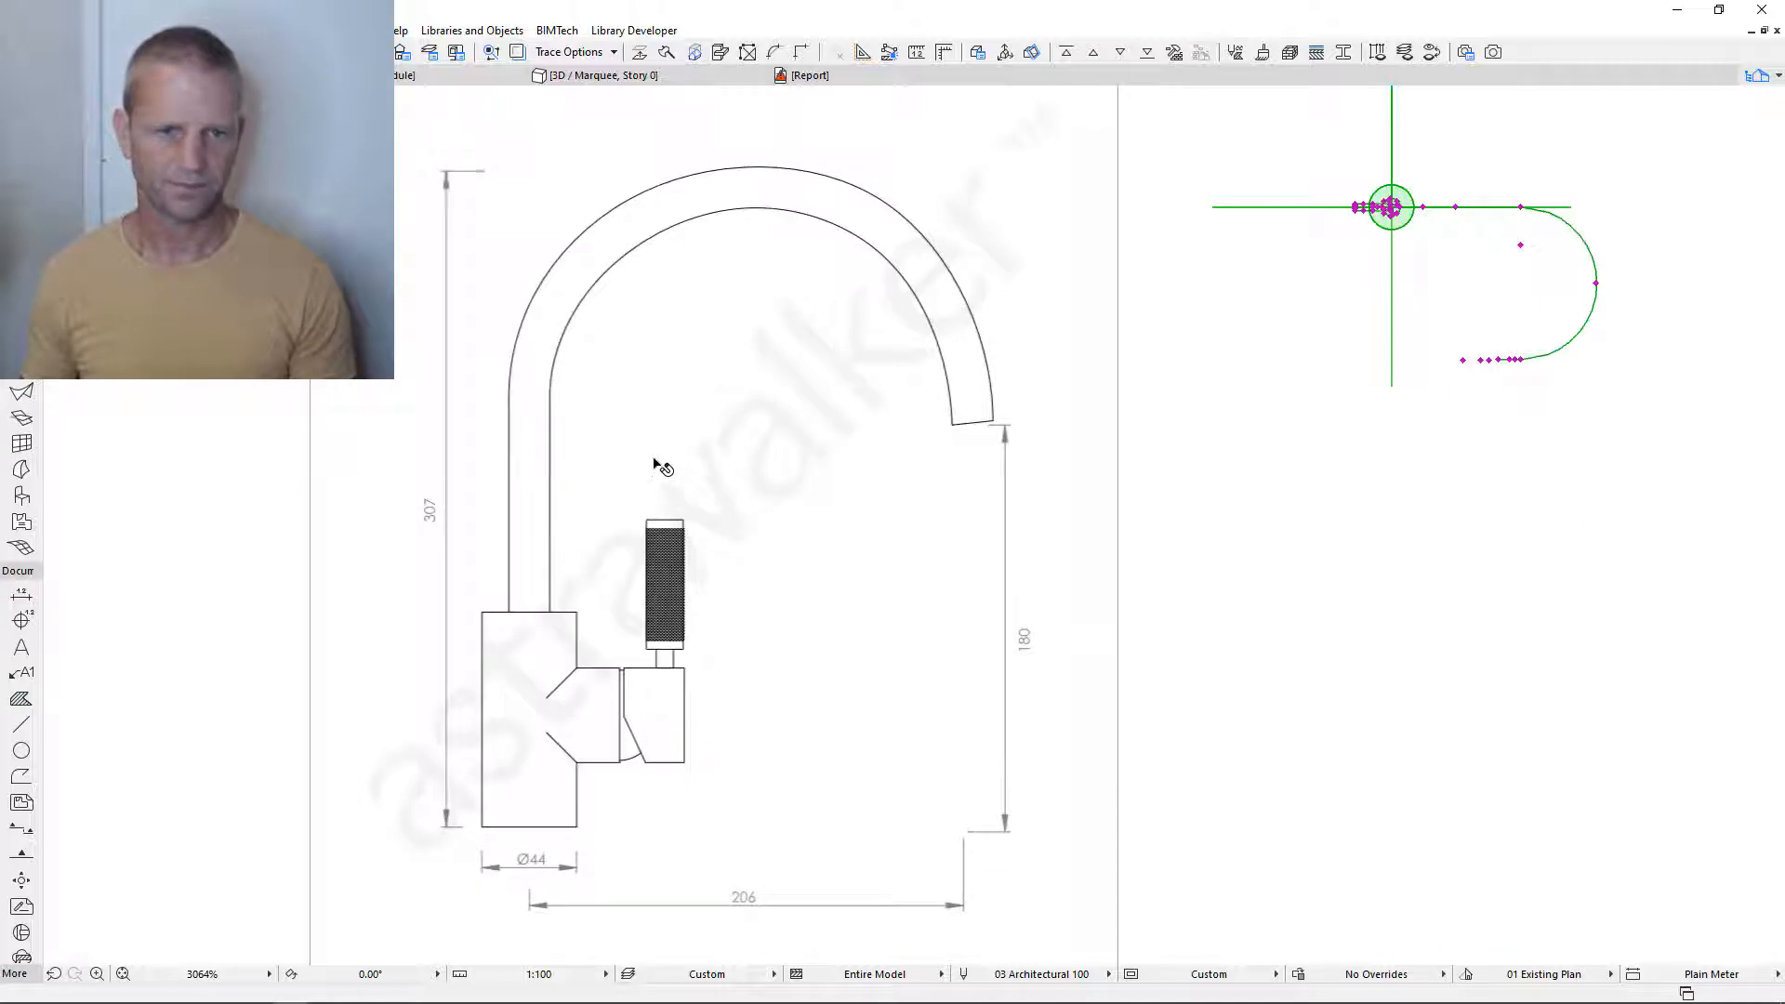
left_click(653, 475)
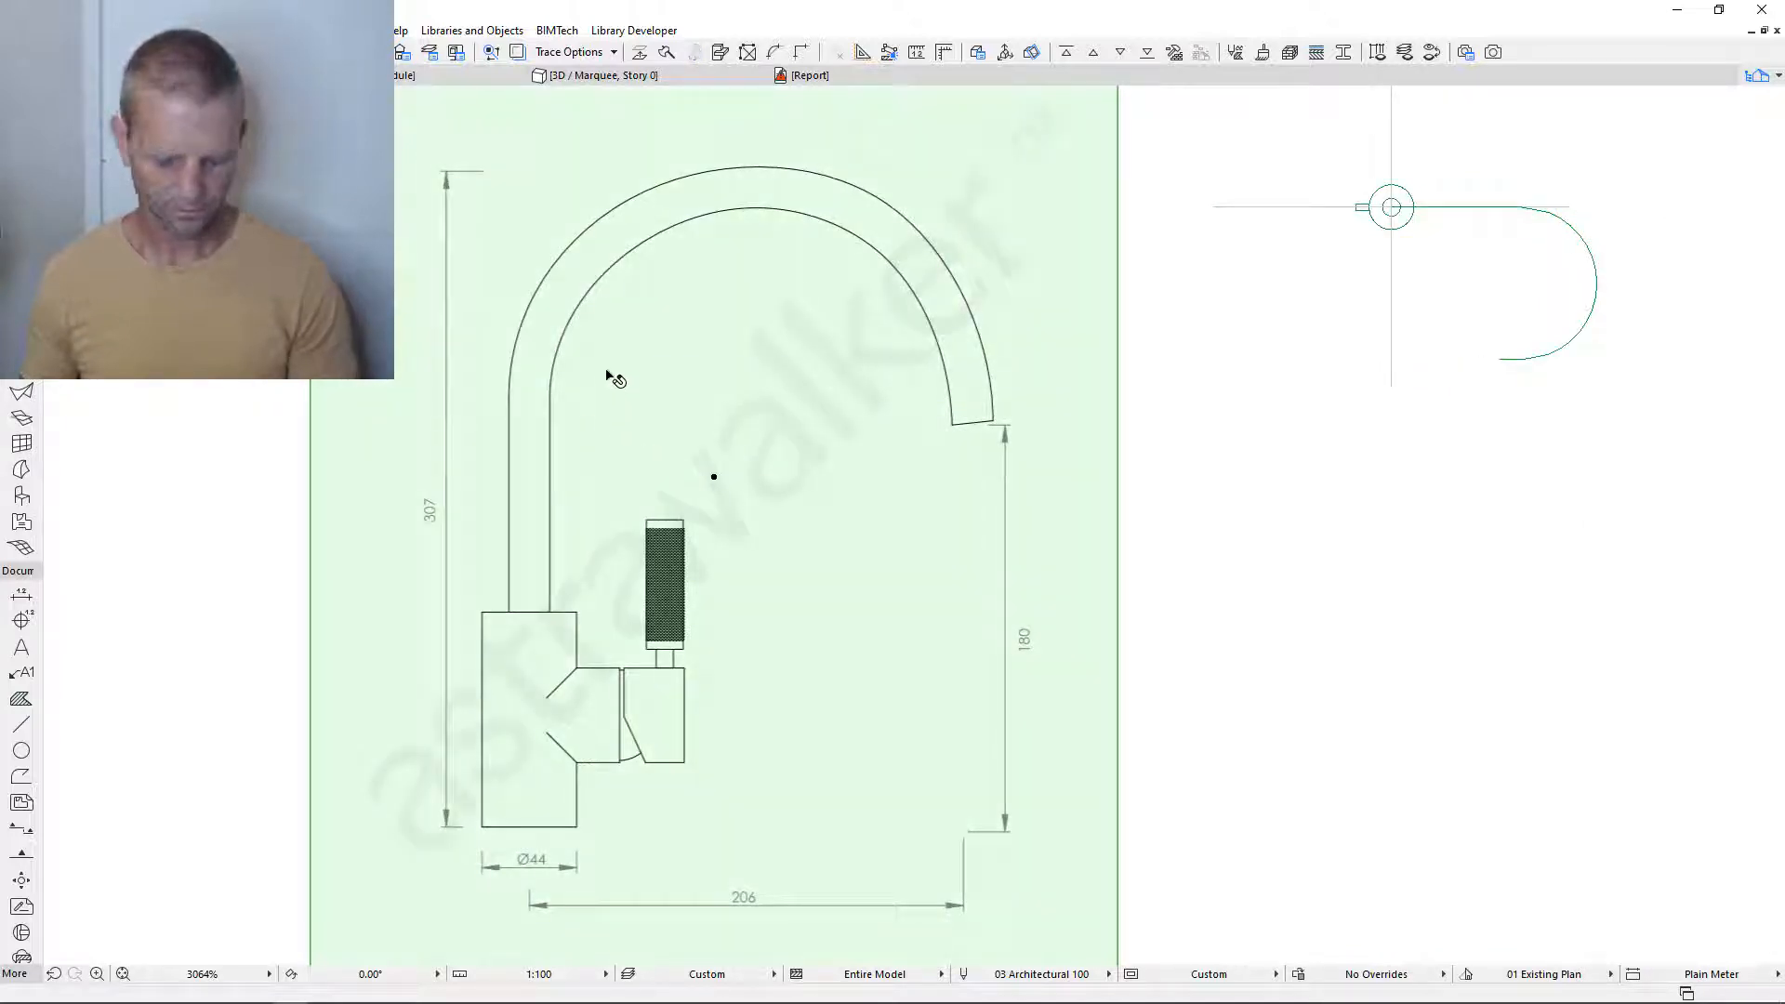
key("ctrl+k")
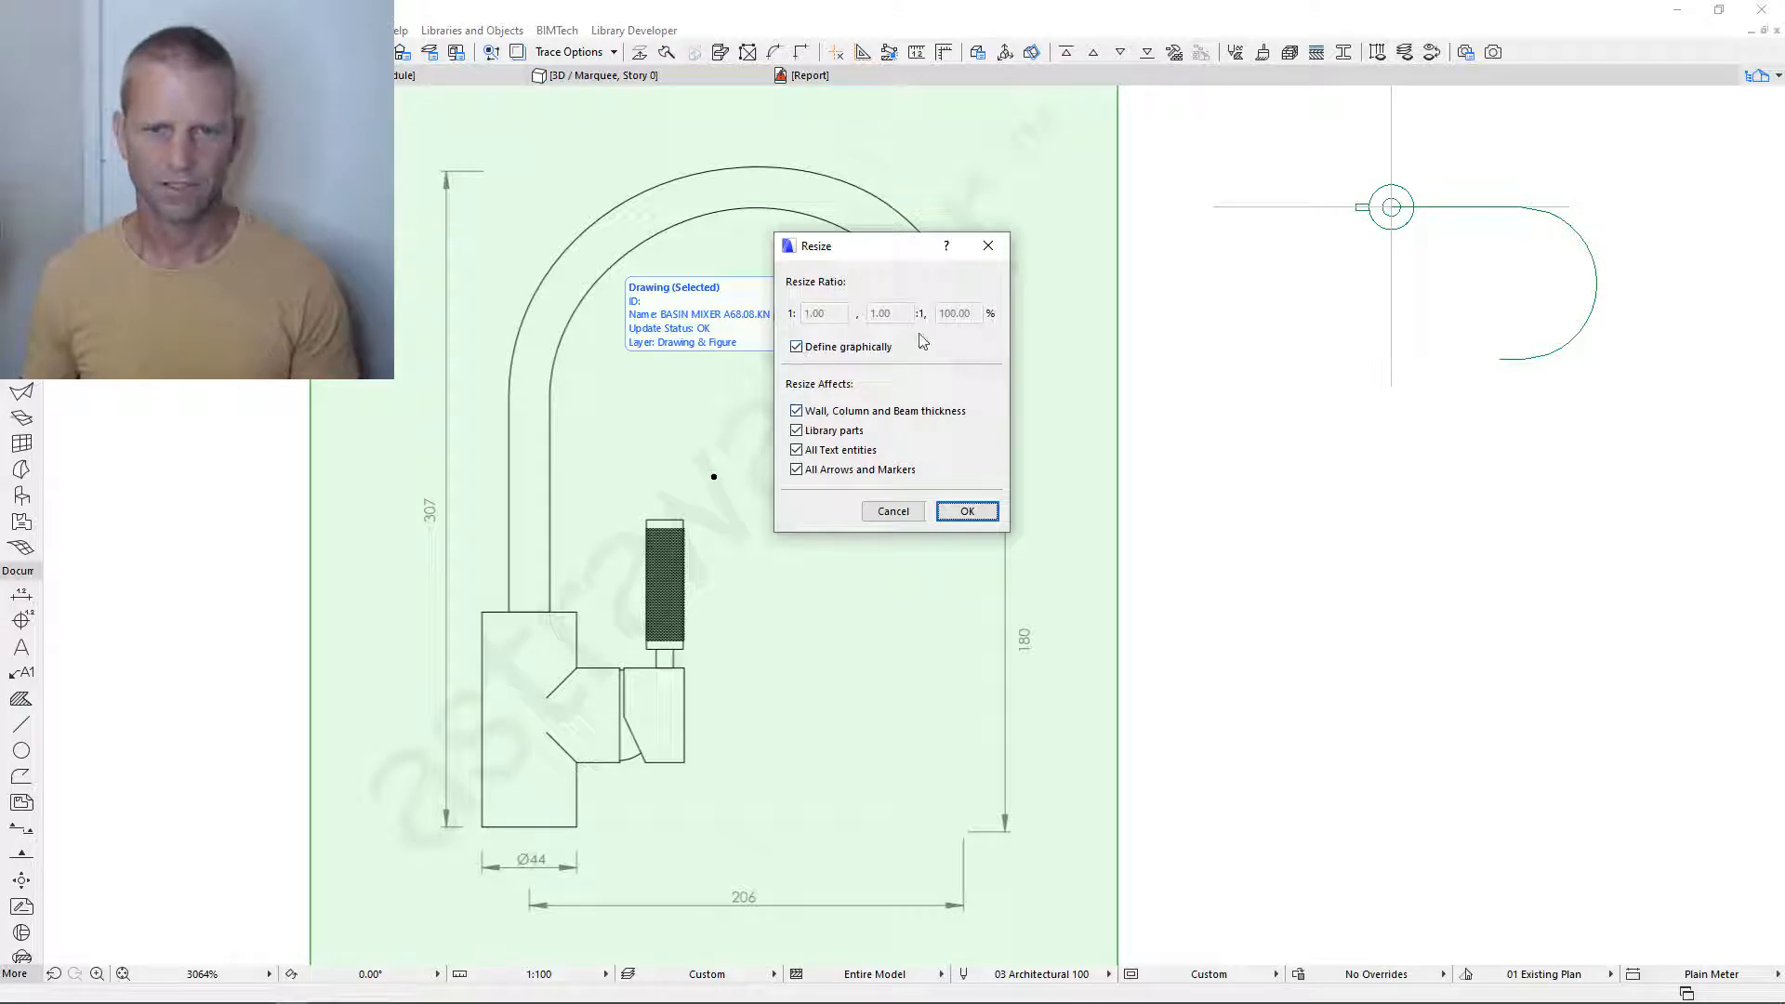
left_click(968, 512)
scroll(465, 811, "up", 6)
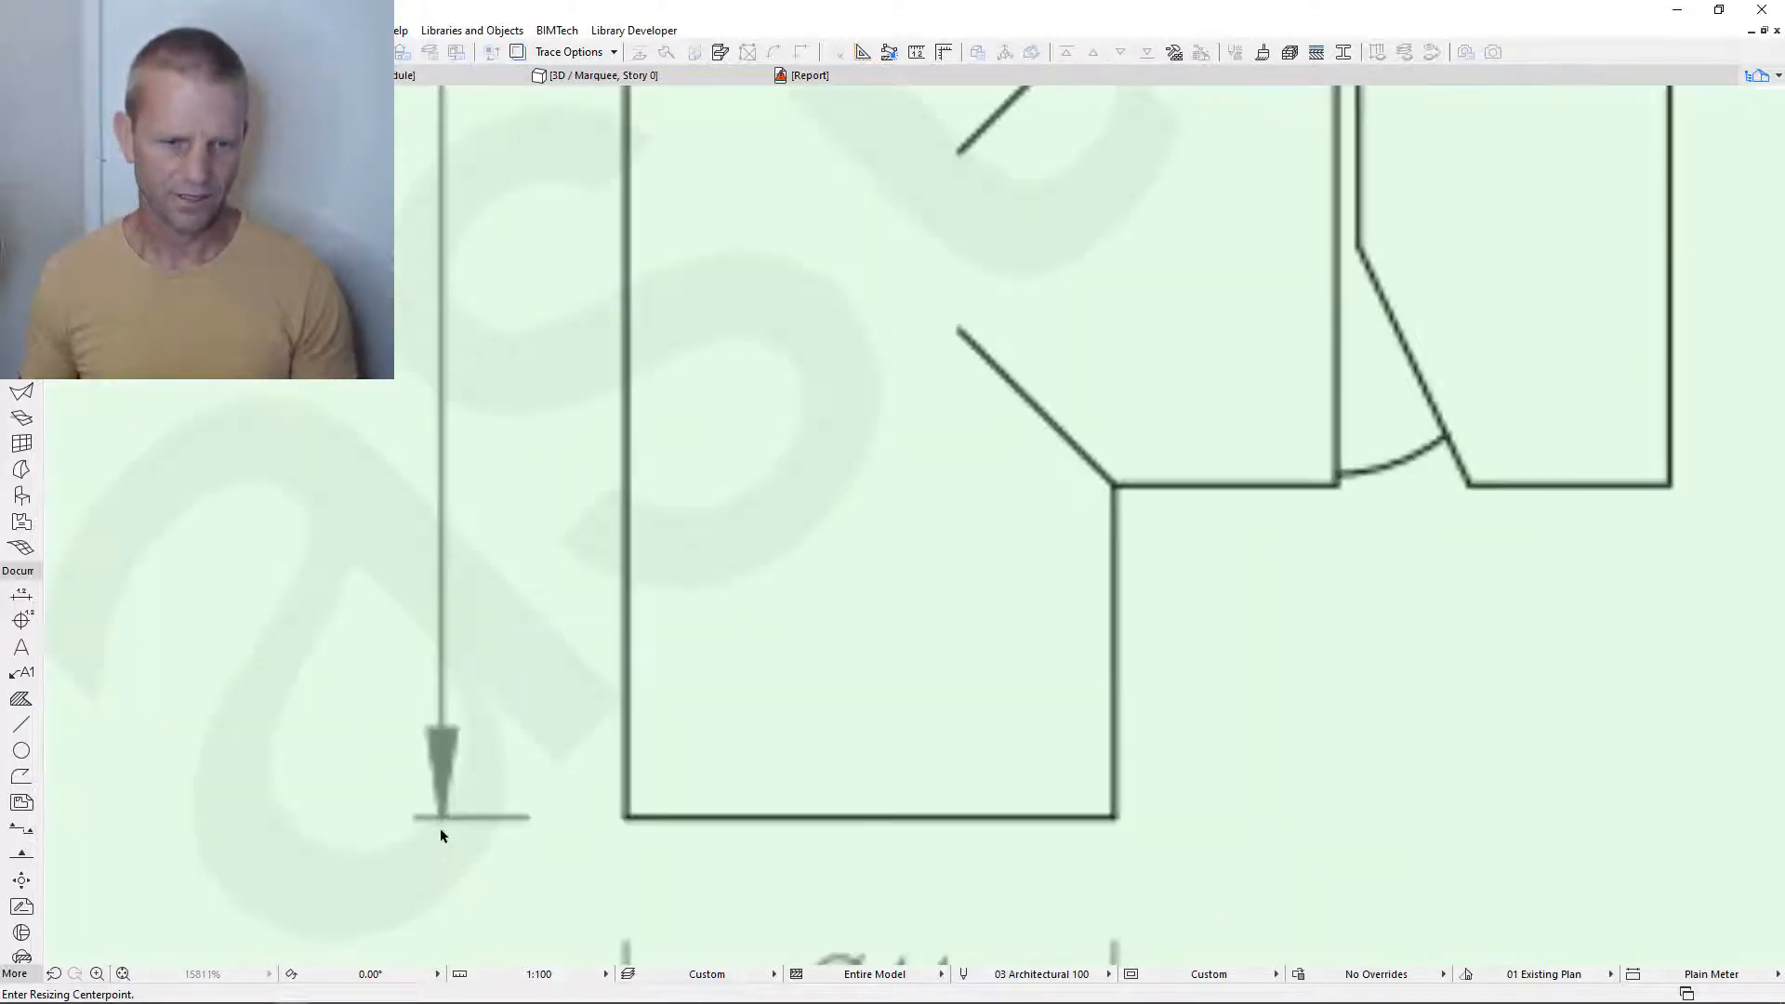
left_click(444, 820)
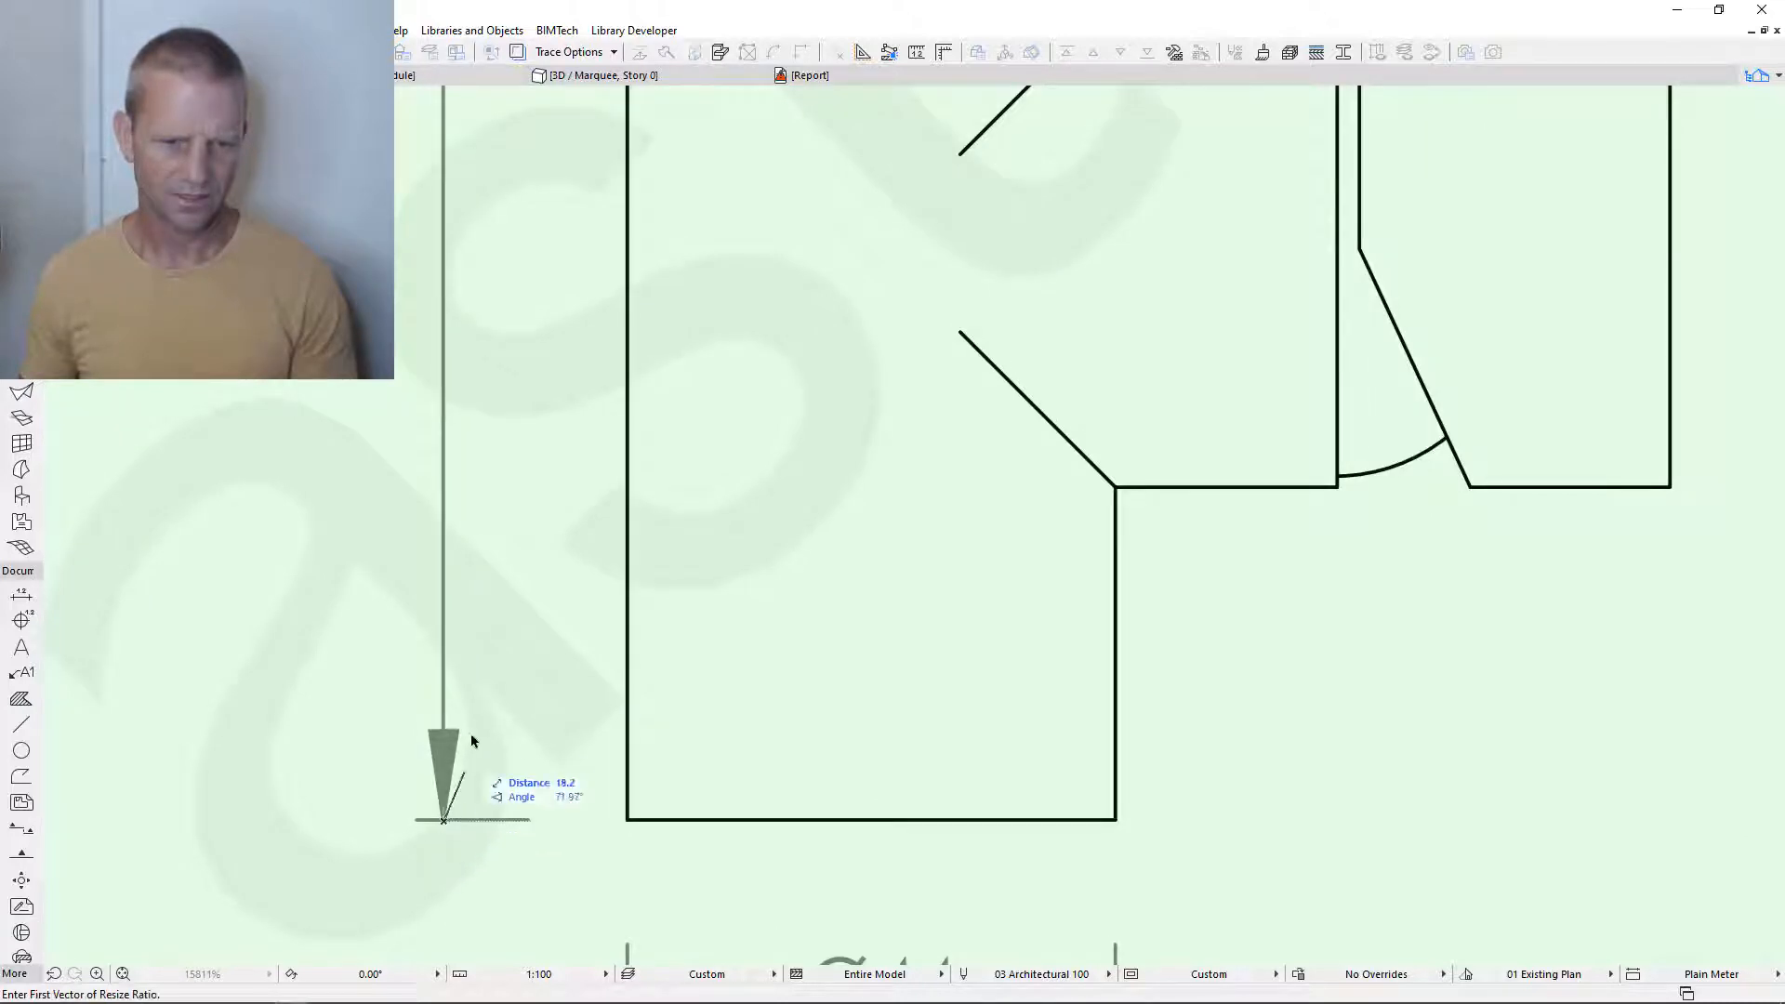
scroll(462, 737, "down", 7)
scroll(483, 283, "up", 9)
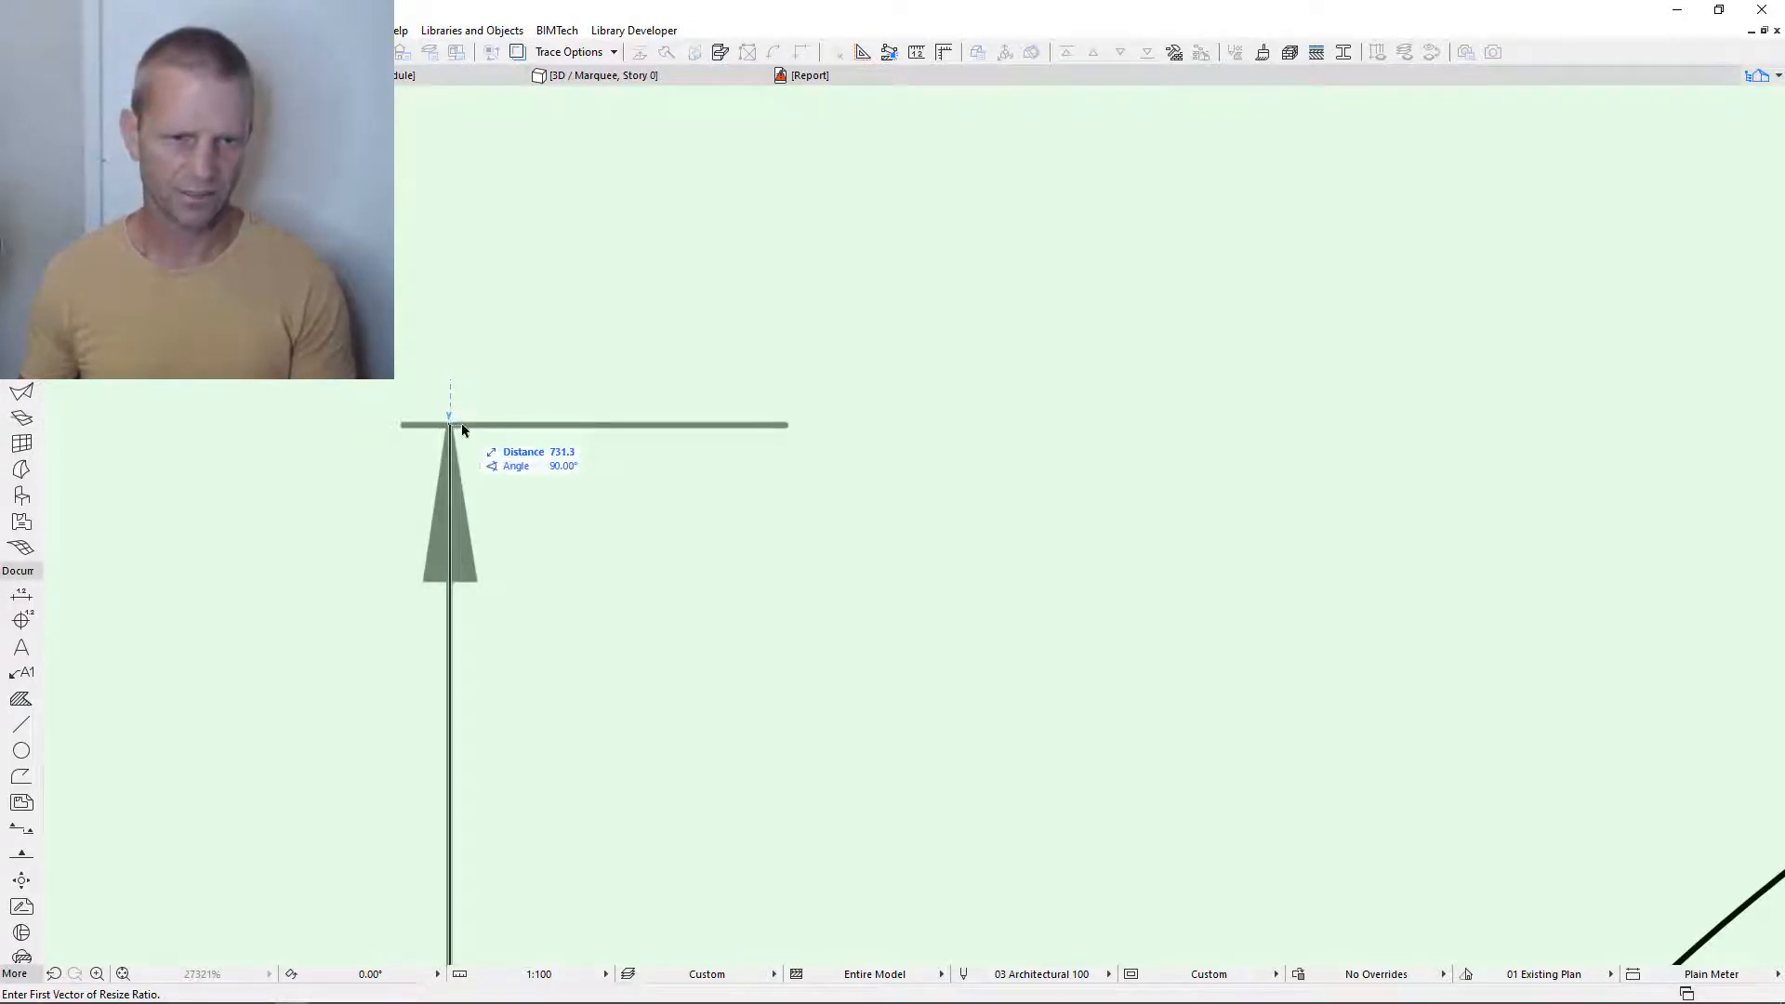
left_click(463, 430)
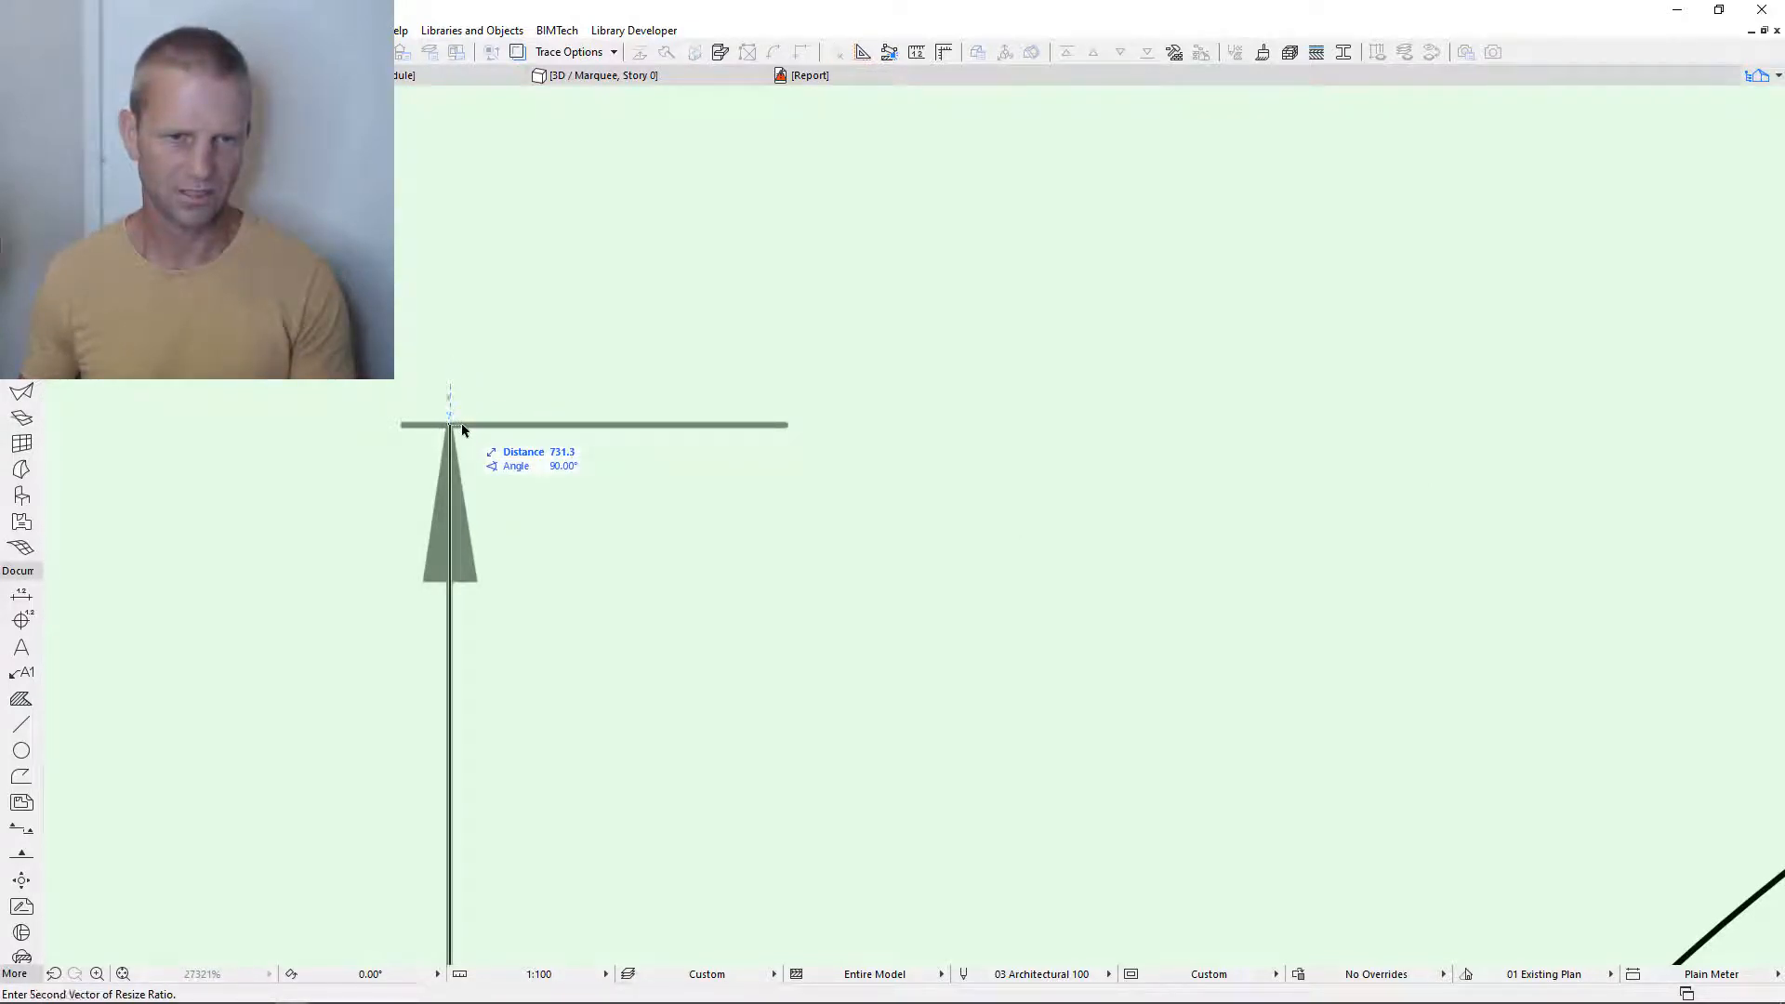
scroll(463, 430, "down", 8)
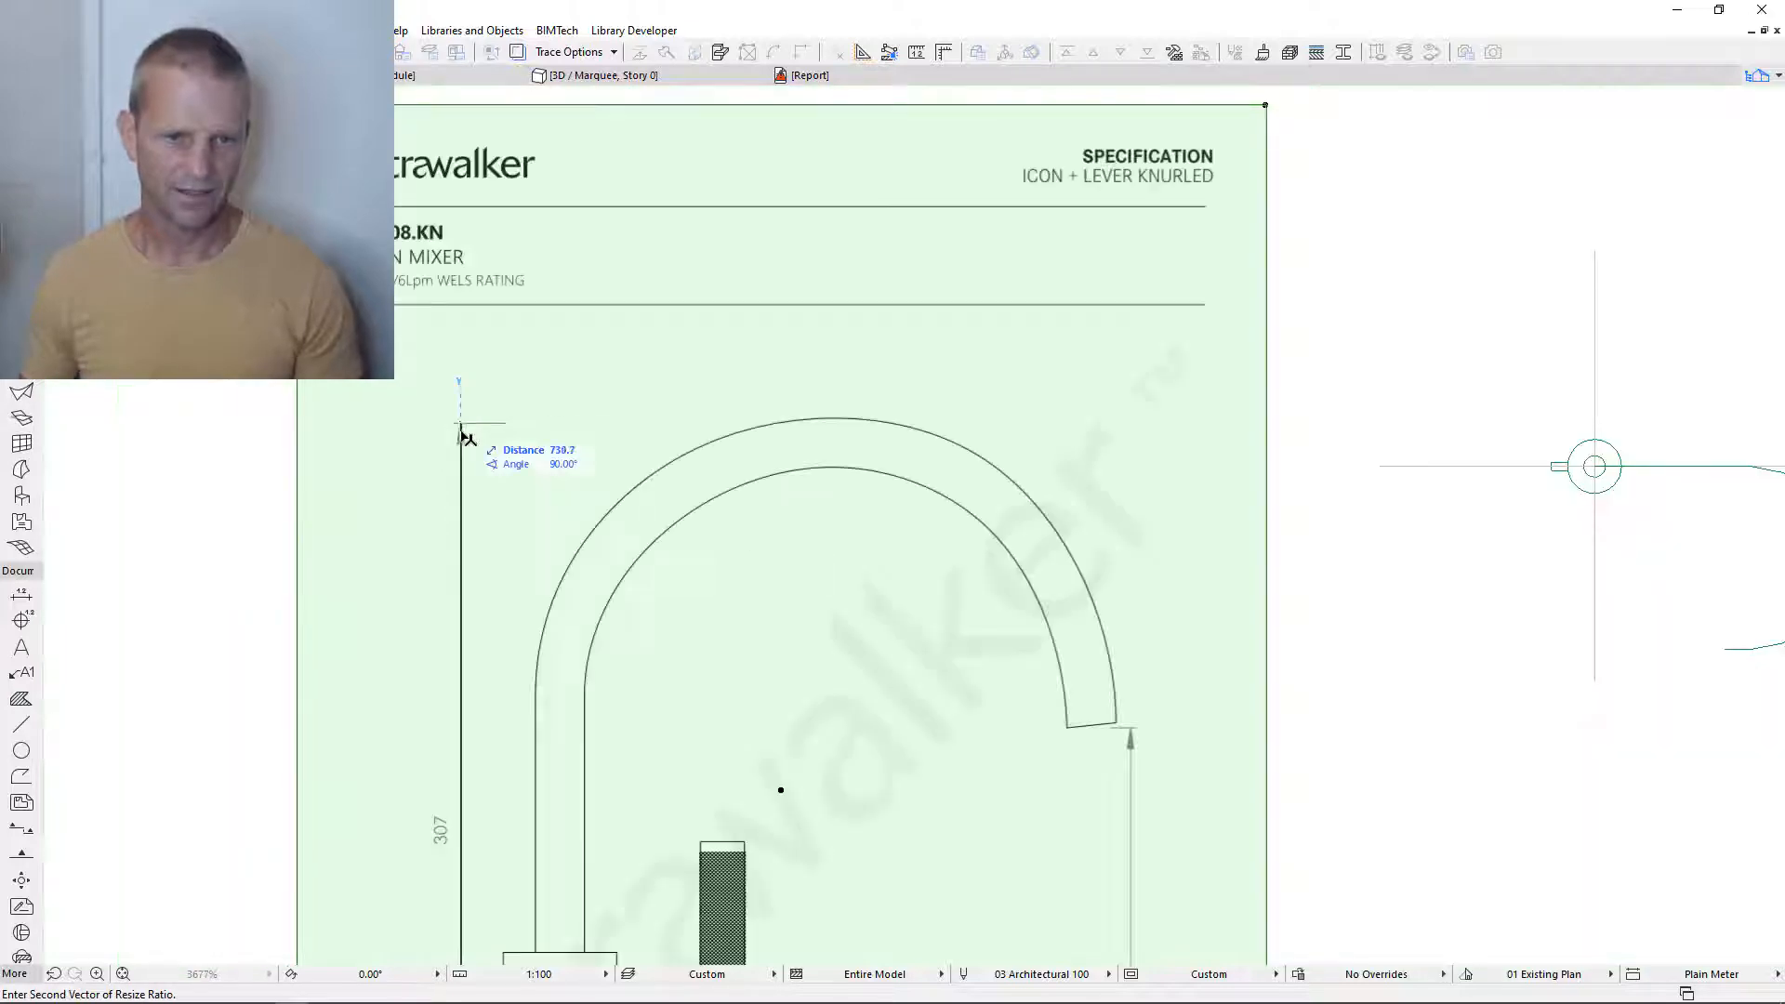
scroll(463, 522, "down", 3)
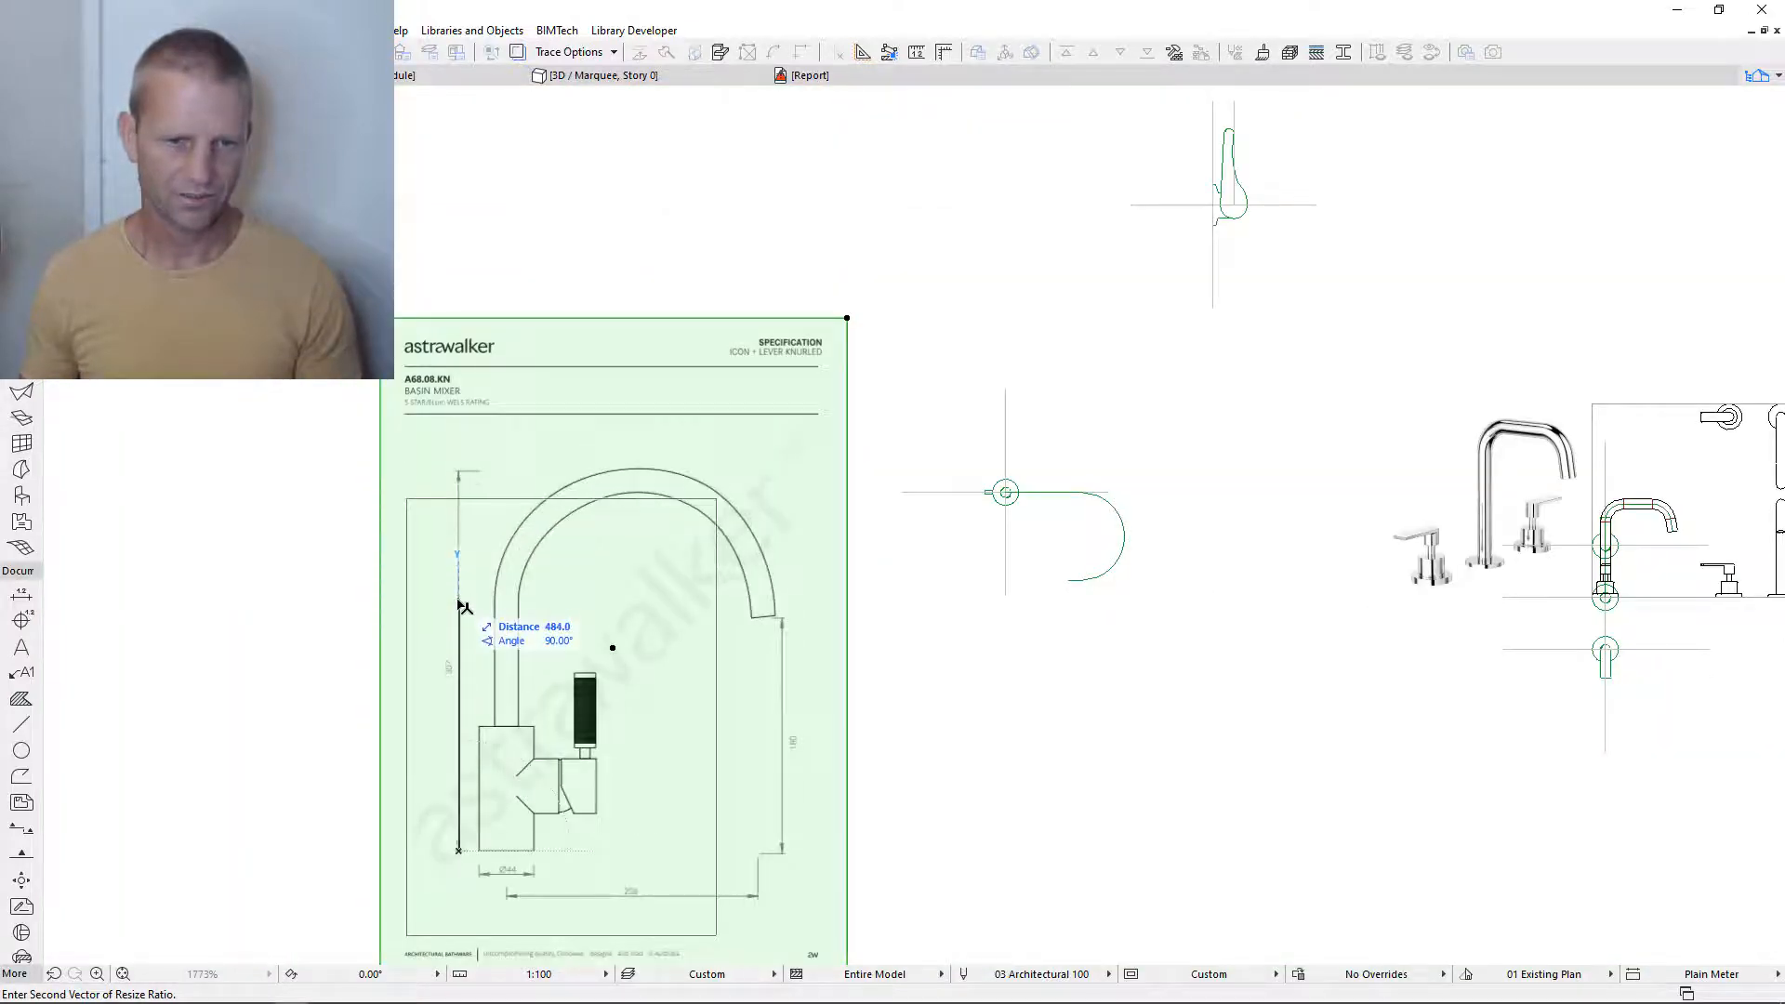
type("307")
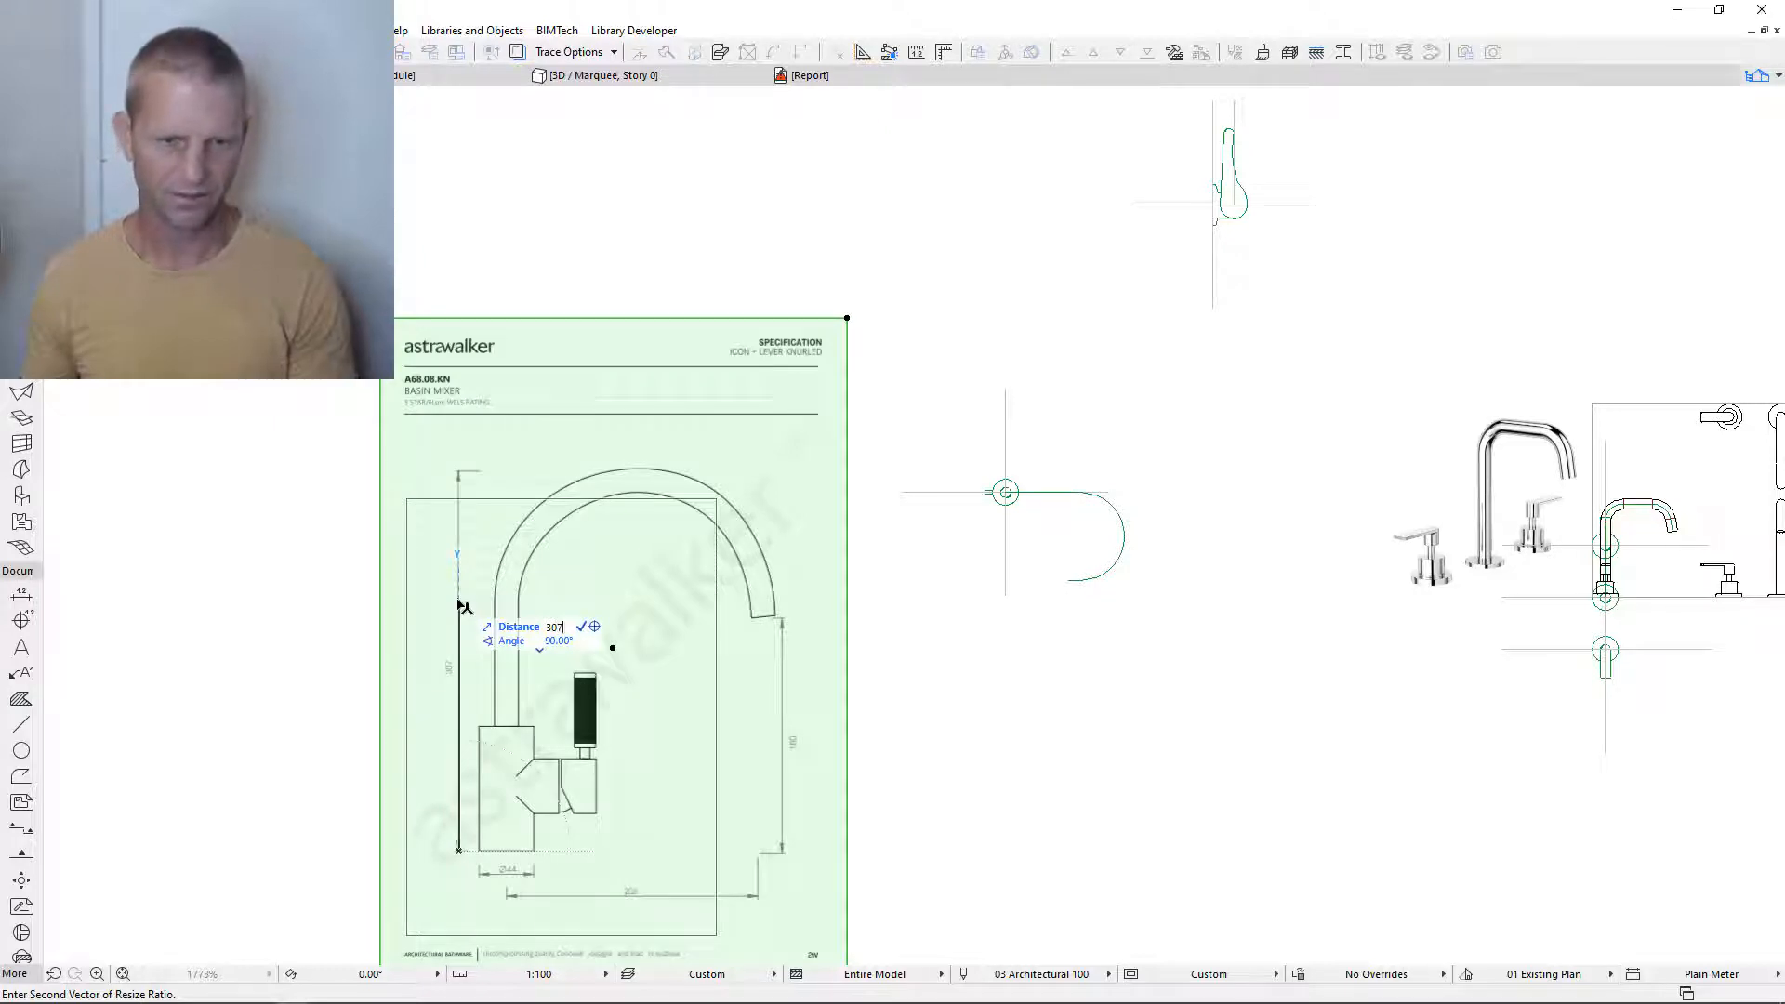
key("Return")
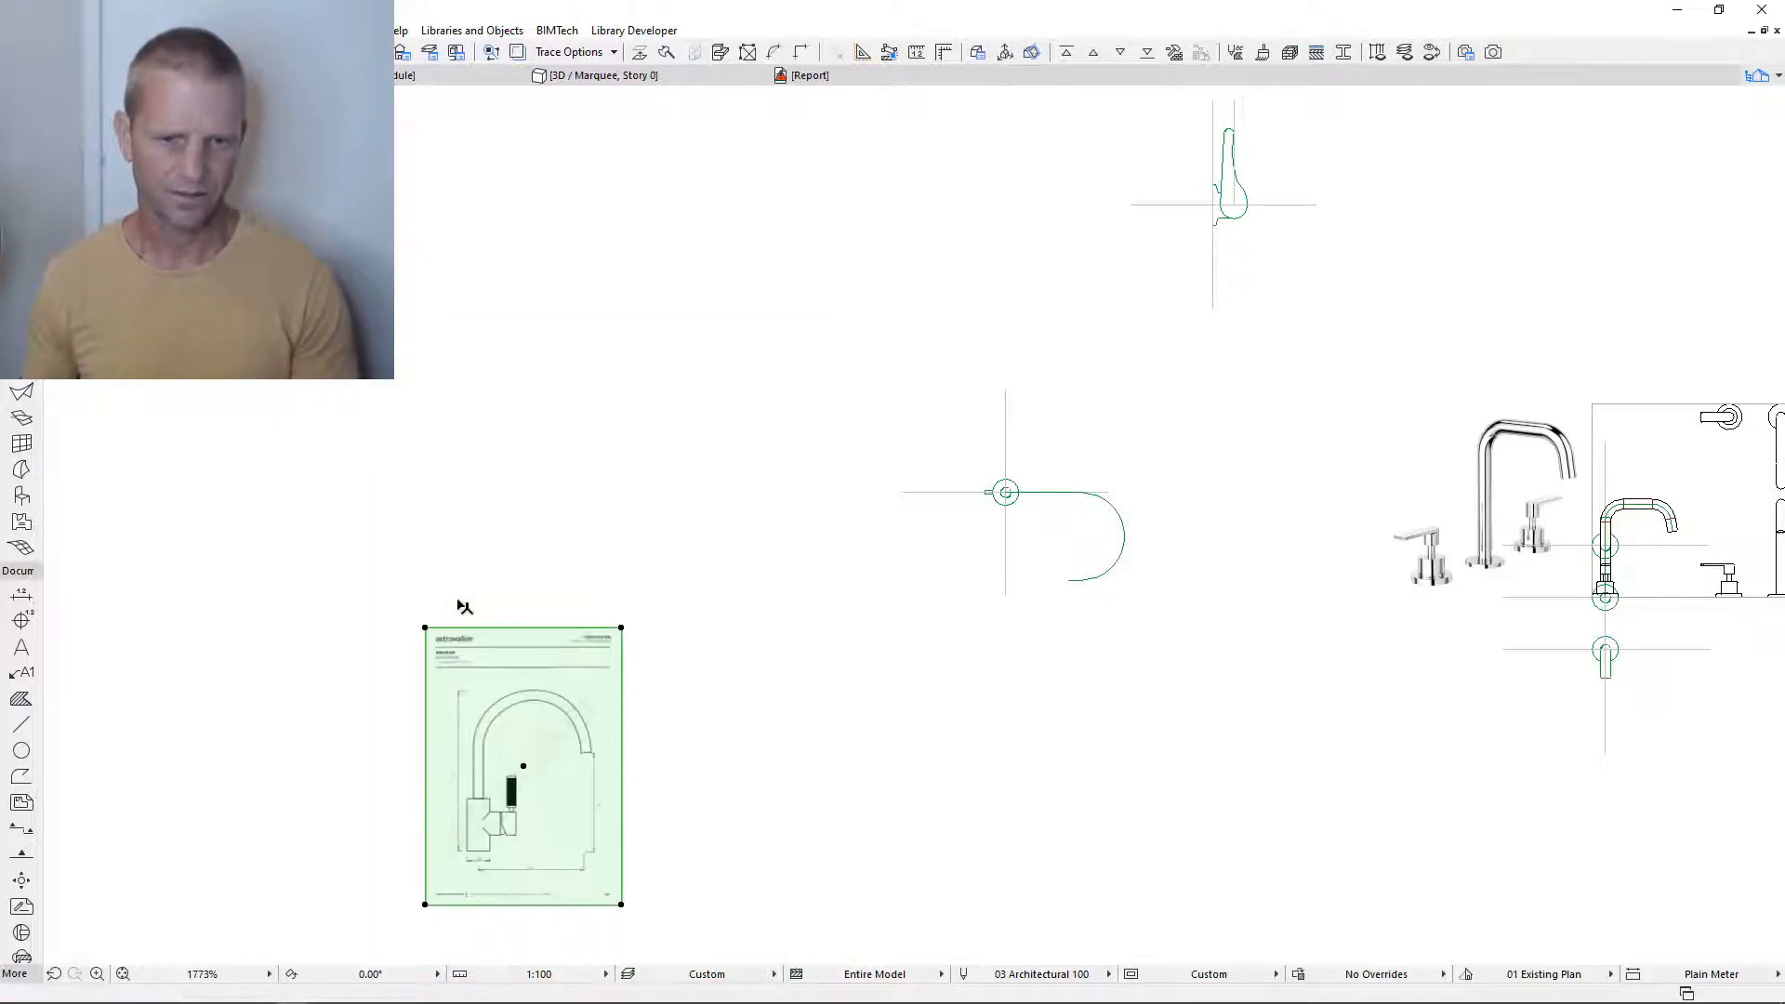
- Move the resized specification drawing next to the curved-spout tap object
key("ctrl+d")
left_click(512, 773)
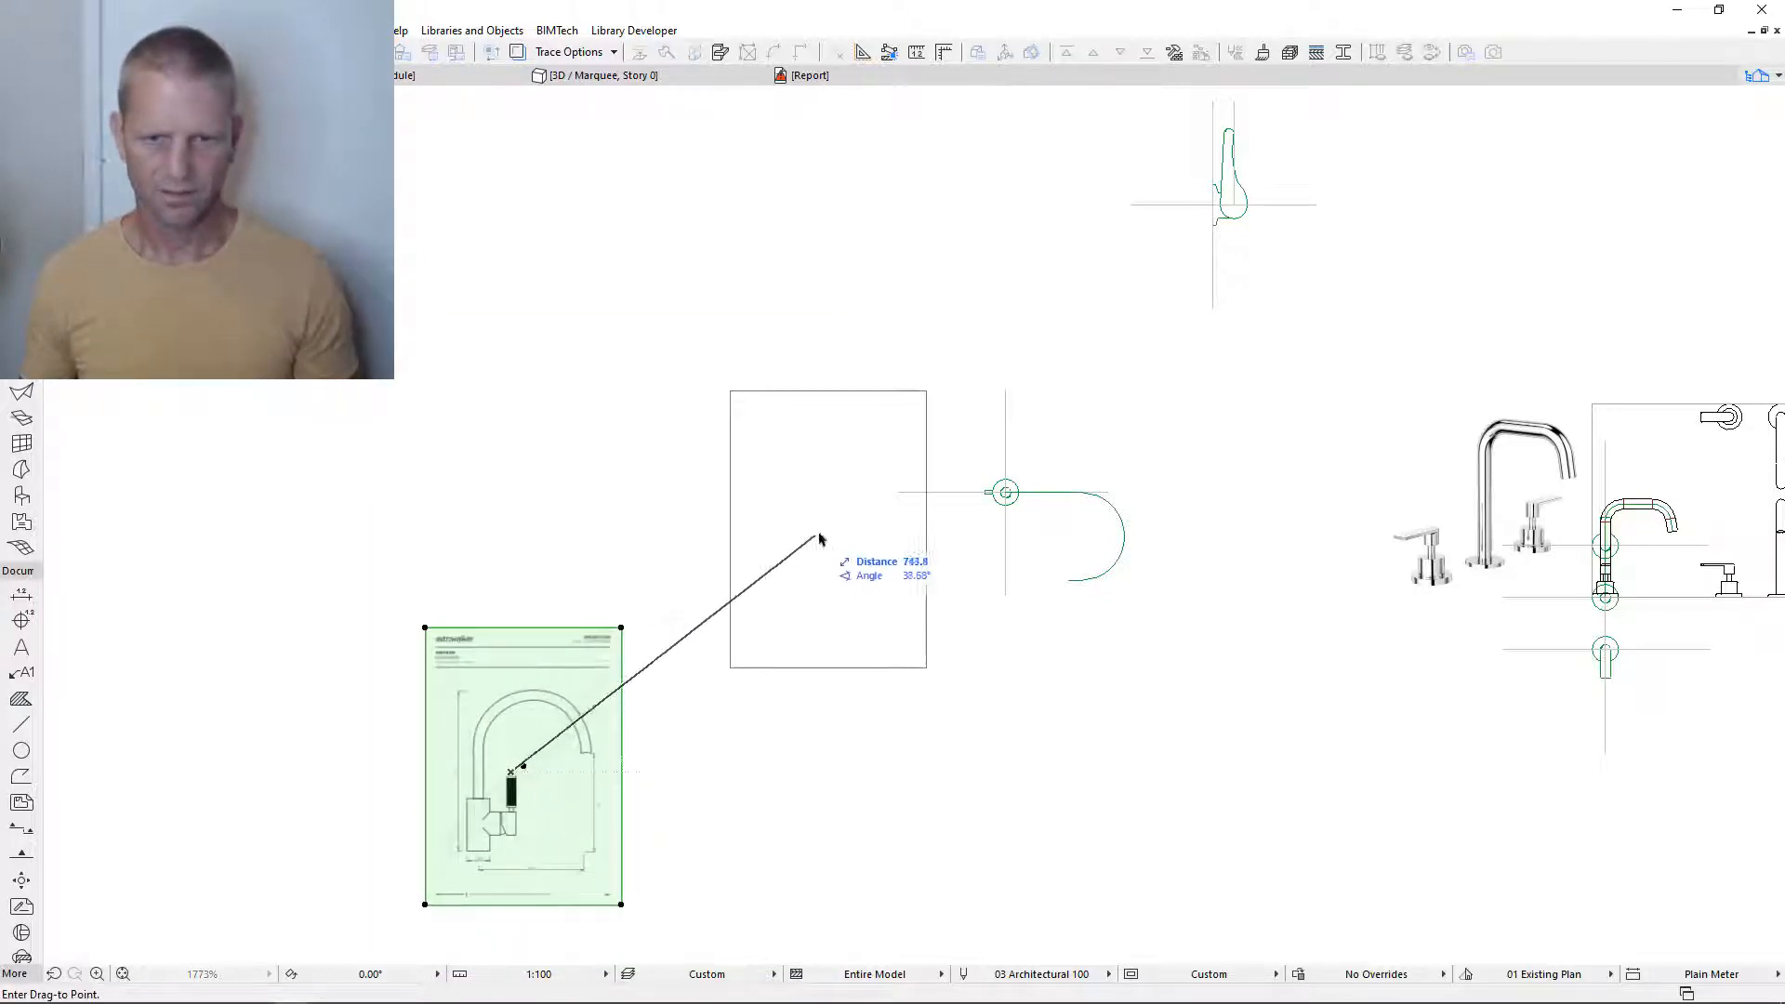
left_click(818, 537)
scroll(874, 544, "up", 5)
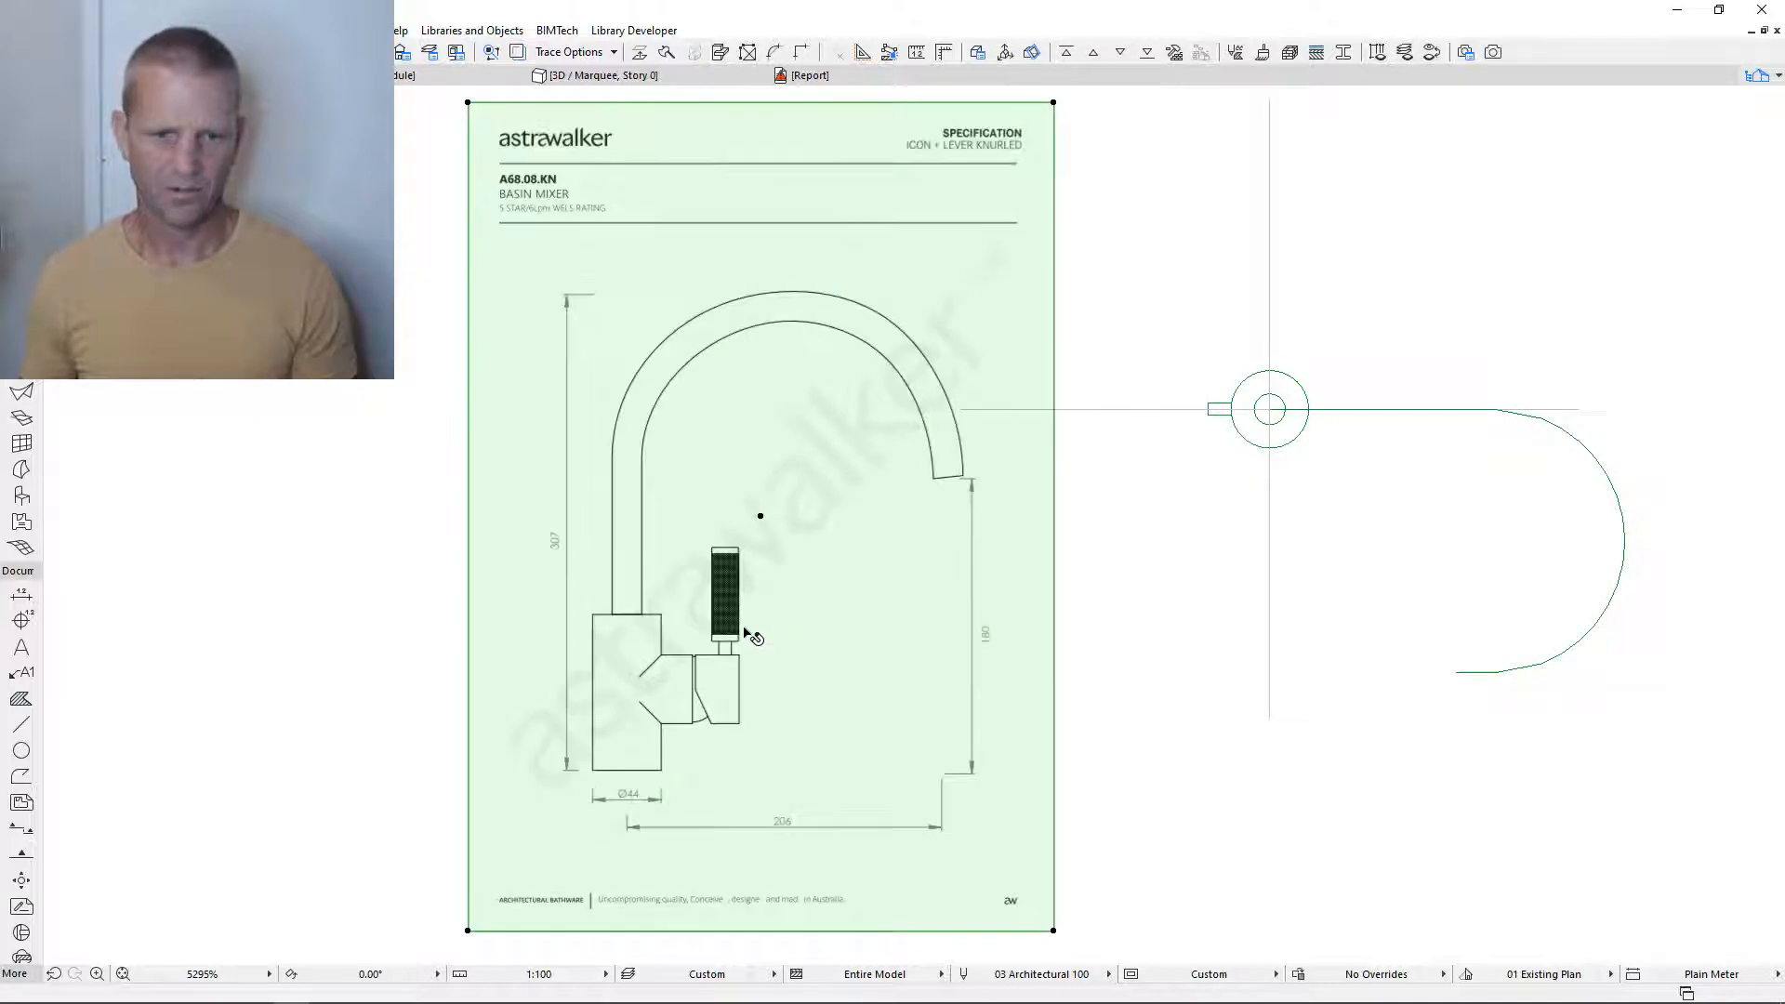
scroll(749, 520, "up", 3)
- Move the tap object by its centre point onto the middle of the base's bottom edge in the drawing
left_click(21, 724)
scroll(730, 675, "down", 5)
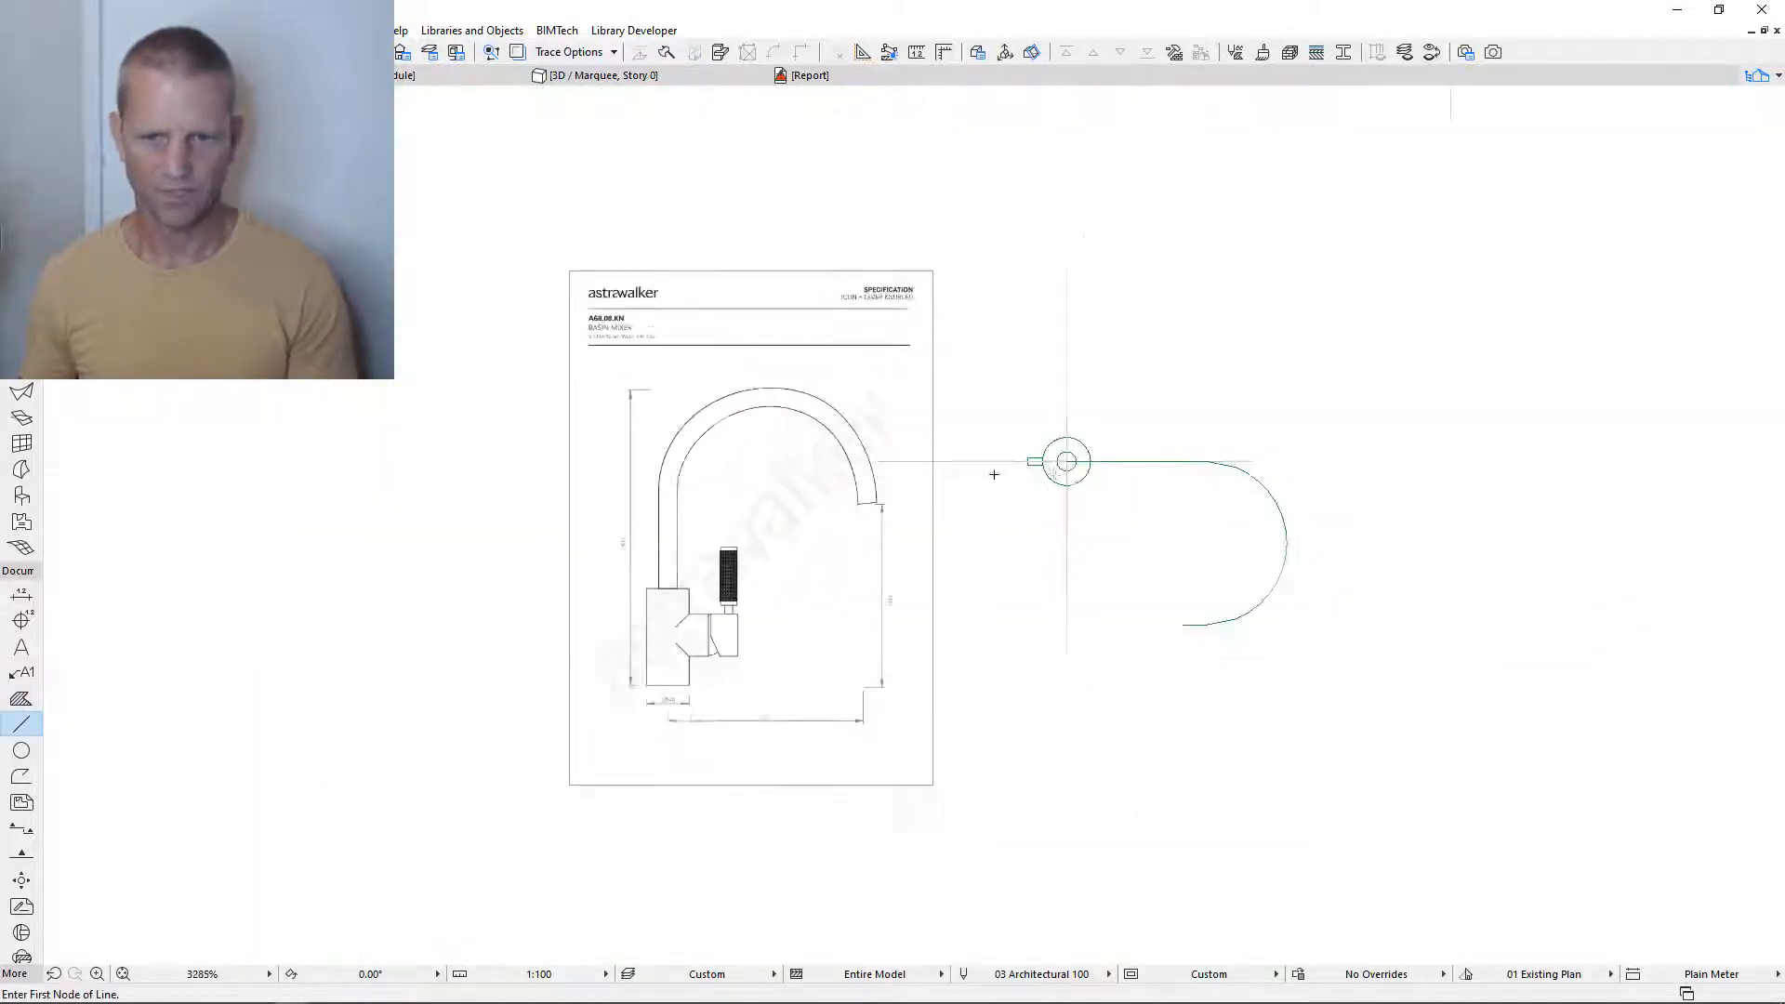
left_click(1069, 462, "shift")
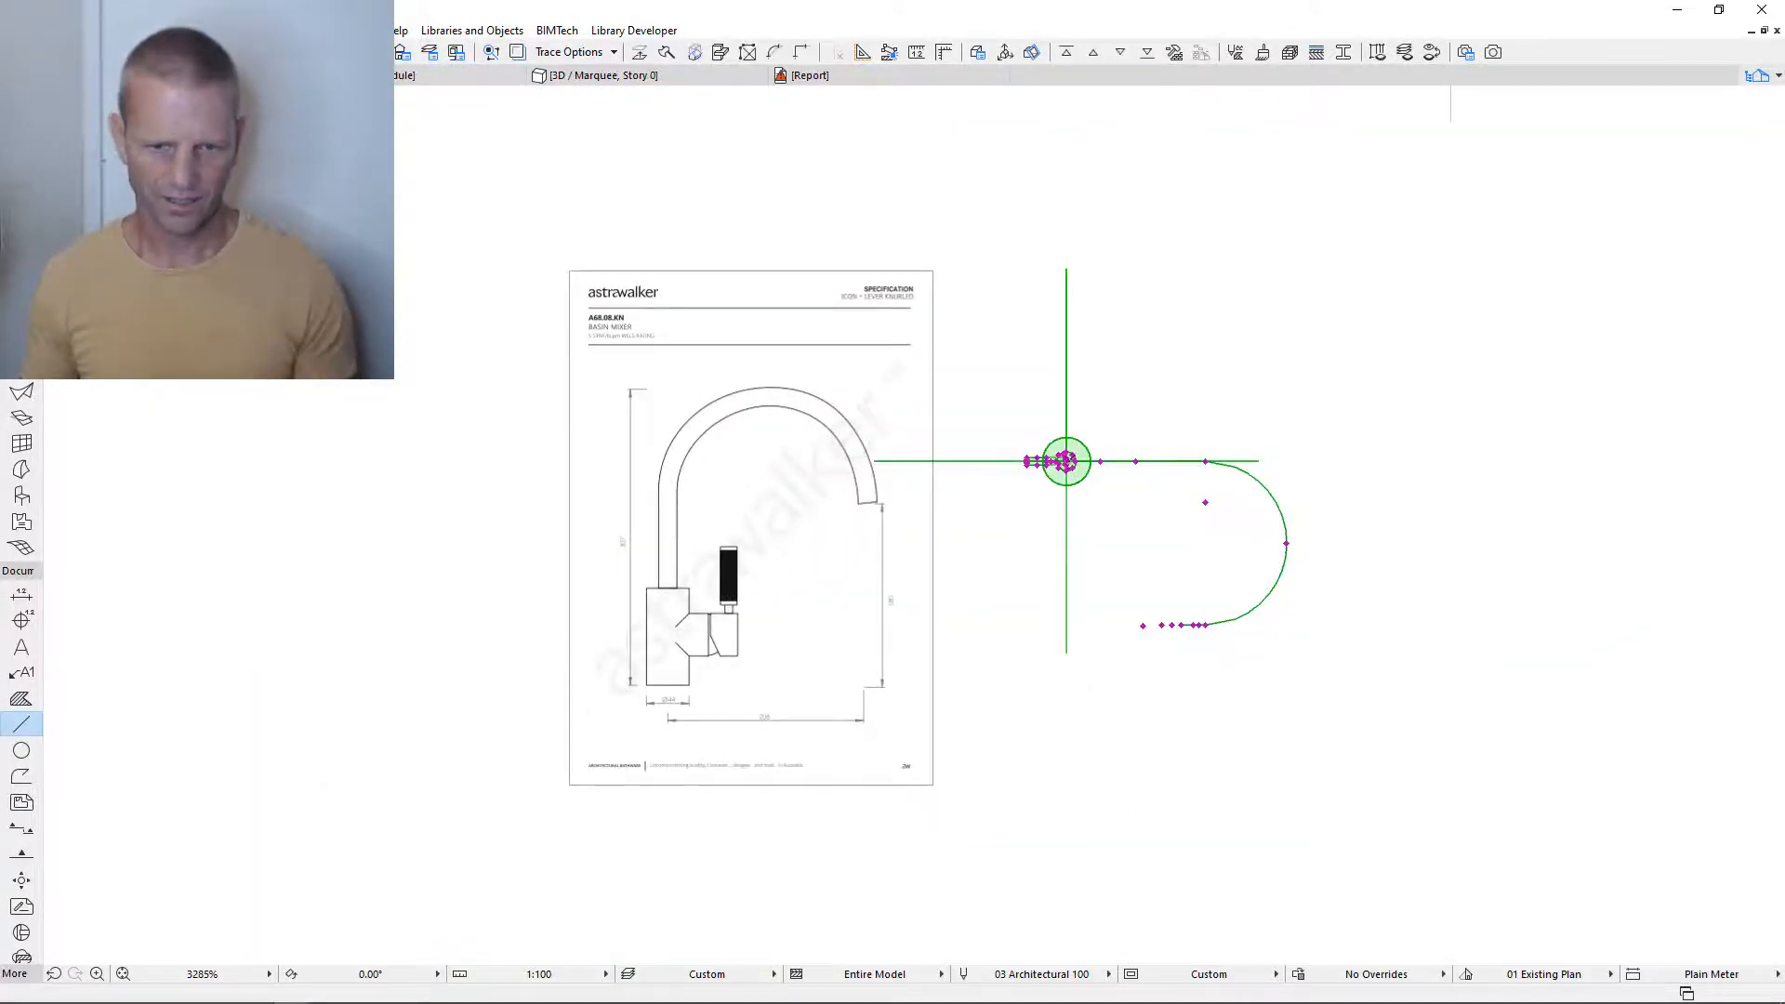
key("ctrl+d")
left_click(1066, 462)
scroll(660, 696, "up", 11)
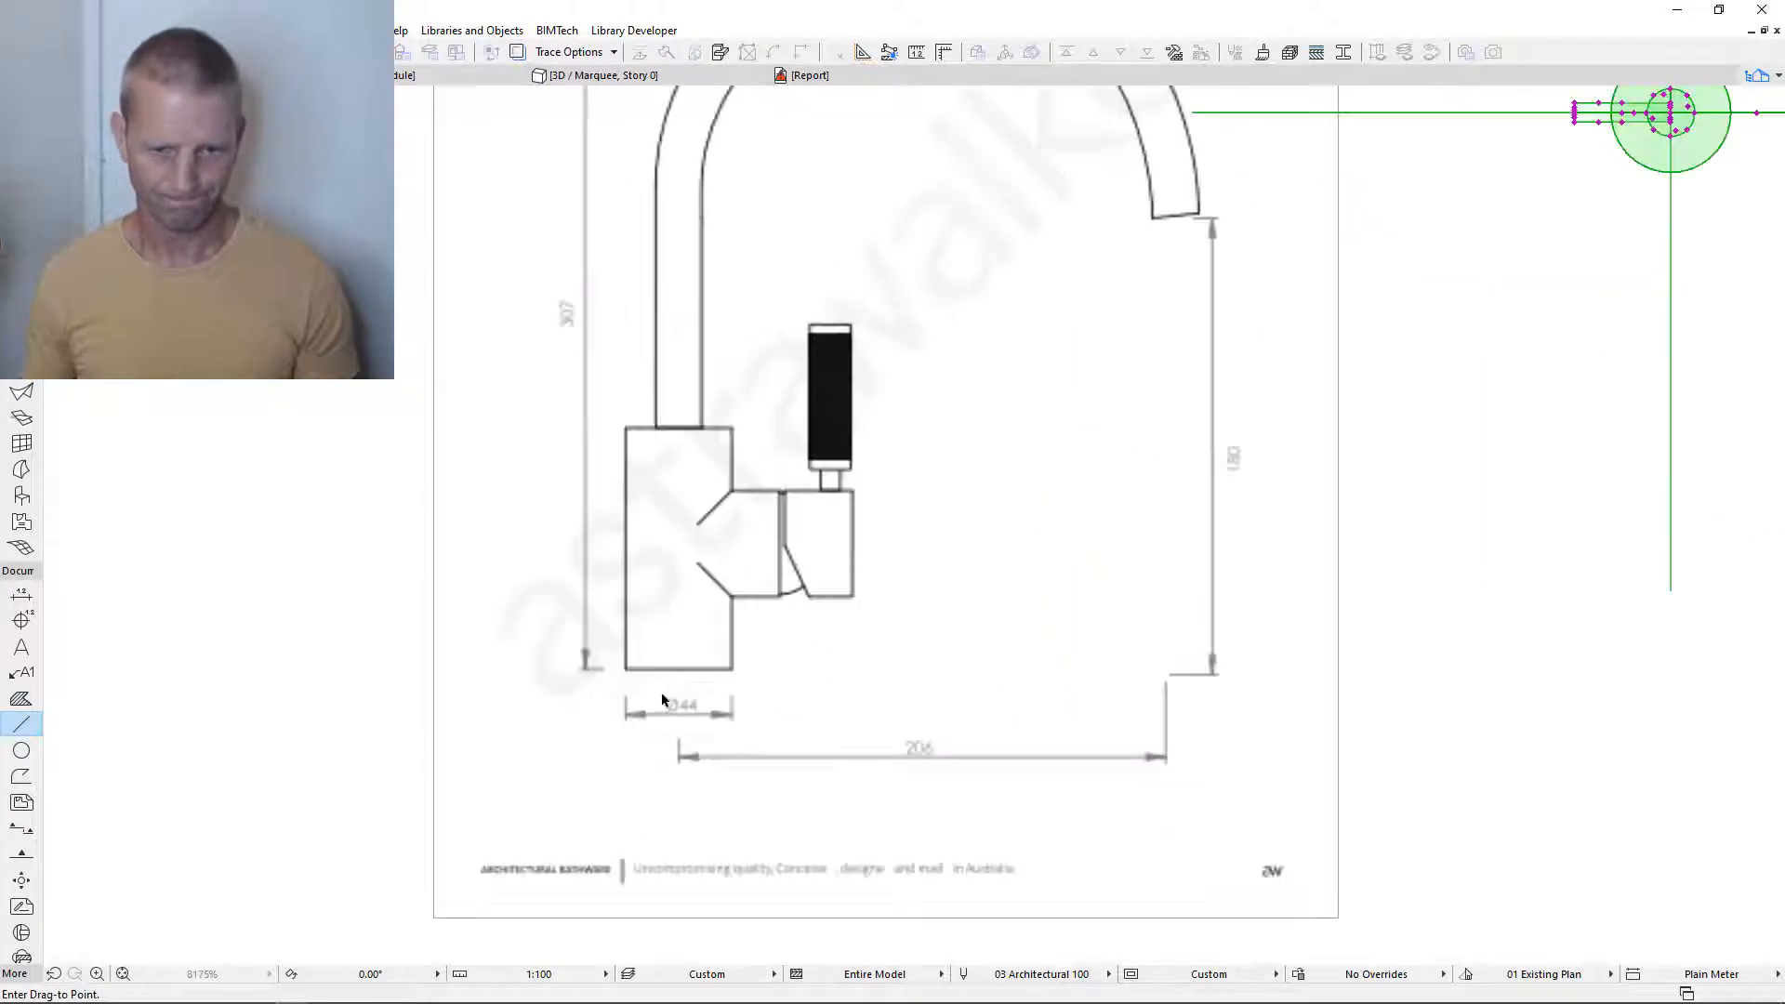
left_click(681, 665)
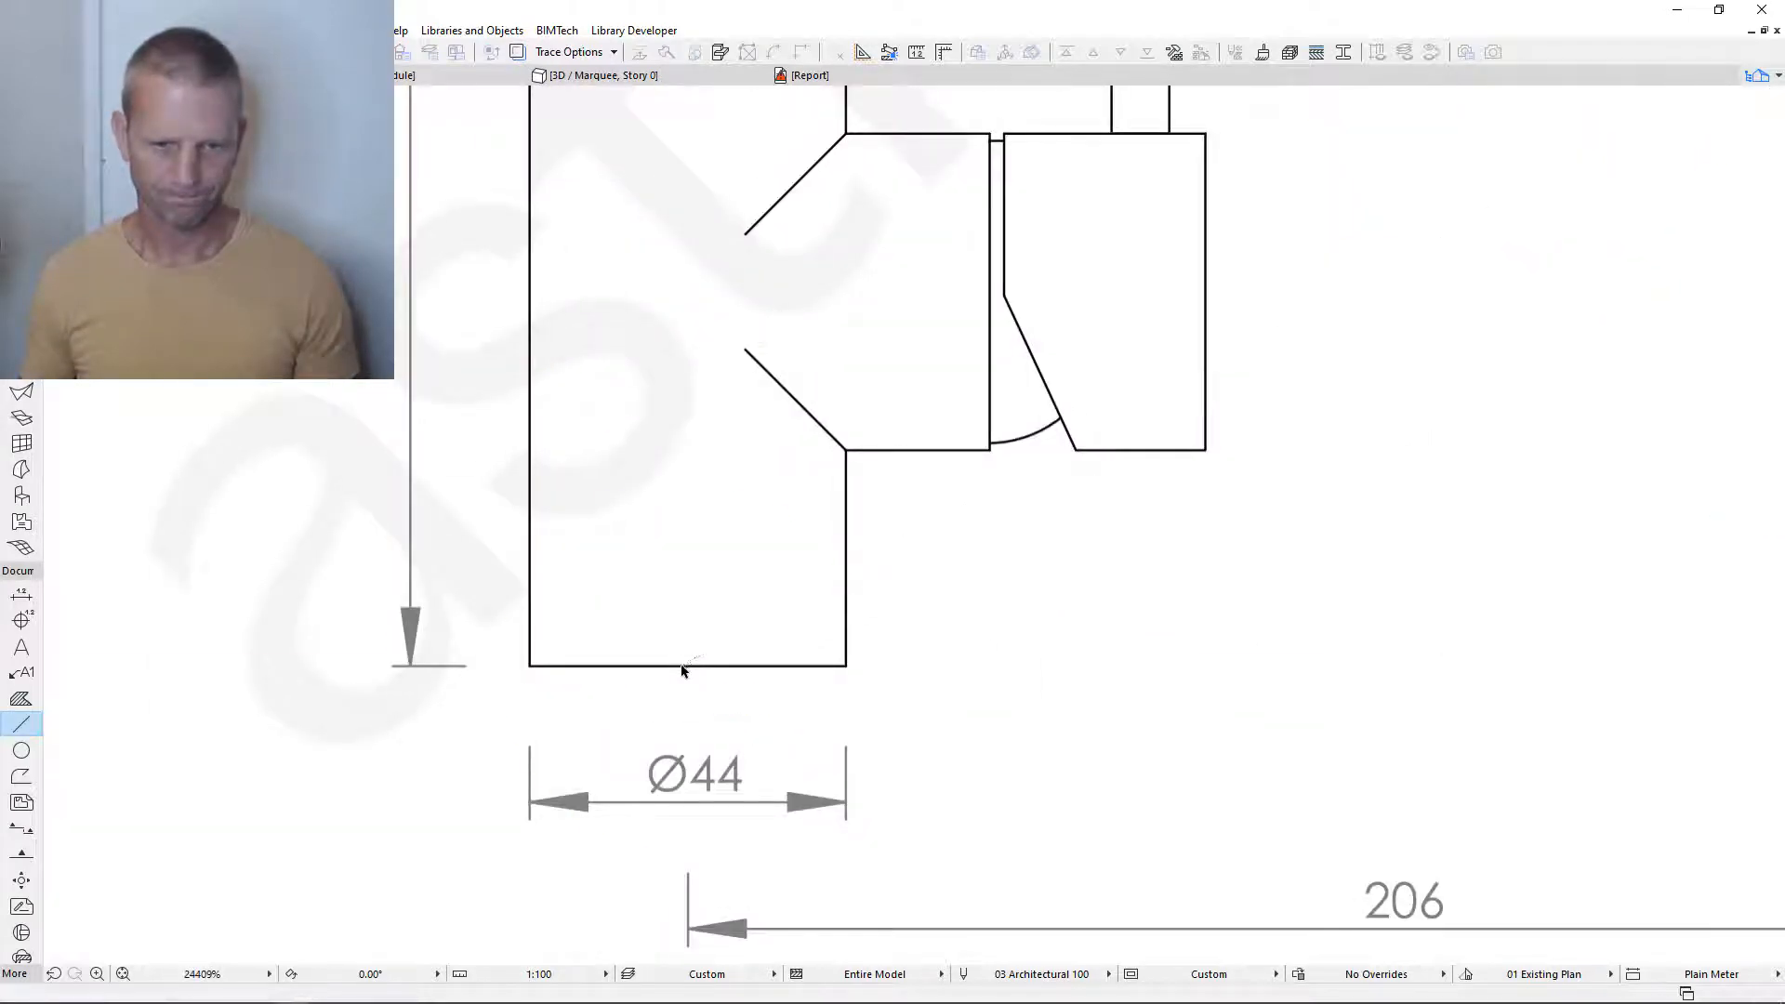
- Rotate the tap 90° about its centre so the spout outline points up the drawing
key("ctrl+e")
left_click(681, 666)
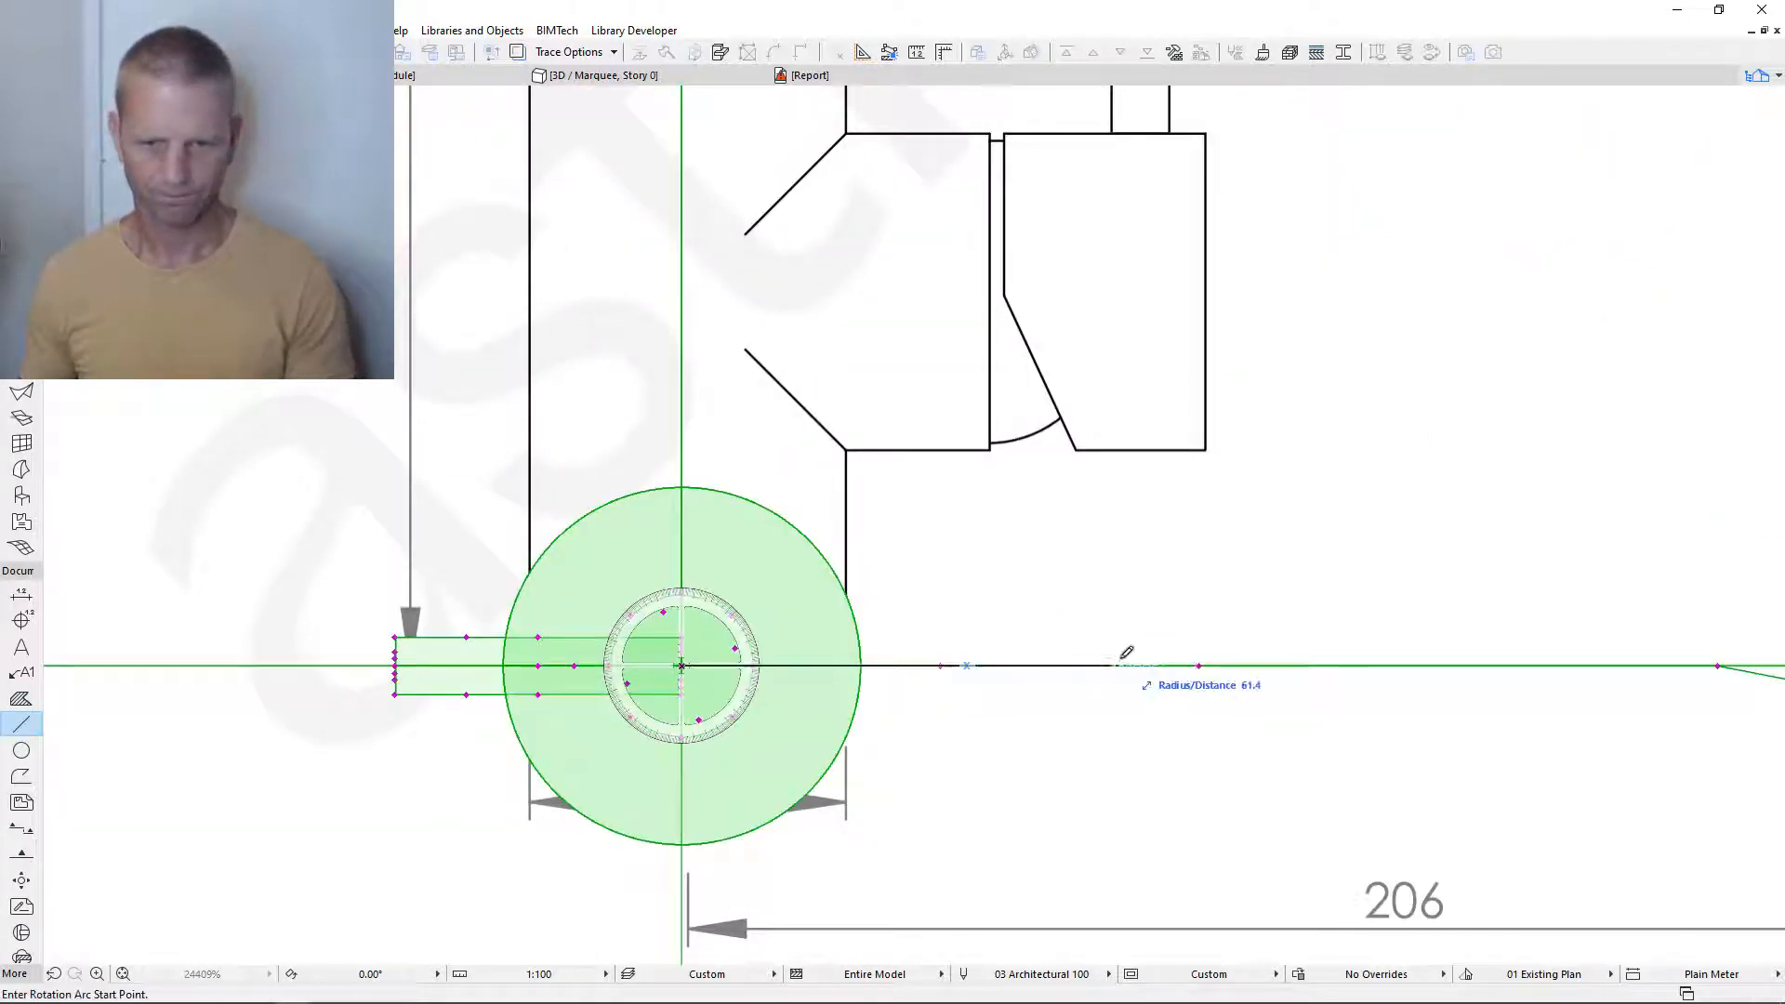
left_click(1121, 665)
left_click(688, 233)
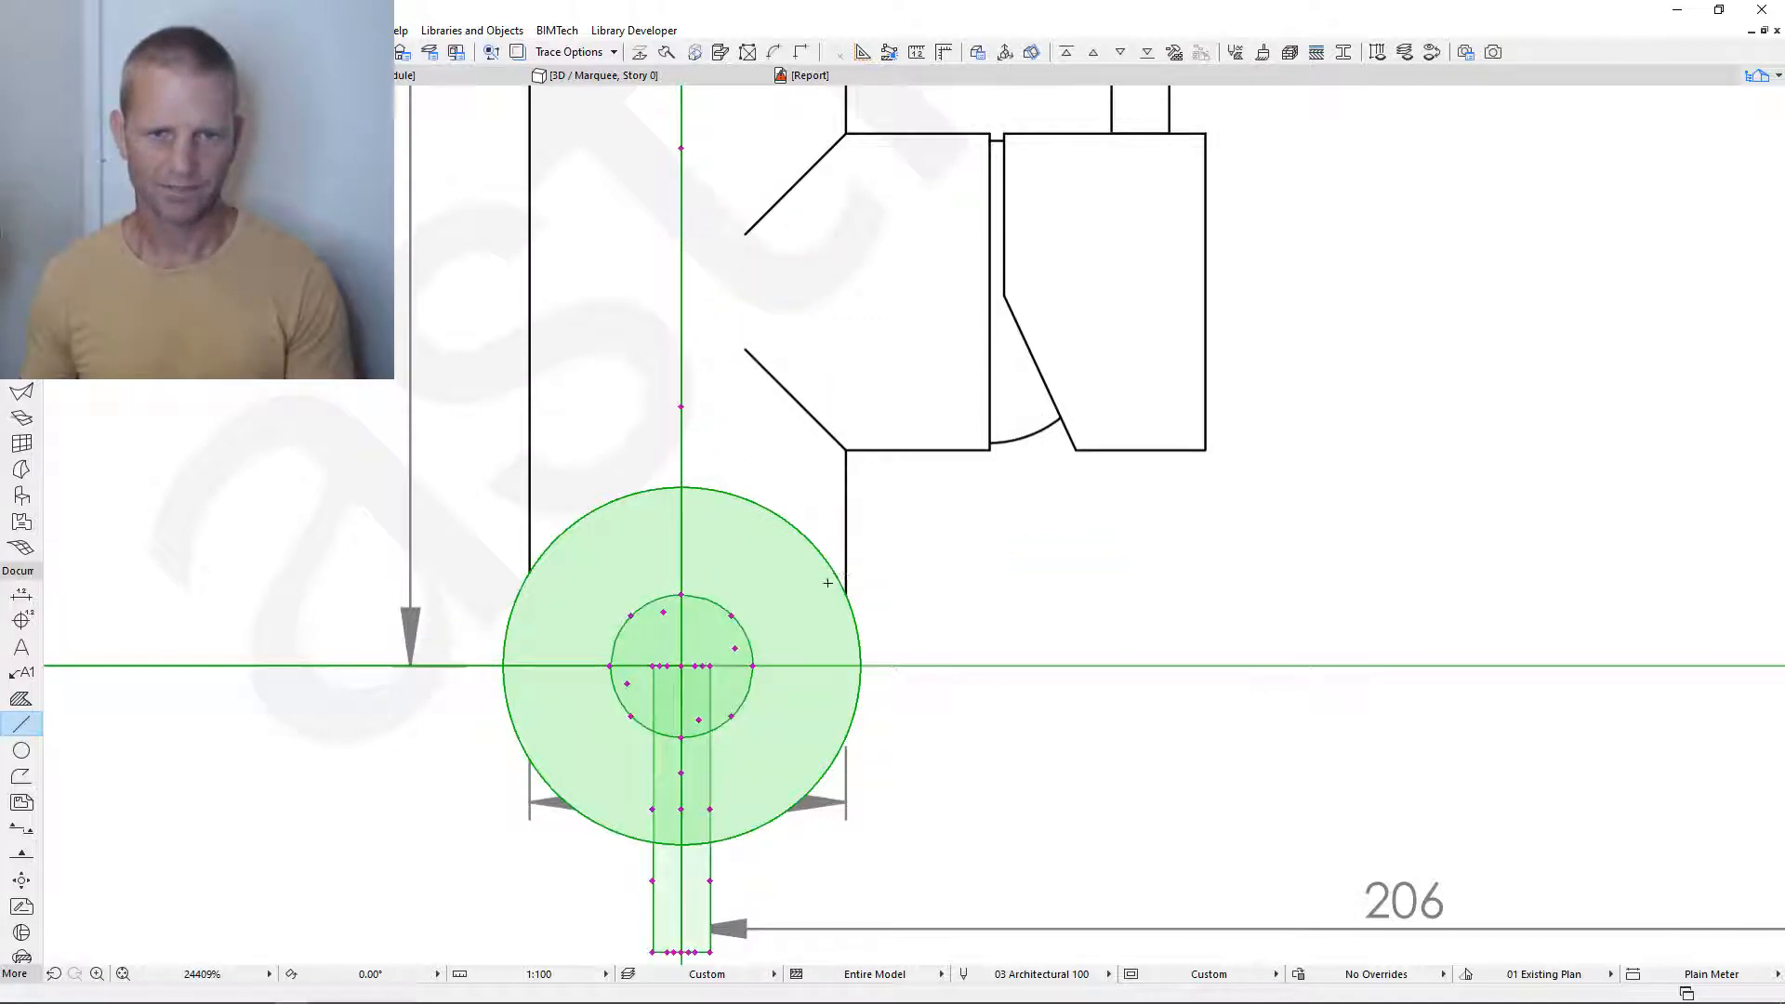
- Compare the rotated tap with the drawing and move it clear of the base's bottom edge
scroll(837, 505, "down", 8)
middle_click_drag(837, 505, 746, 606)
scroll(643, 763, "up", 10)
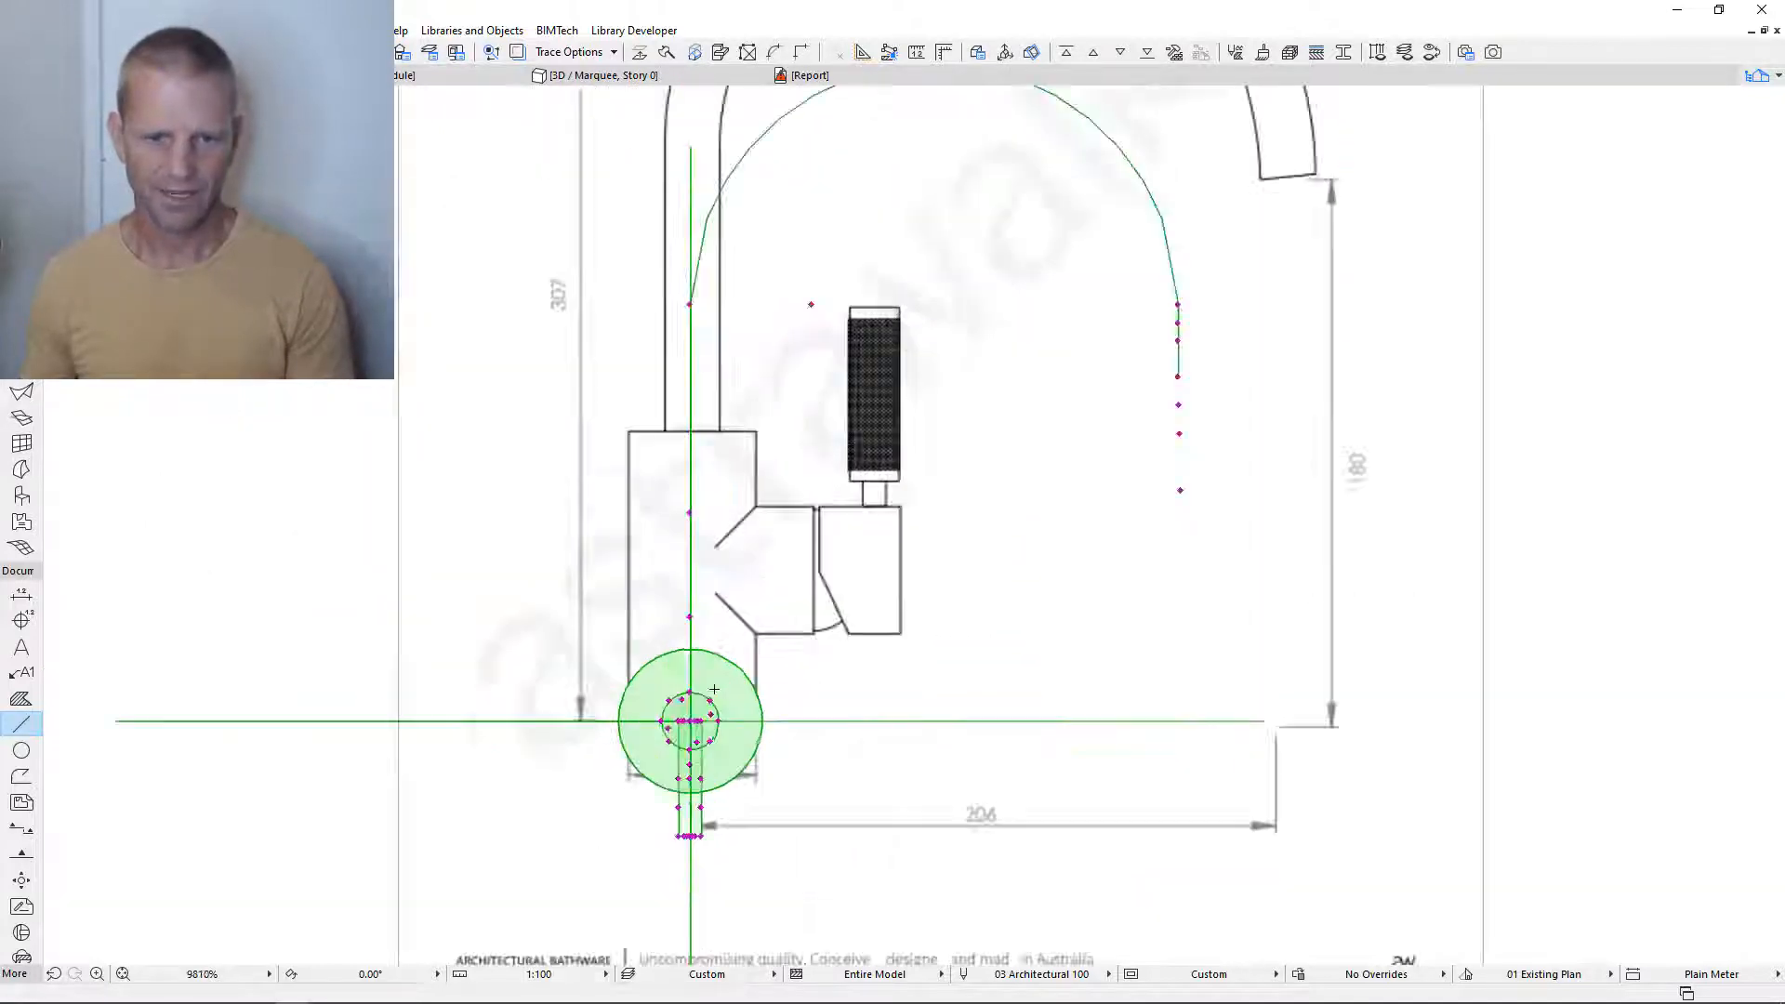
scroll(643, 762, "down", 10)
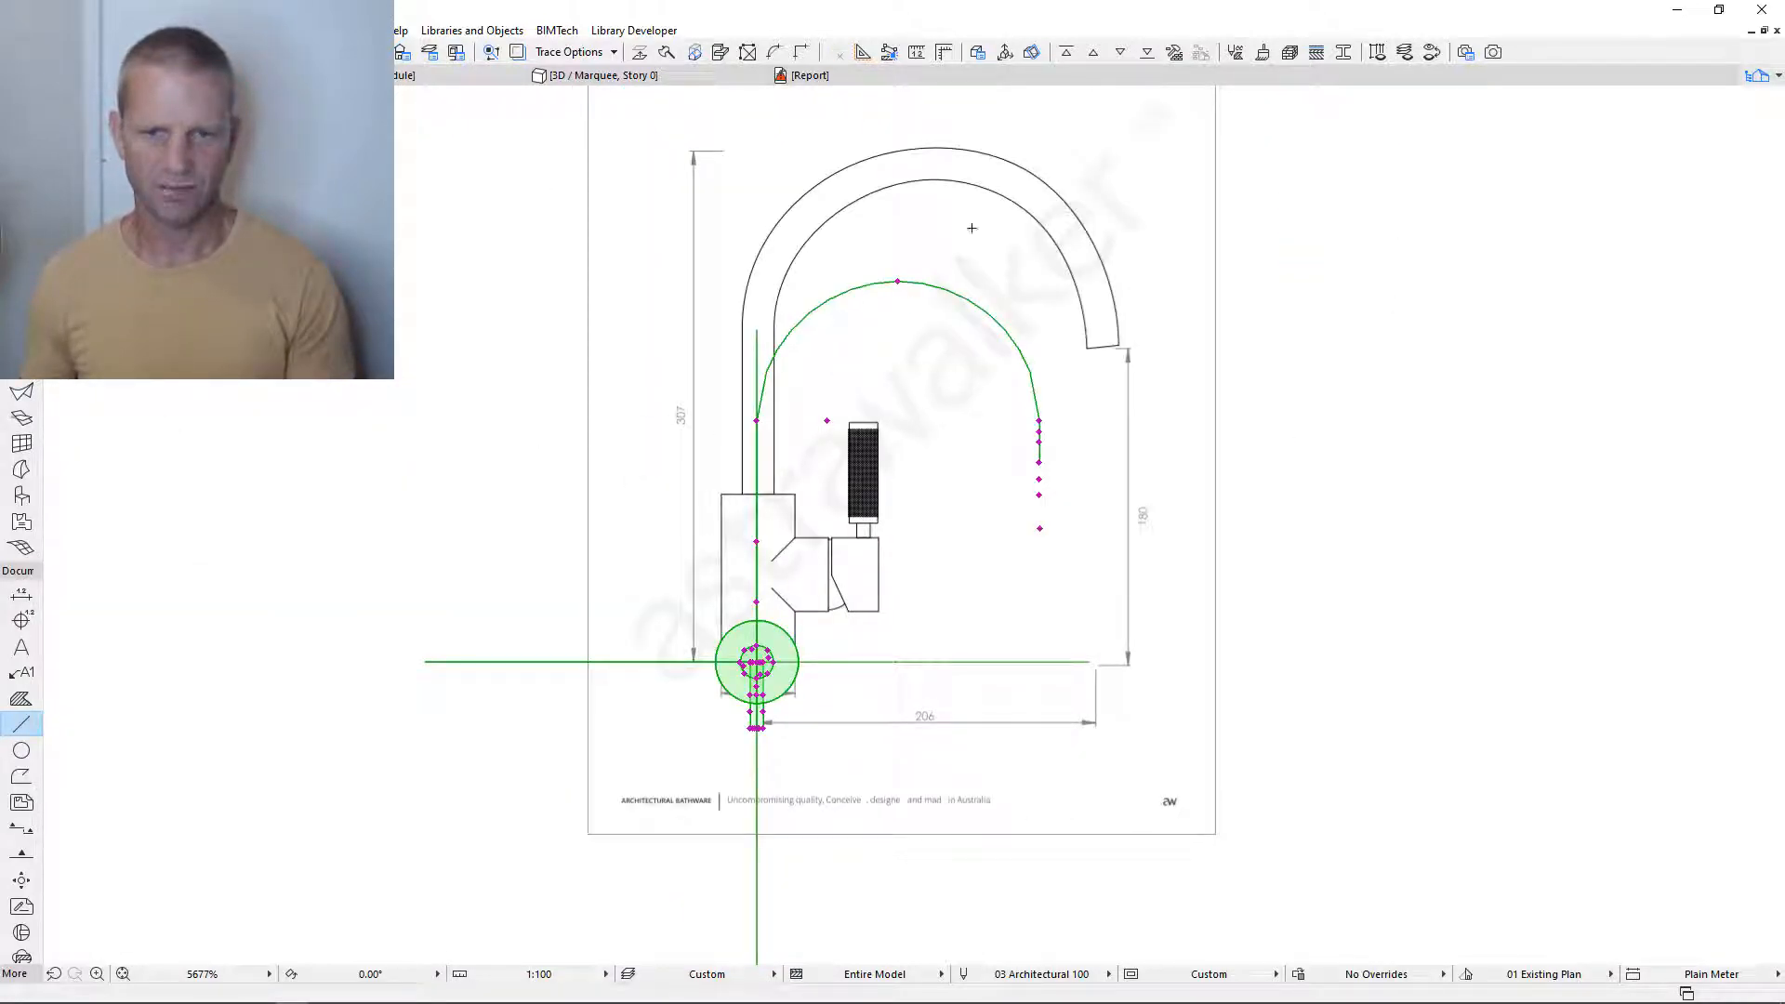
middle_click_drag(893, 278, 825, 265)
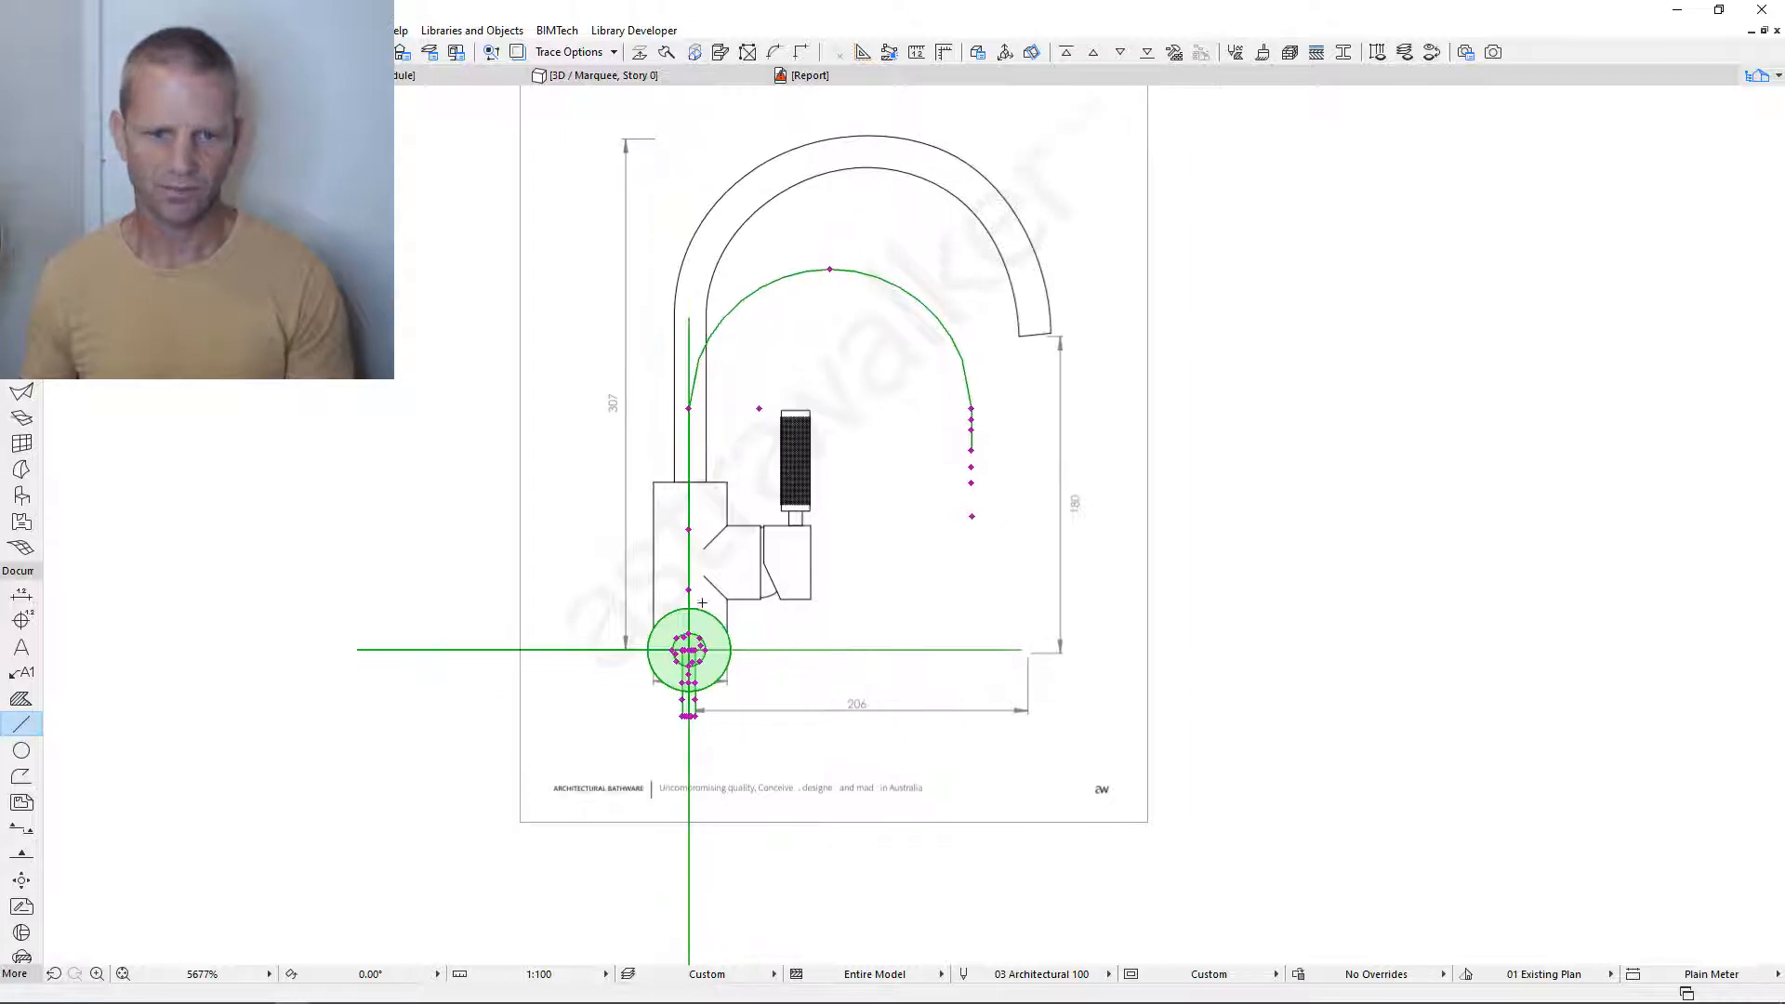
scroll(702, 602, "up", 4)
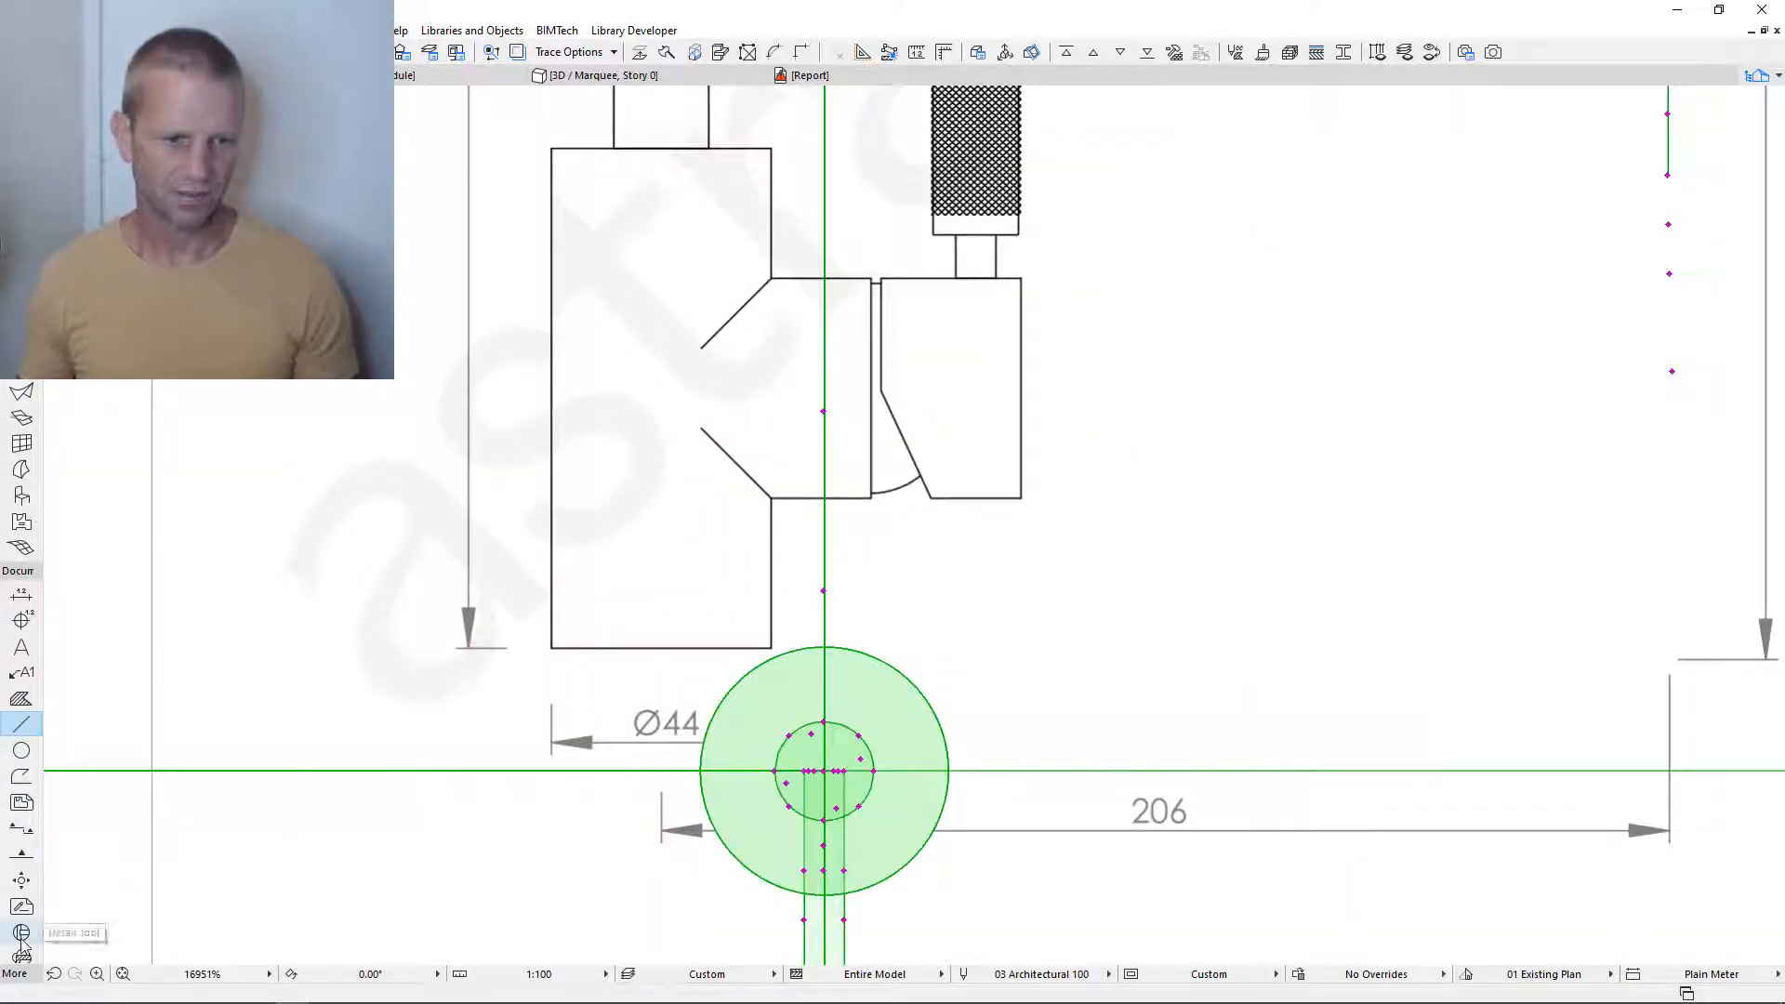
- Place a hotspot on the base's vertical centreline and move it down onto the base's bottom edge
left_click(15, 973)
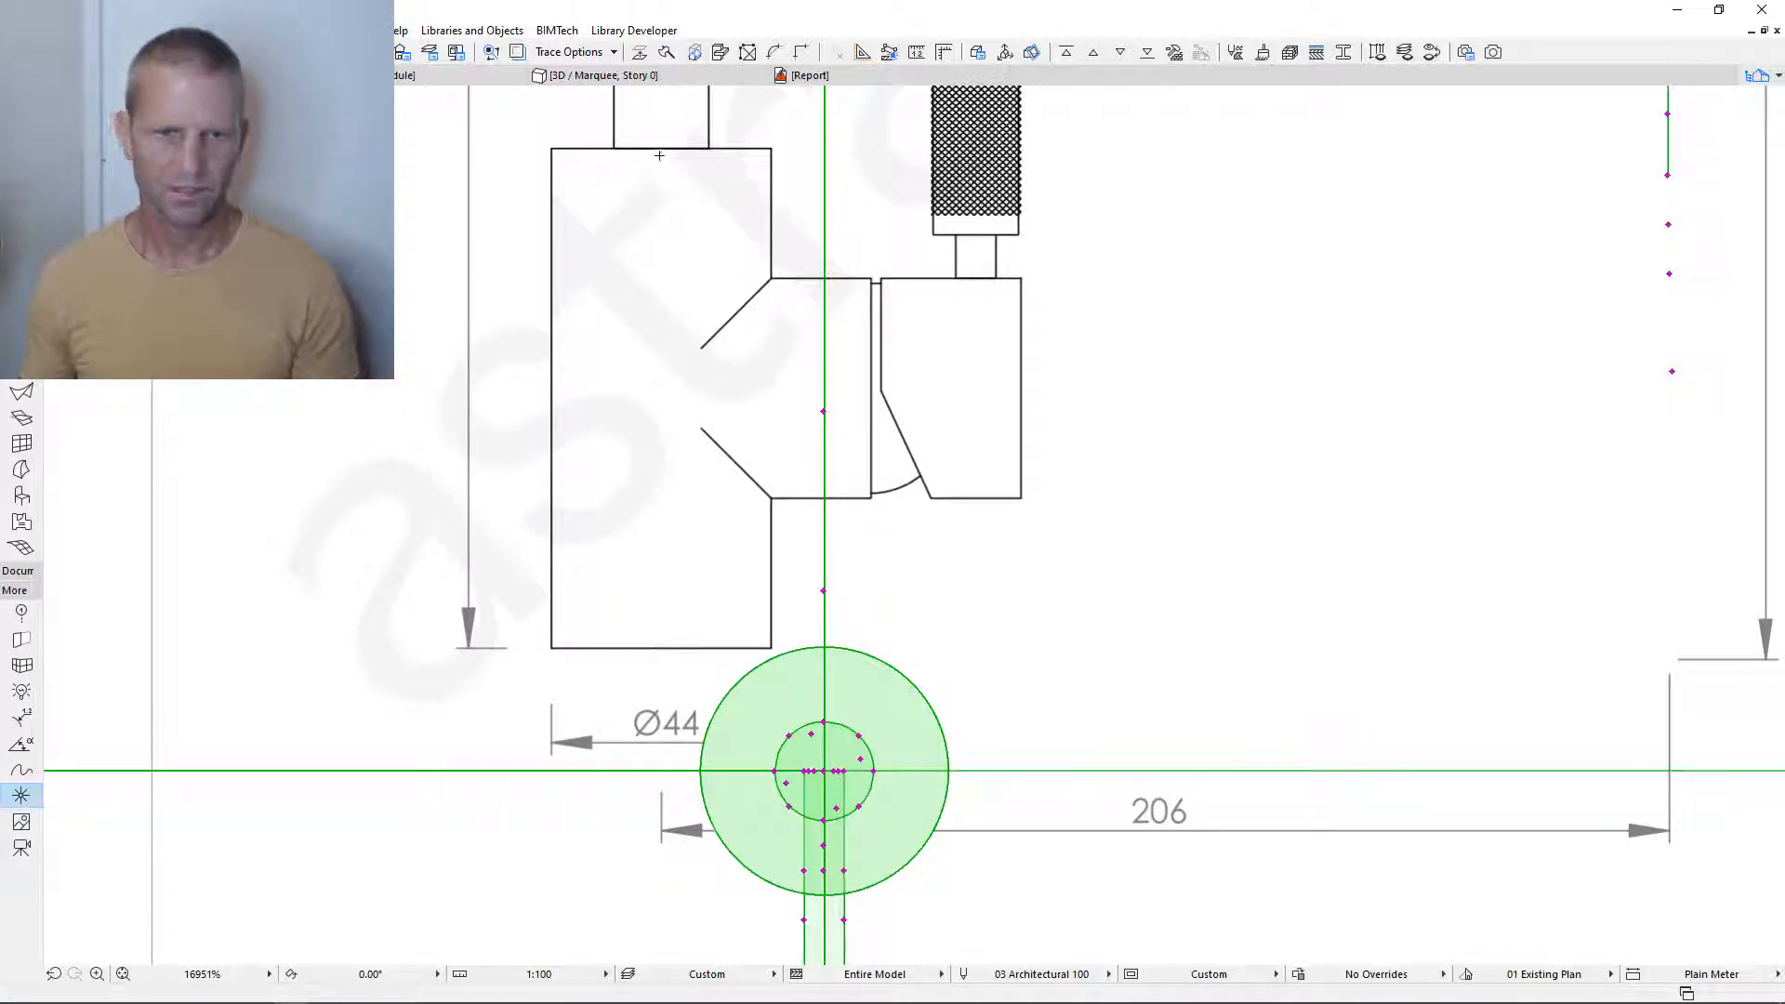
key("Escape")
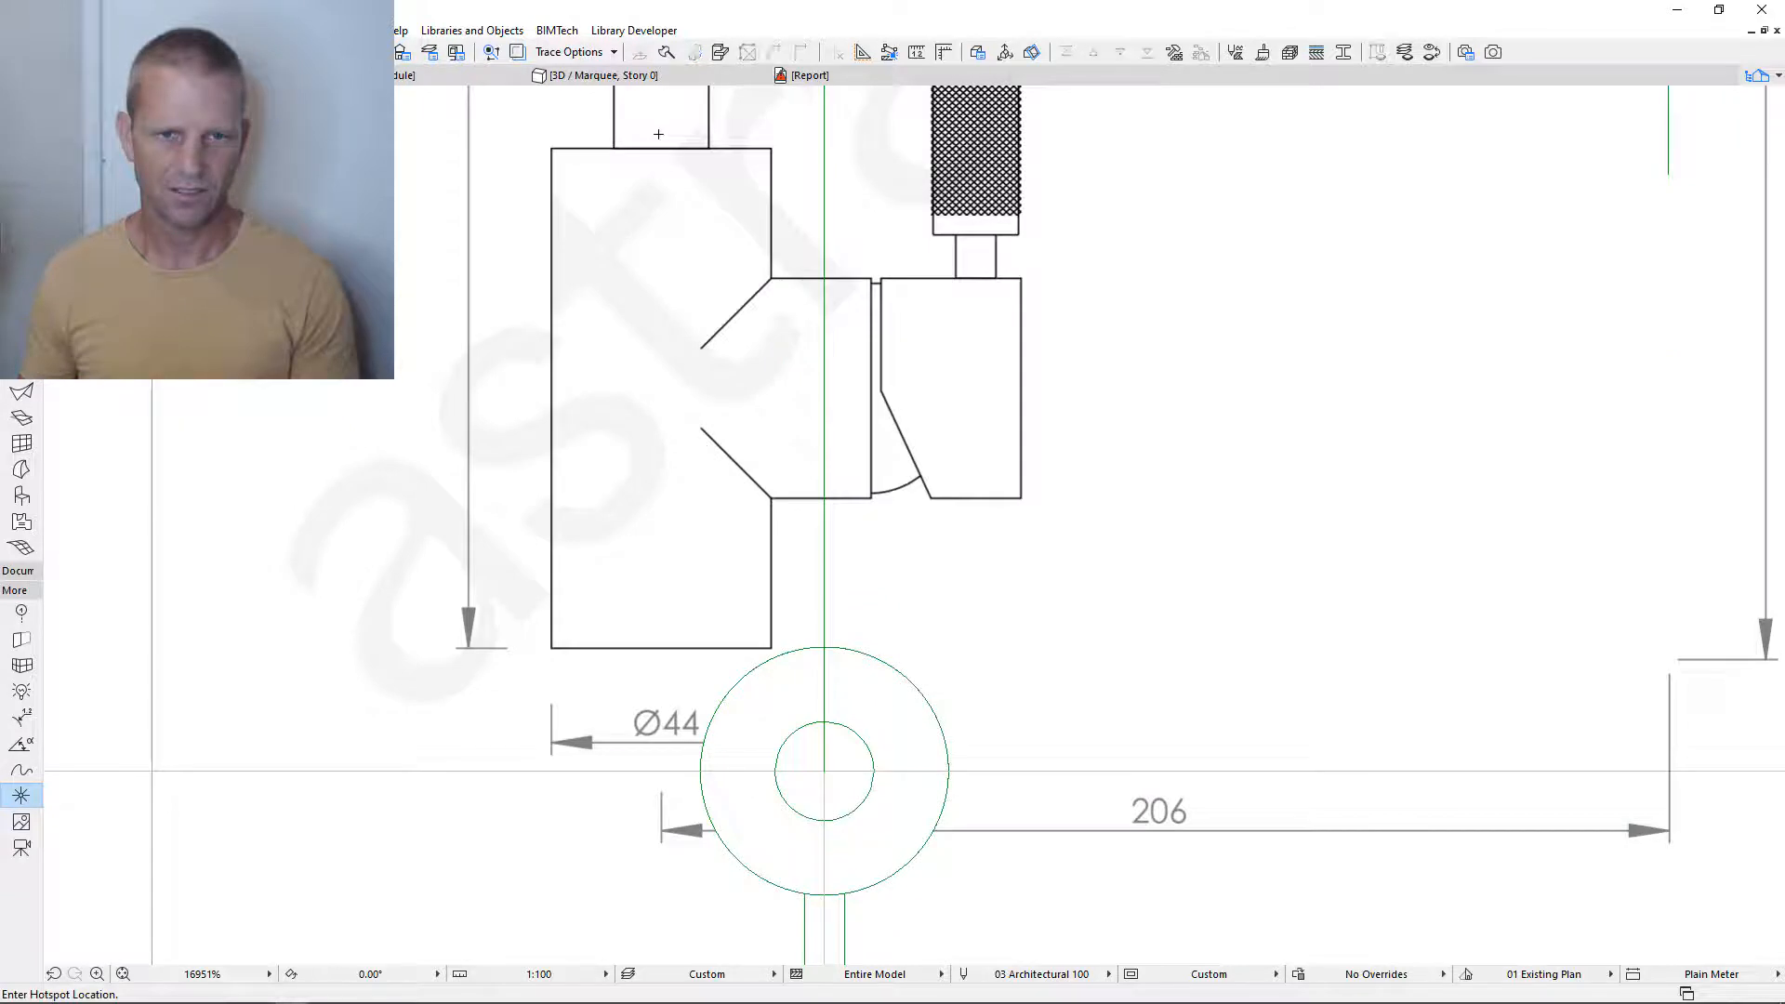
left_click(658, 134)
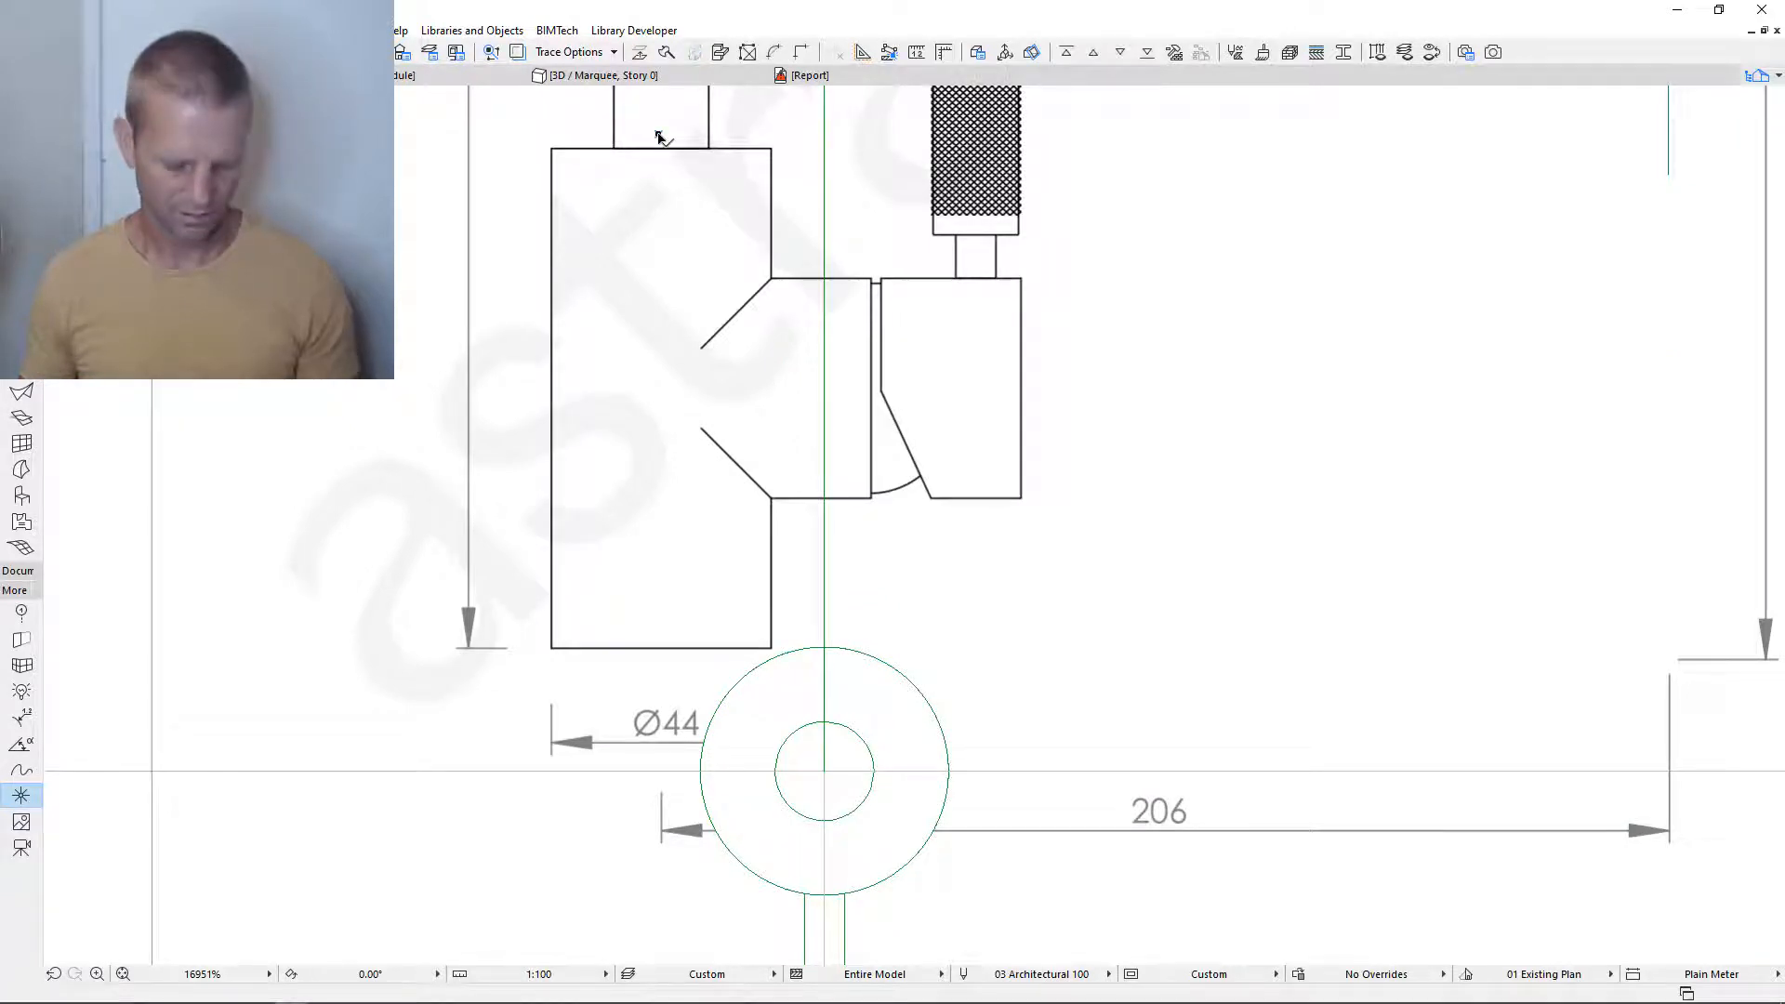
key("ctrl+d")
left_click(658, 134)
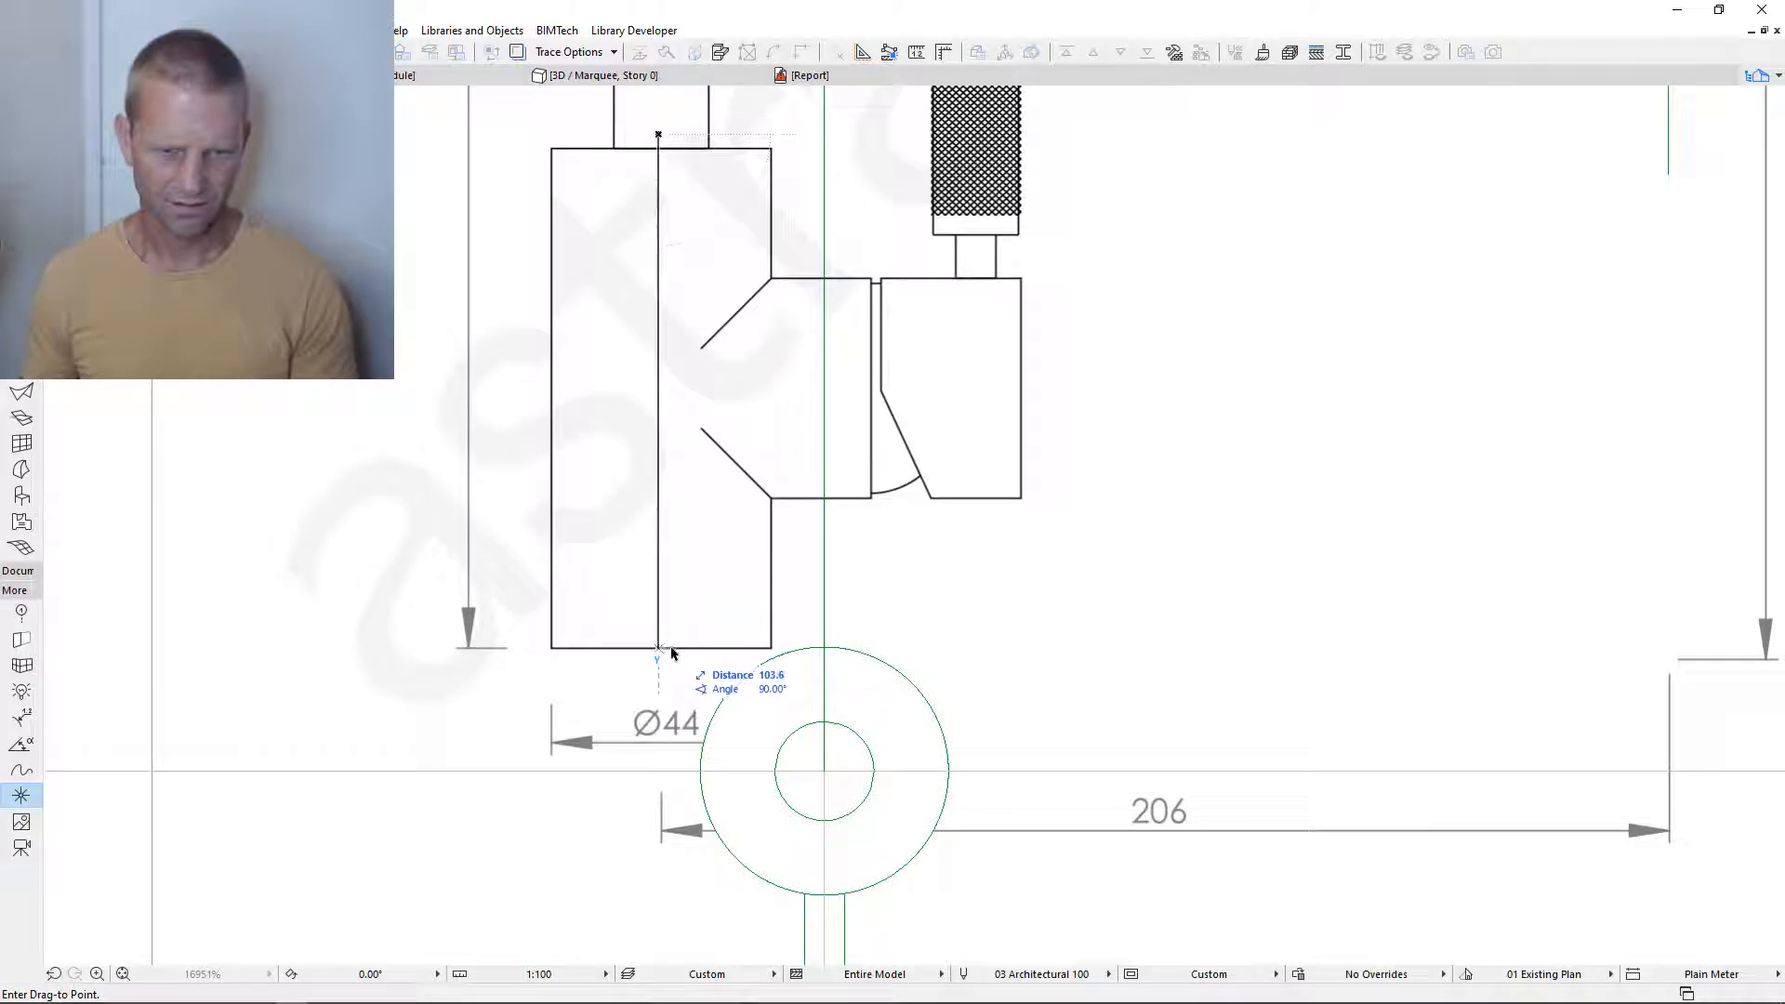
left_click(671, 649)
- Move the tap by its centre point onto the hotspot at the base's bottom edge
scroll(681, 507, "down", 4)
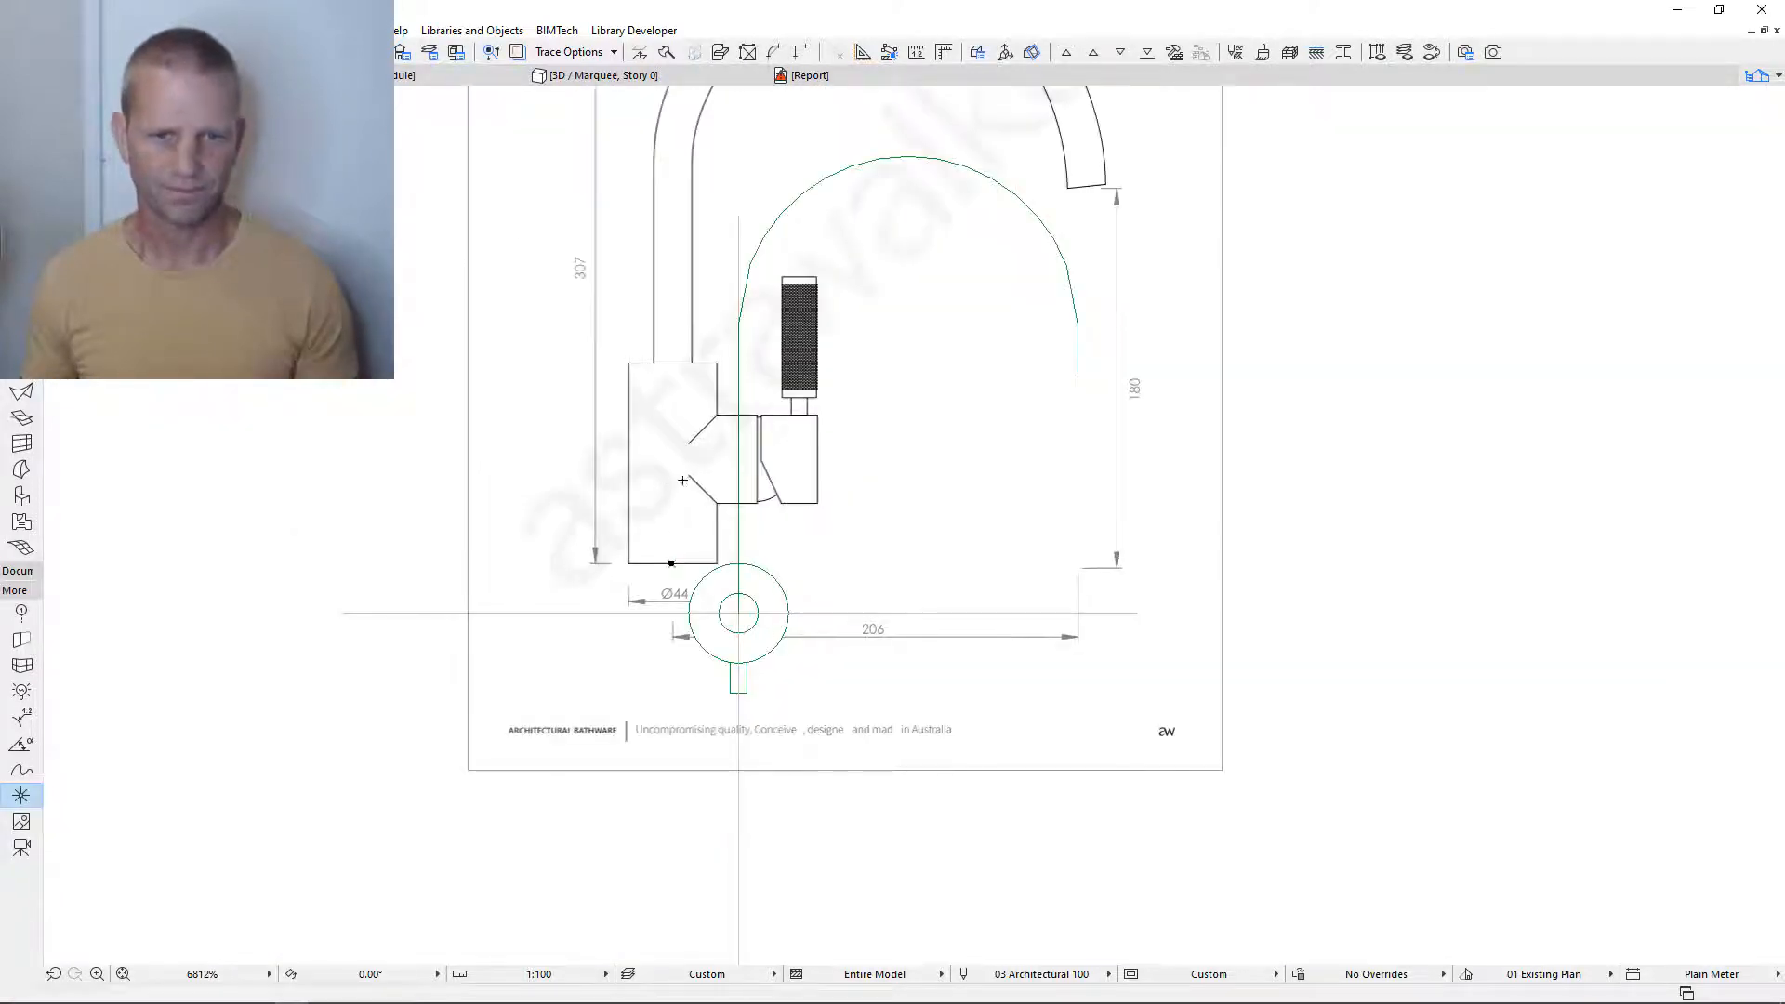
middle_click_drag(710, 507, 714, 513)
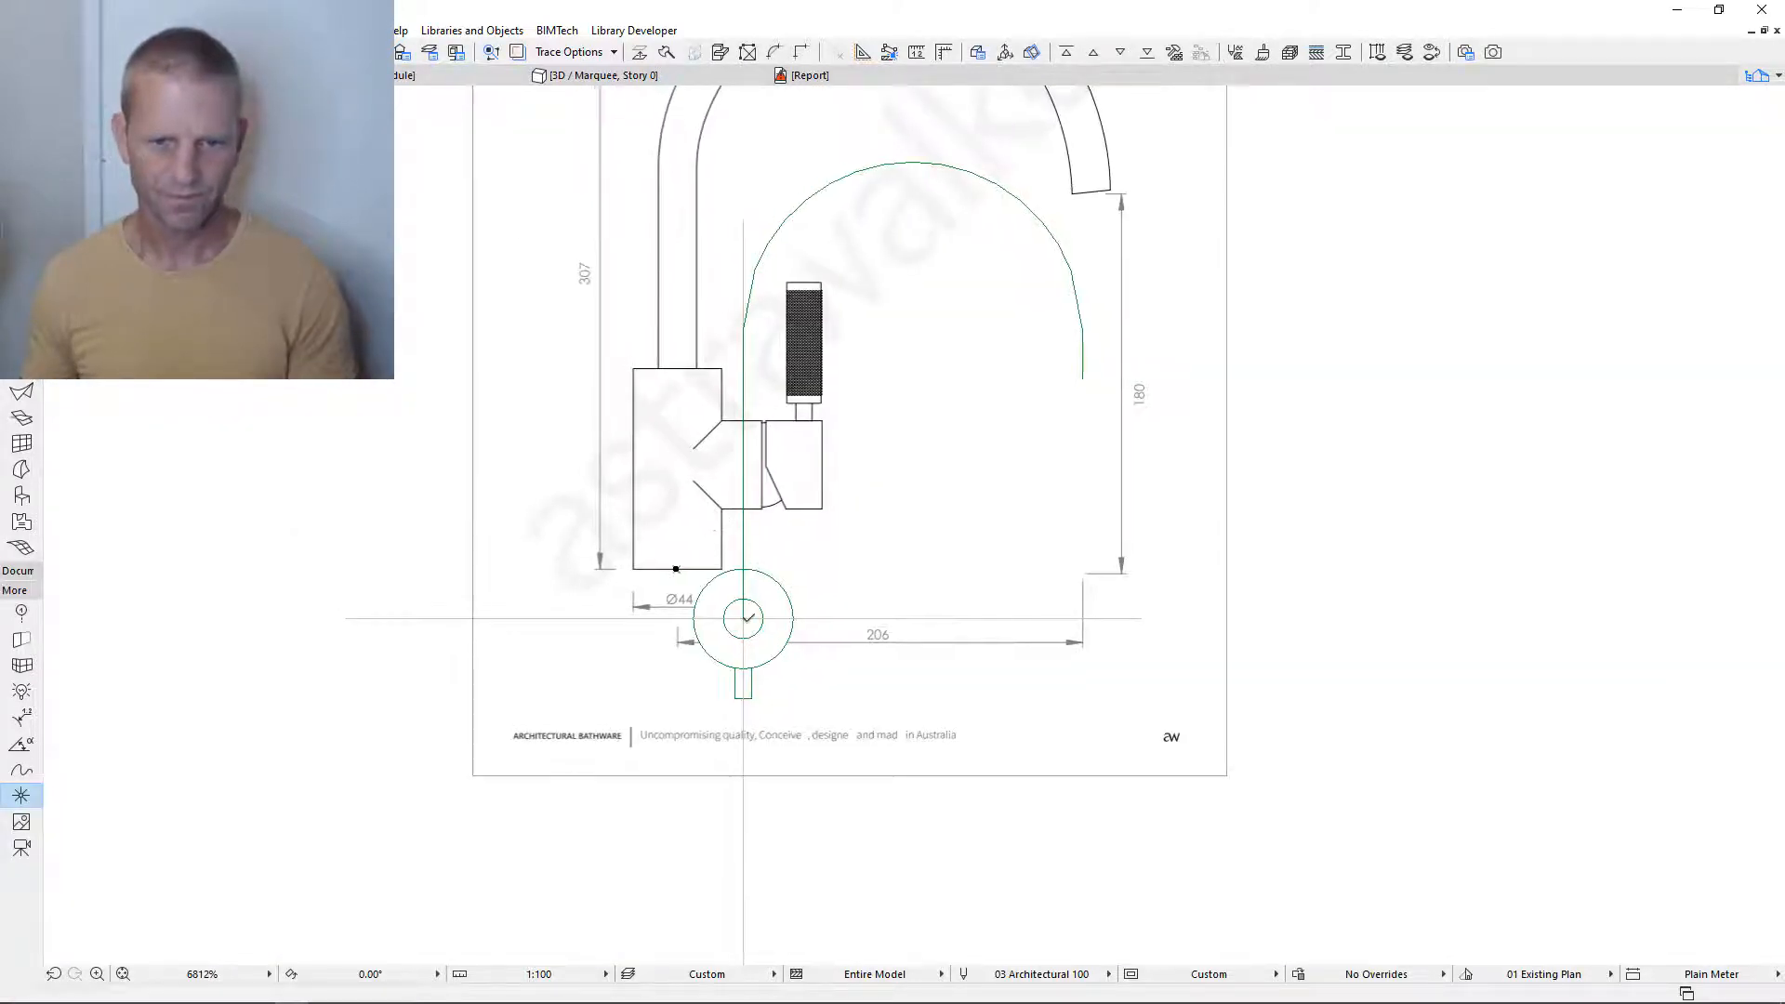
left_click(746, 618, "shift")
scroll(745, 610, "up", 5)
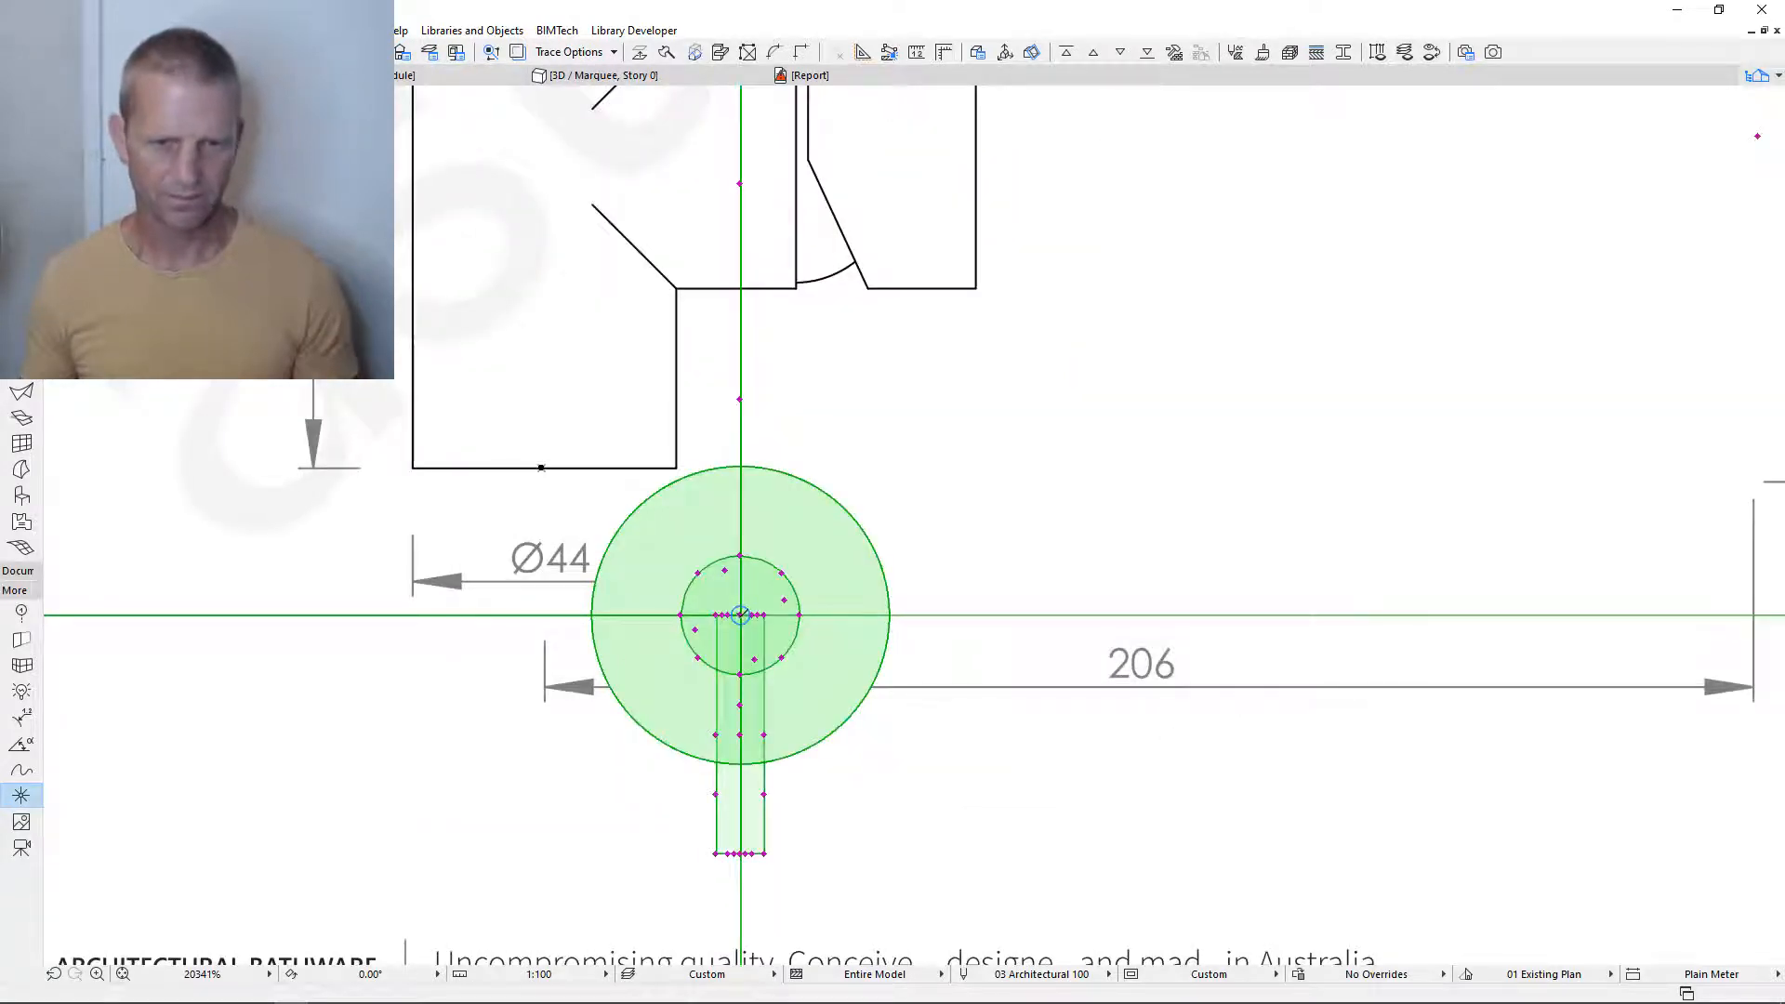
scroll(741, 614, "down", 3)
middle_click_drag(777, 489, 736, 733)
middle_click_drag(712, 326, 705, 574)
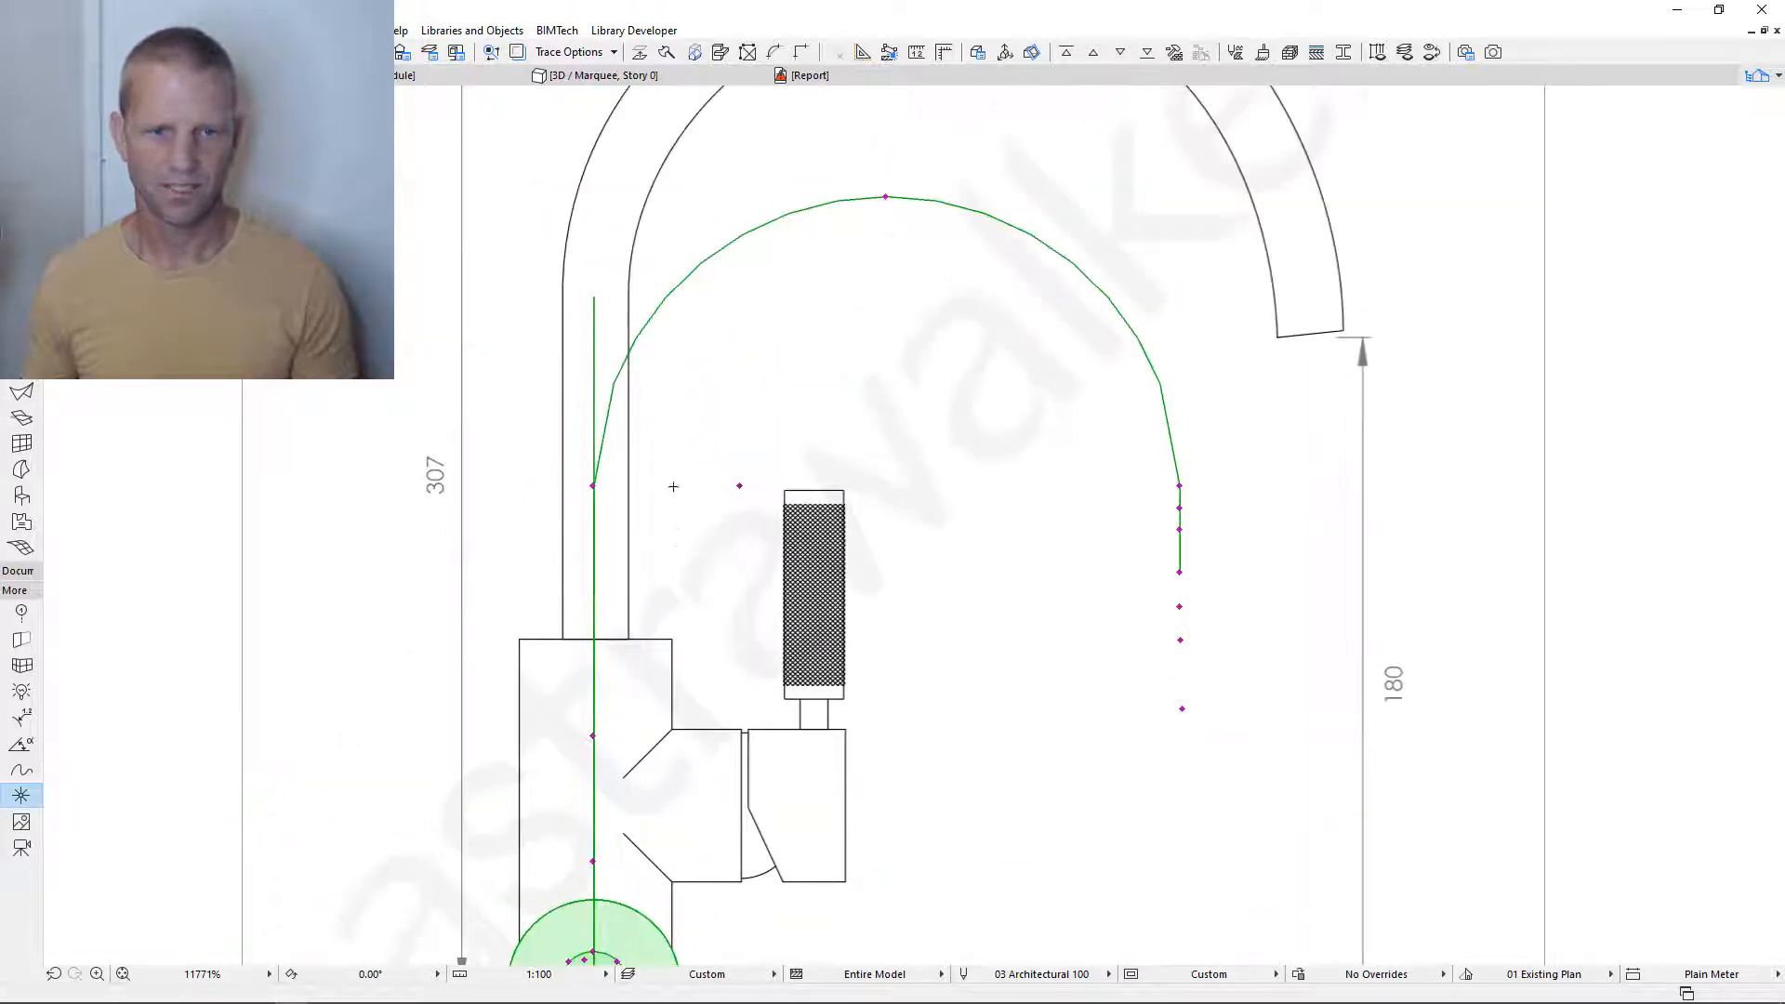
- Stretch the spout's straight riser up to where the curve starts in the drawing
middle_click_drag(673, 486, 634, 743)
left_click(554, 742)
scroll(562, 582, "up", 5)
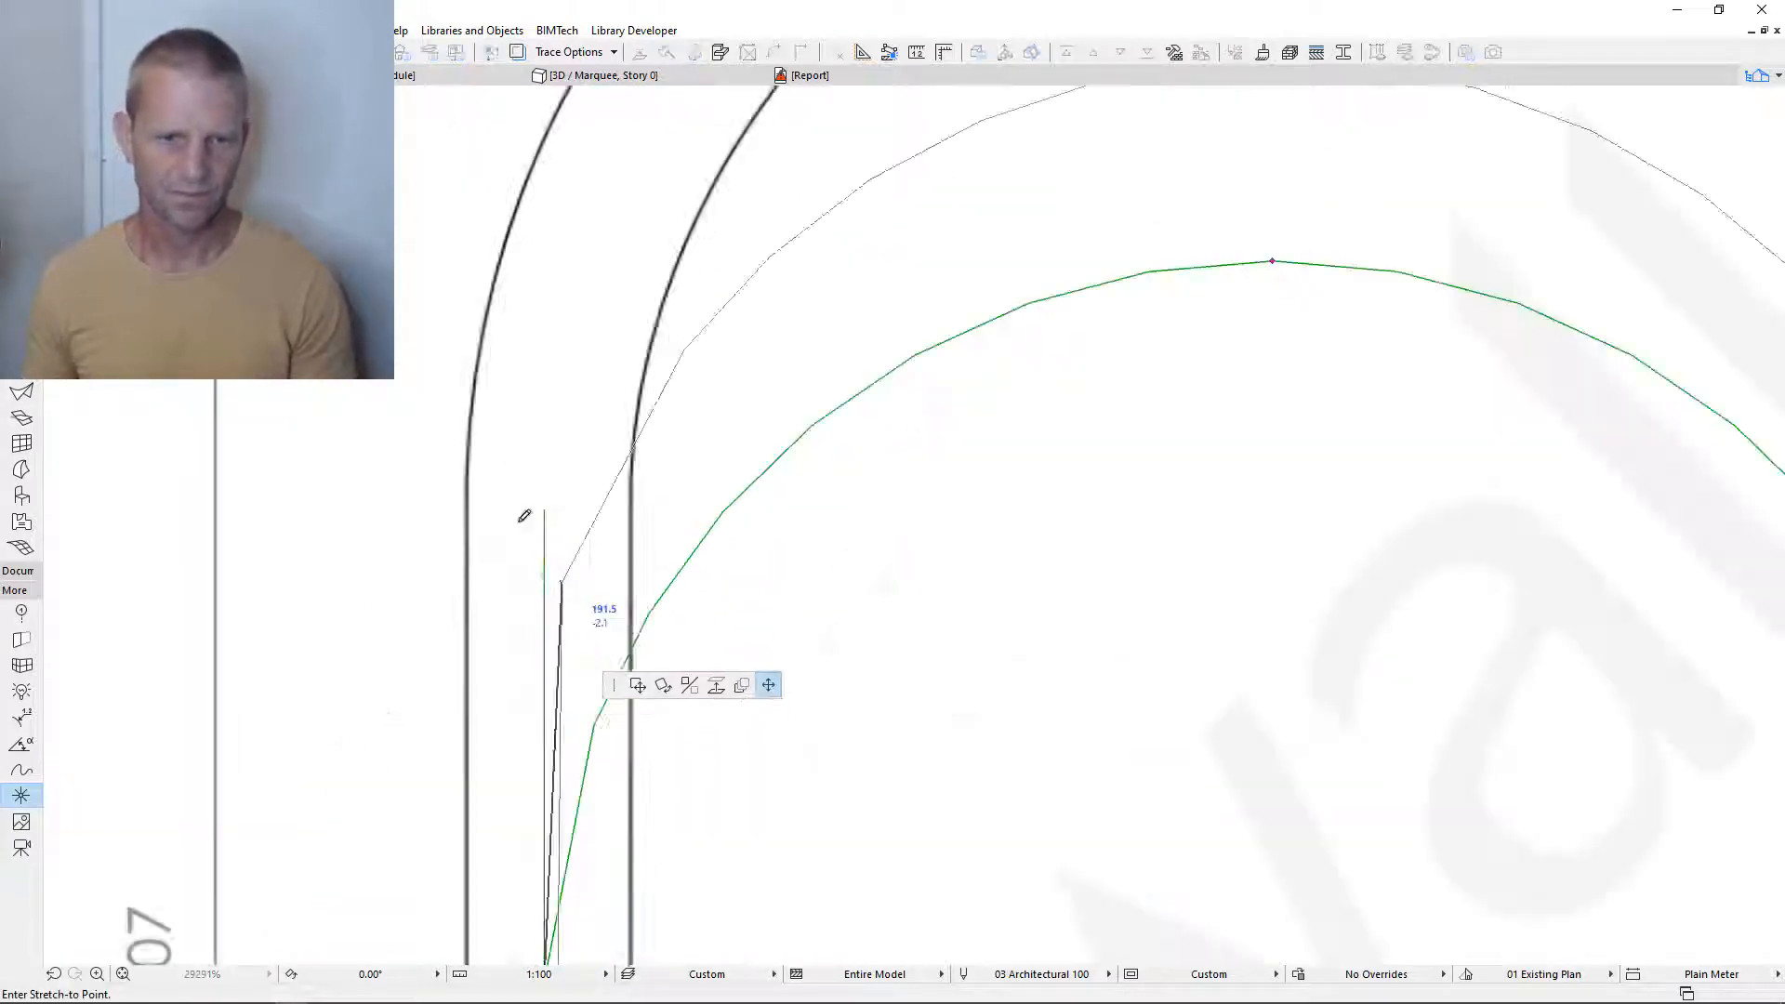
left_click(545, 499)
- Move the far end of the spout's arc to just above the outlet in the drawing
scroll(46, 476, "down", 7)
left_click(585, 618)
left_click(678, 465)
scroll(767, 250, "up", 2)
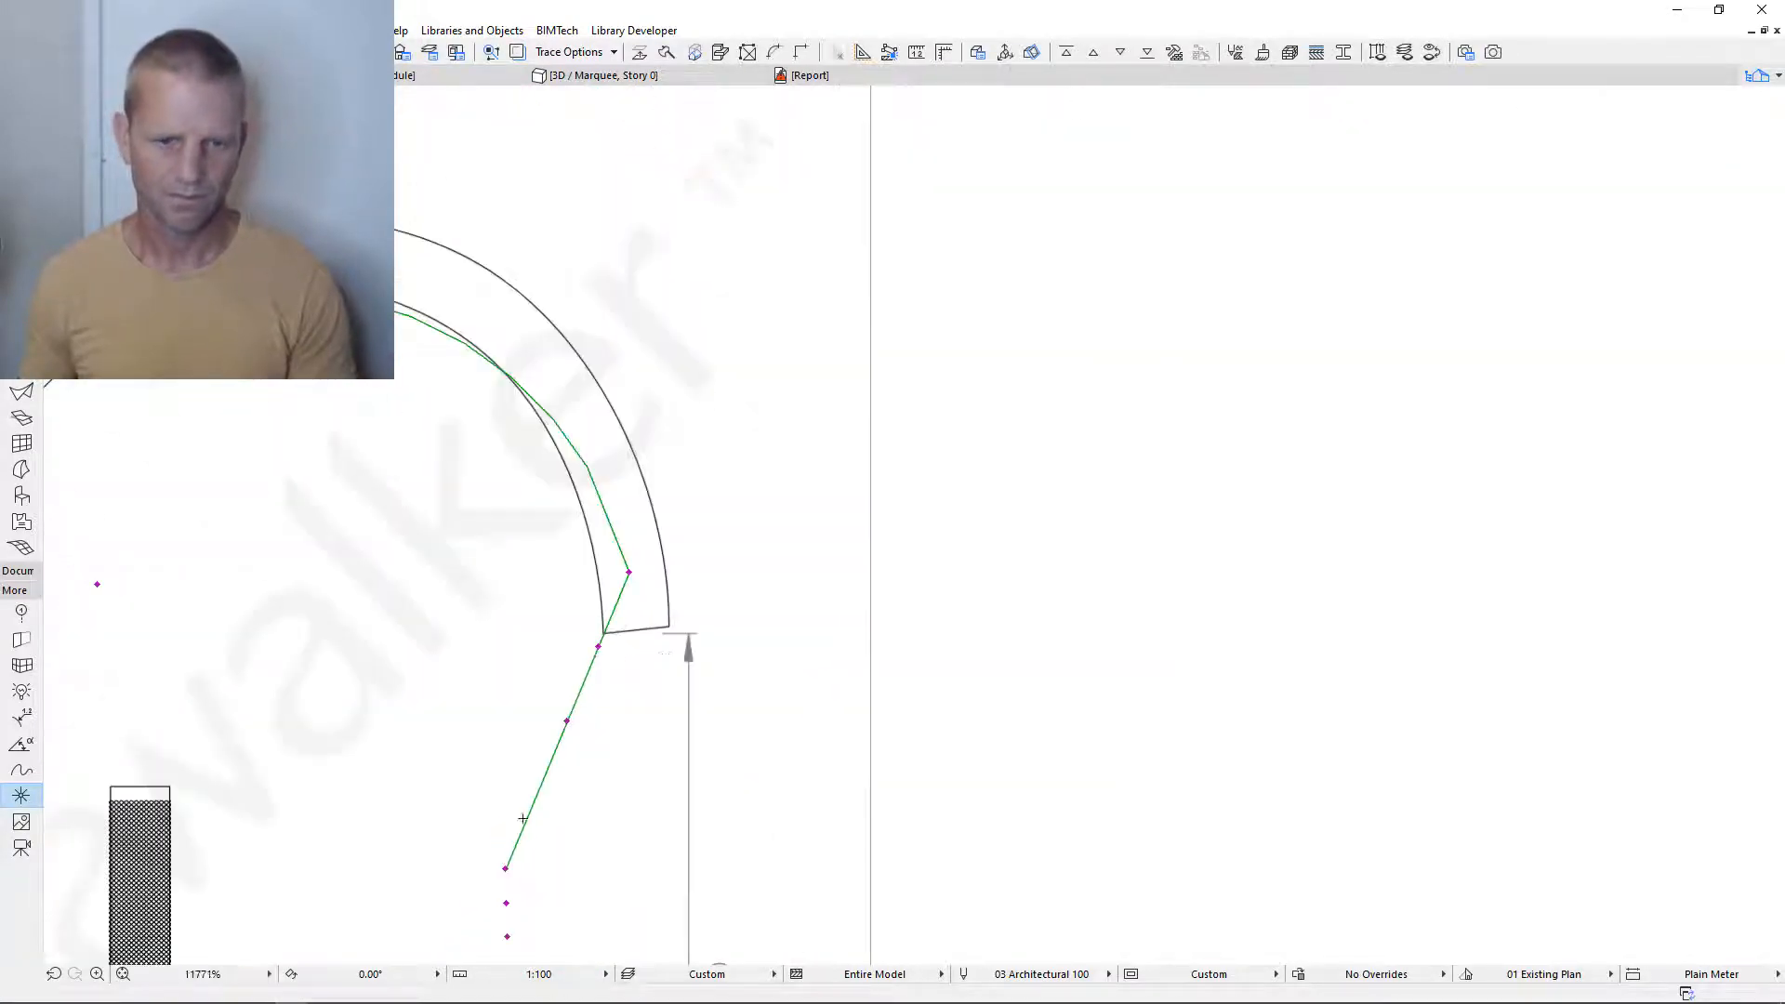
- Shorten the spout's end section and place its end node at the middle of the drawn outlet
left_click(521, 870)
left_click(519, 772)
left_click(581, 849)
left_click(580, 766)
left_click(605, 648)
scroll(605, 649, "down", 5)
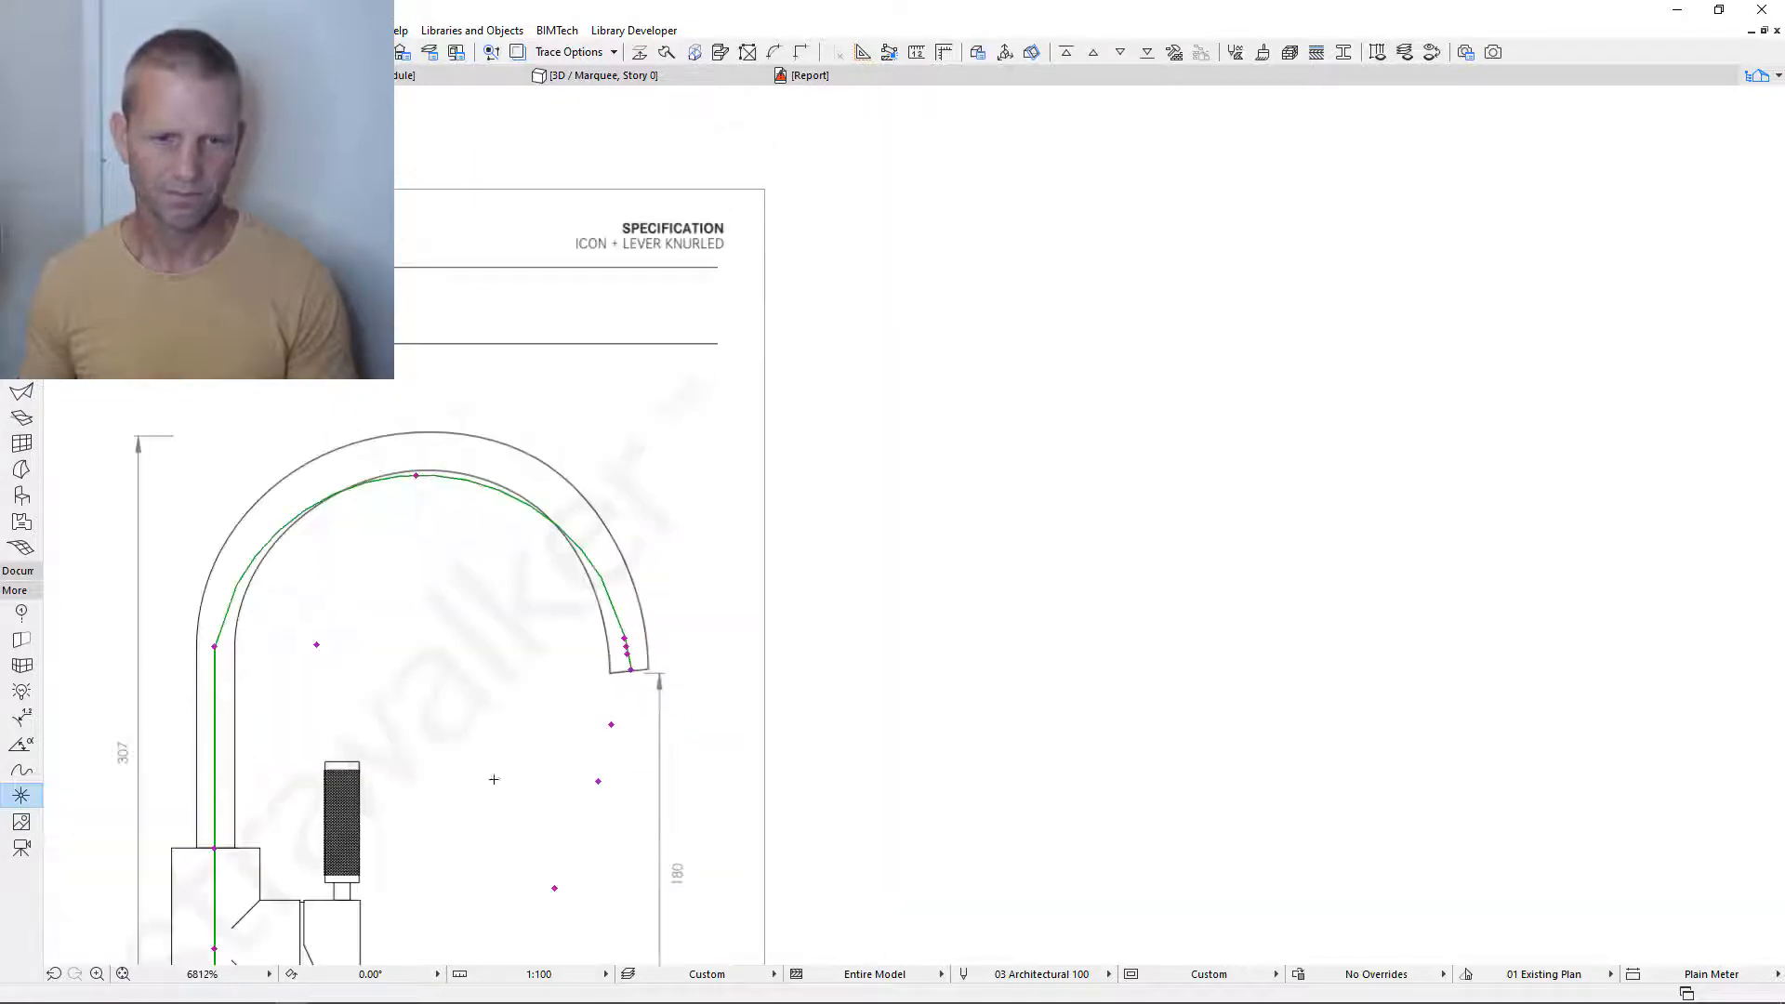
- Adjust the direction node below the spout outlet to align the outlet with the drawing's slight tilt
left_click(674, 765)
left_click(793, 777)
scroll(639, 685, "up", 7)
left_click(627, 686)
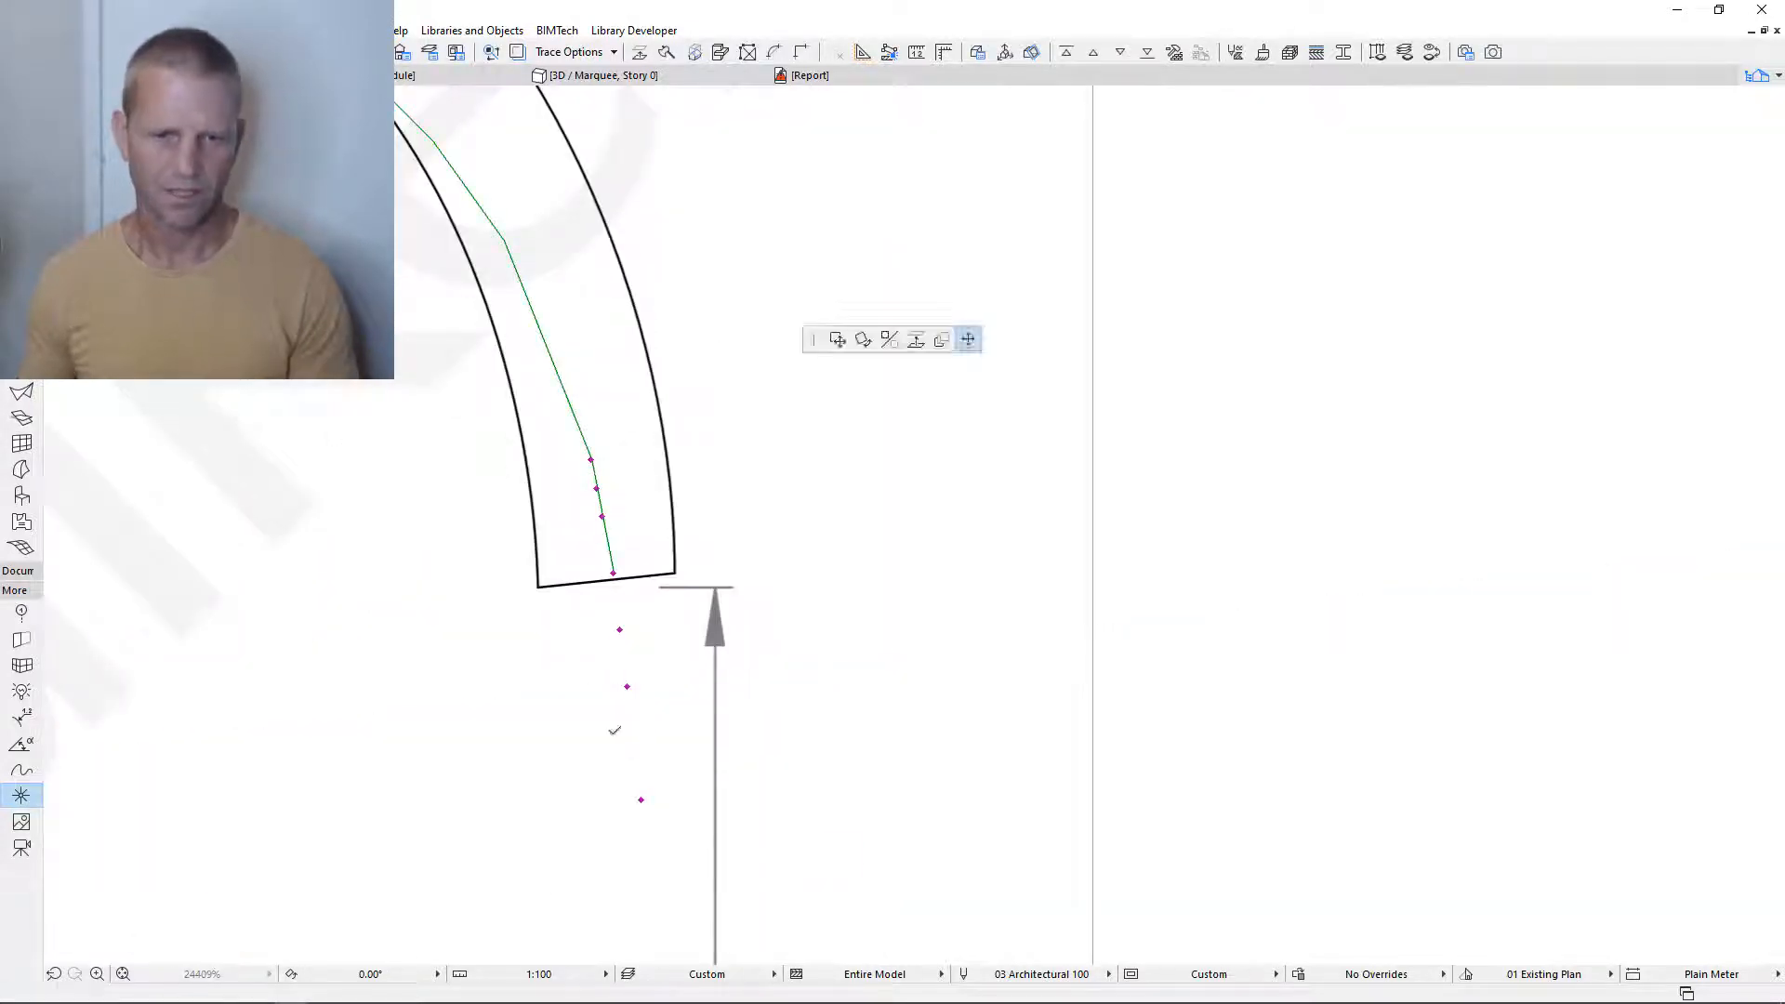
- Move the direction node closer below the spout outlet and place the spout's end node on the drawn outlet edge
left_click(640, 799)
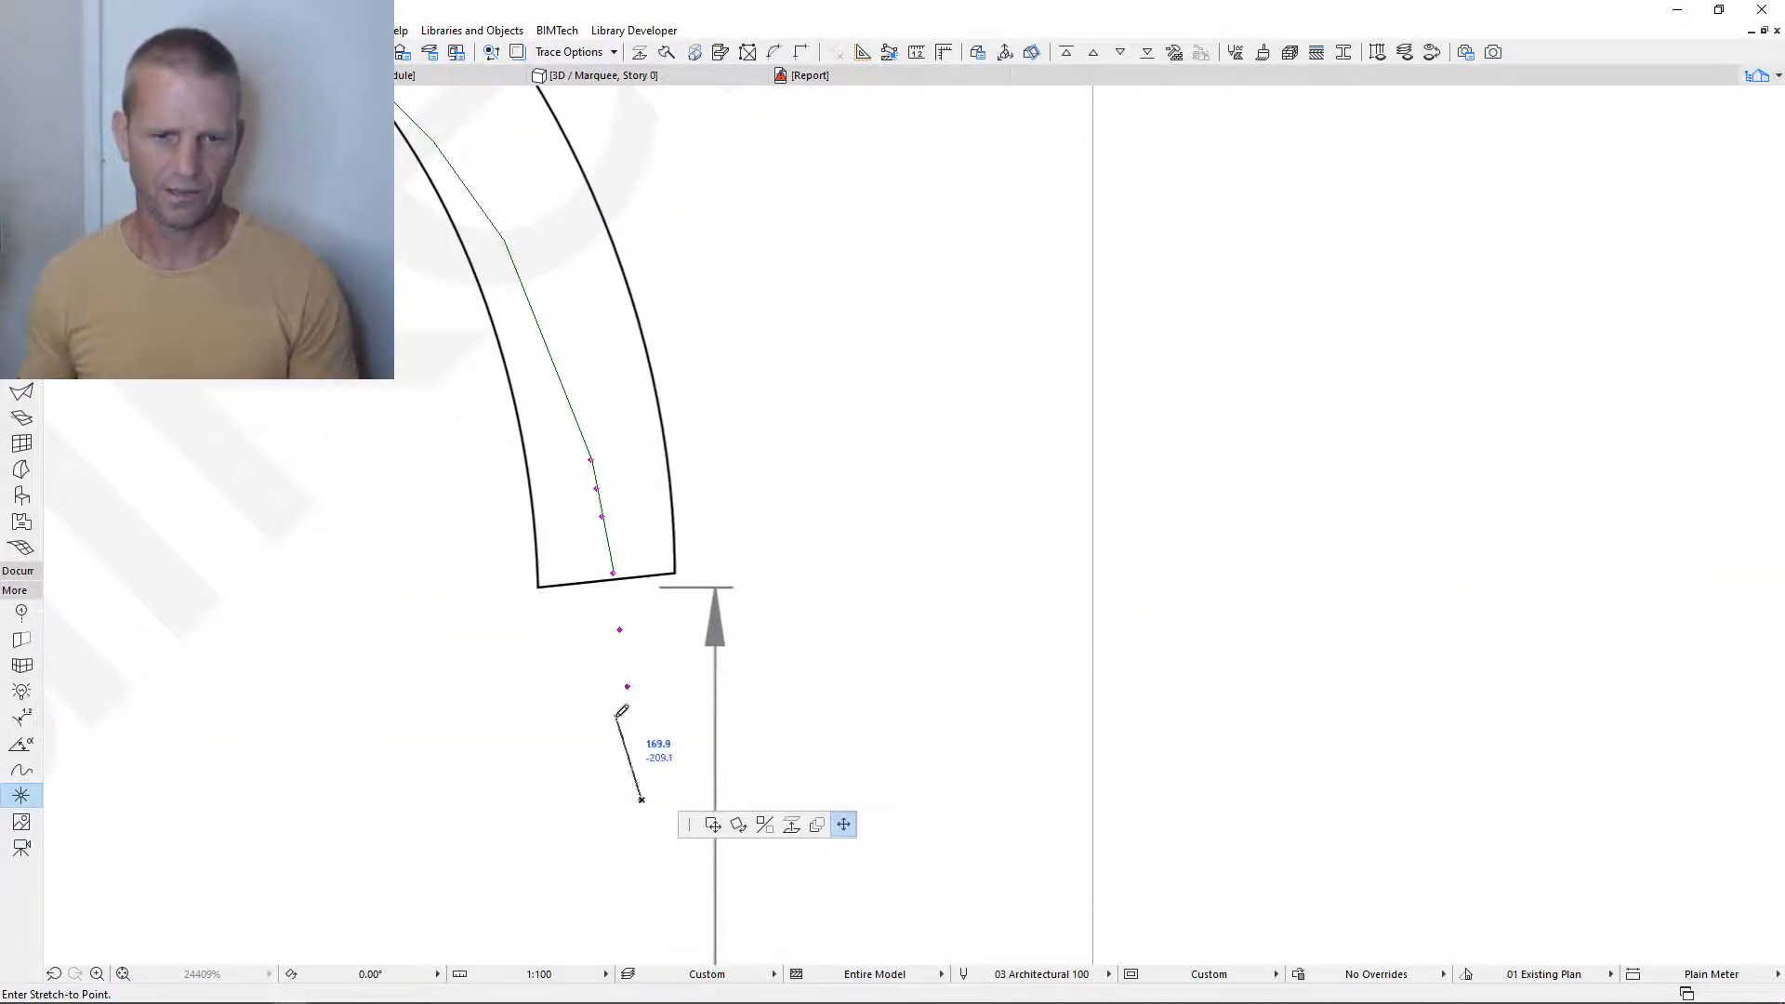
left_click(615, 716)
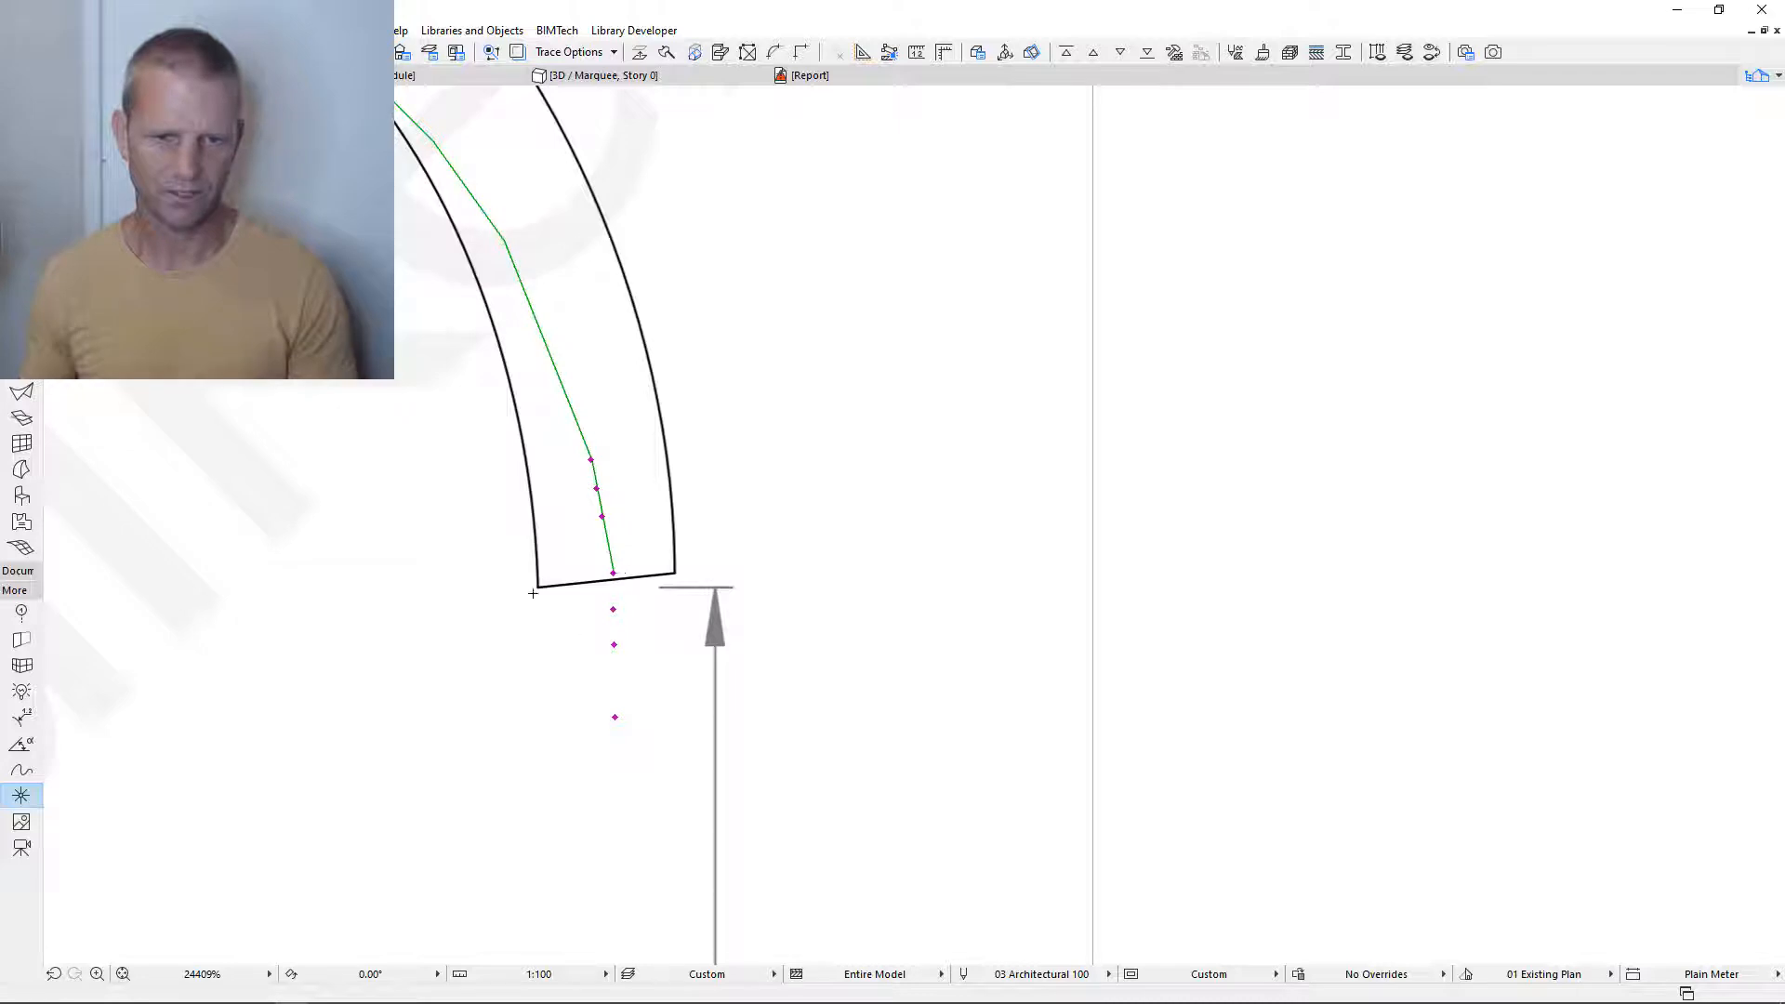
scroll(615, 568, "up", 5)
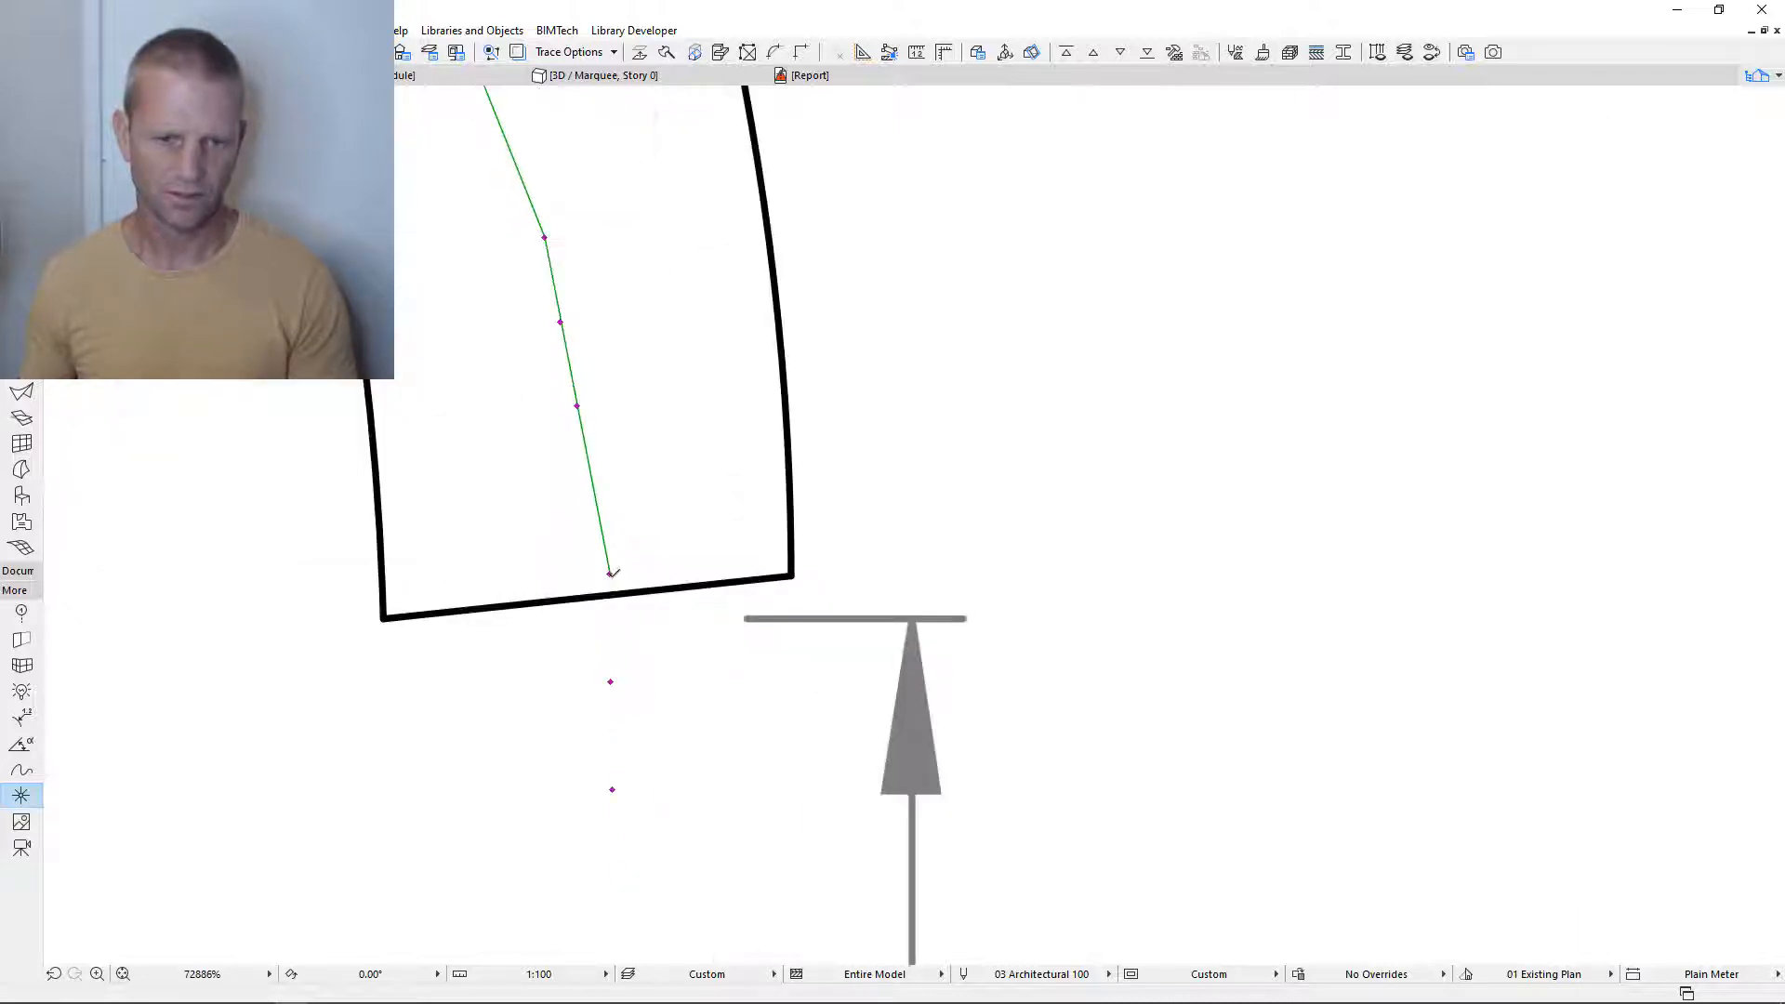
left_click(610, 573)
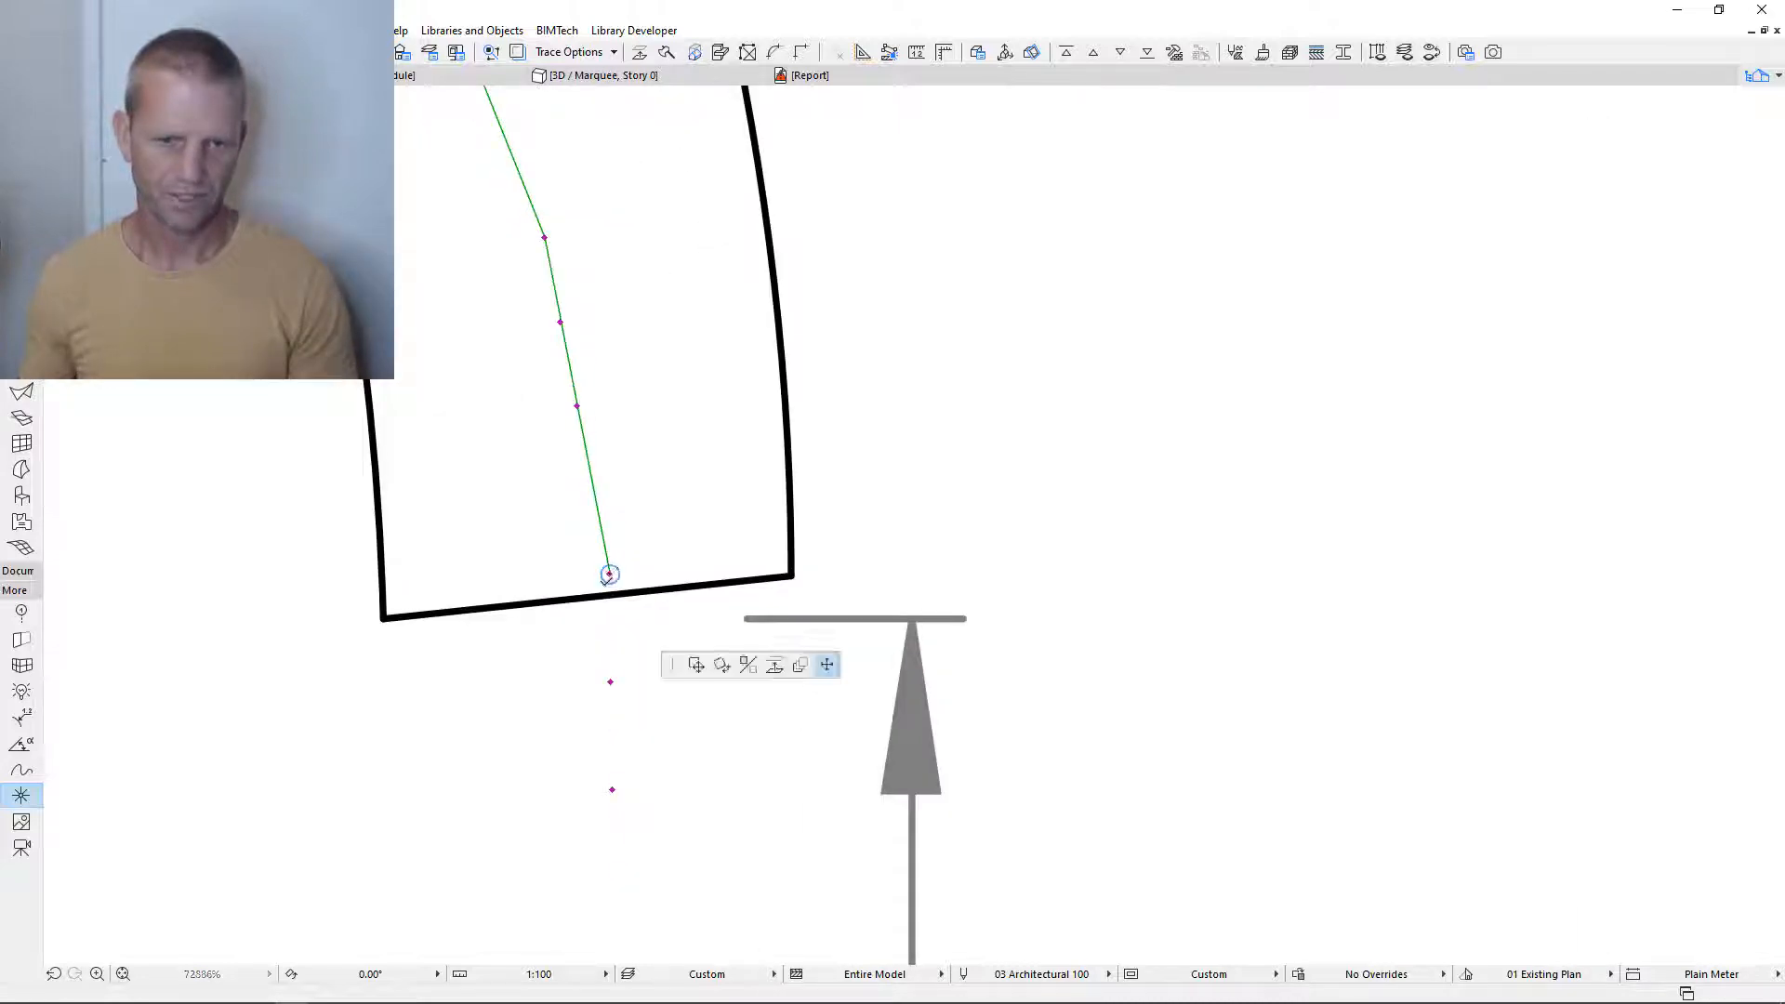
left_click(603, 596)
scroll(660, 618, "down", 5)
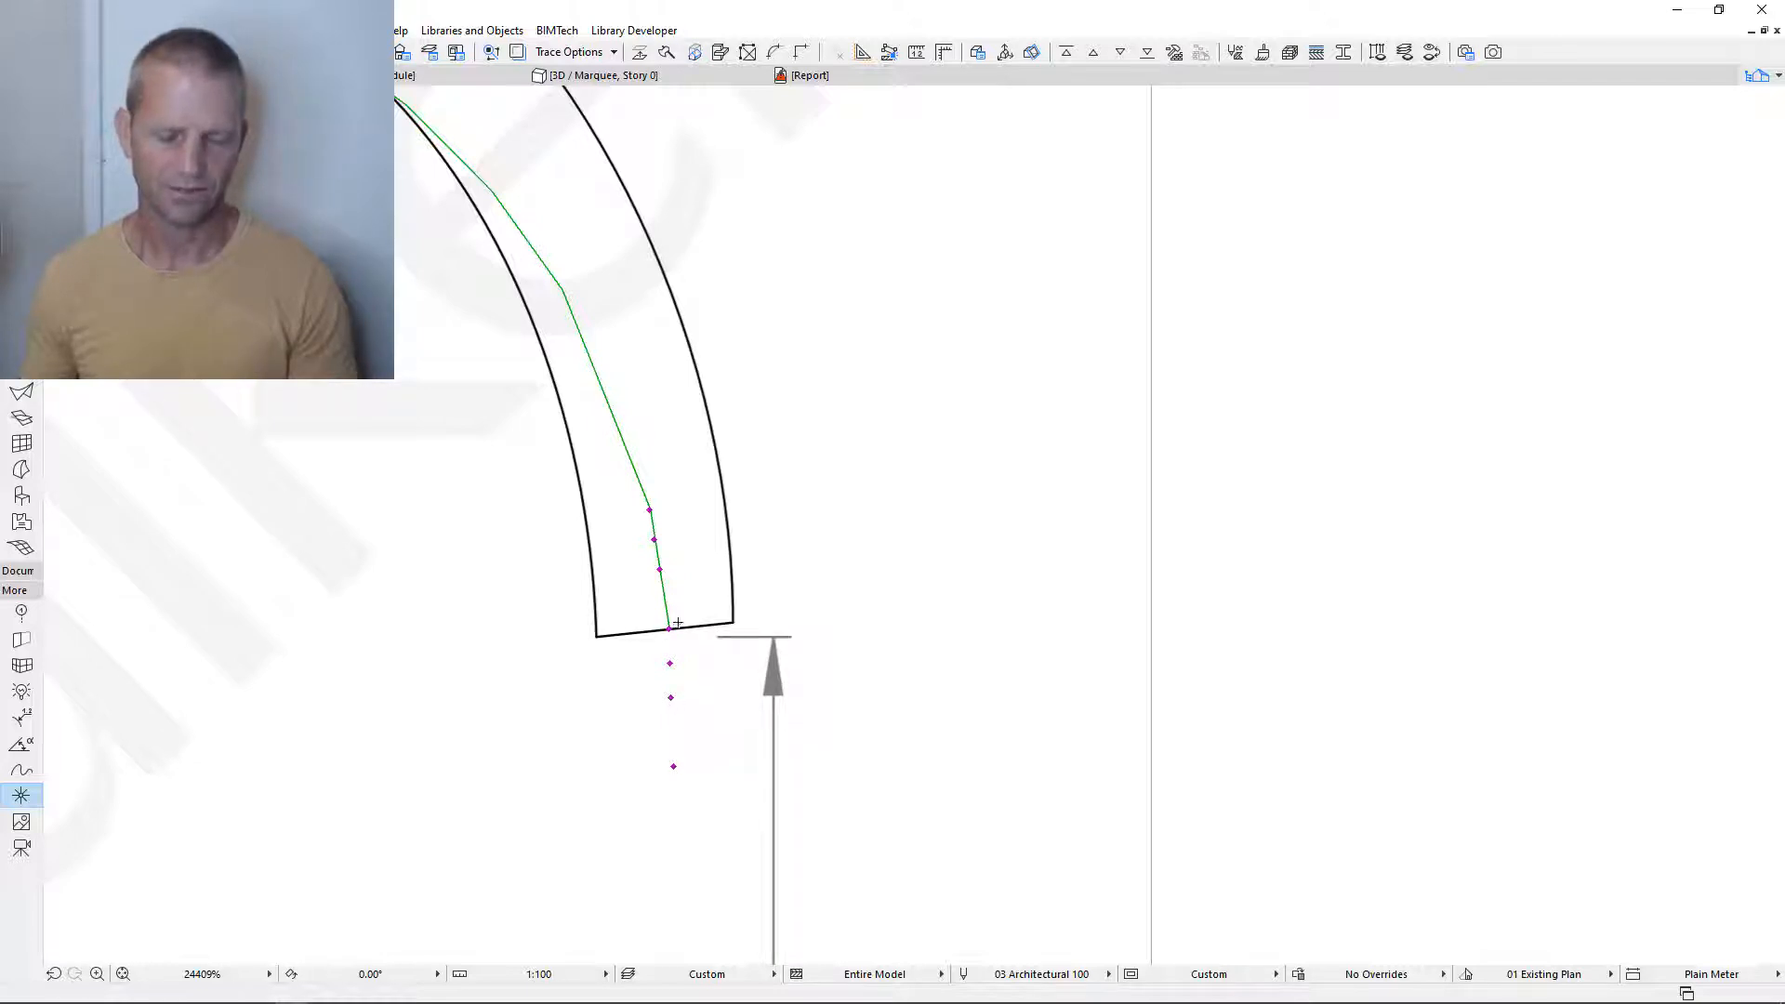
- Adjust the spout's curve and the upper node of its short end section to follow the middle of the drawn tube
scroll(677, 623, "down", 3)
middle_click_drag(346, 433, 630, 514)
left_click(514, 299)
left_click(516, 257)
middle_click_drag(378, 466, 566, 466)
left_click(1136, 640)
scroll(1138, 641, "up", 6)
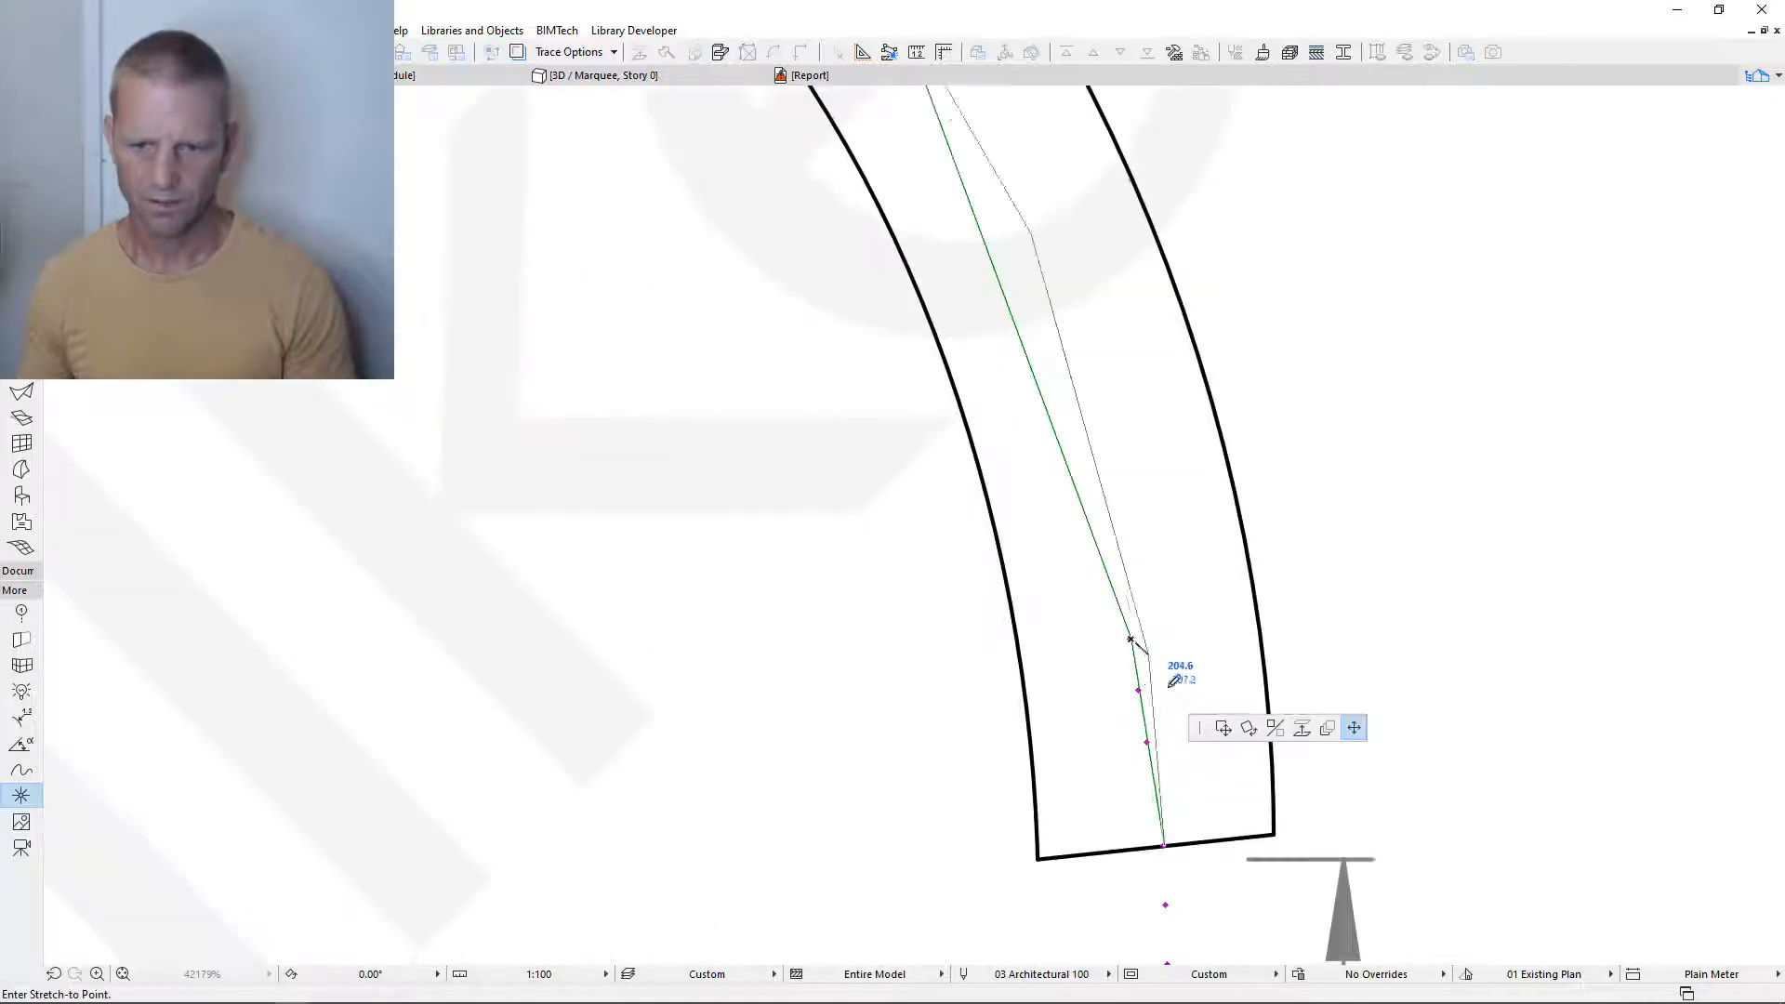
left_click(1136, 642)
scroll(1162, 734, "down", 8)
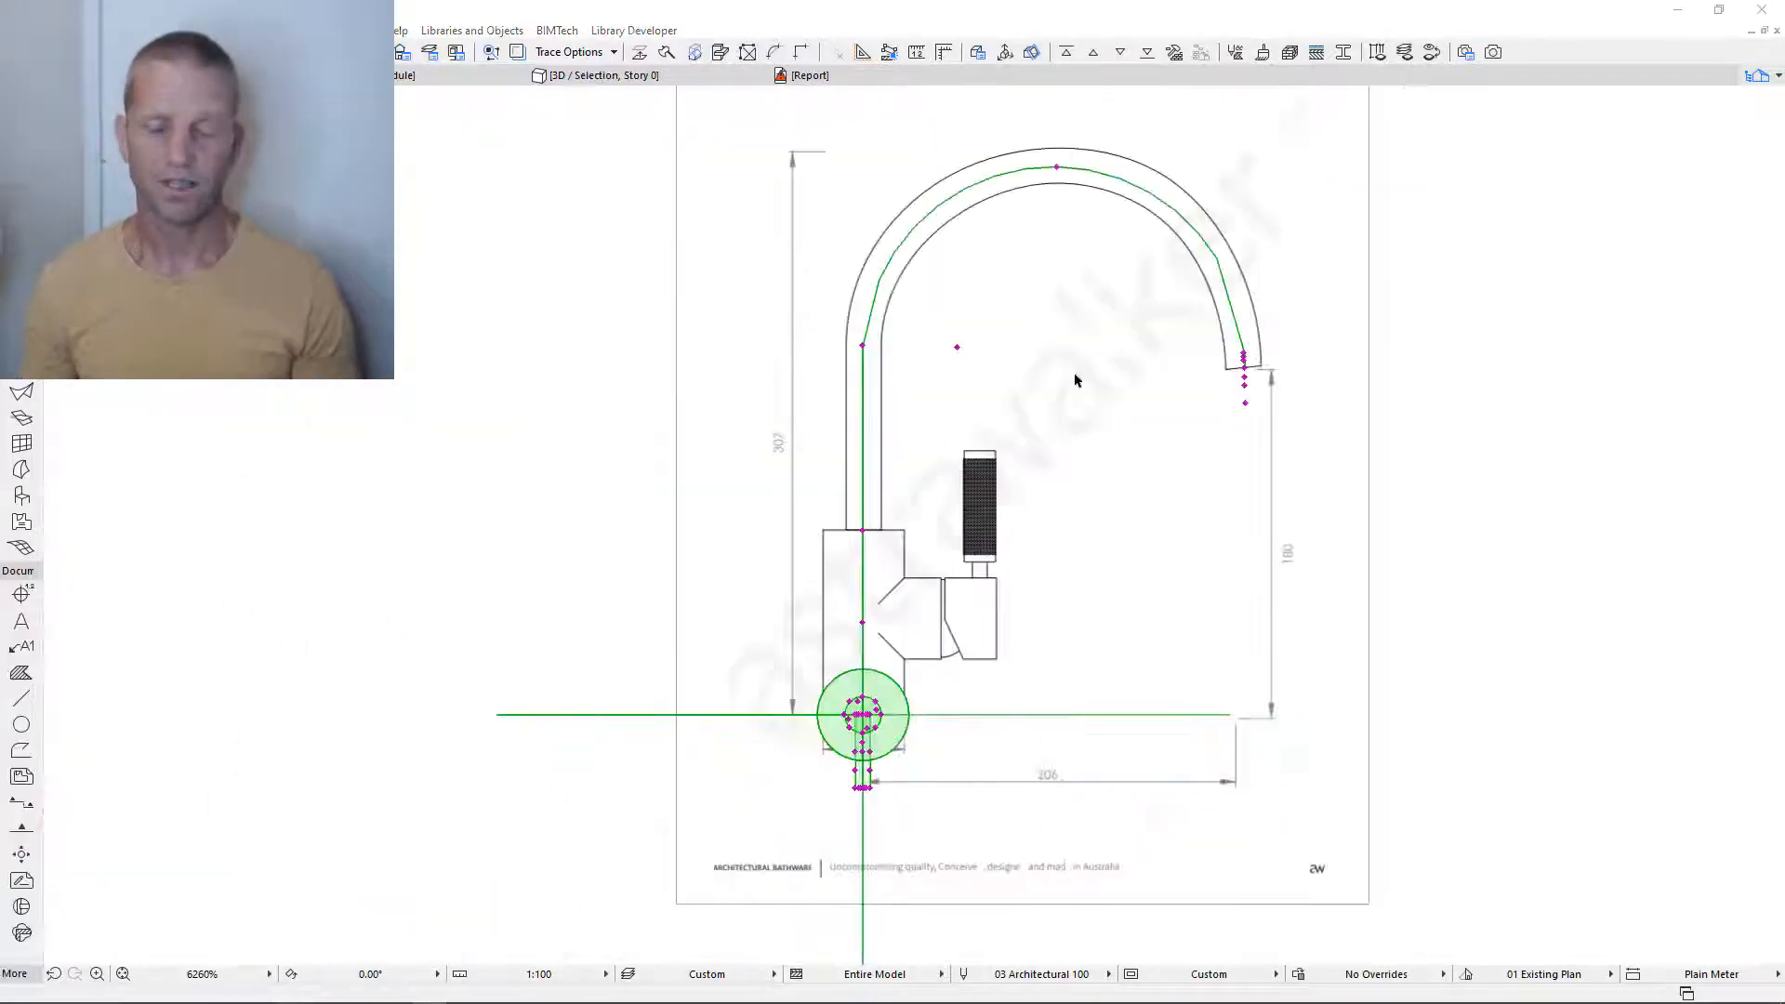
- Set the second rotation angle of Spout Geometry 1 to 0° to lay the mixer body's revolve profile flat in plan
scroll(869, 637, "up", 3)
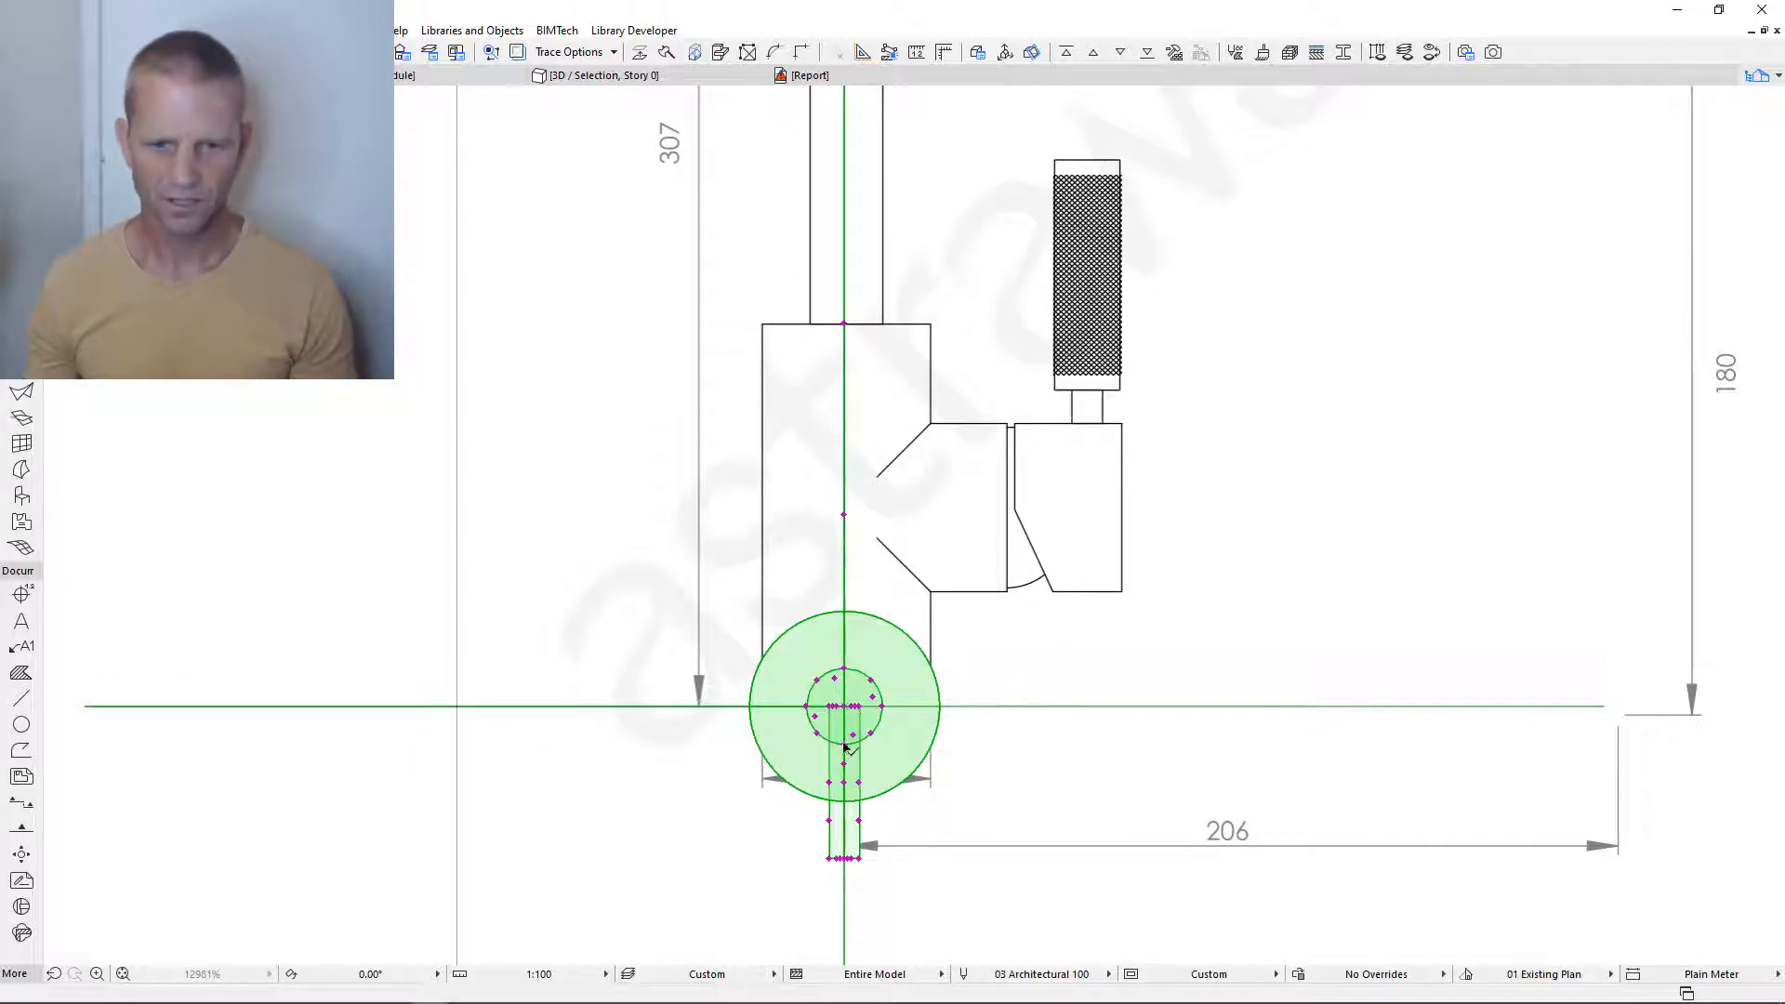
scroll(847, 747, "up", 1)
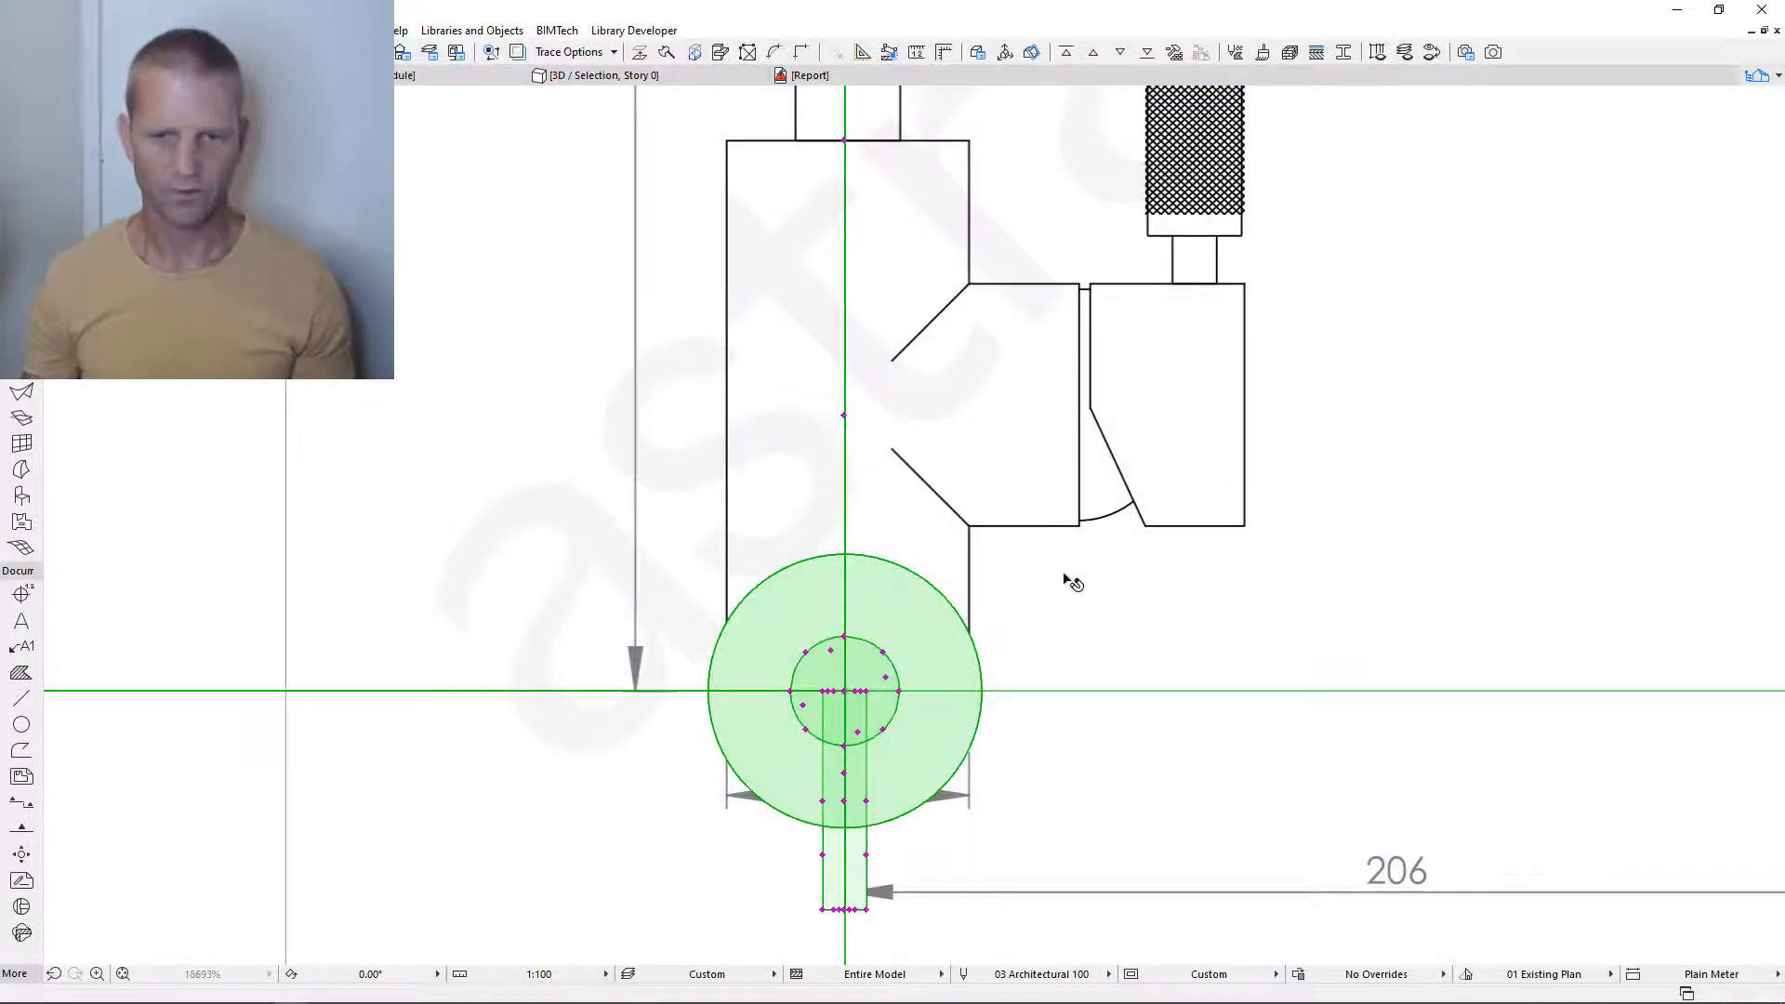
key("ctrl+t")
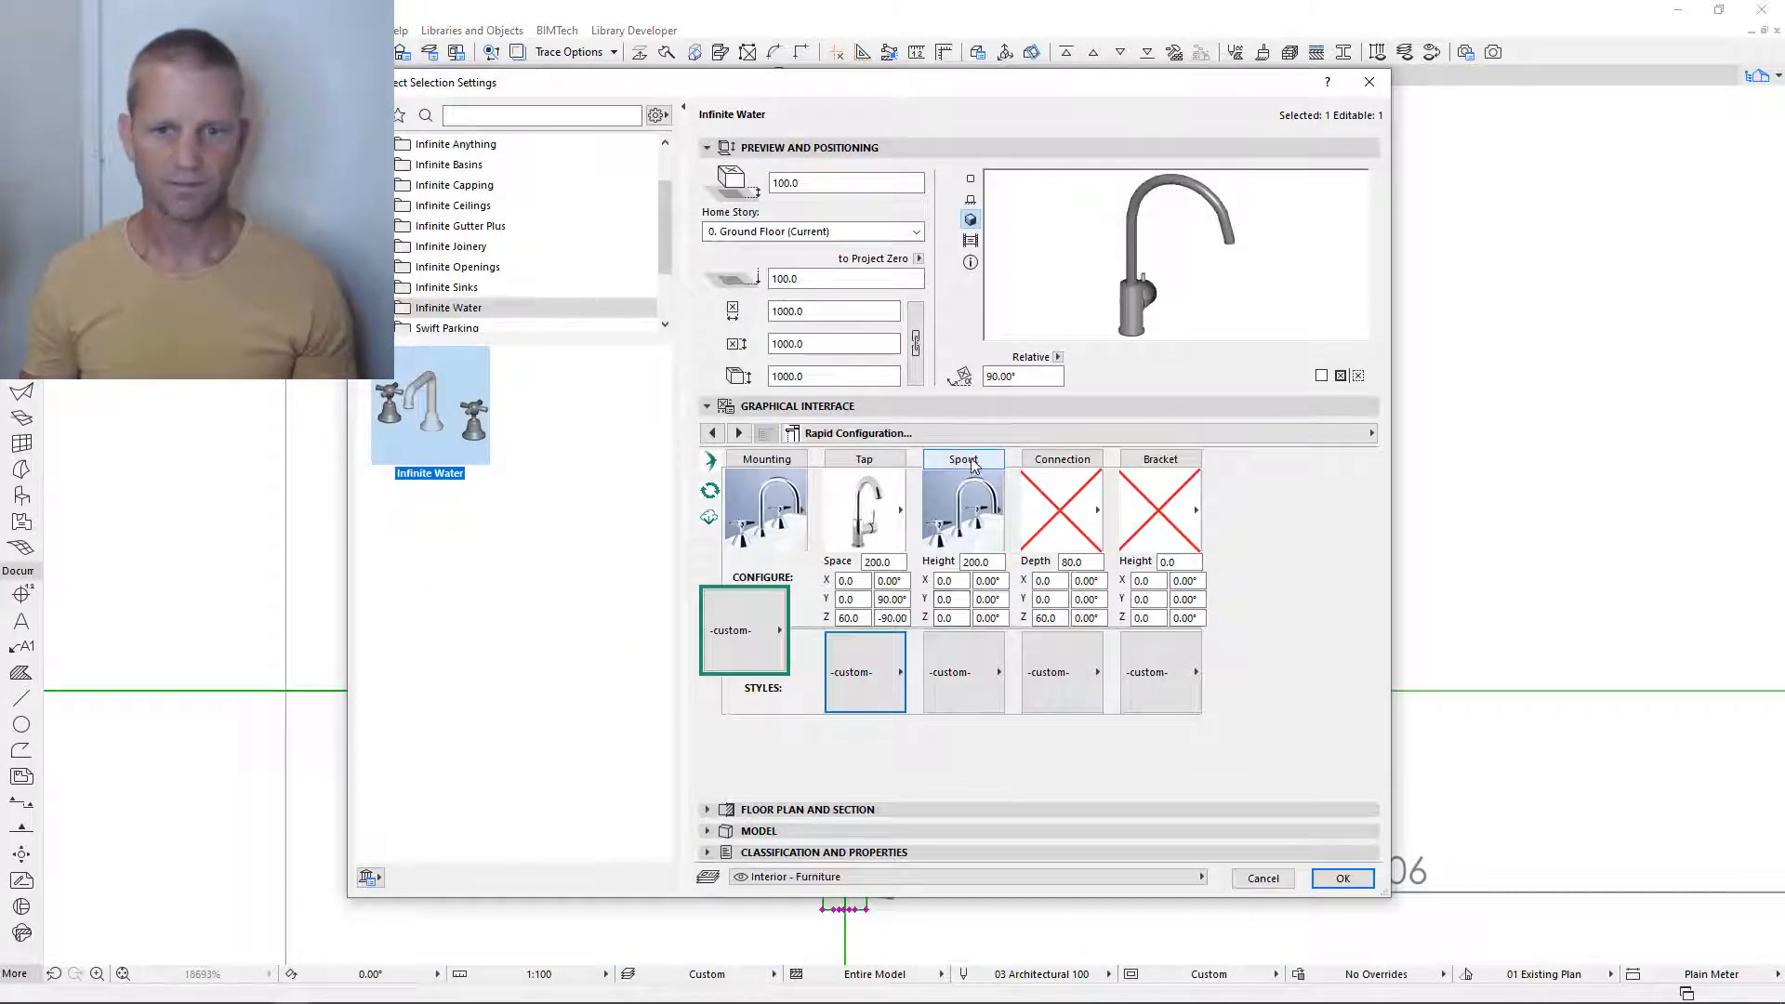
left_click(971, 465)
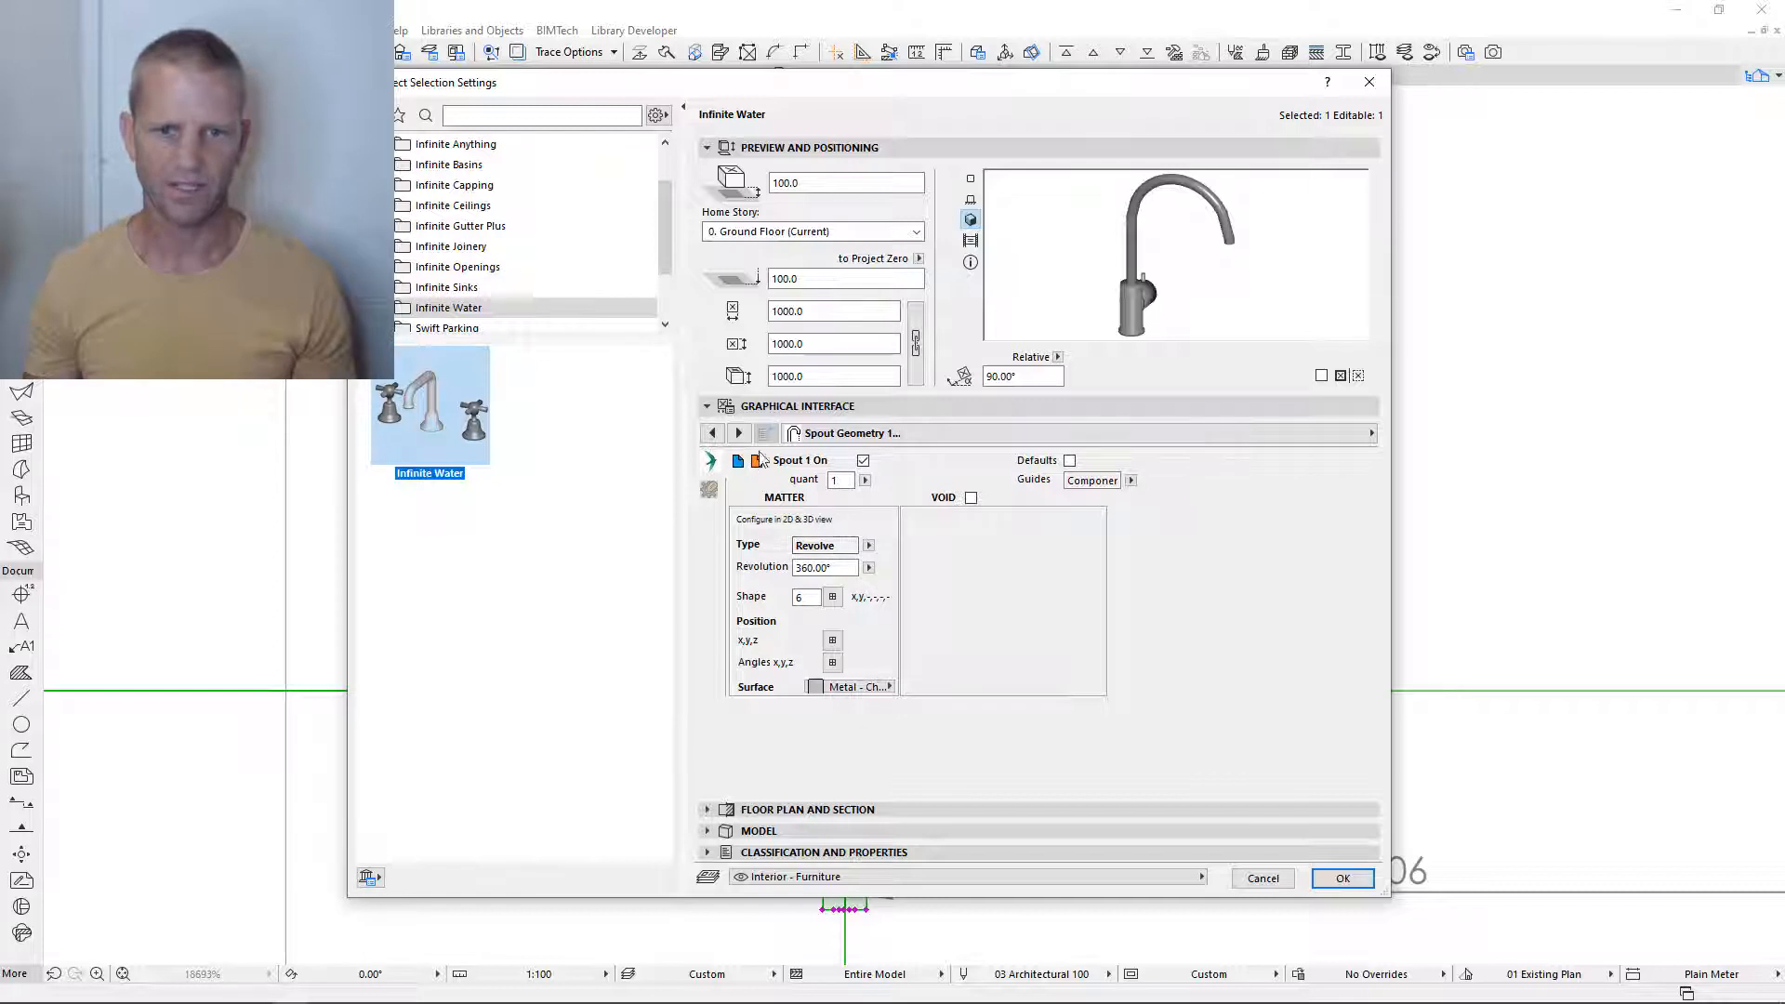
left_click(740, 434)
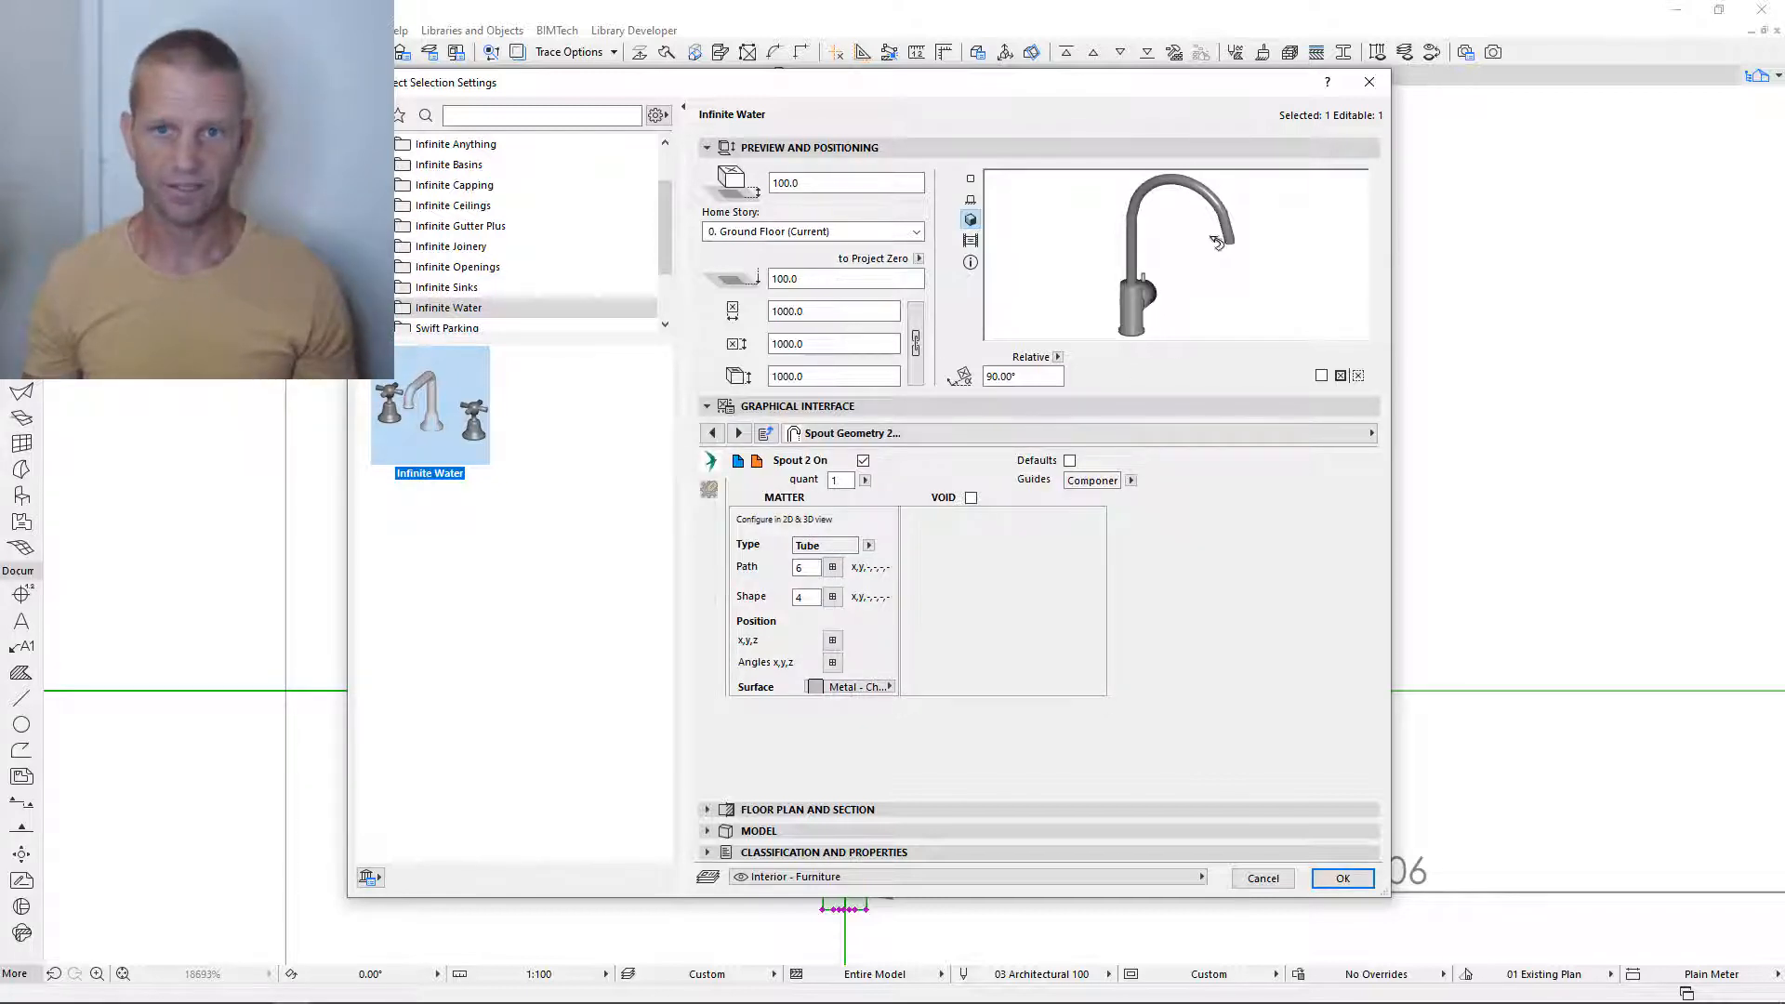
left_click(739, 433)
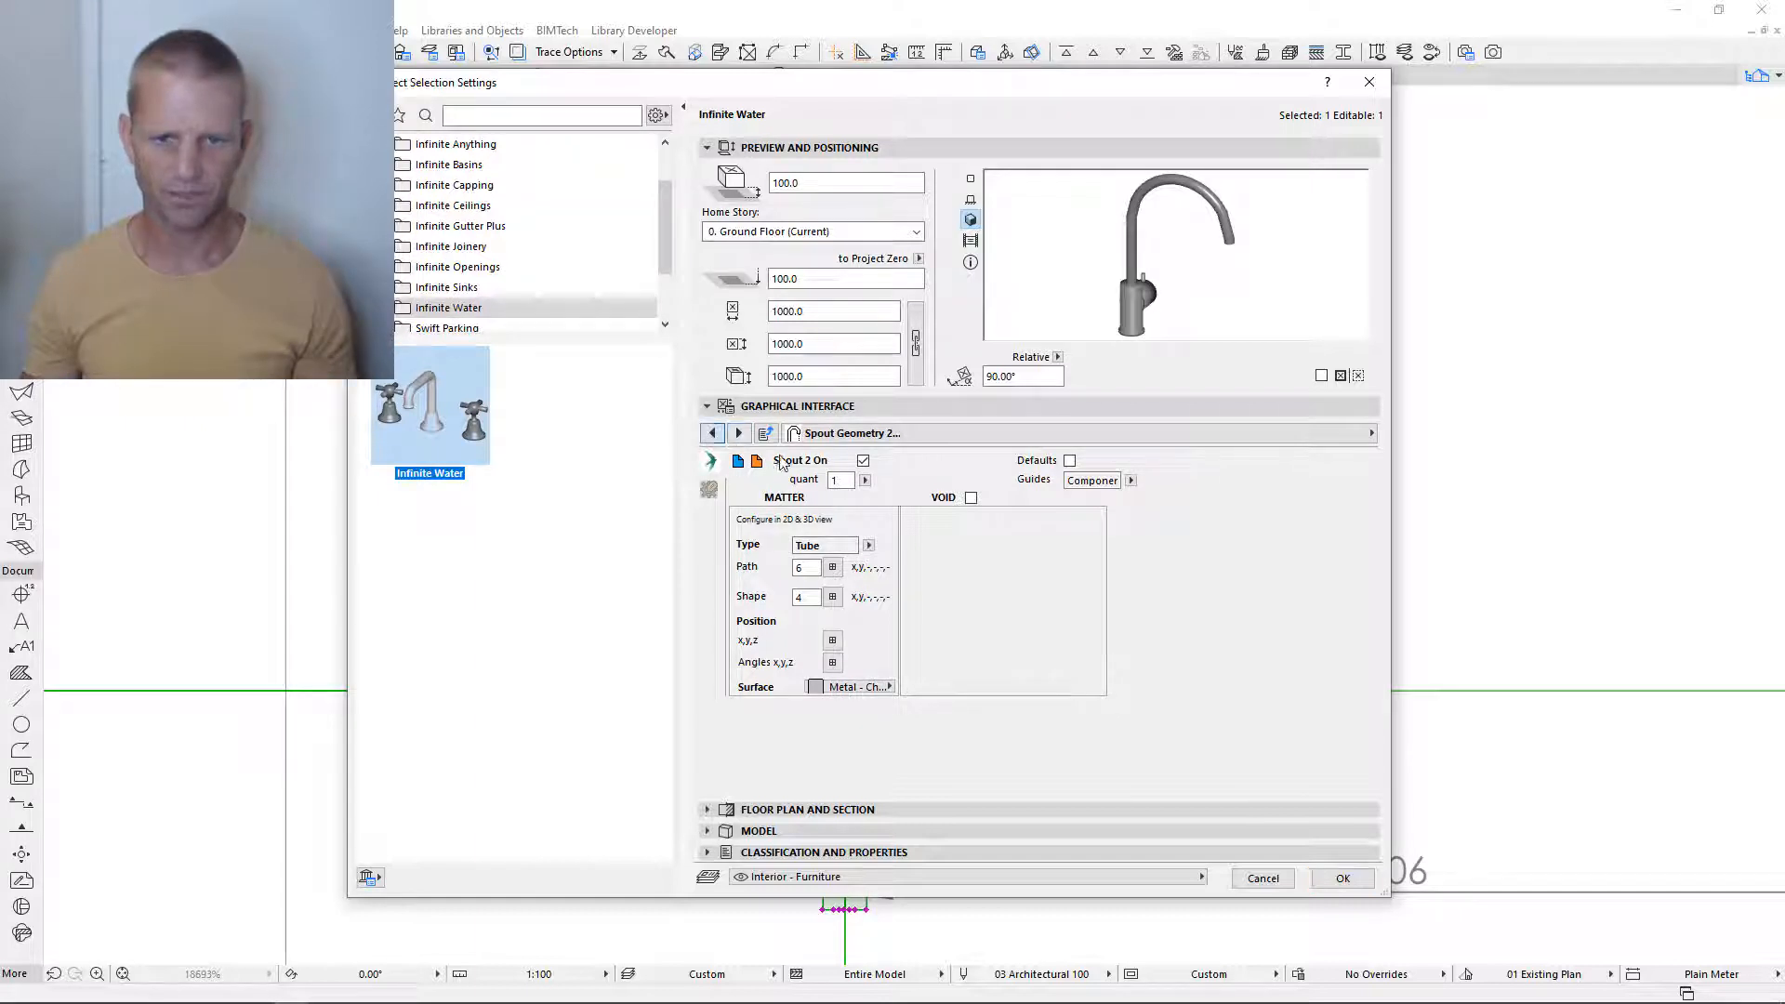
left_click(832, 663)
left_click(1059, 527)
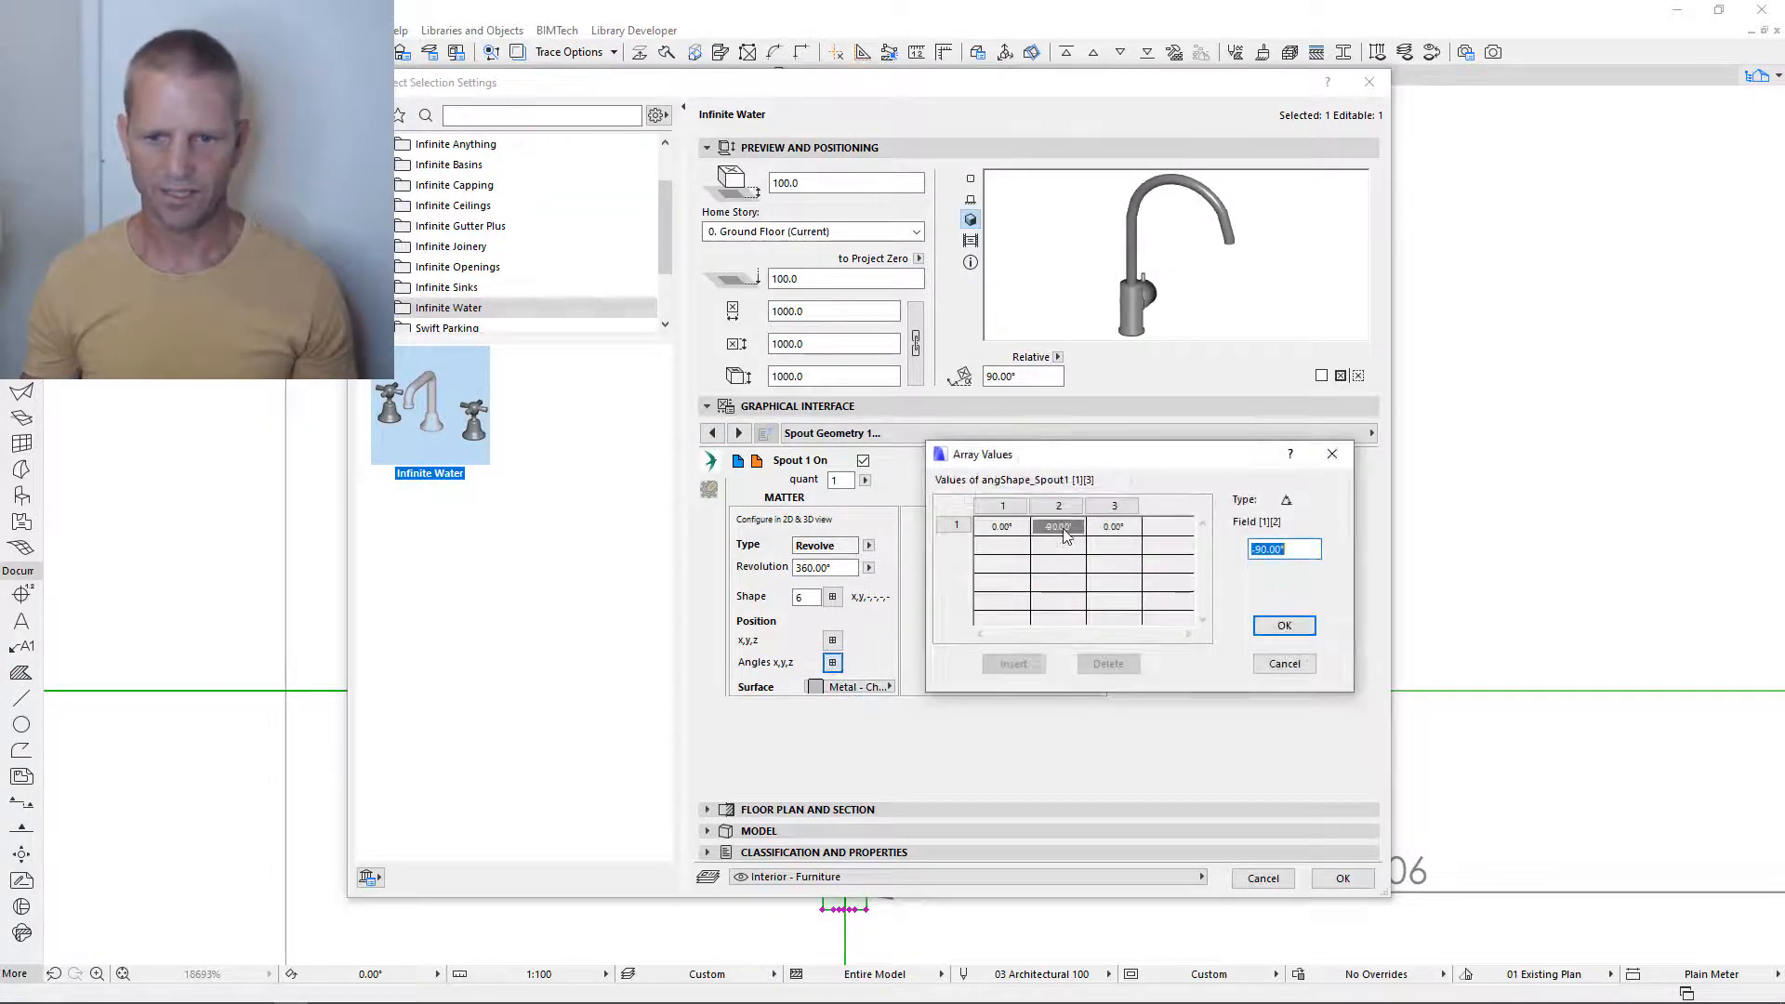
type("0")
key("Tab")
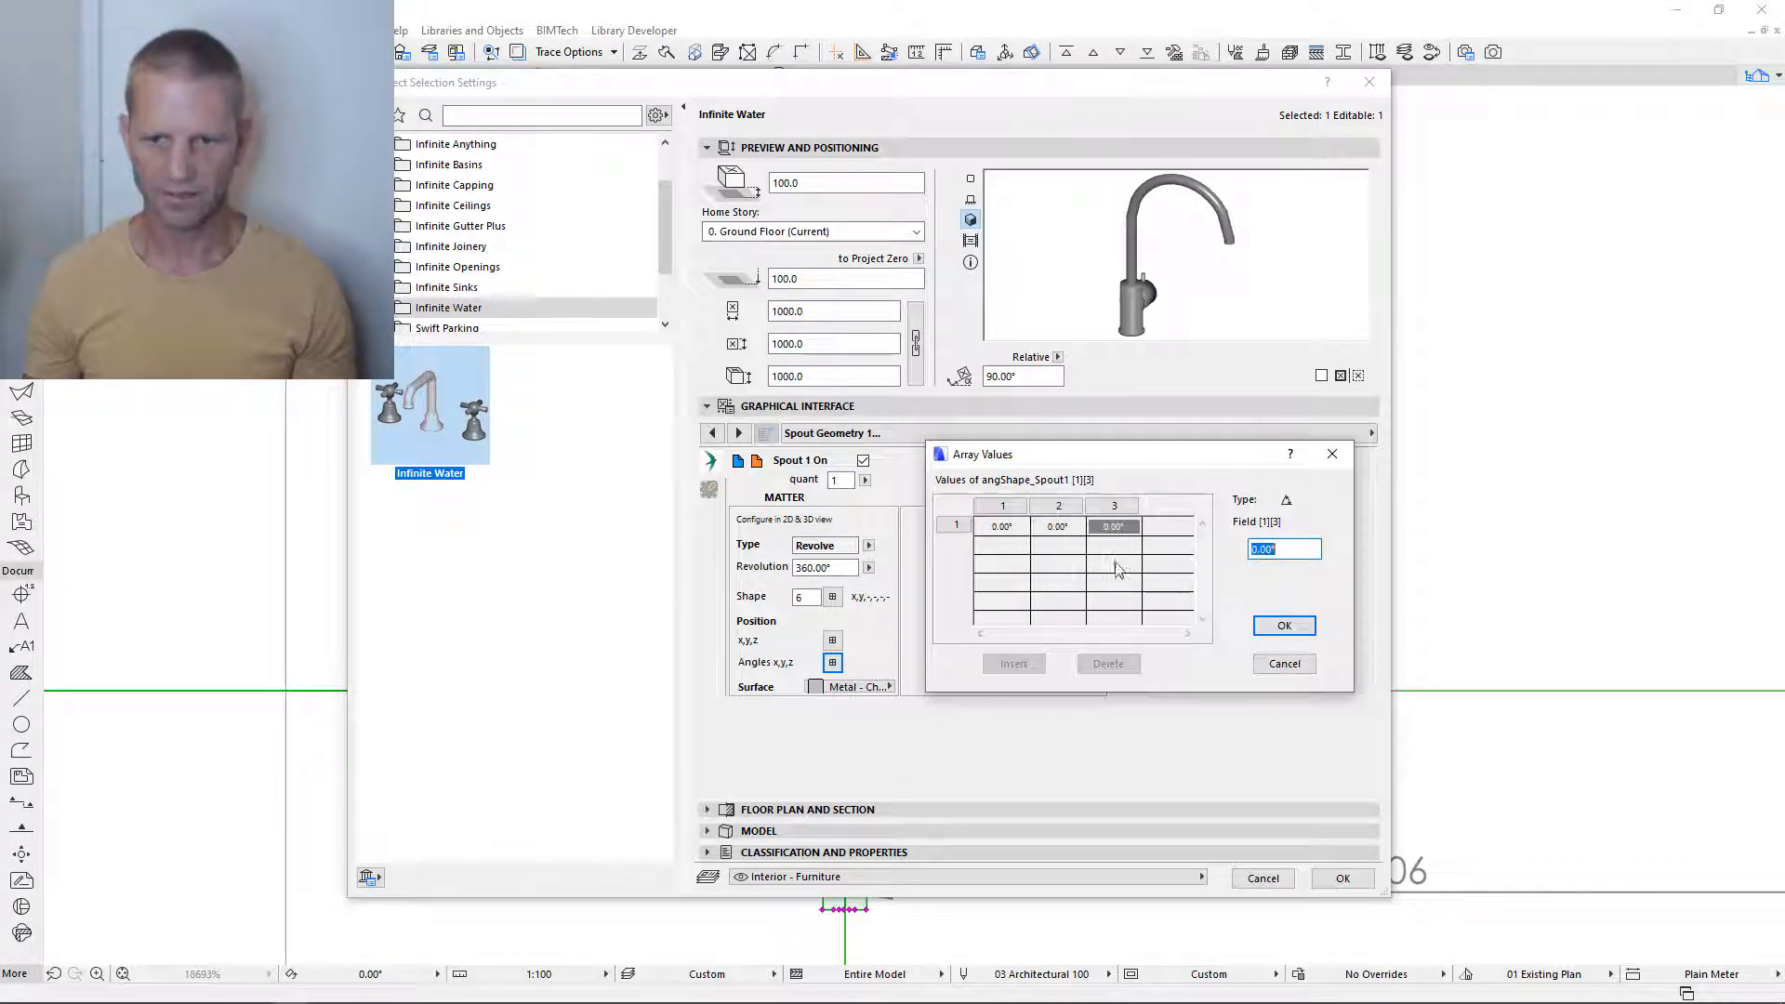
left_click(1270, 624)
left_click(1331, 878)
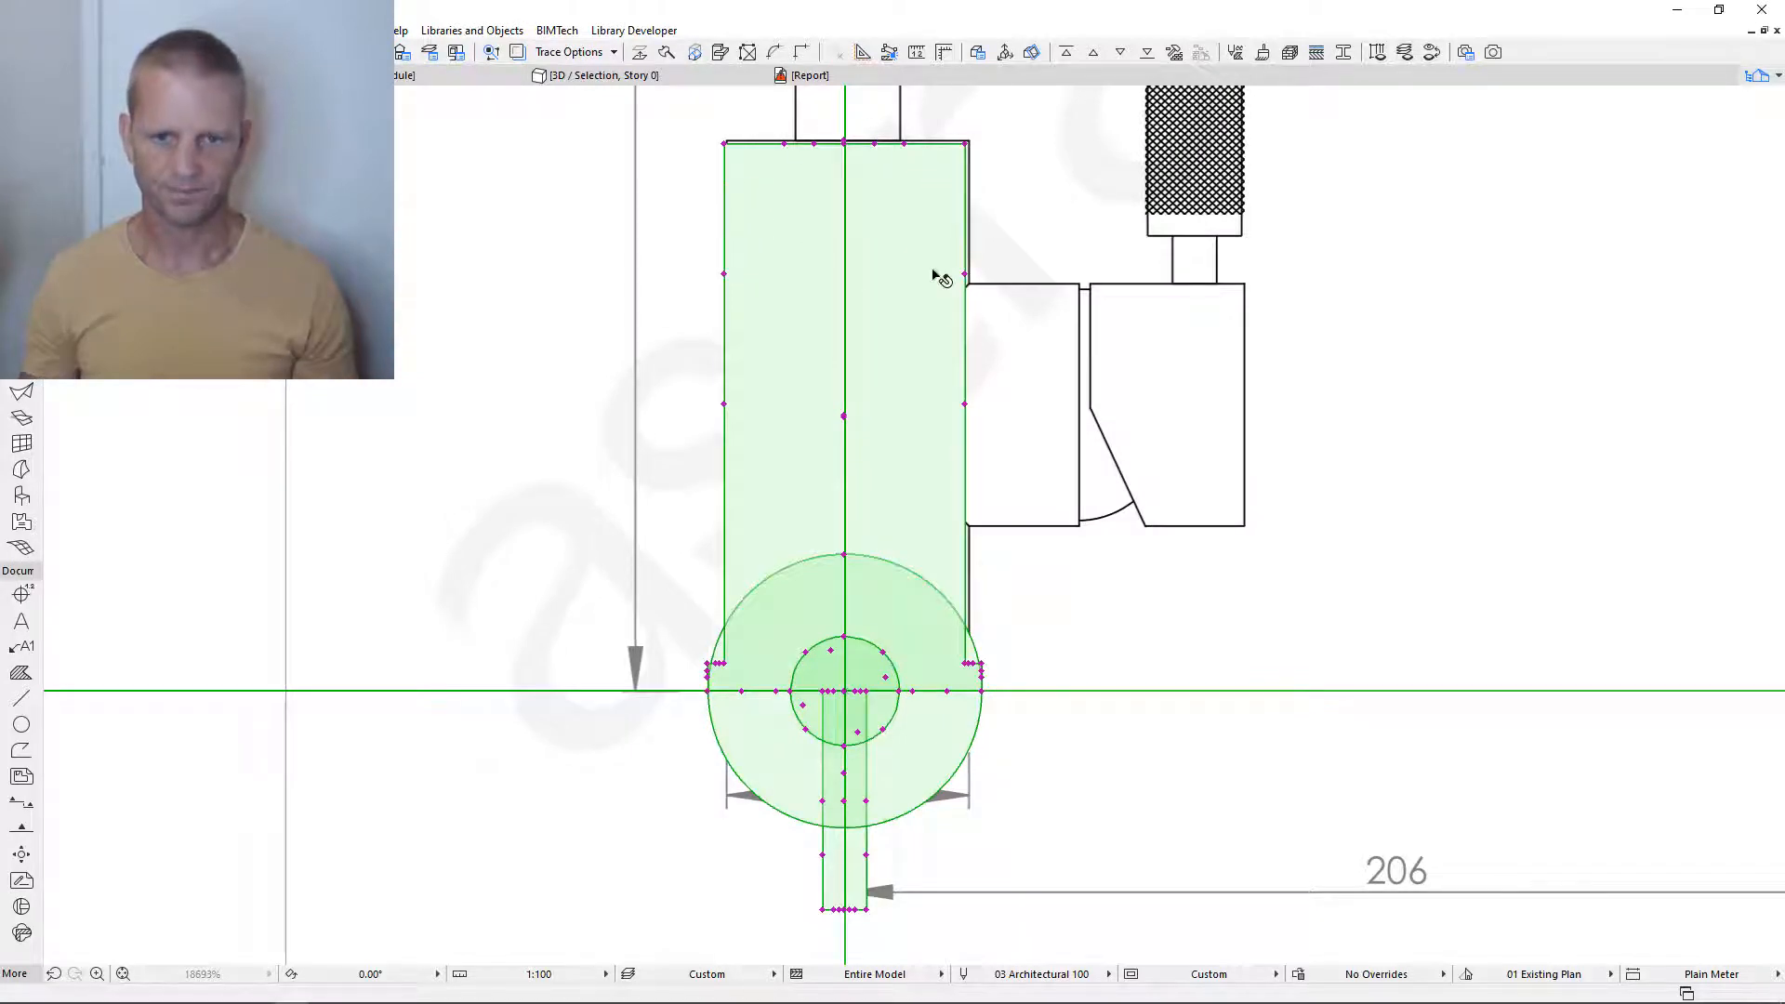
- Remove the base flange from the mixer body's revolve profile by merging its two stepped nodes into the lower outer corner
scroll(738, 177, "up", 4)
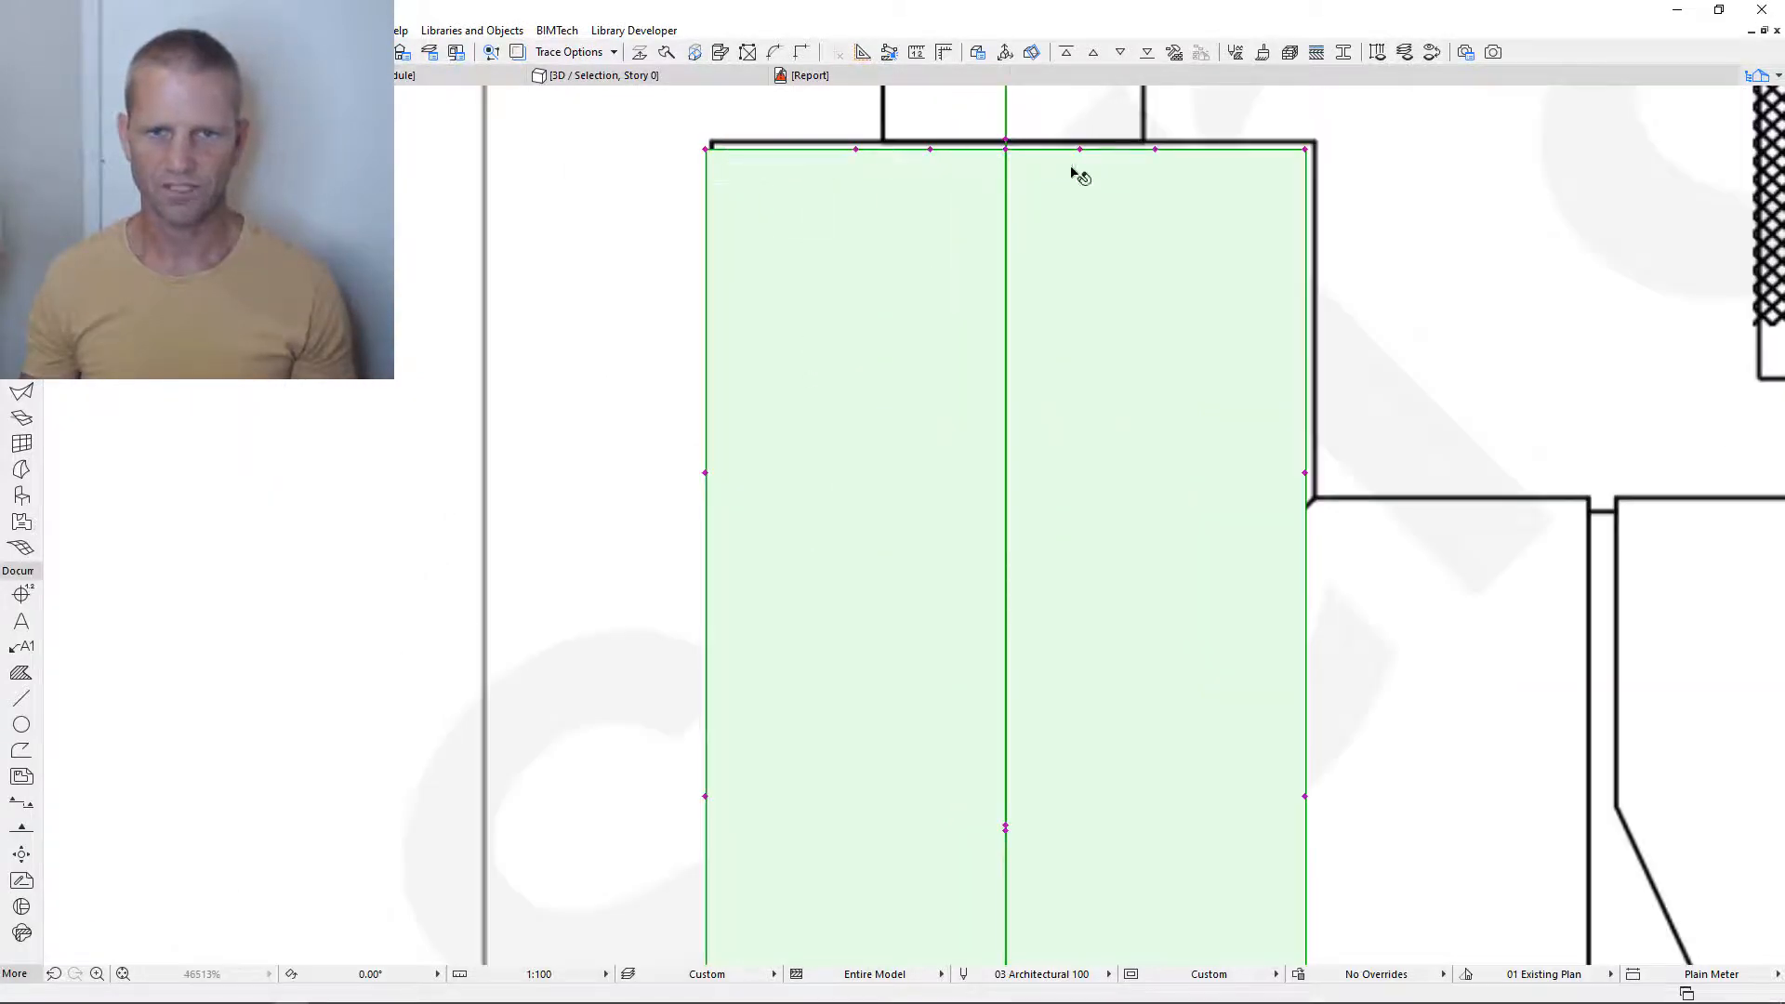
scroll(1008, 199, "down", 2)
scroll(1008, 199, "down", 3)
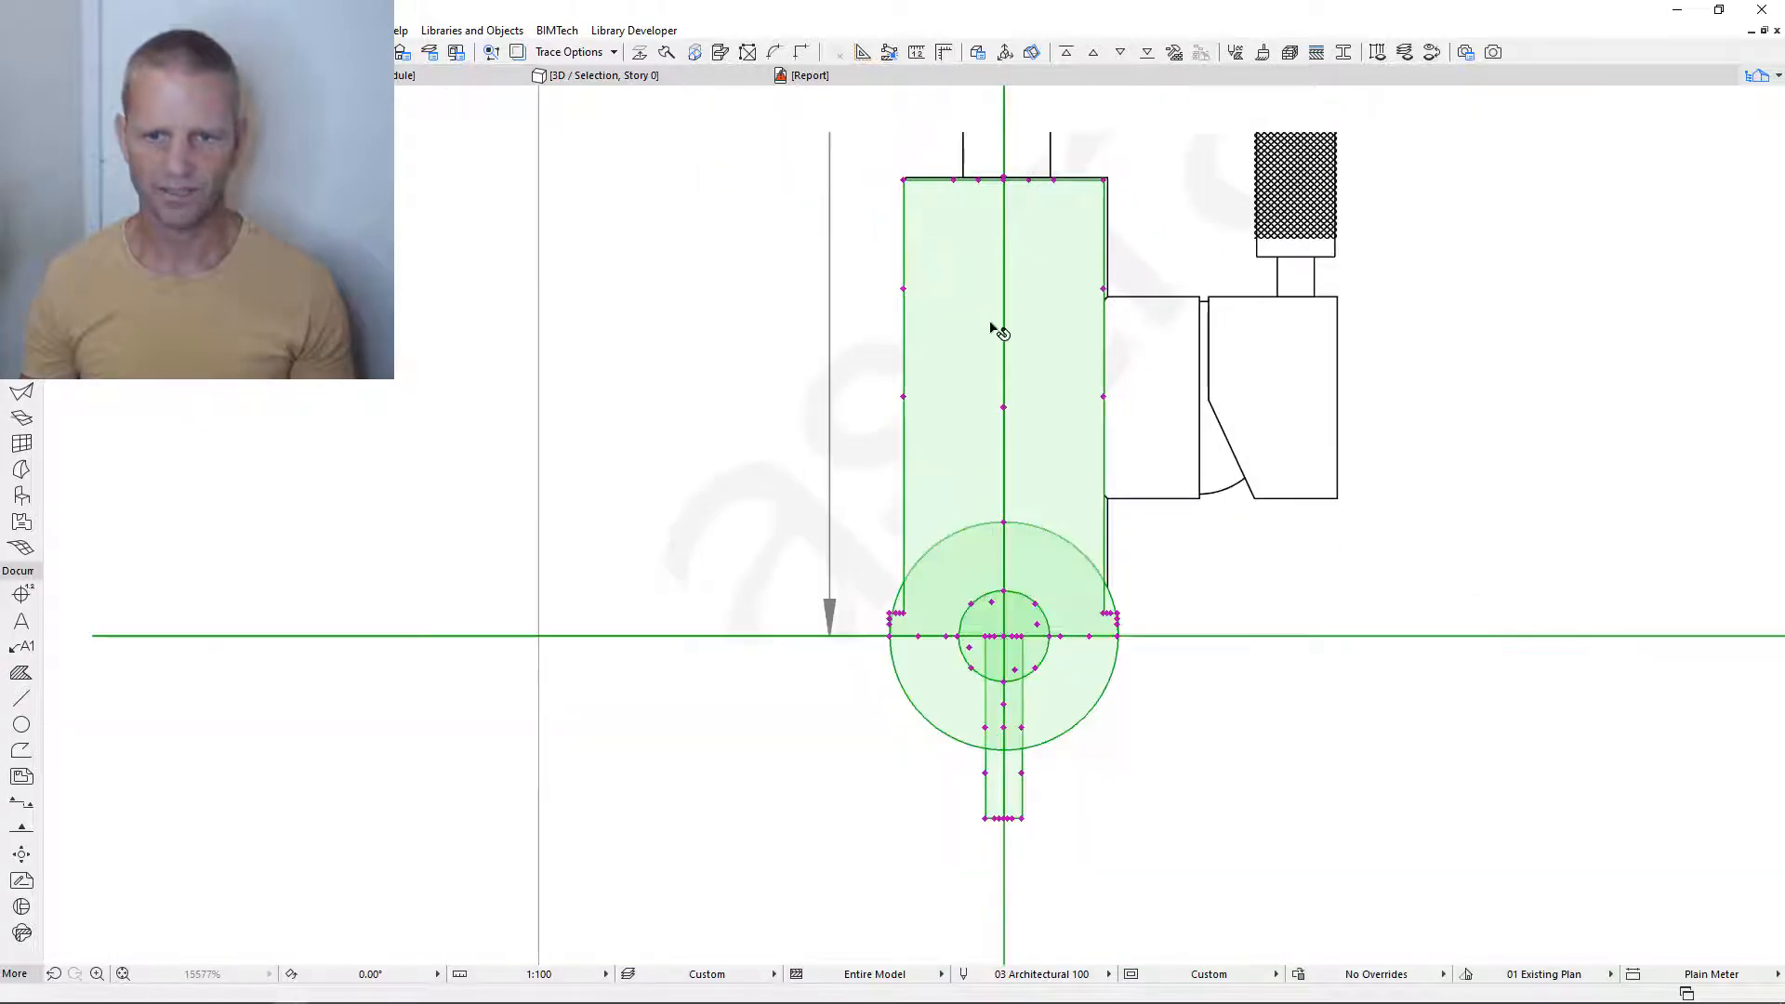
scroll(1062, 606, "up", 5)
scroll(1013, 640, "down", 4)
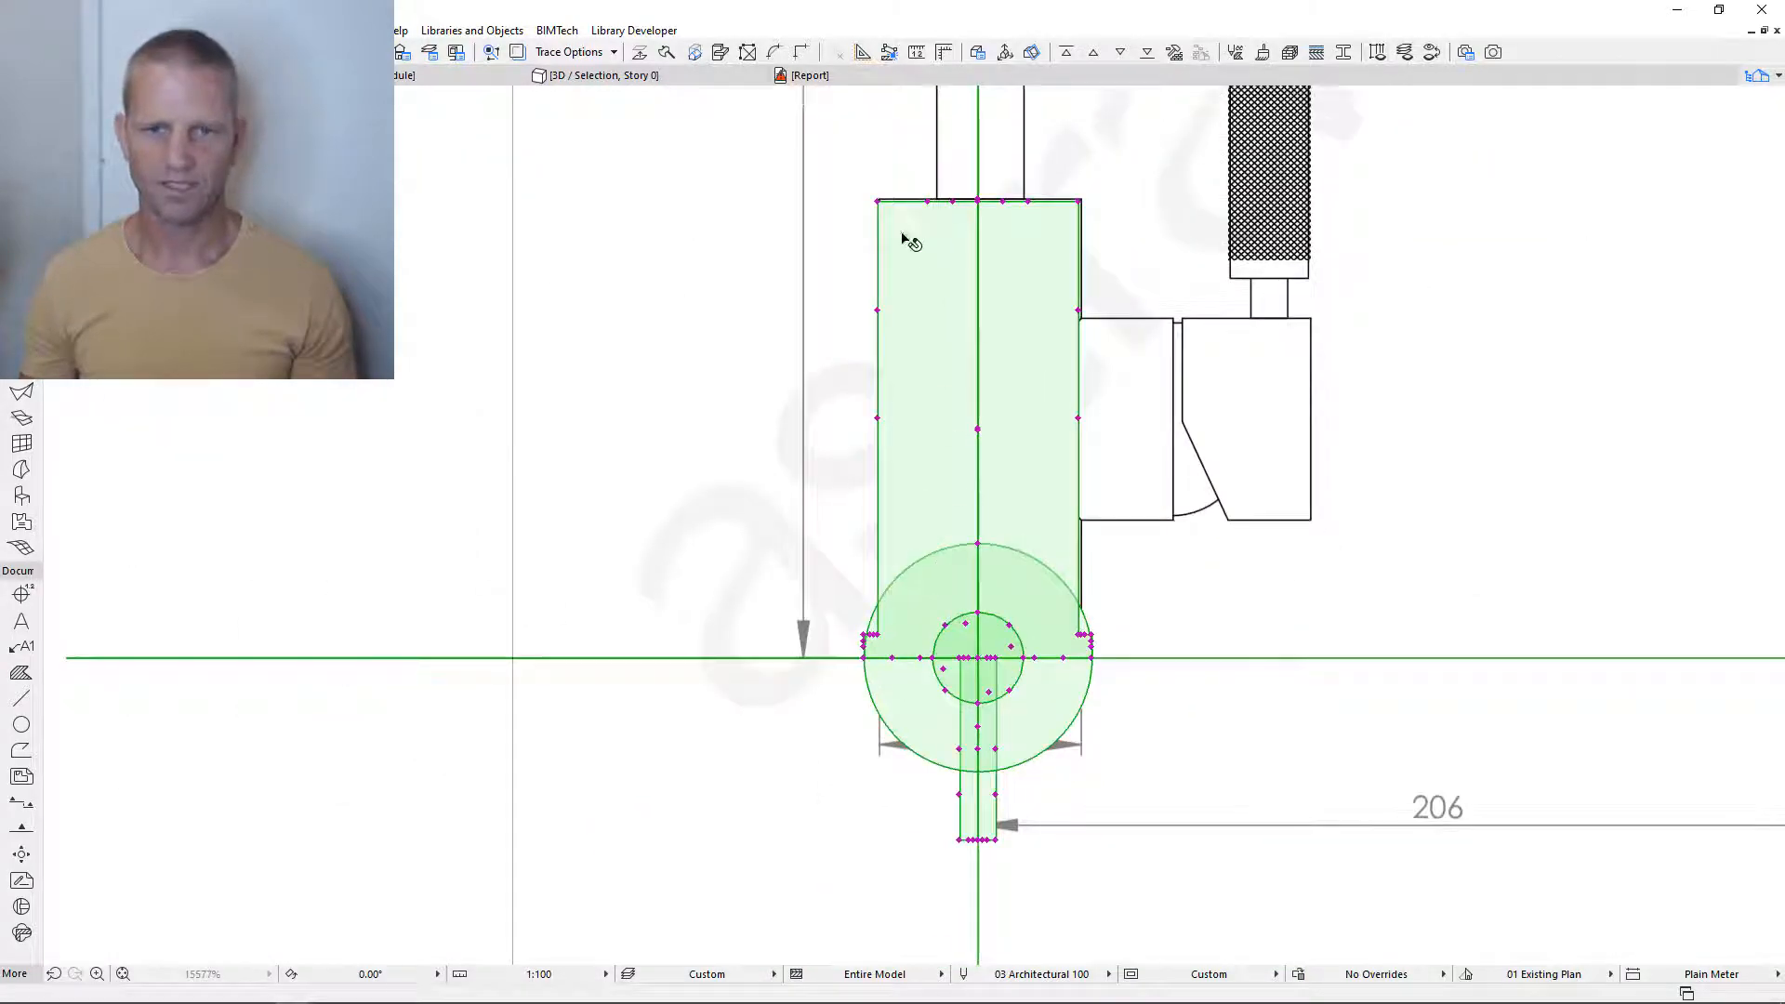
scroll(920, 692, "up", 6)
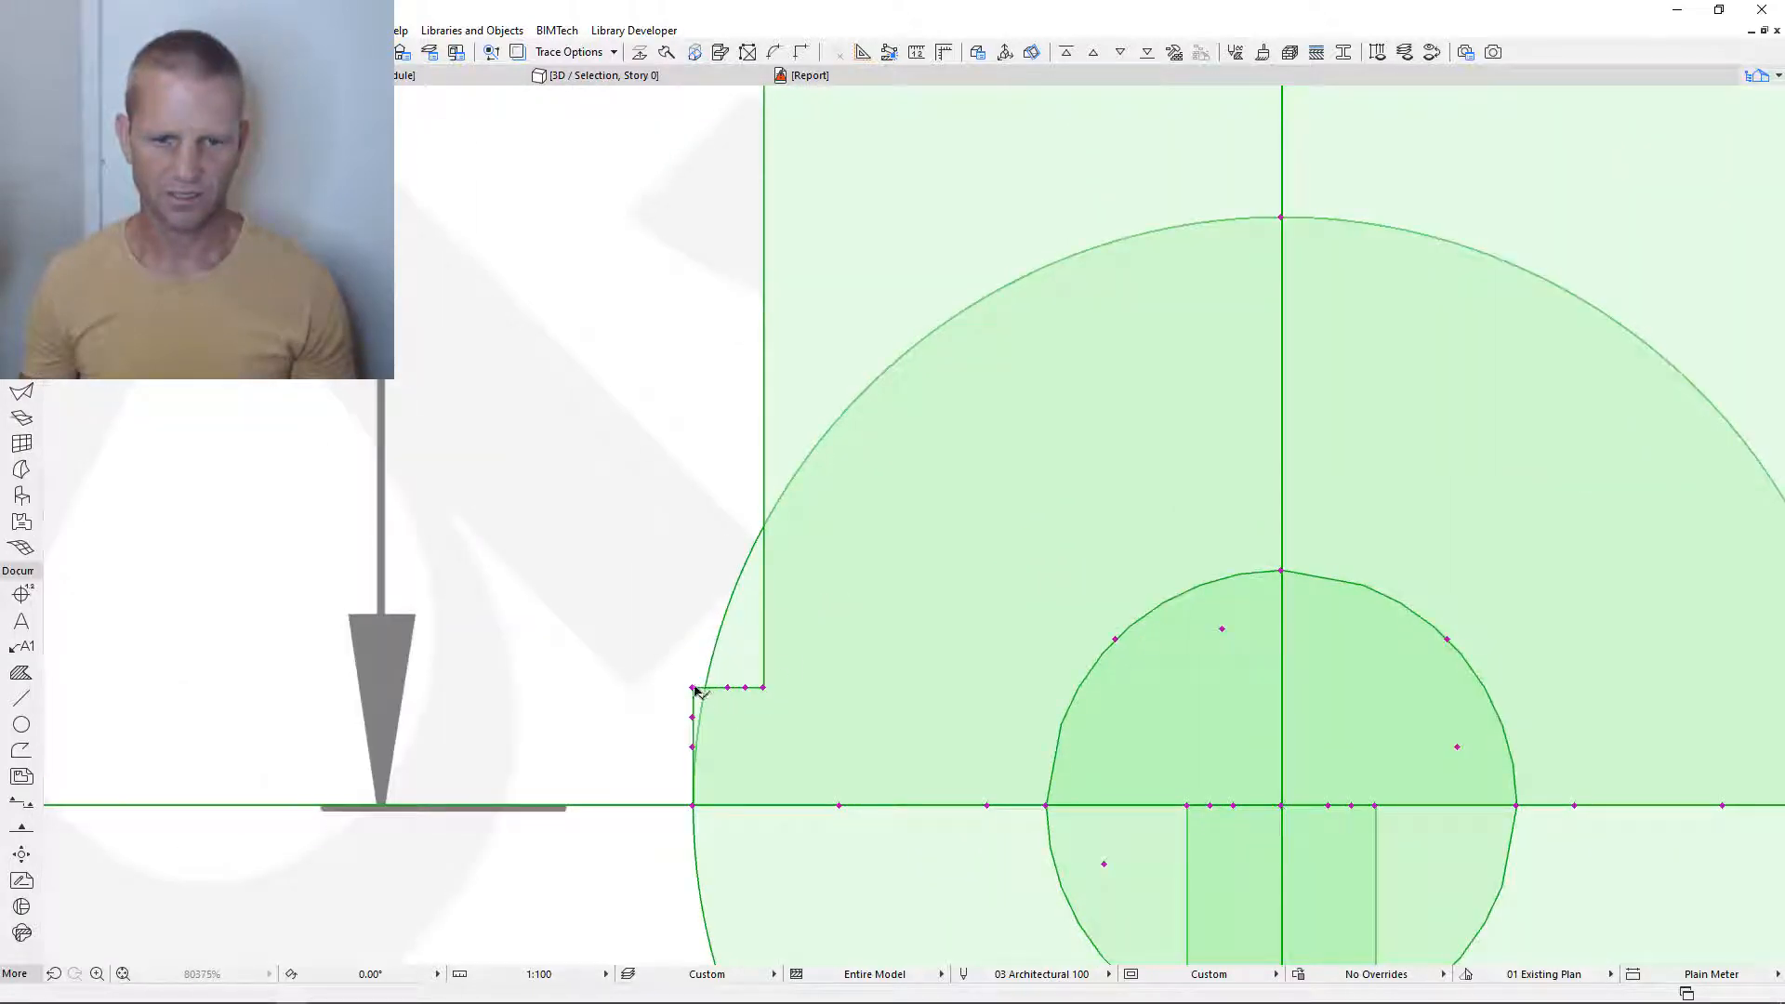
left_click(693, 688)
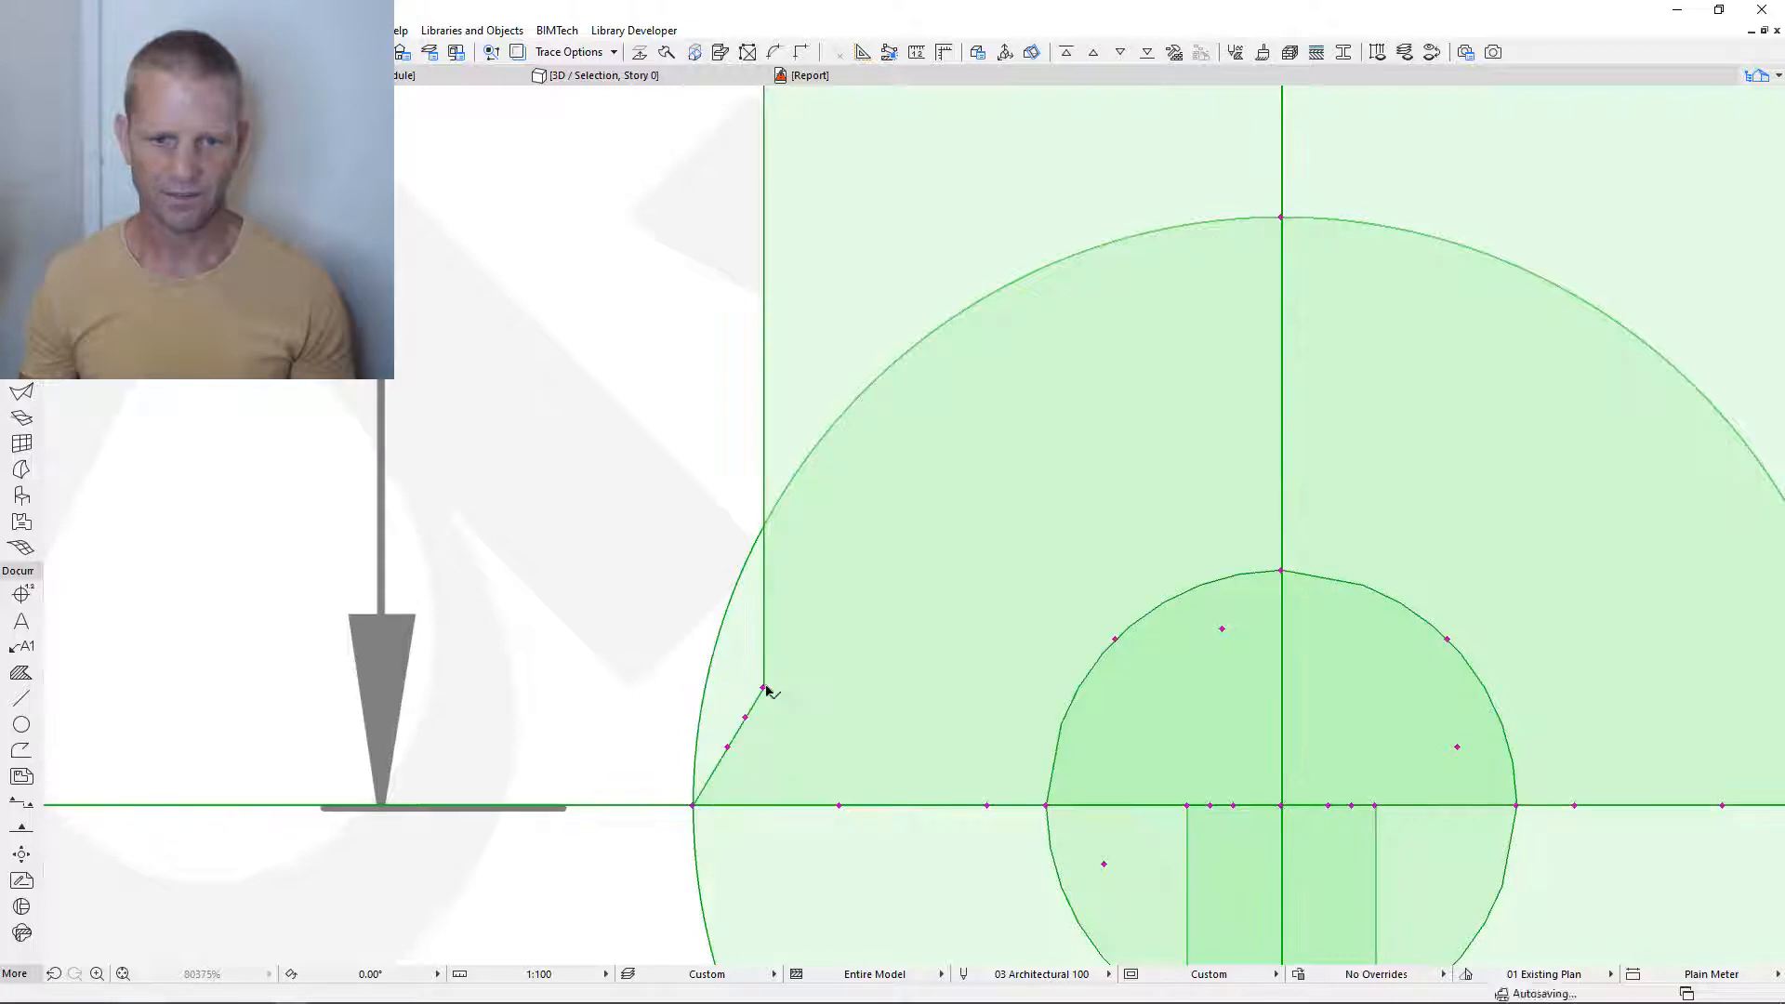
left_click(694, 805)
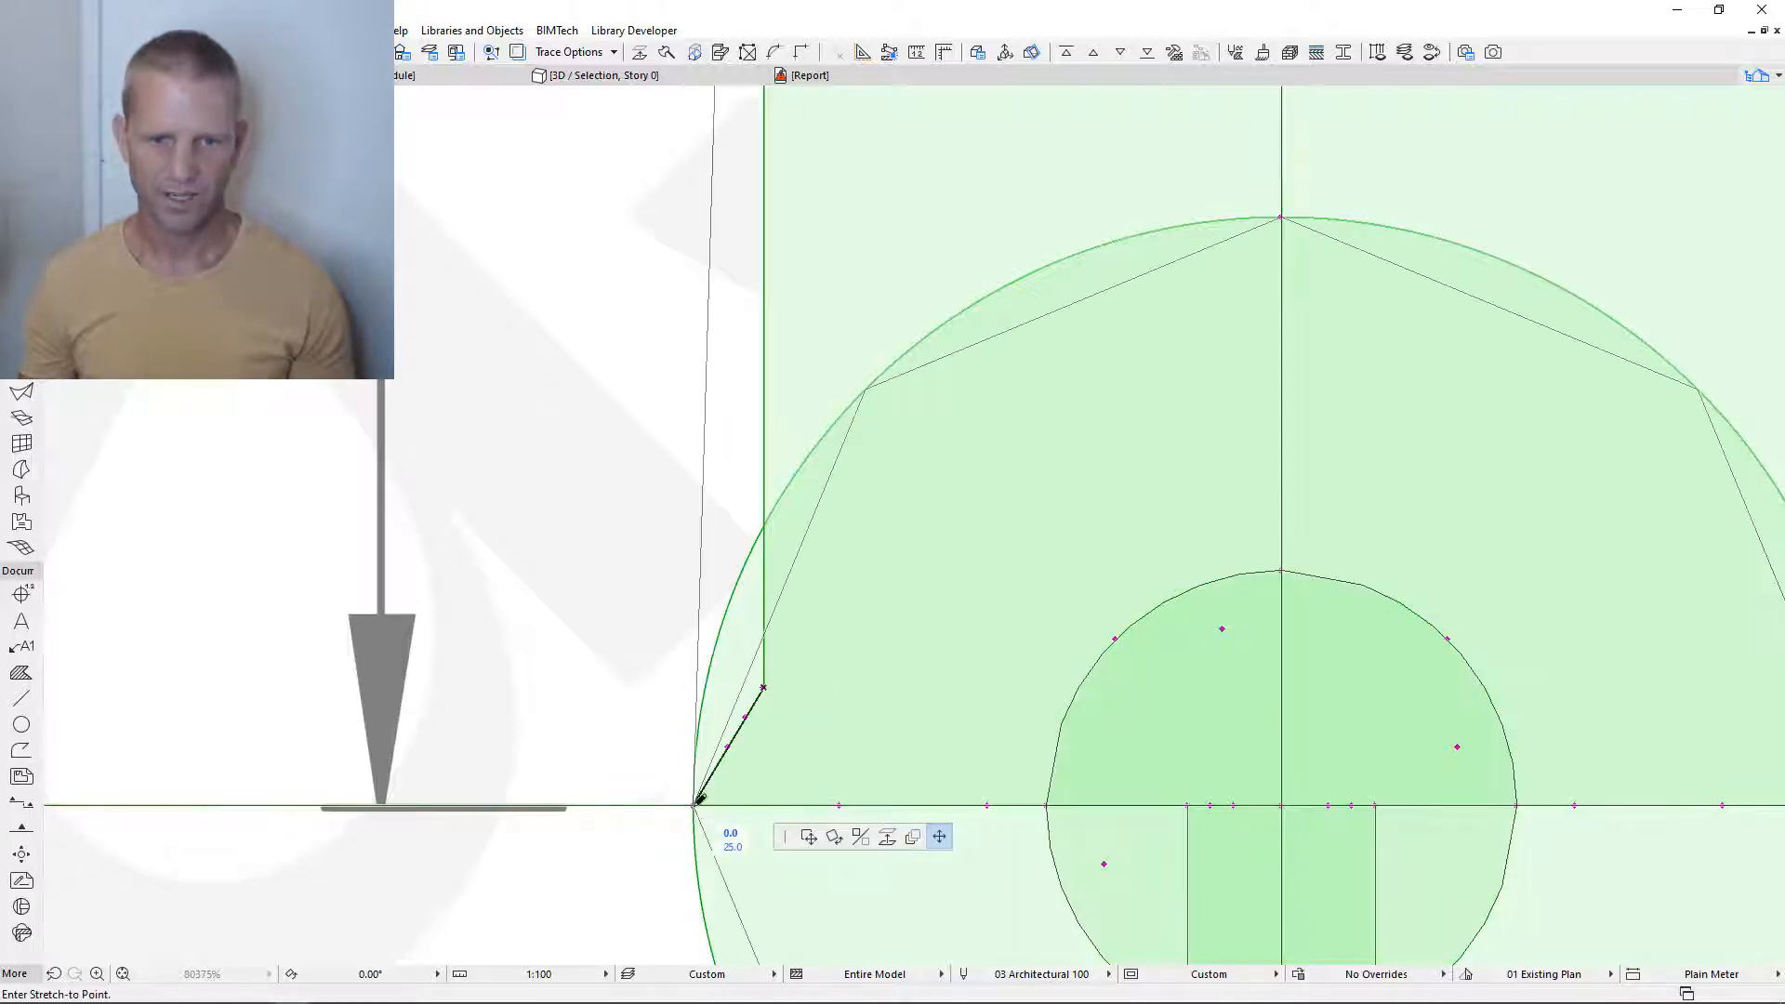
left_click(700, 800)
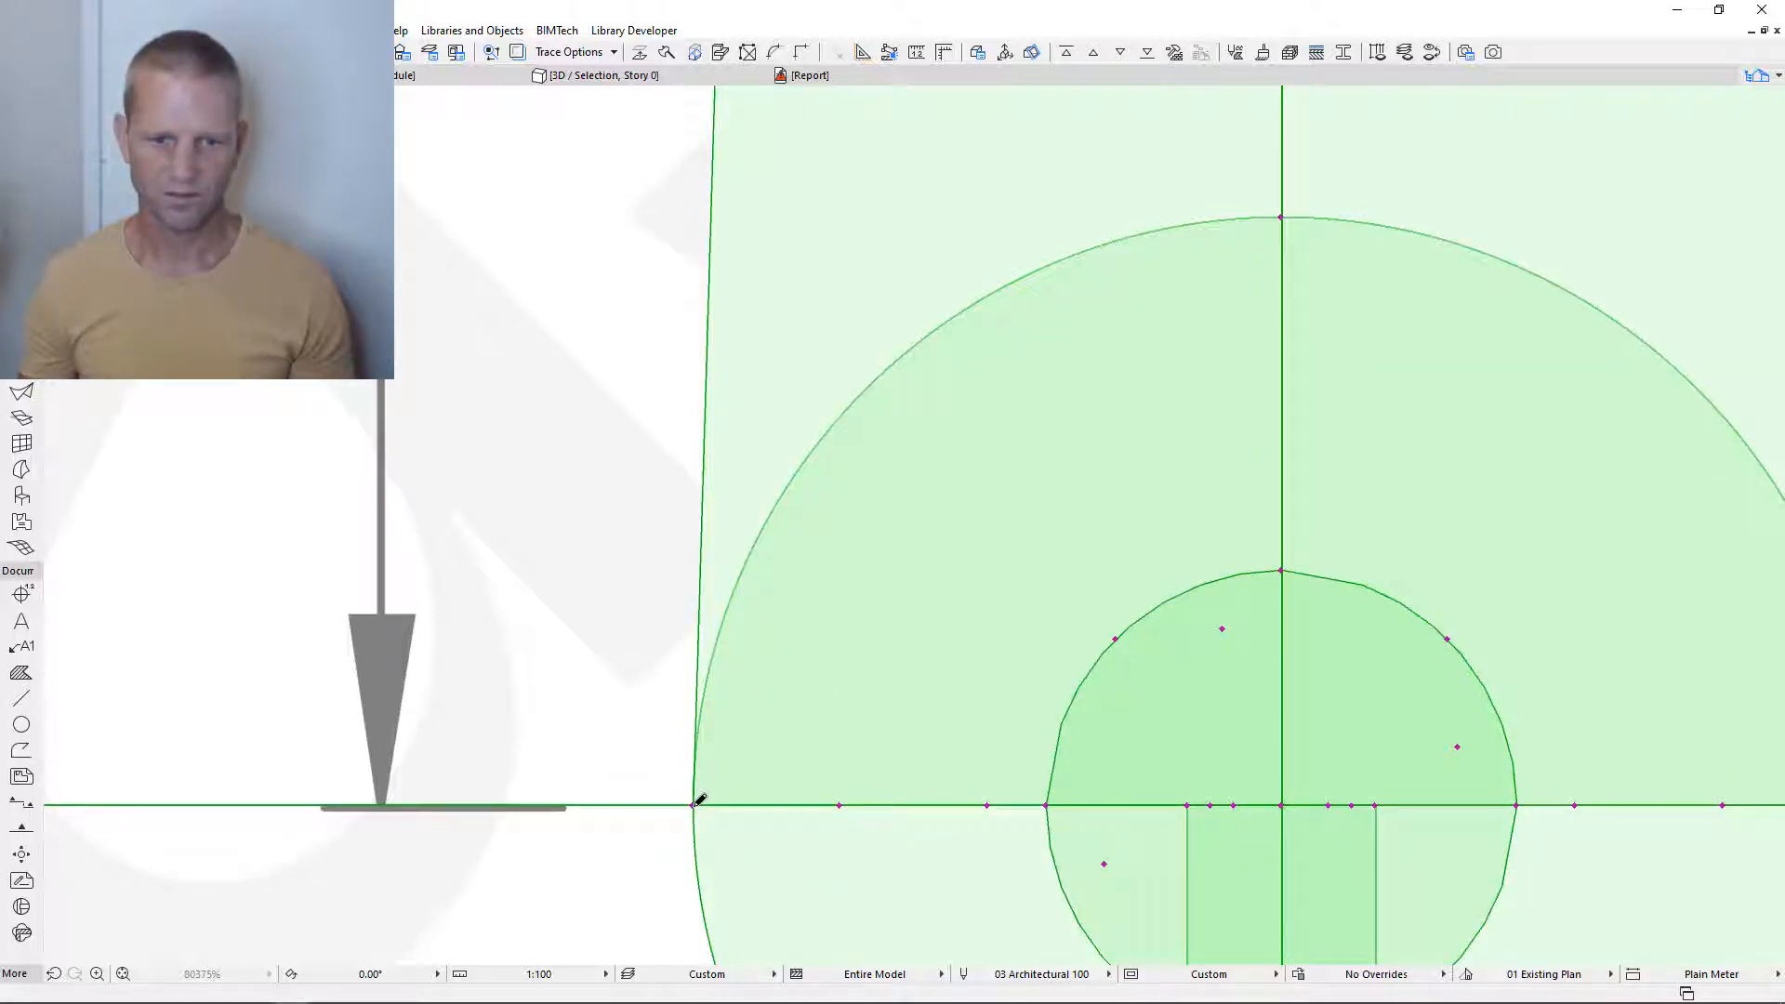
- Move the body profile's lower outer corner in to a 22 mm radius and align it with the horizontal baseline
left_click(694, 805)
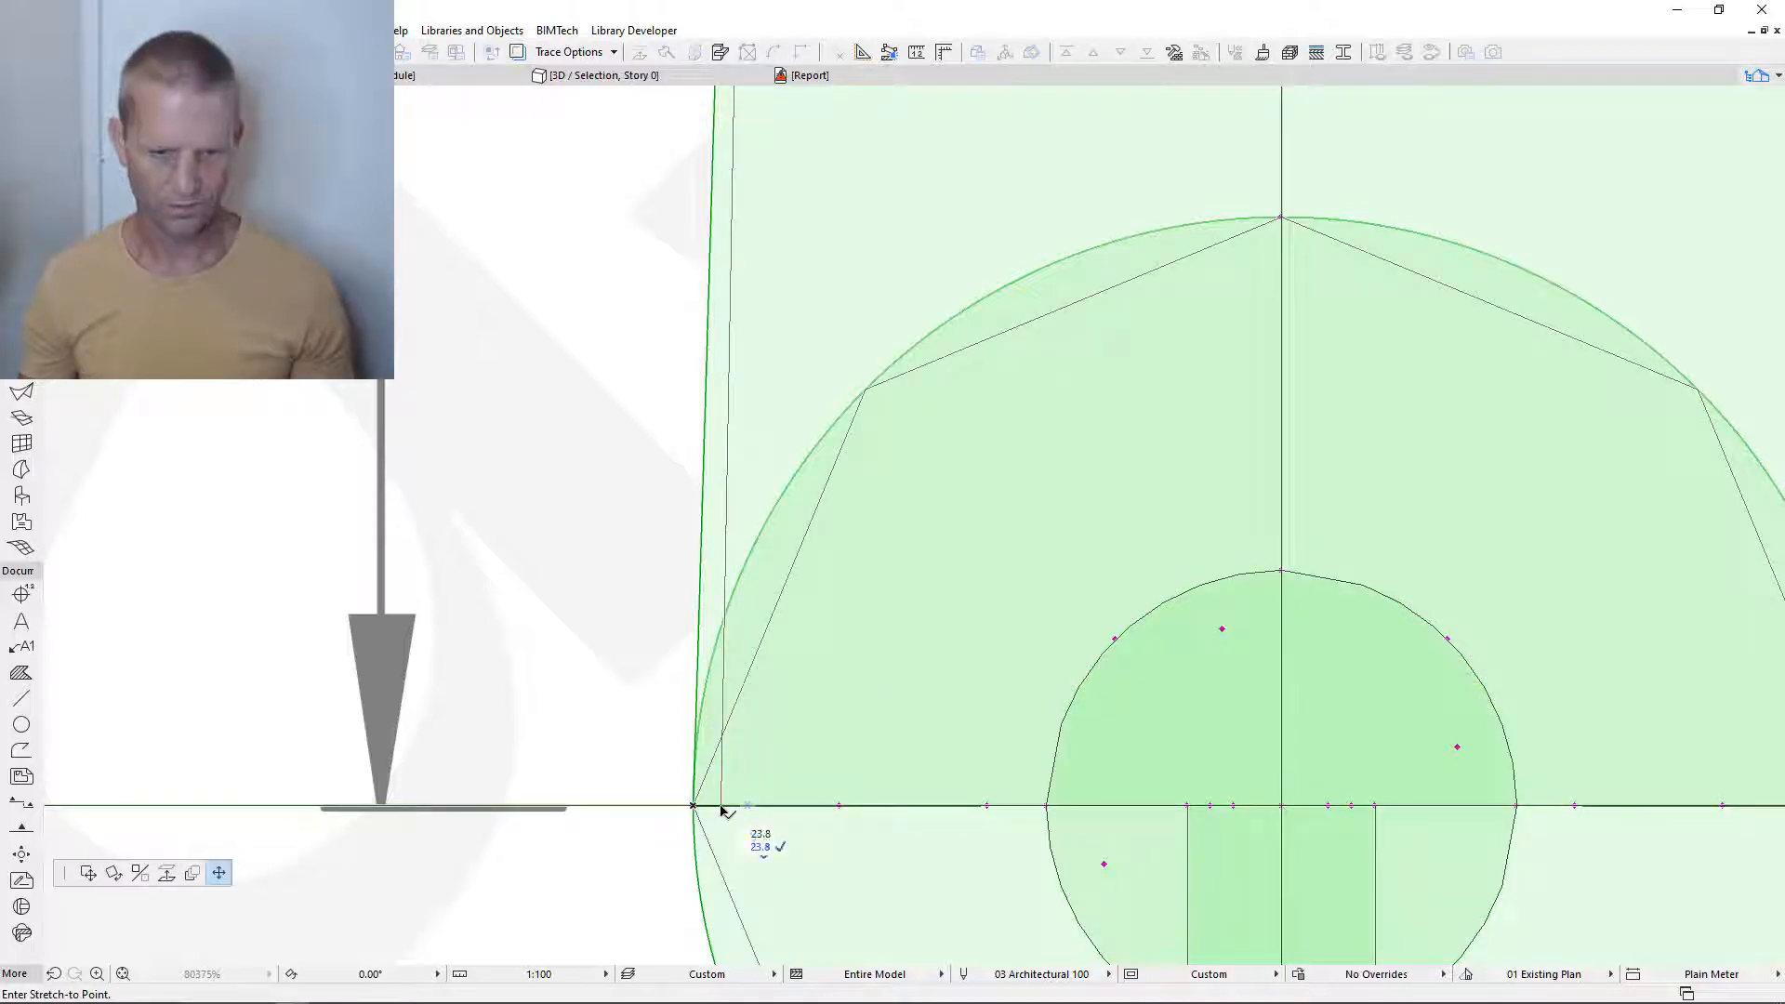
type("22")
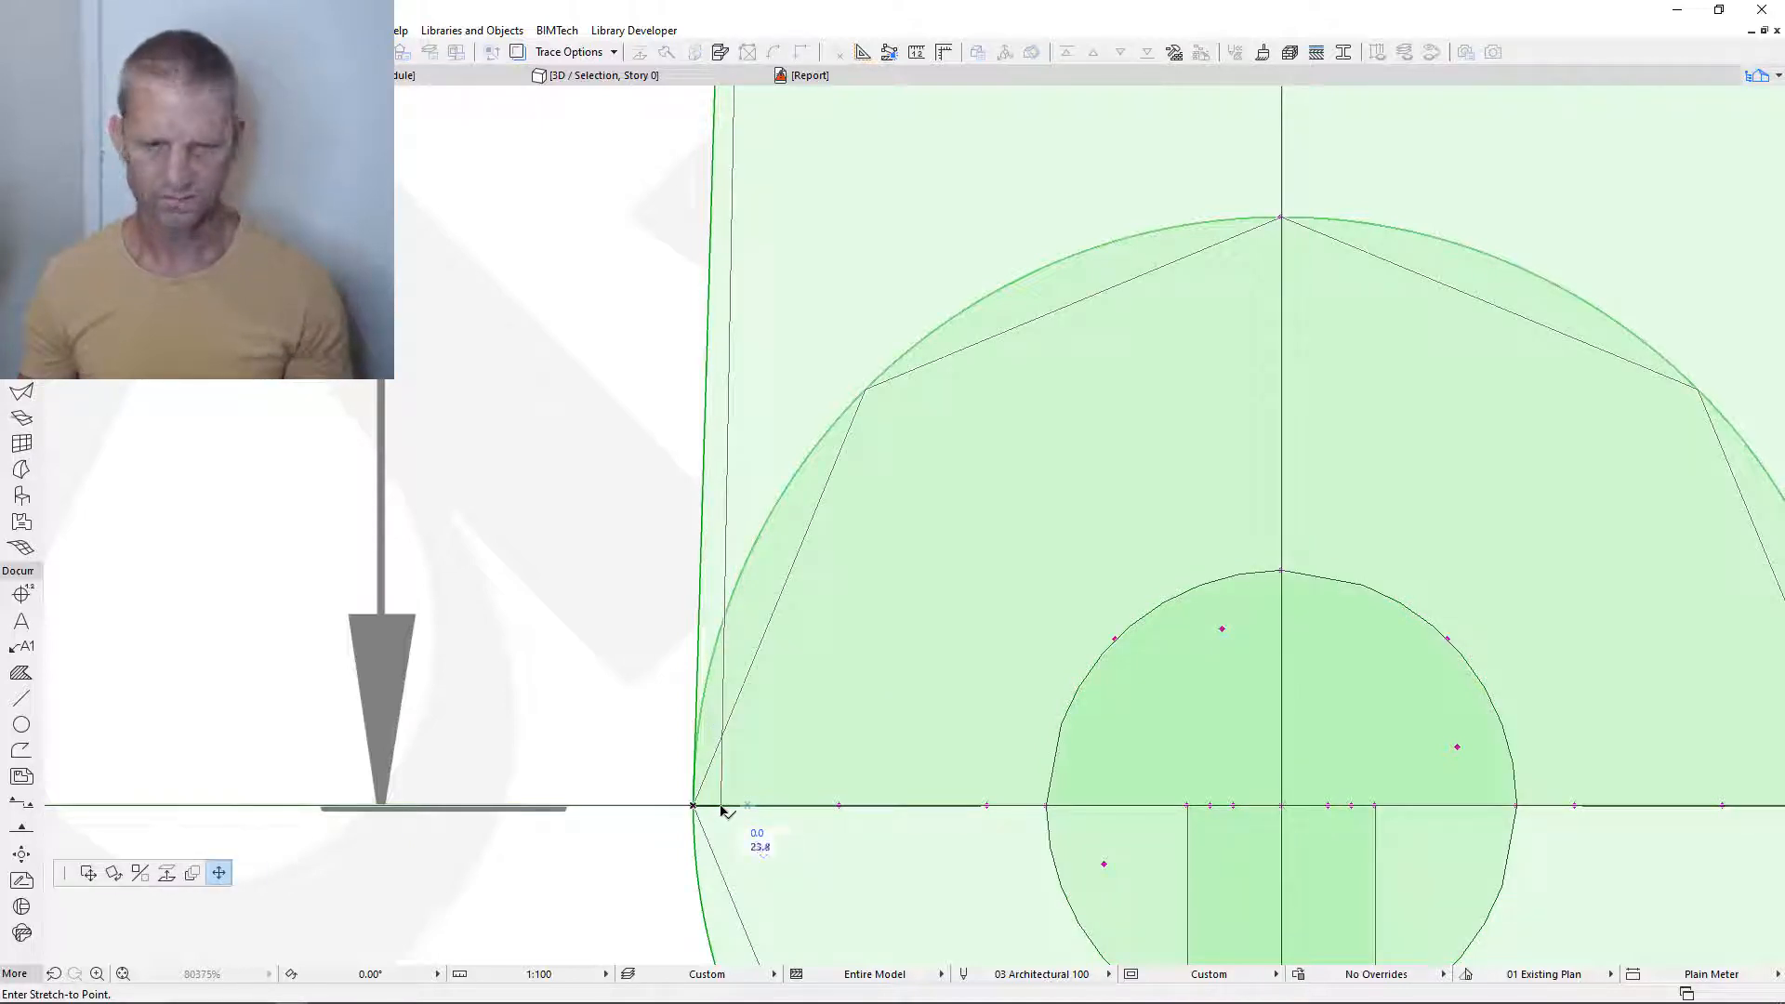
scroll(810, 638, "down", 5)
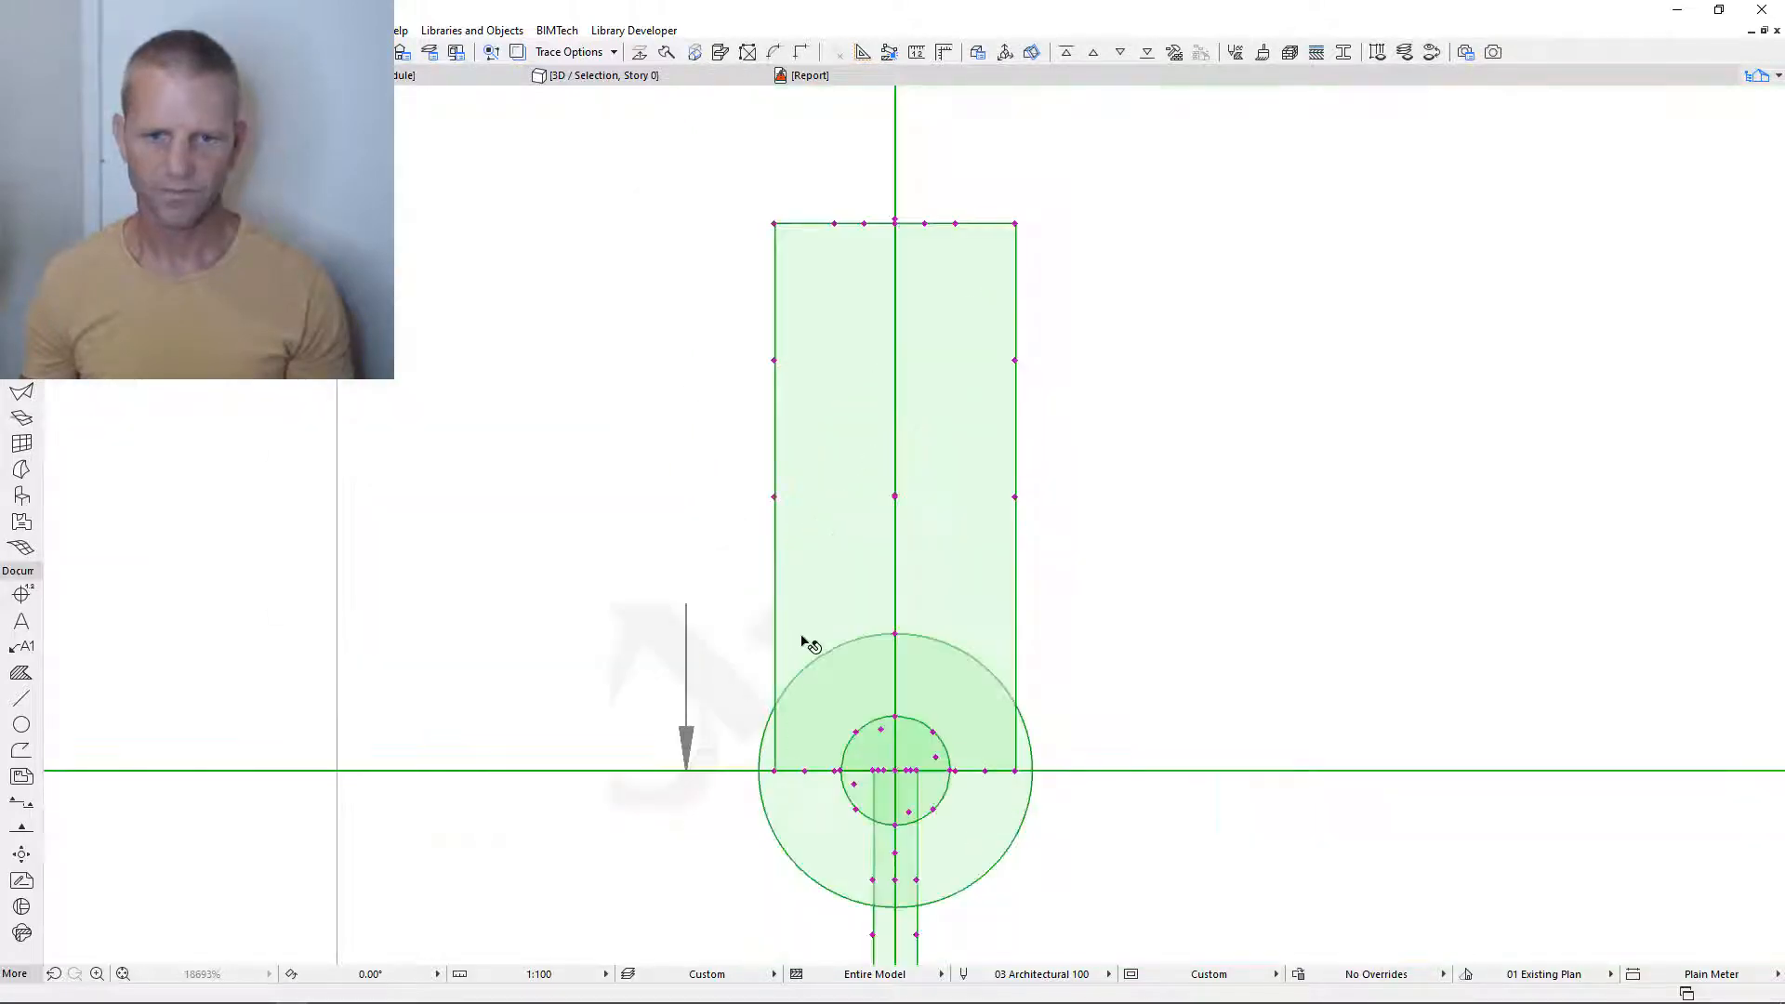
scroll(781, 781, "up", 4)
scroll(786, 772, "up", 3)
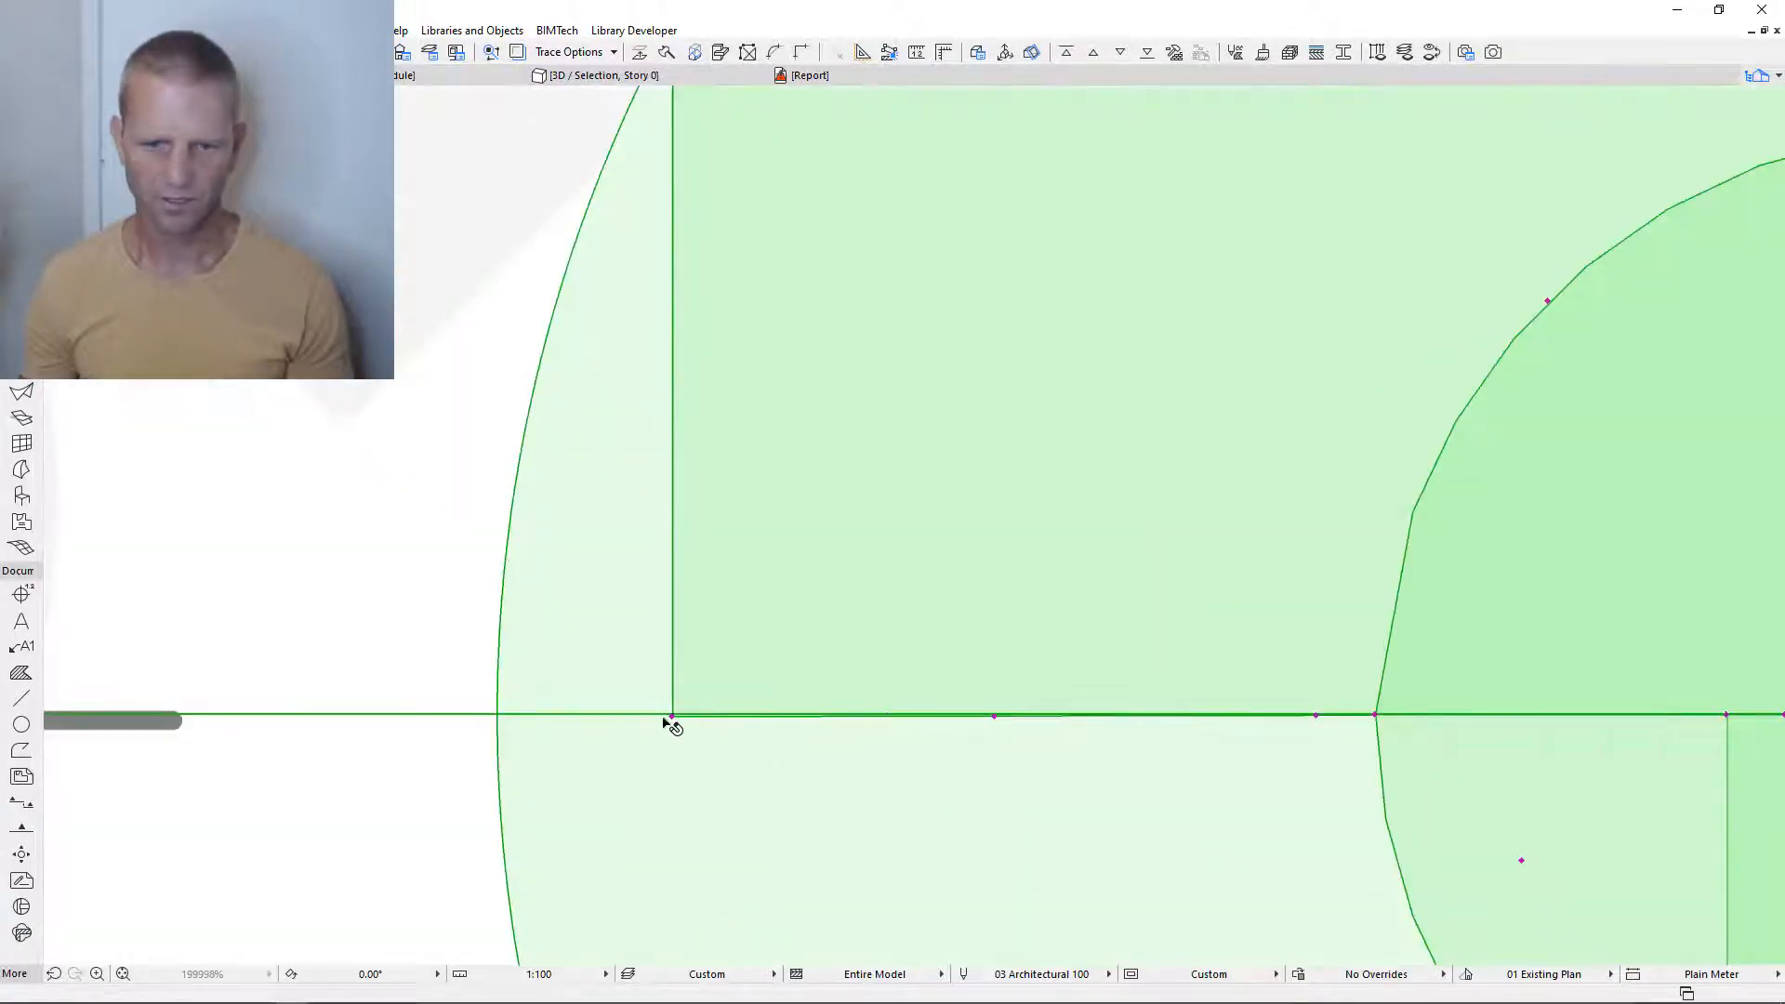
scroll(678, 729, "up", 3)
left_click(704, 720)
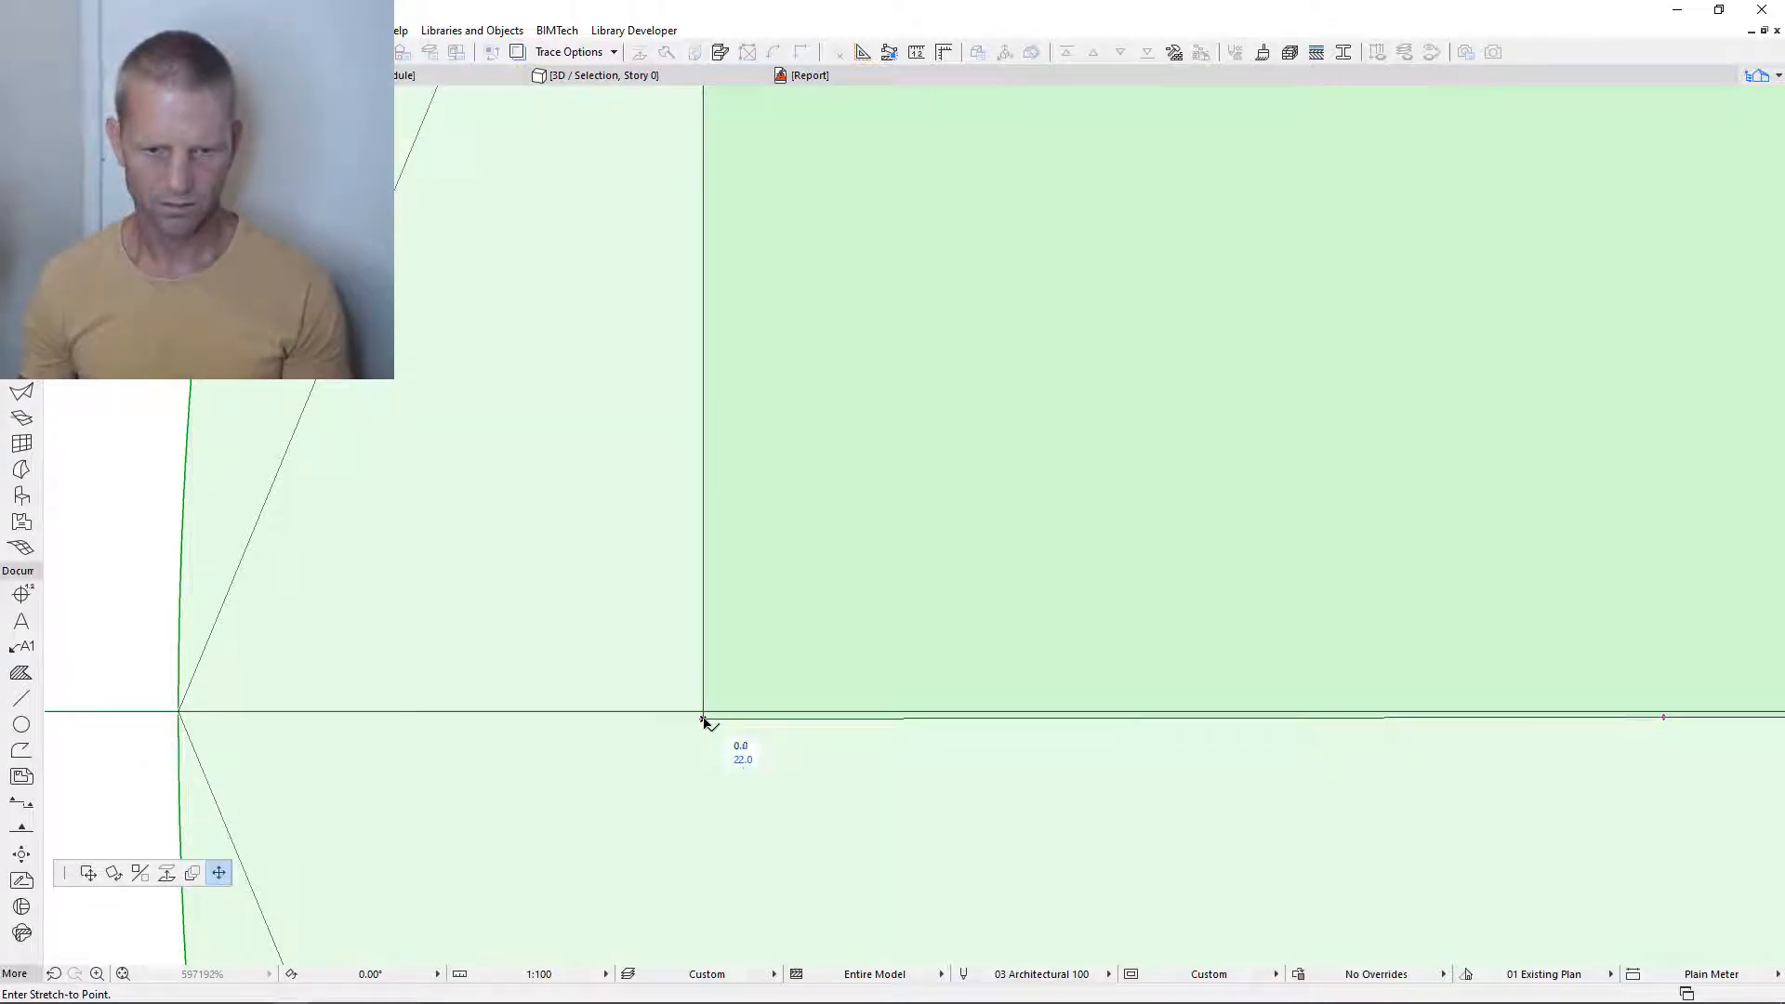
left_click(704, 714)
- Nudge the body profile's upper outer corner towards the top corner of the body in the drawing
scroll(708, 715, "down", 9)
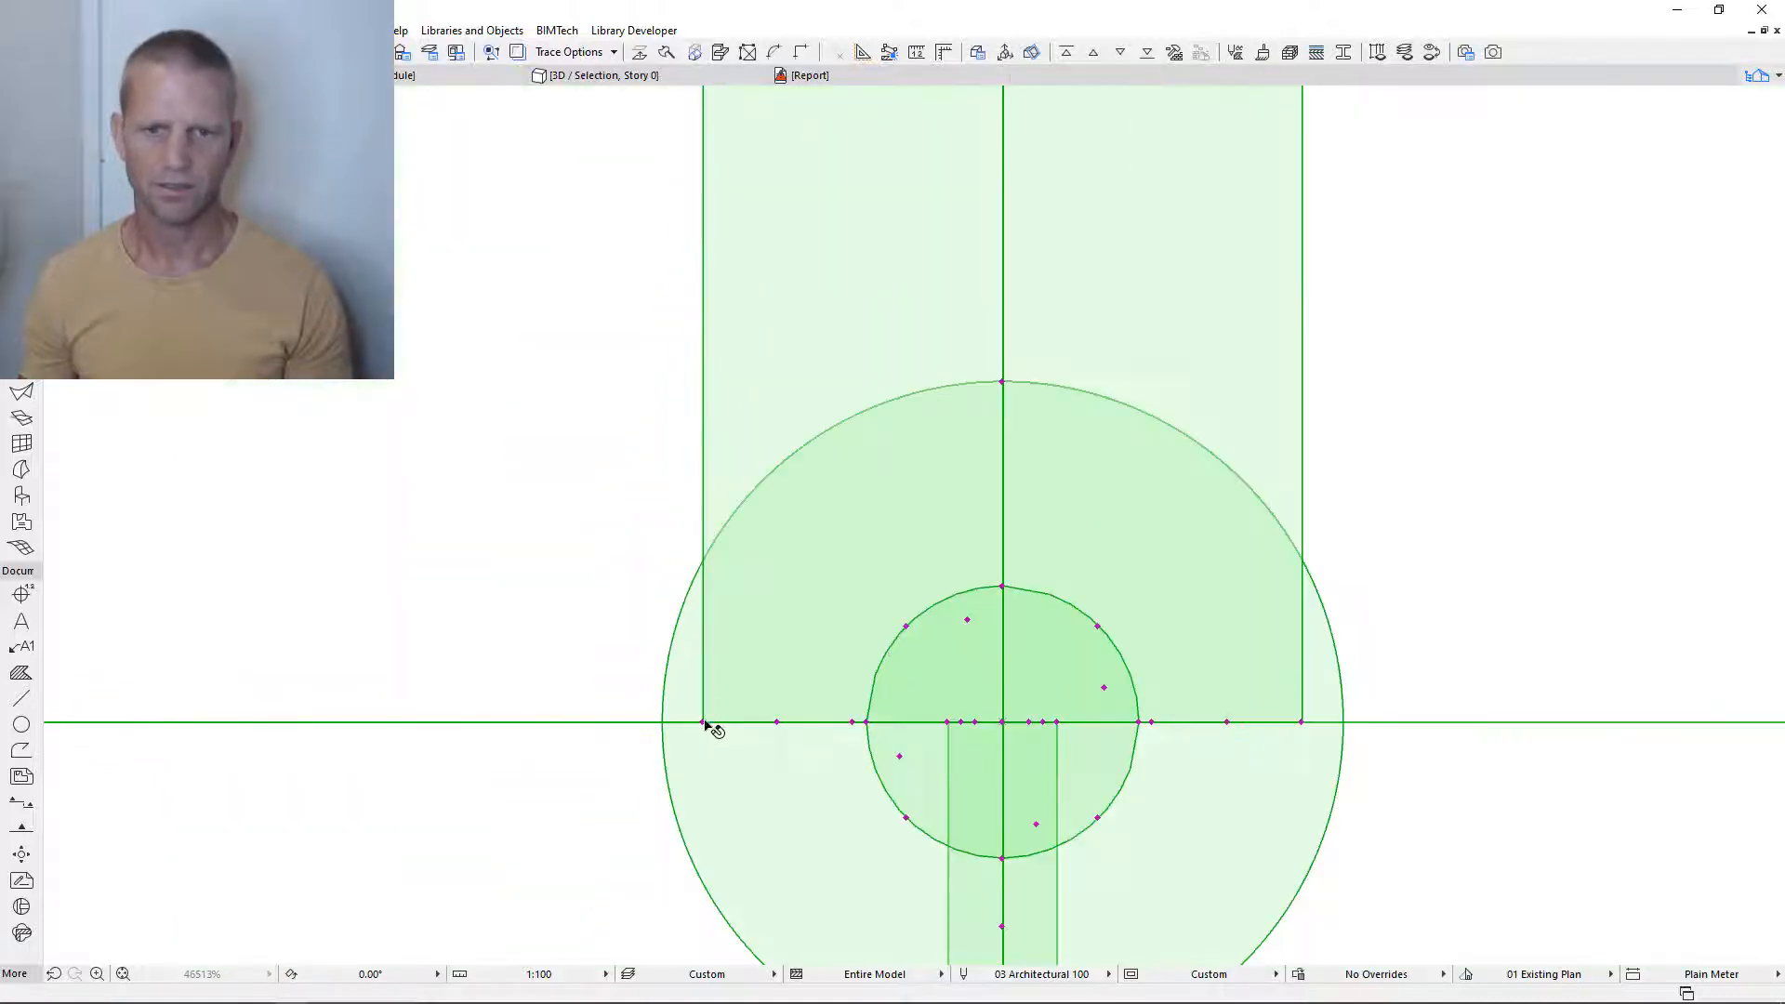
middle_click_drag(747, 140, 783, 389)
scroll(754, 395, "up", 10)
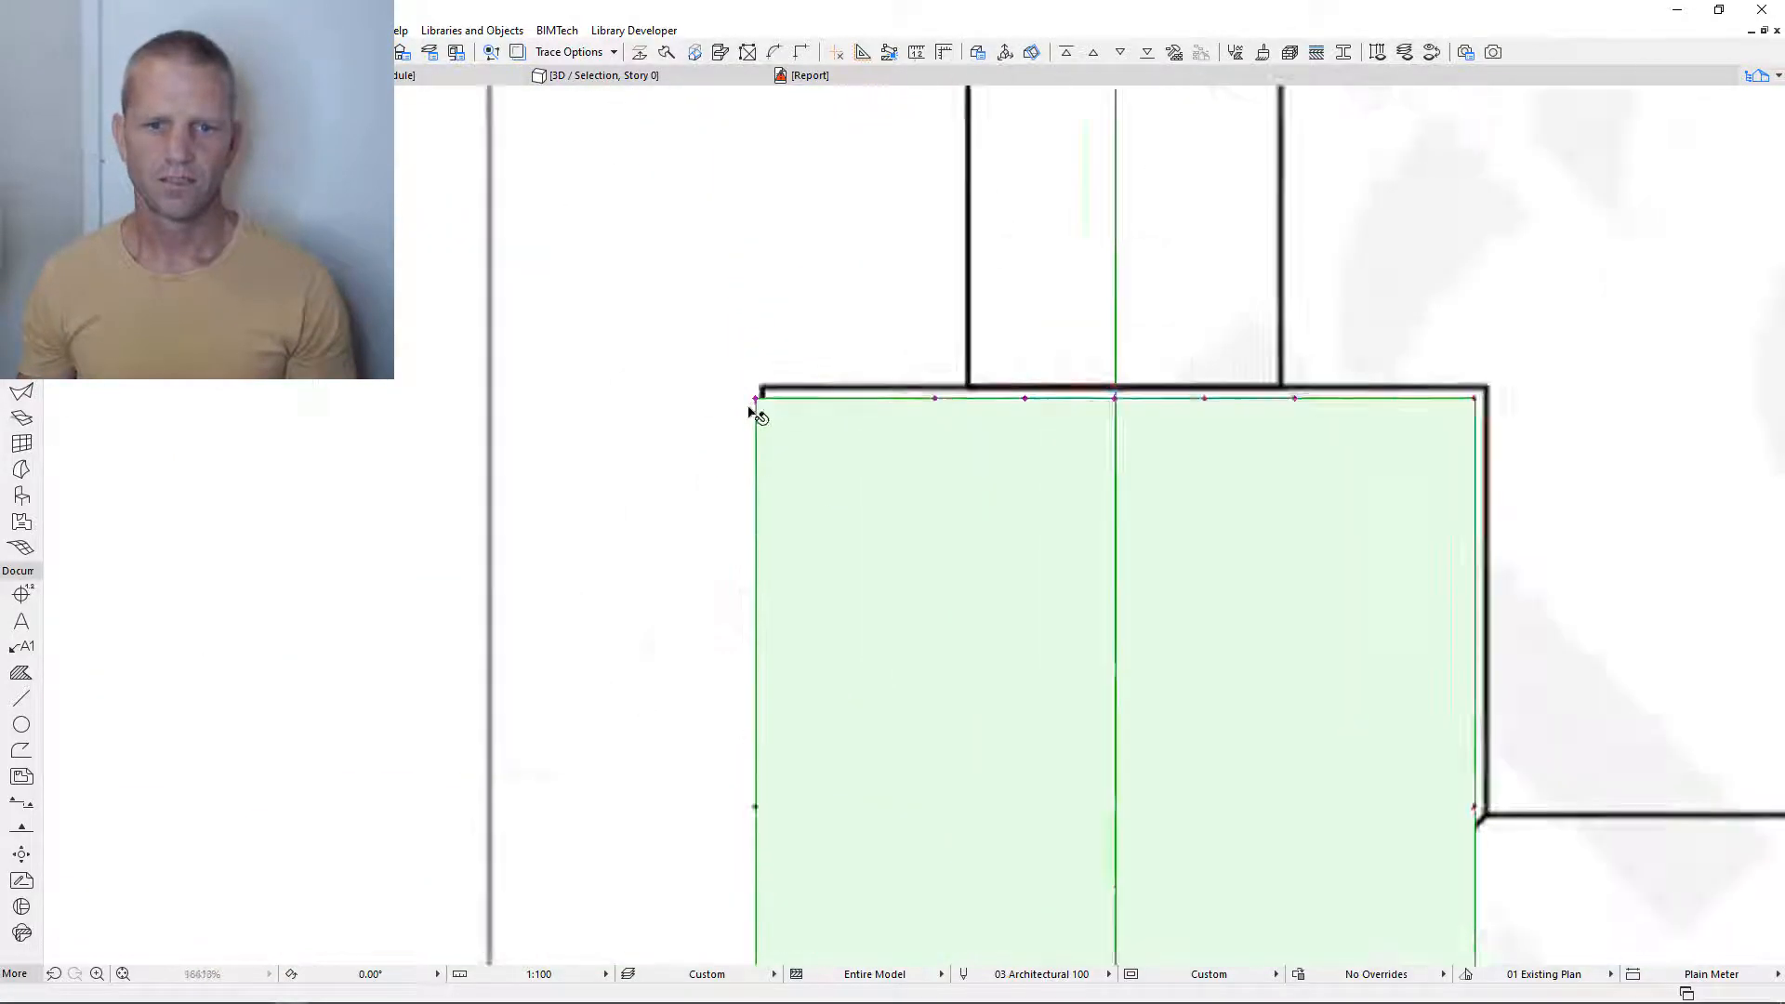
left_click(764, 391)
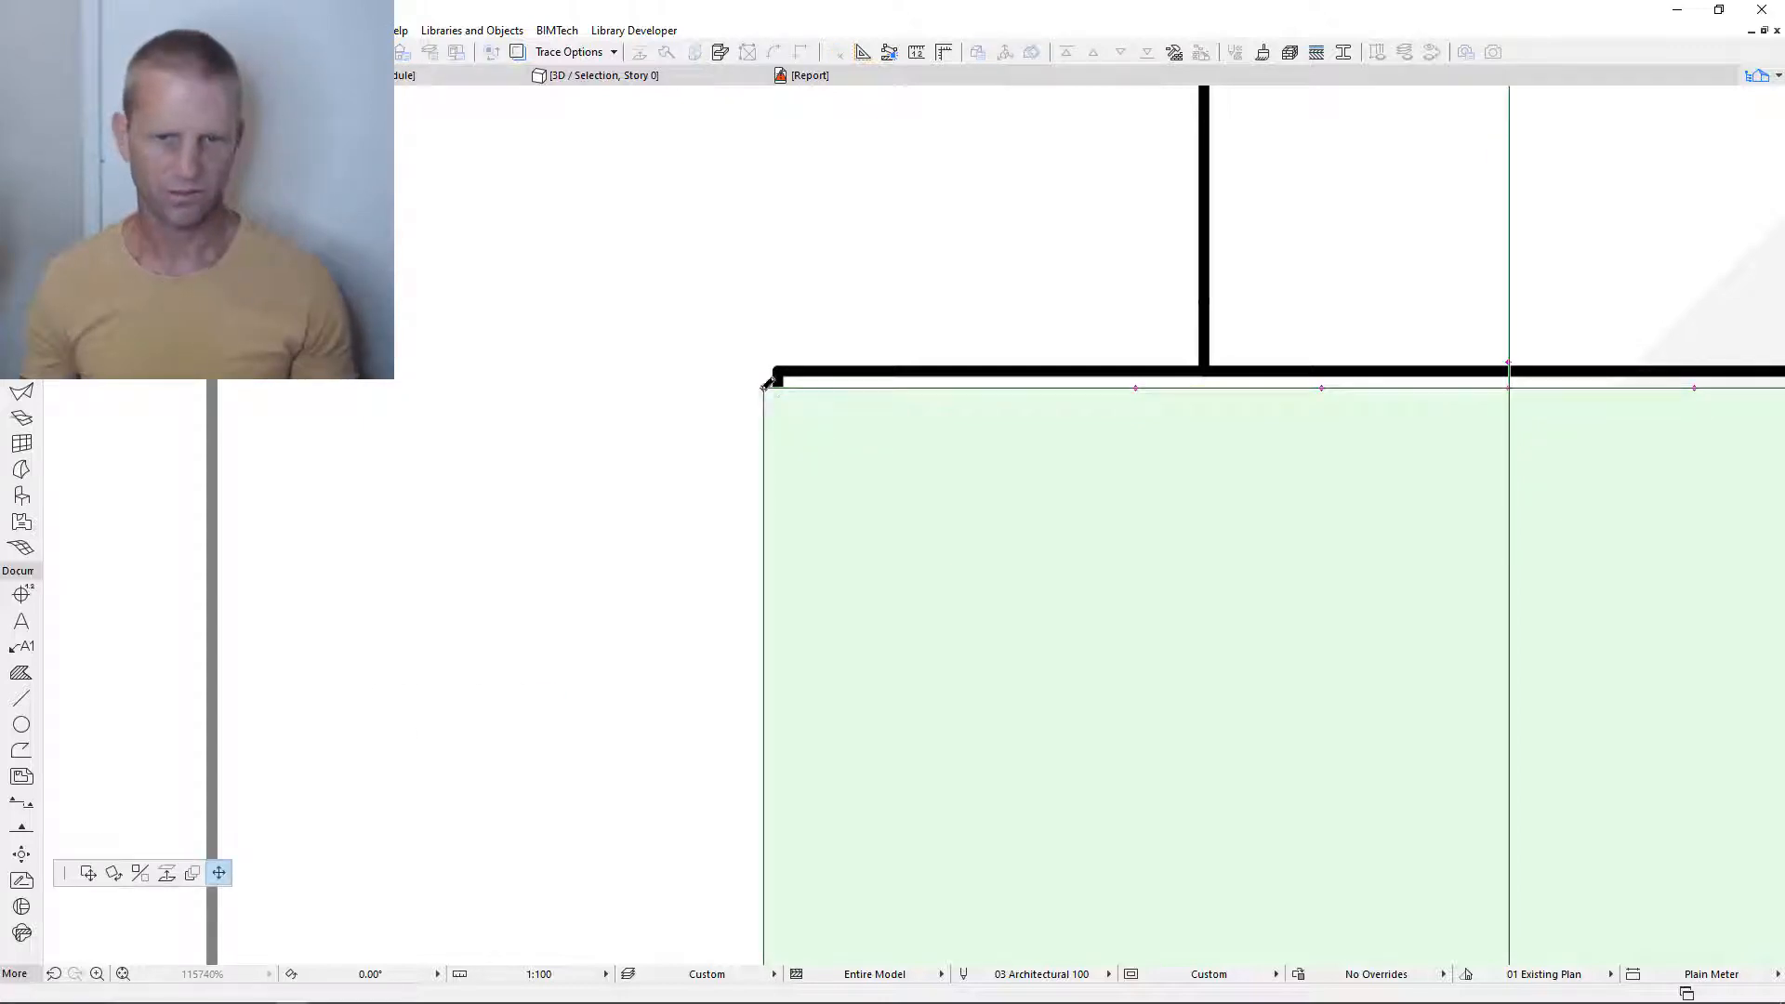
left_click(768, 380)
scroll(768, 381, "down", 12)
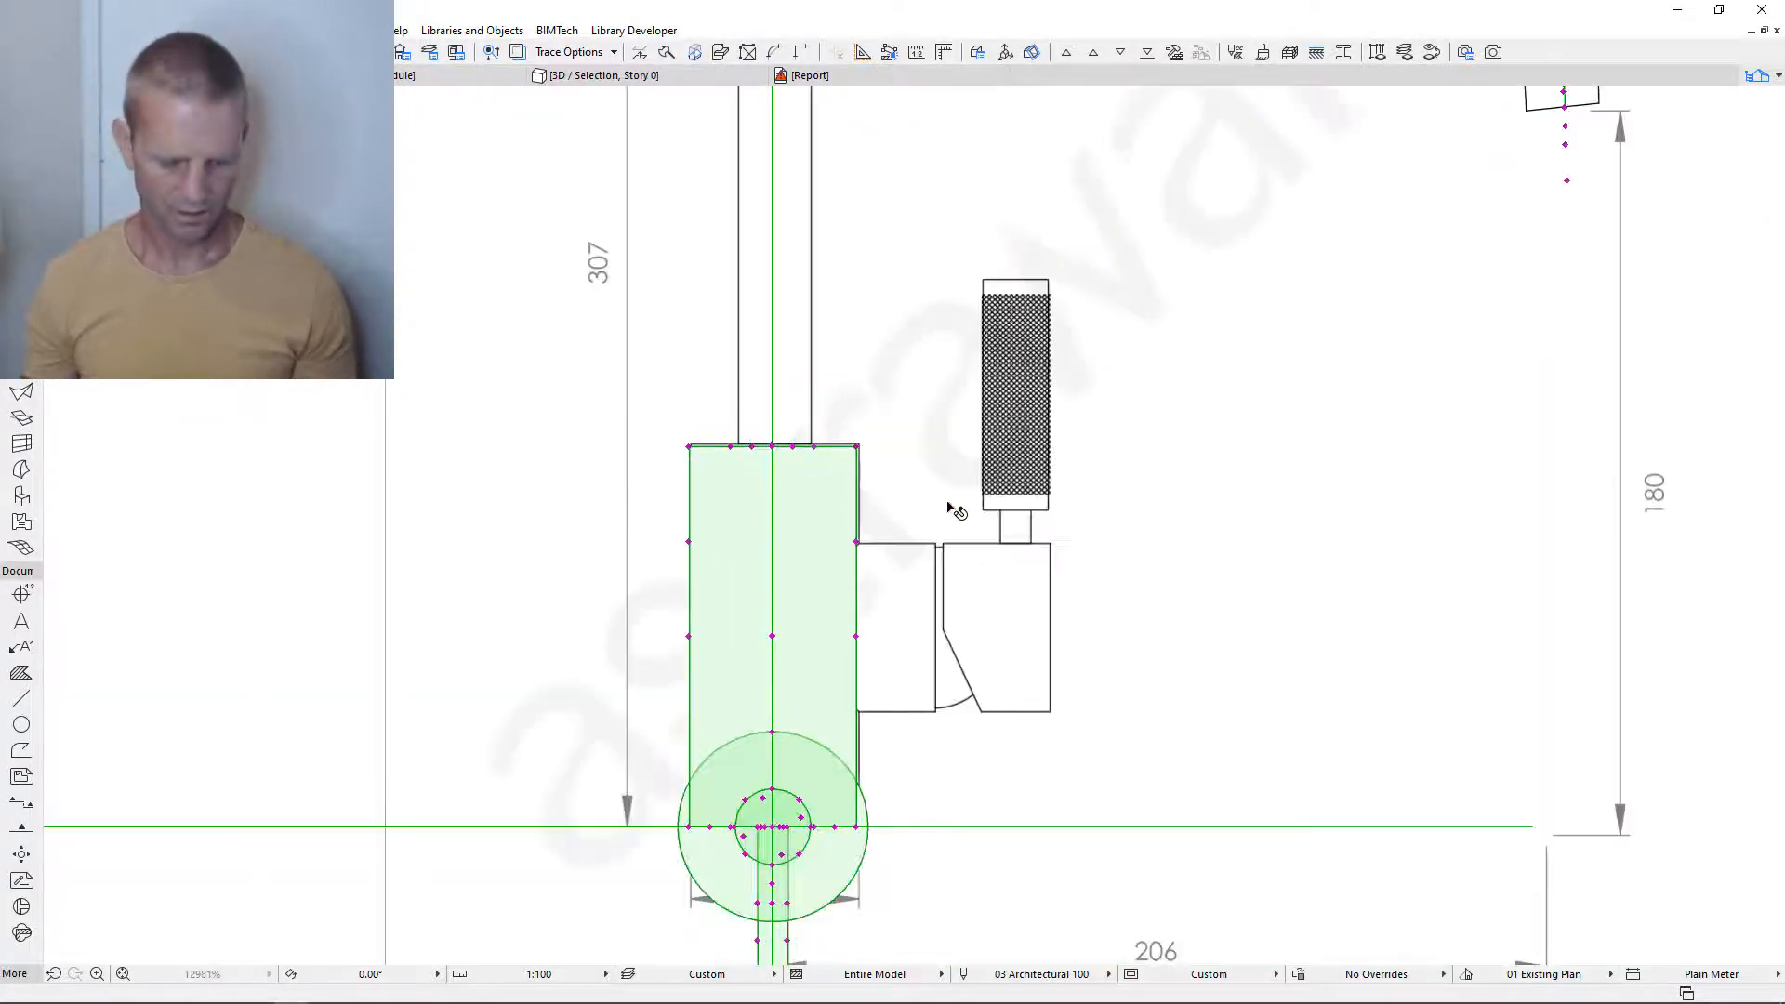
- Set the second rotation angle of Spout Geometry 1 to -90° to stand the mixer body upright, and check the tap in 3D
key("ctrl+t")
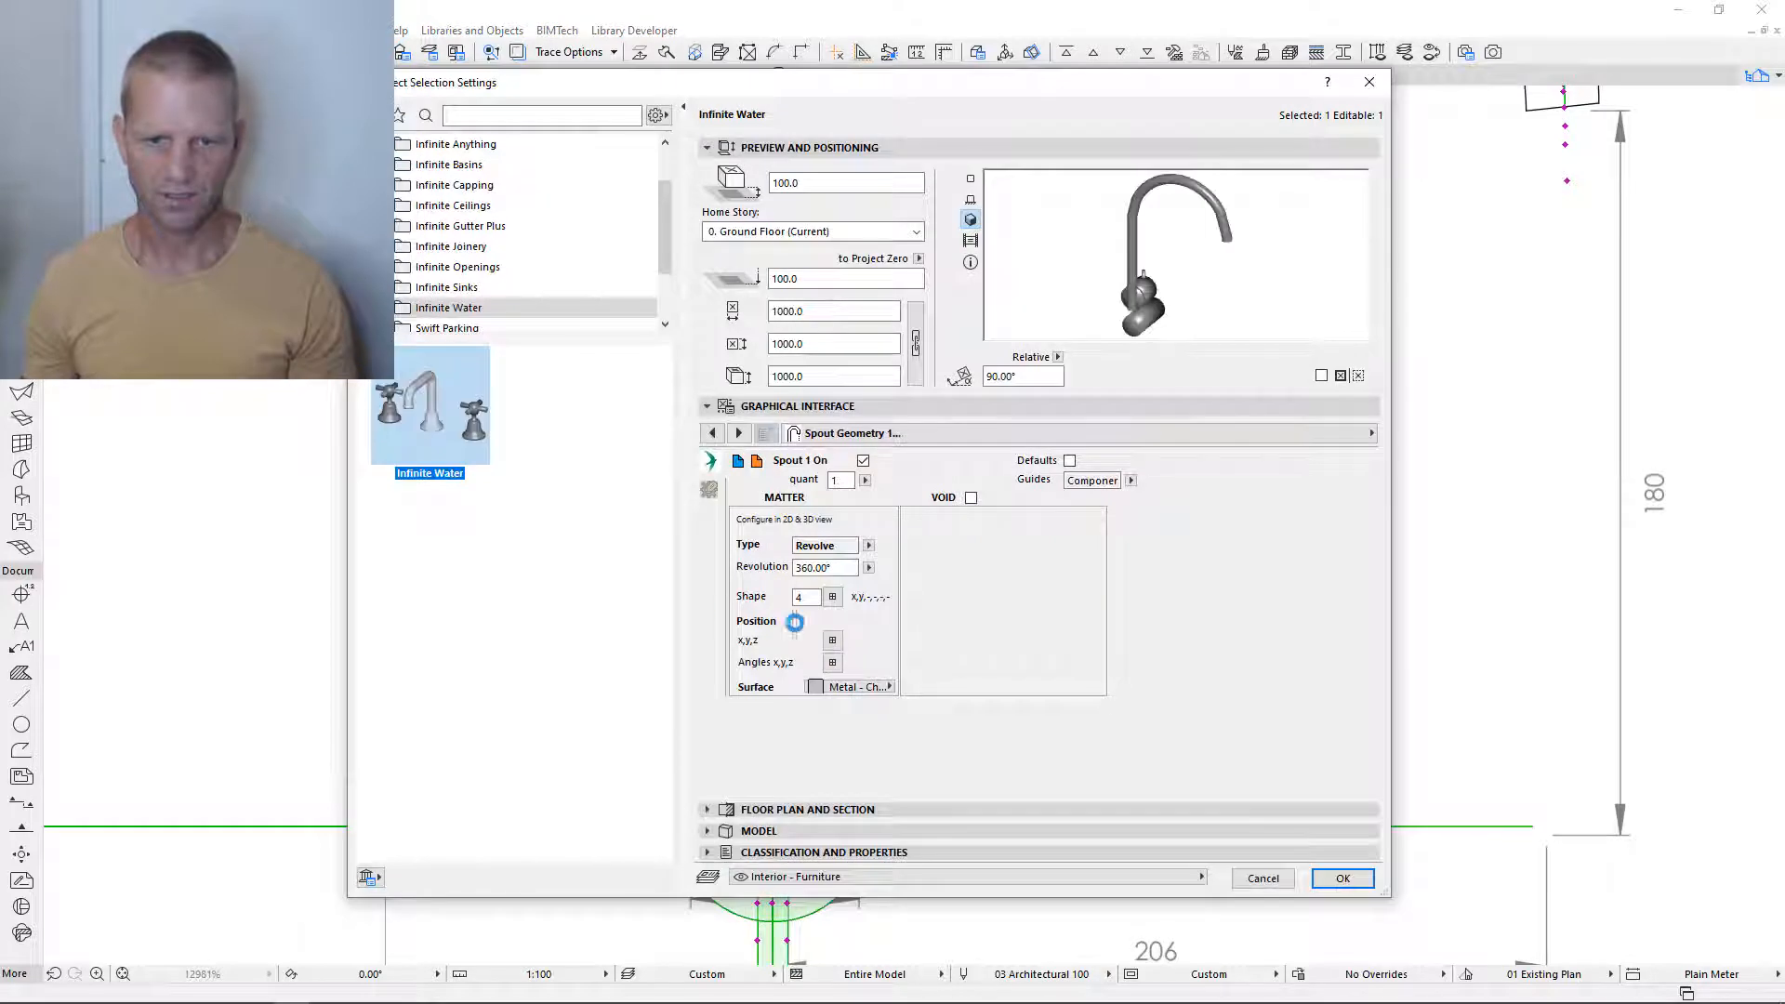
left_click(832, 662)
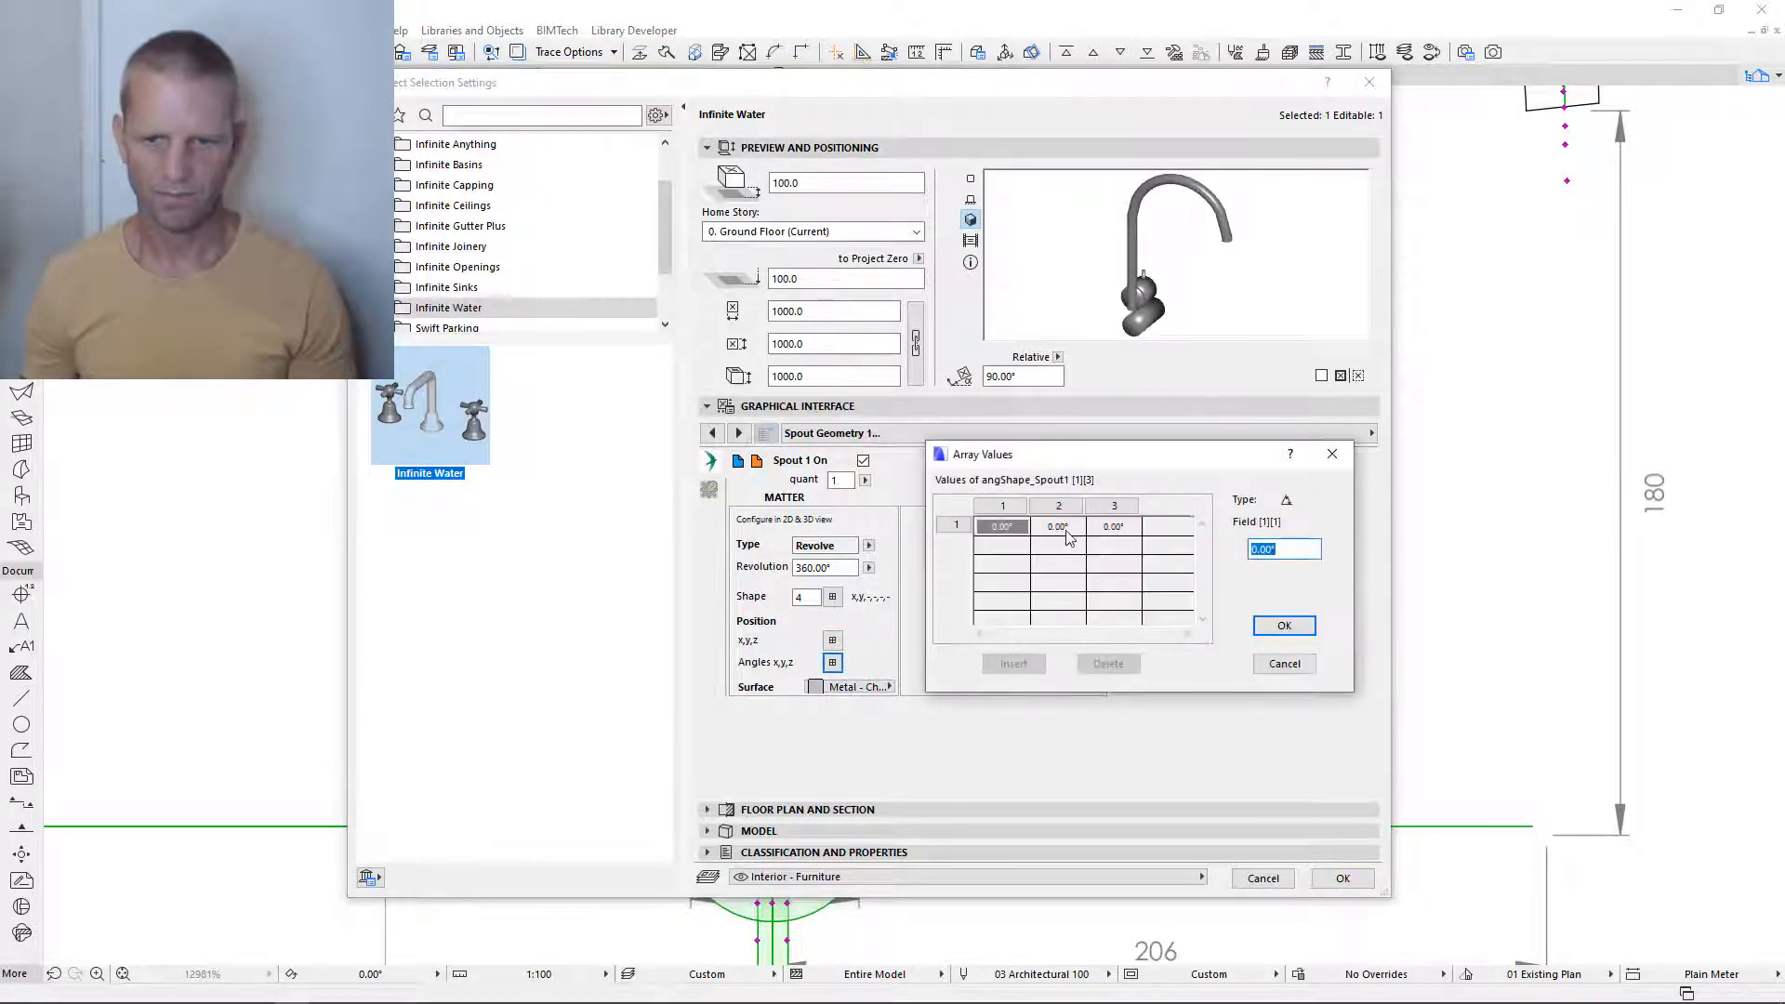
left_click(1057, 526)
type("-90")
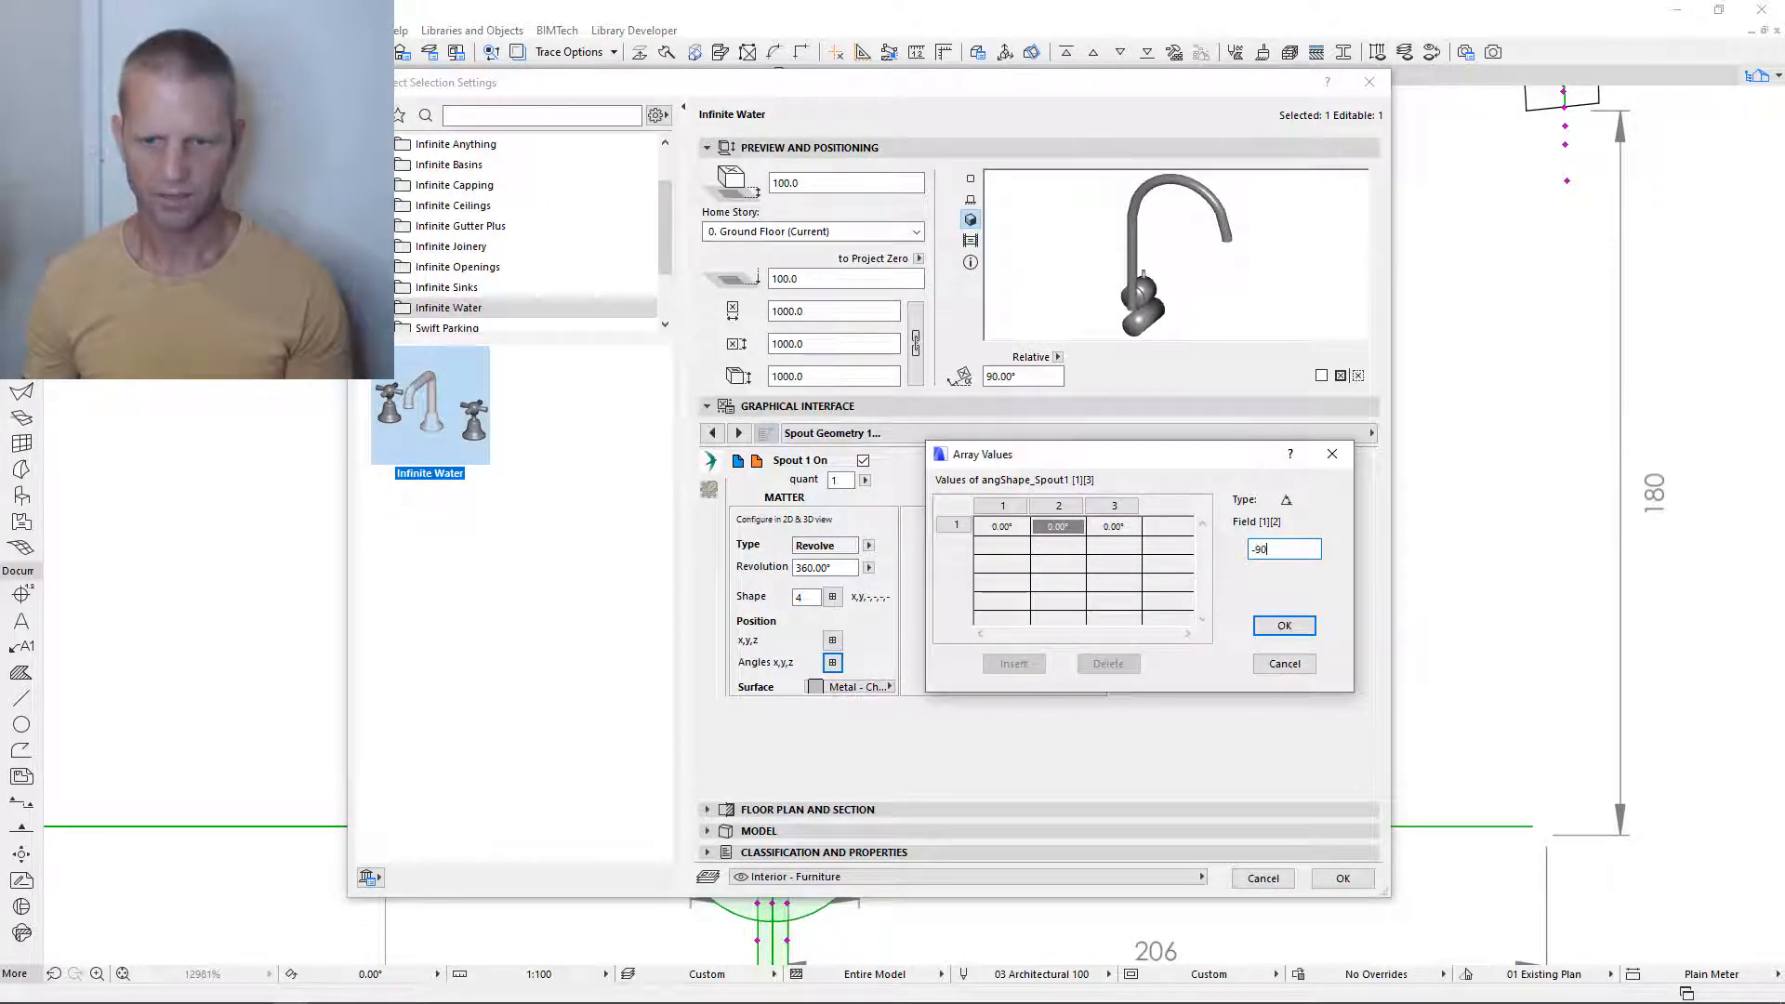
left_click(1284, 625)
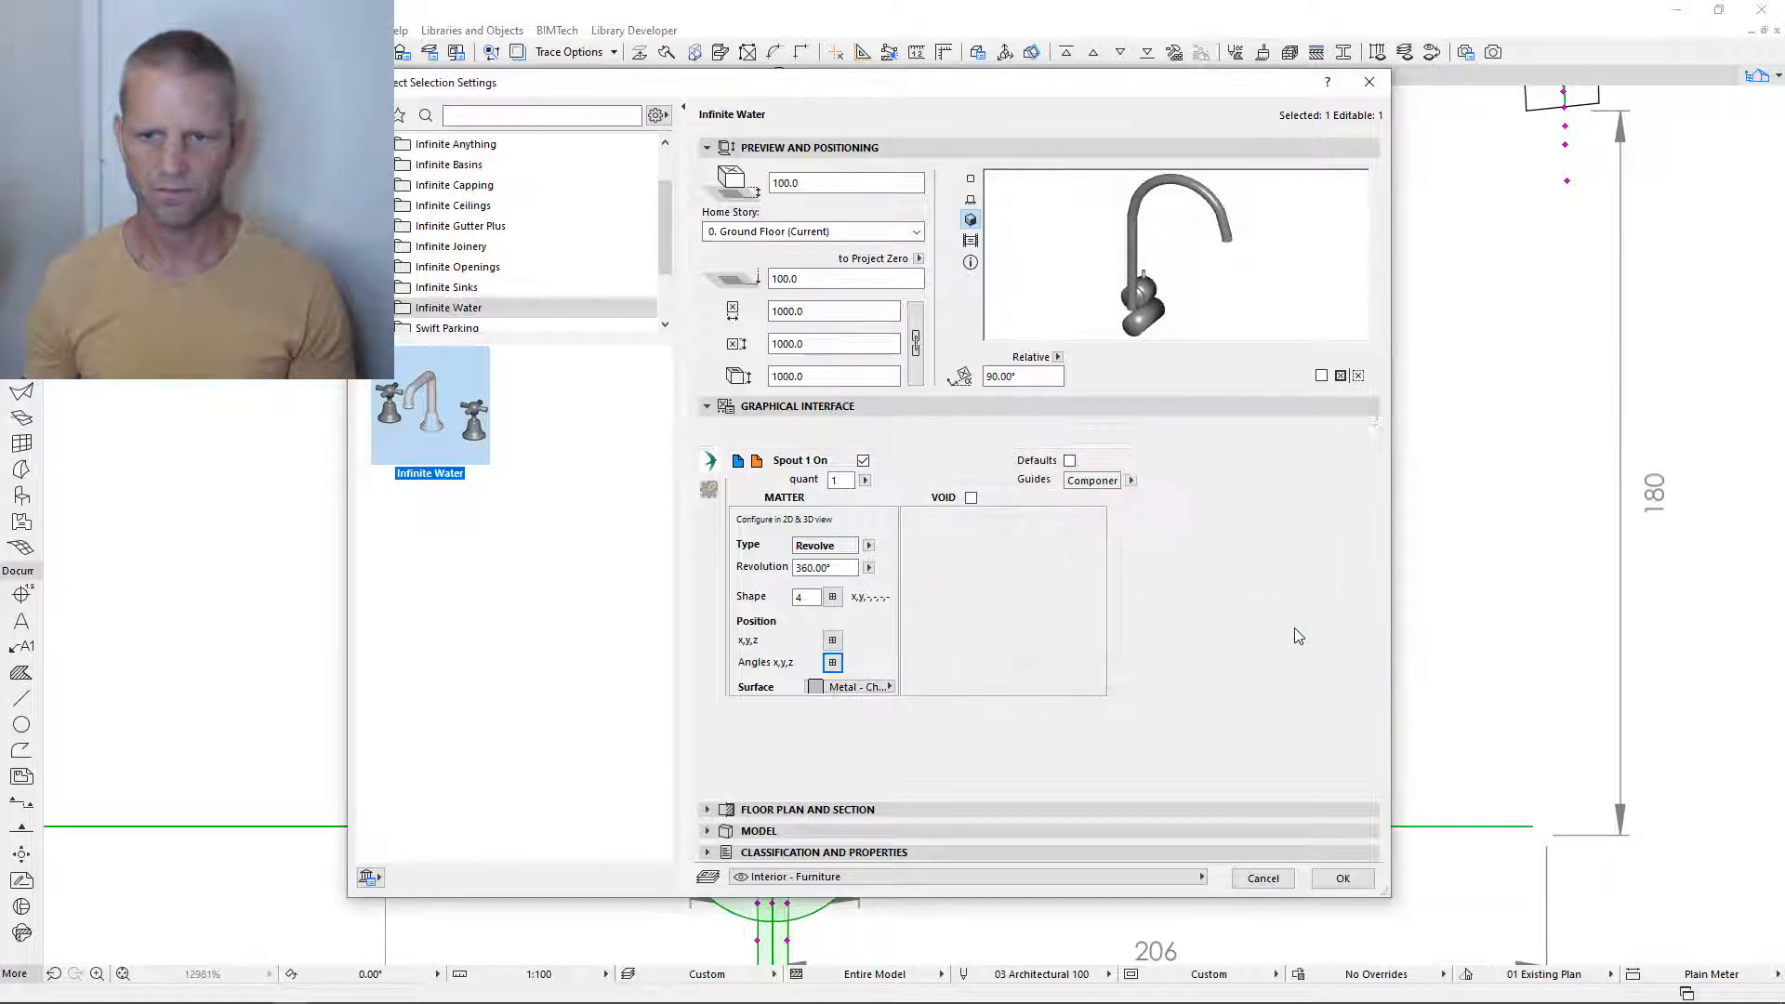
left_click(1343, 878)
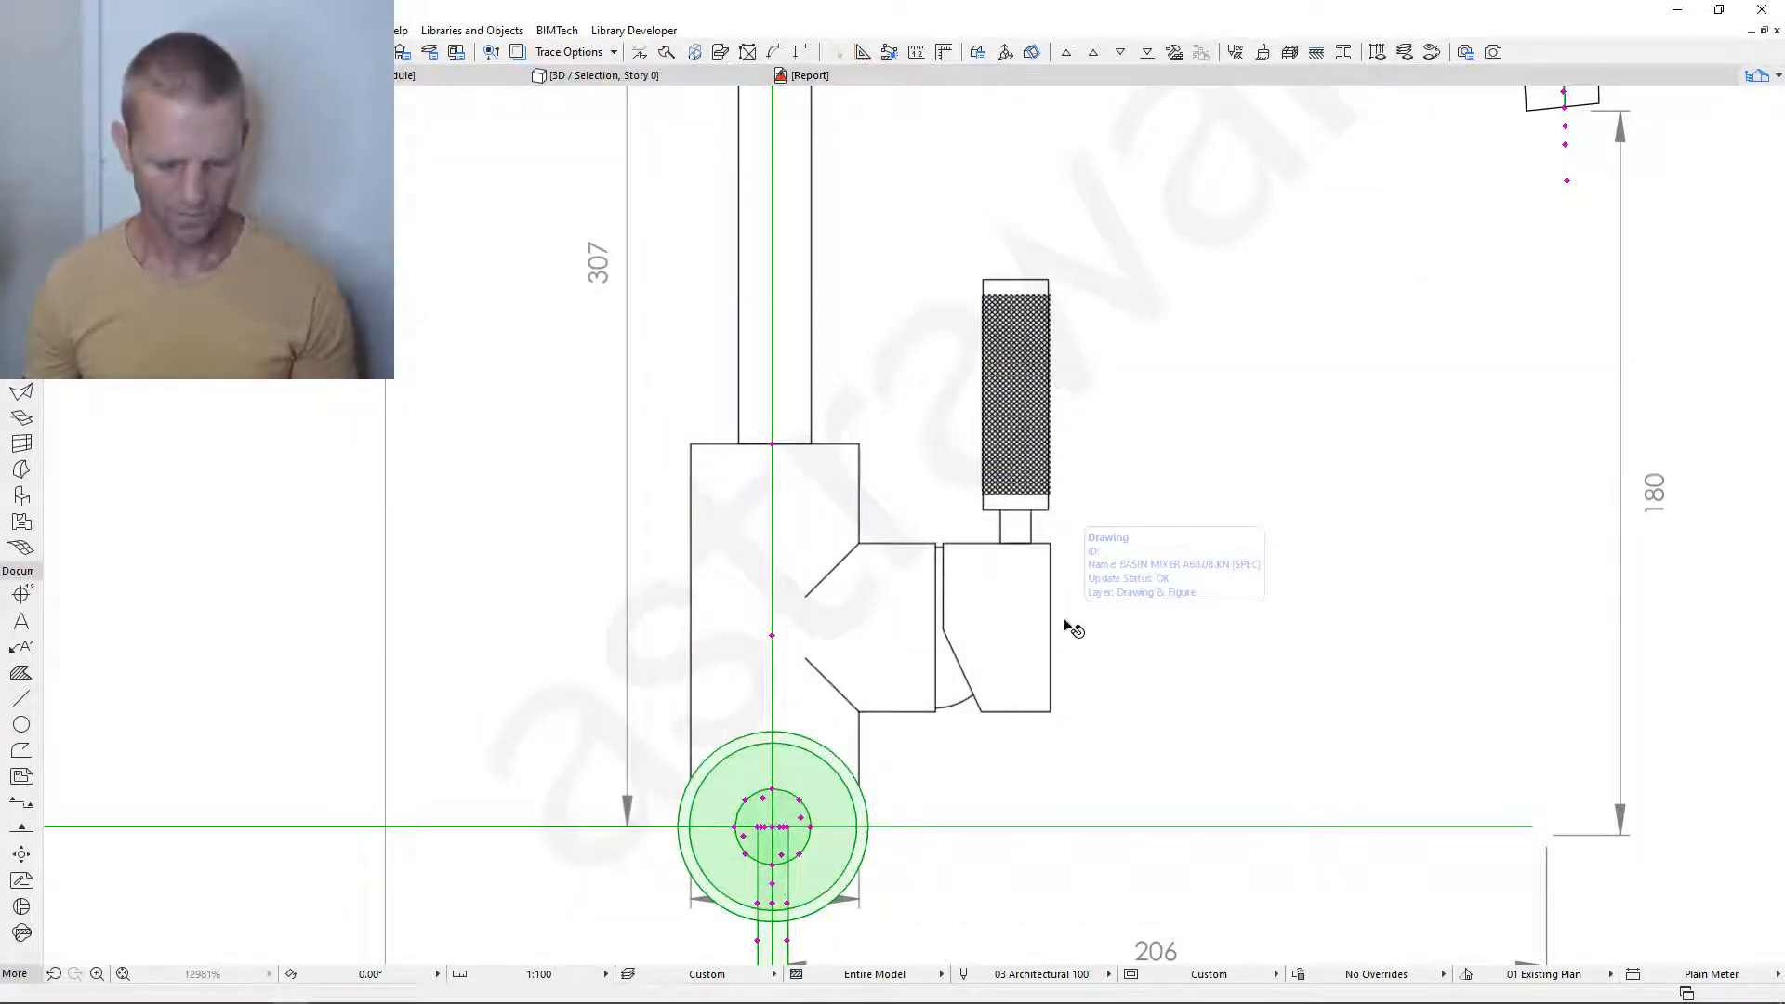
key("F5")
scroll(787, 673, "up", 2)
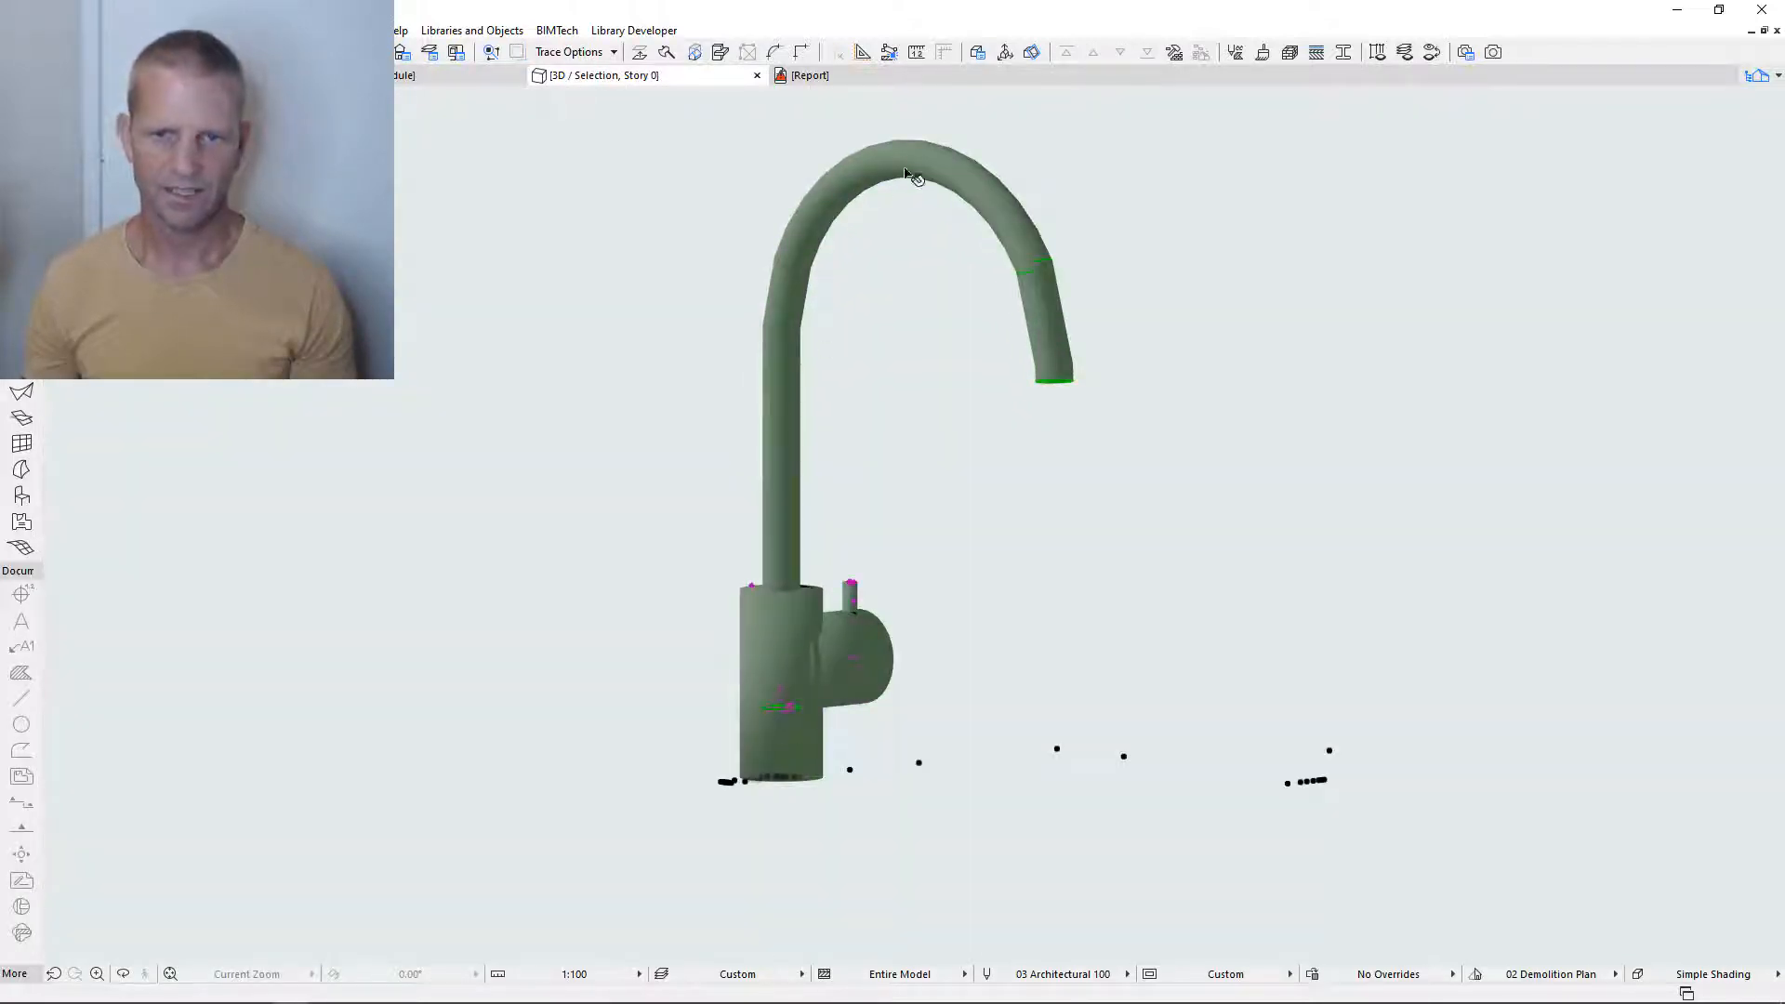
key("F2")
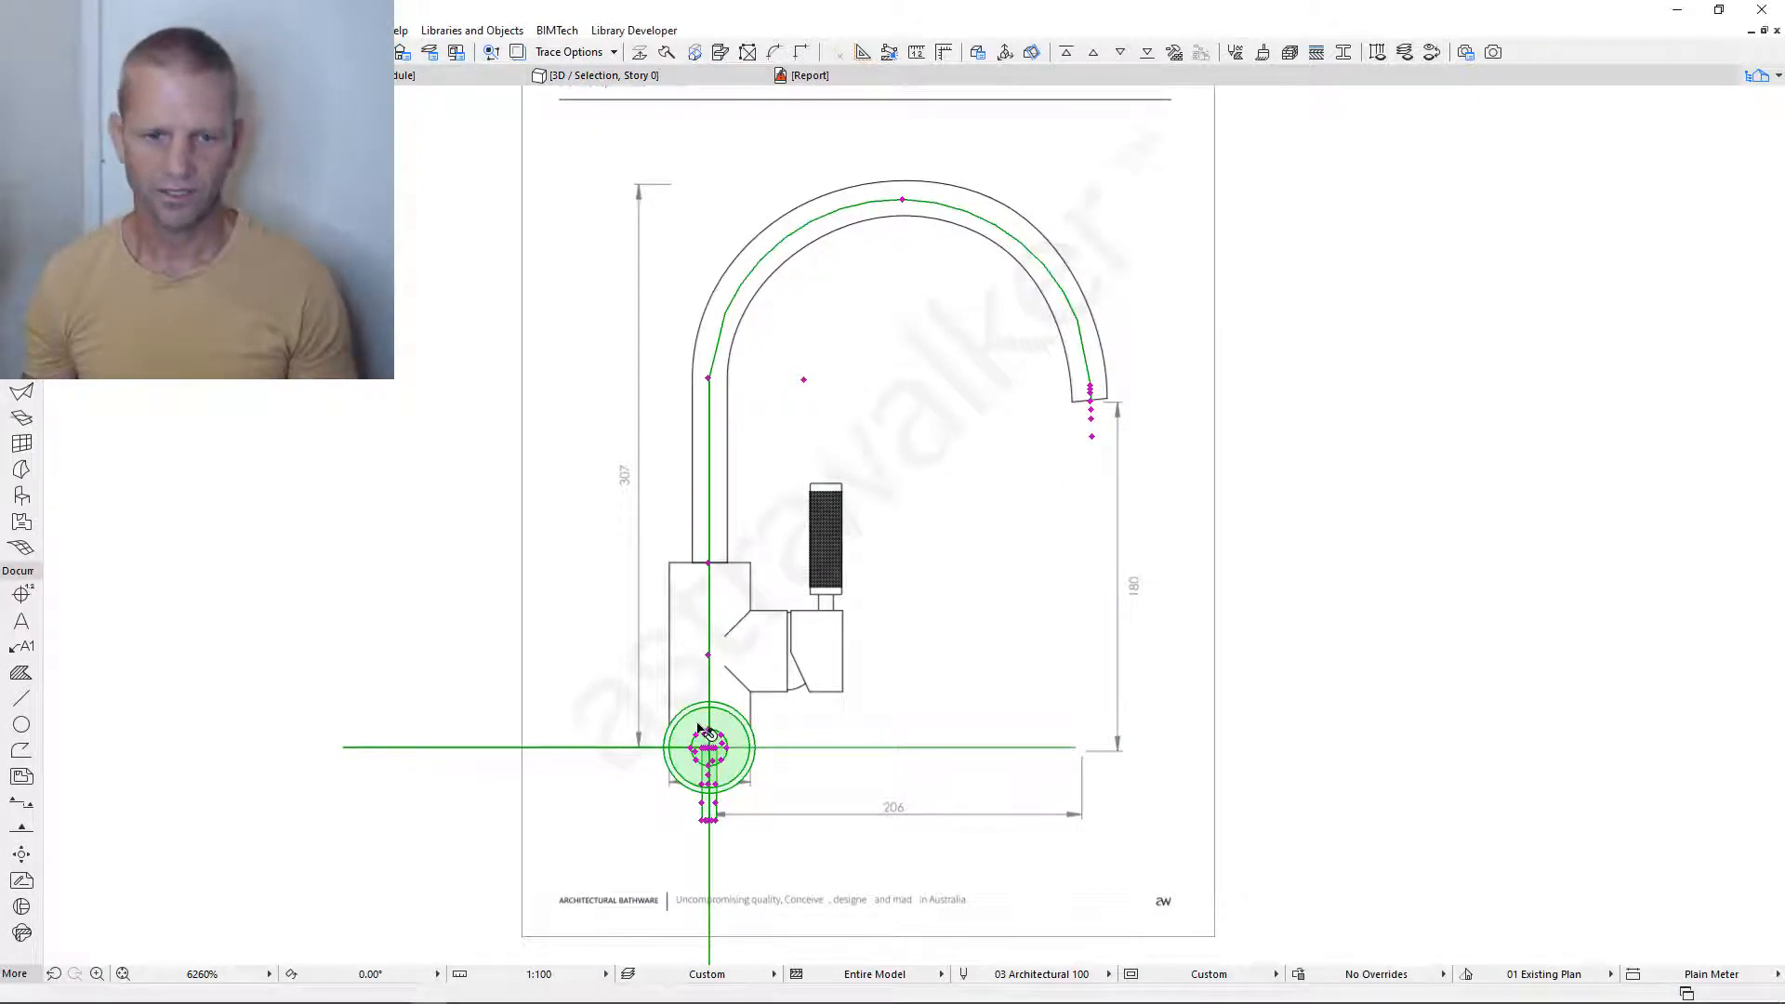
- Examine the knurled lever handle and its stem in the specification drawing against the lever's revolve profile in plan
scroll(706, 746, "up", 4)
scroll(744, 581, "up", 2)
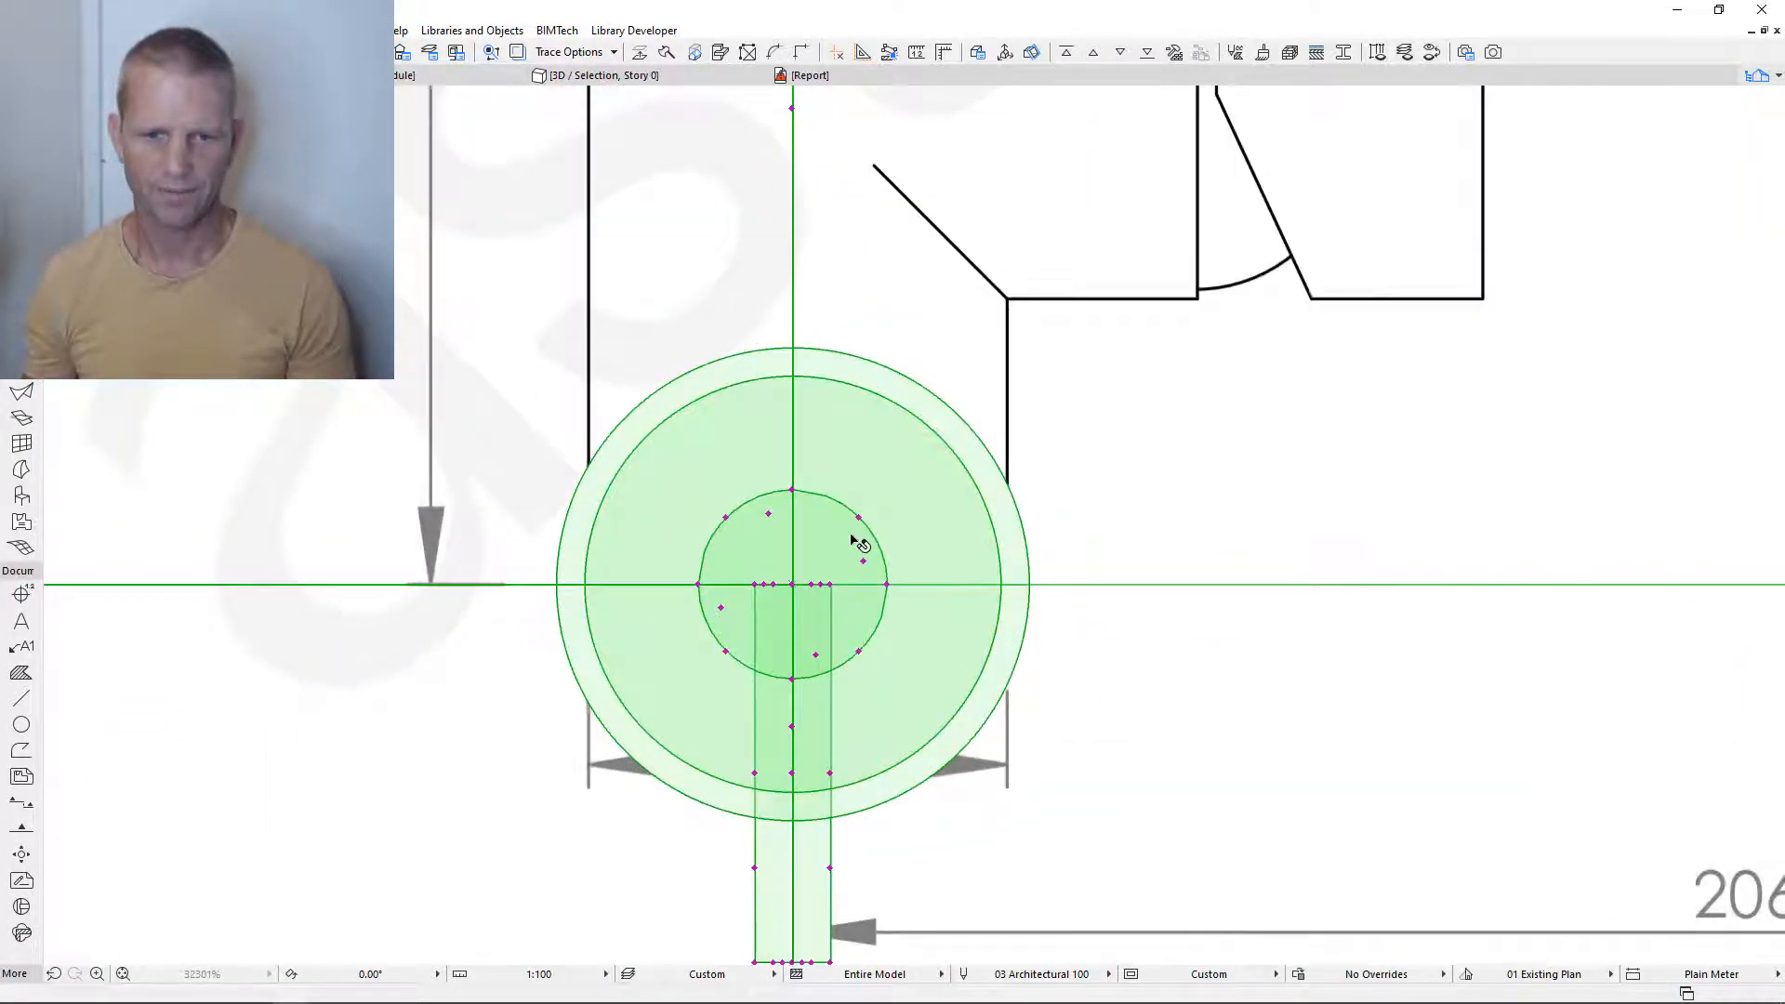
scroll(853, 537, "down", 4)
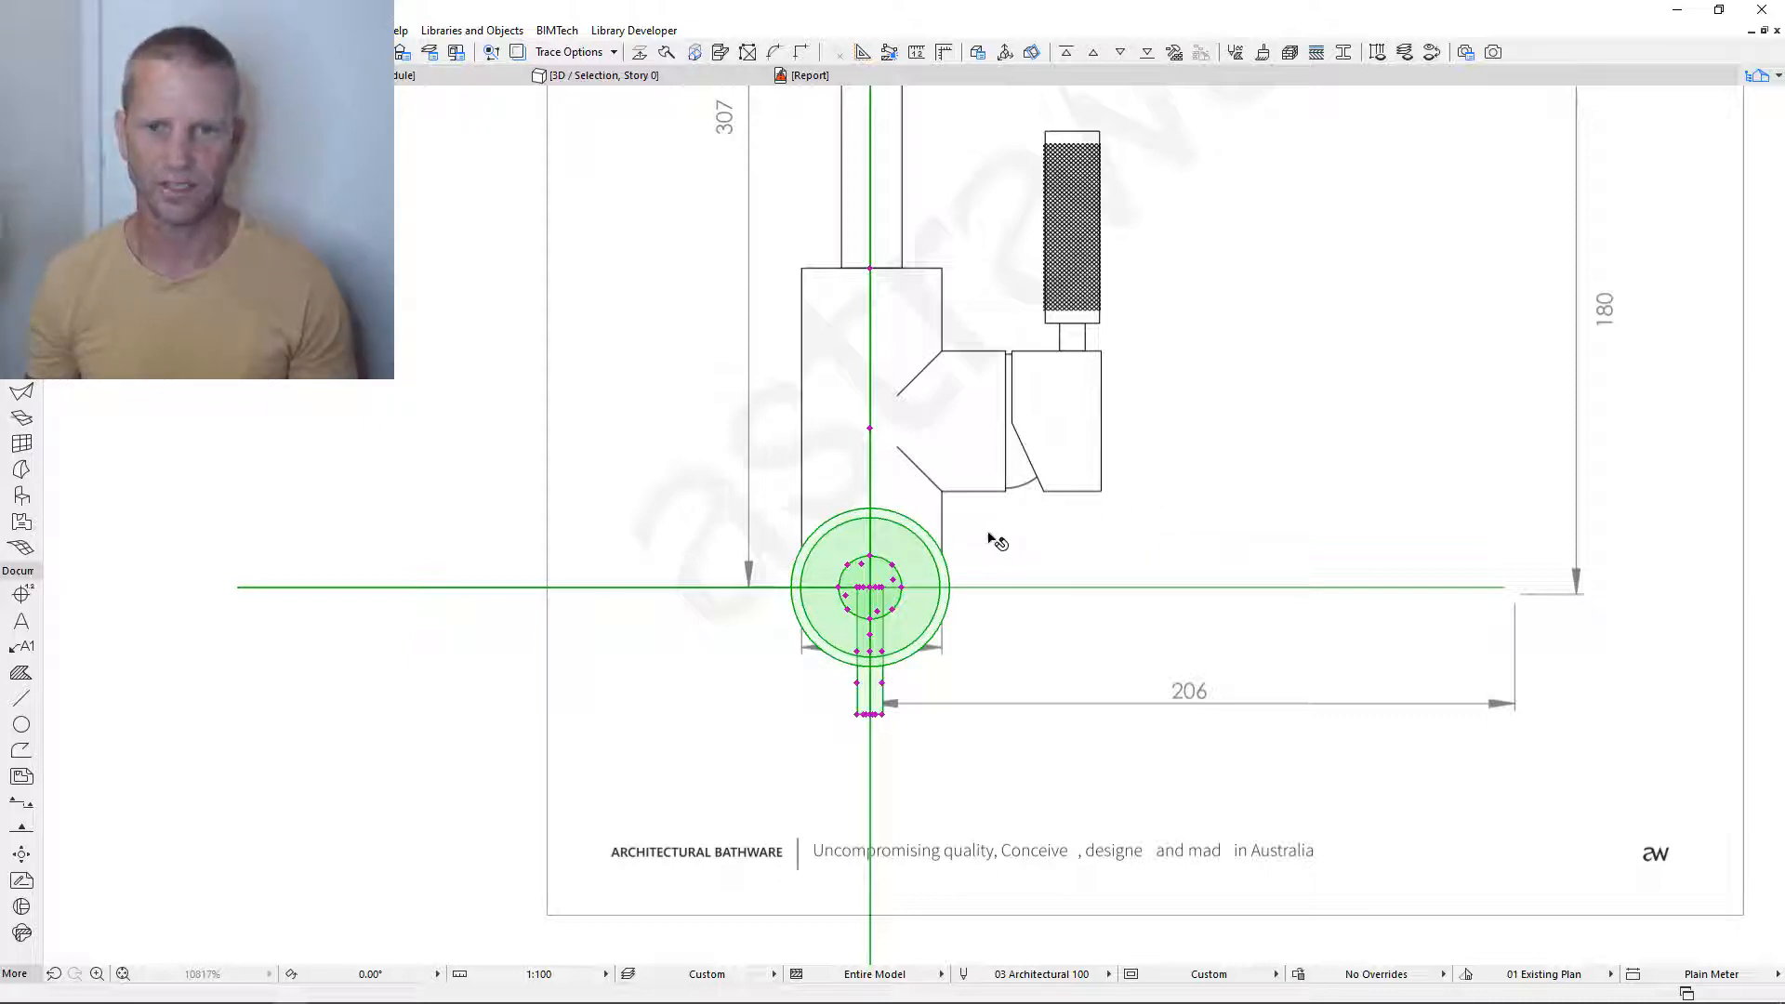
scroll(924, 511, "up", 2)
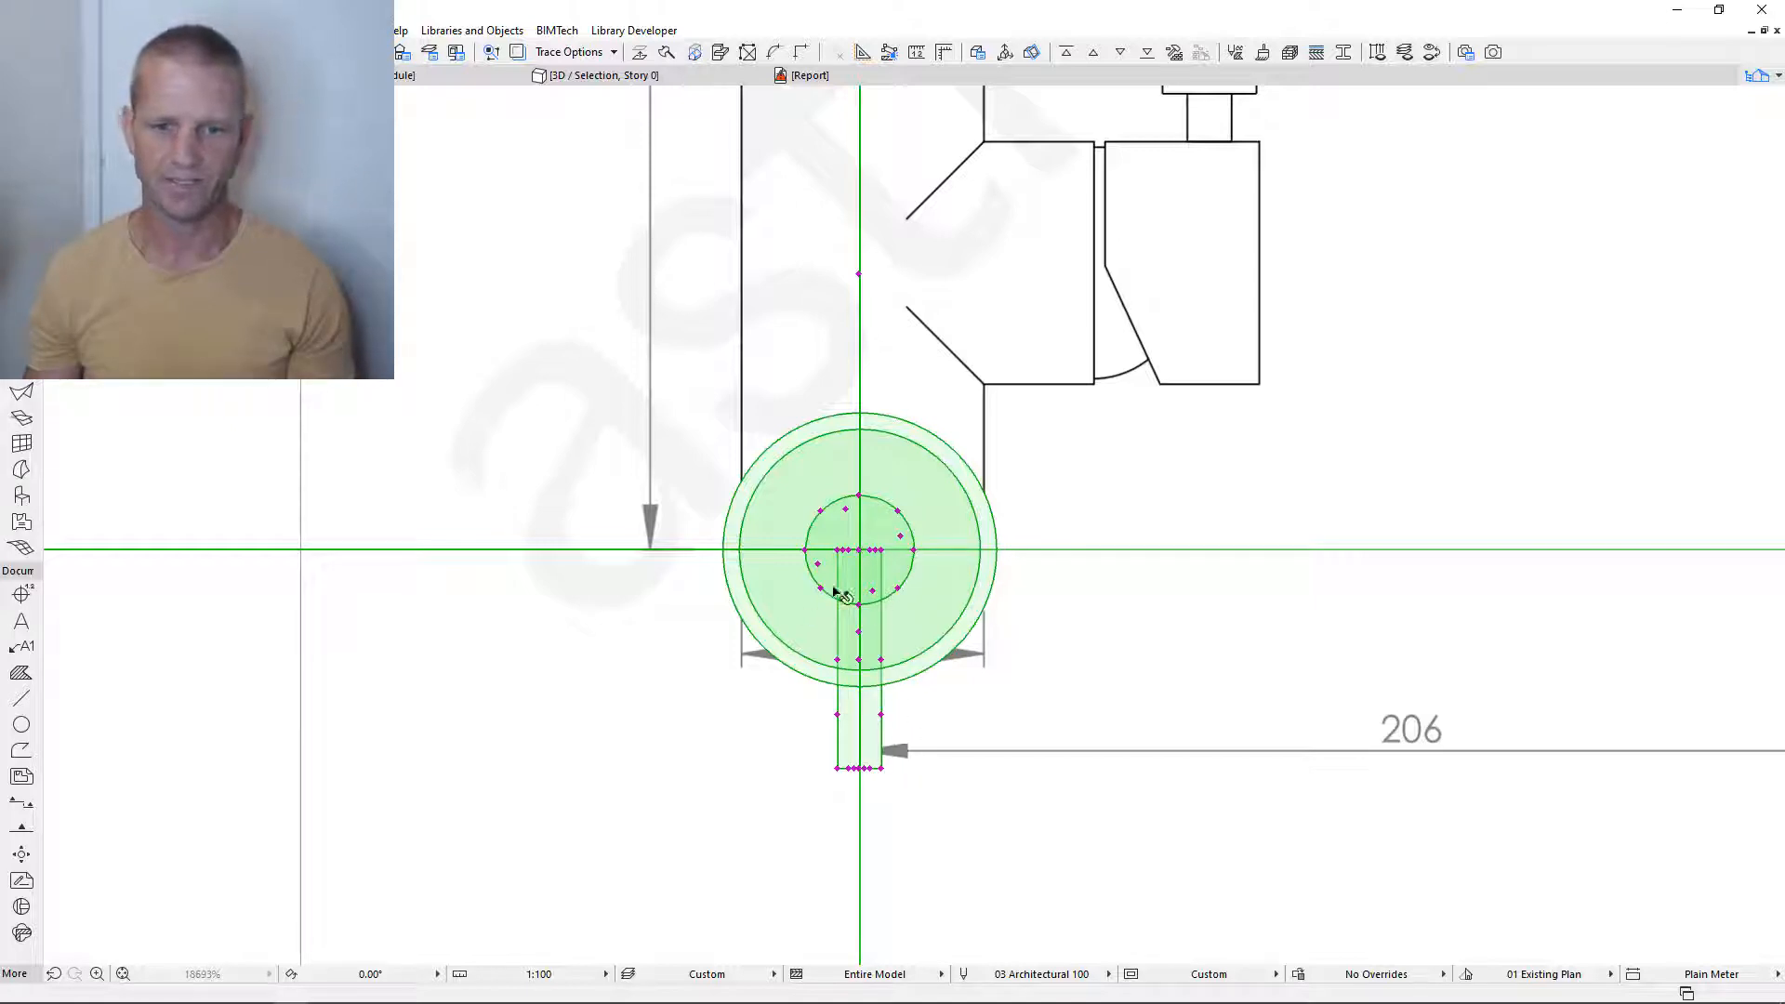
scroll(1063, 611, "down", 1)
middle_click_drag(1140, 232, 1053, 418)
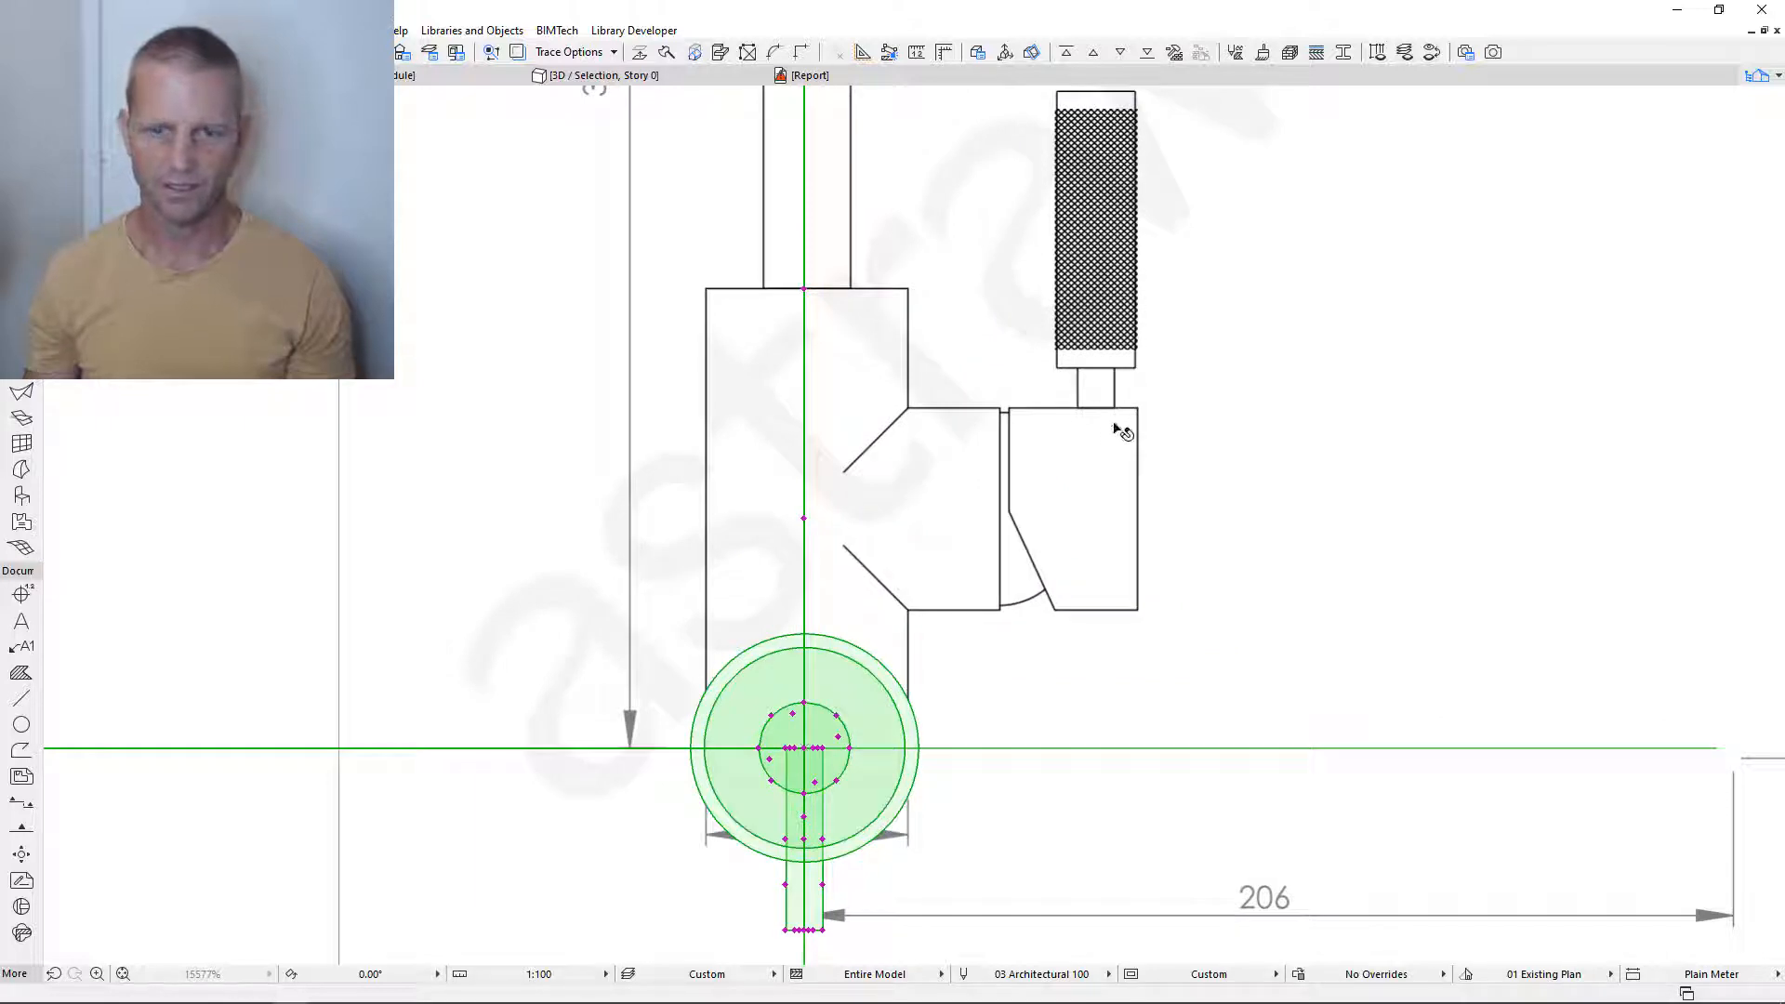
scroll(1097, 435, "up", 4)
middle_click_drag(1084, 427, 1011, 541)
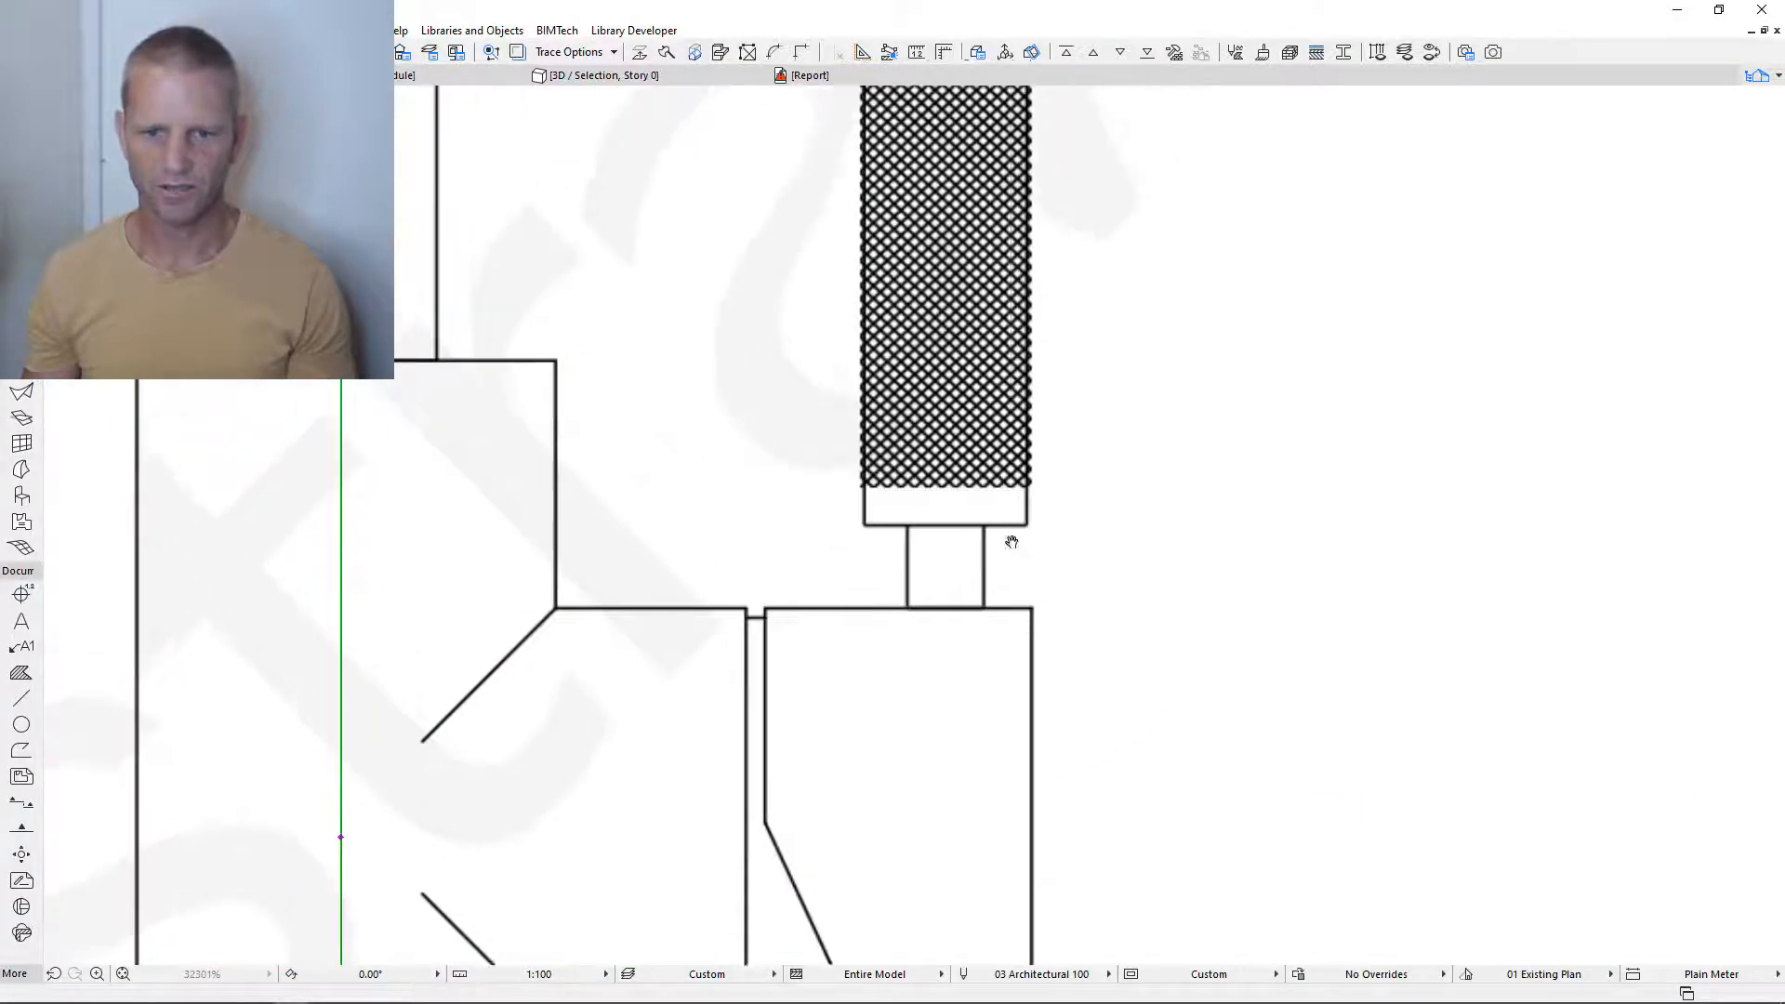
scroll(1011, 541, "up", 3)
scroll(1011, 541, "down", 2)
middle_click_drag(1000, 386, 915, 692)
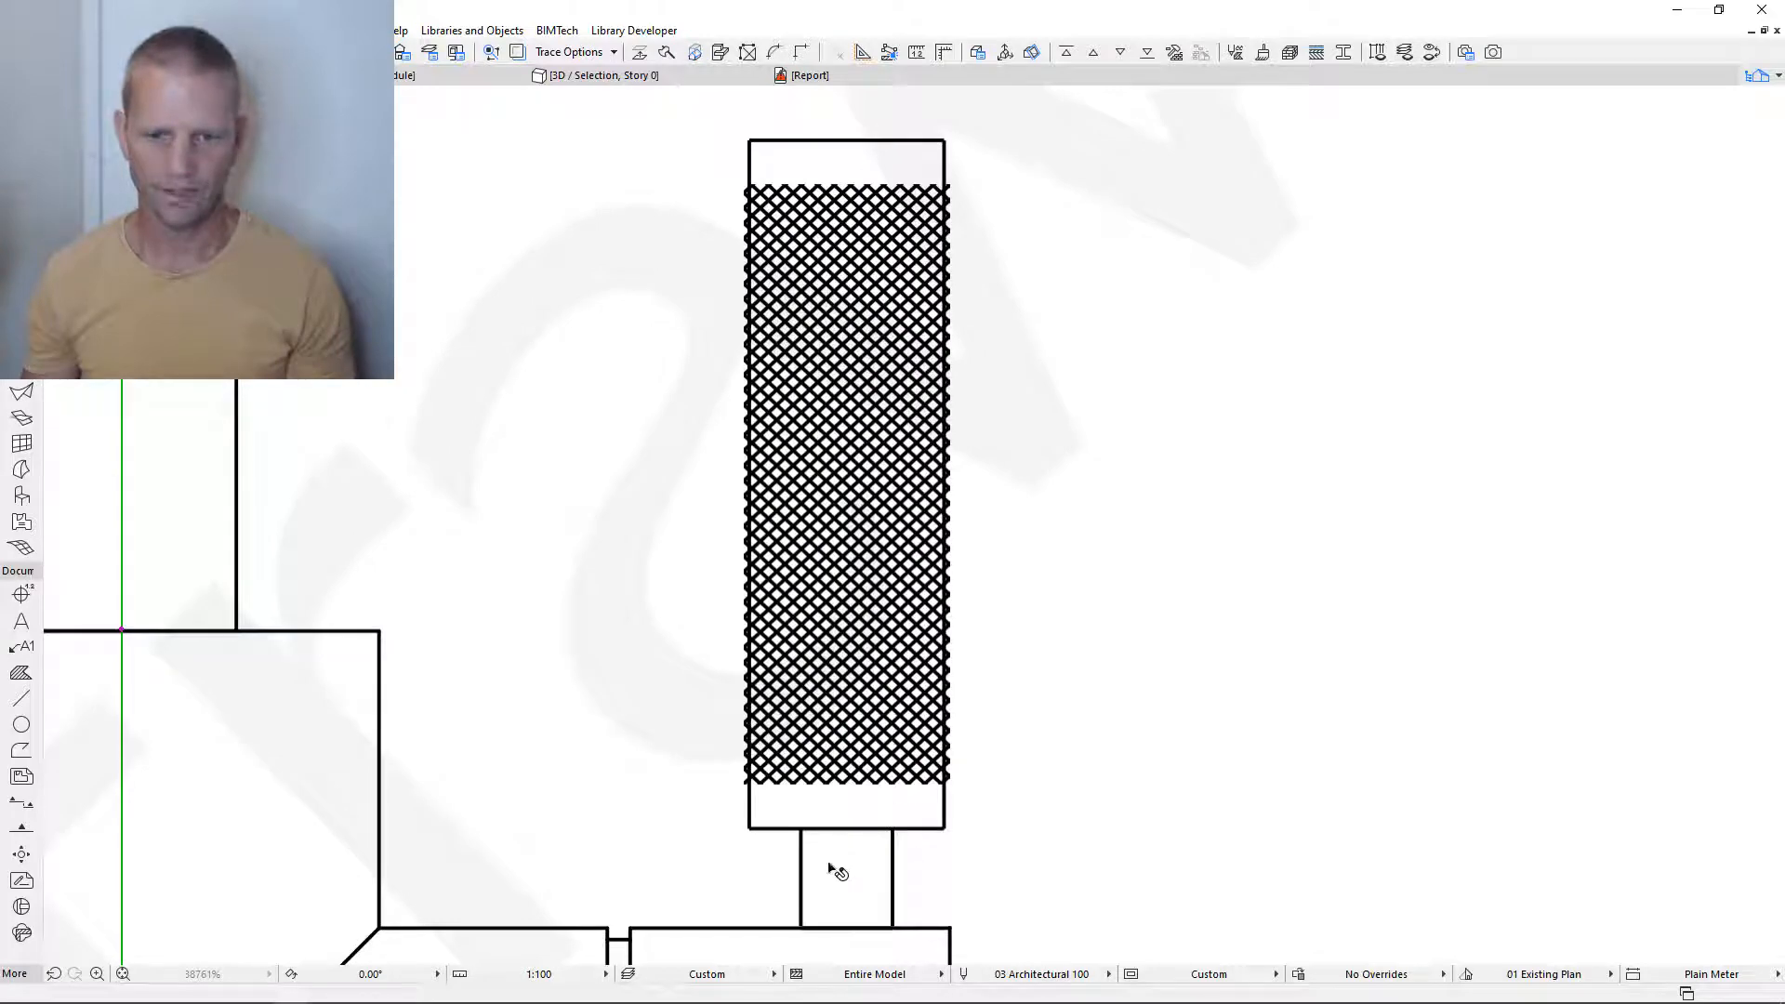
scroll(1096, 520, "down", 8)
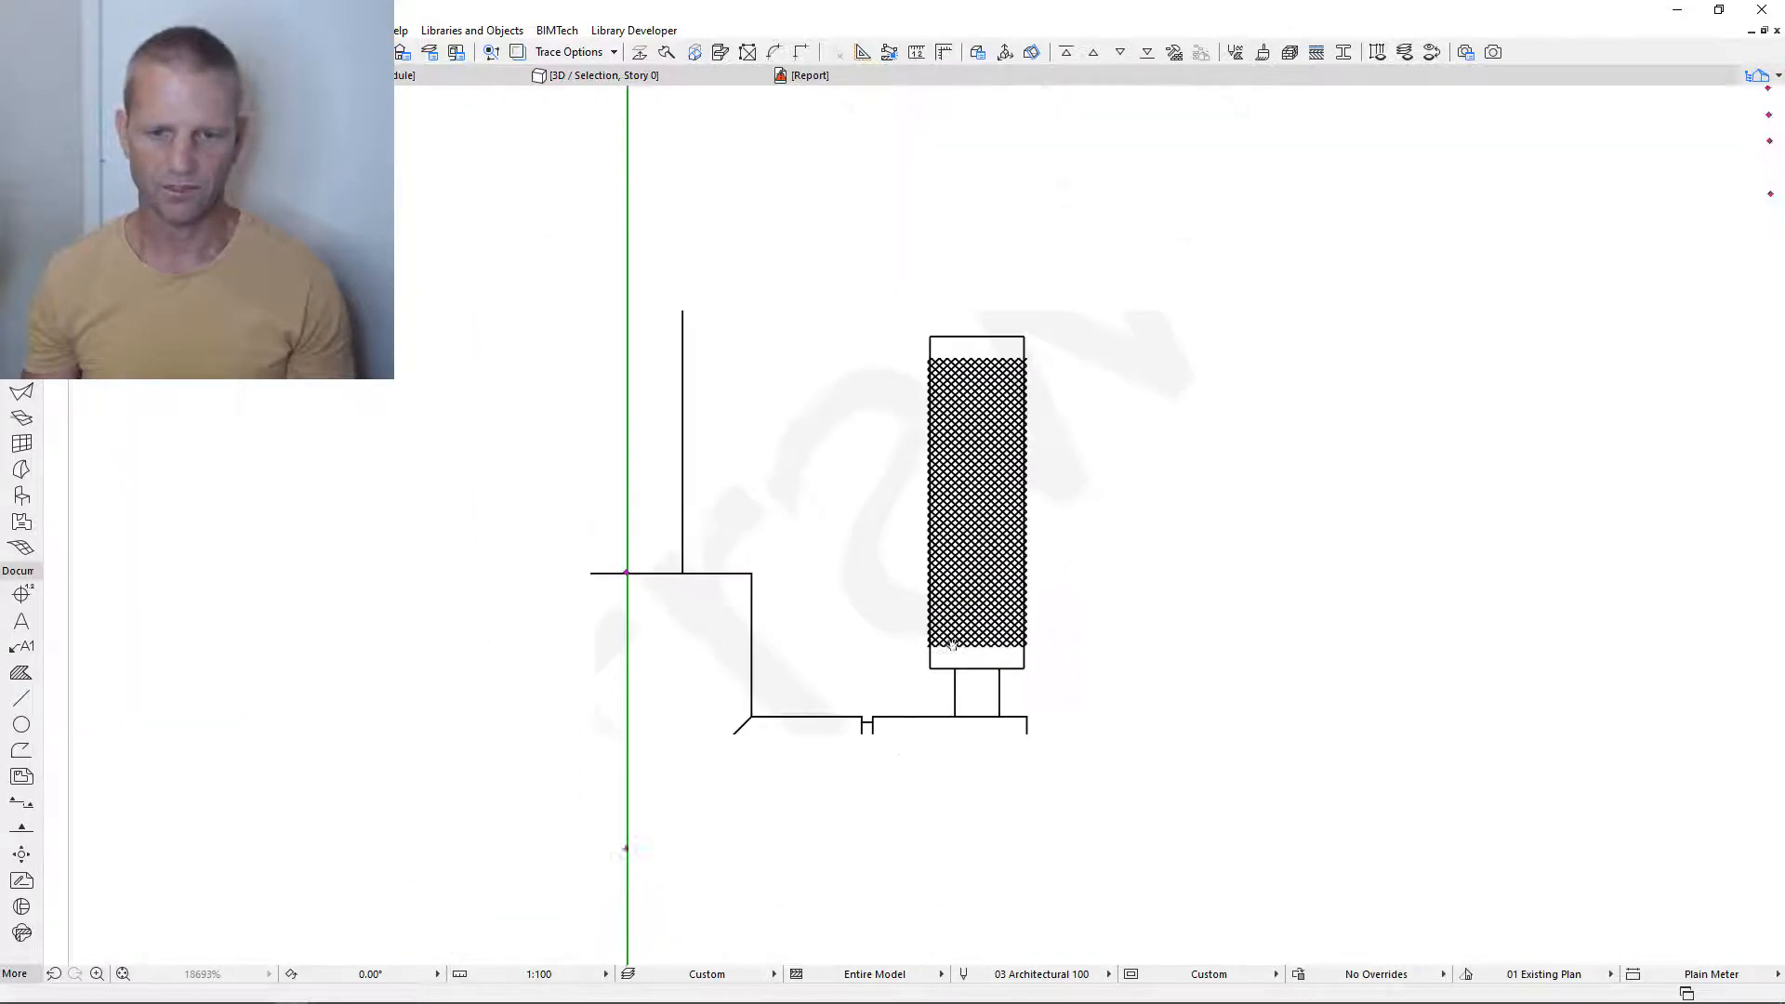
scroll(893, 800, "up", 4)
middle_click_drag(919, 798, 964, 474)
scroll(946, 656, "up", 1)
scroll(955, 664, "up", 3)
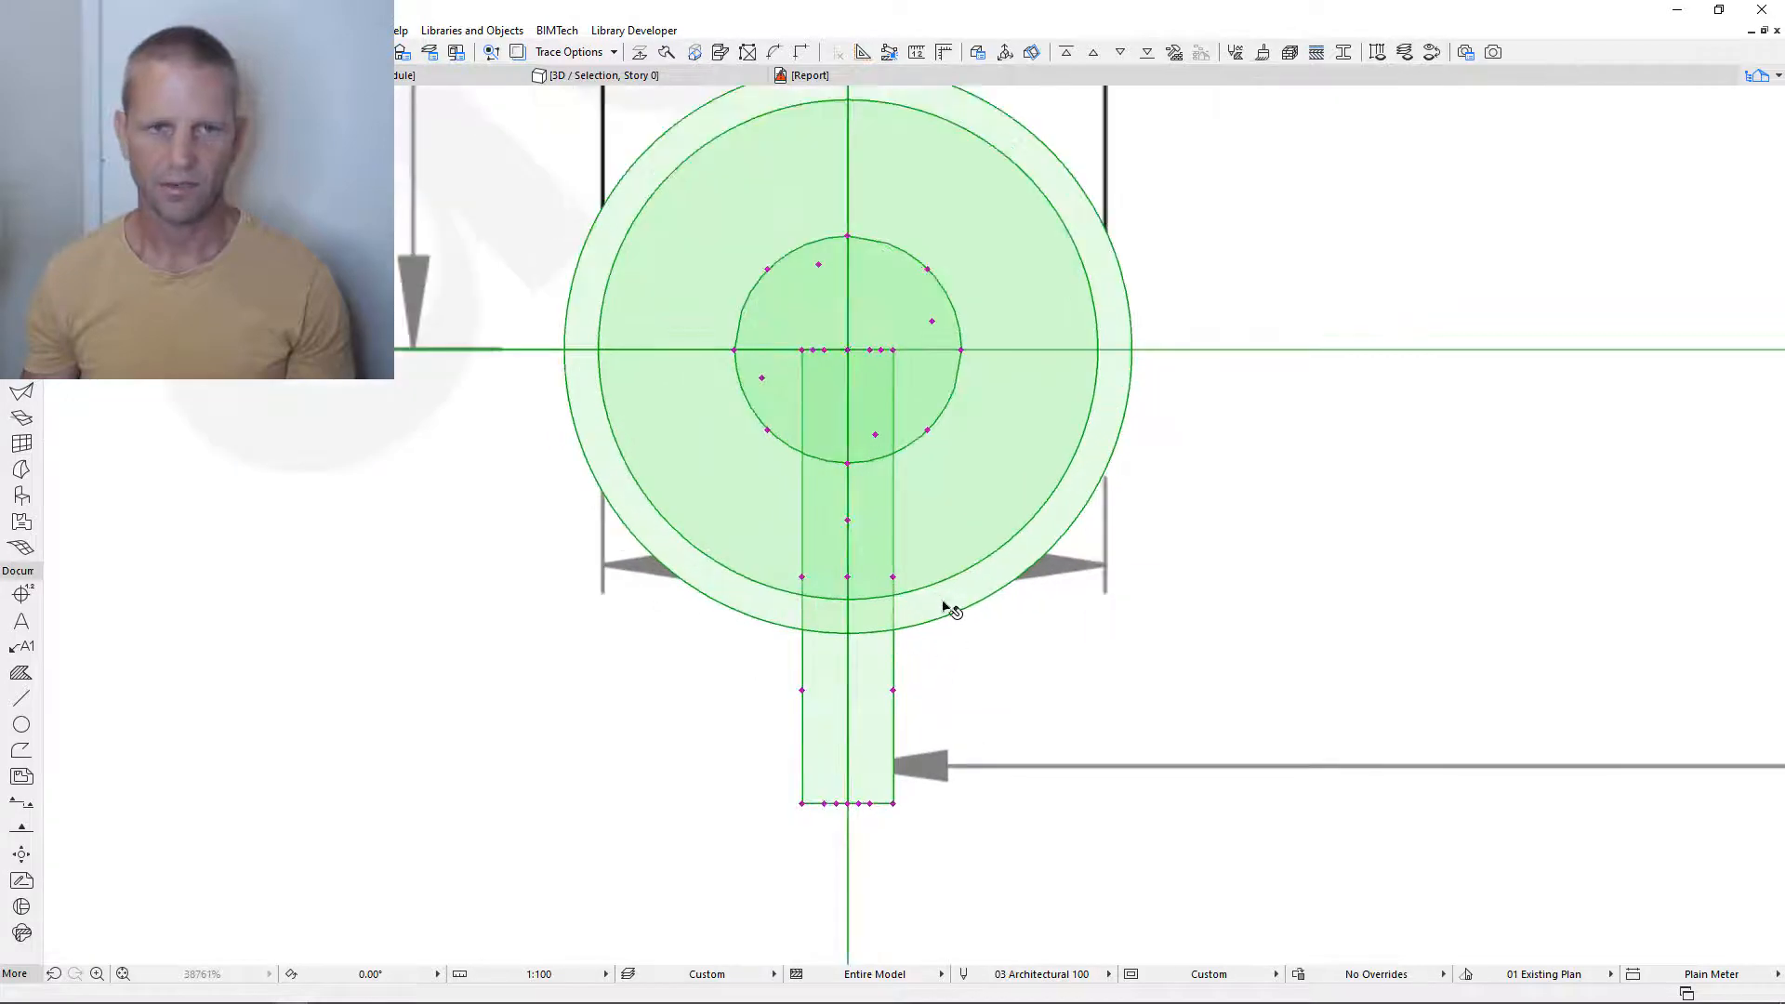
scroll(924, 516, "up", 1)
scroll(912, 673, "down", 4)
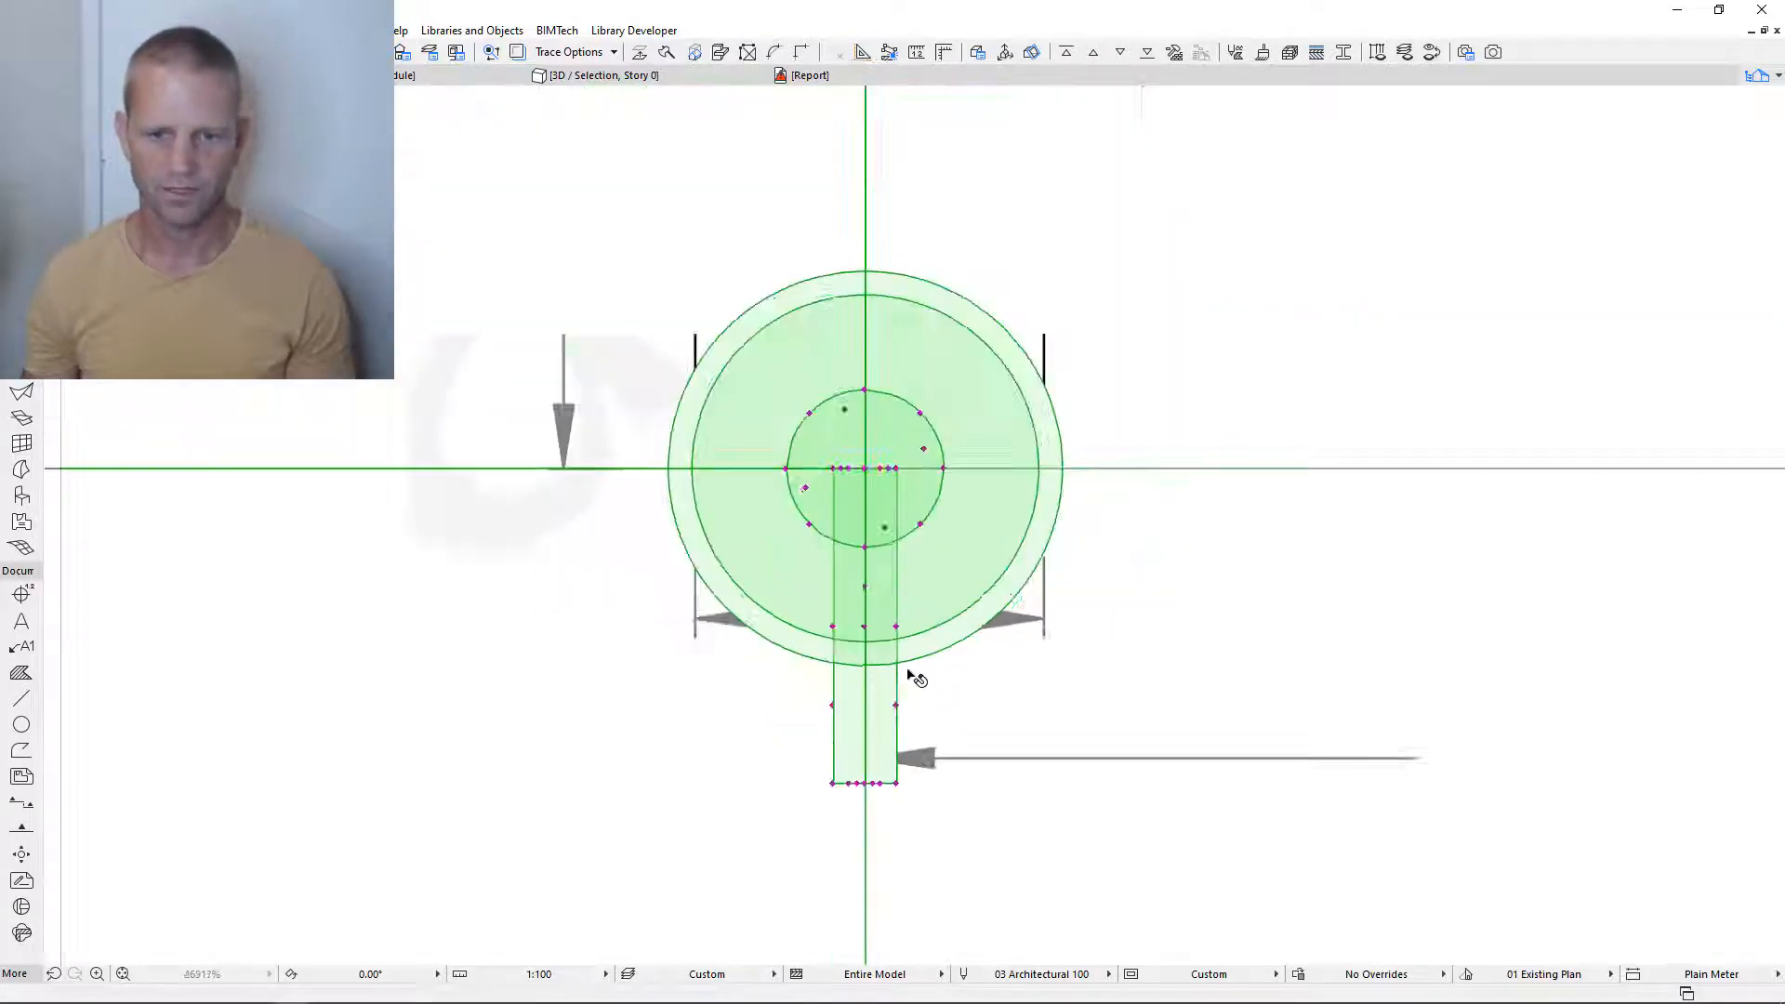
- Stretch the centre end node of the lever's revolve profile along its axis to 92 mm from the origin
middle_click_drag(912, 805, 849, 570)
scroll(823, 558, "down", 1)
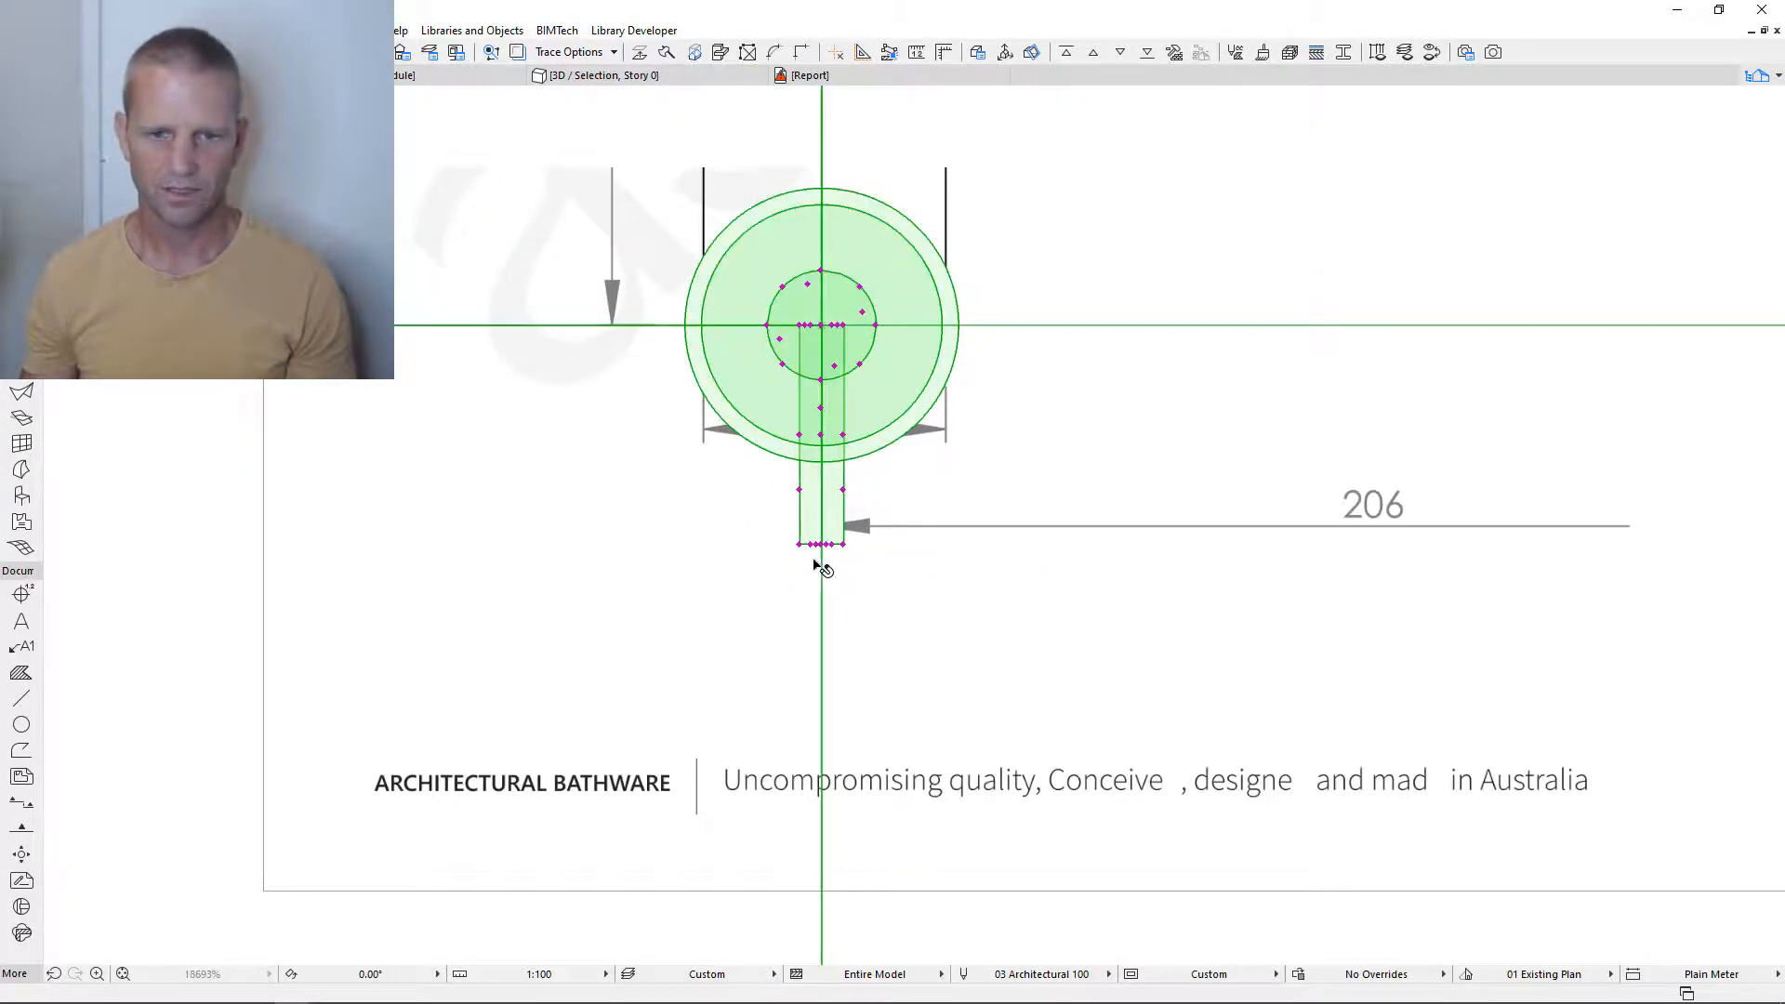
scroll(822, 550, "up", 4)
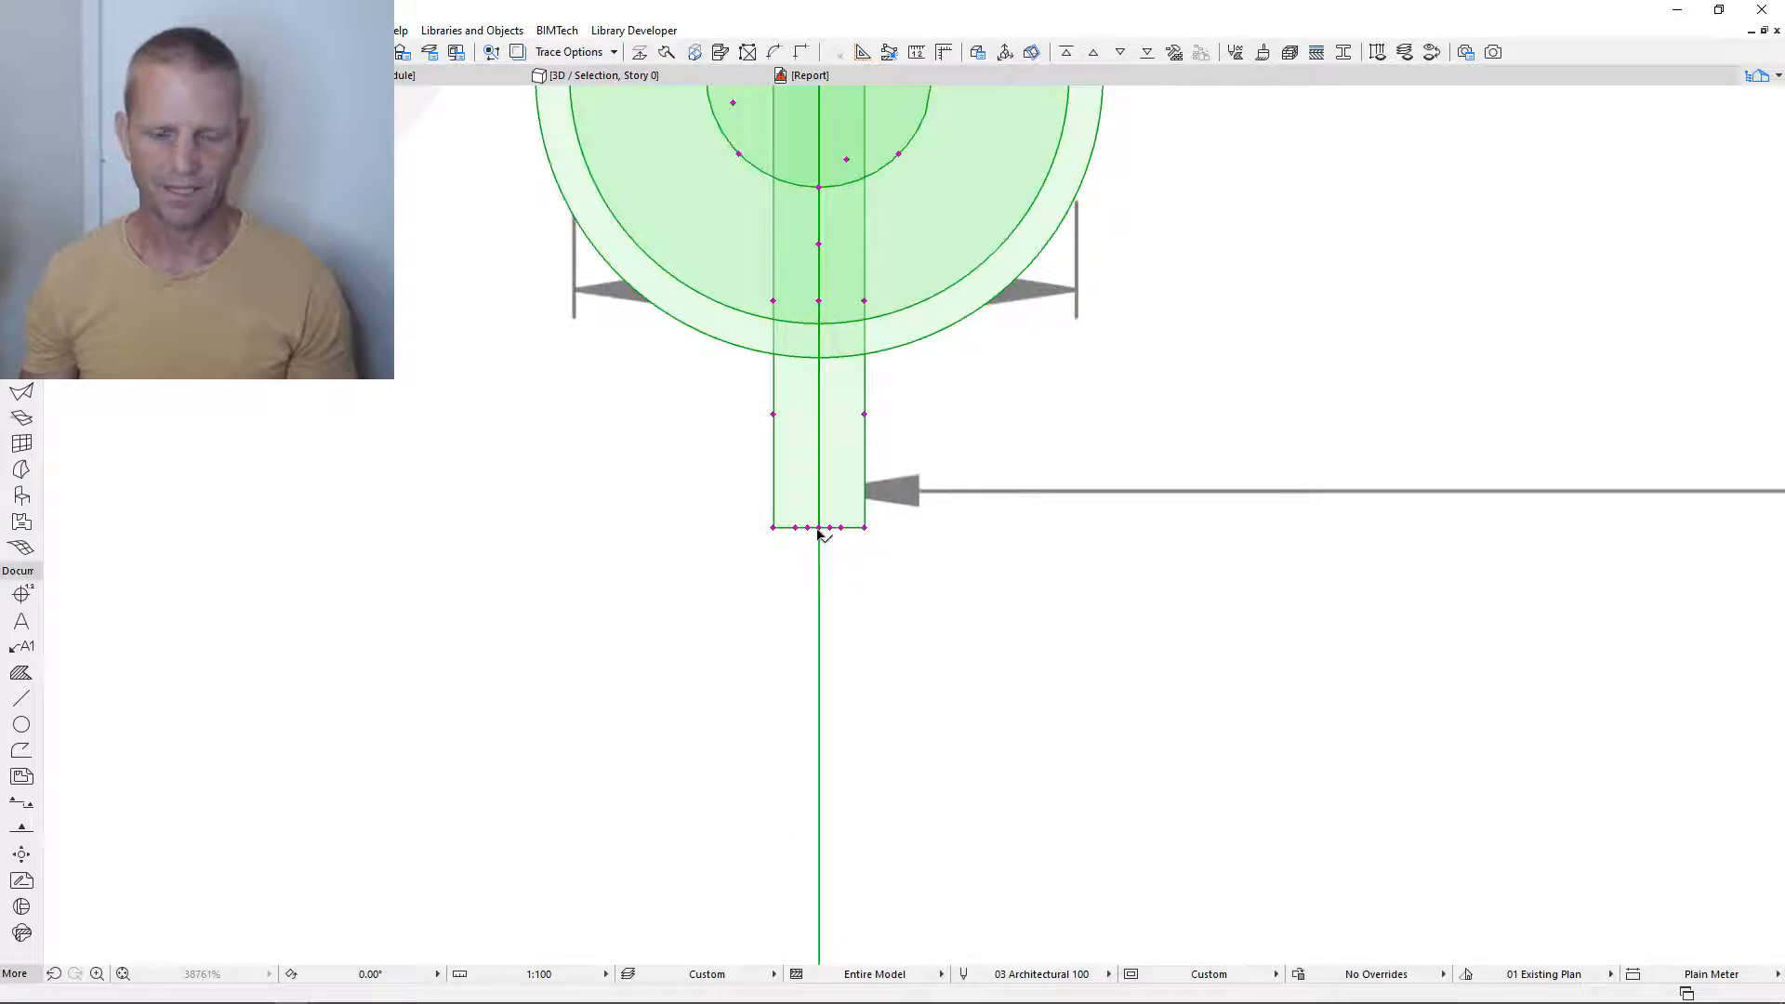
left_click(819, 528)
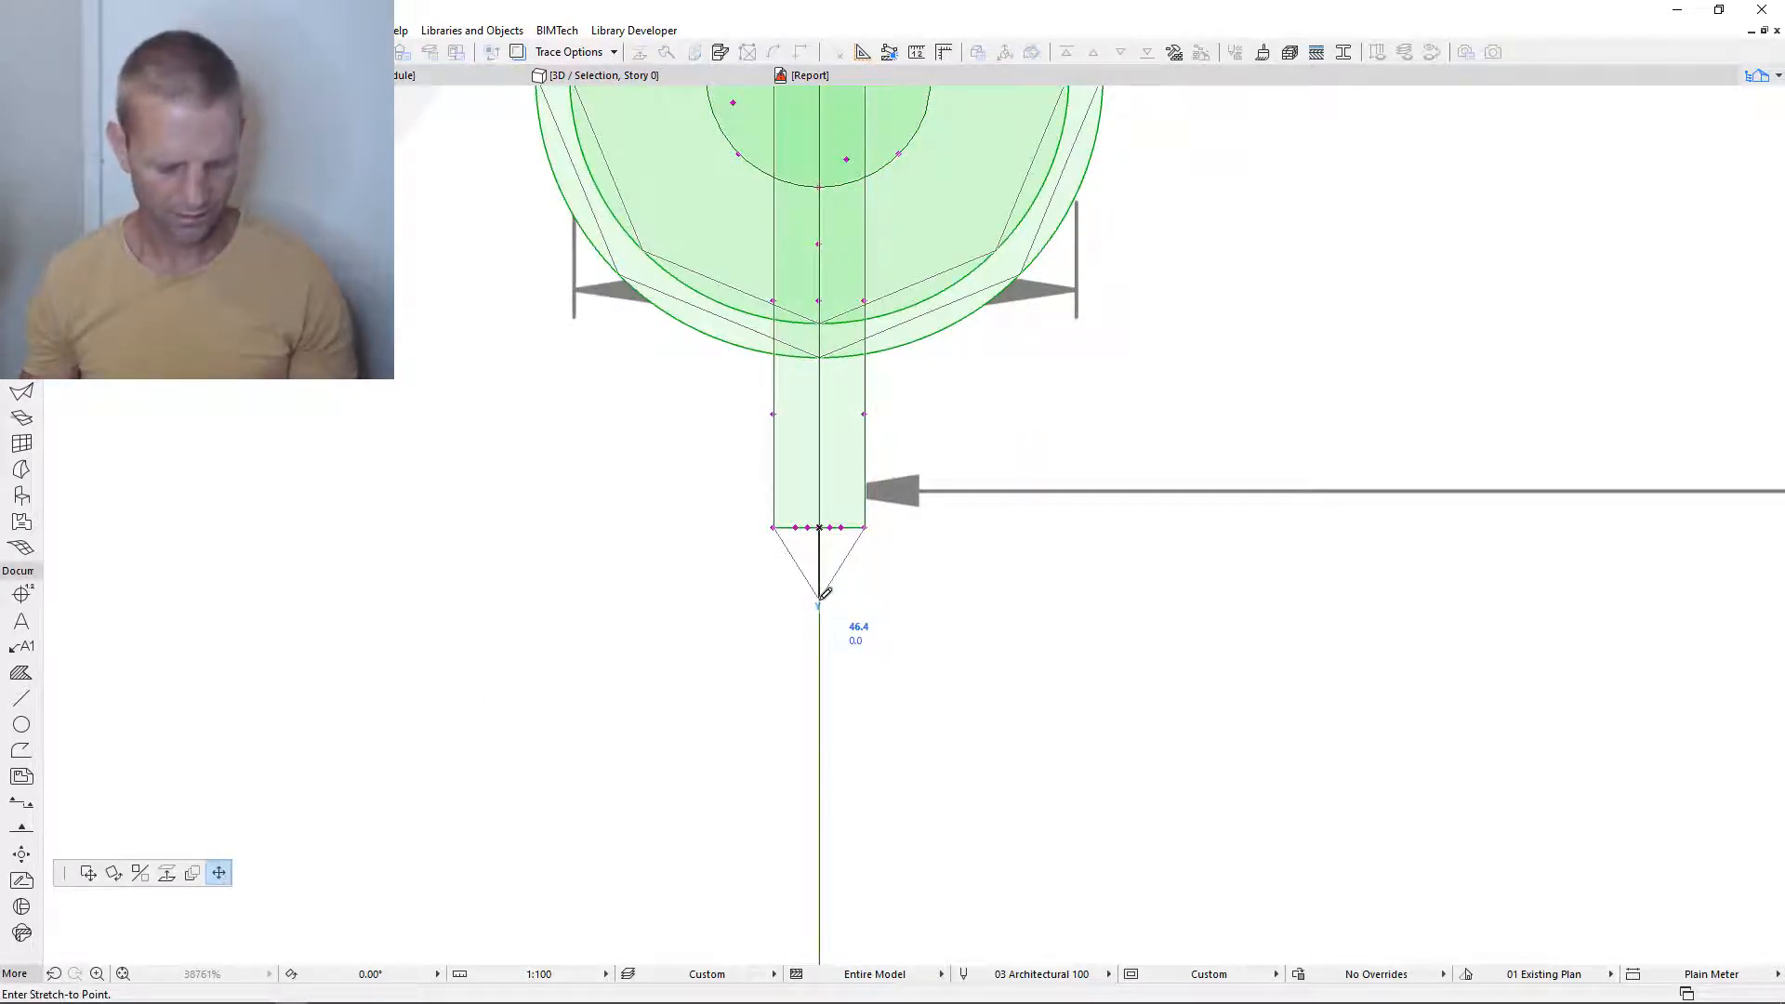
key("Escape")
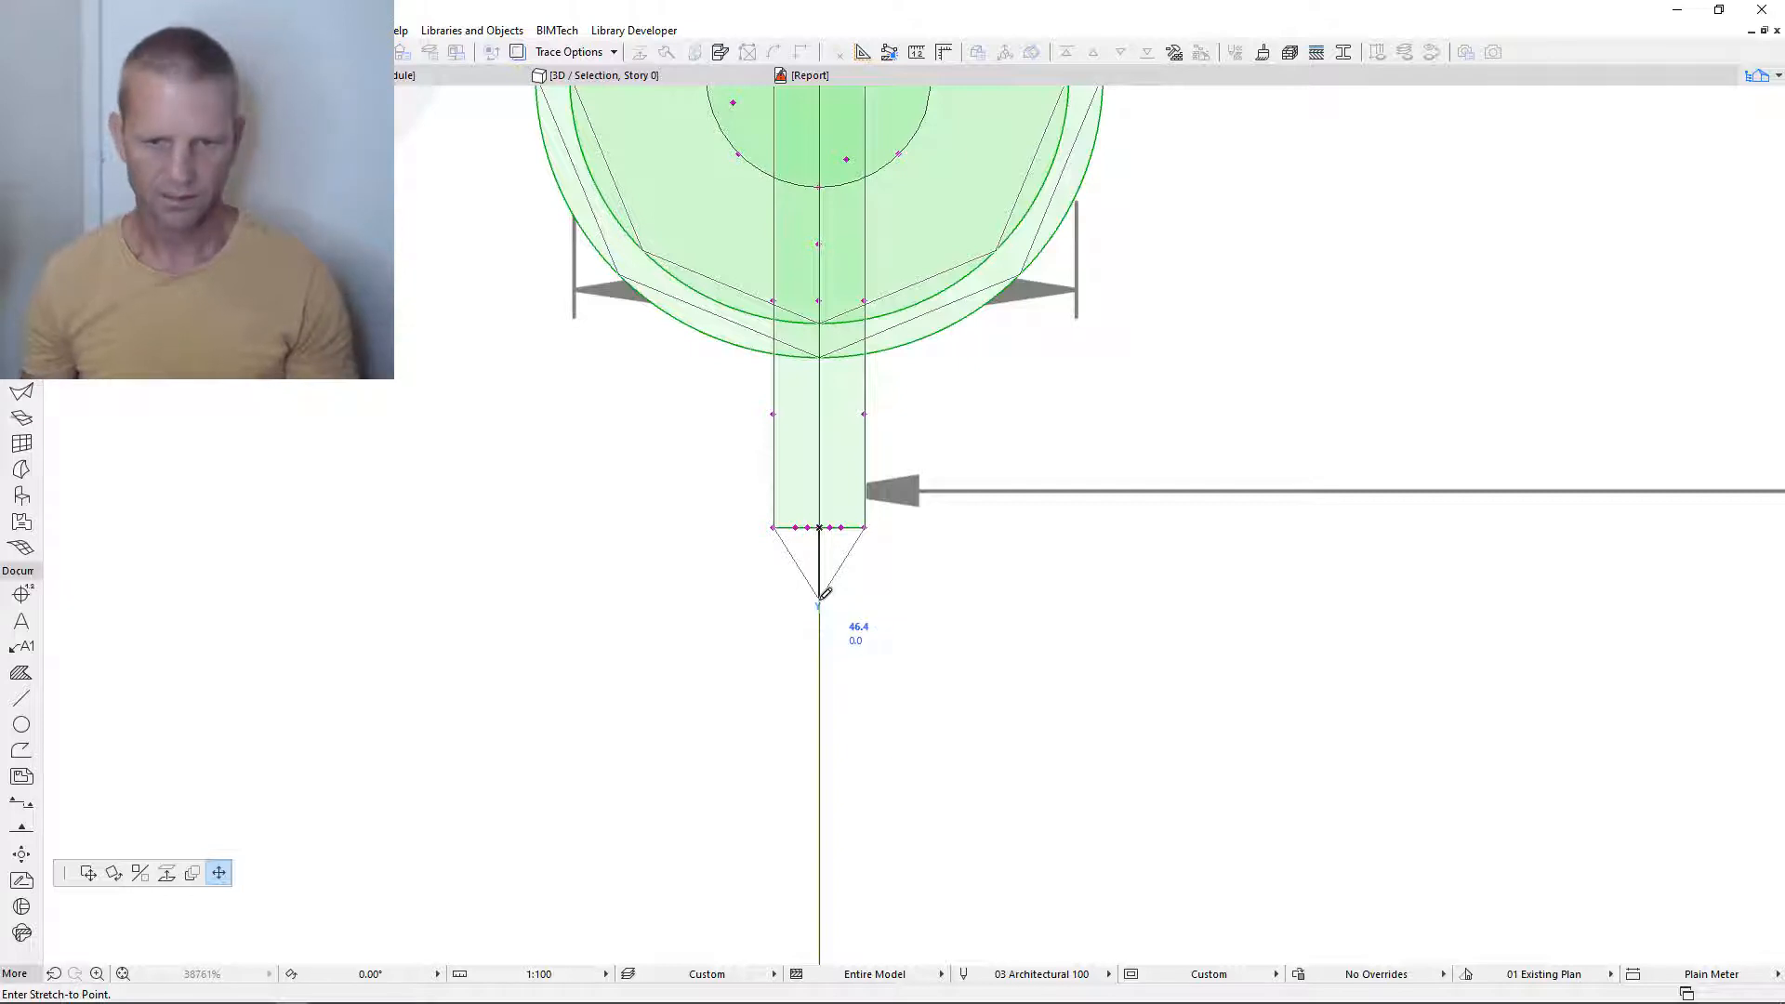
left_click(830, 882)
scroll(897, 802, "down", 5)
scroll(855, 744, "up", 2)
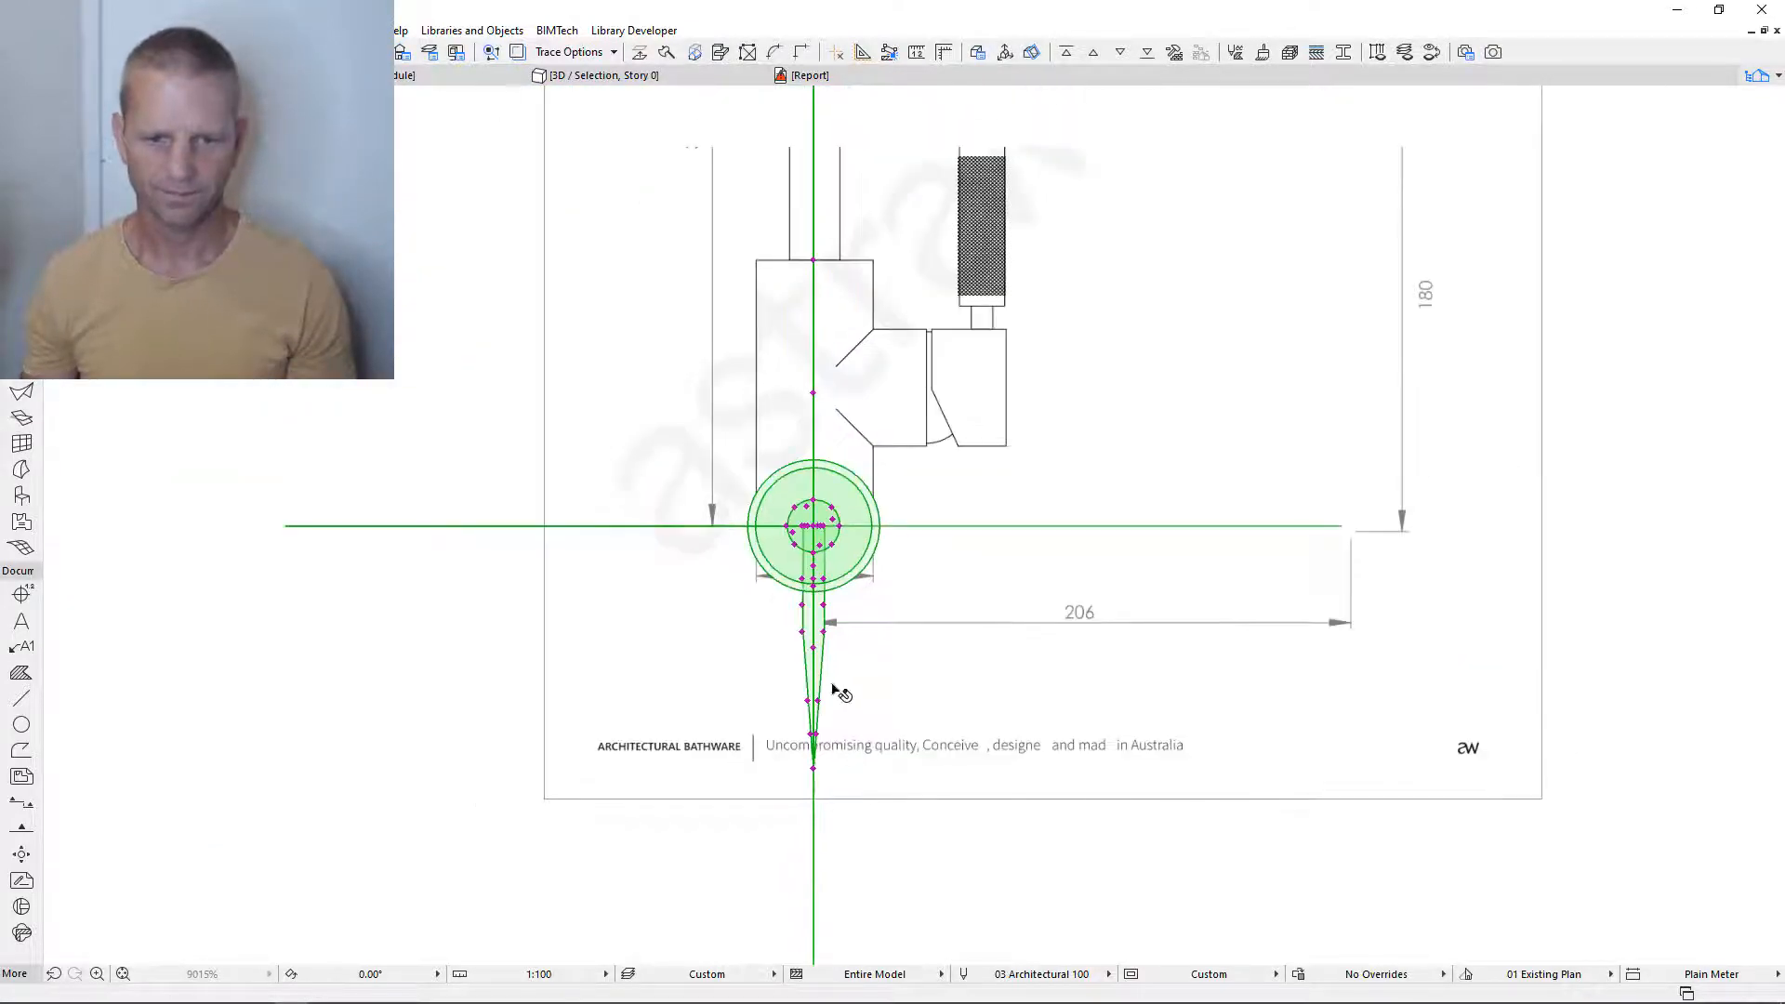
scroll(840, 692, "up", 2)
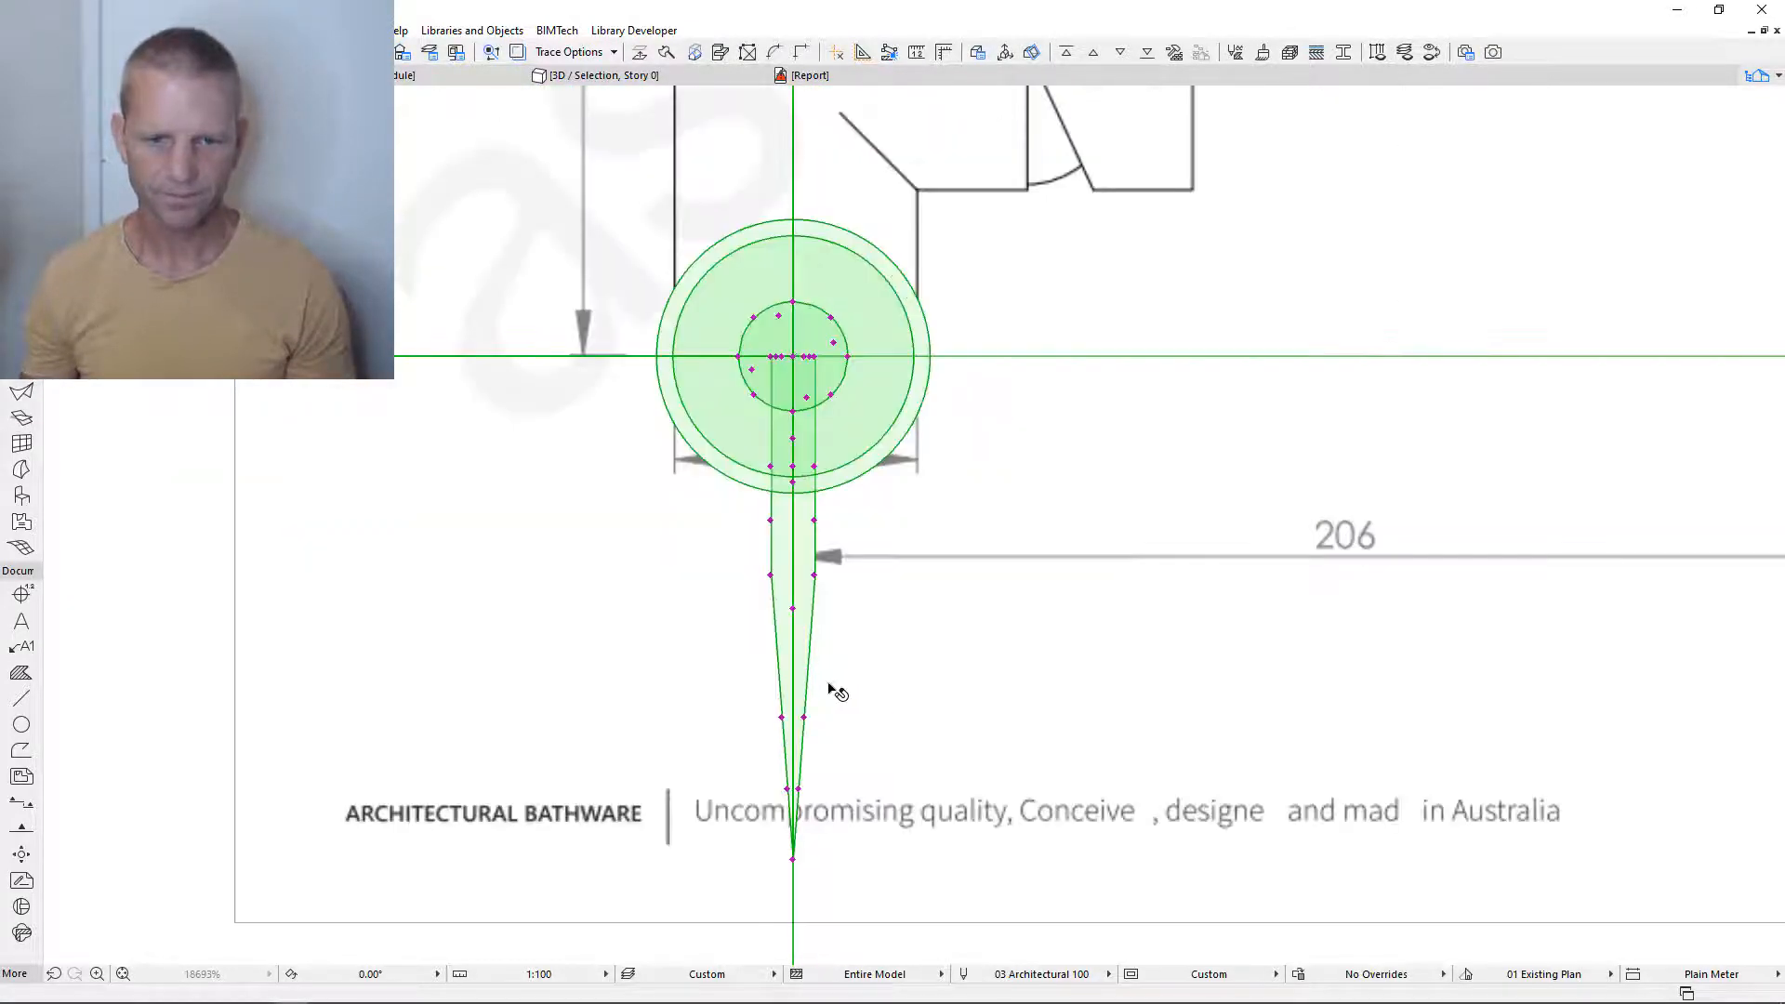
- Move the lever profile's outer end corner to 92 mm along the axis at an 8.5 mm radius
left_click(798, 789)
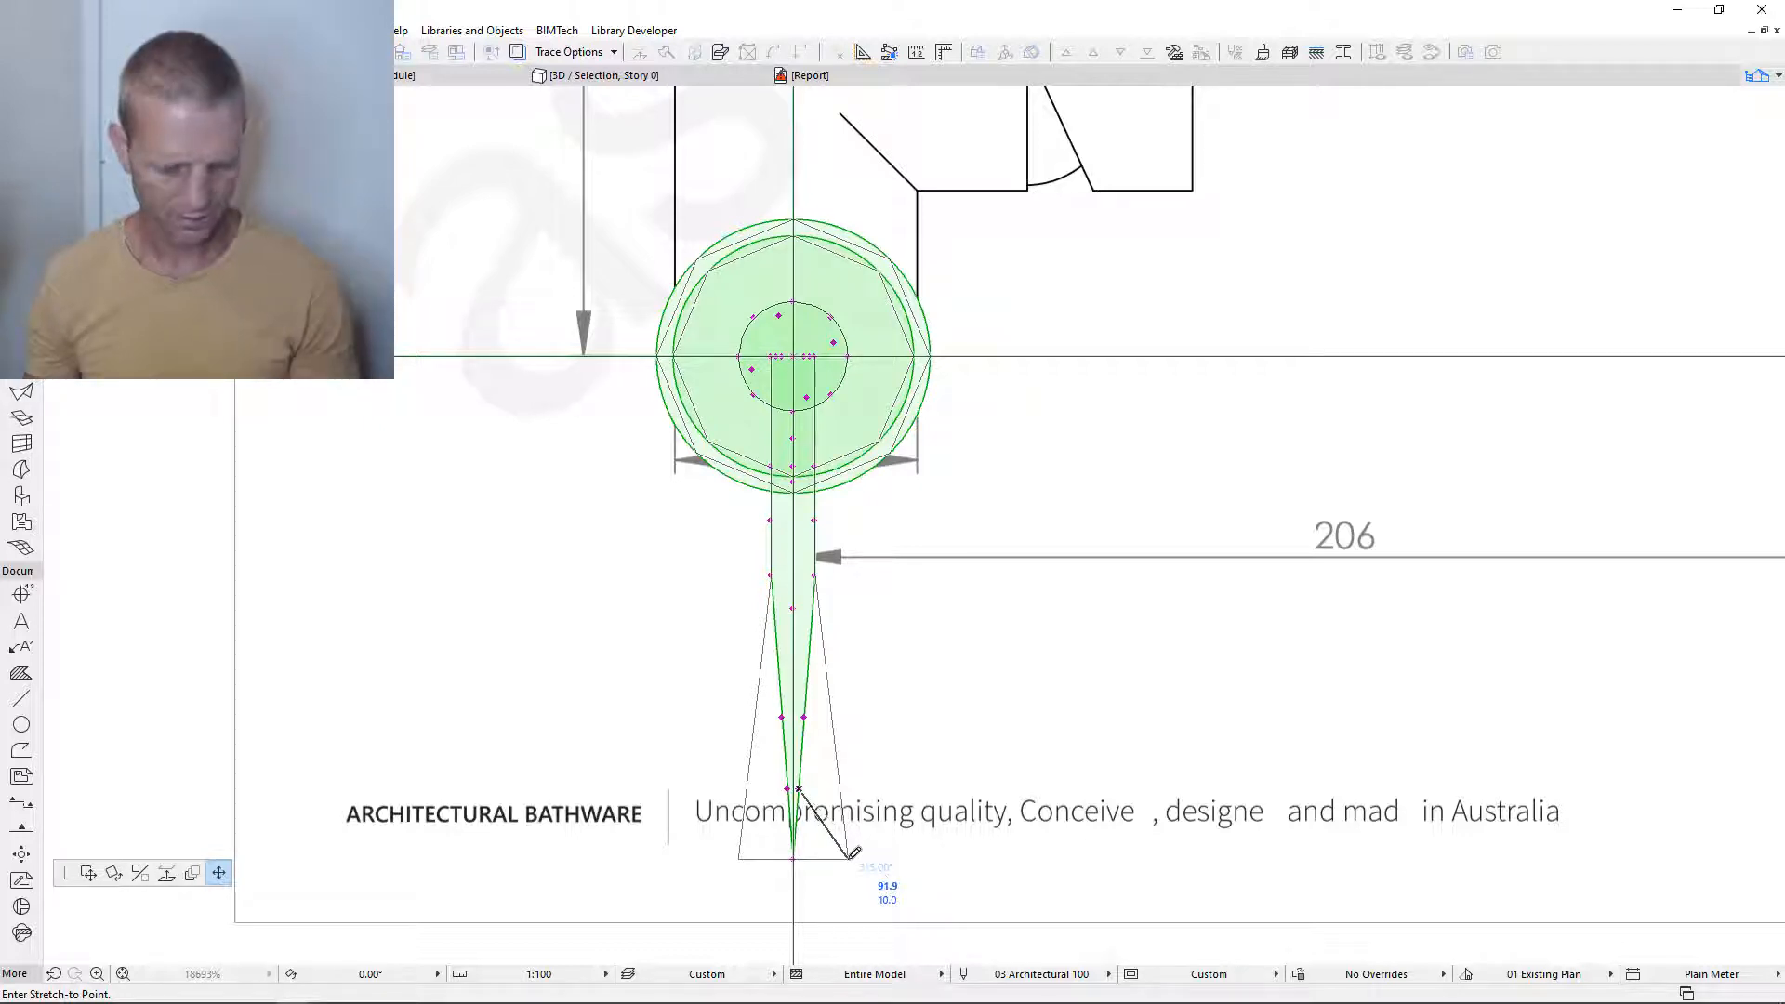
key("Tab")
type("8")
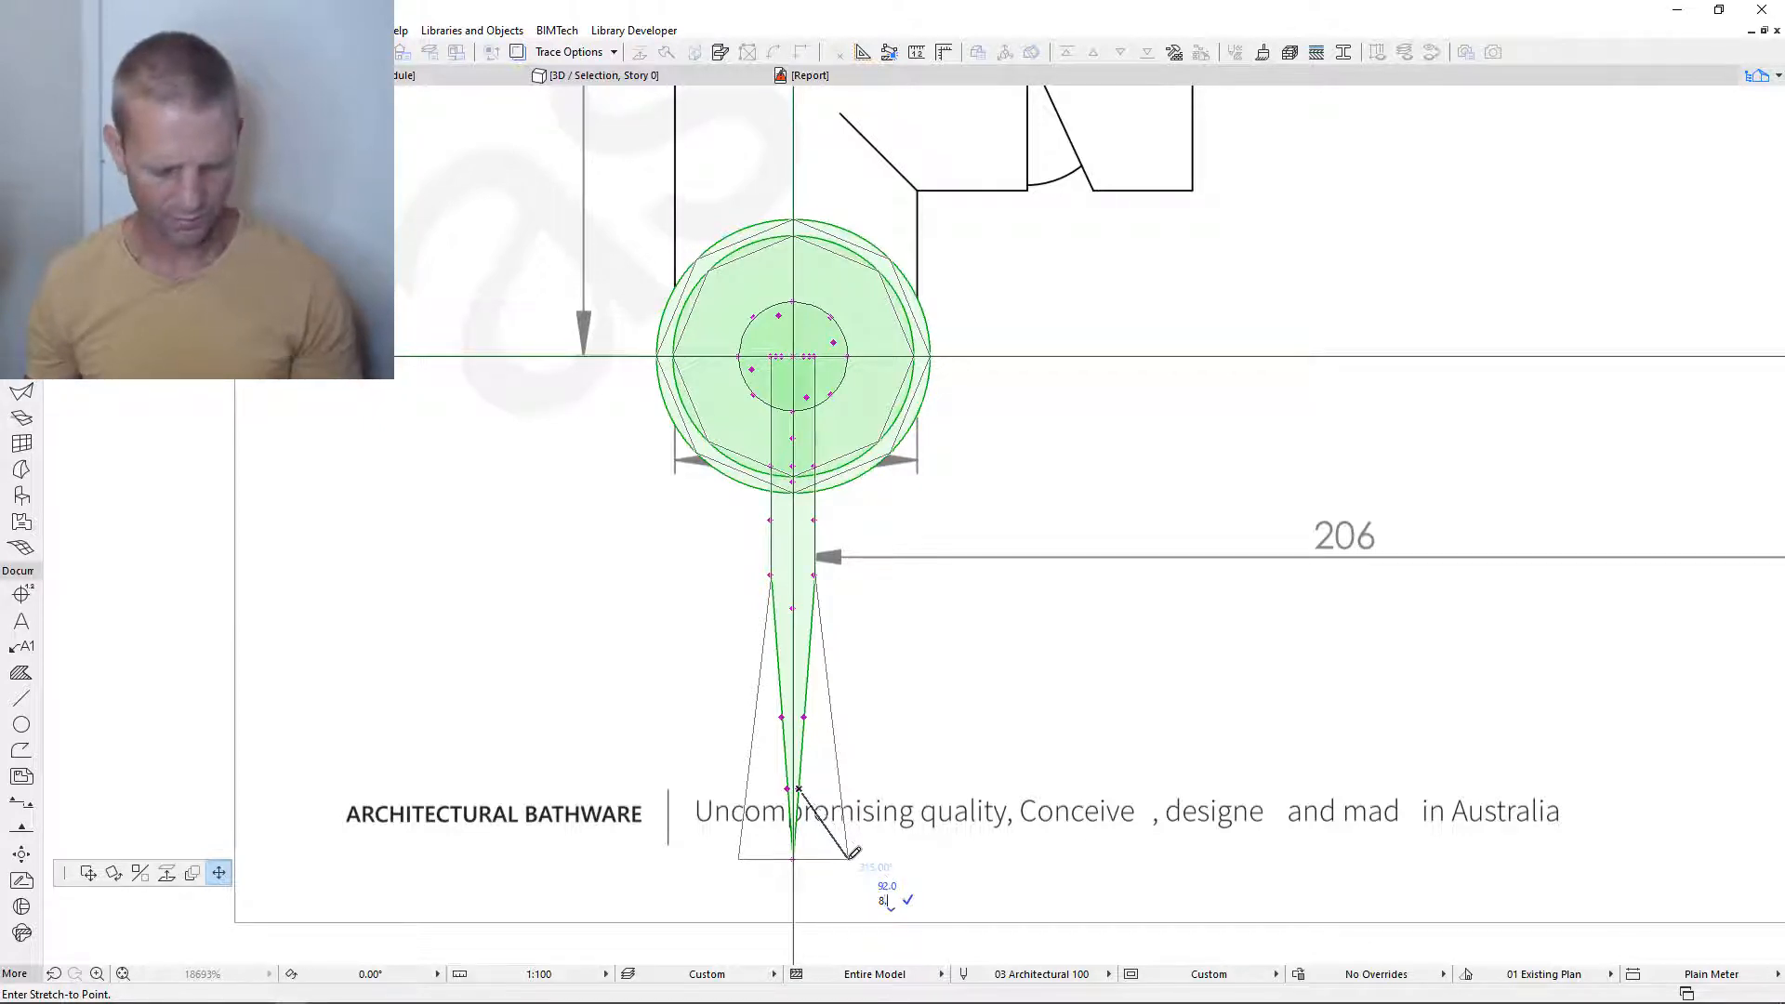
type(".5")
key("Return")
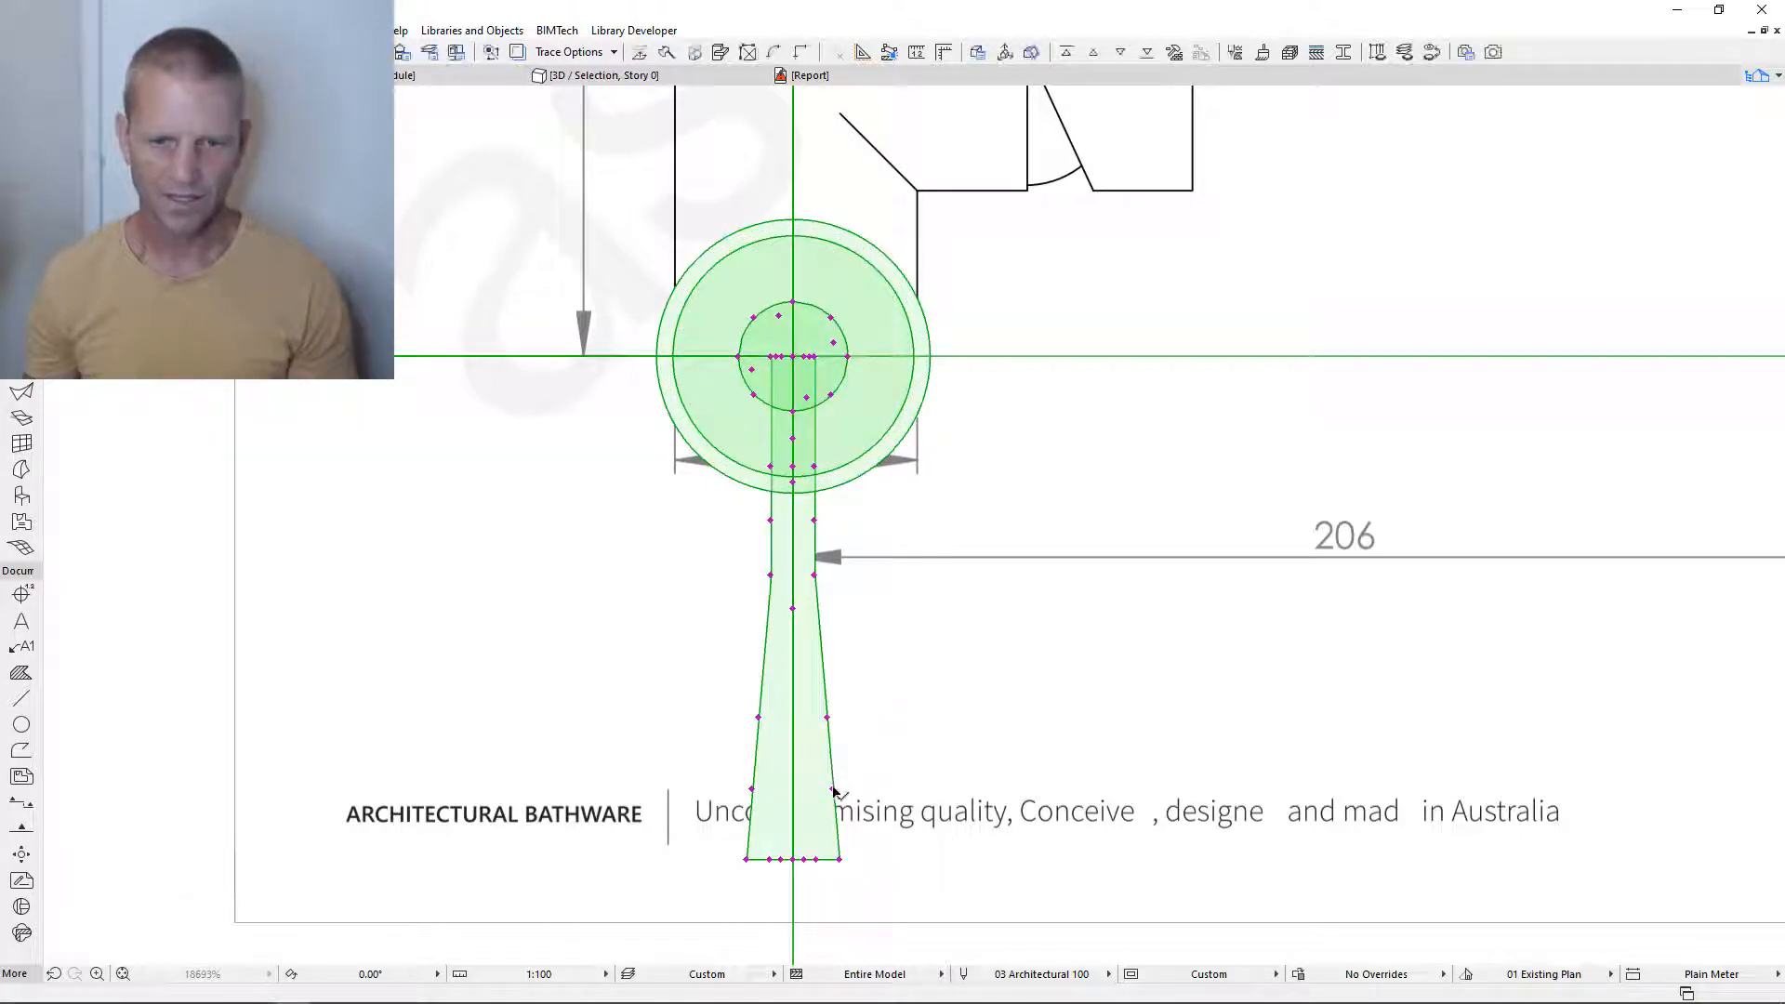
- Move the lever profile's adjoining side node to 32 mm along the axis at an 8.5 mm radius to form the handle's straight side
left_click(833, 790)
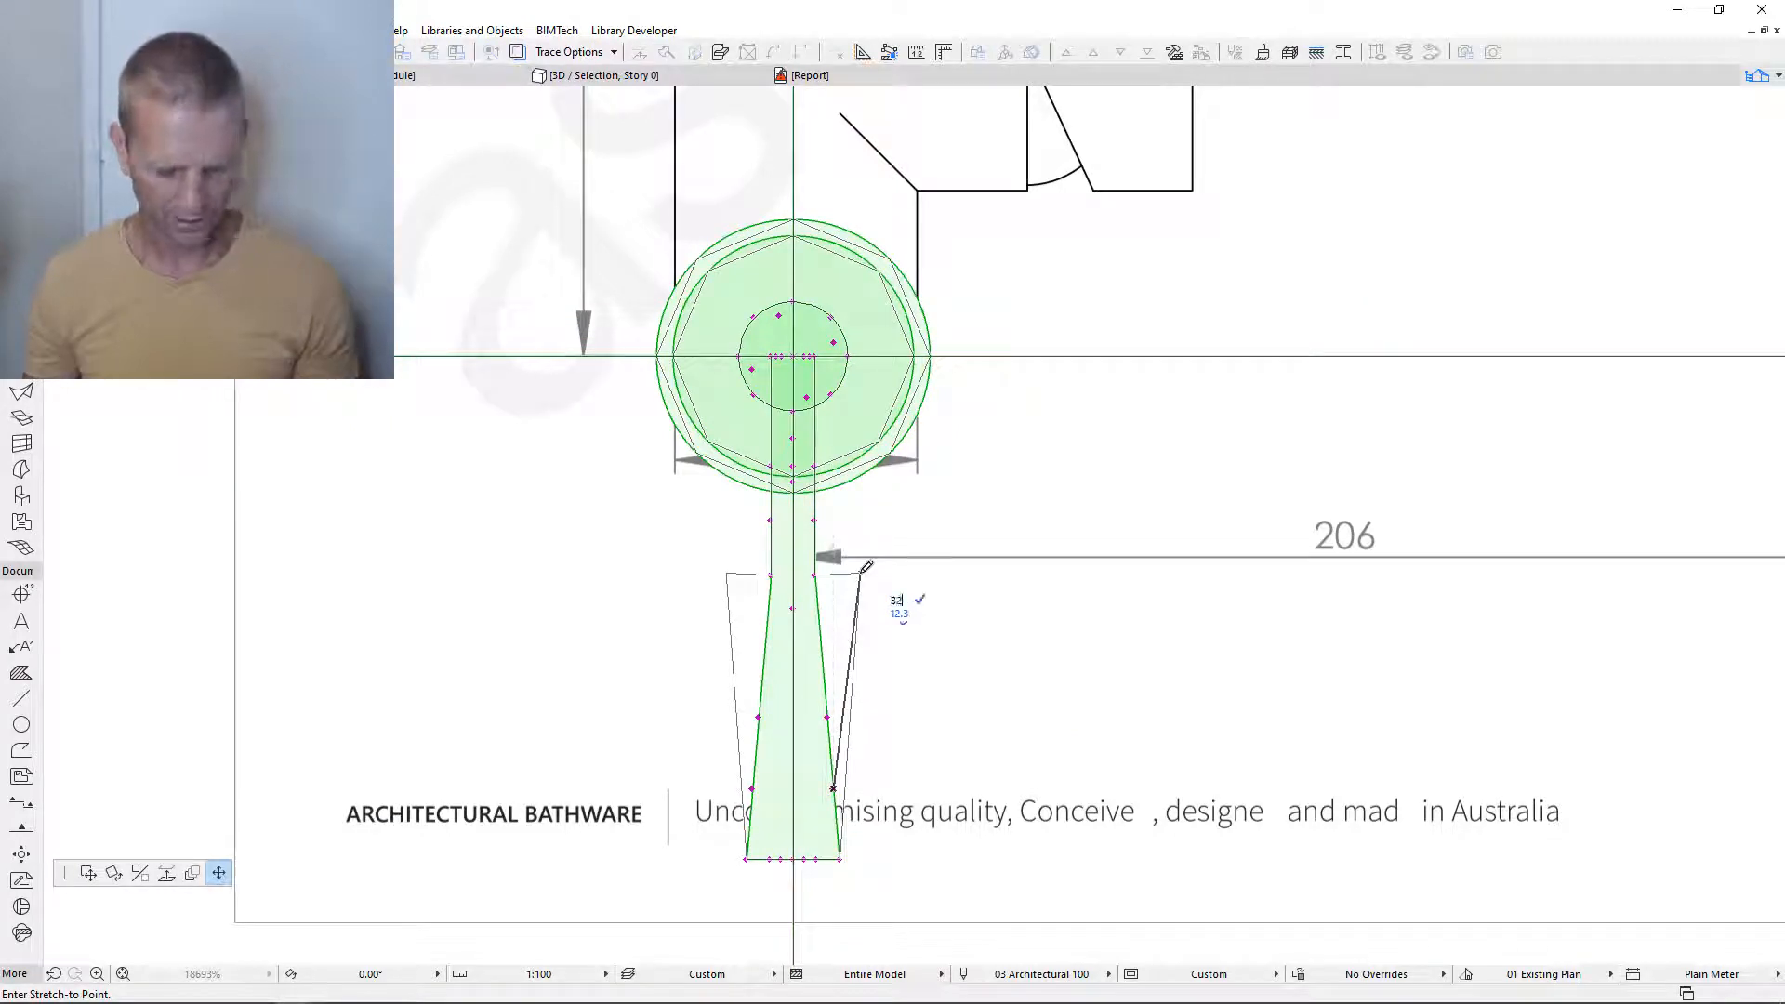
key("Tab")
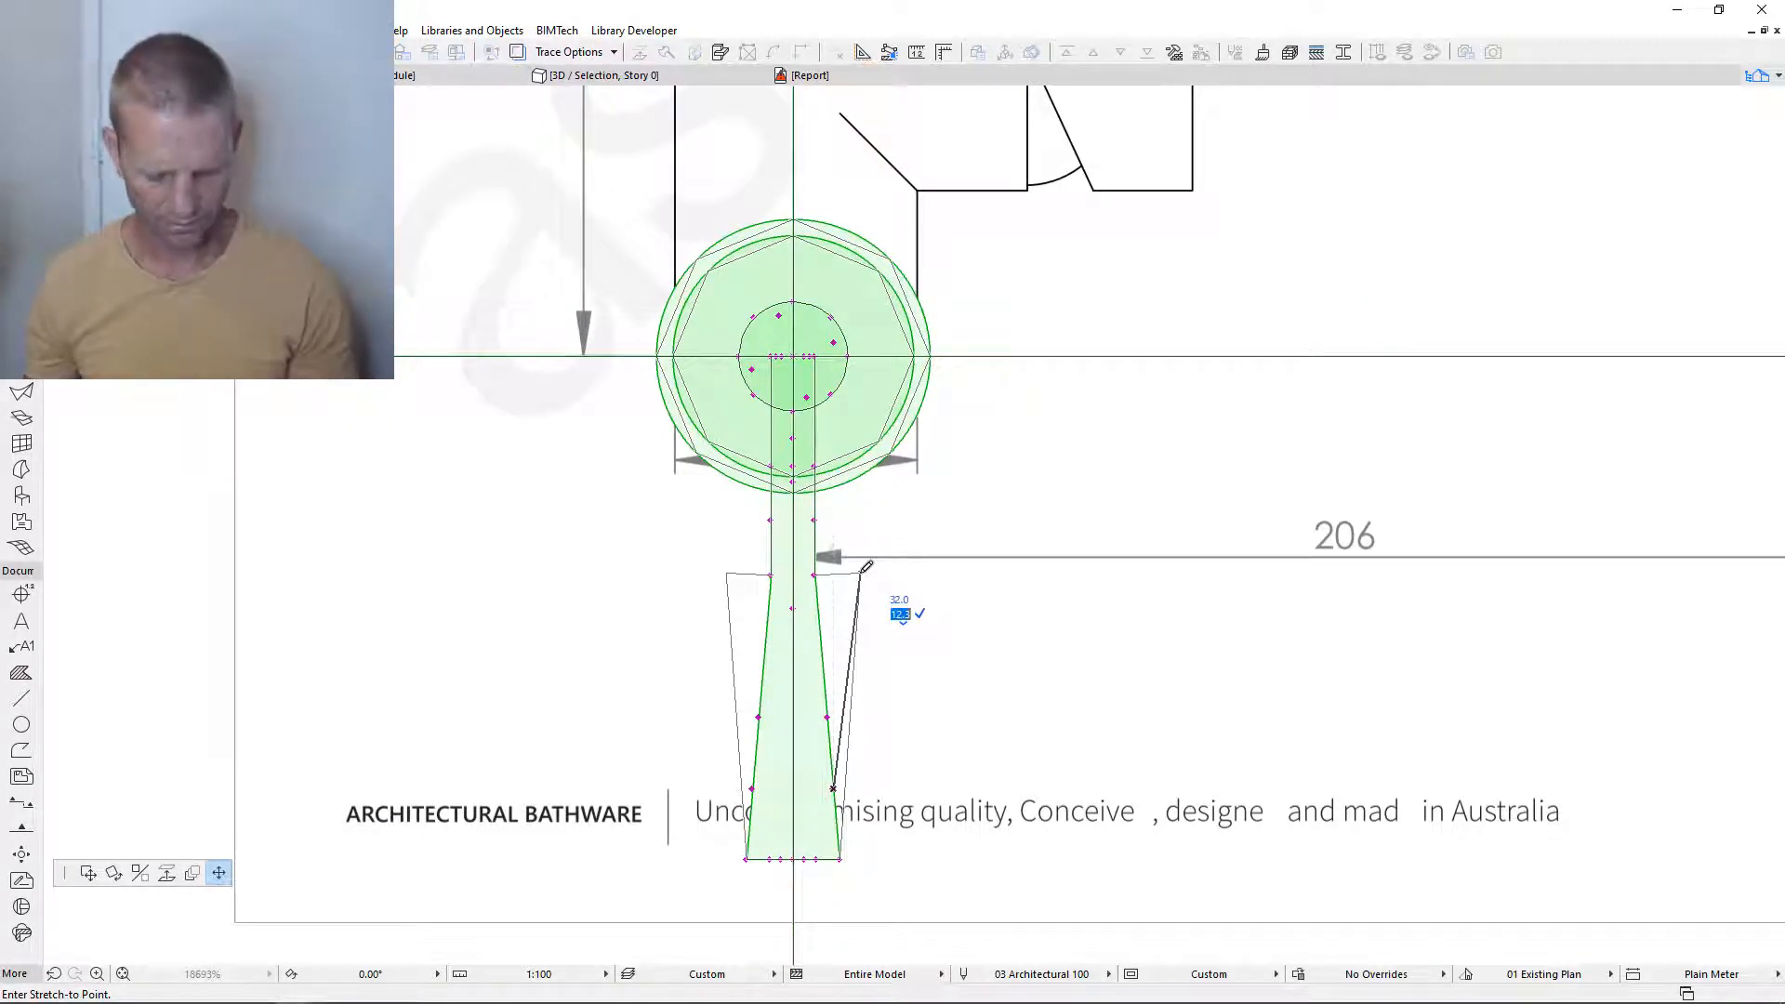
type("8.5")
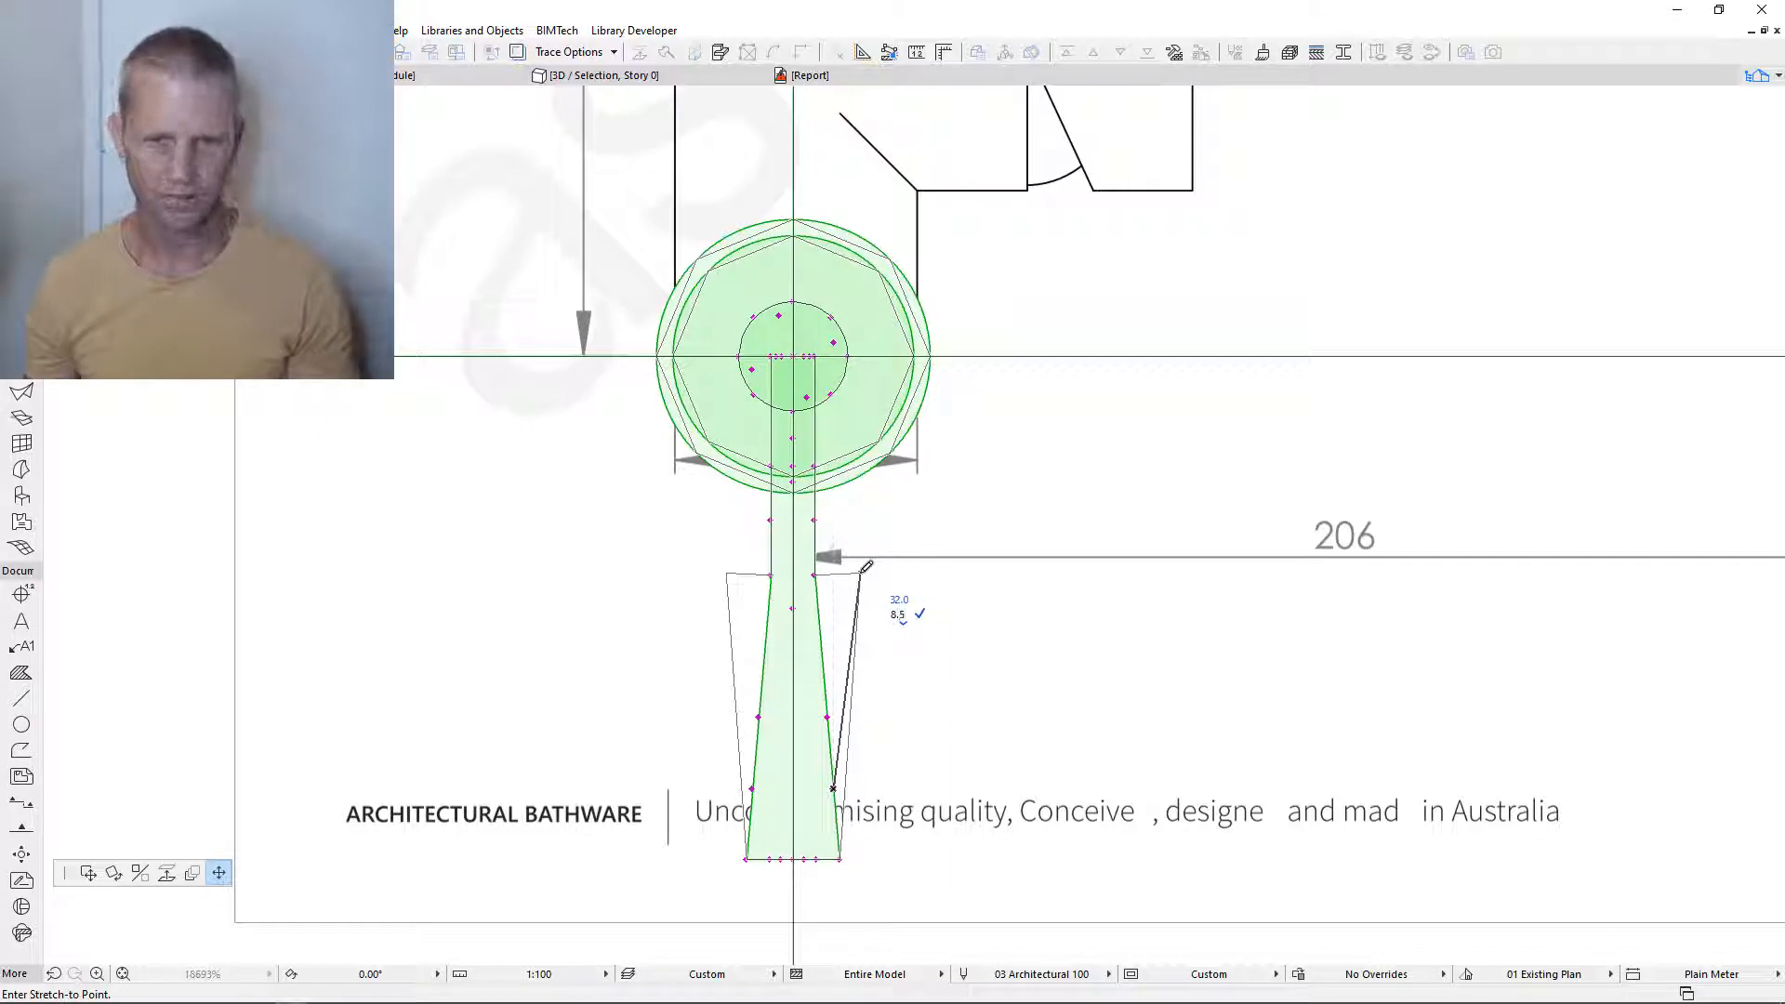
key("Return")
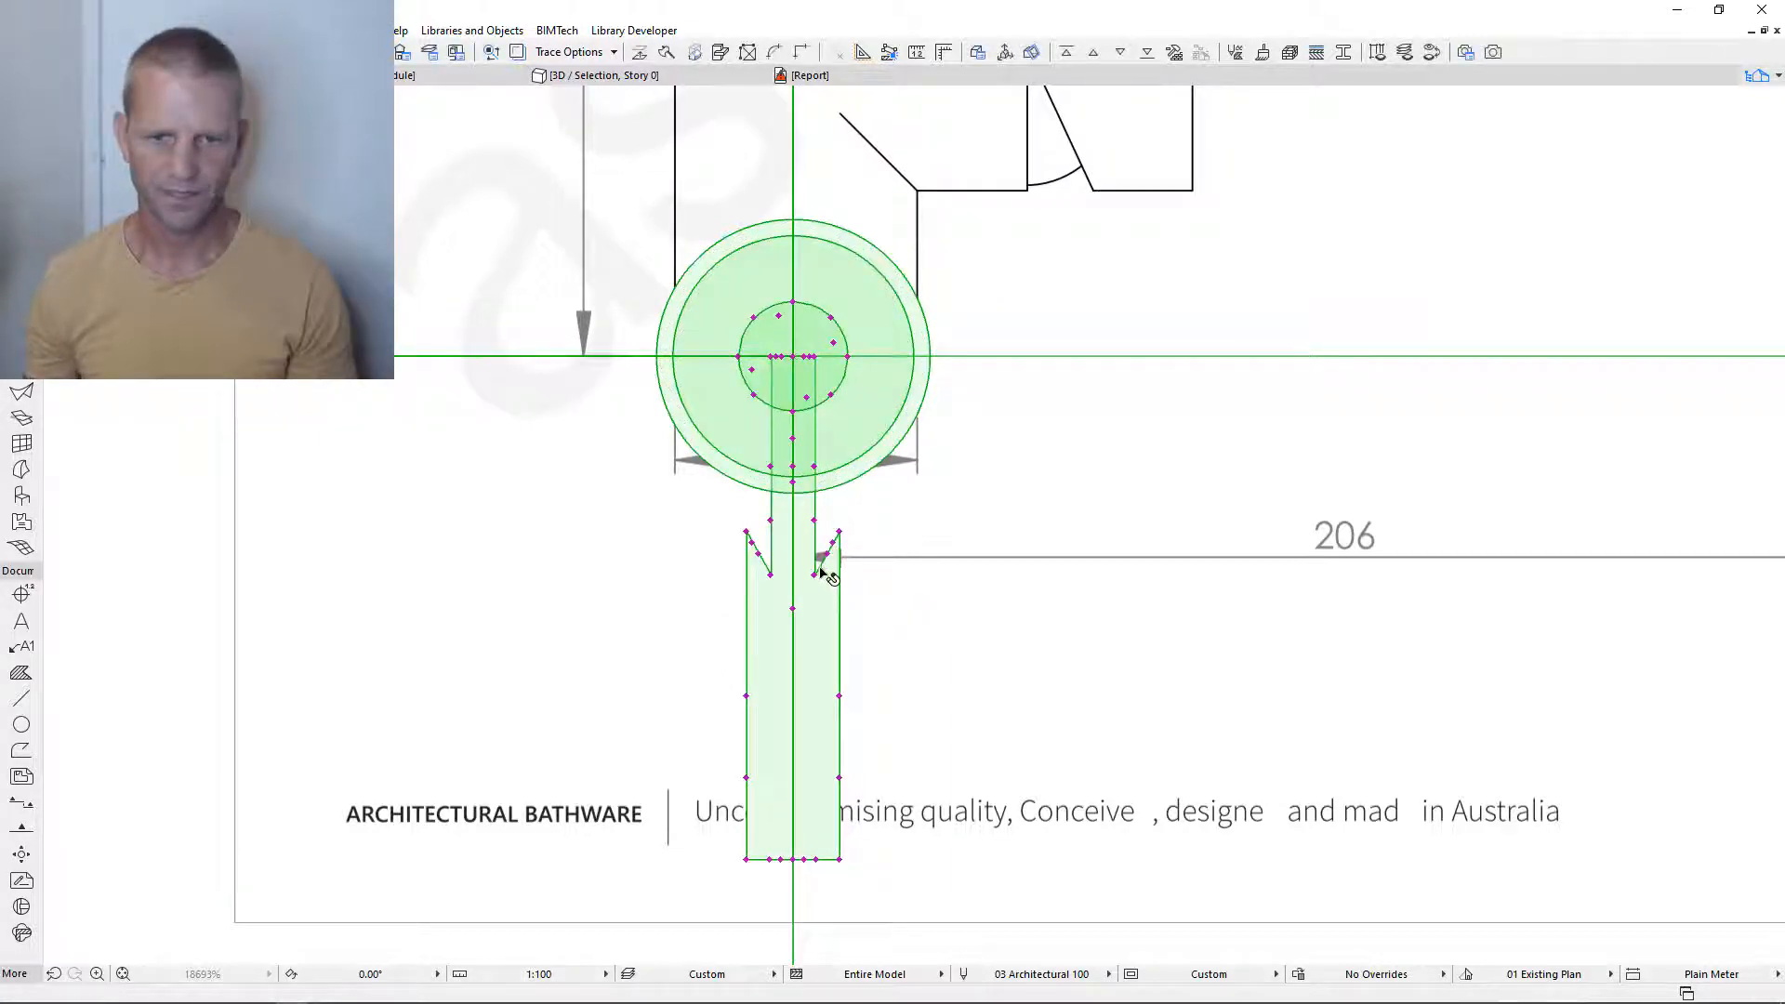
- Move the stem's outer node back to 32 mm along the axis at a 4 mm radius to square the handle's shoulder
left_click(815, 576)
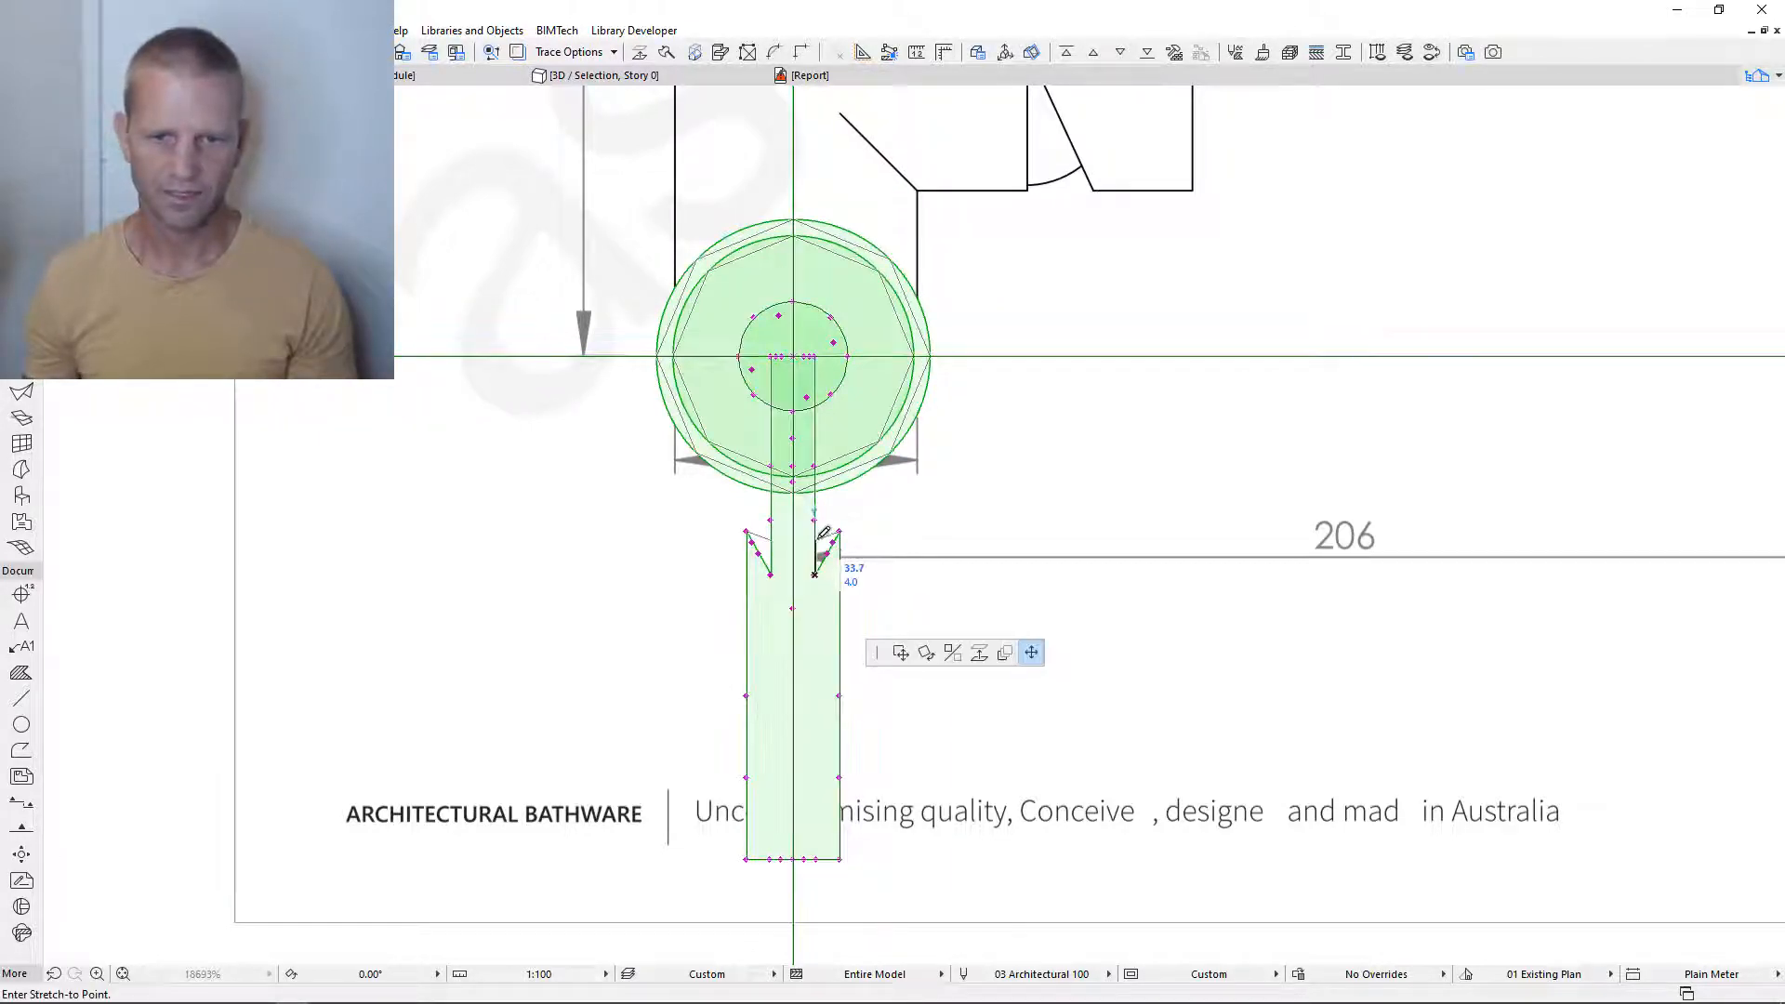
left_click(884, 556)
scroll(896, 581, "down", 4)
middle_click_drag(939, 564, 891, 631)
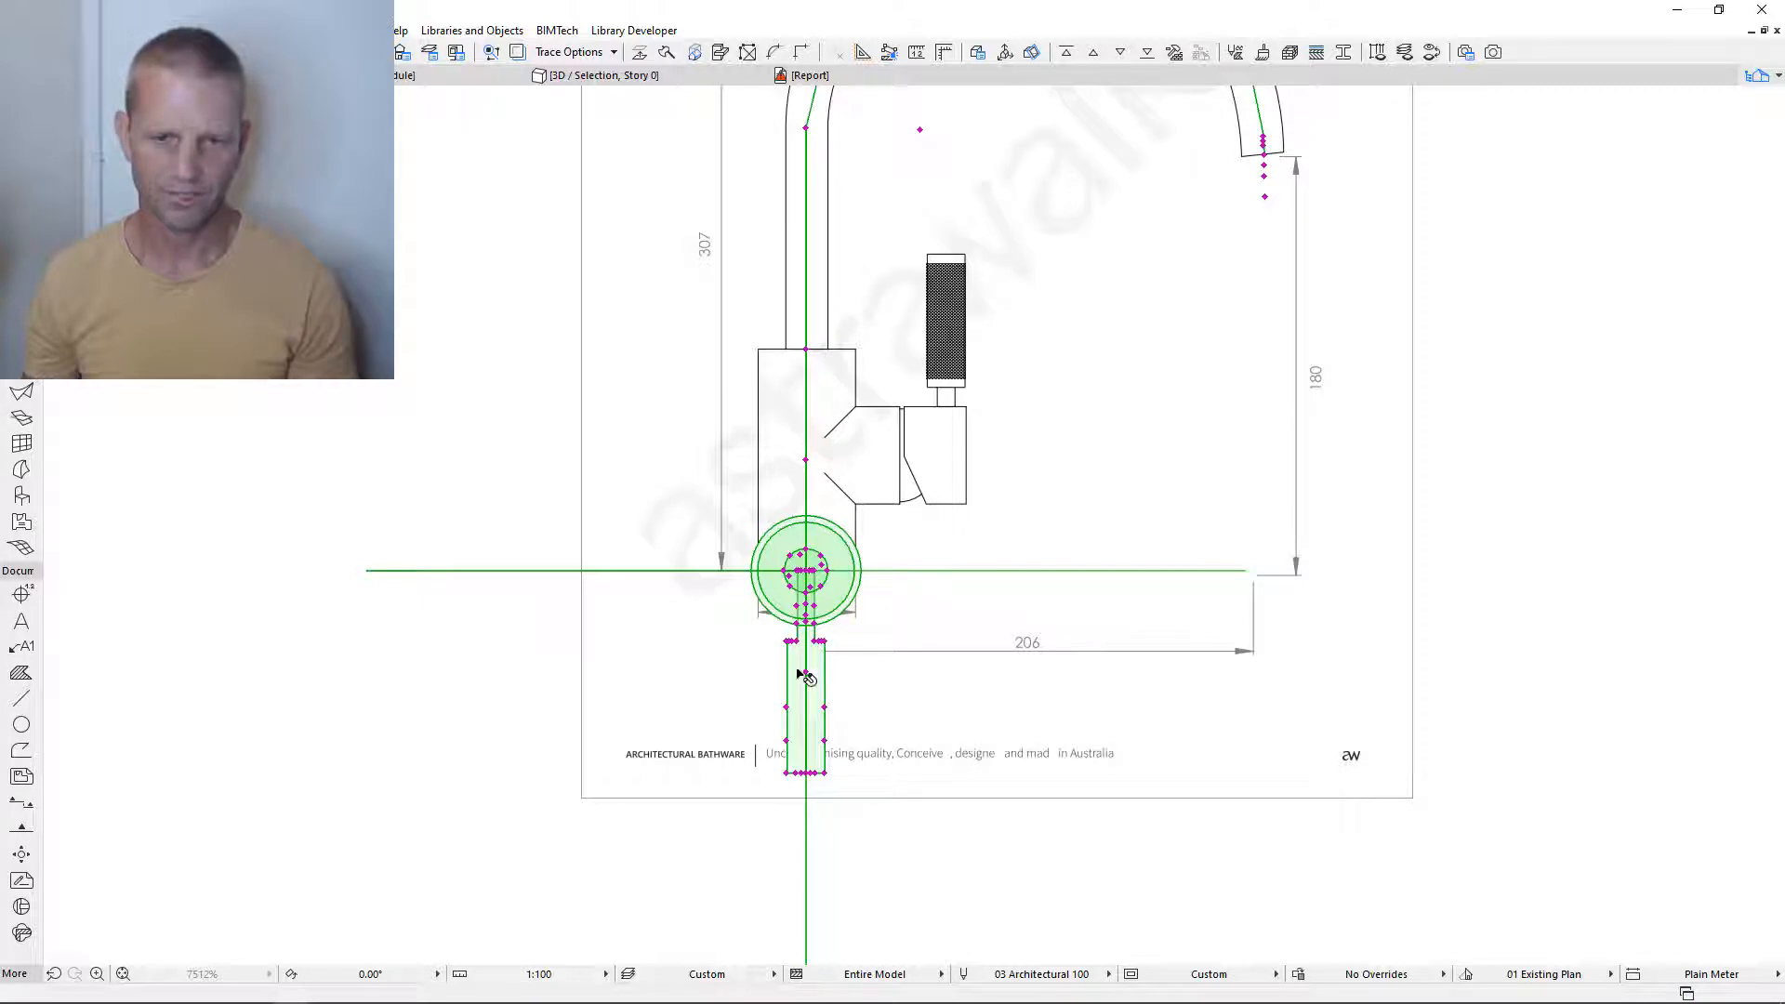
scroll(797, 646, "up", 3)
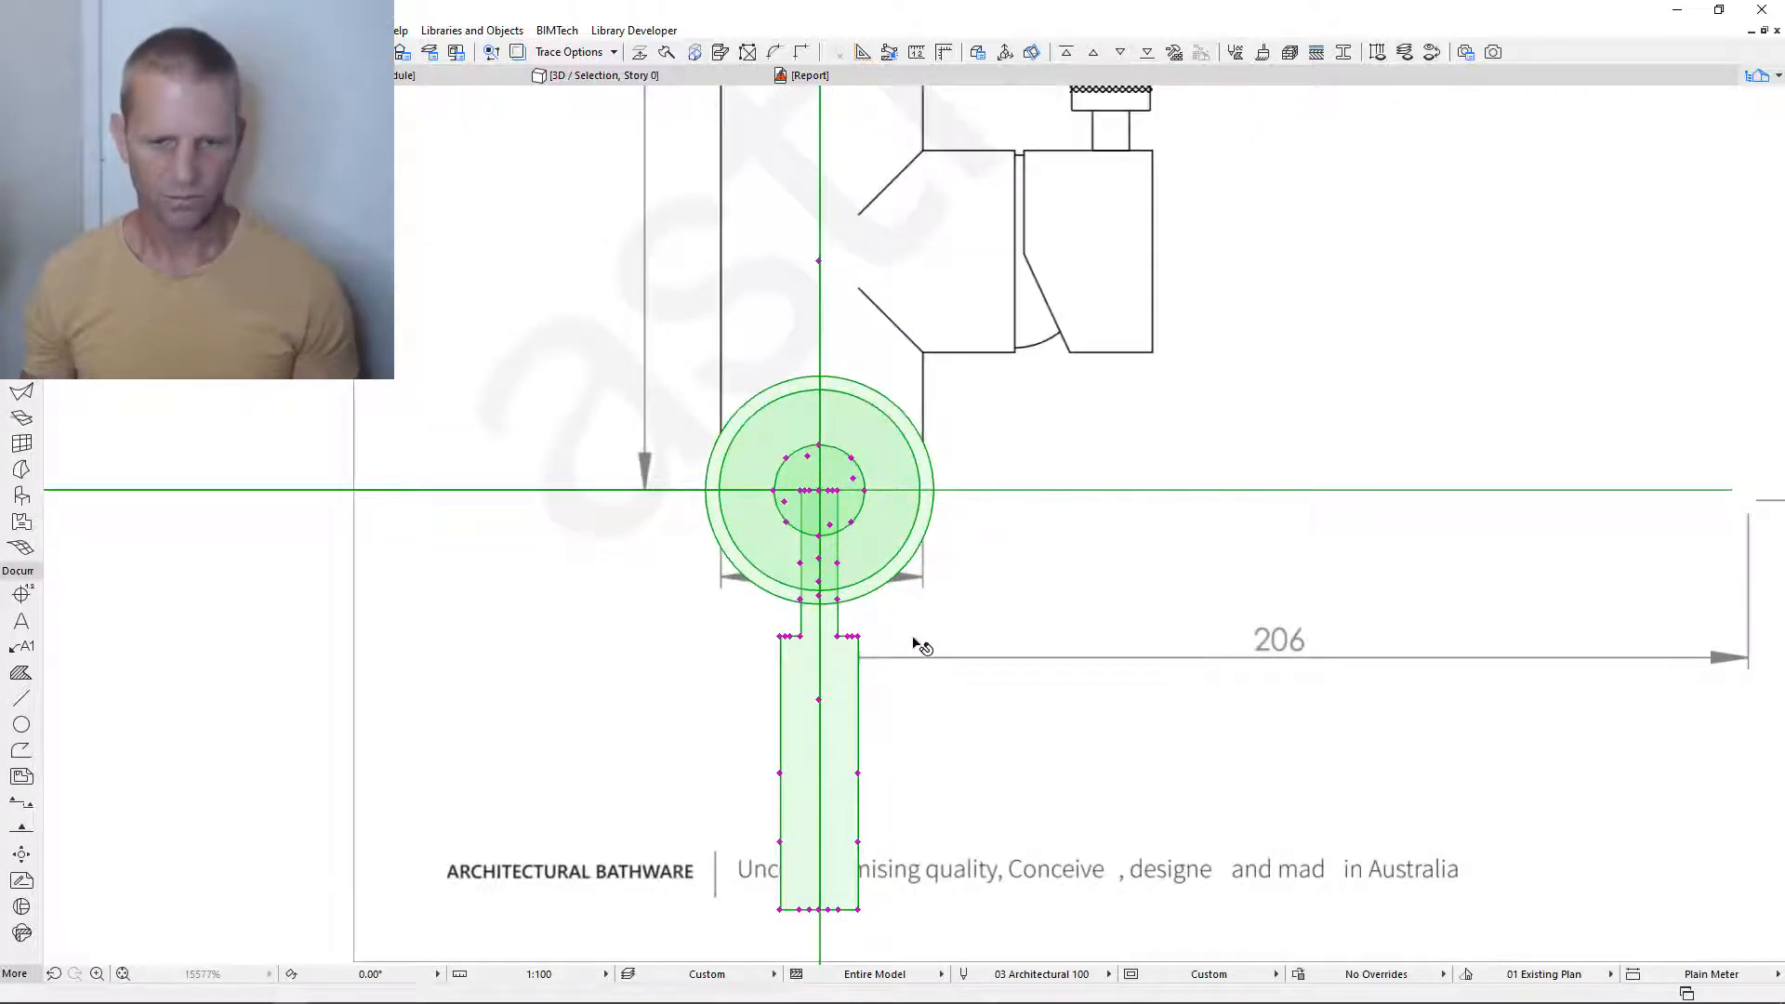
- Check the Tap 1 profile's node values in the object settings and set Tap 2's shape angle about Y to 0°
key("ctrl+t")
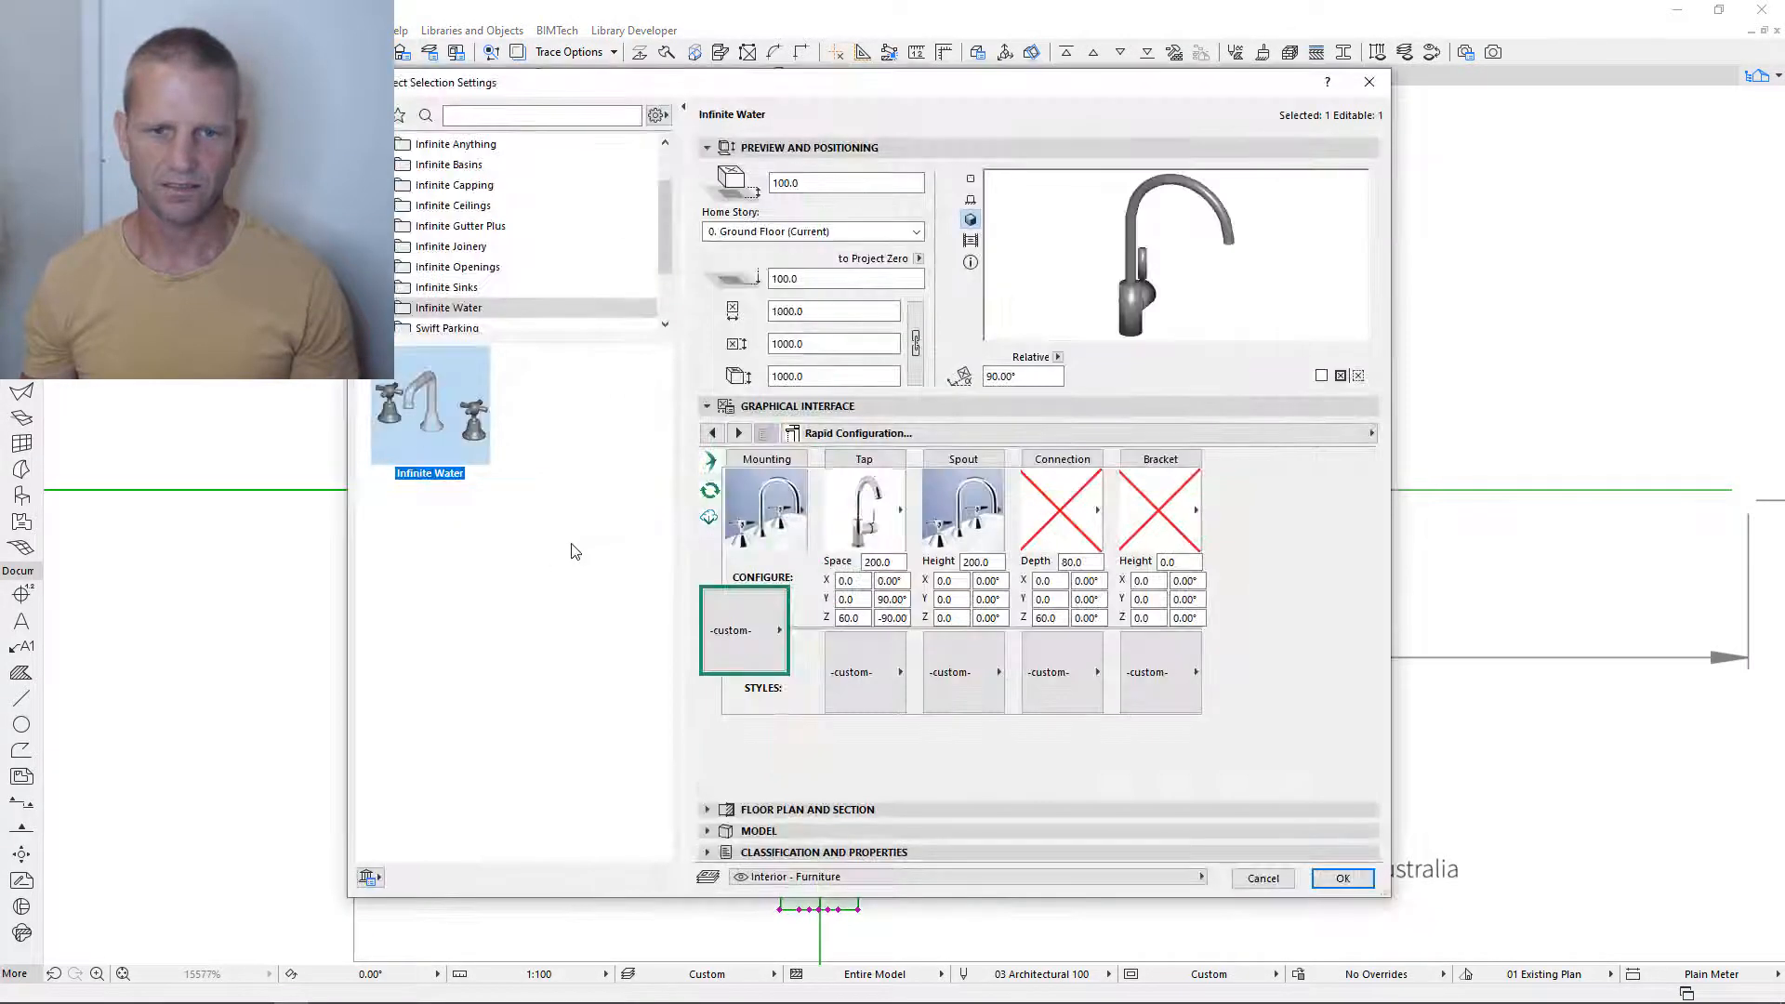
left_click(874, 465)
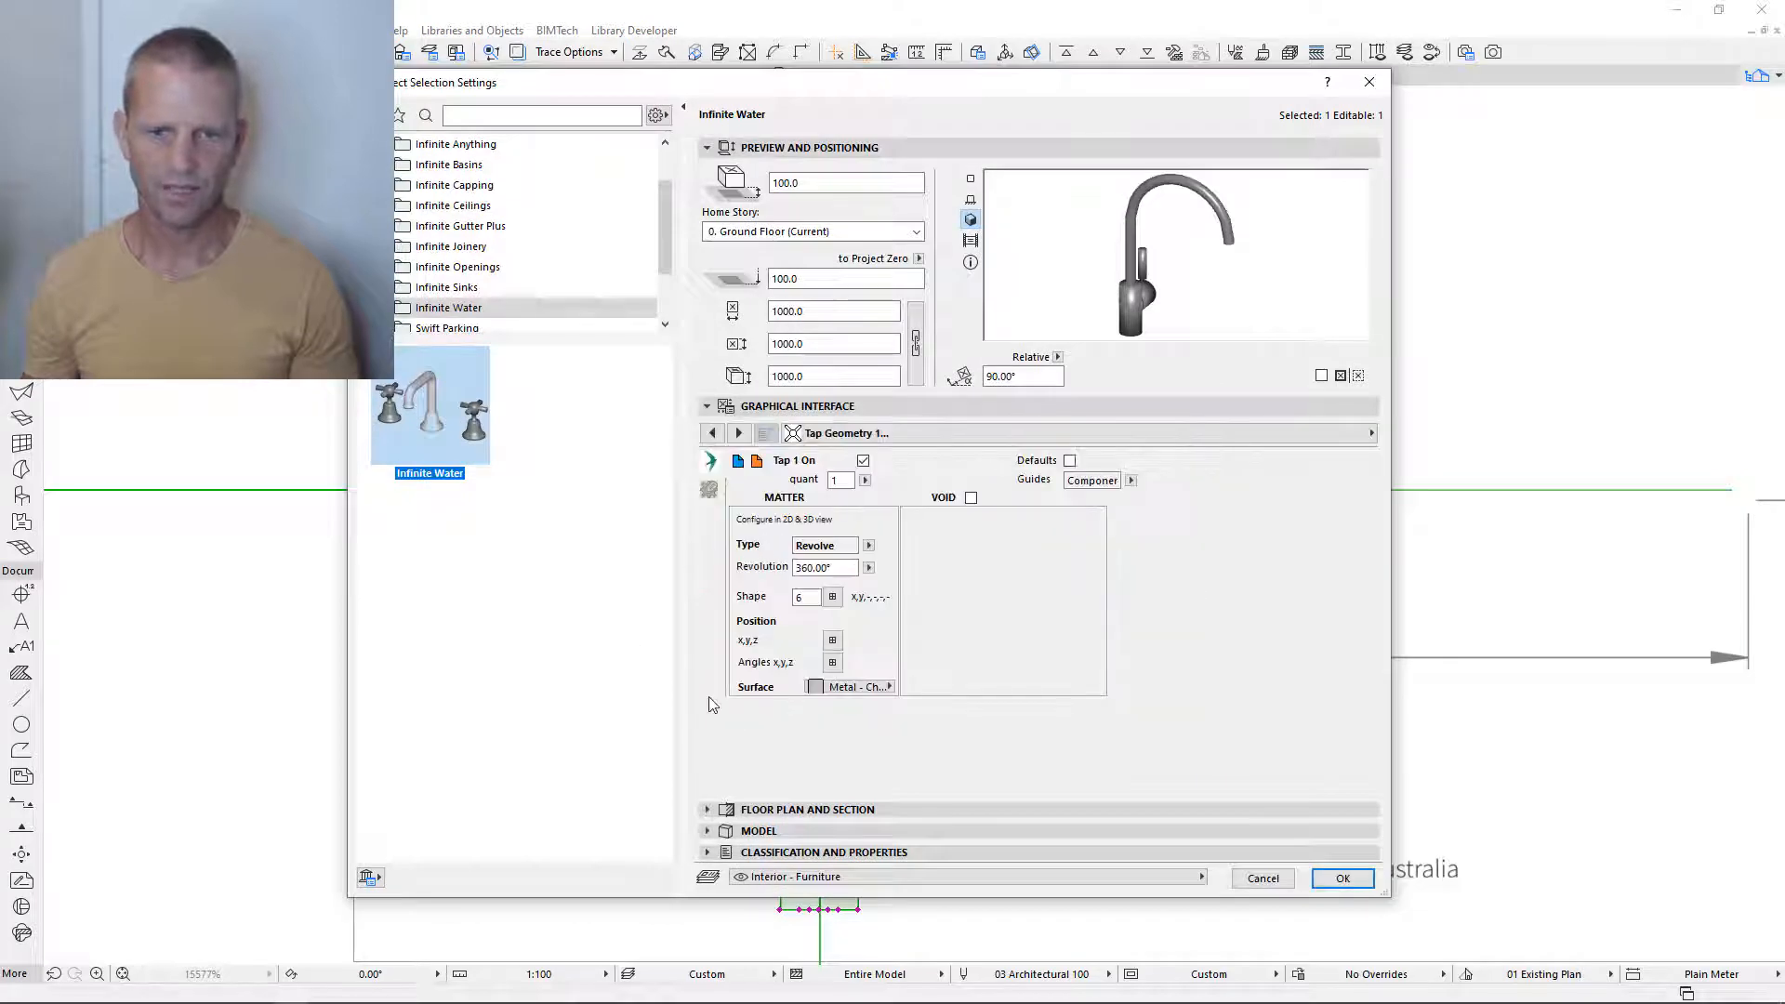
left_click(835, 597)
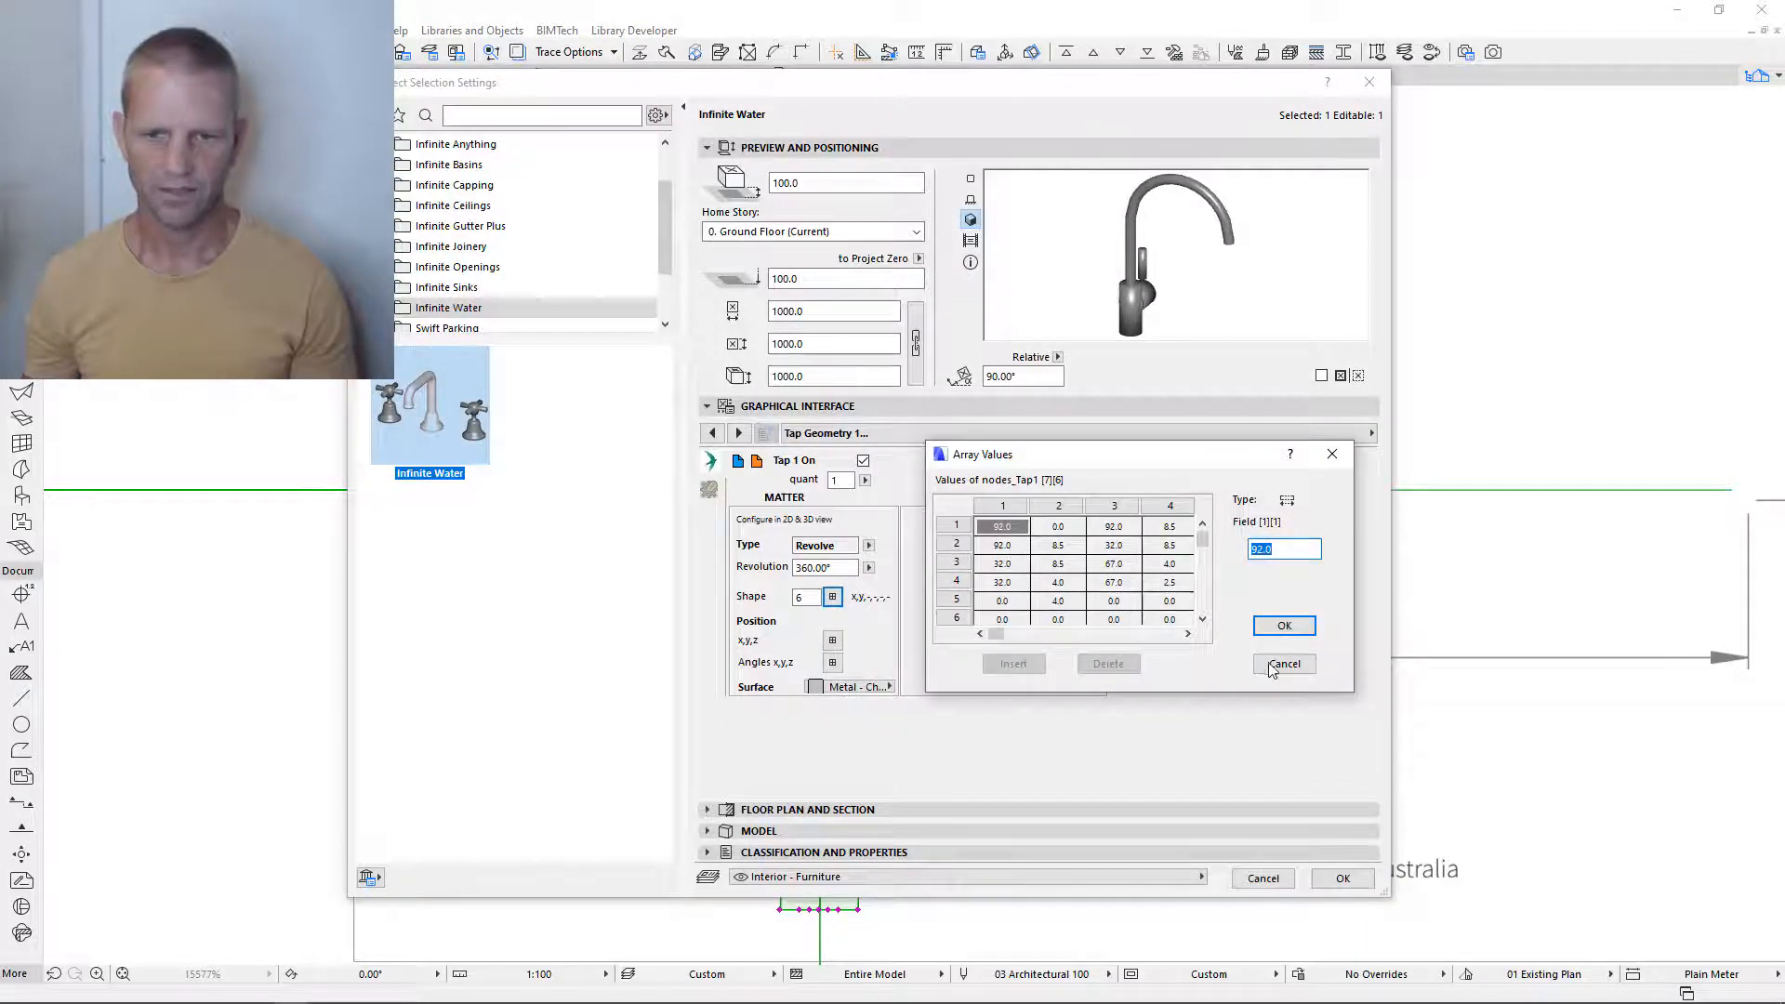
left_click(1296, 627)
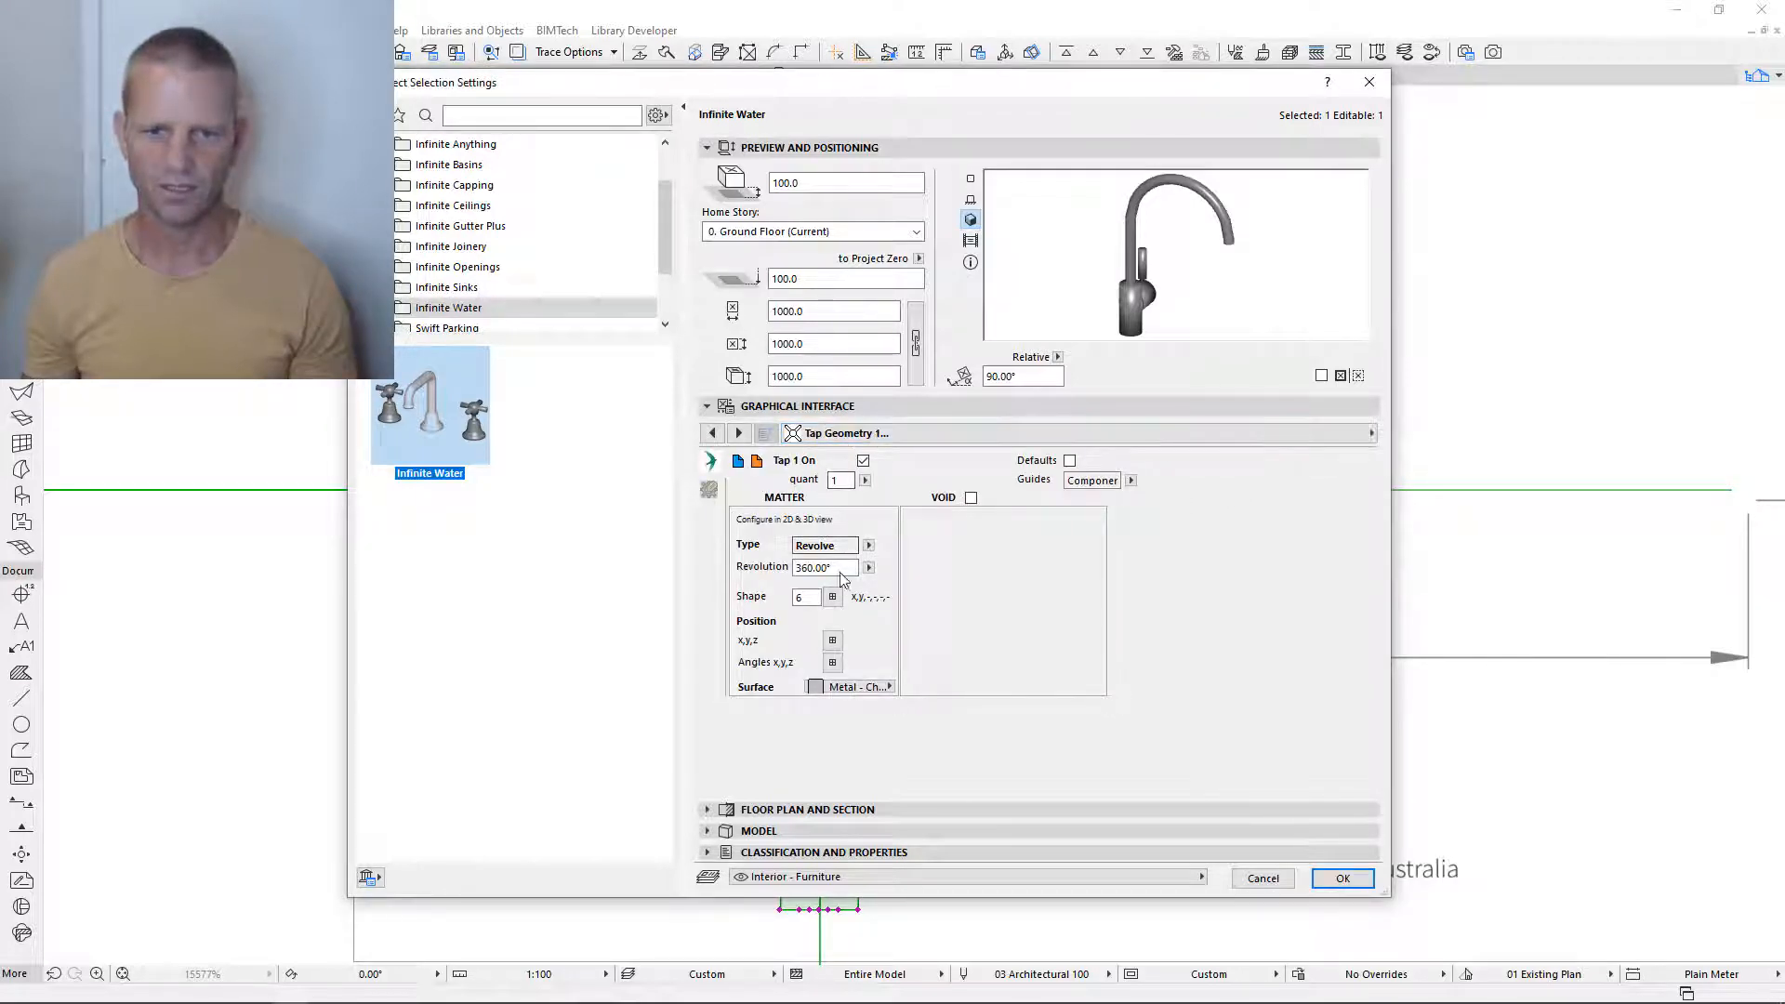
left_click(738, 434)
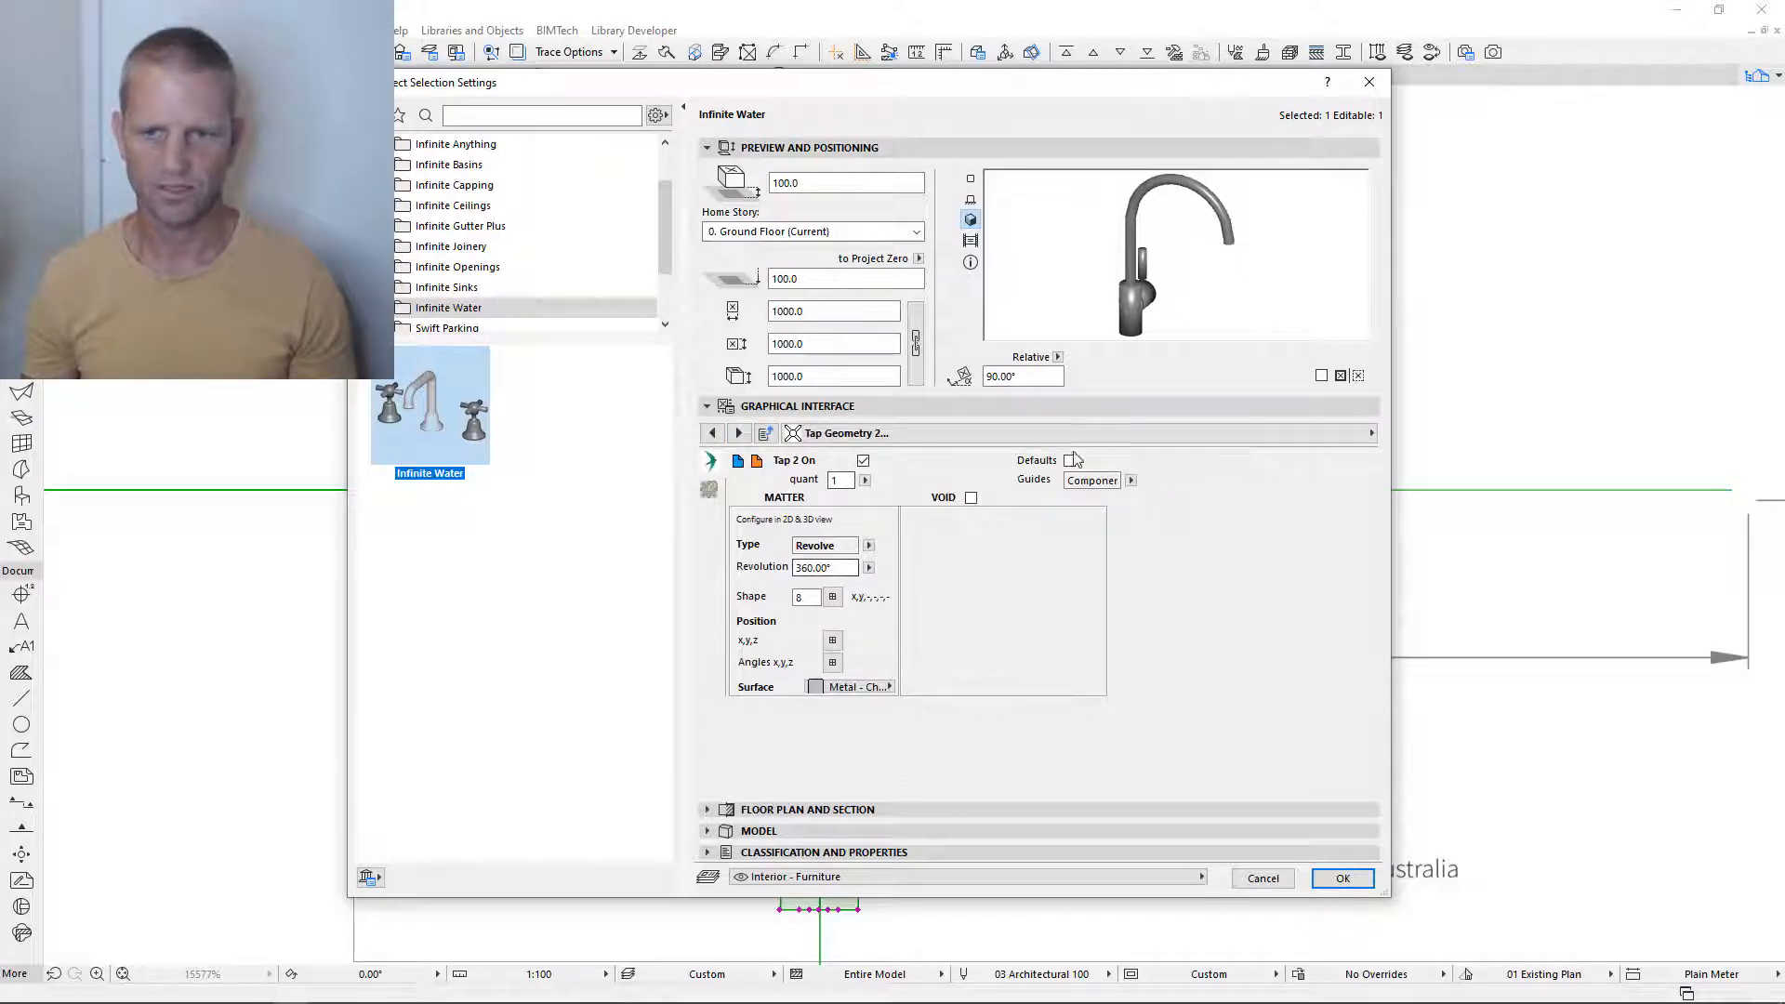
left_click(832, 662)
left_click(1057, 527)
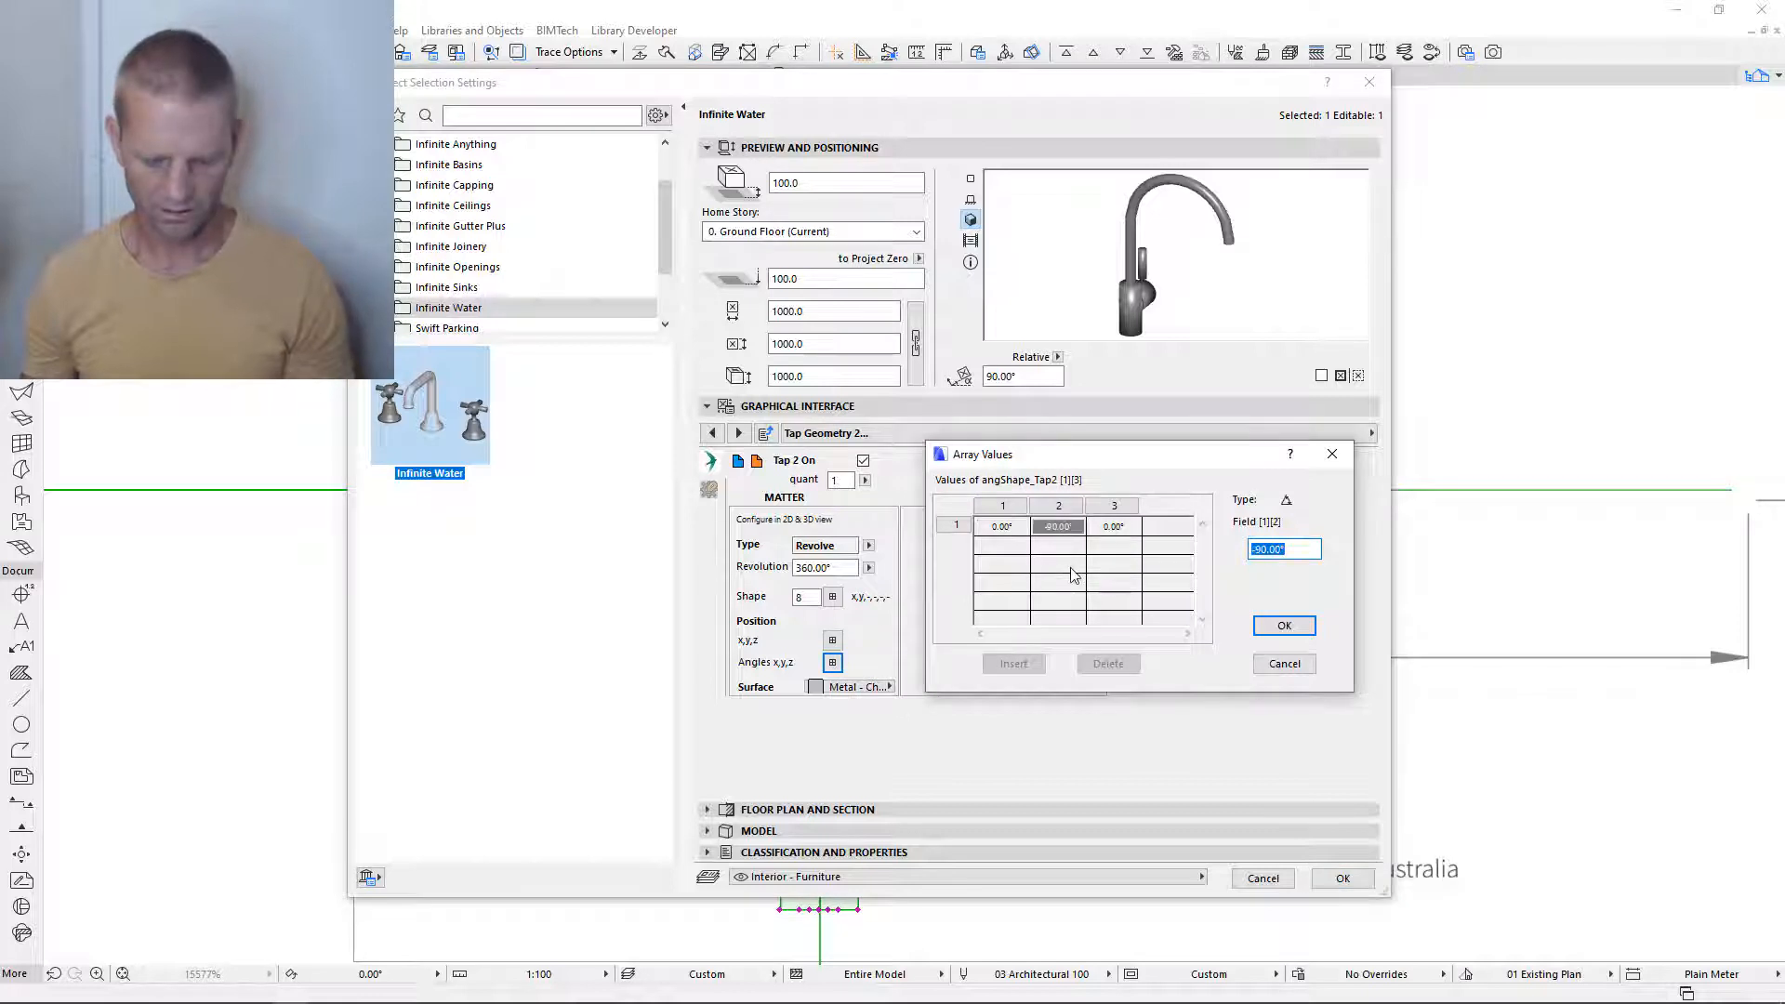
type("0")
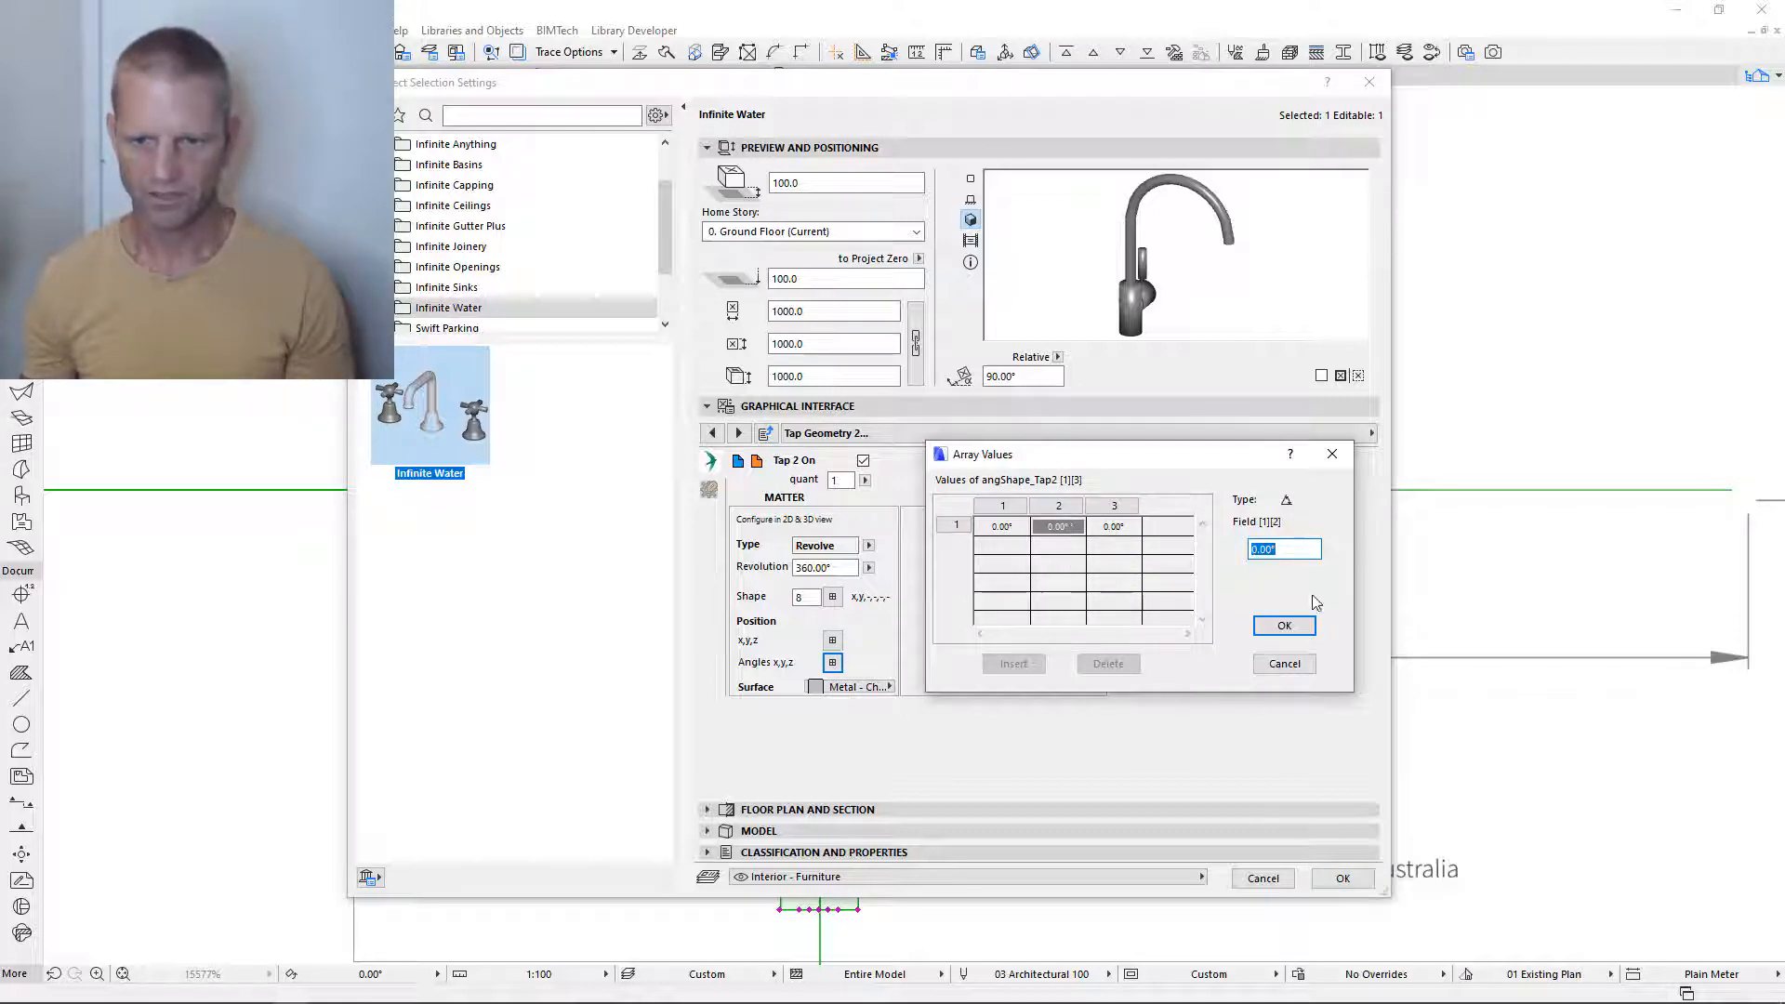
left_click(1284, 625)
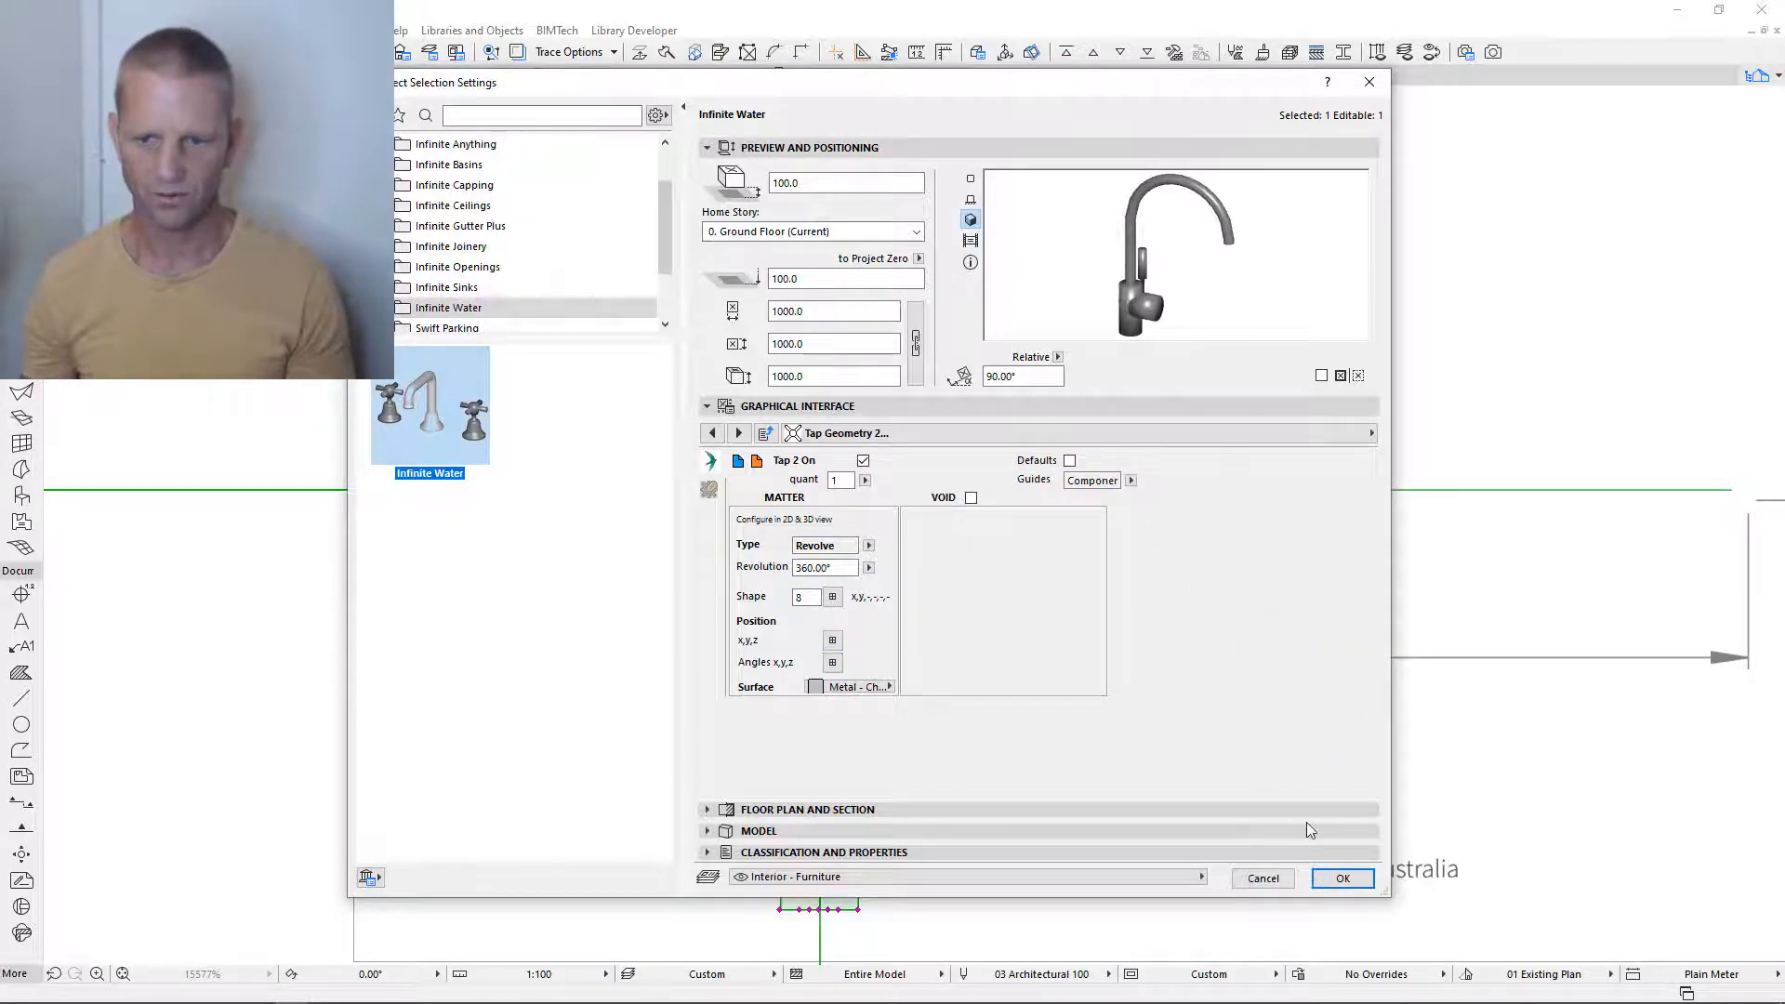
left_click(1342, 877)
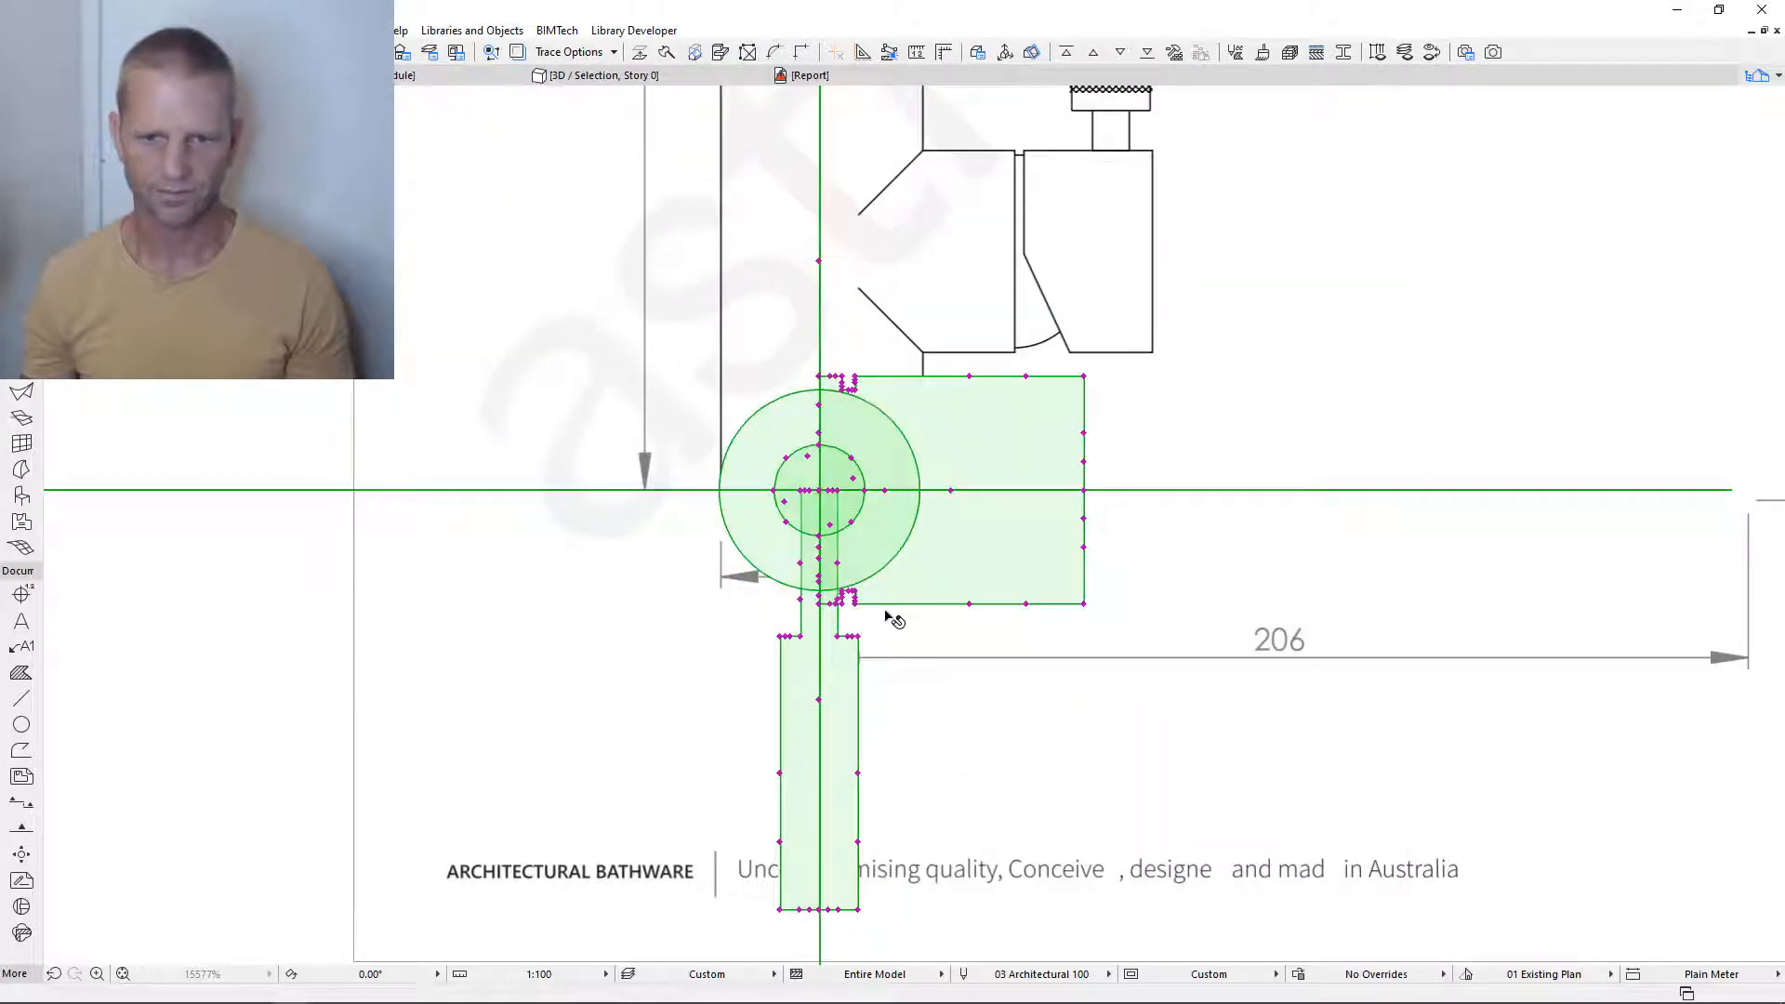
- Move the mixer object 52 mm at 90° from its origin to the drawn tap cylinder's centreline
scroll(1083, 439, "down", 3)
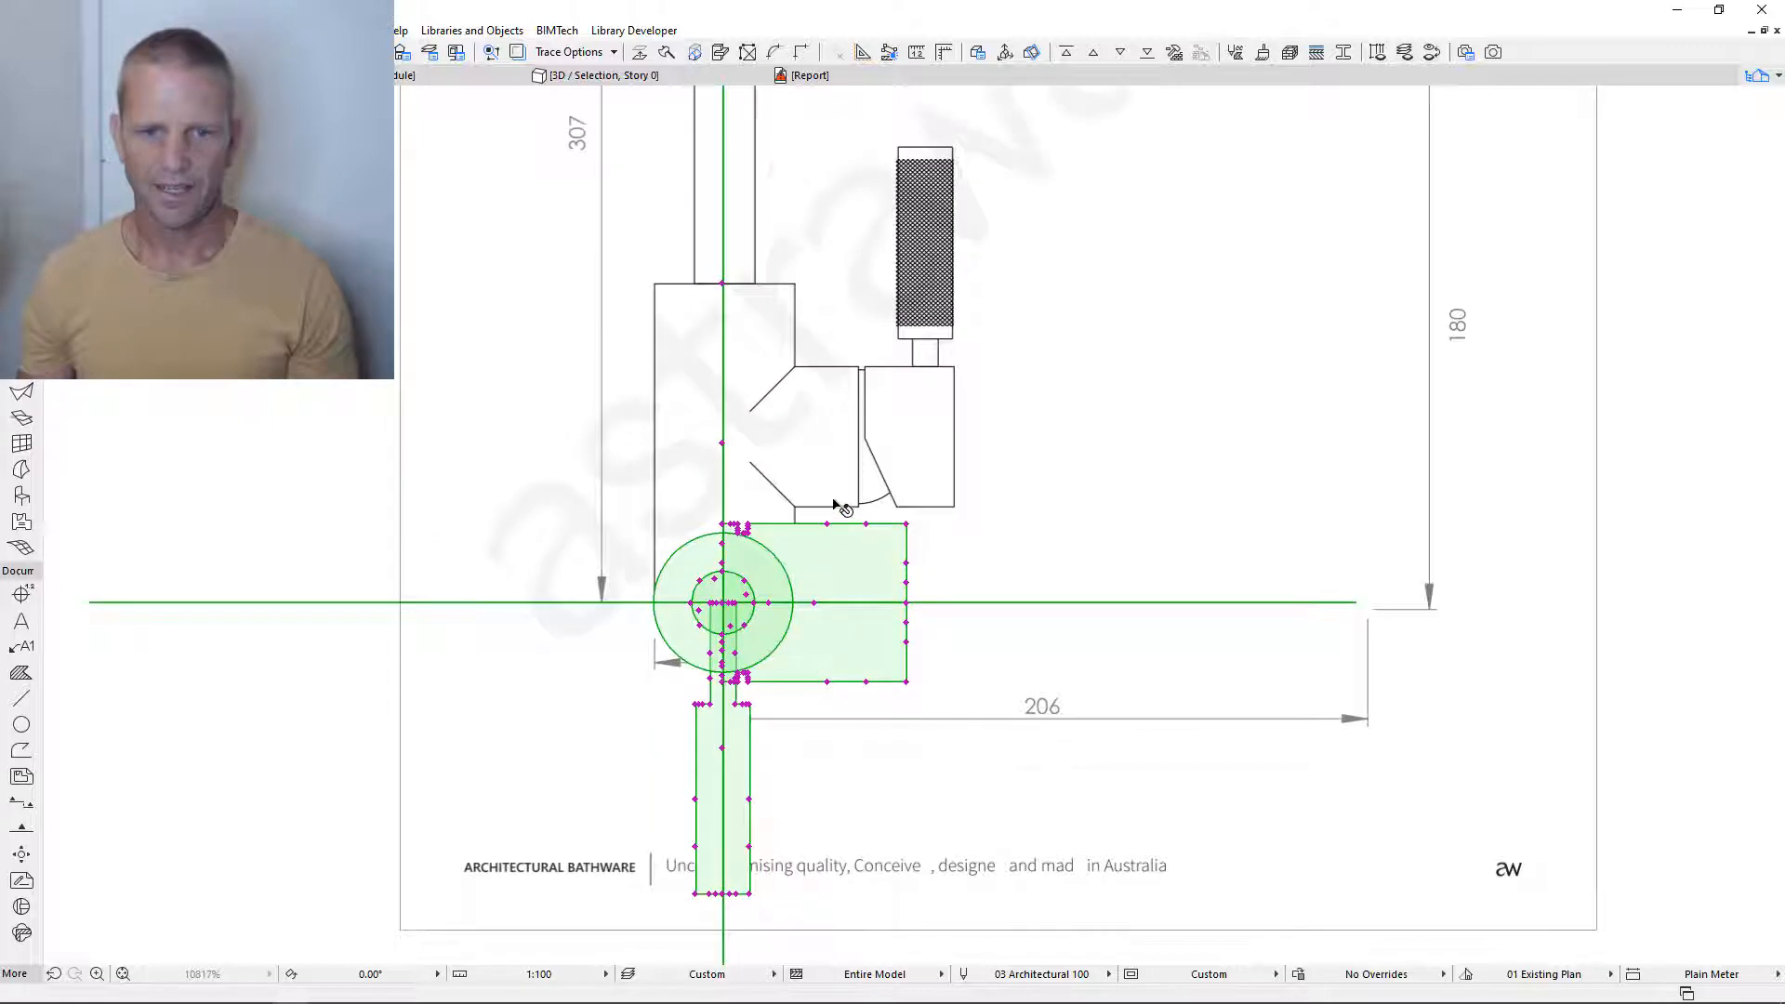
scroll(829, 507, "up", 3)
scroll(833, 372, "up", 1)
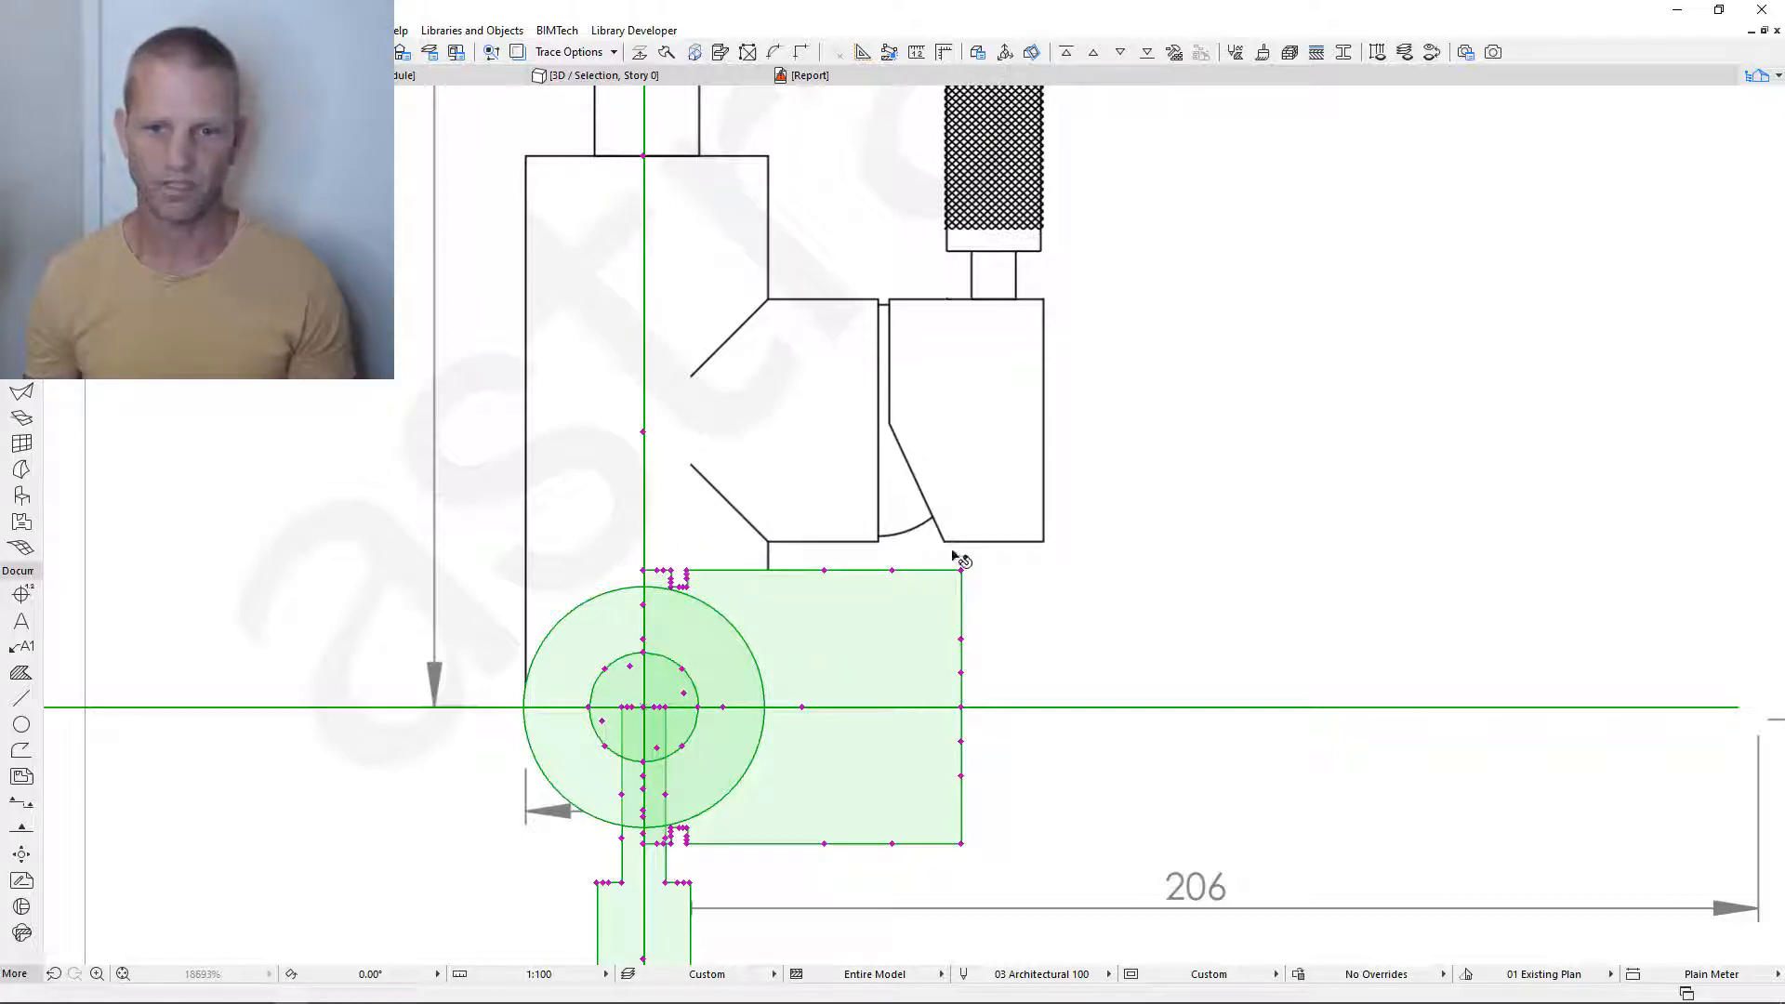
left_click(645, 708)
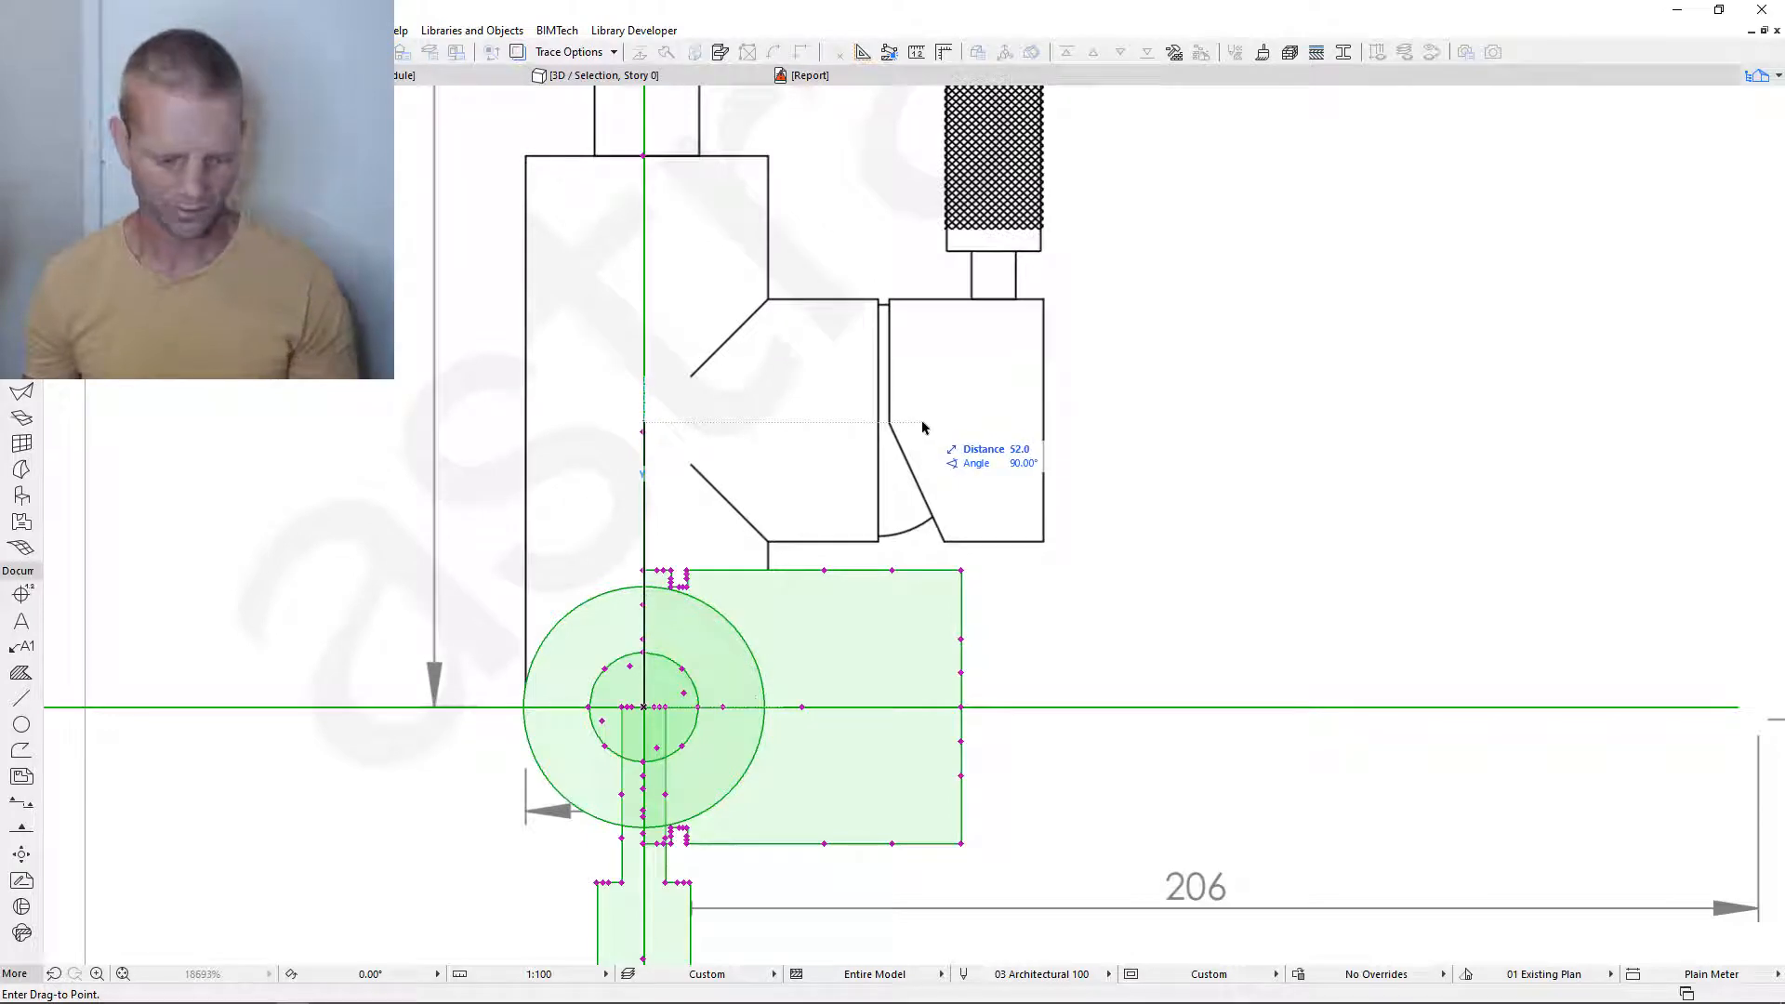
key("Tab")
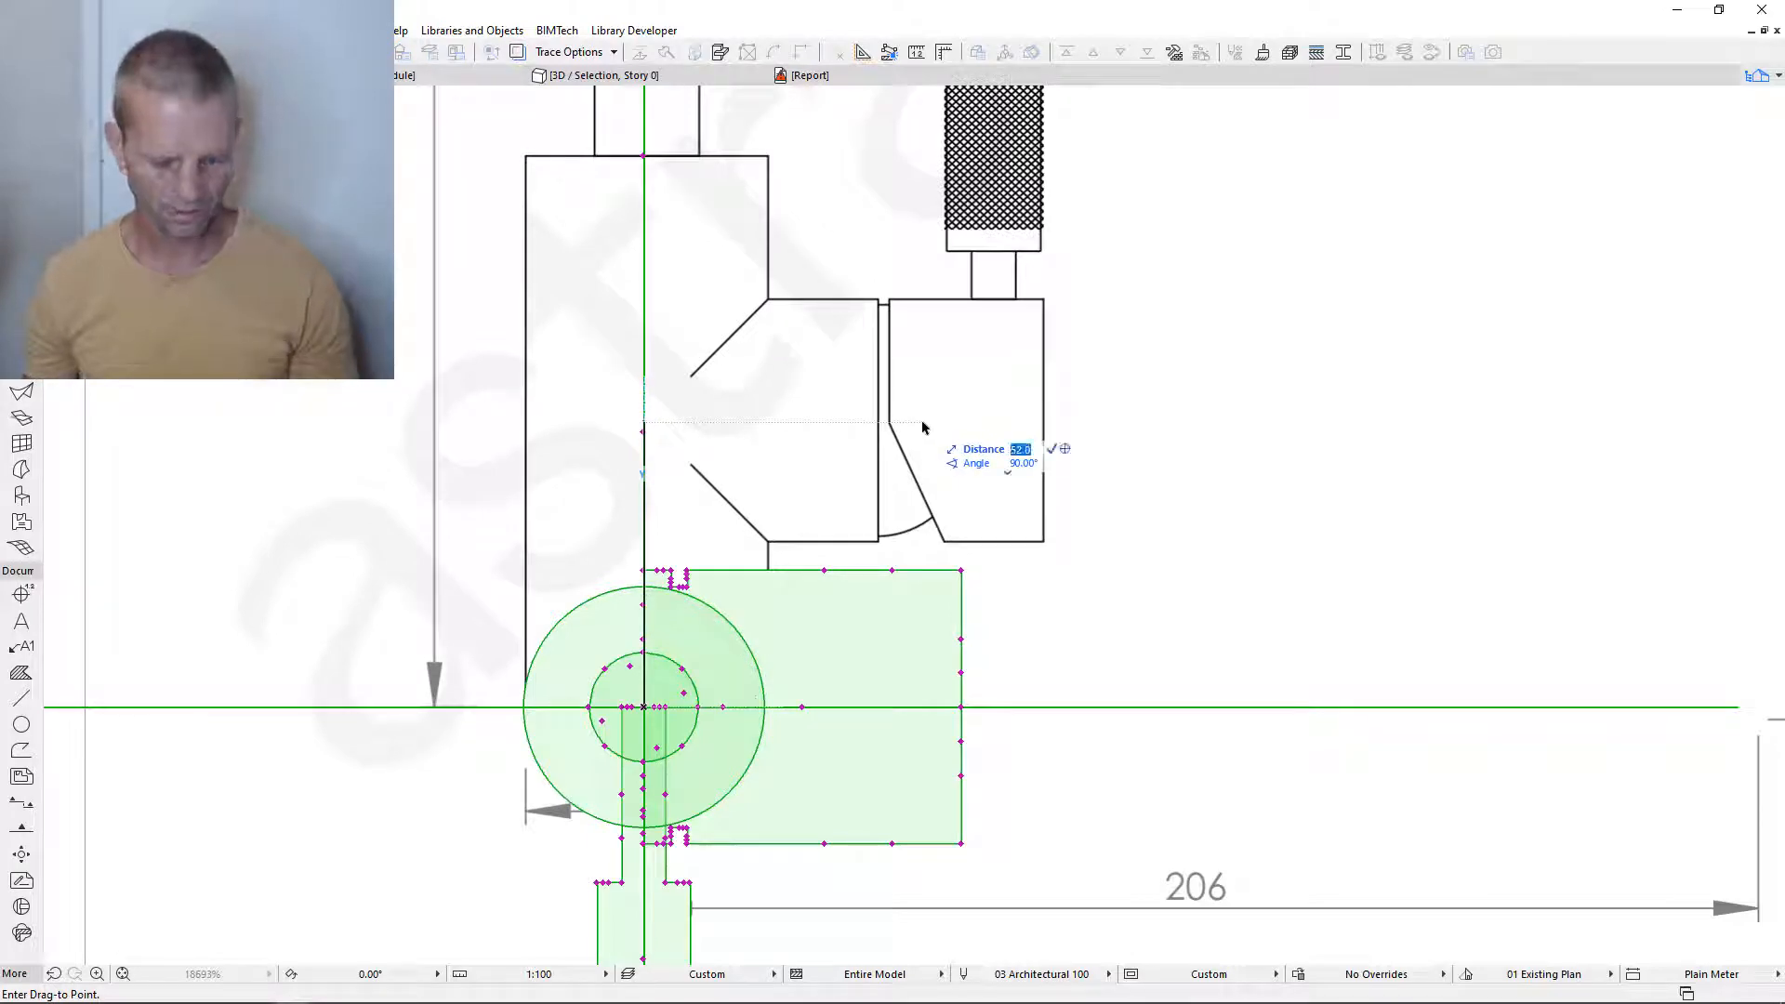
type("52")
key("Return")
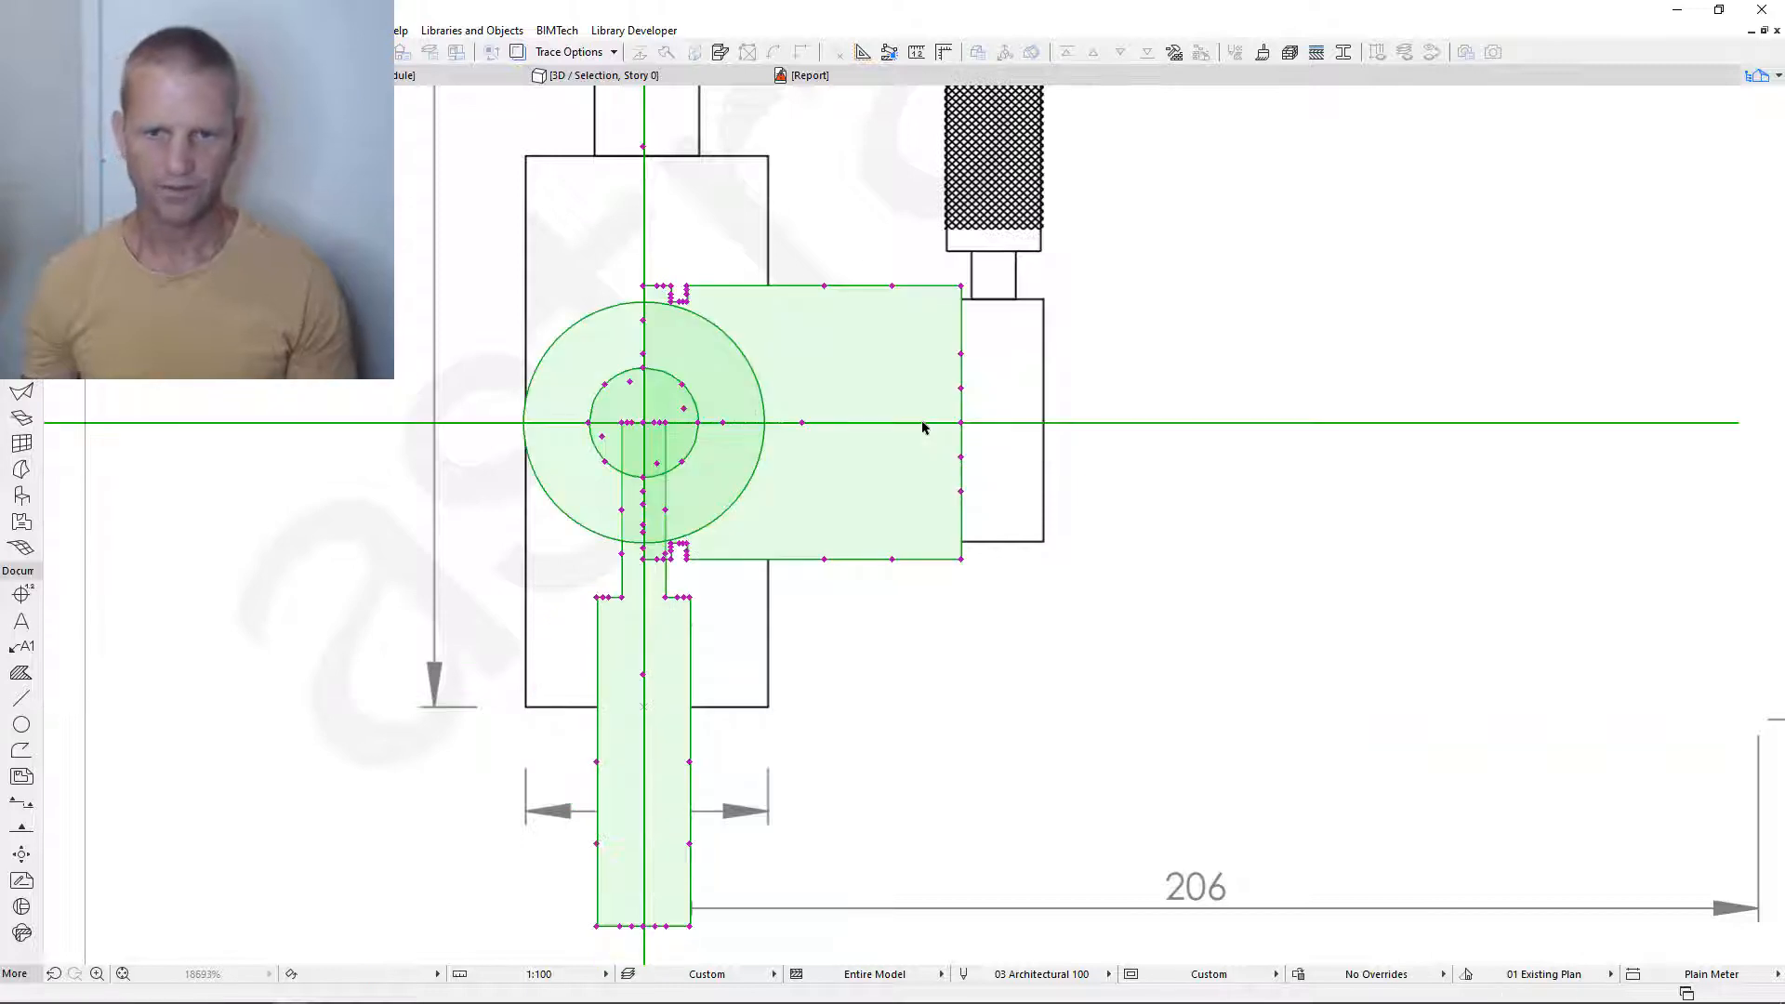
- Stretch the cylinder profile's centre end node along its axis to 73 mm, meeting the drawn cylinder's end face
left_click(973, 424)
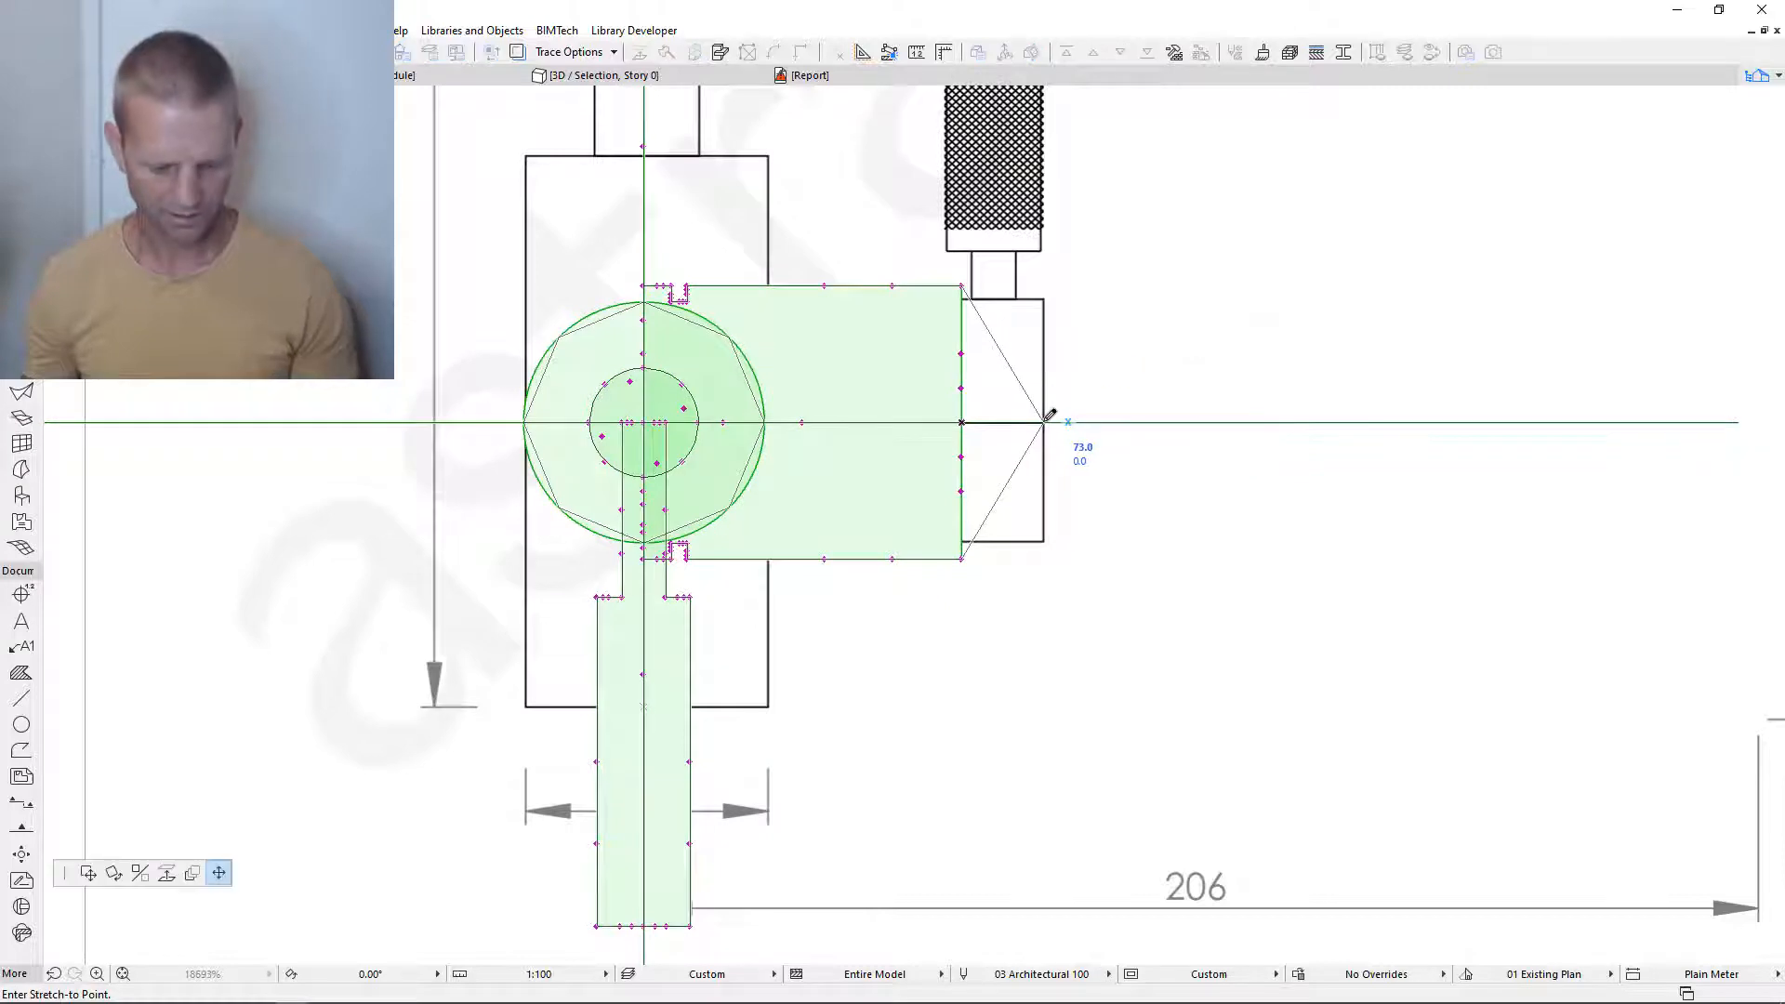
type("7")
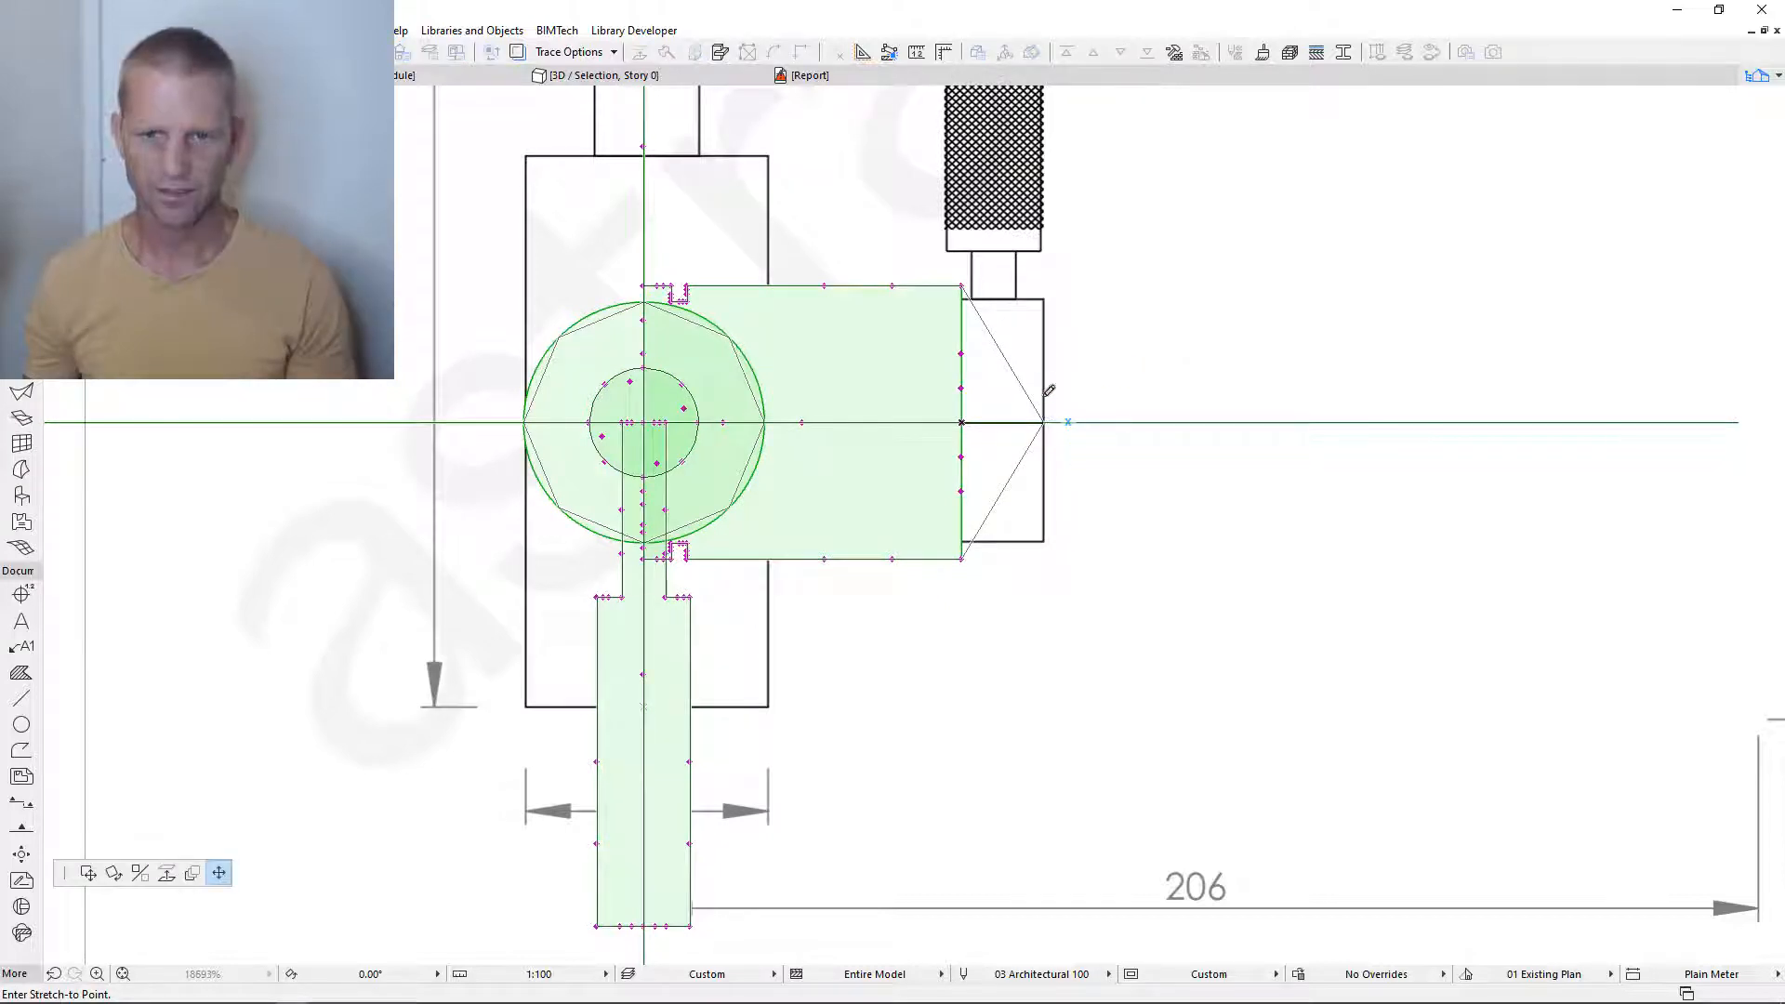
left_click(1046, 394)
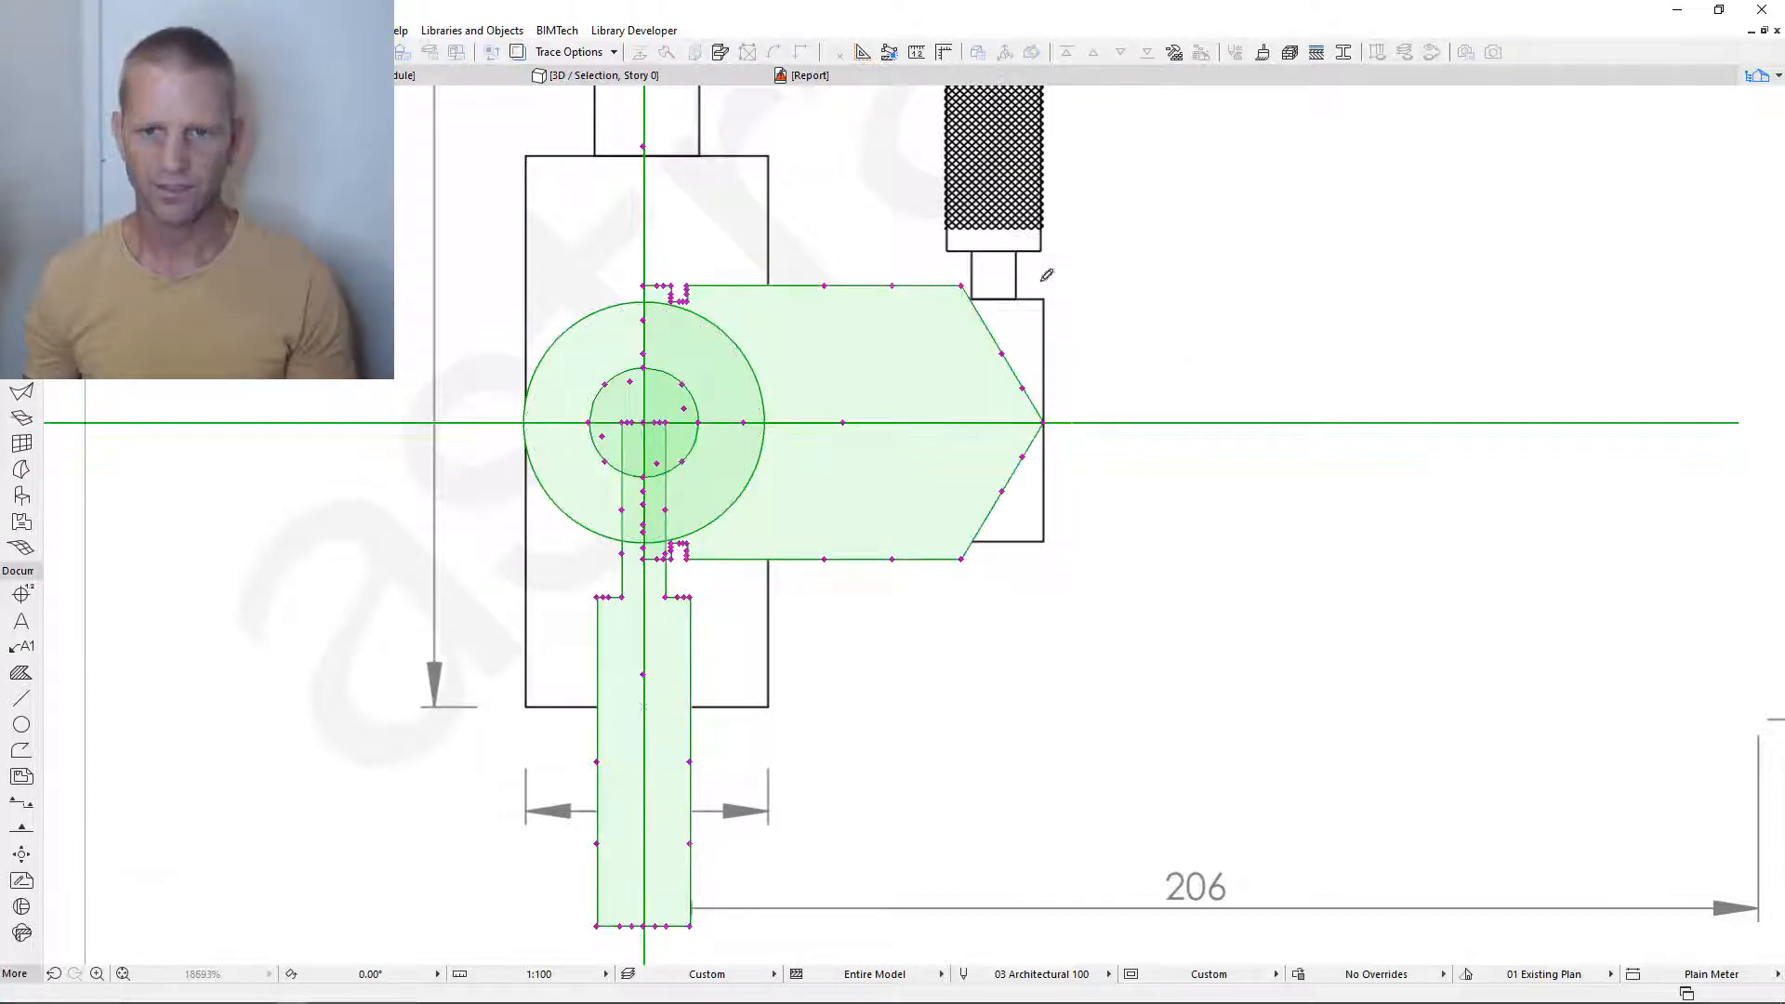
- Move the cylinder profile's outer end corner to 73 mm along the axis at a 22 mm radius
left_click(962, 289)
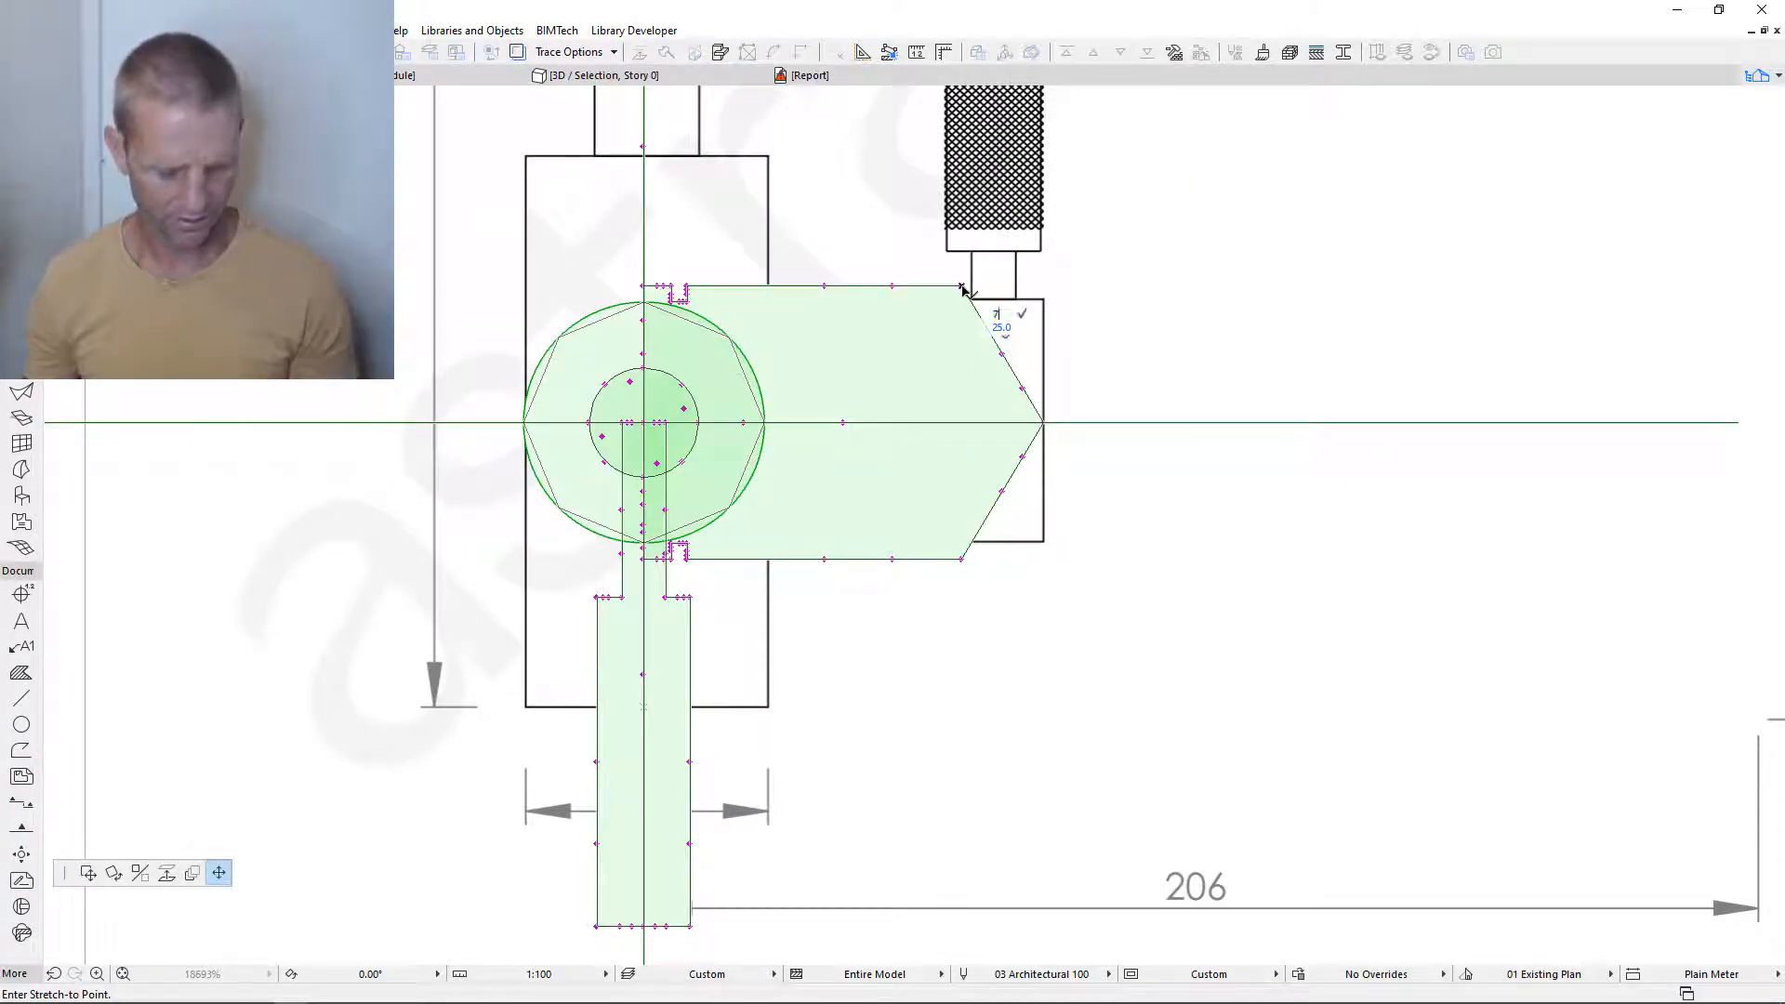
type("73")
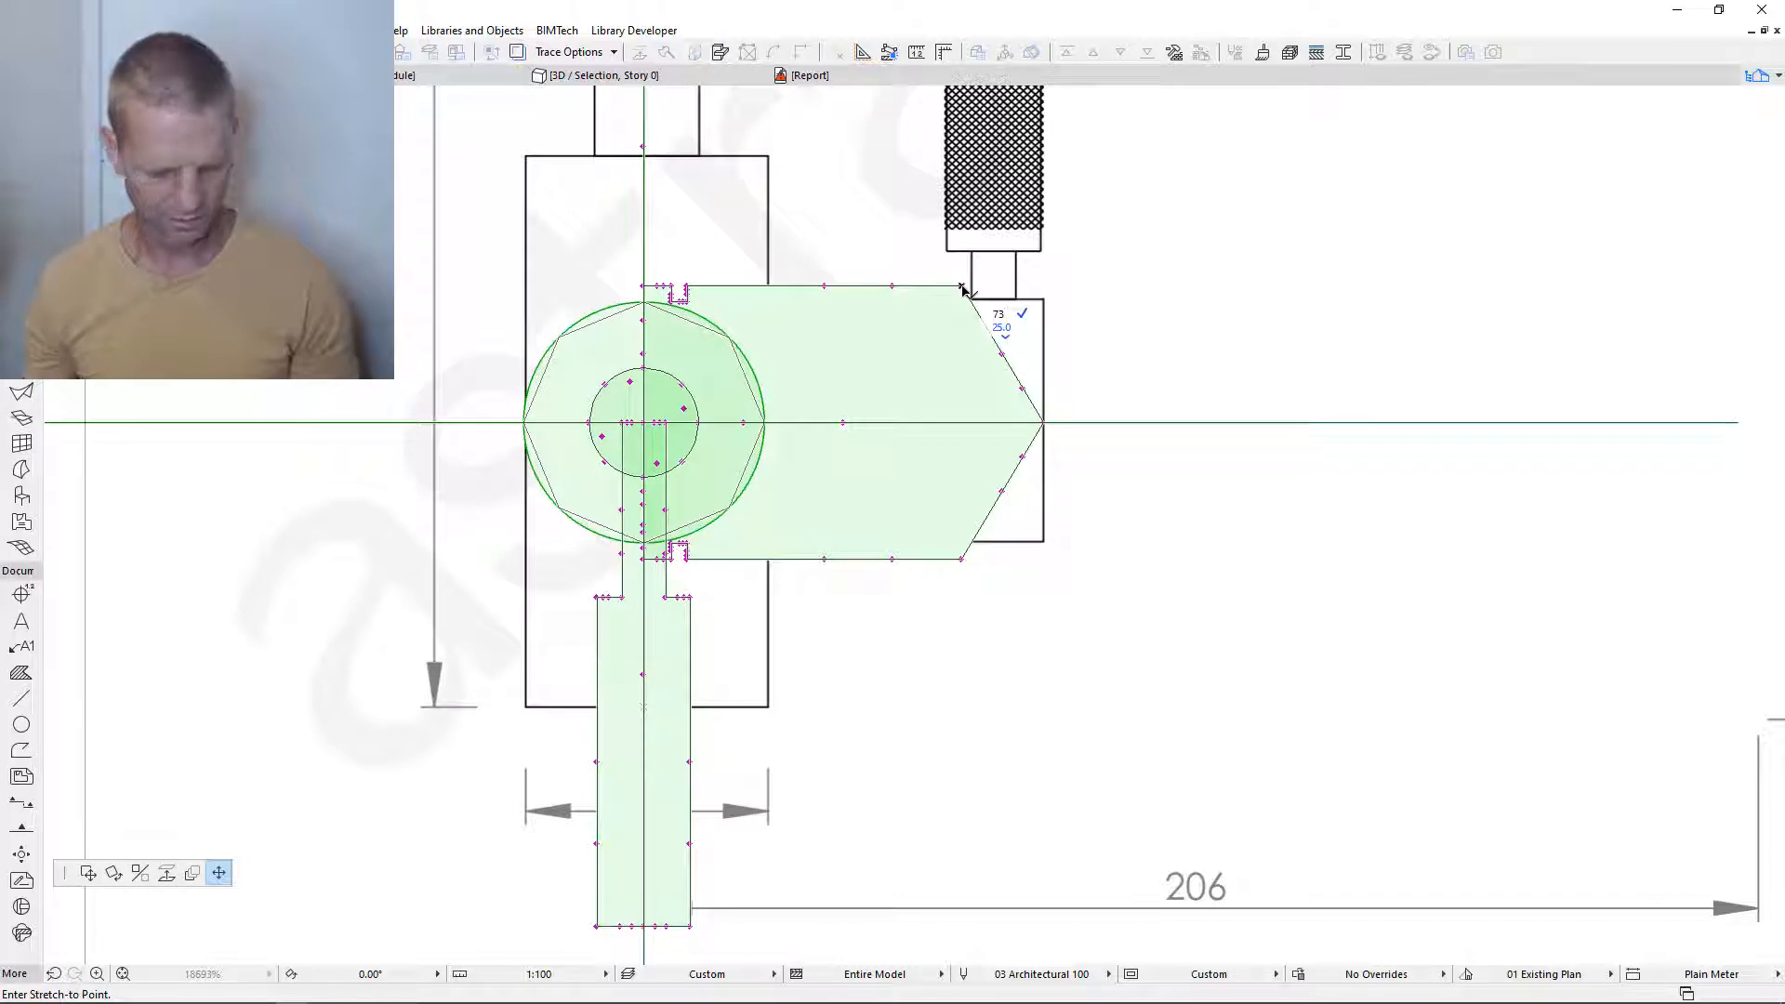
key("Tab")
type("22")
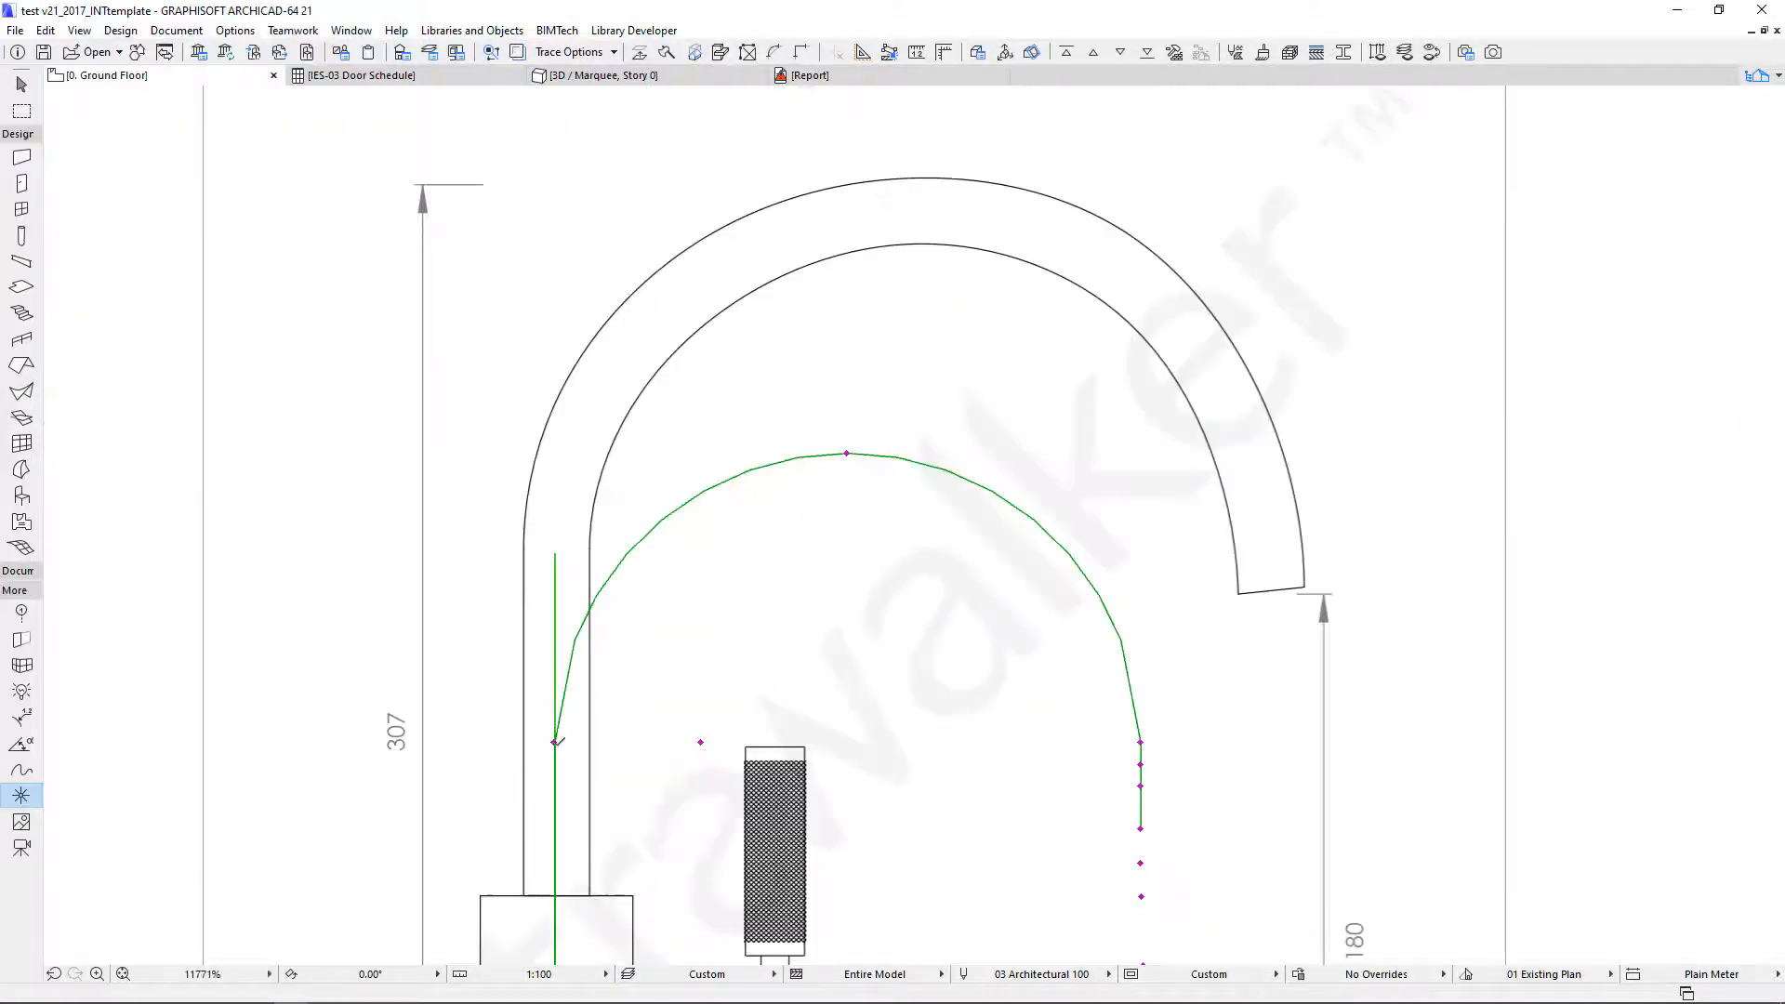
- Move the spout path's arc end node and final node onto the centreline of the drawn spout outlet
scroll(502, 498, "up", 3)
scroll(502, 520, "down", 2)
middle_click_drag(502, 522, 175, 486)
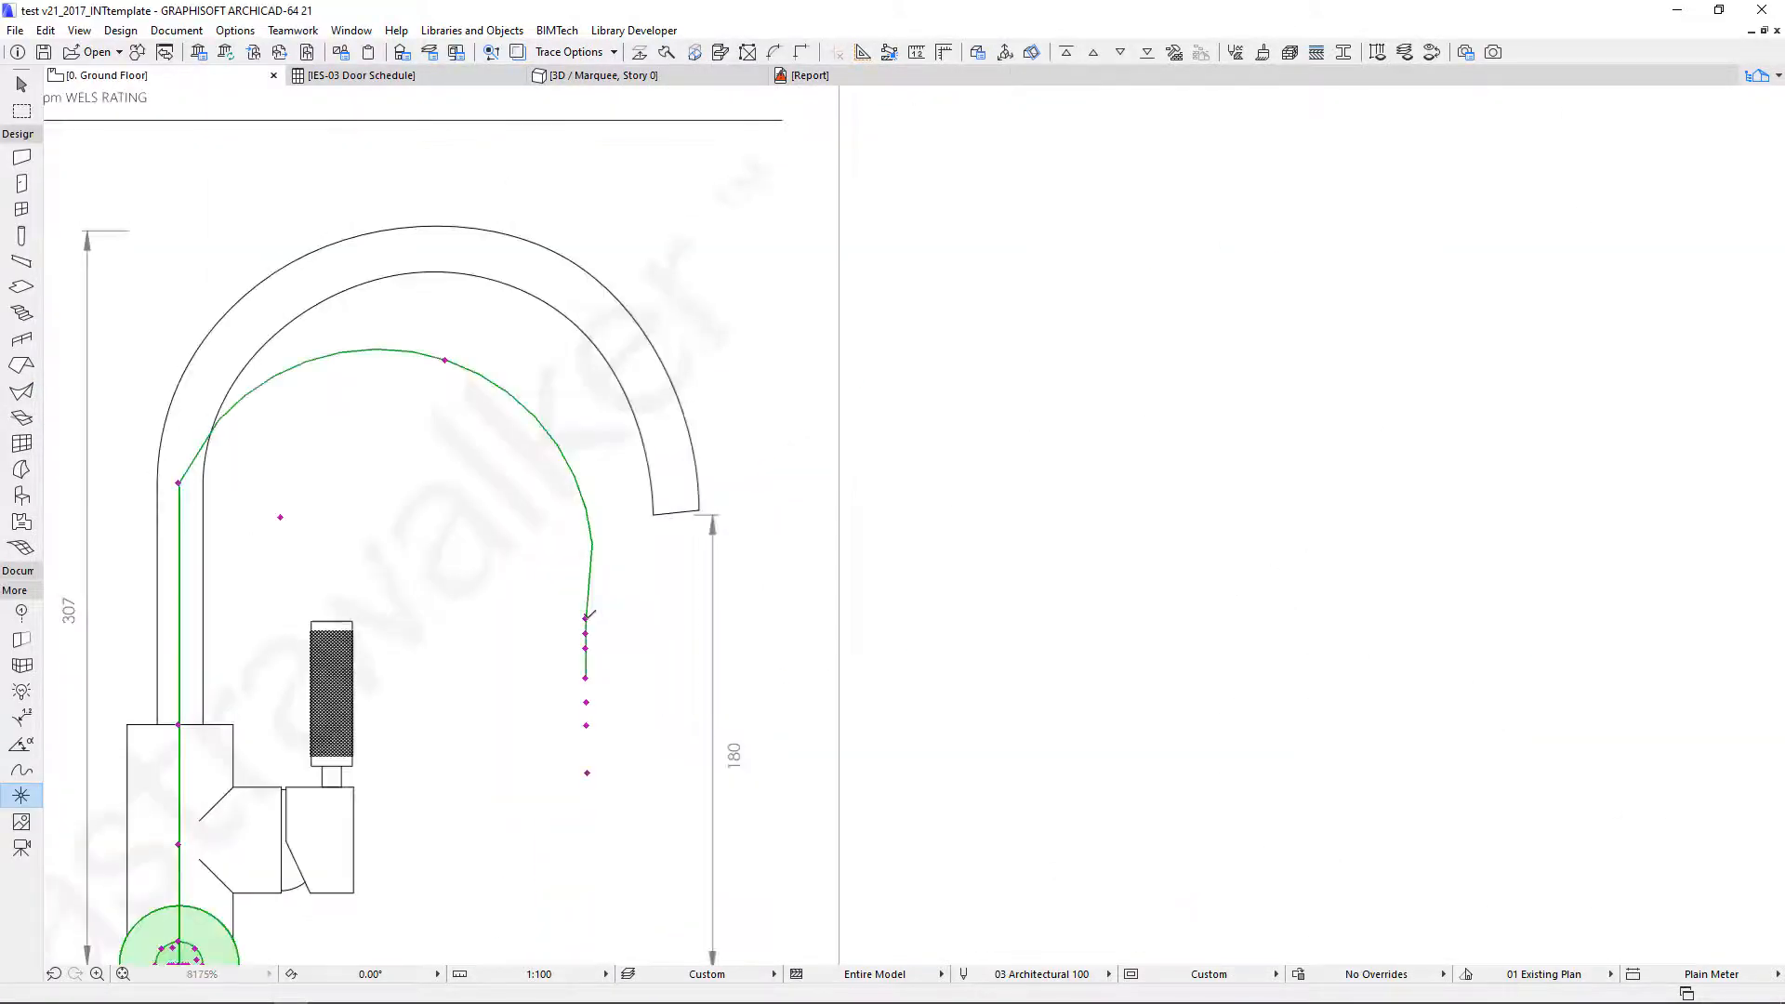
left_click(585, 617)
left_click(671, 471)
scroll(671, 471, "up", 2)
middle_click_drag(671, 472, 629, 571)
left_click(505, 869)
left_click(641, 627)
- Reposition the nodes beyond the spout path's end so they line up below the drawn outlet
left_click(574, 816)
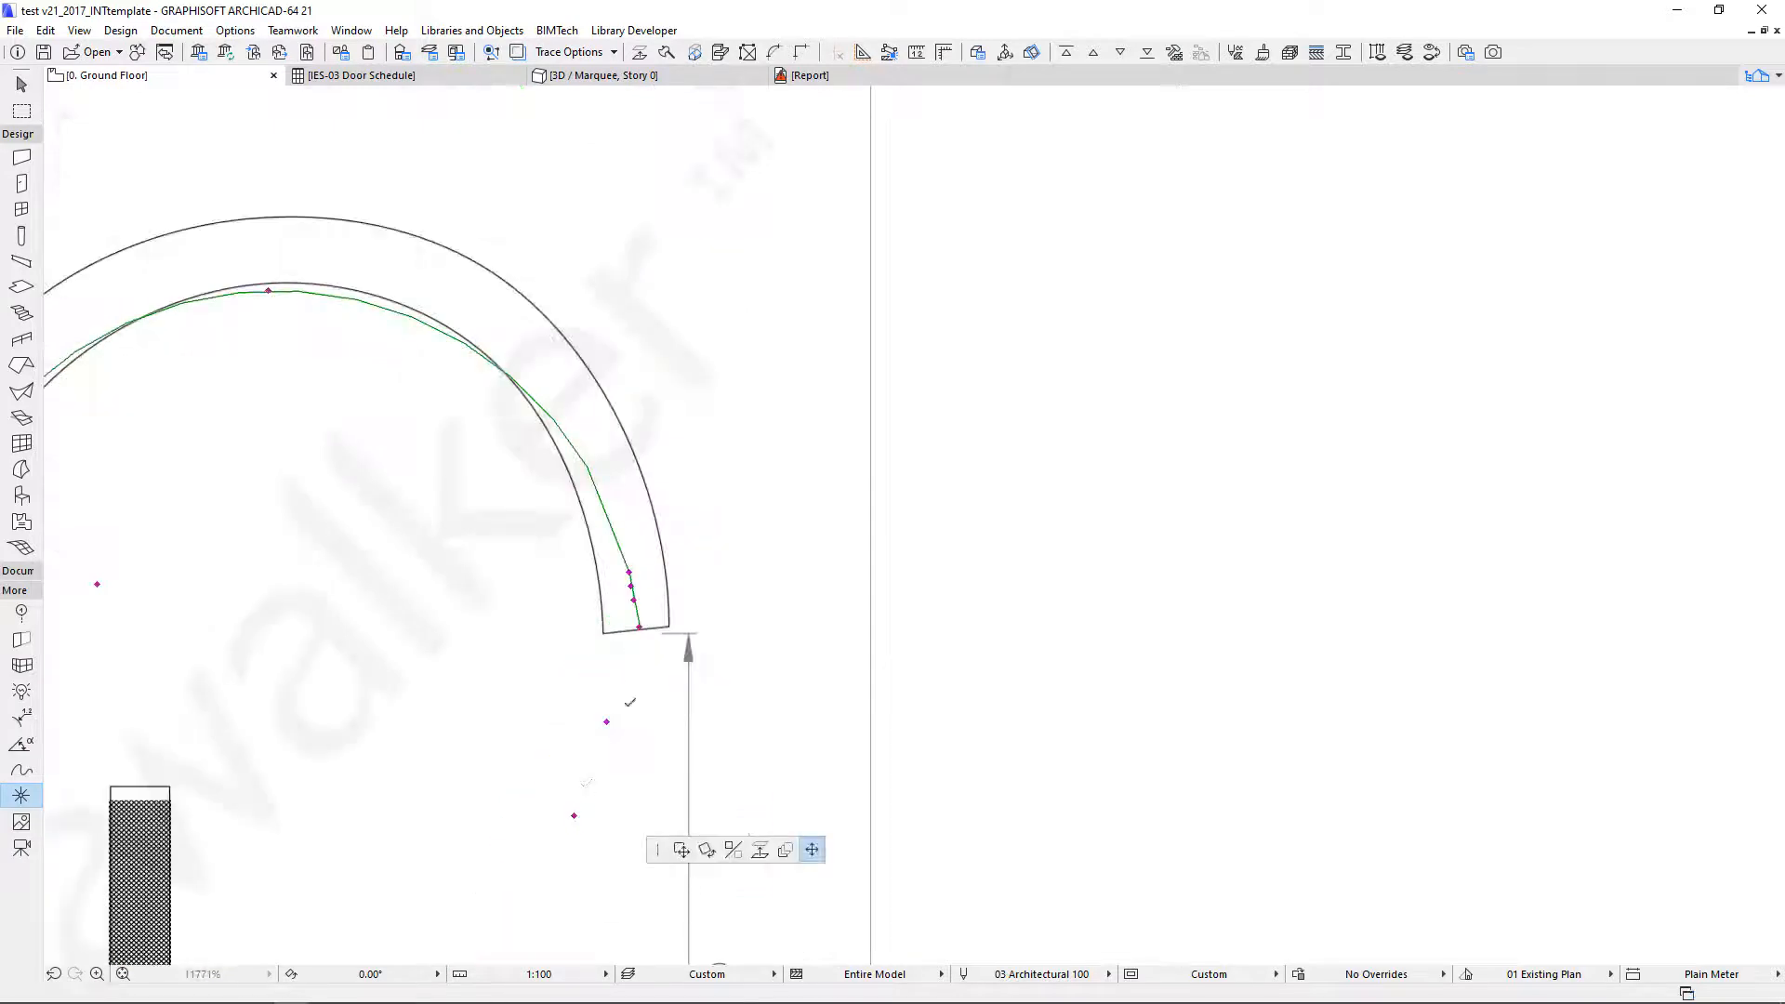
left_click(641, 629)
scroll(619, 727, "down", 3)
left_click(555, 888)
left_click(636, 708)
scroll(637, 707, "up", 7)
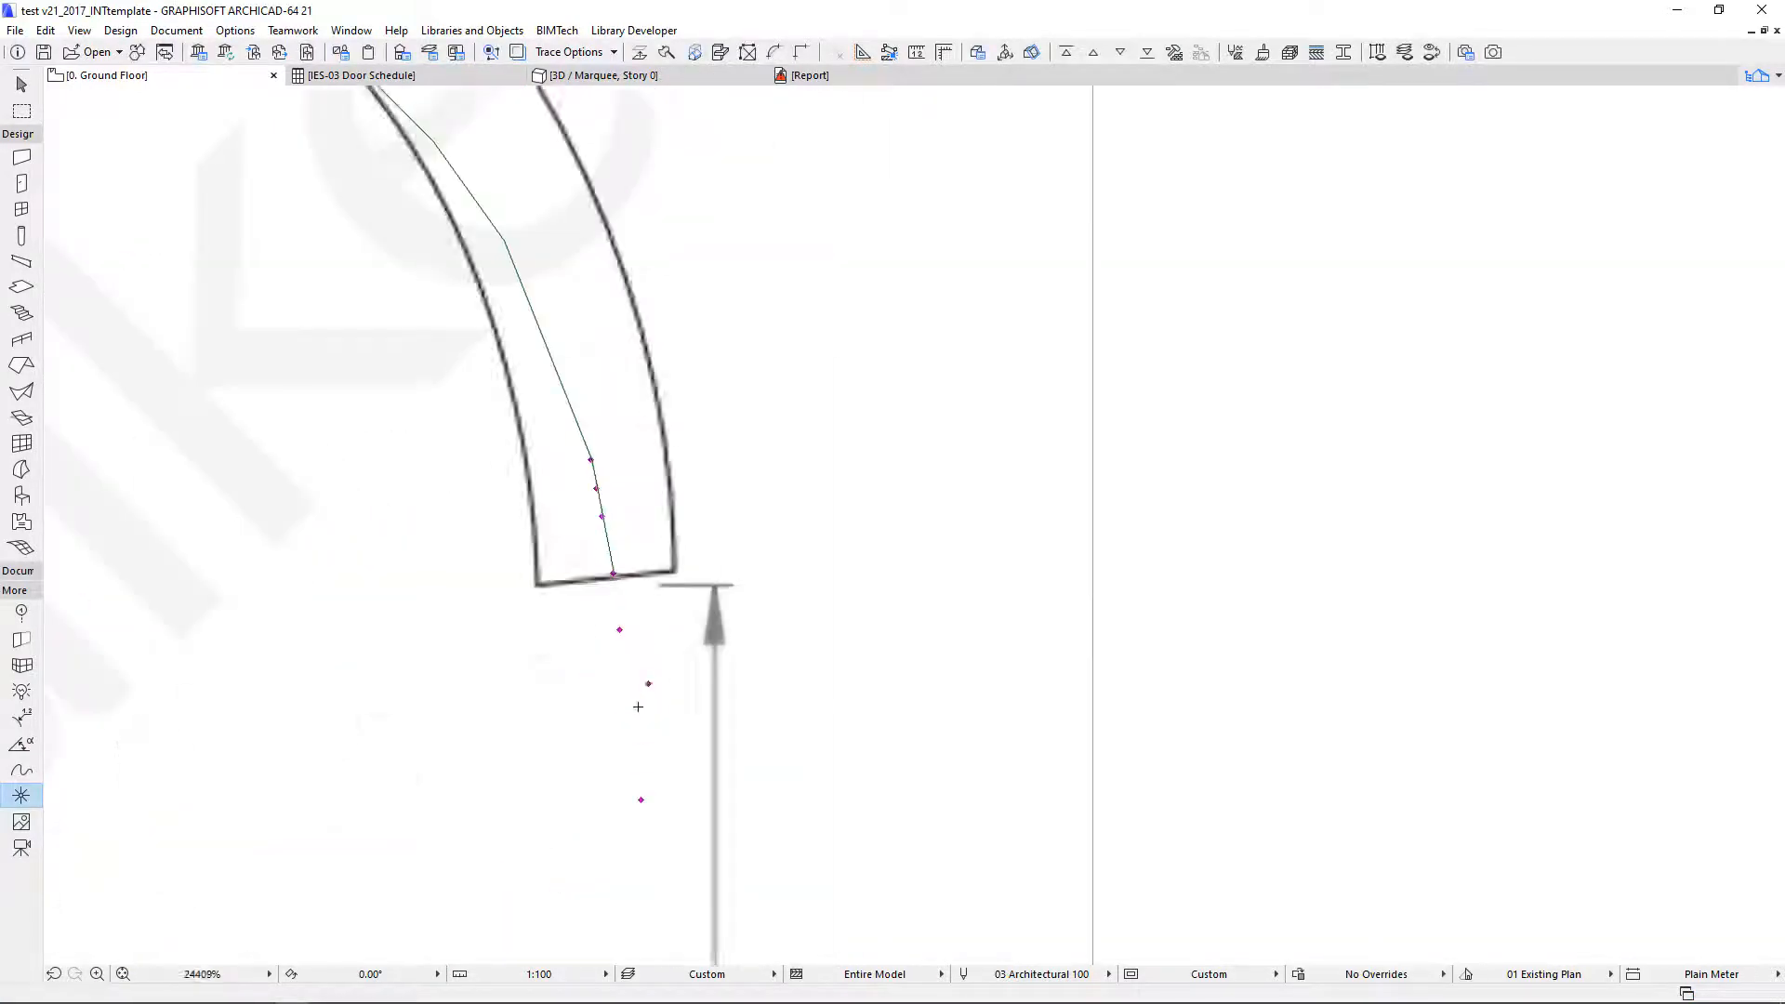
left_click(648, 683)
left_click(619, 686)
- Raise the spout arc's top node to the drawn gooseneck's centreline and adjust the arc's end node near the outlet
scroll(619, 686, "down", 3)
middle_click_drag(619, 686, 959, 774)
left_click(514, 303)
left_click(514, 257)
middle_click_drag(517, 258, 705, 259)
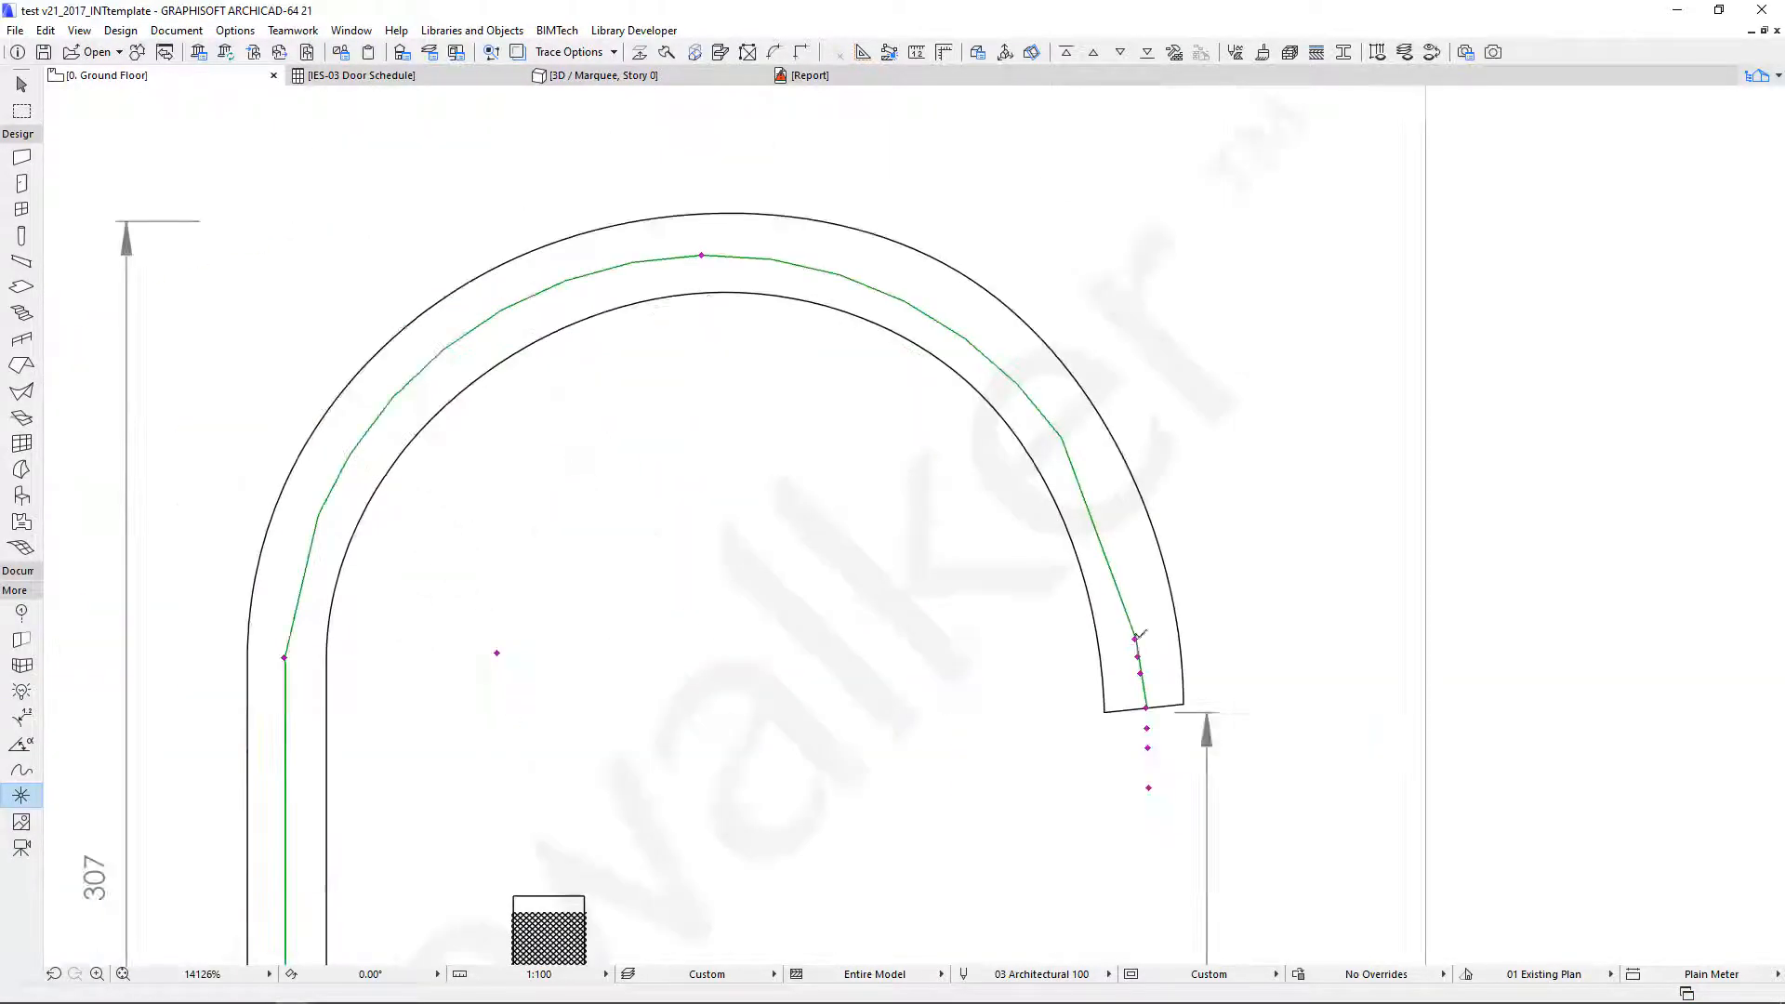
scroll(1138, 638, "up", 6)
left_click(1132, 638)
left_click(1157, 740)
scroll(1173, 674, "down", 7)
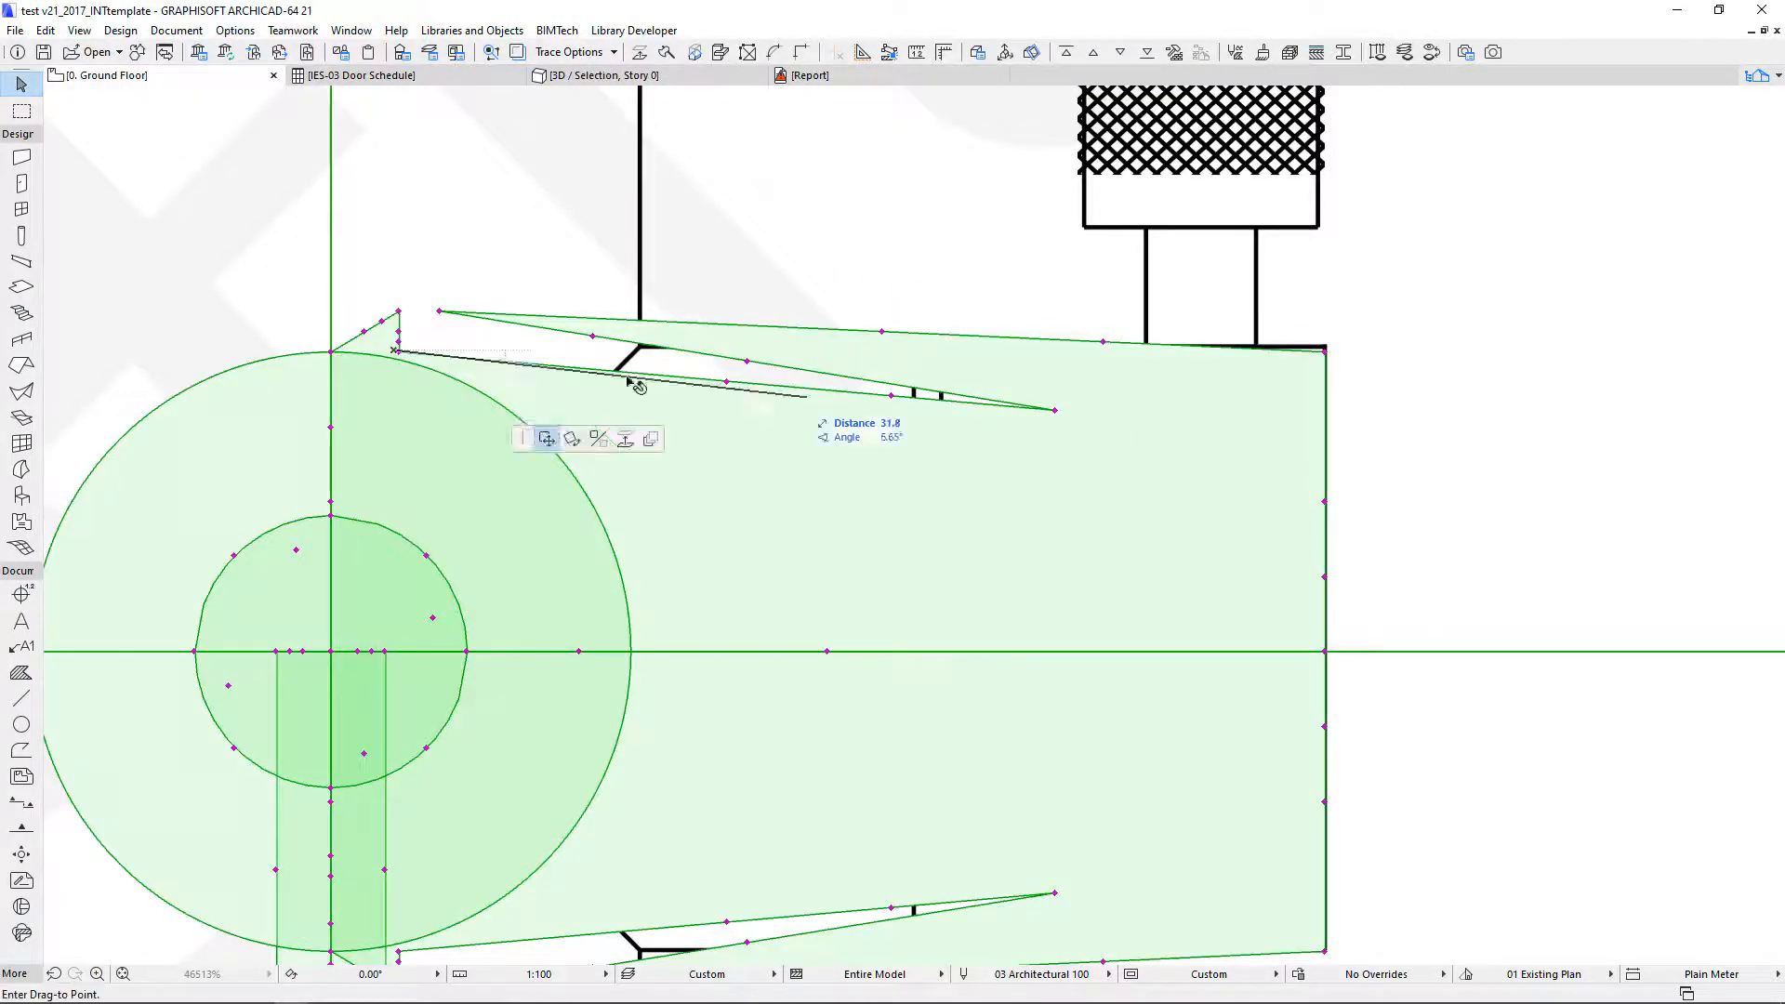
- Undo the stray object move and stretch the groove's nearer inner node to the base of the drawn gap
key("ctrl+z")
left_click(399, 351)
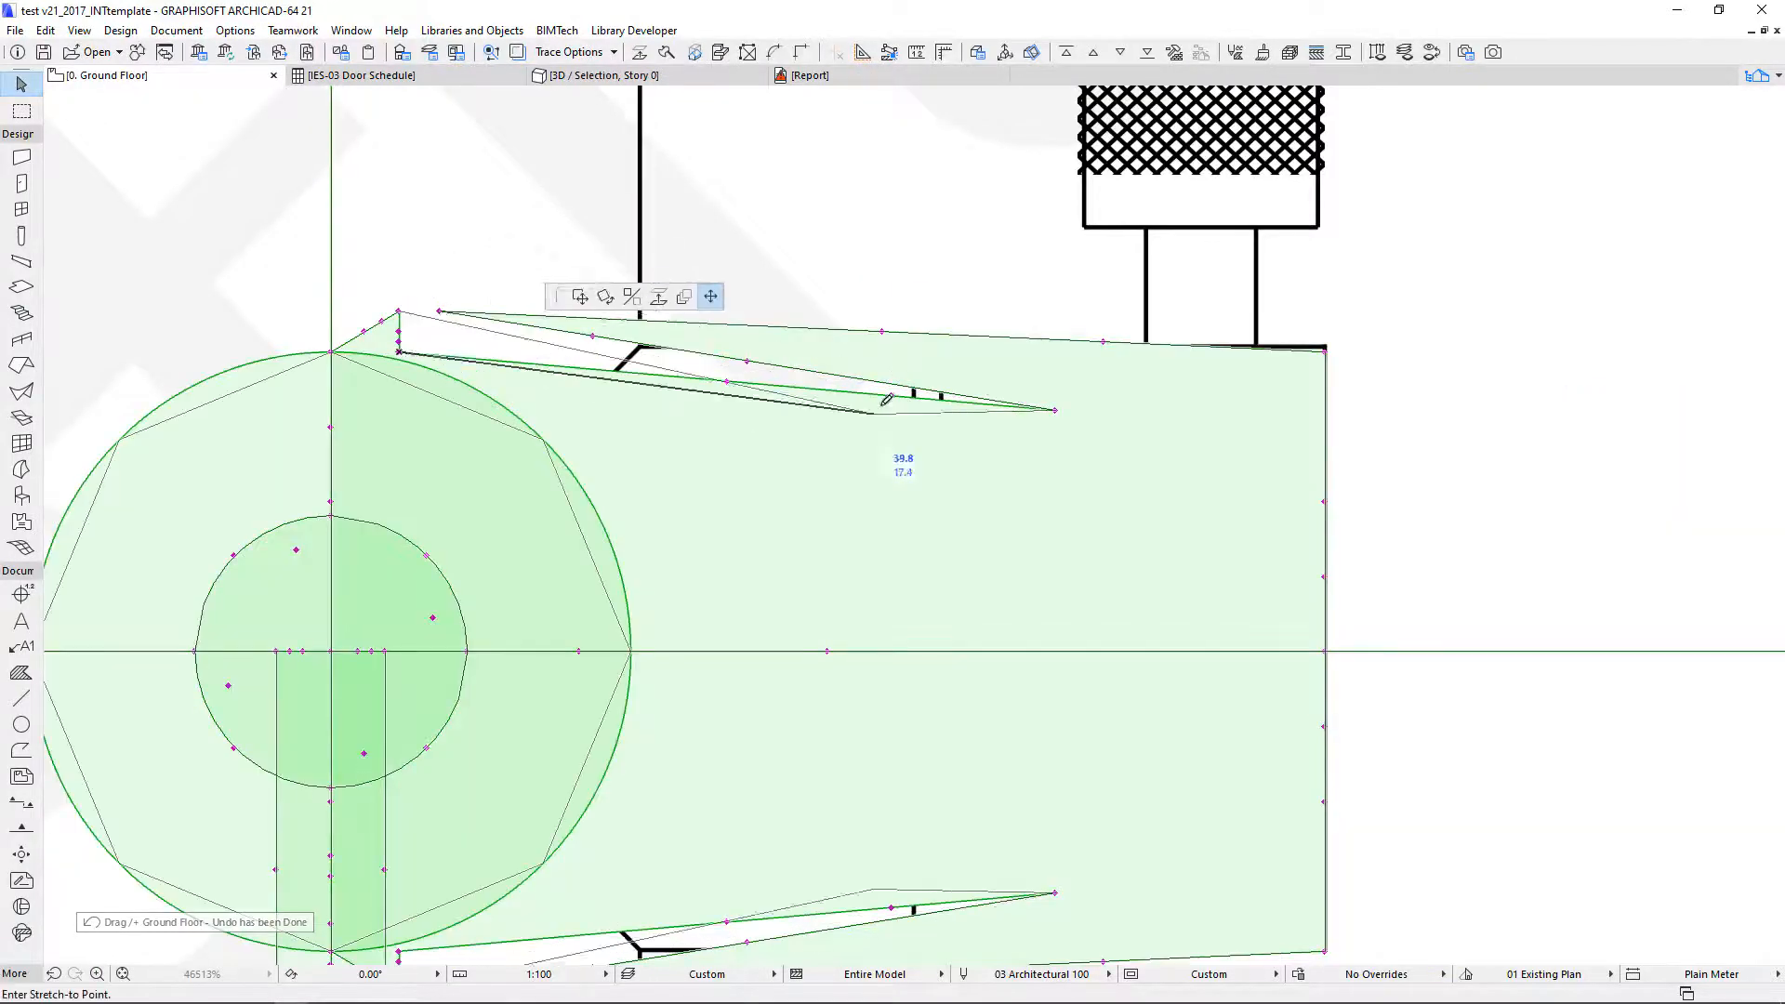
left_click(899, 407)
- Move the groove's far outer corner to the drawn gap's edge, 45 mm along the axis at a 22 mm radius
left_click(439, 311)
left_click(974, 344)
left_click(974, 344)
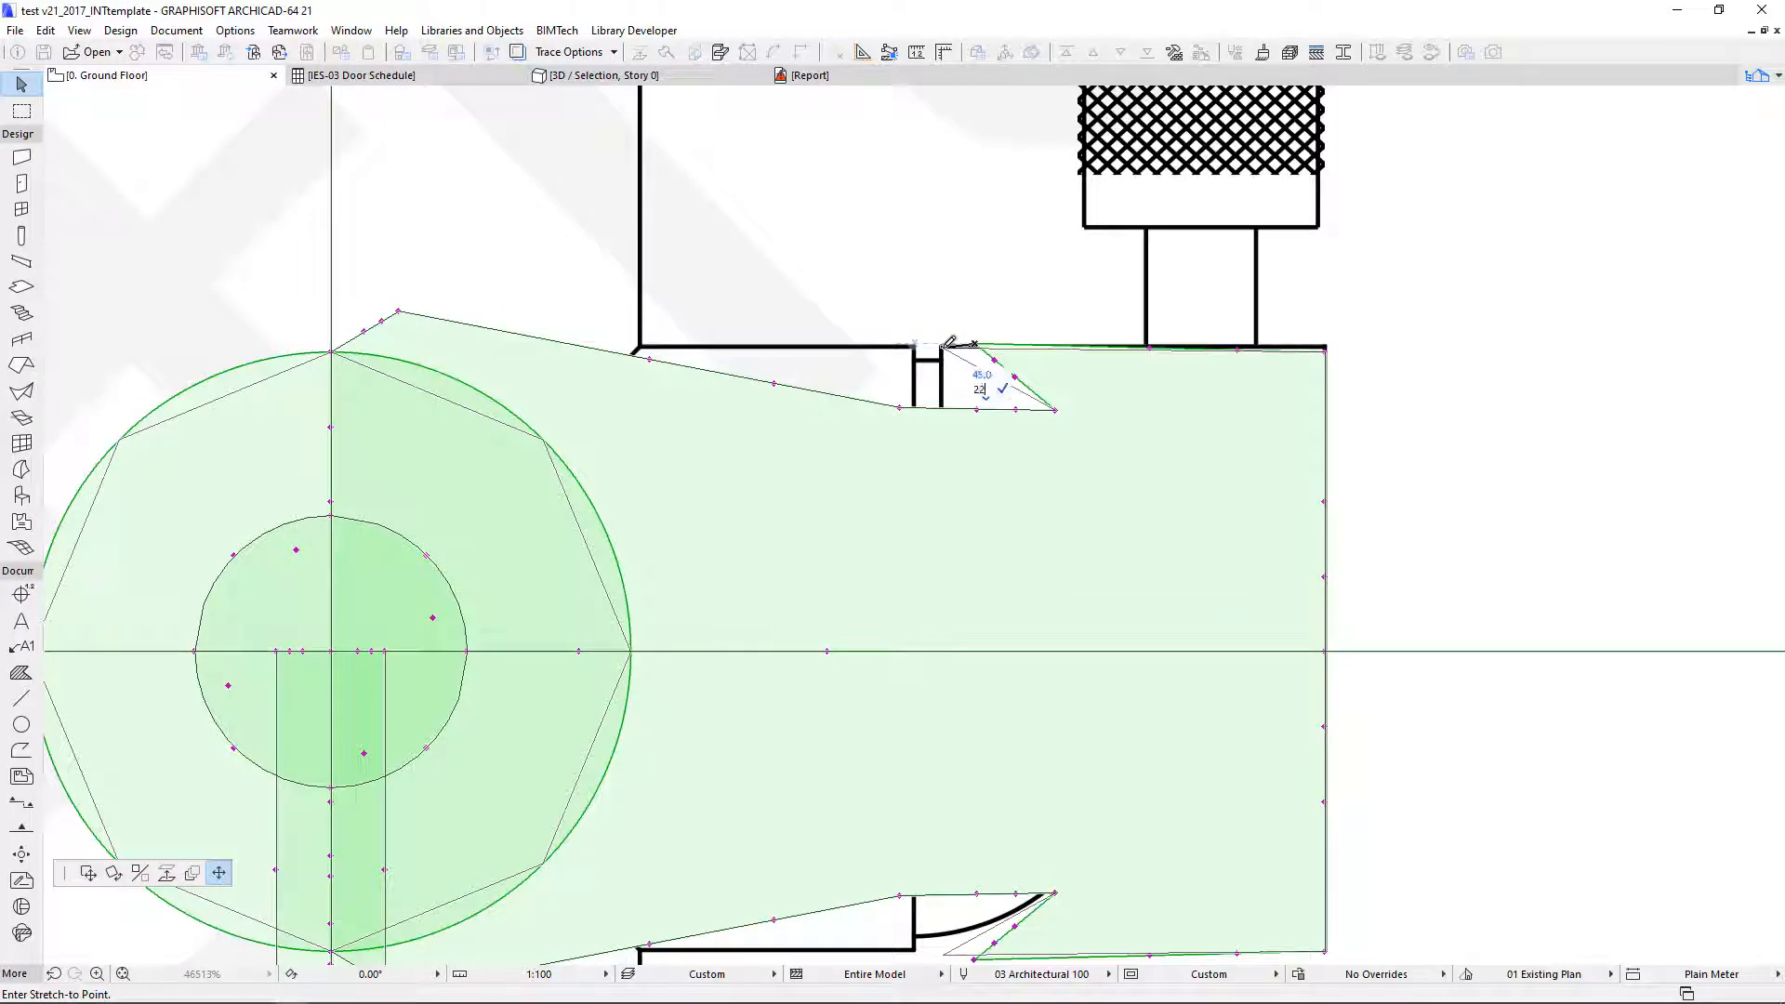
key("Return")
- Move the groove's near outer corner to the near edge of the drawn gap at a 22 mm radius
left_click(399, 311)
key("Tab")
key("Tab")
type("22")
key("Return")
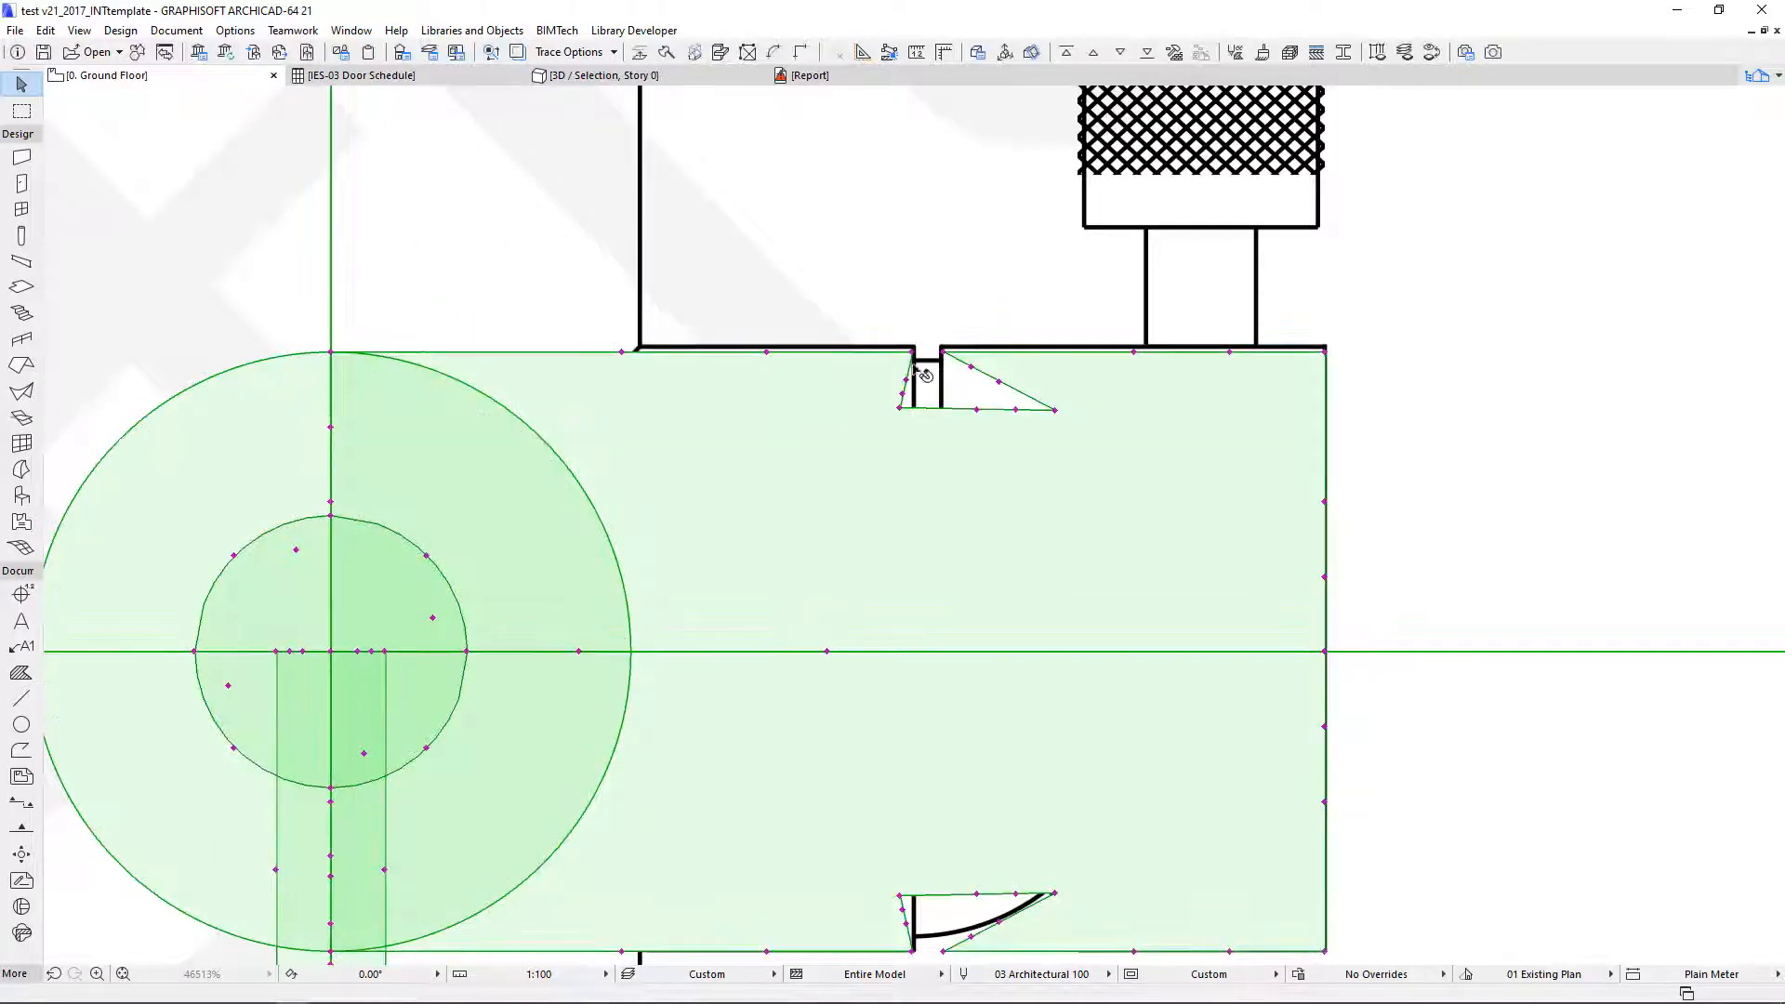
- Square the groove's two inner nodes beneath its outer corners and raise both to make the groove shallower
left_click(1054, 410)
left_click(943, 409)
left_click(899, 407)
scroll(941, 374, "up", 7)
left_click(812, 516)
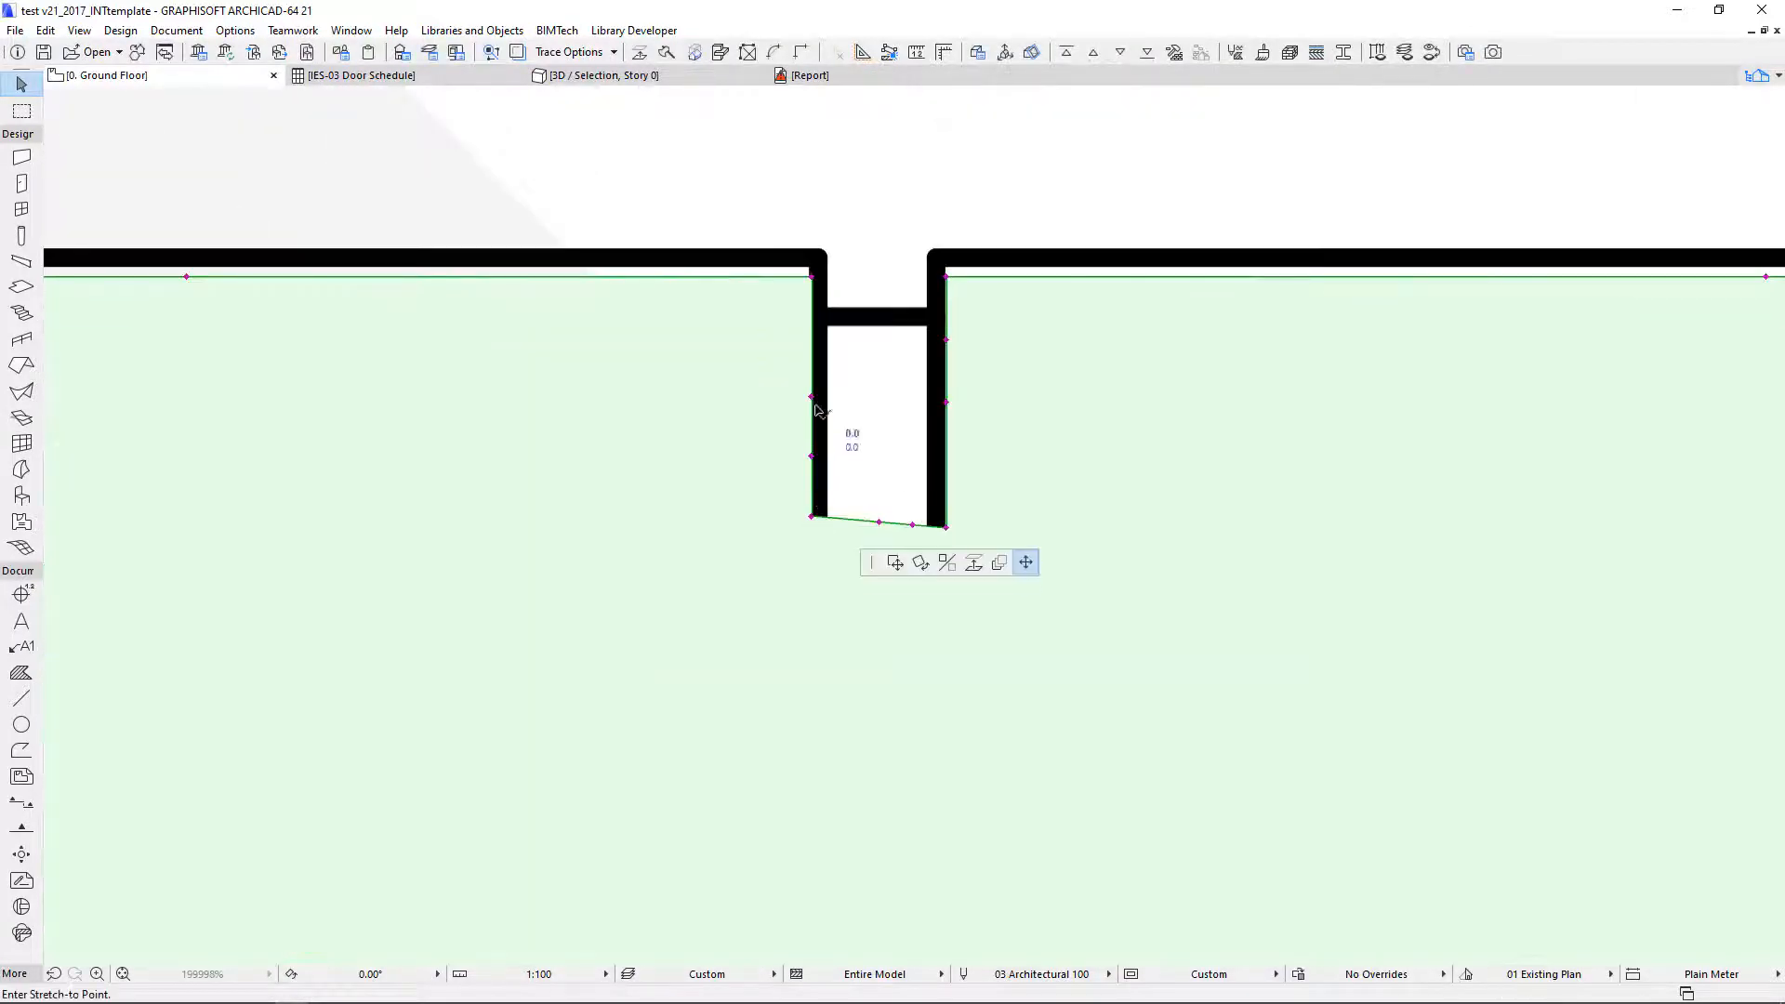
left_click(812, 397)
left_click(945, 527)
left_click(944, 397)
scroll(971, 416, "down", 8)
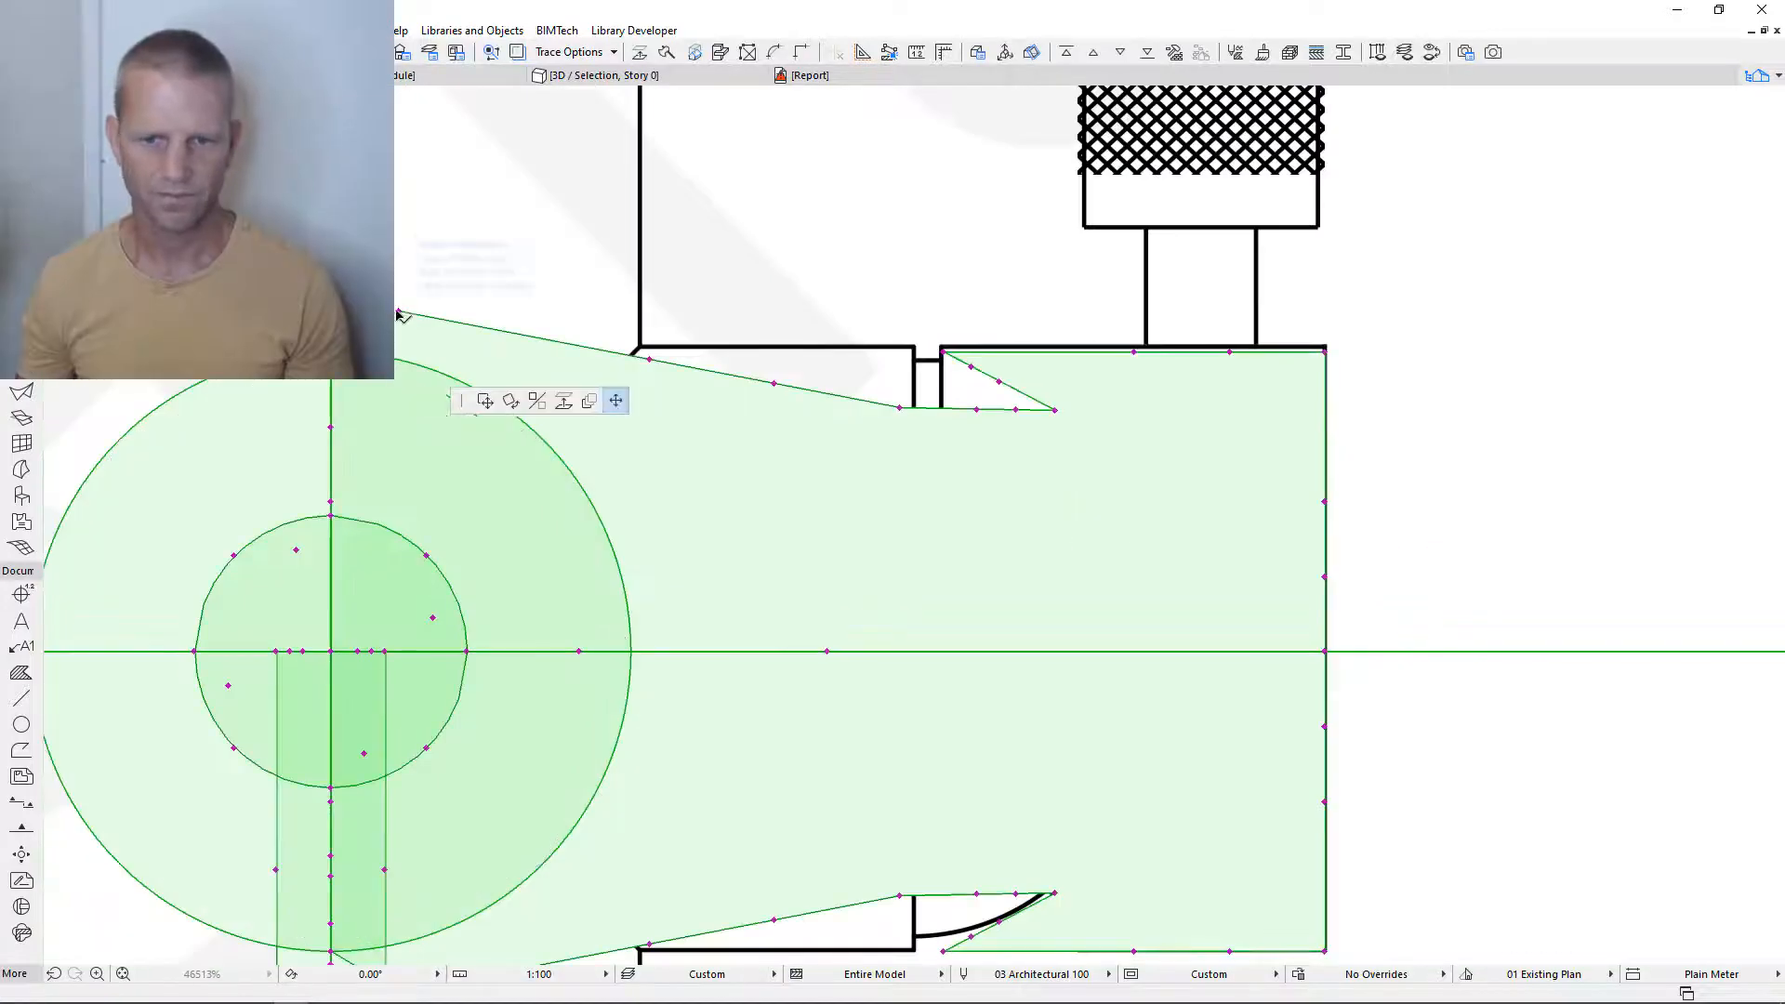
- Set the groove's near outer corner at a 22 mm radius on the near side of the drawn gap
left_click(398, 312)
key("Tab")
key("Tab")
type("22")
key("Return")
- Align the groove's two inner nodes directly beneath their outer corners to make its sides square
left_click(1055, 410)
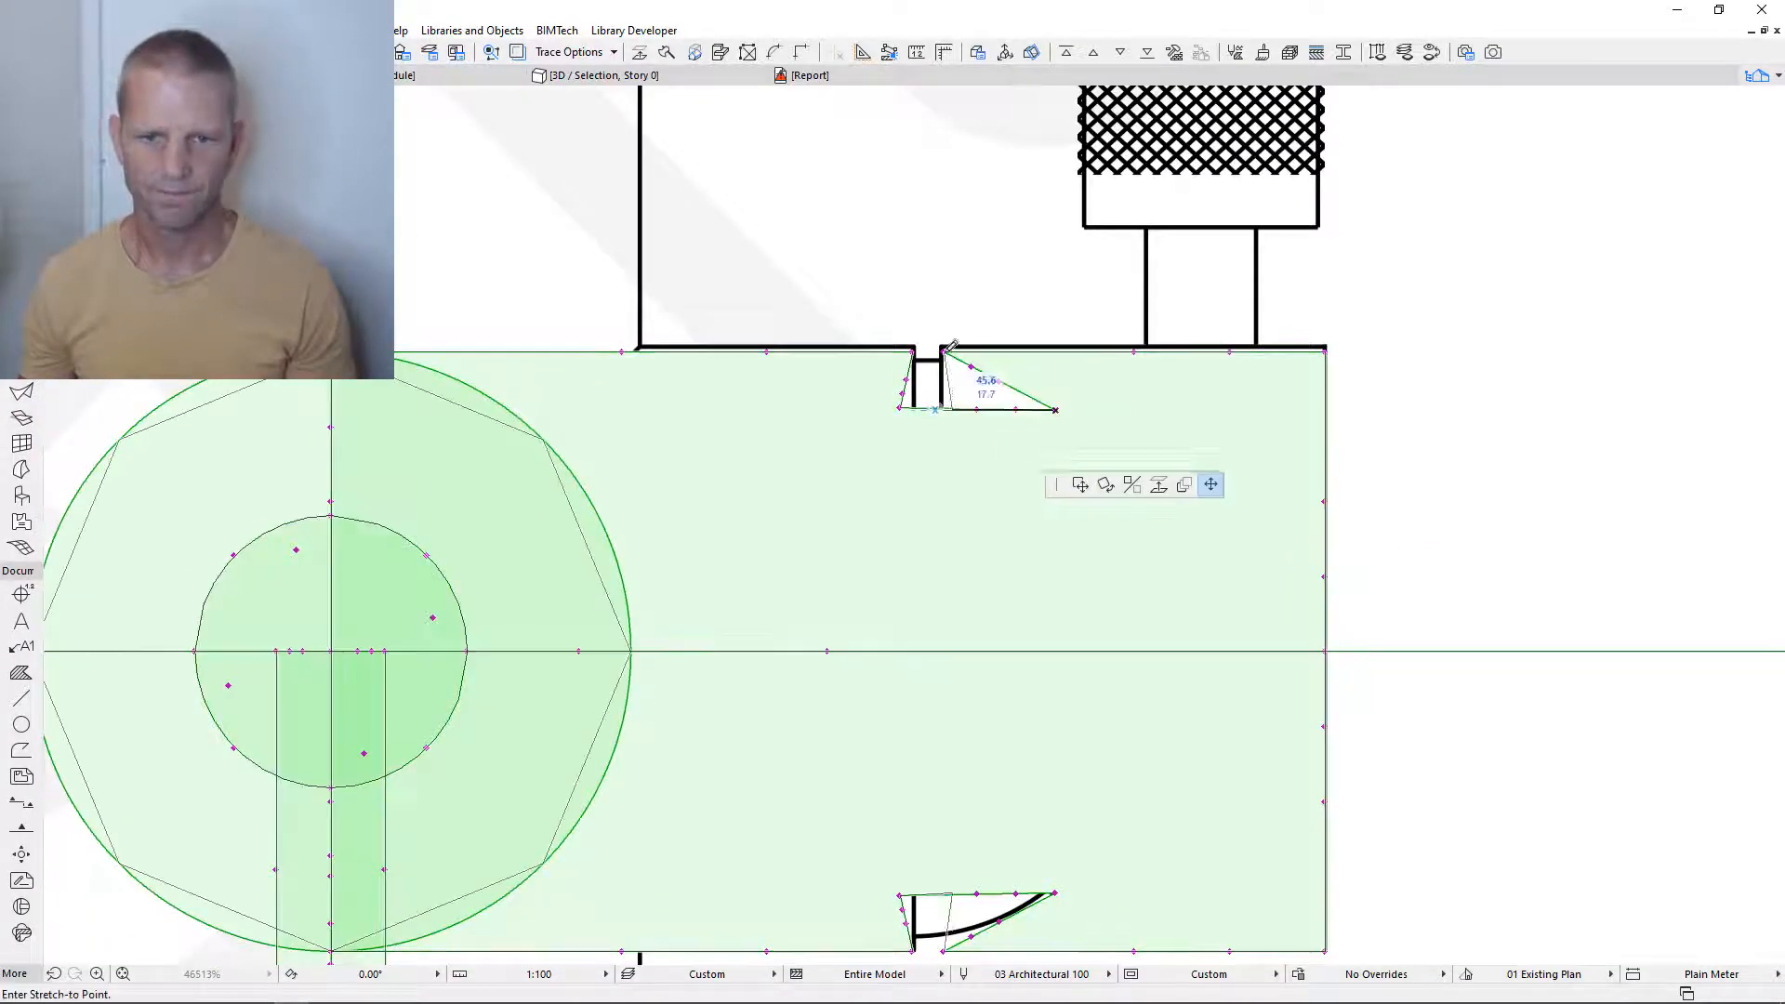
left_click(943, 351, "shift")
left_click(899, 407)
left_click(912, 352, "shift")
- Raise both inner nodes of the groove to about half its depth so its base is level
scroll(941, 375, "up", 7)
left_click(811, 518)
left_click(811, 390)
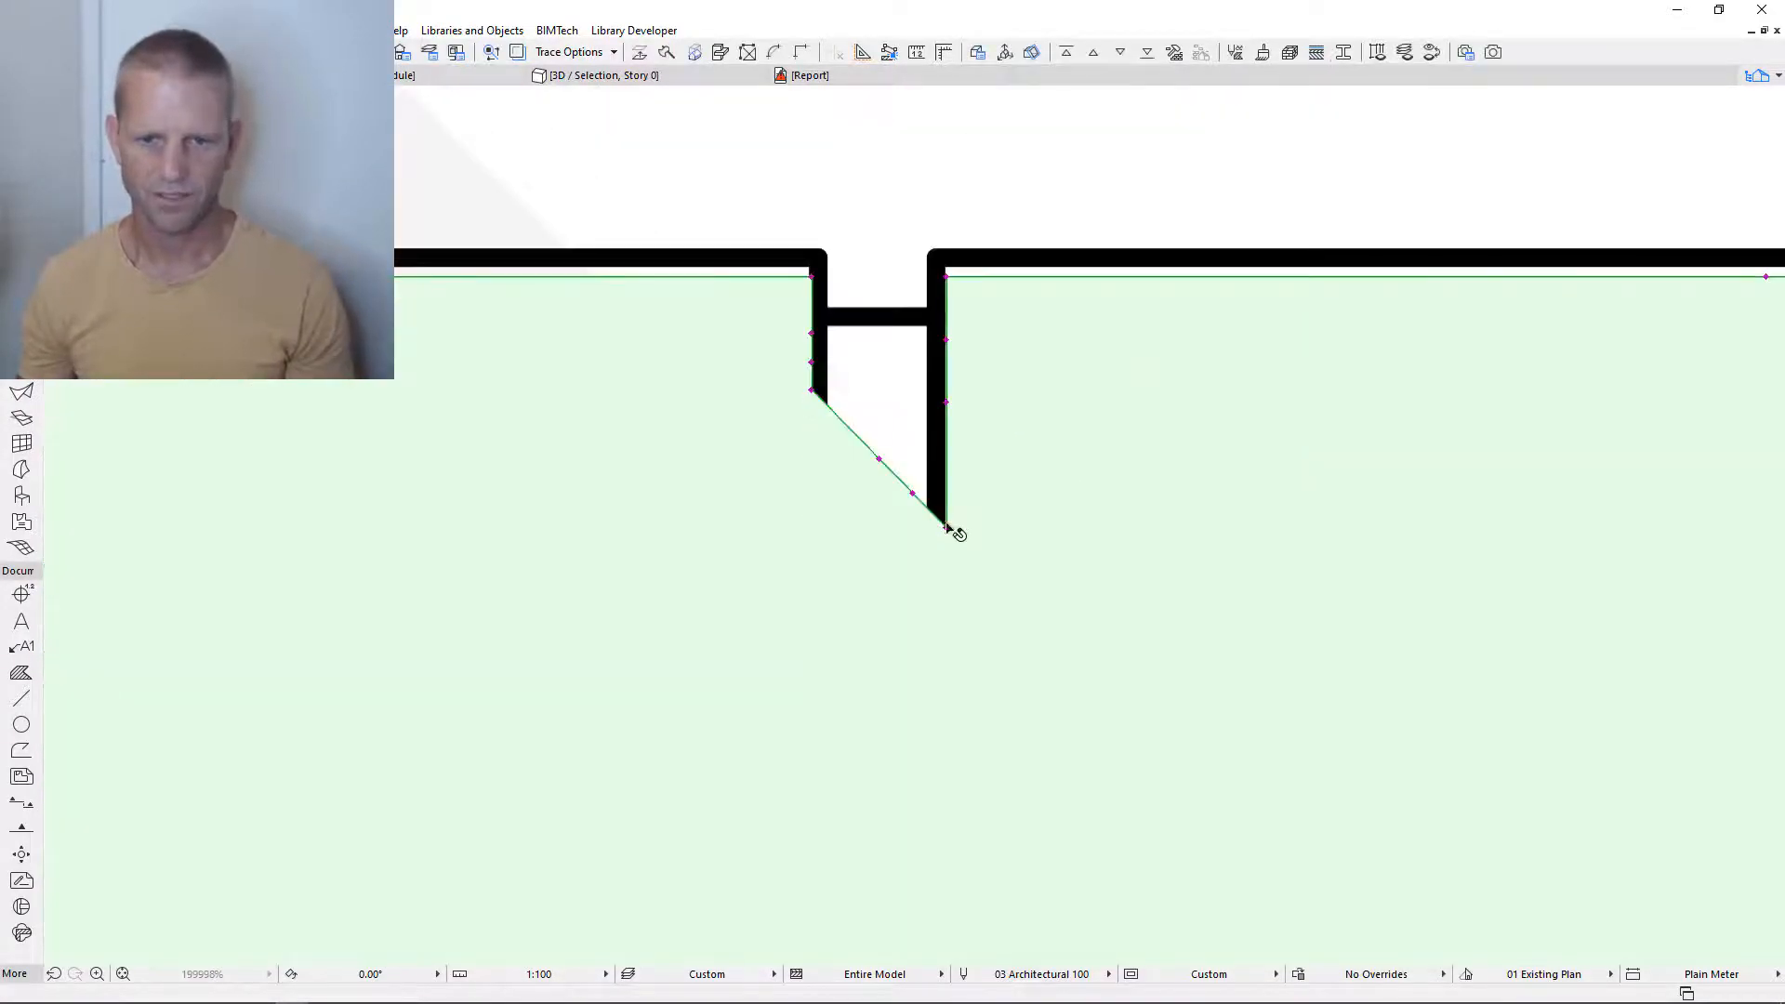
left_click(946, 527)
left_click(946, 390)
scroll(971, 491, "down", 12)
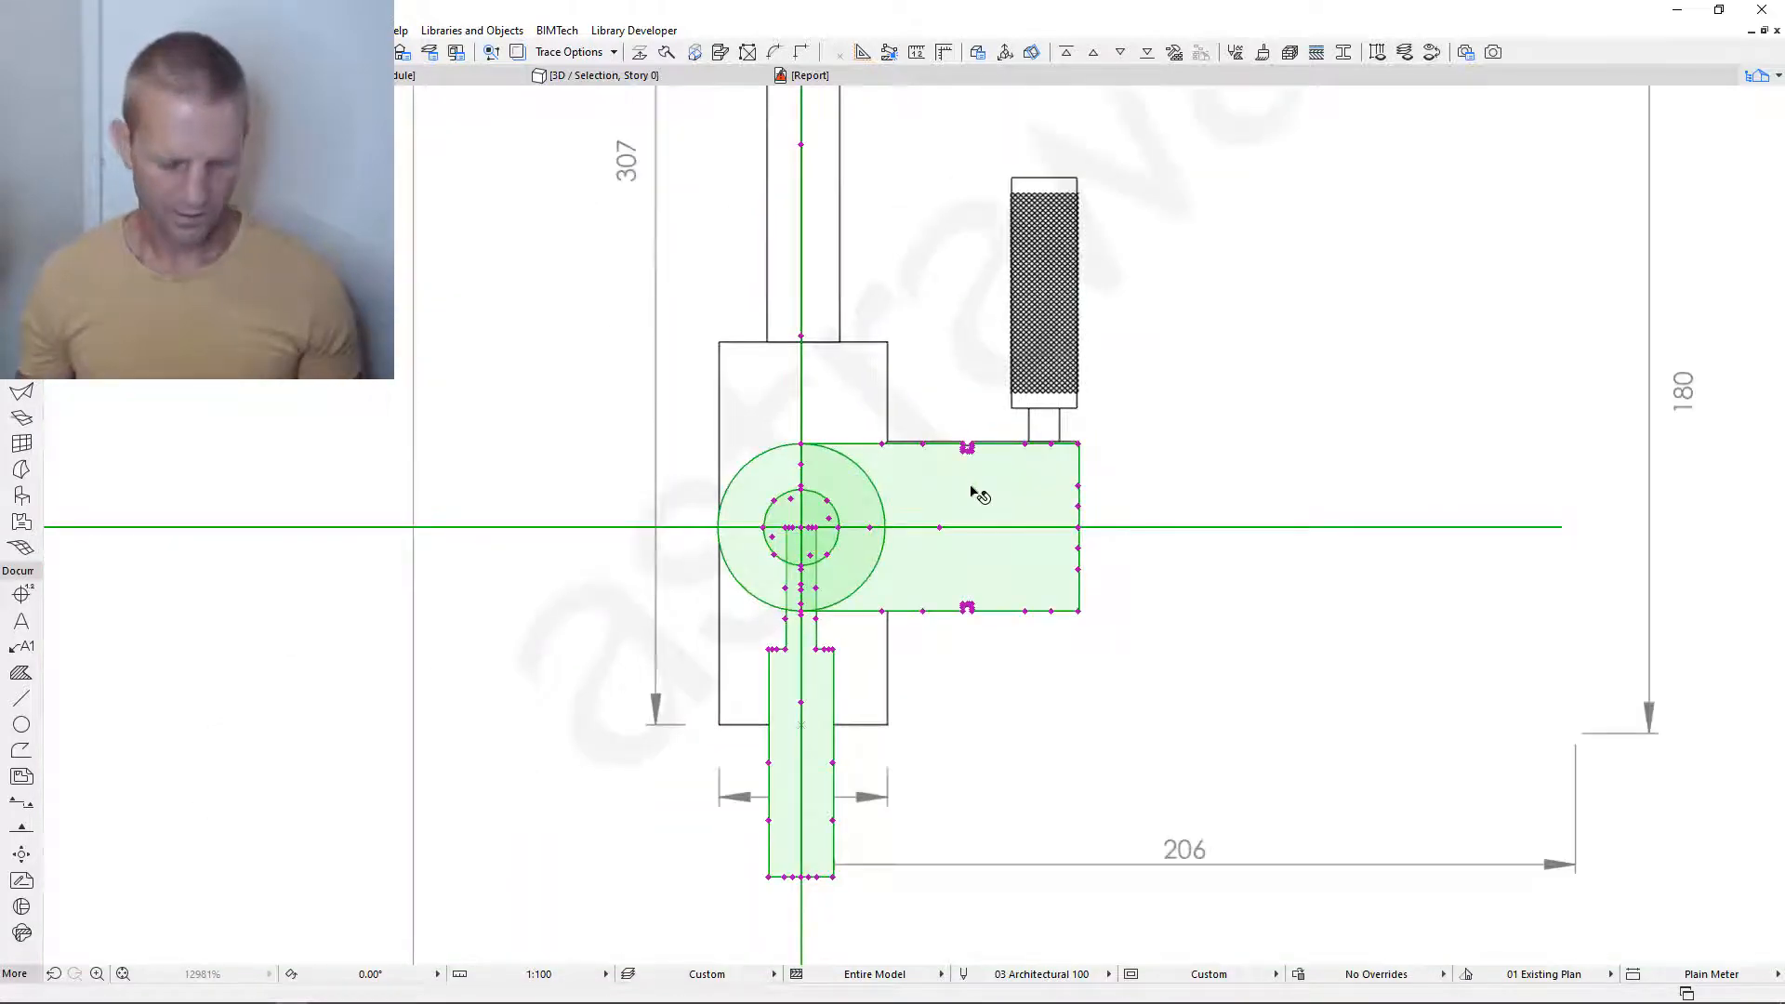
- Show the mixer in 3D and examine the spout, lever and tap cylinder from another angle
key("F3")
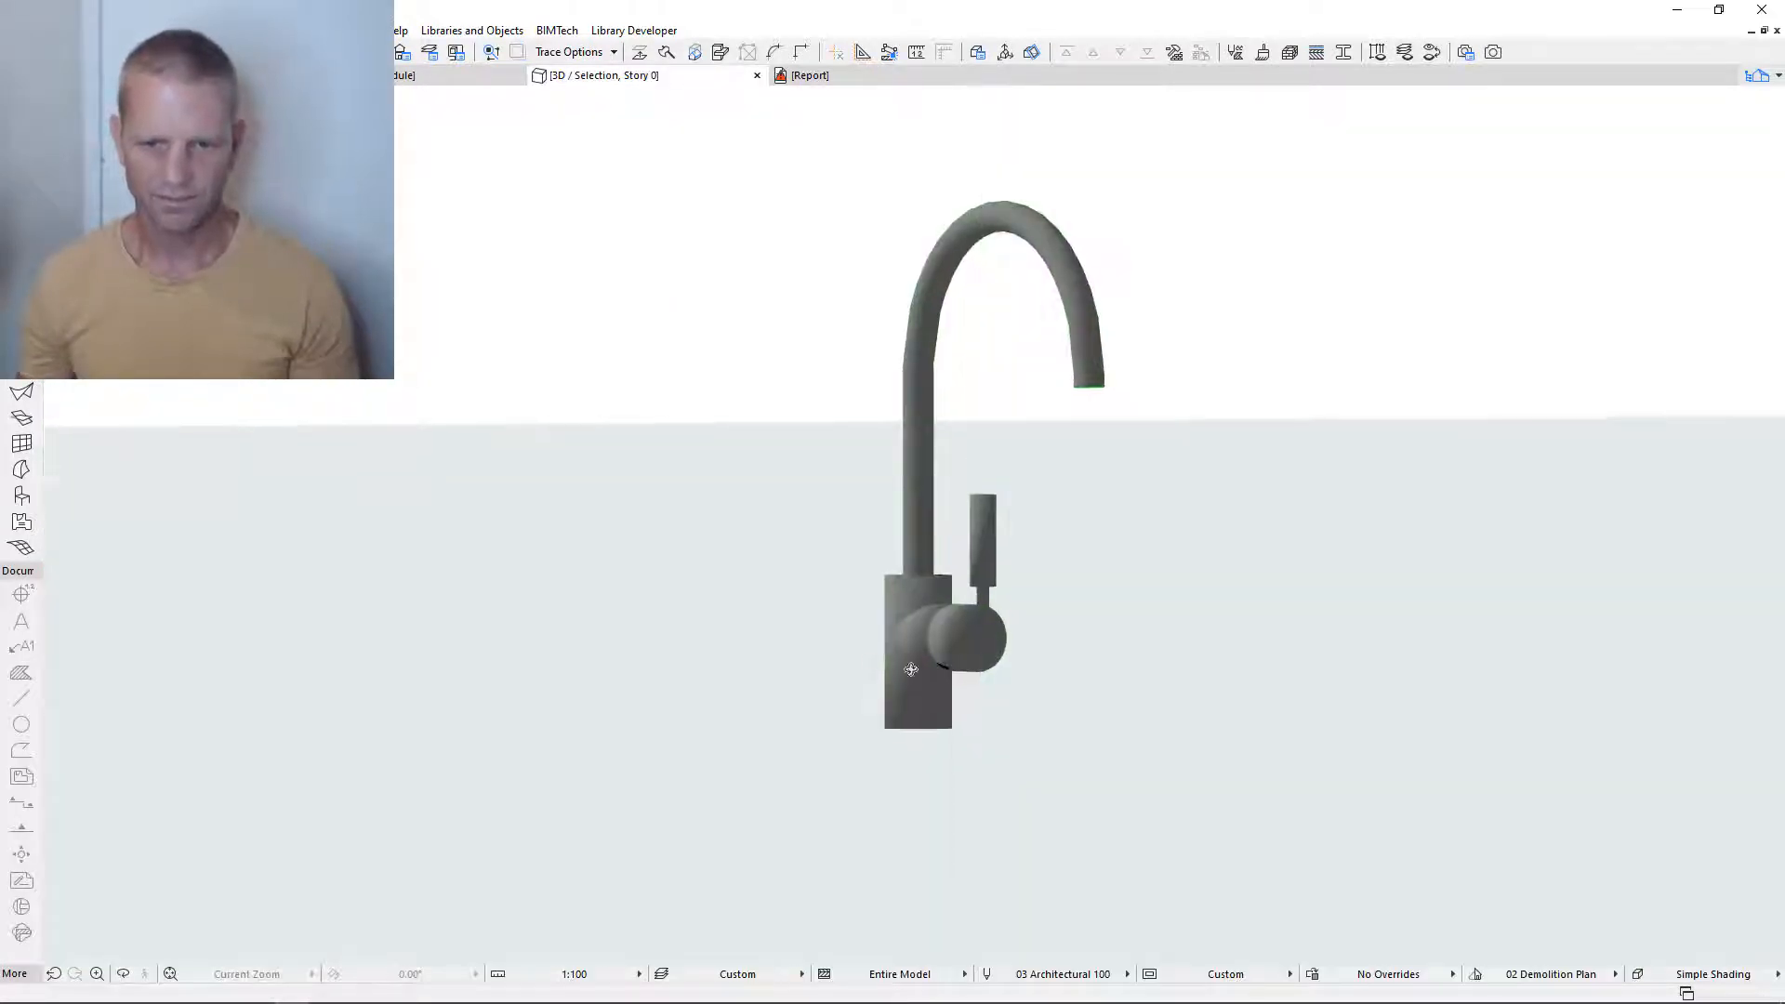
mouse_move(919, 589)
middle_mouse_down("shift")
mouse_move(801, 762)
mouse_move(601, 669)
mouse_move(1161, 679)
middle_mouse_up("shift")
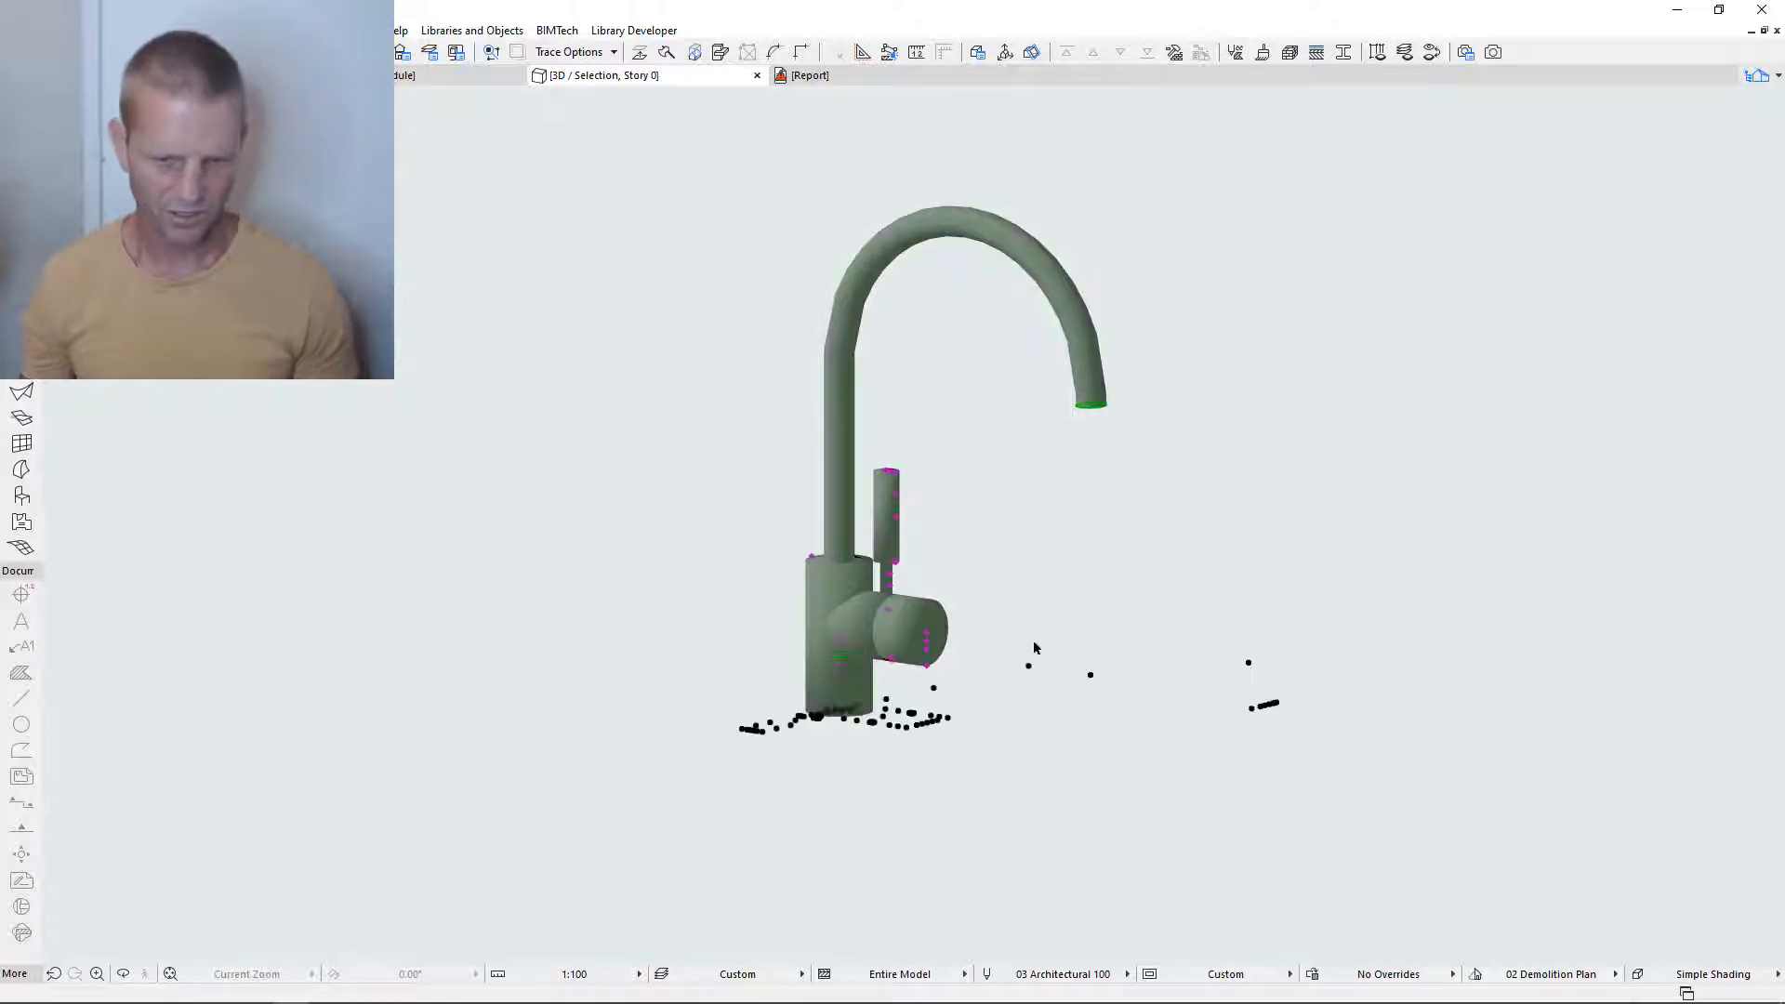
- Set the y angle of the tap cylinder (Tap 2) to -90° and view the mixer in 3D
double_click(888, 570)
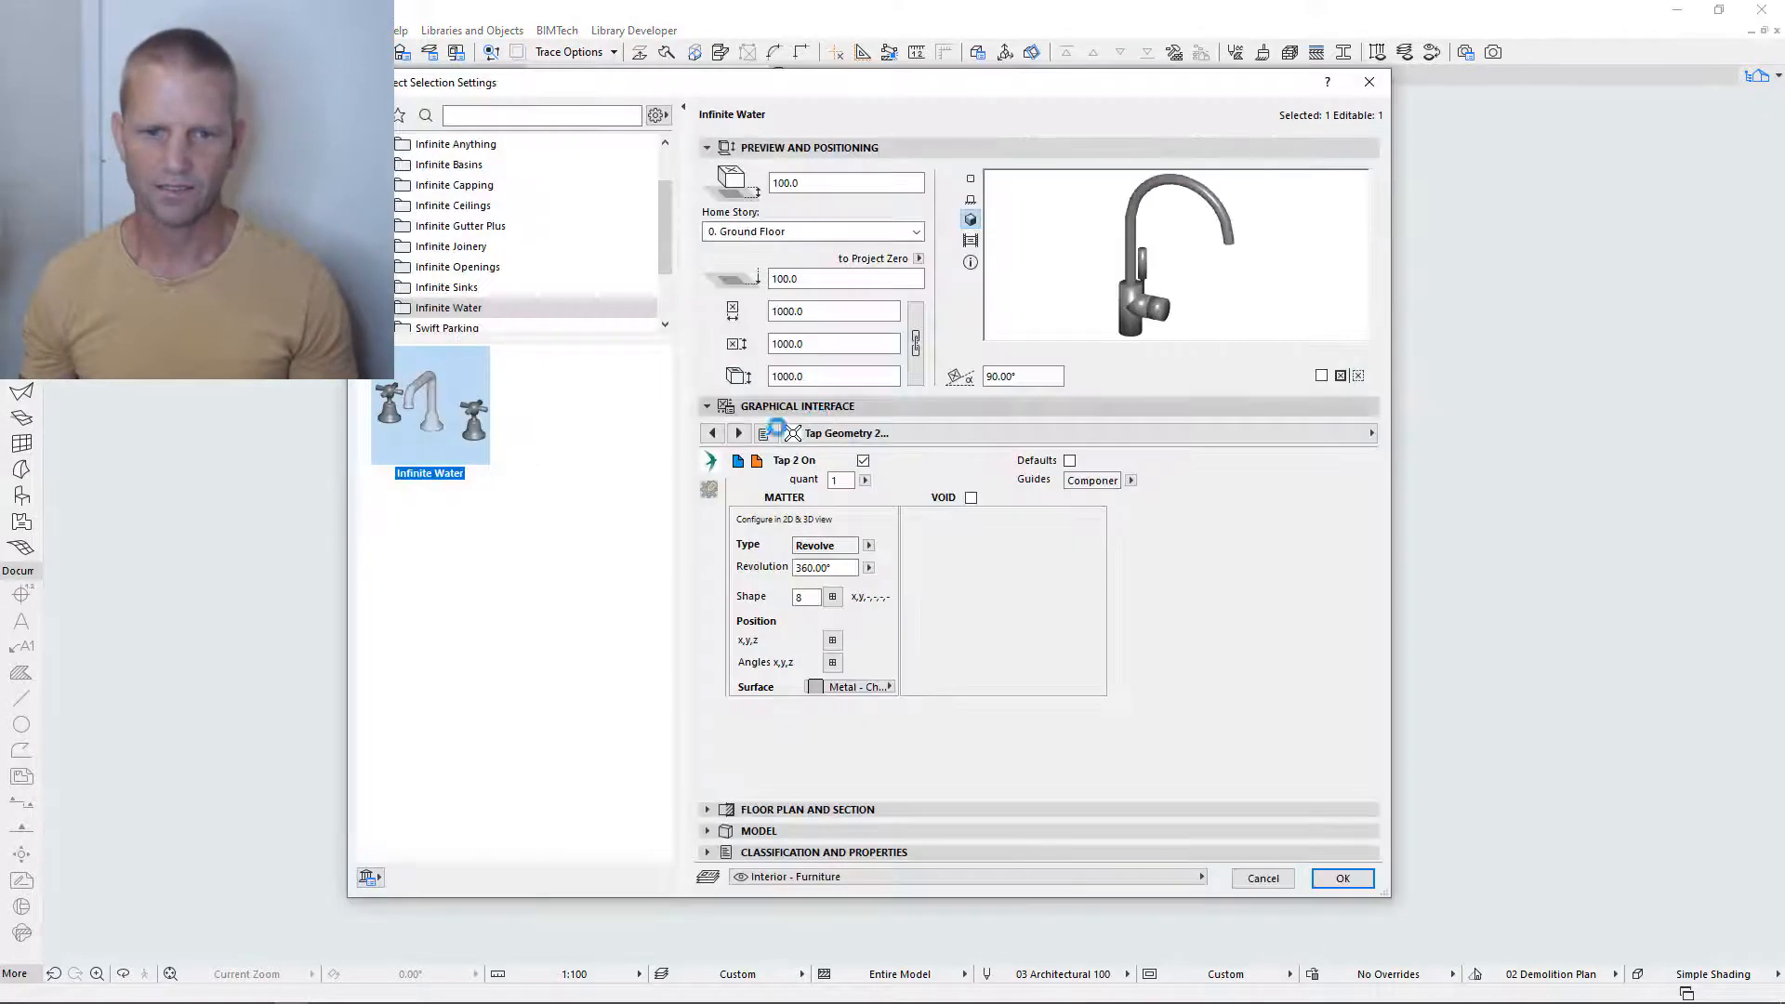
left_click(833, 662)
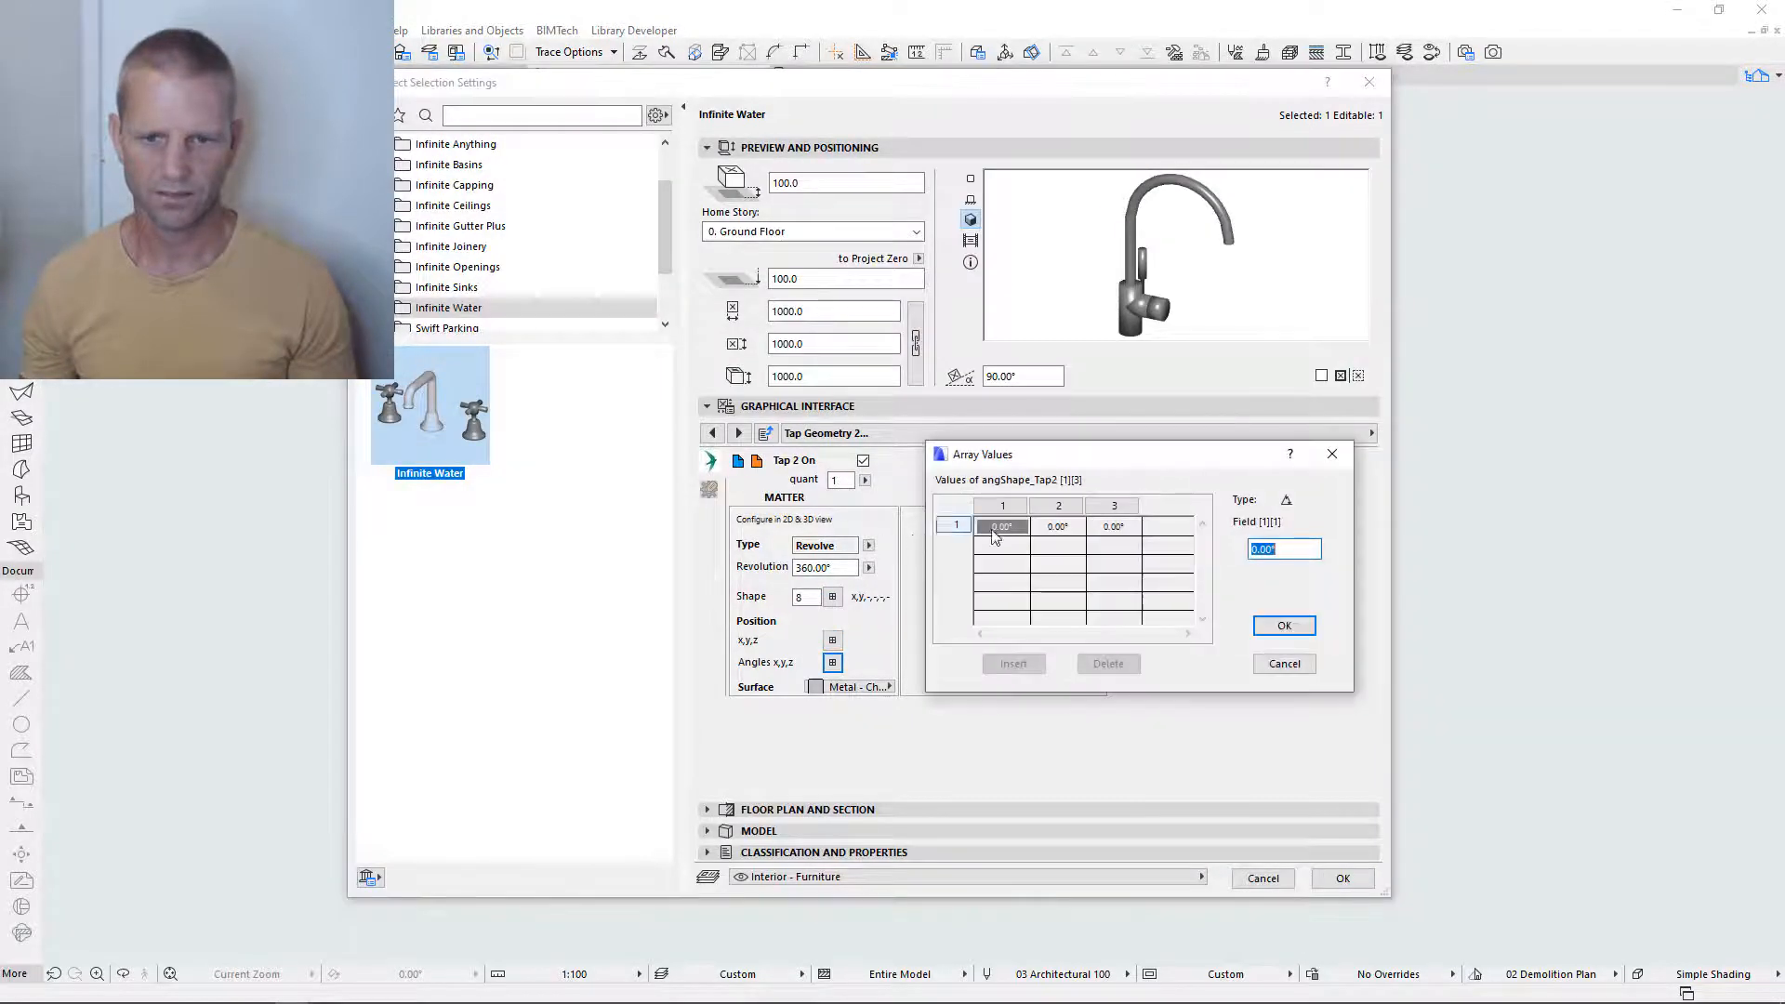
left_click(1074, 528)
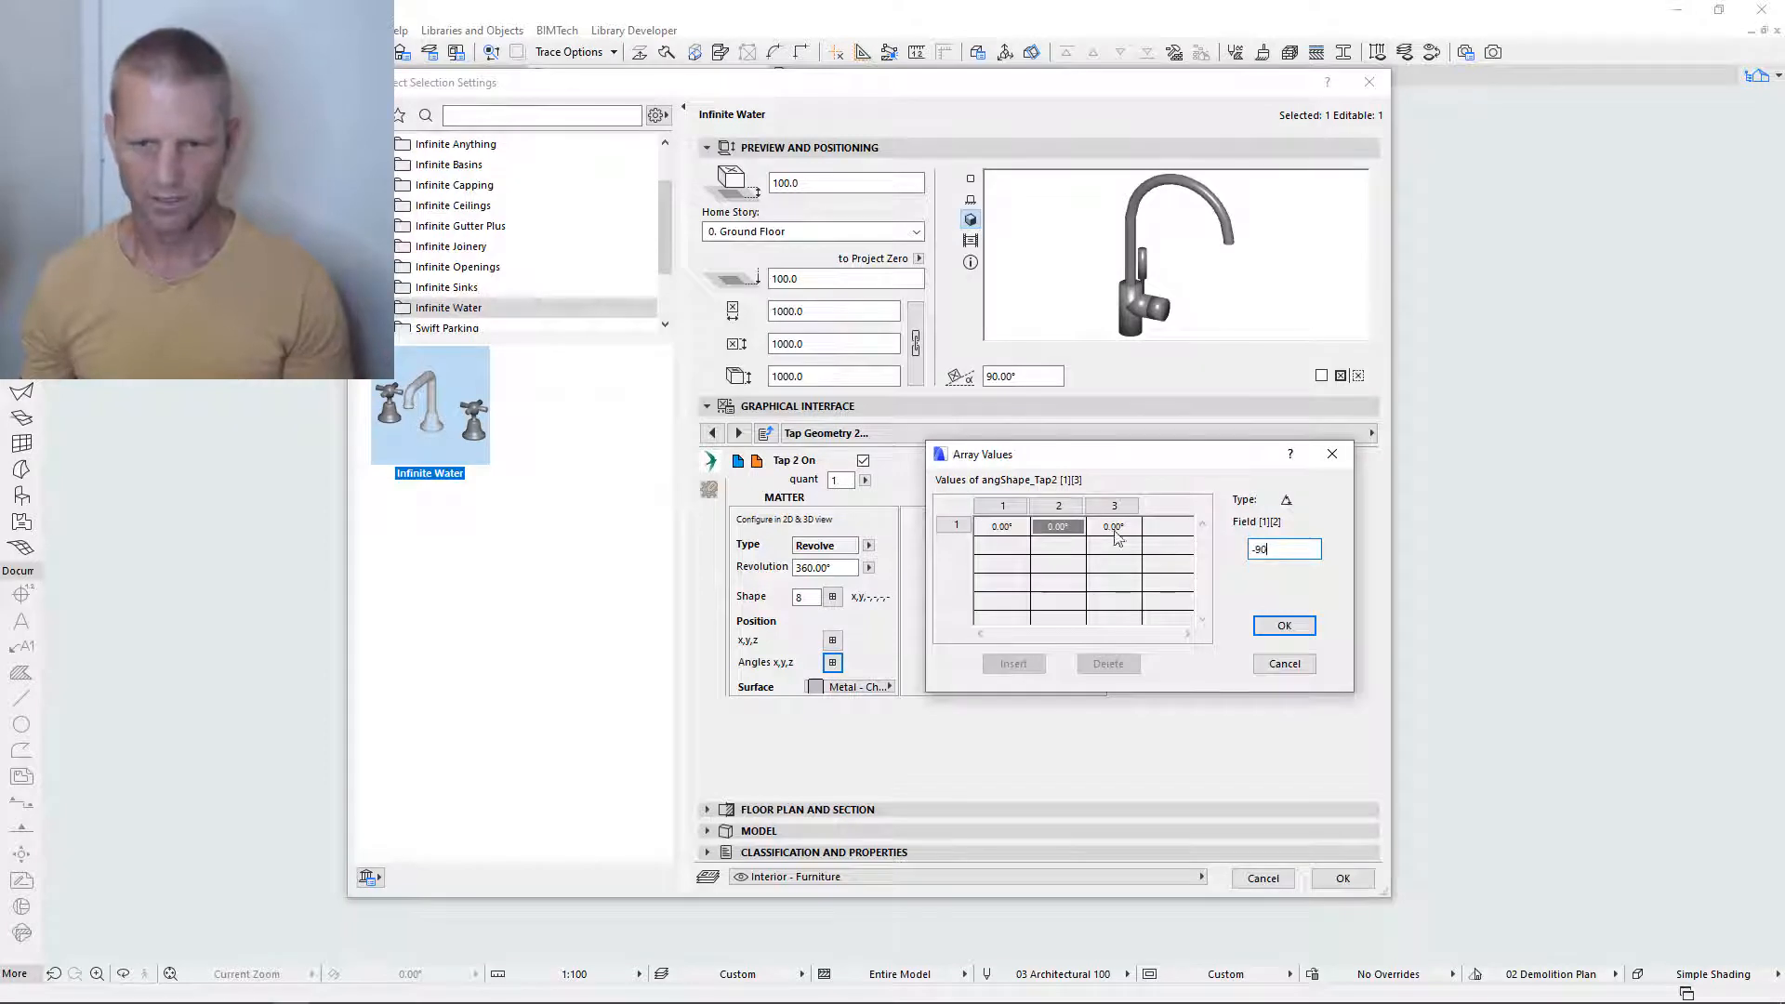
middle_click_drag(749, 628, 1069, 593, "shift")
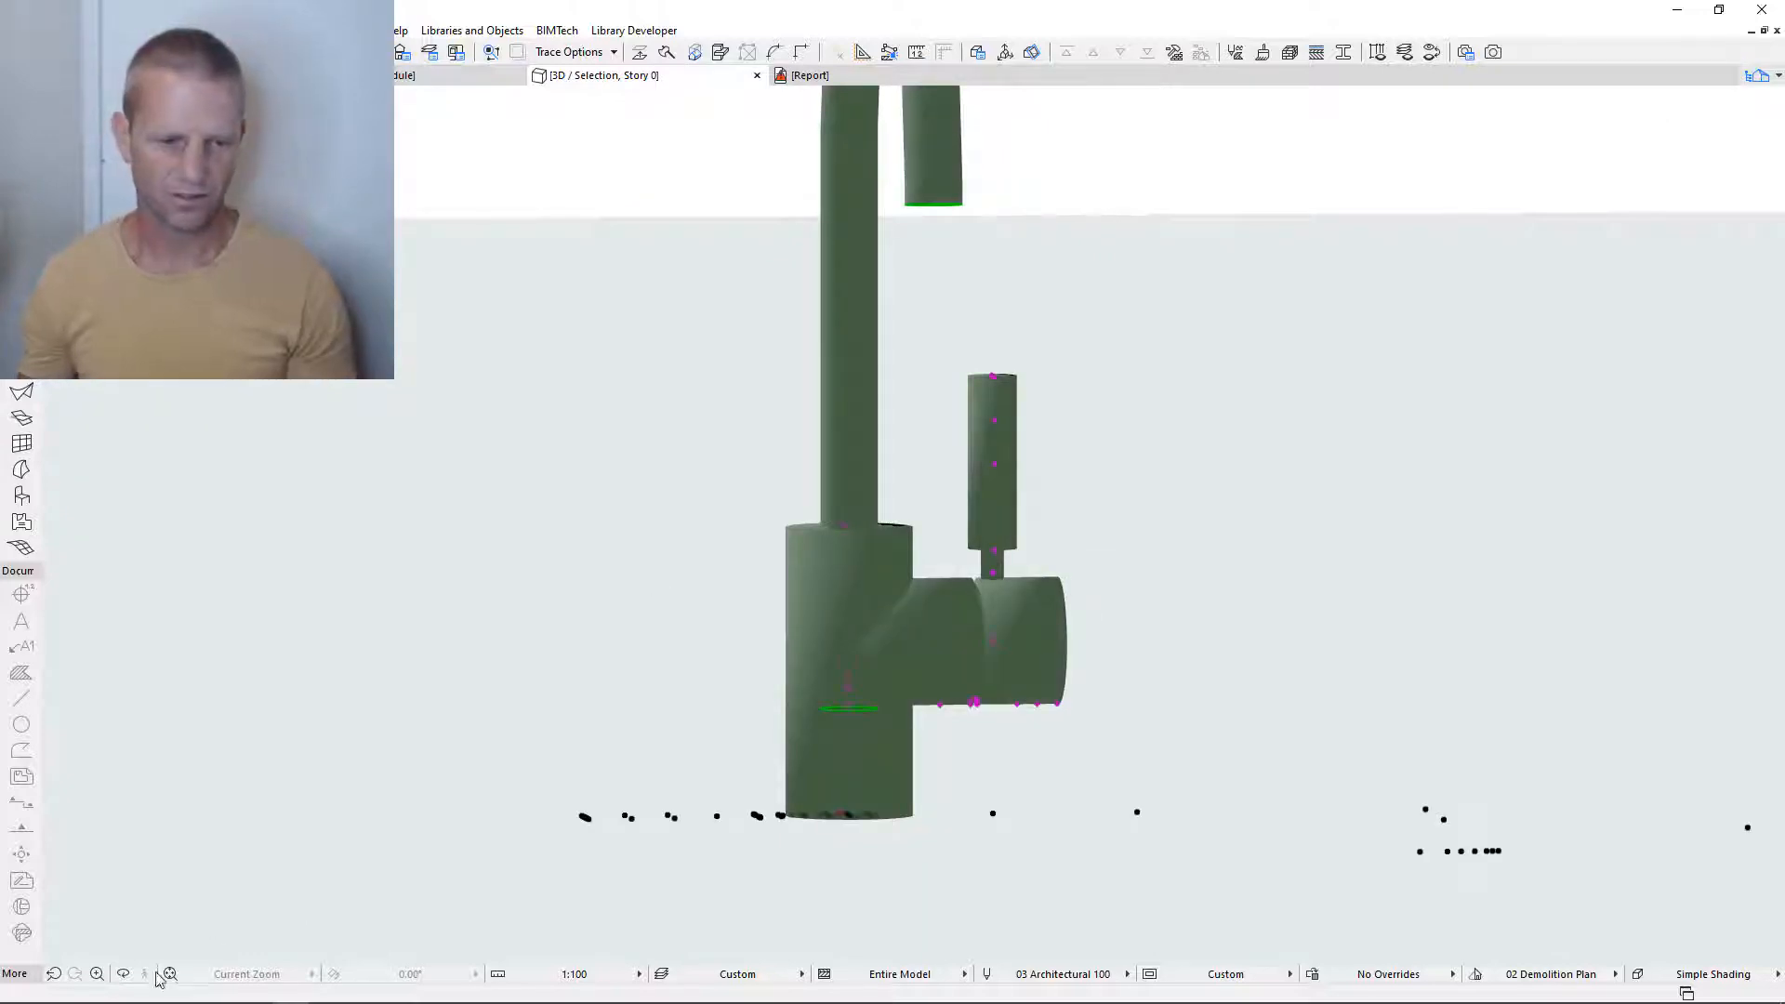
- Measure the lever's offset in the plan drawing and set the lever's (Tap 1) z position to 64 mm
mouse_move(159, 1000)
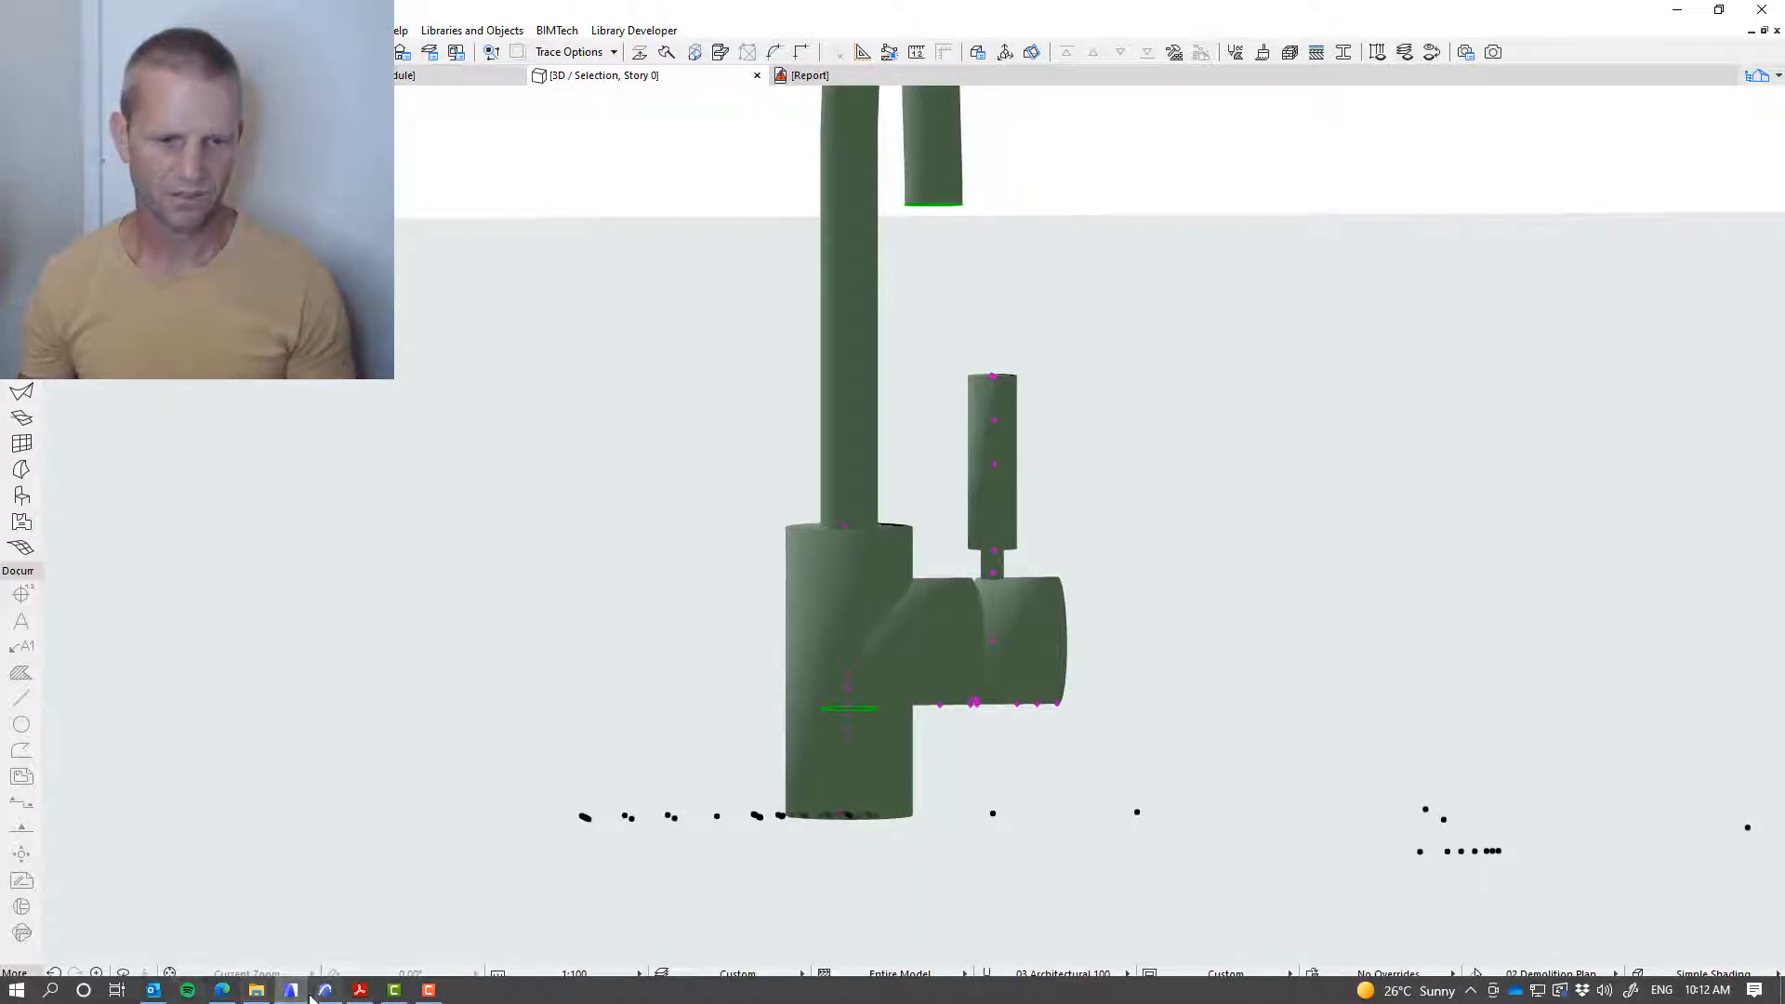
mouse_move(325, 990)
left_click(340, 912)
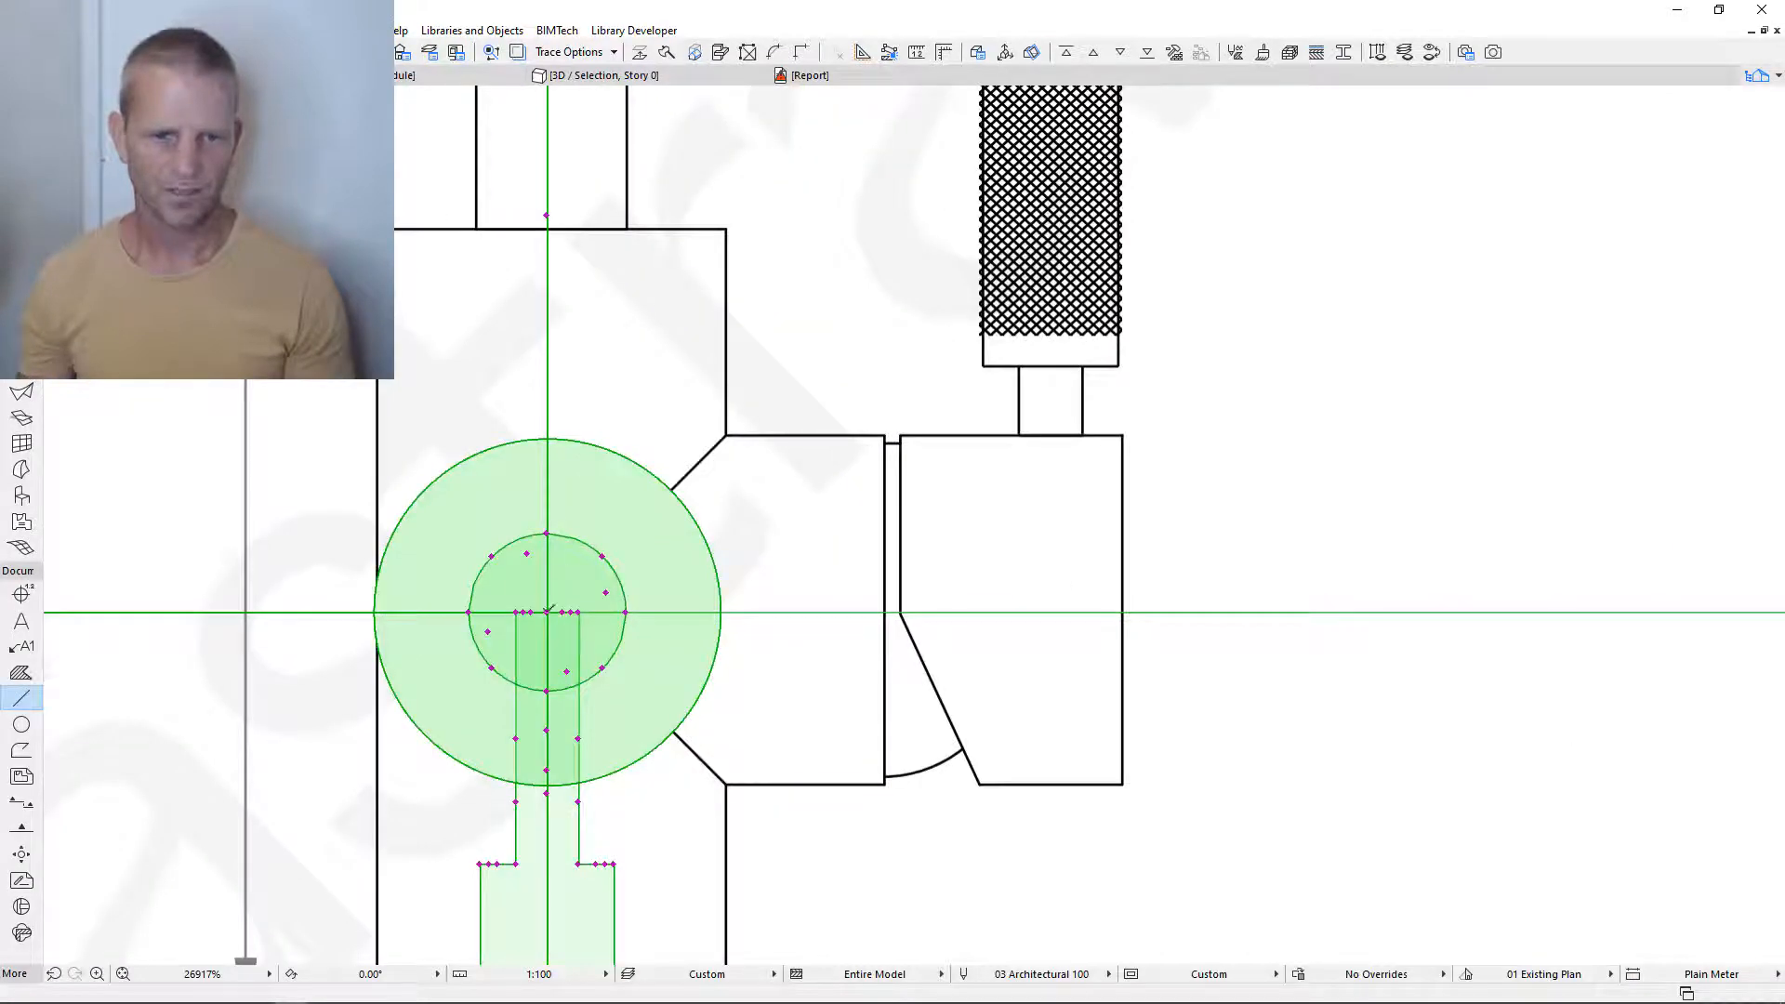
left_click(547, 612)
left_click(712, 437)
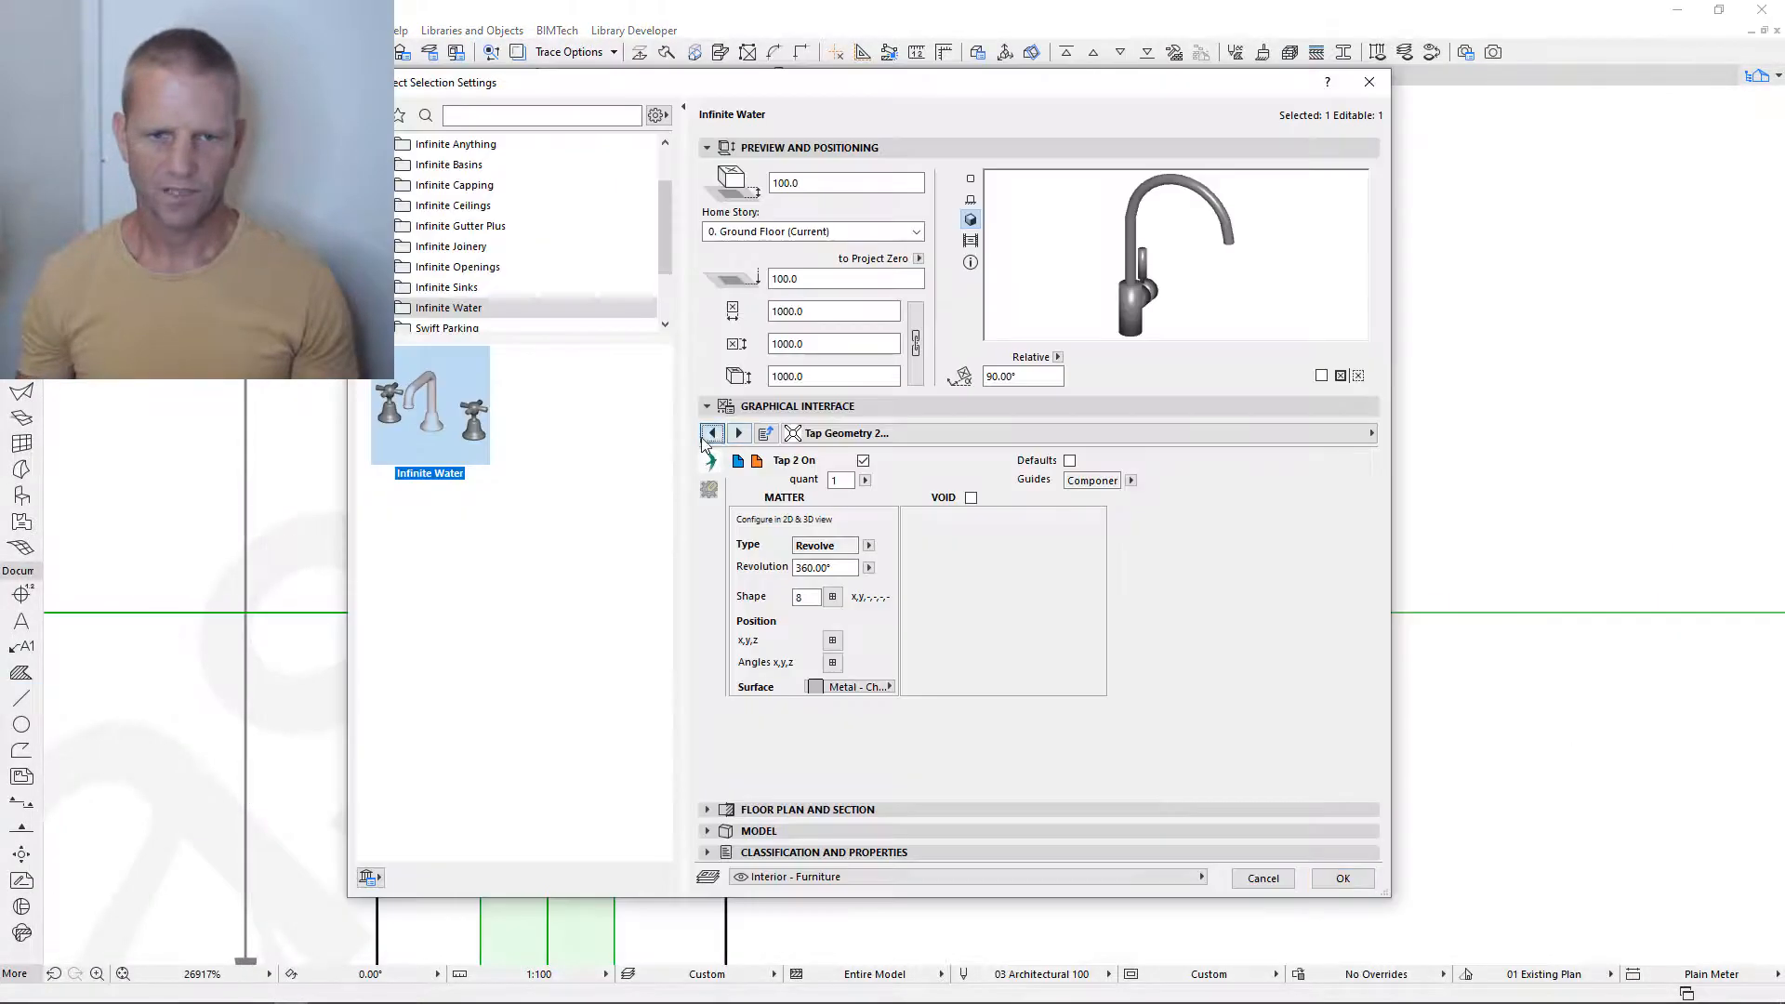
left_click(832, 596)
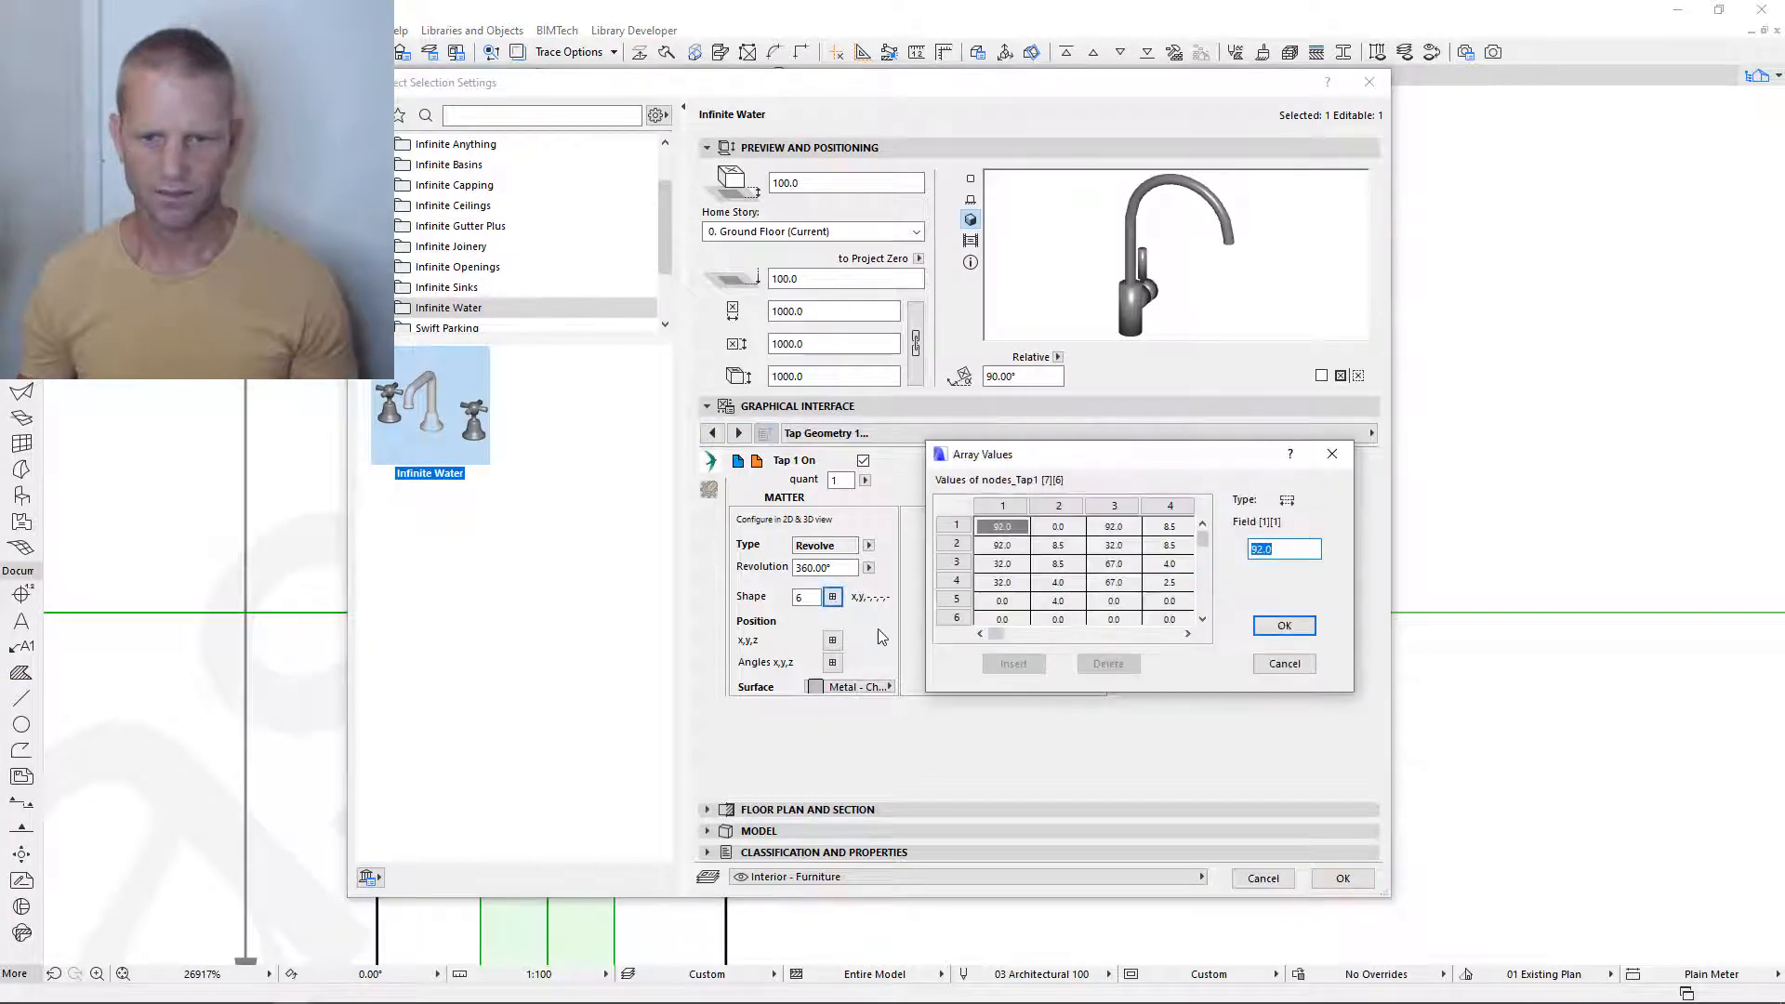
left_click(1284, 664)
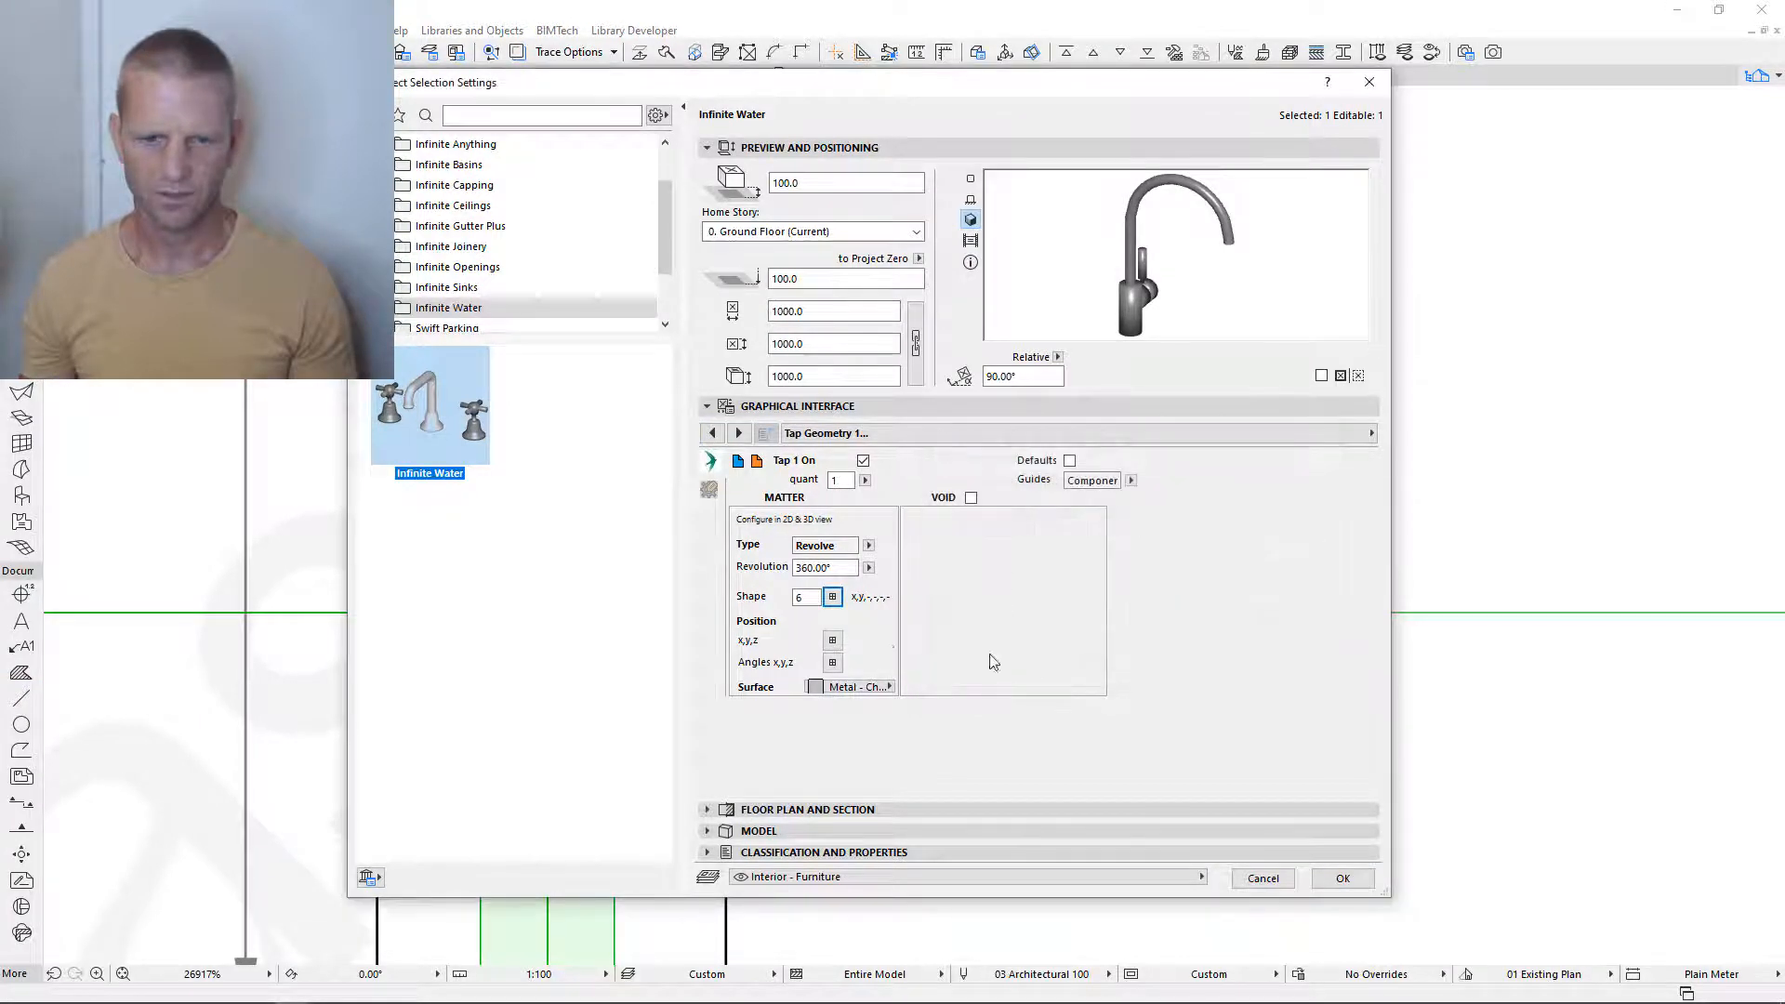
left_click(832, 640)
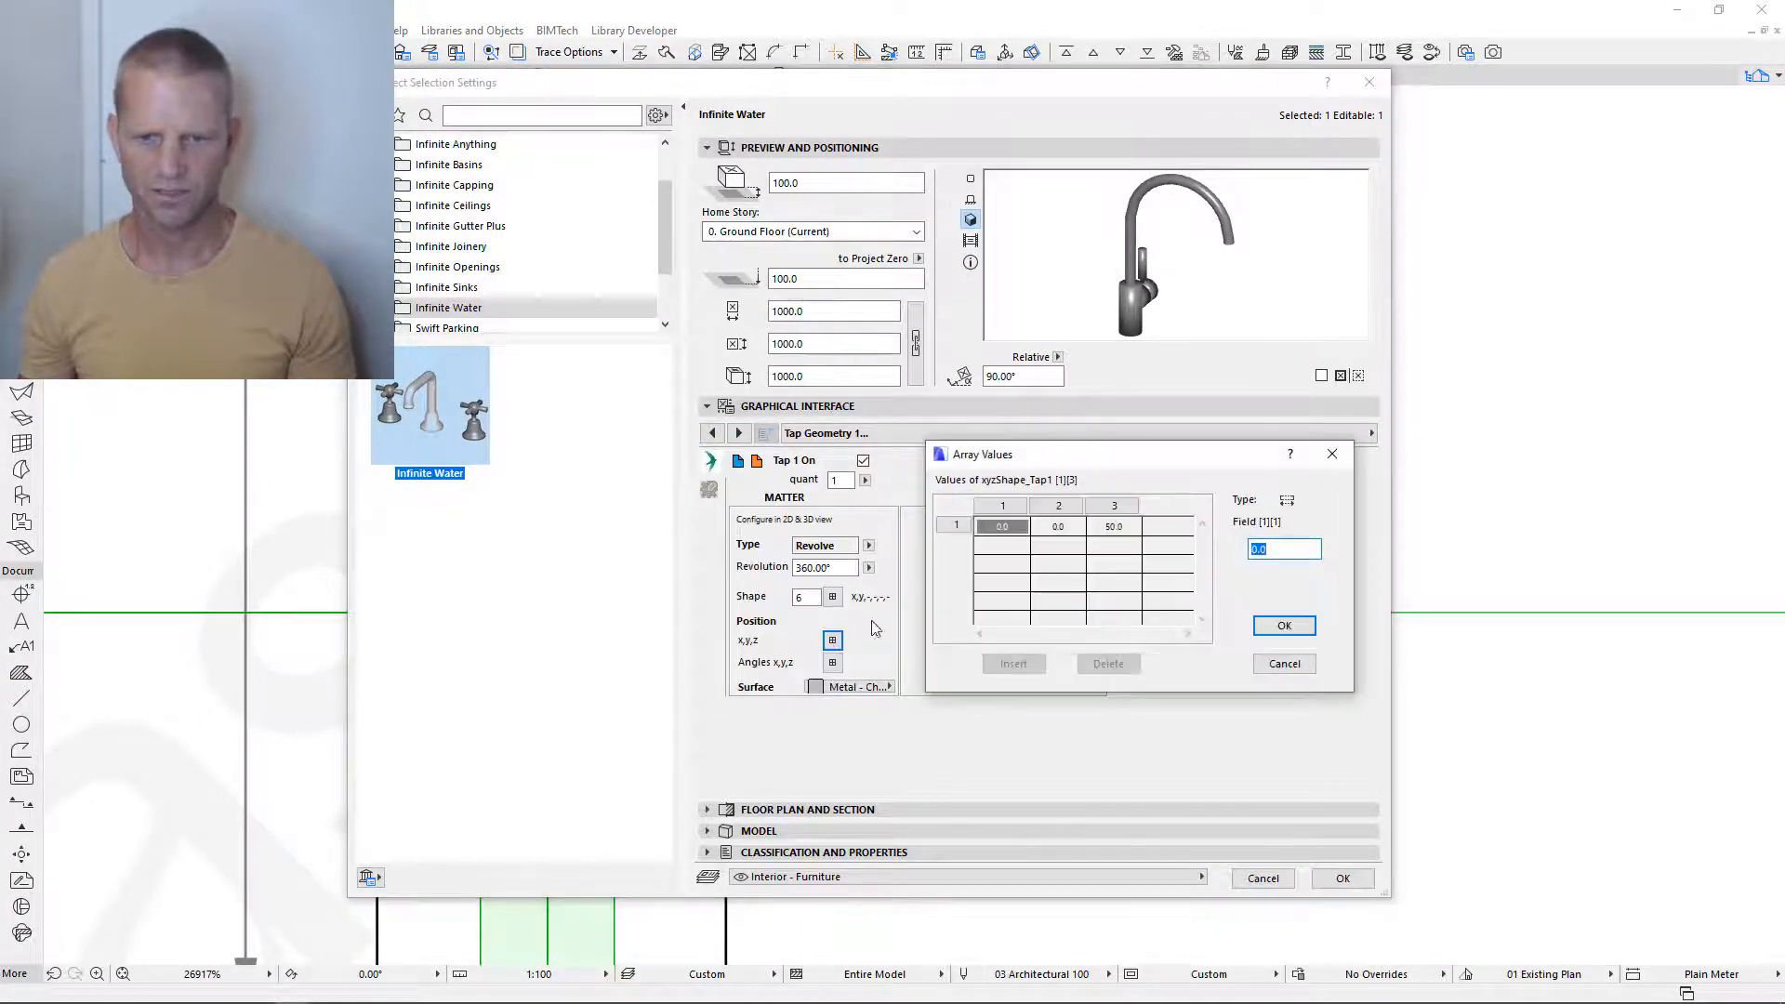
left_click(1120, 529)
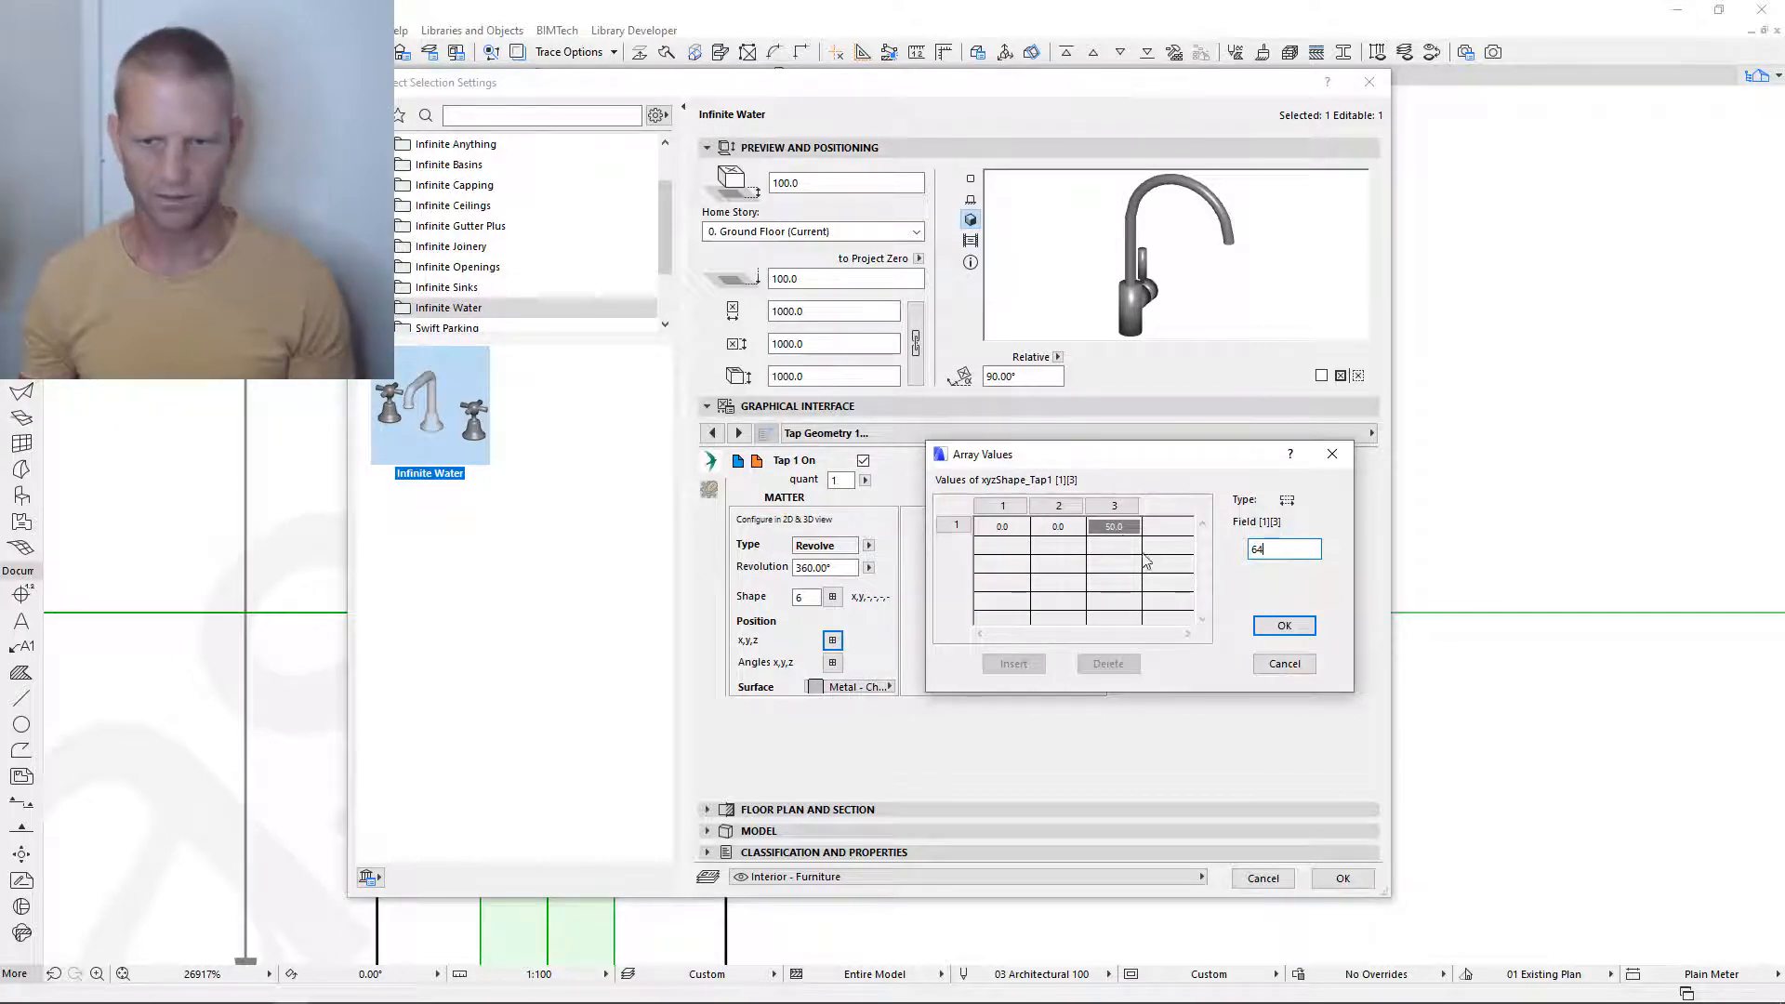
left_click(1286, 629)
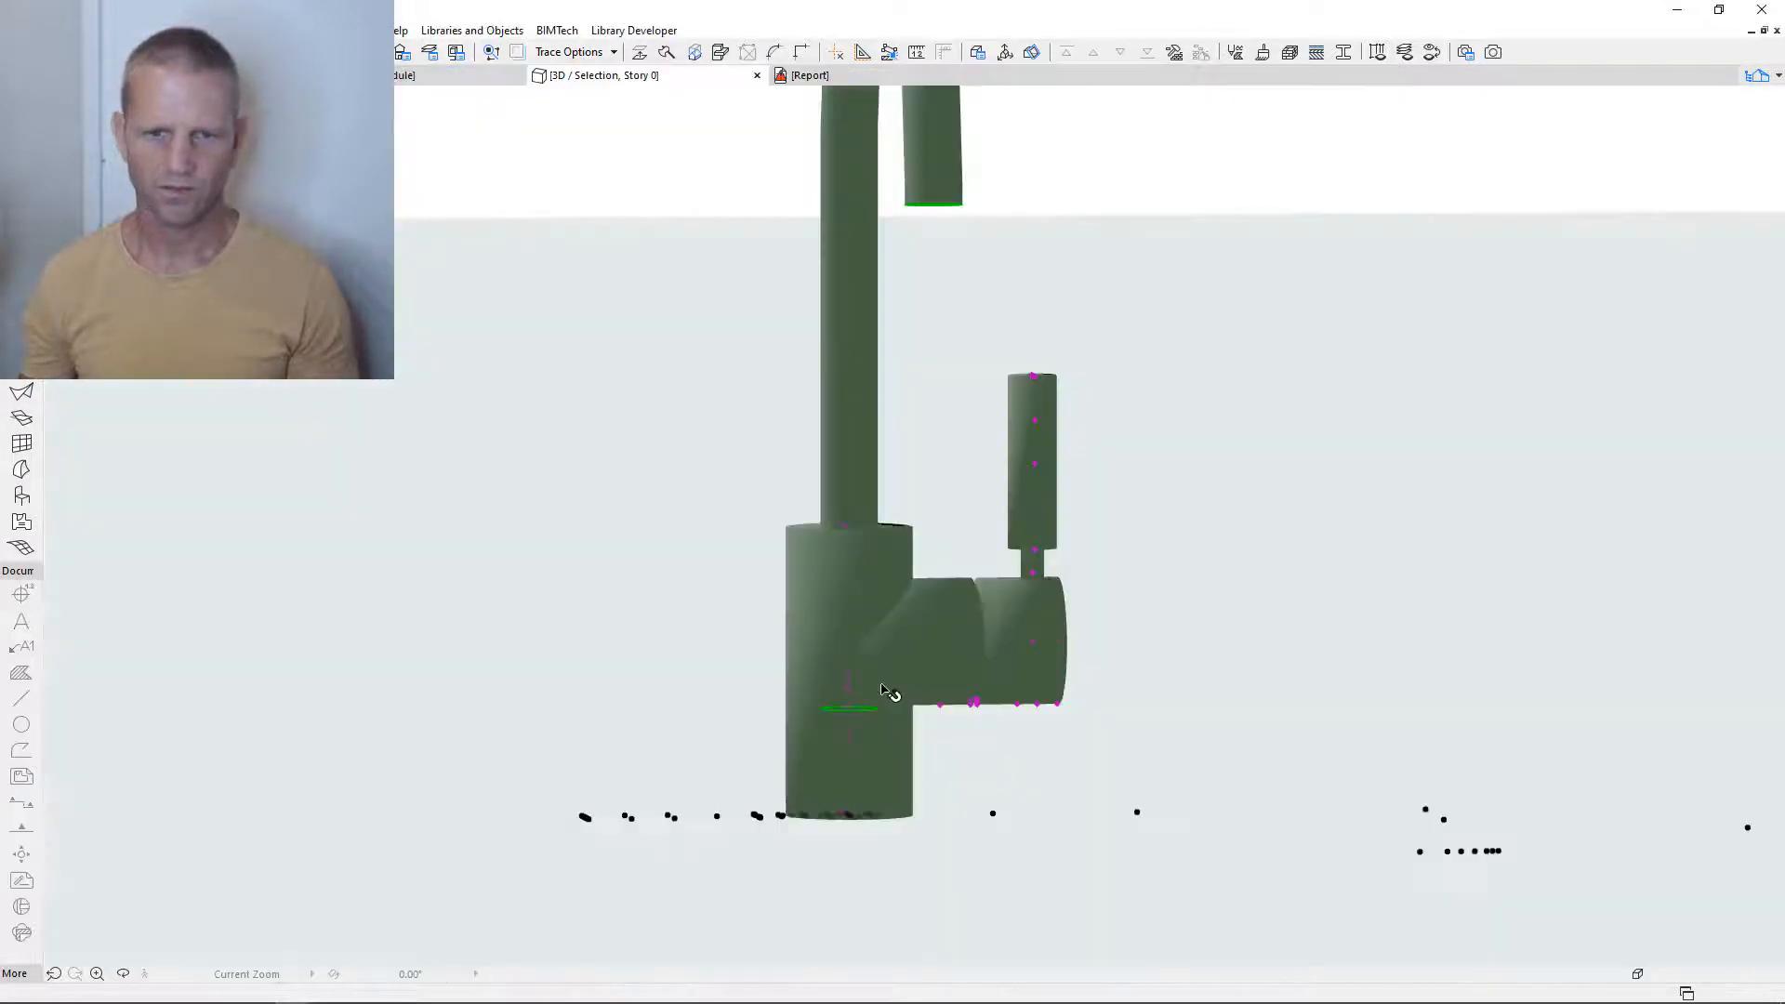
- Examine the lever's position on the tap cylinder in 3D, up close and from other angles
scroll(1067, 644, "down", 2)
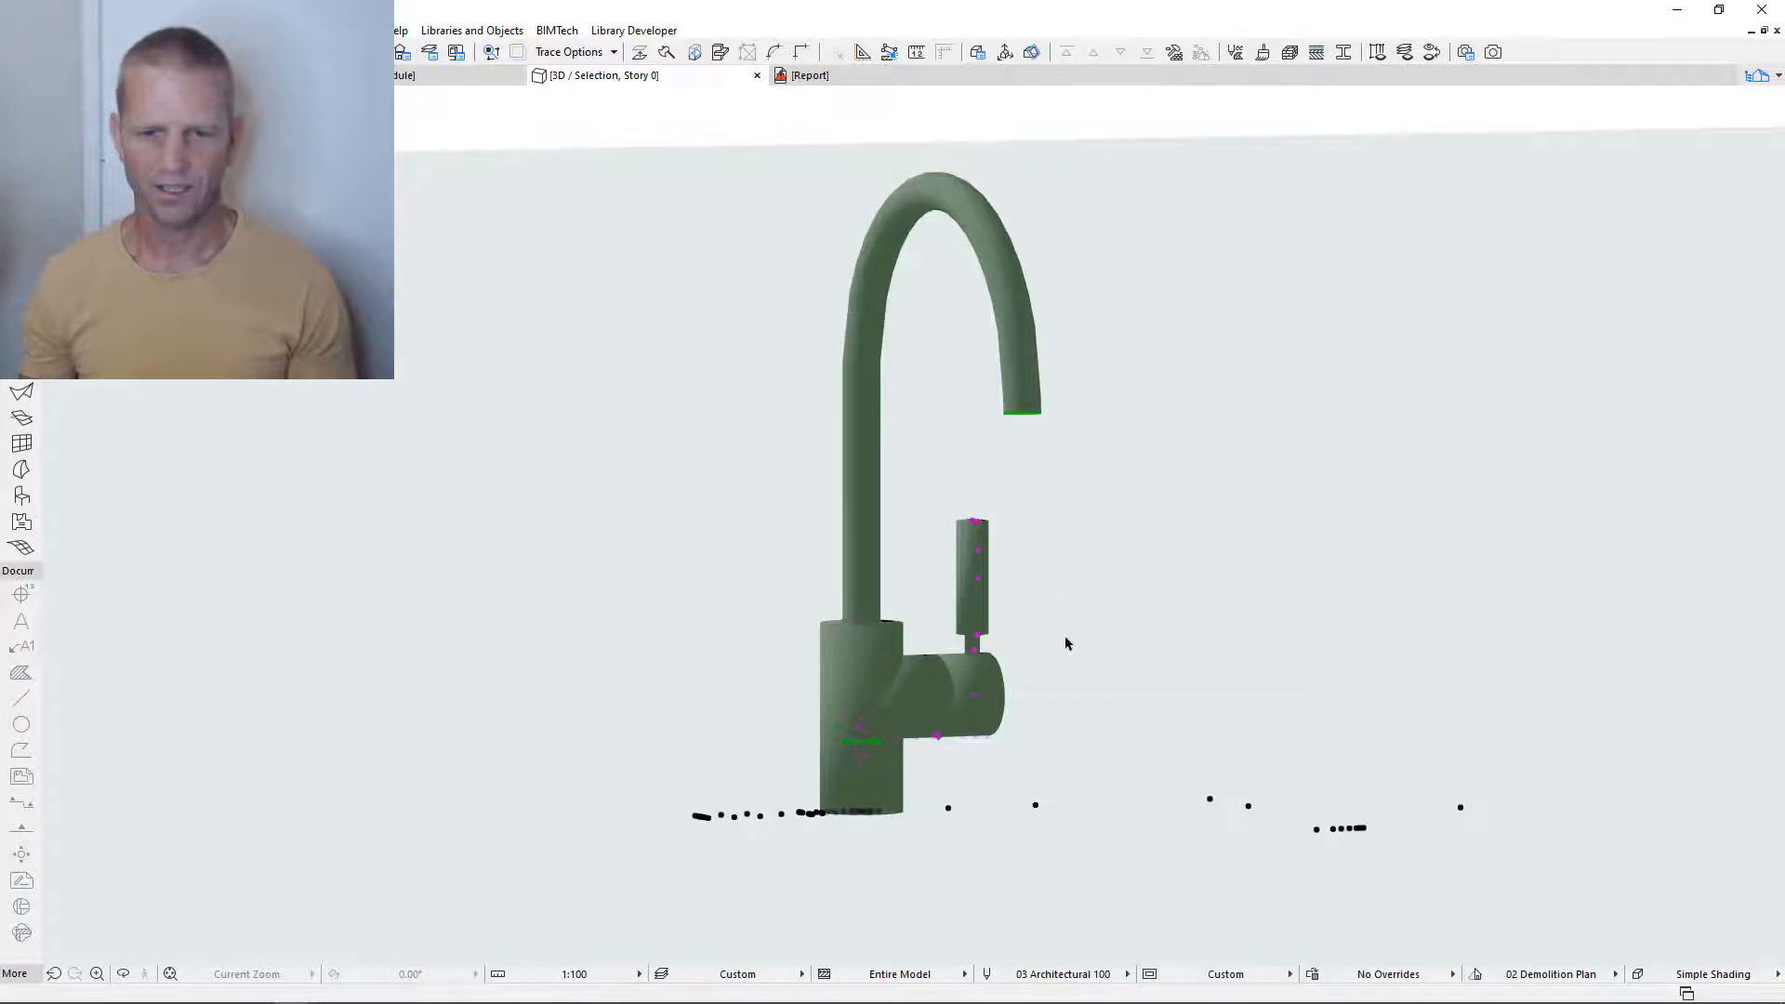
middle_click_drag(994, 643, 828, 678, "shift")
scroll(1053, 602, "up", 5)
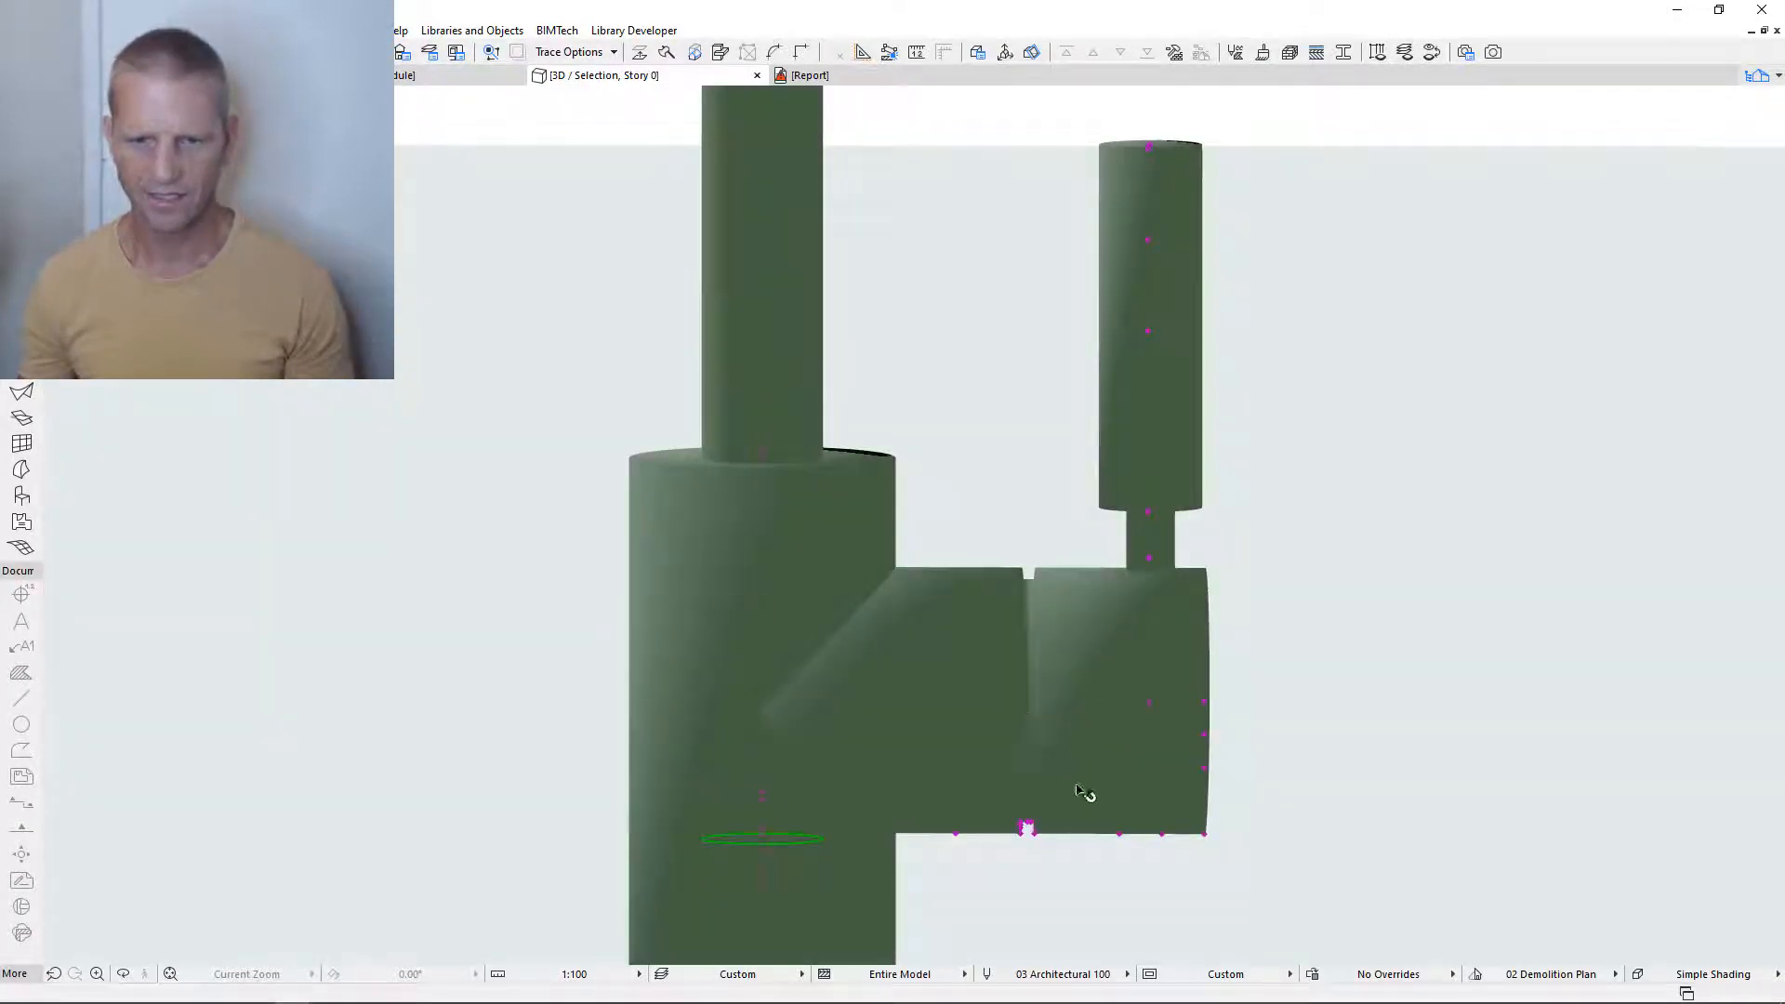
scroll(1085, 791, "down", 3)
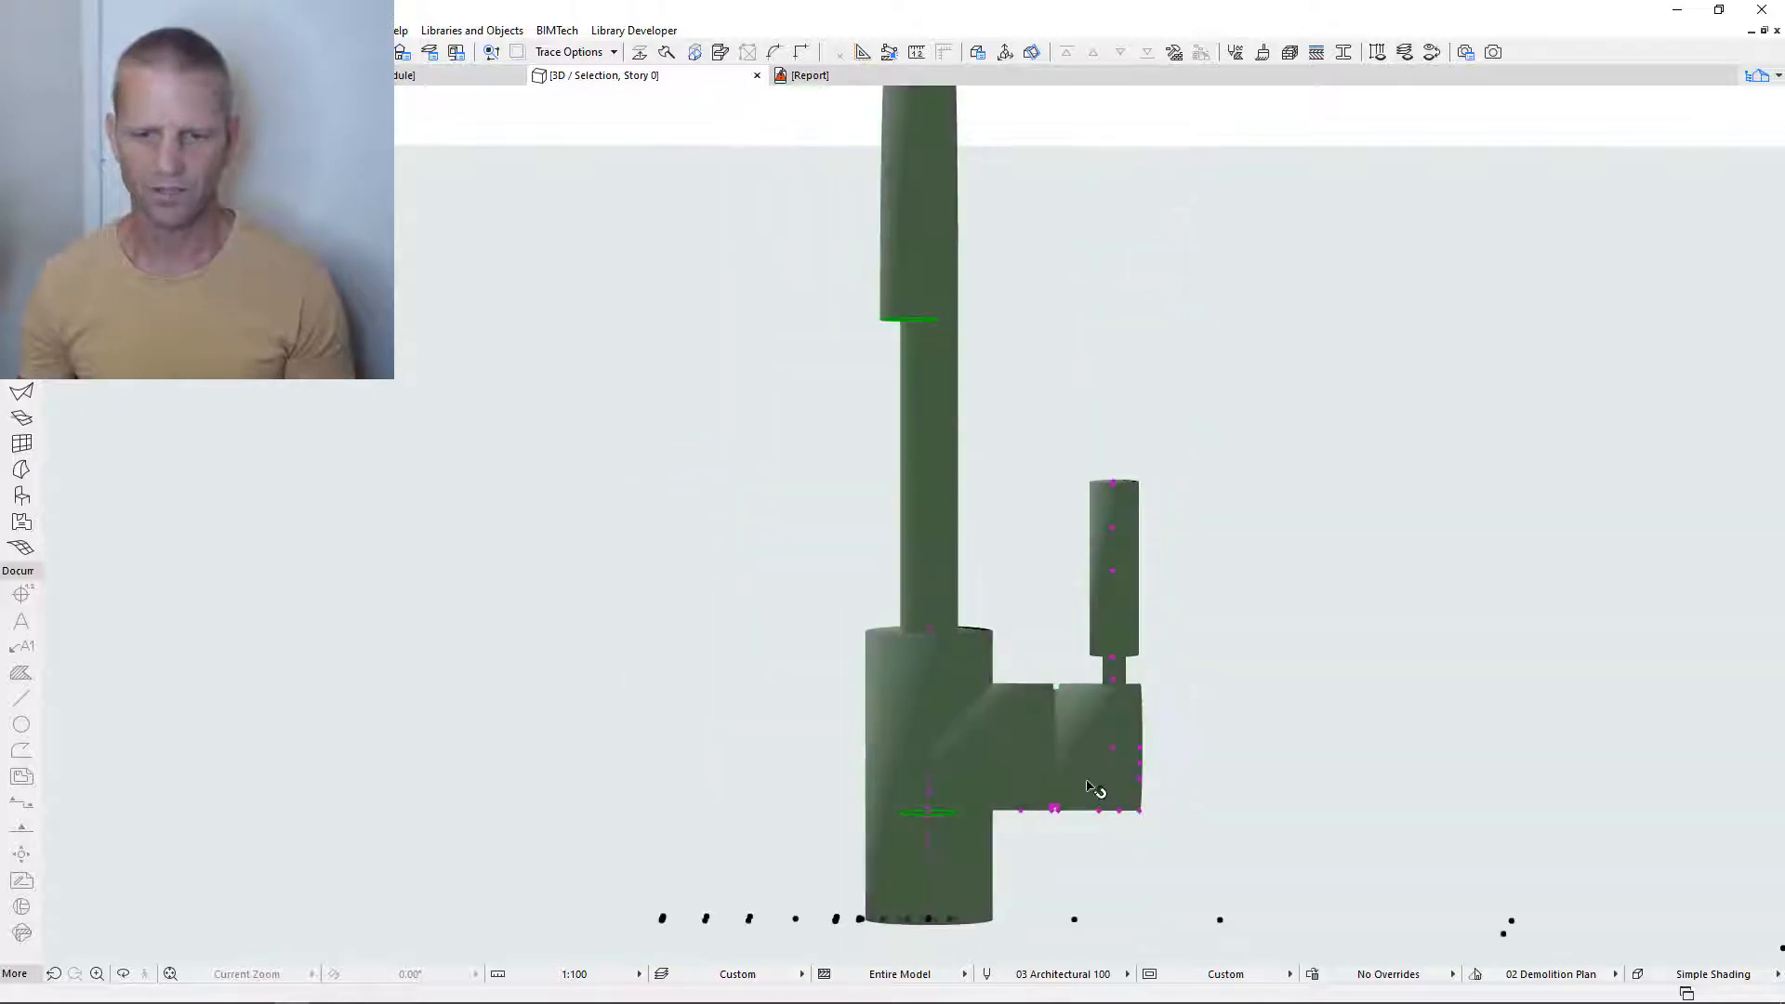
scroll(1045, 760, "down", 3)
middle_click_drag(917, 756, 886, 719, "shift")
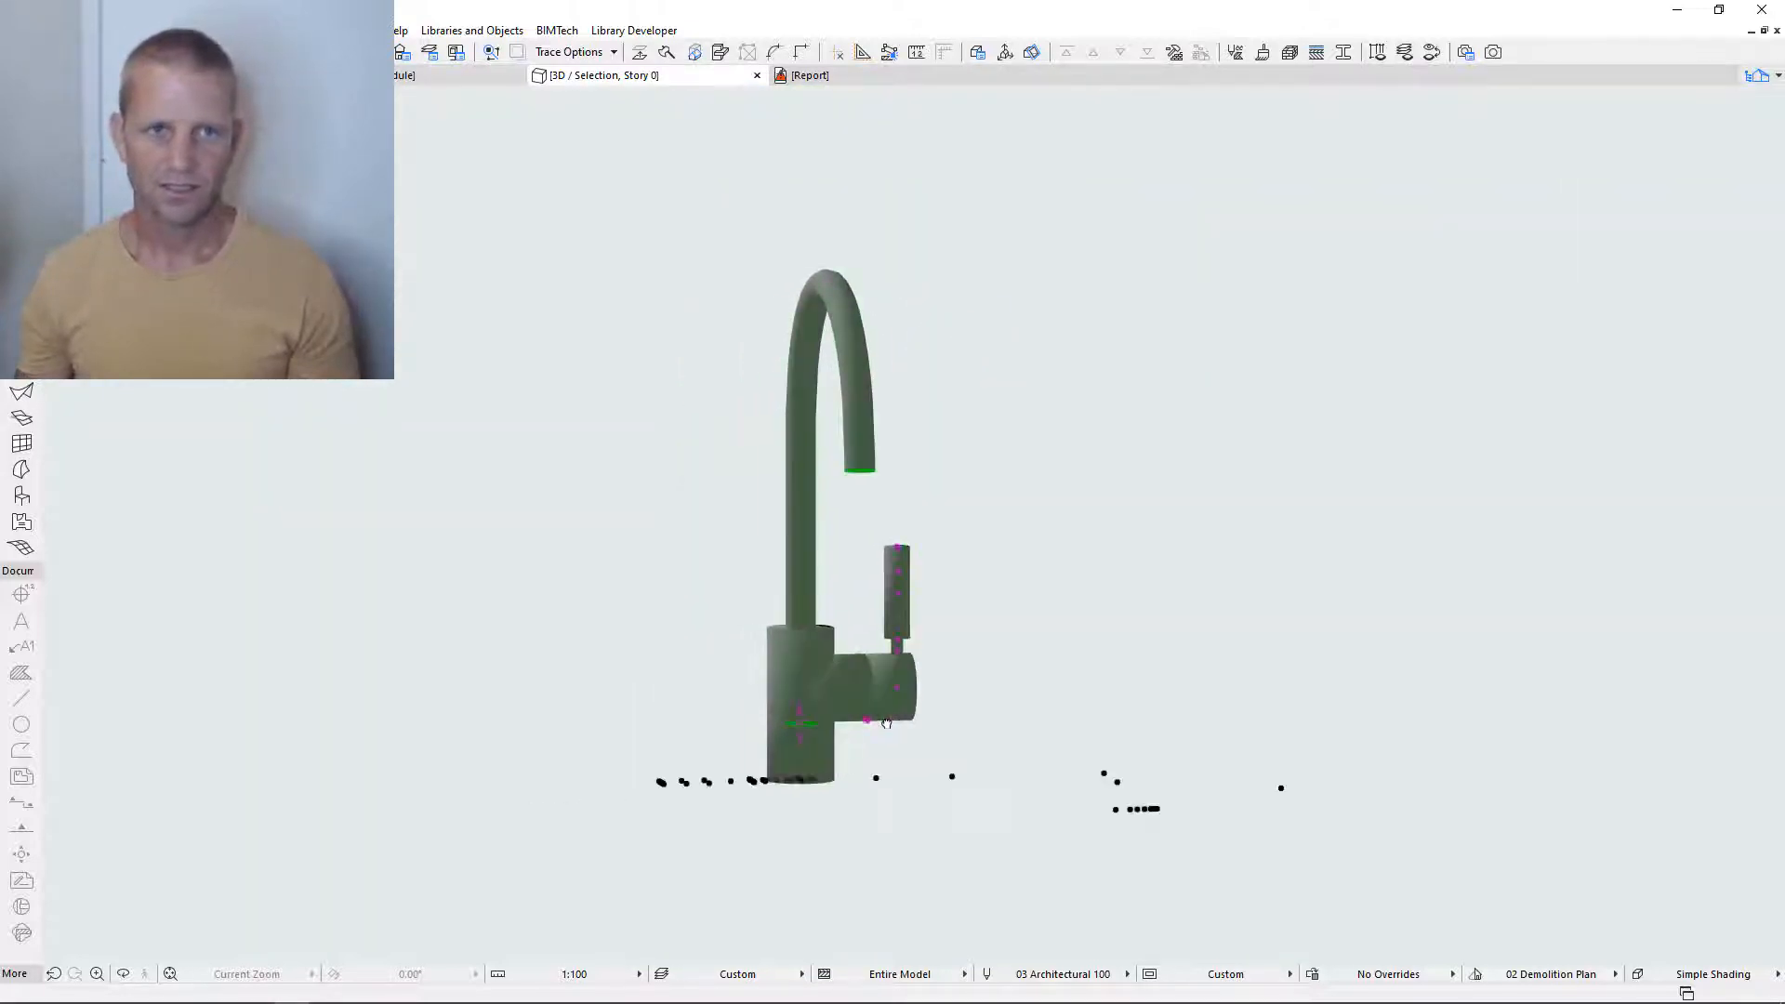
- Return to the plan, enable Tap 3 and clear its y rotation so its profile lies side-on for editing
key("F2")
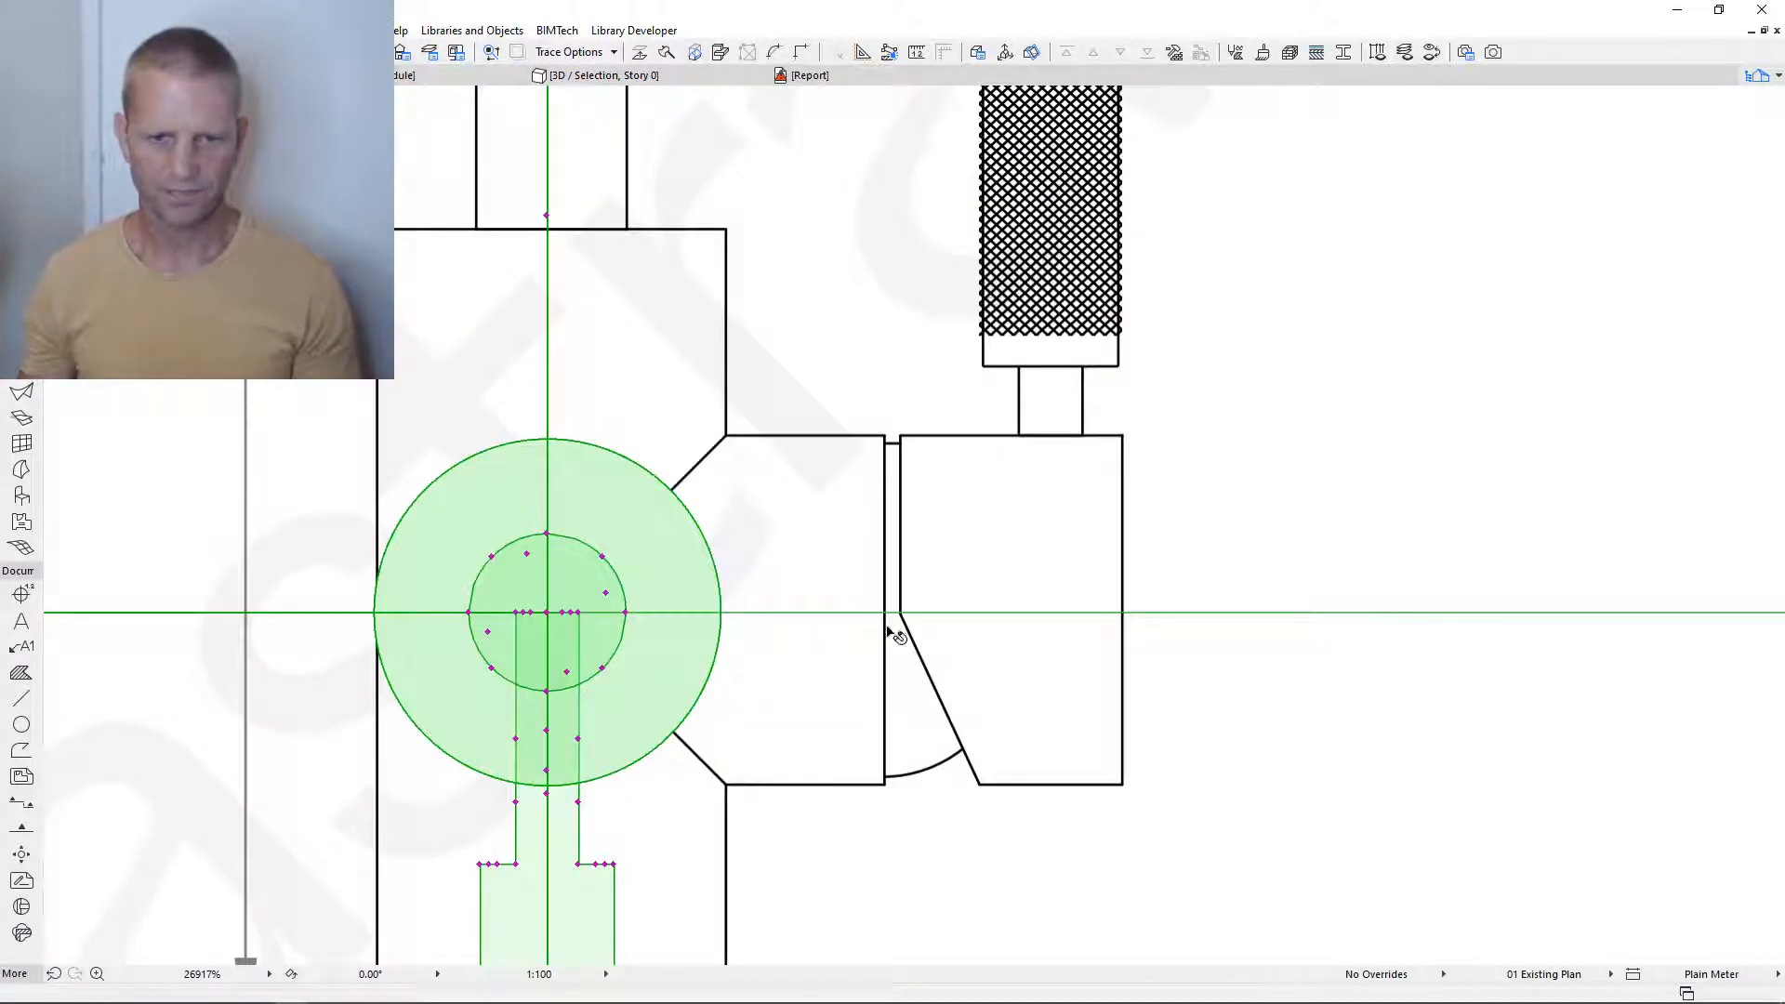
scroll(884, 625, "down", 3)
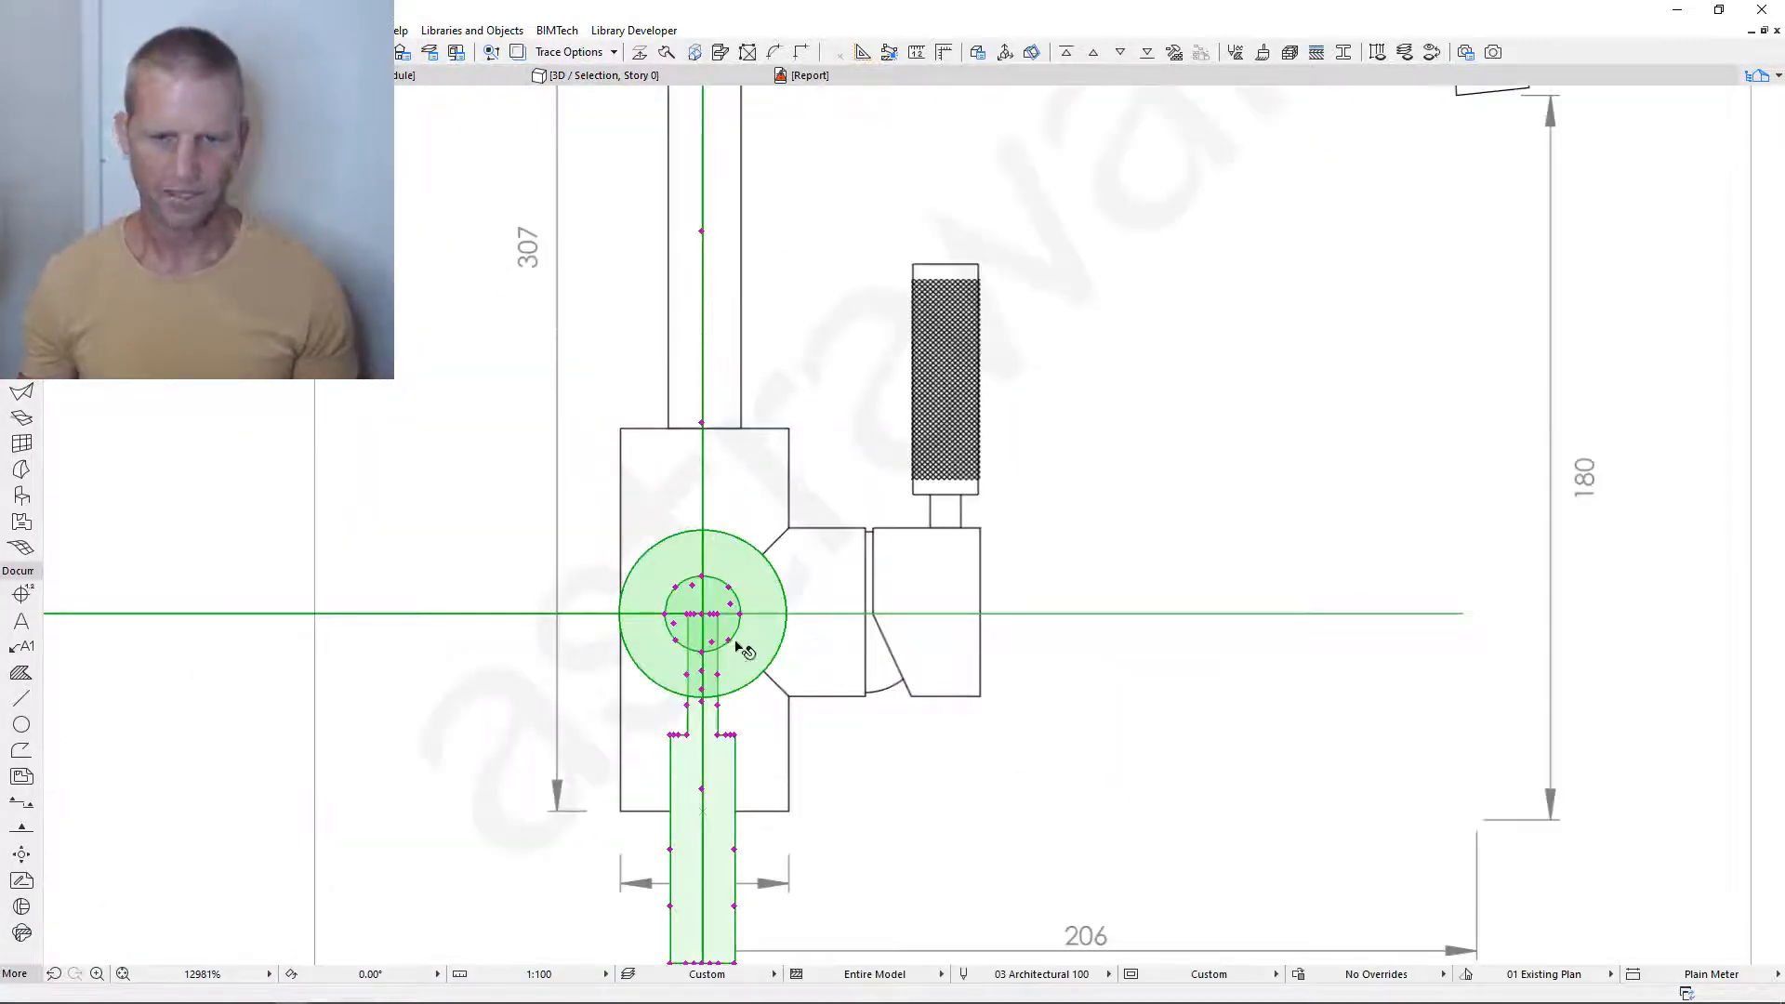
double_click(737, 645)
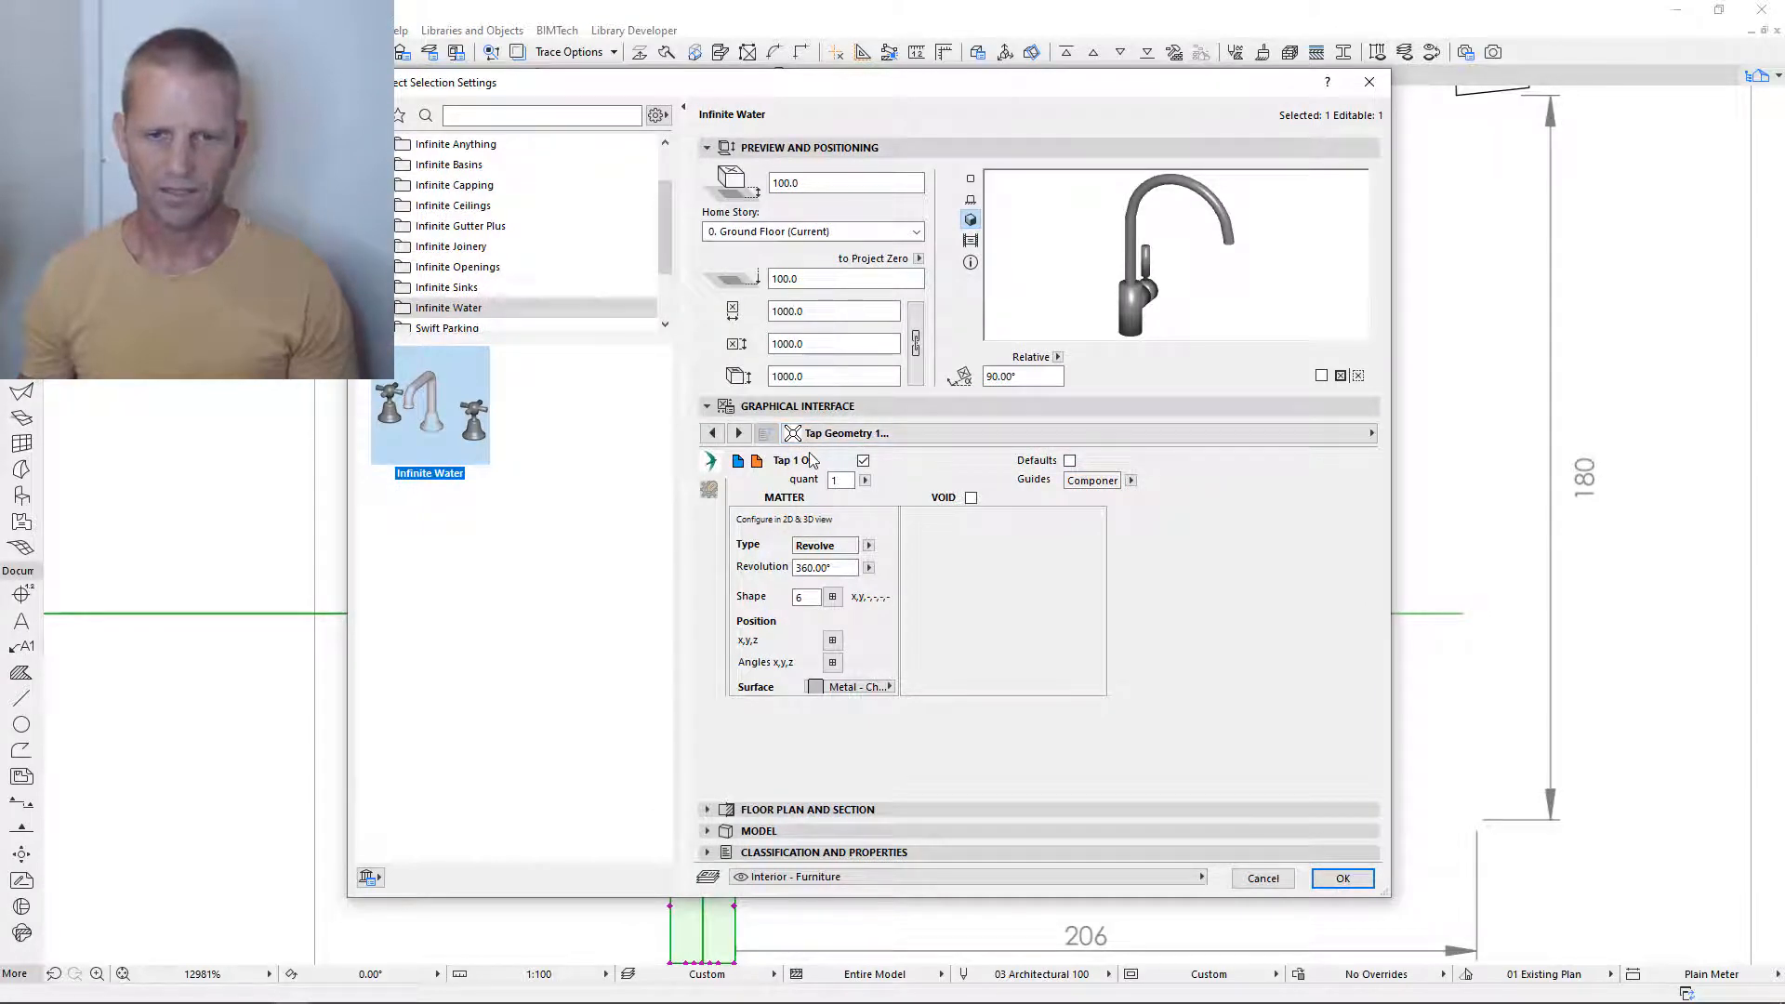
left_click(739, 433)
left_click(739, 433)
left_click(863, 462)
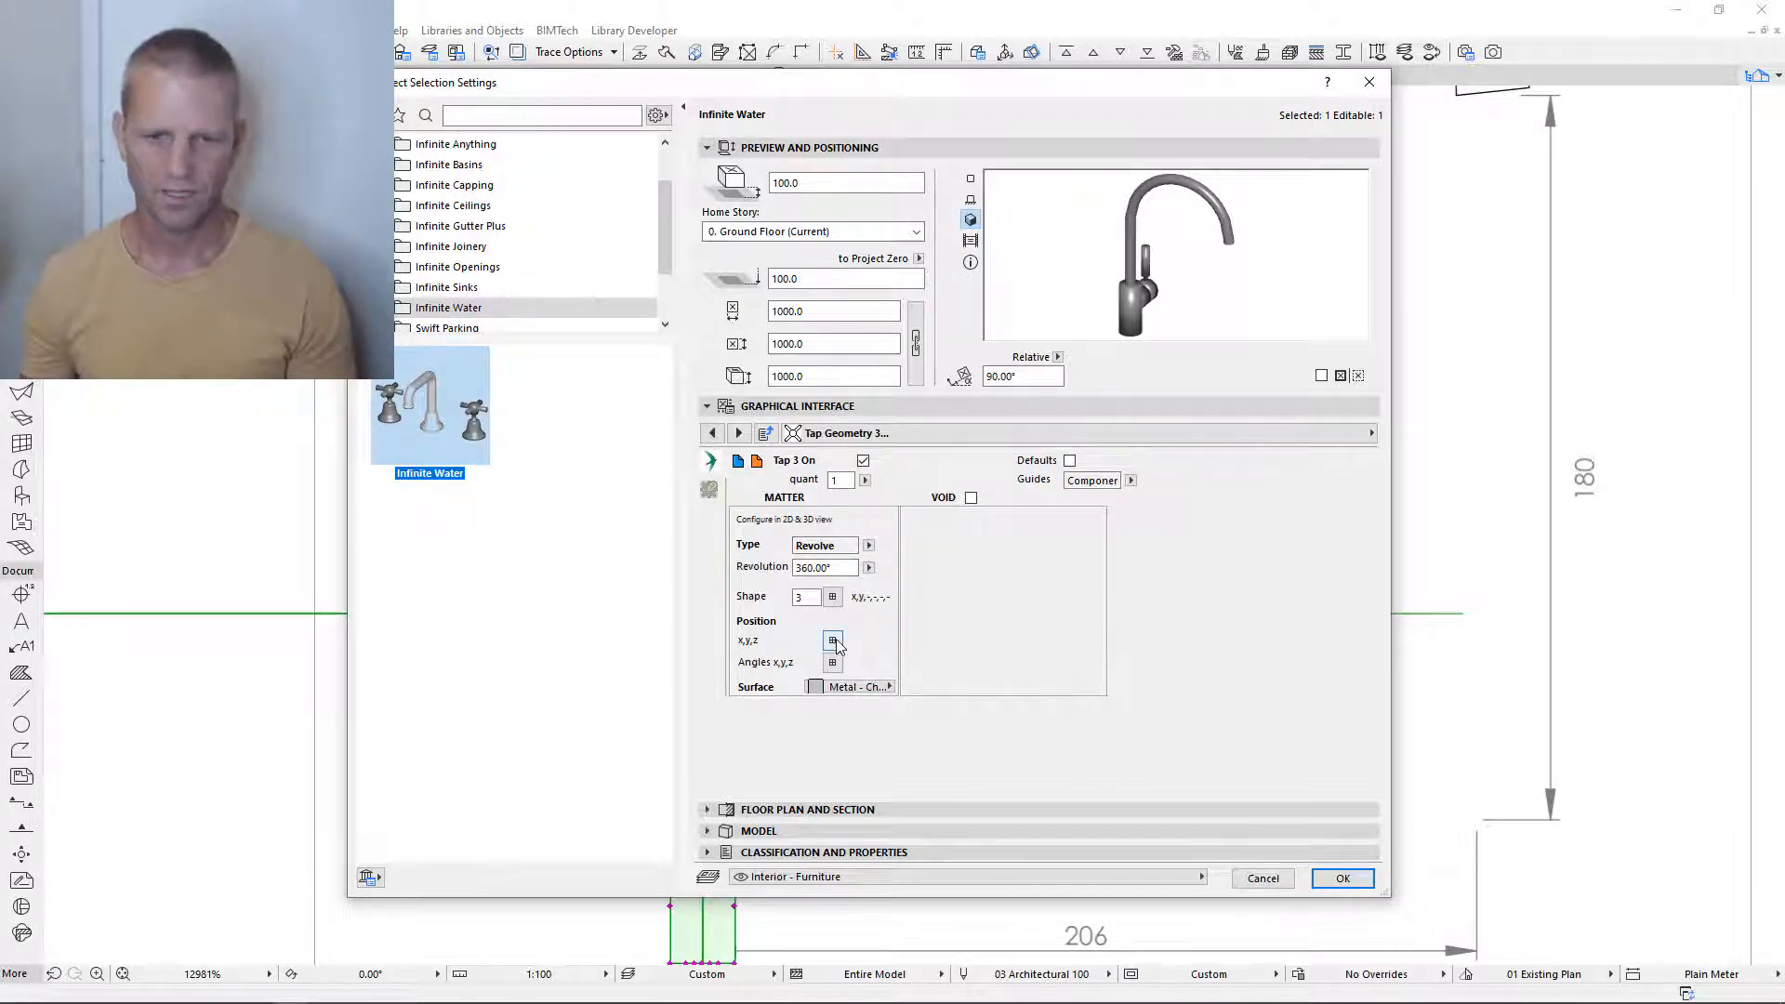
left_click(832, 662)
left_click(1058, 527)
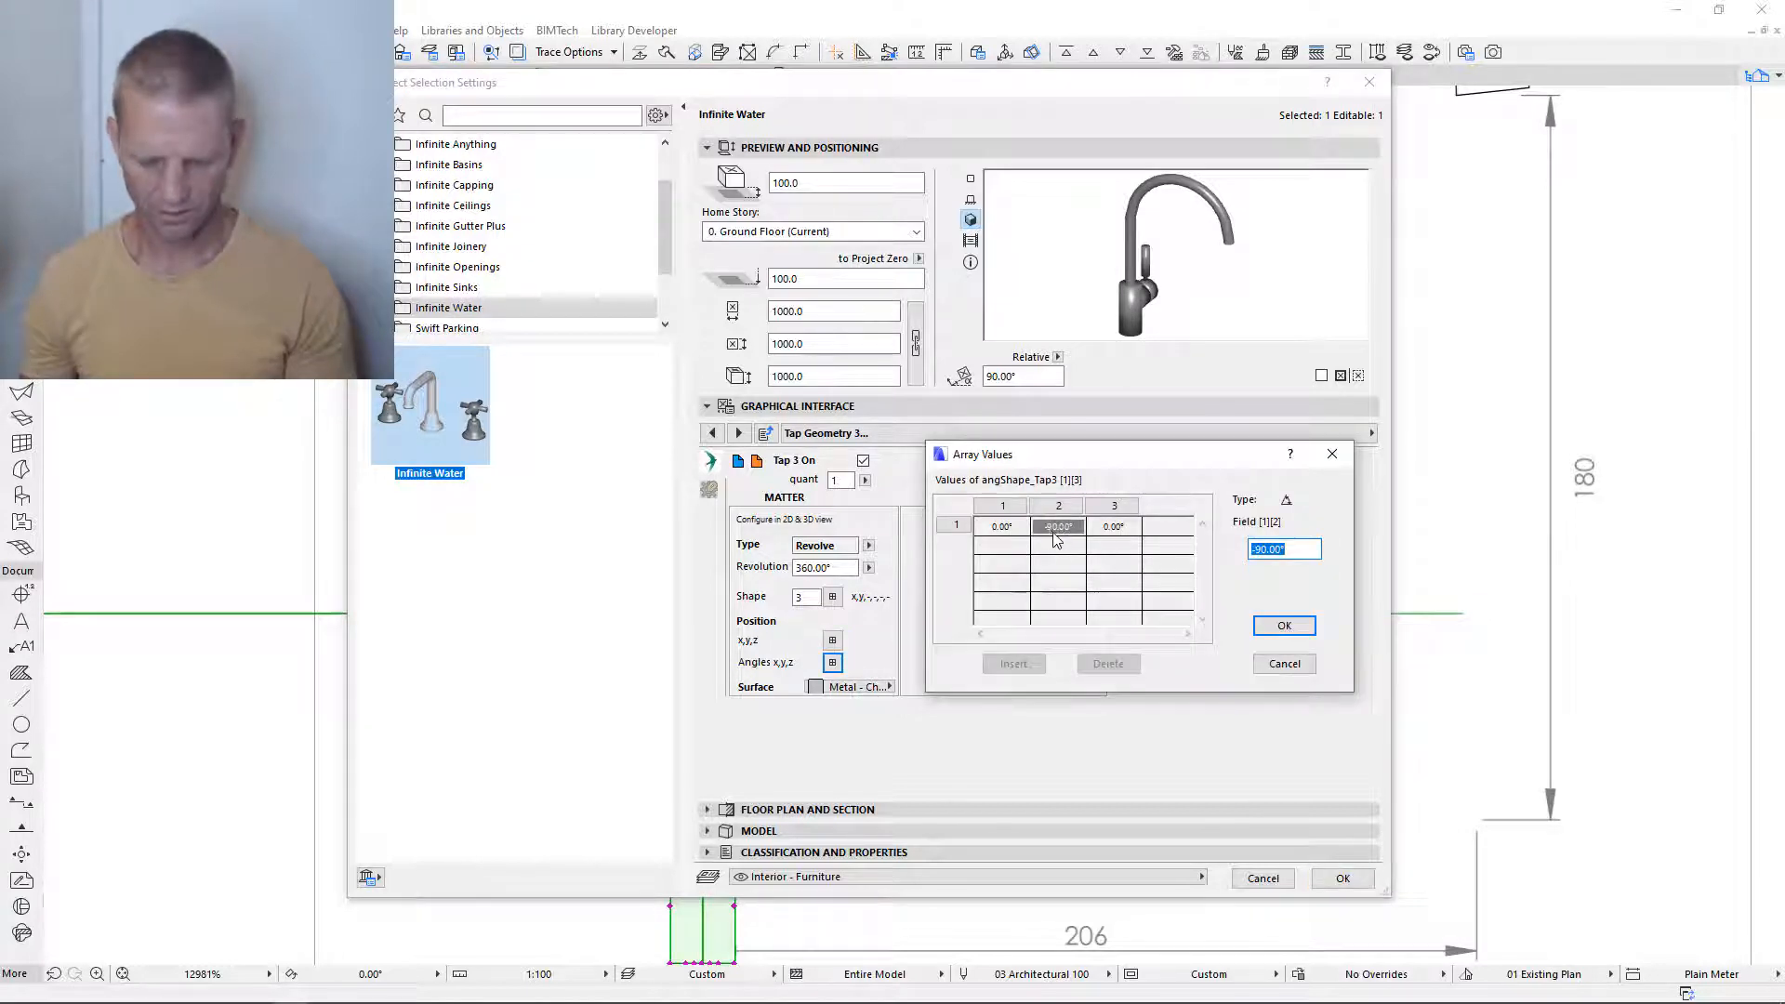
left_click(1283, 625)
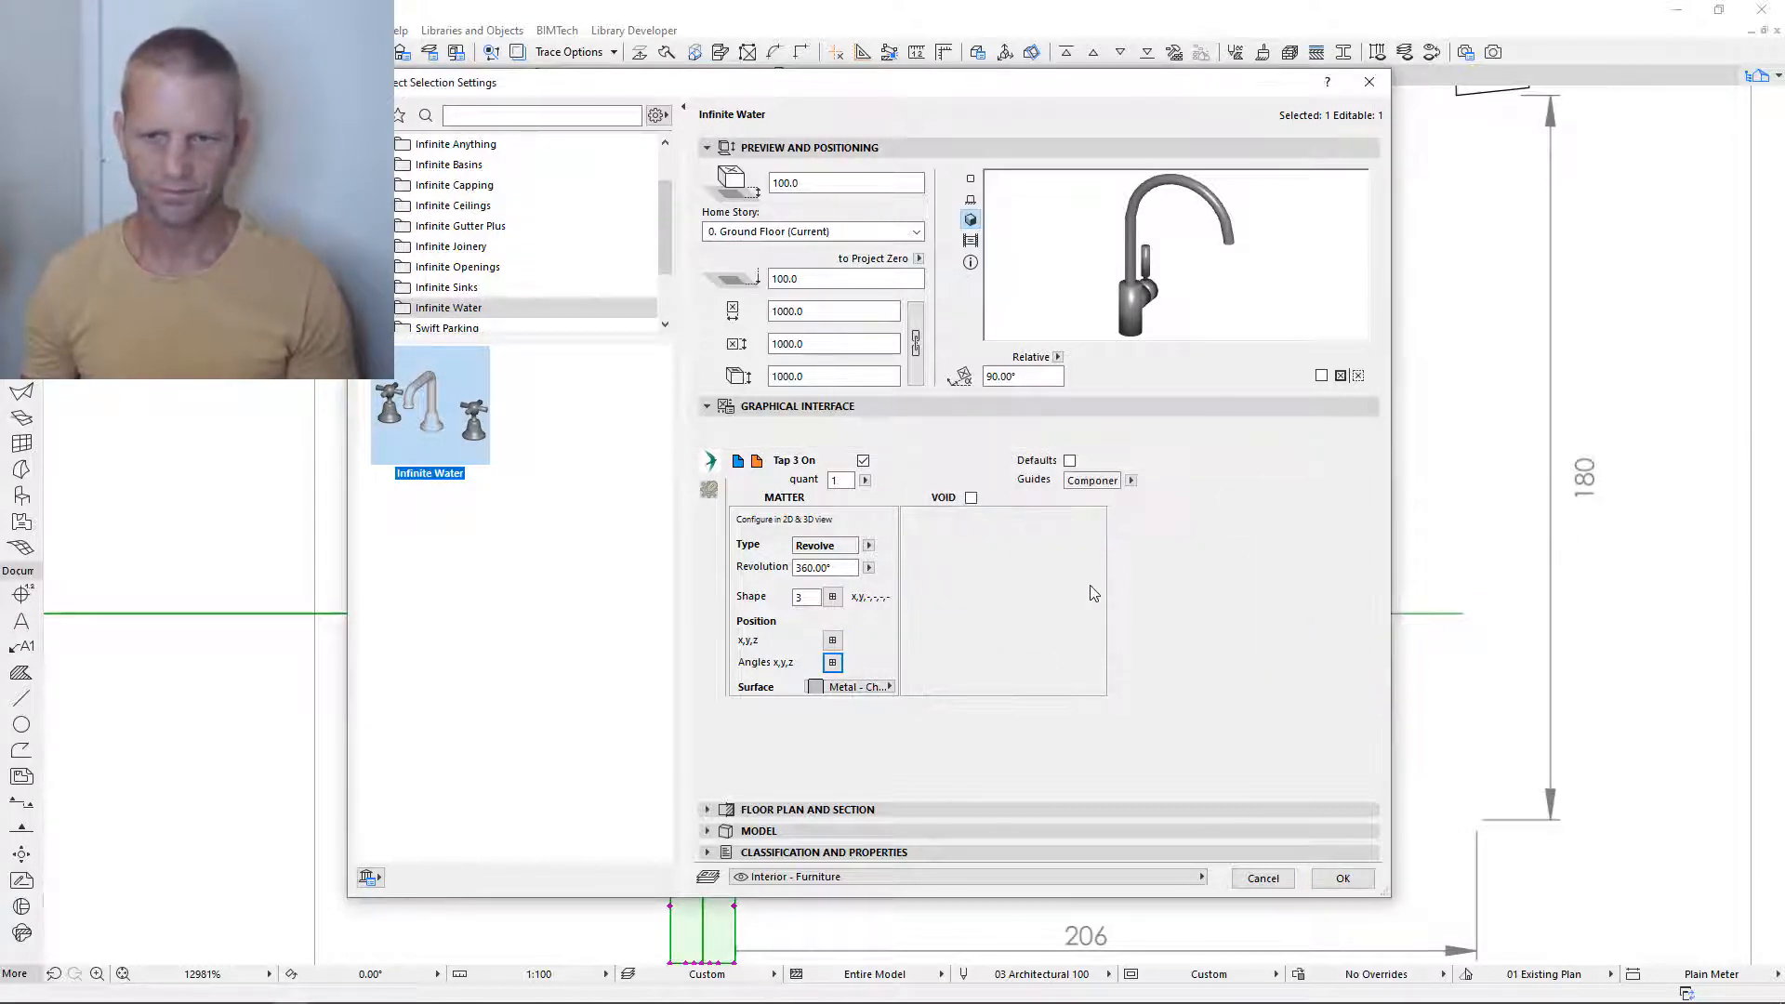
- Set Tap 2's y angle to 0° so the cylinder's profile lies over the drawing, and apply the settings
left_click(712, 433)
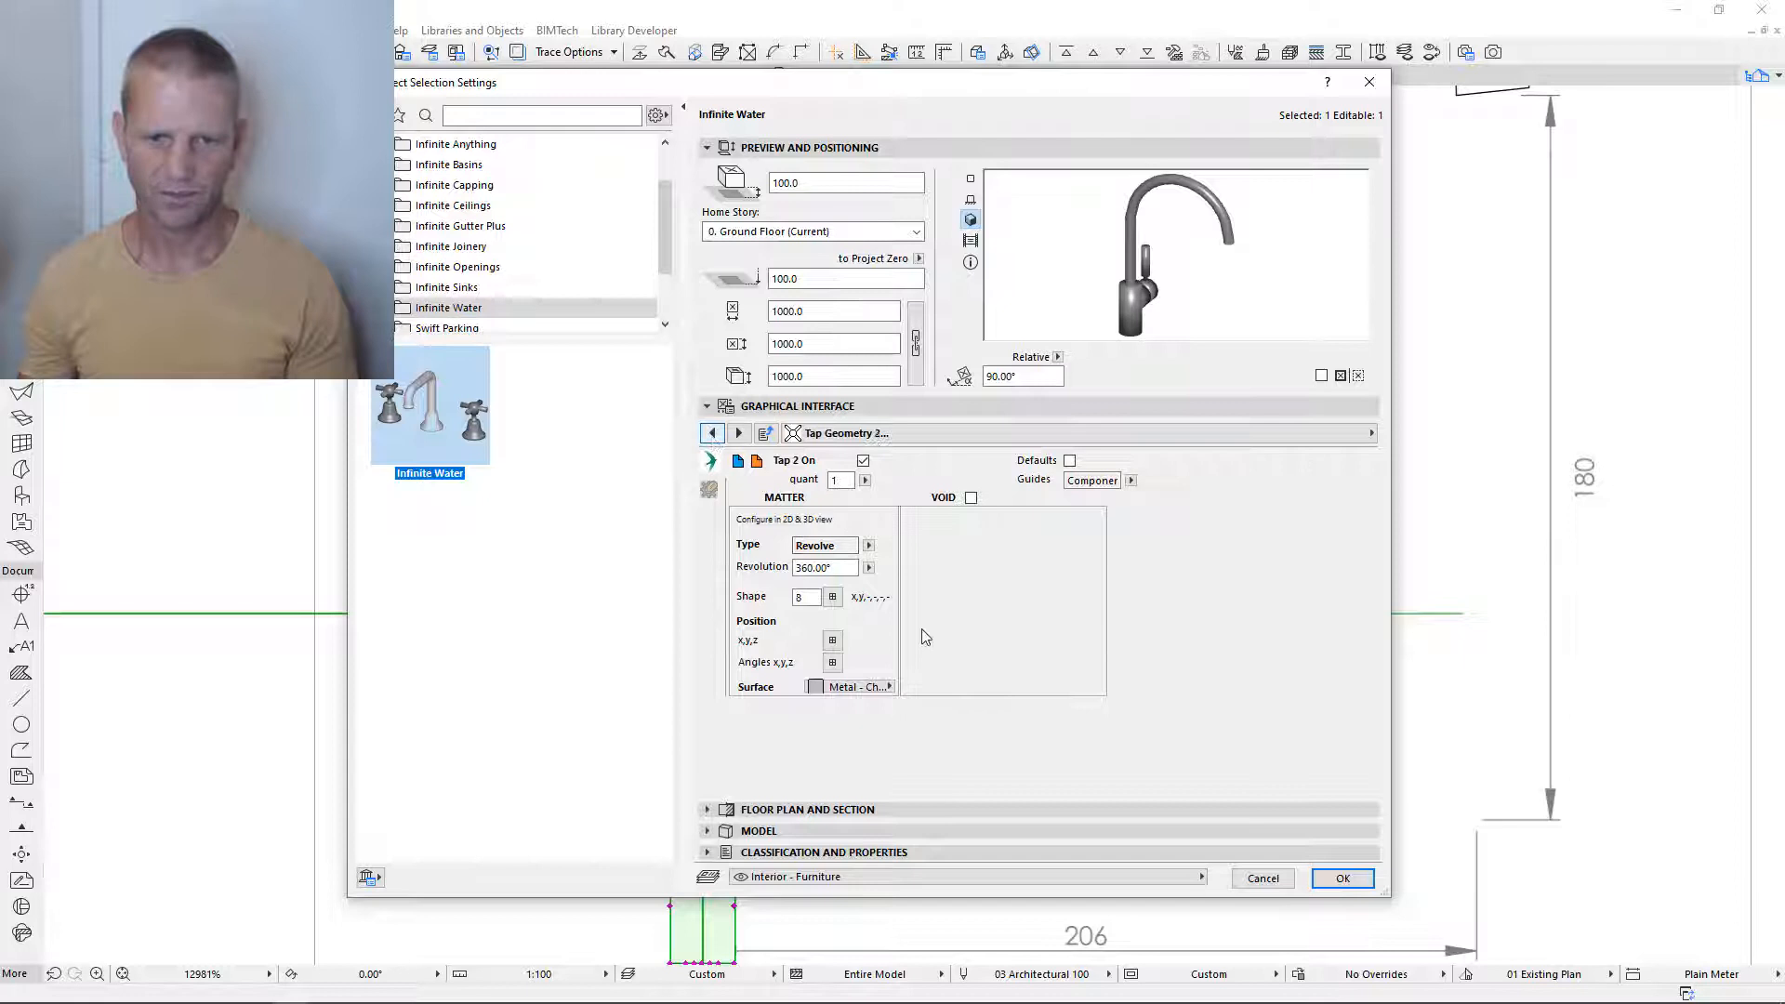
left_click(834, 664)
left_click(1074, 533)
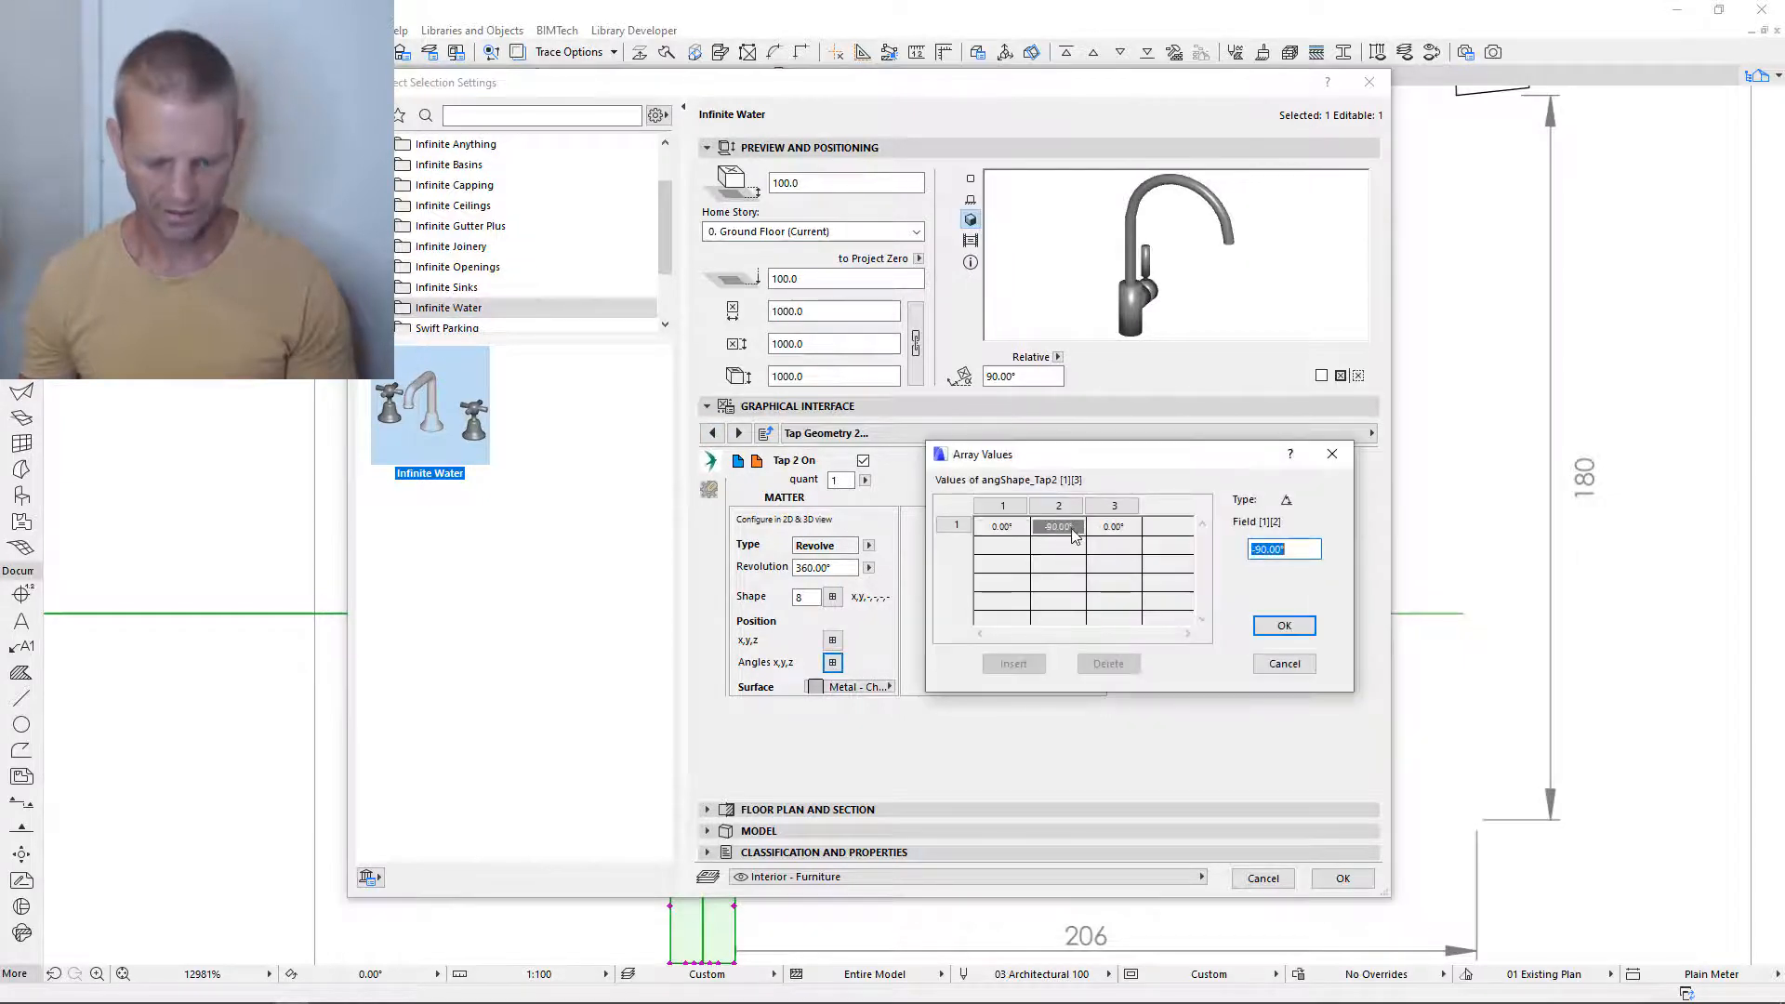
type("0")
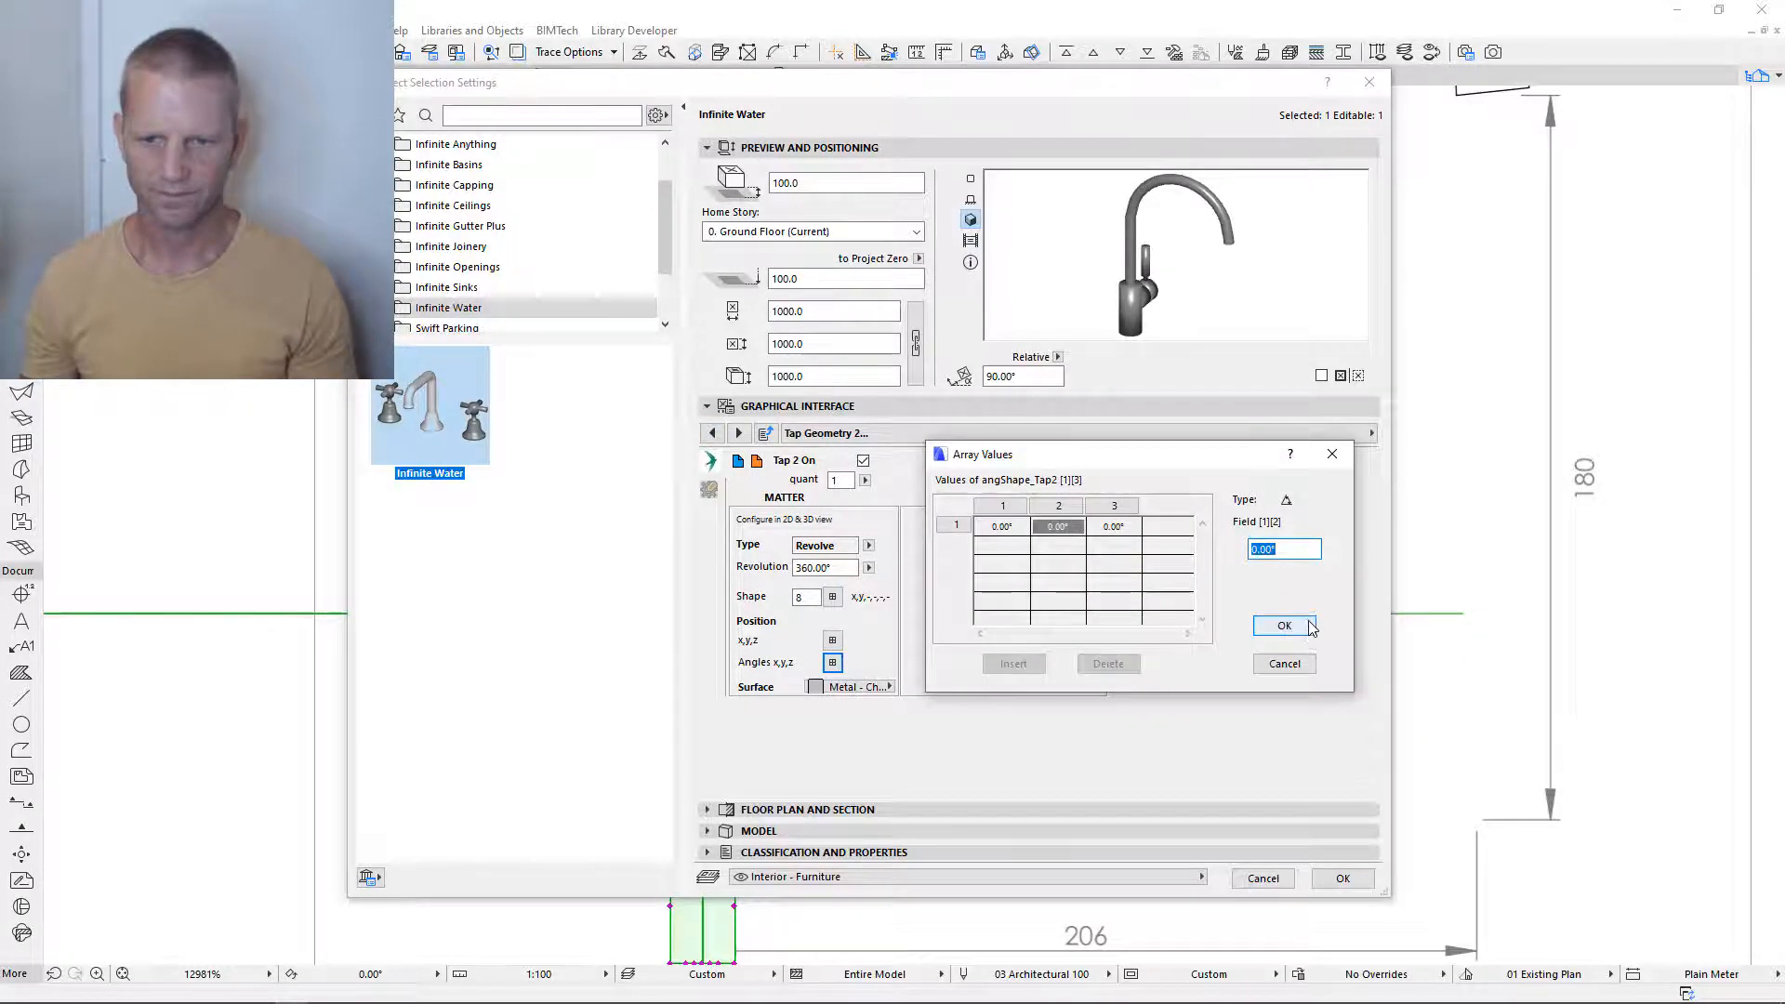
left_click(1284, 625)
left_click(1341, 877)
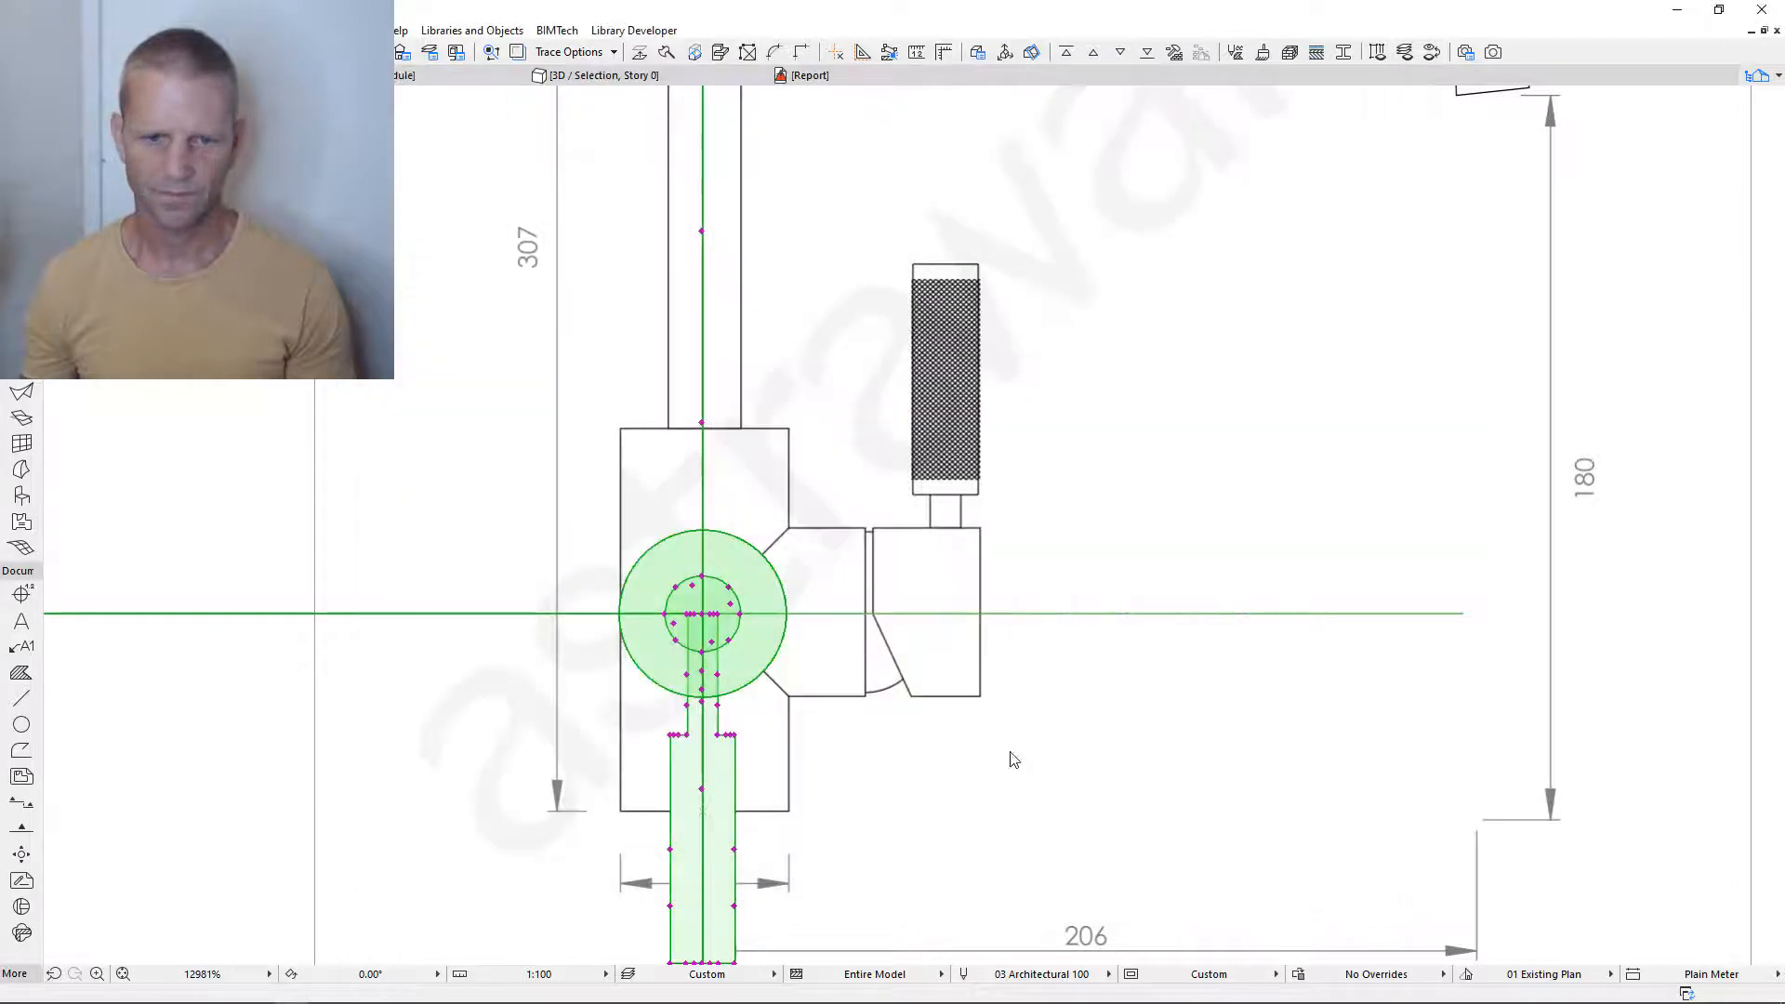
- Pull Tap 2's outer end and groove nodes back to the groove's near inner corner, beside the drawn gap
scroll(721, 612, "up", 3)
scroll(721, 612, "up", 2)
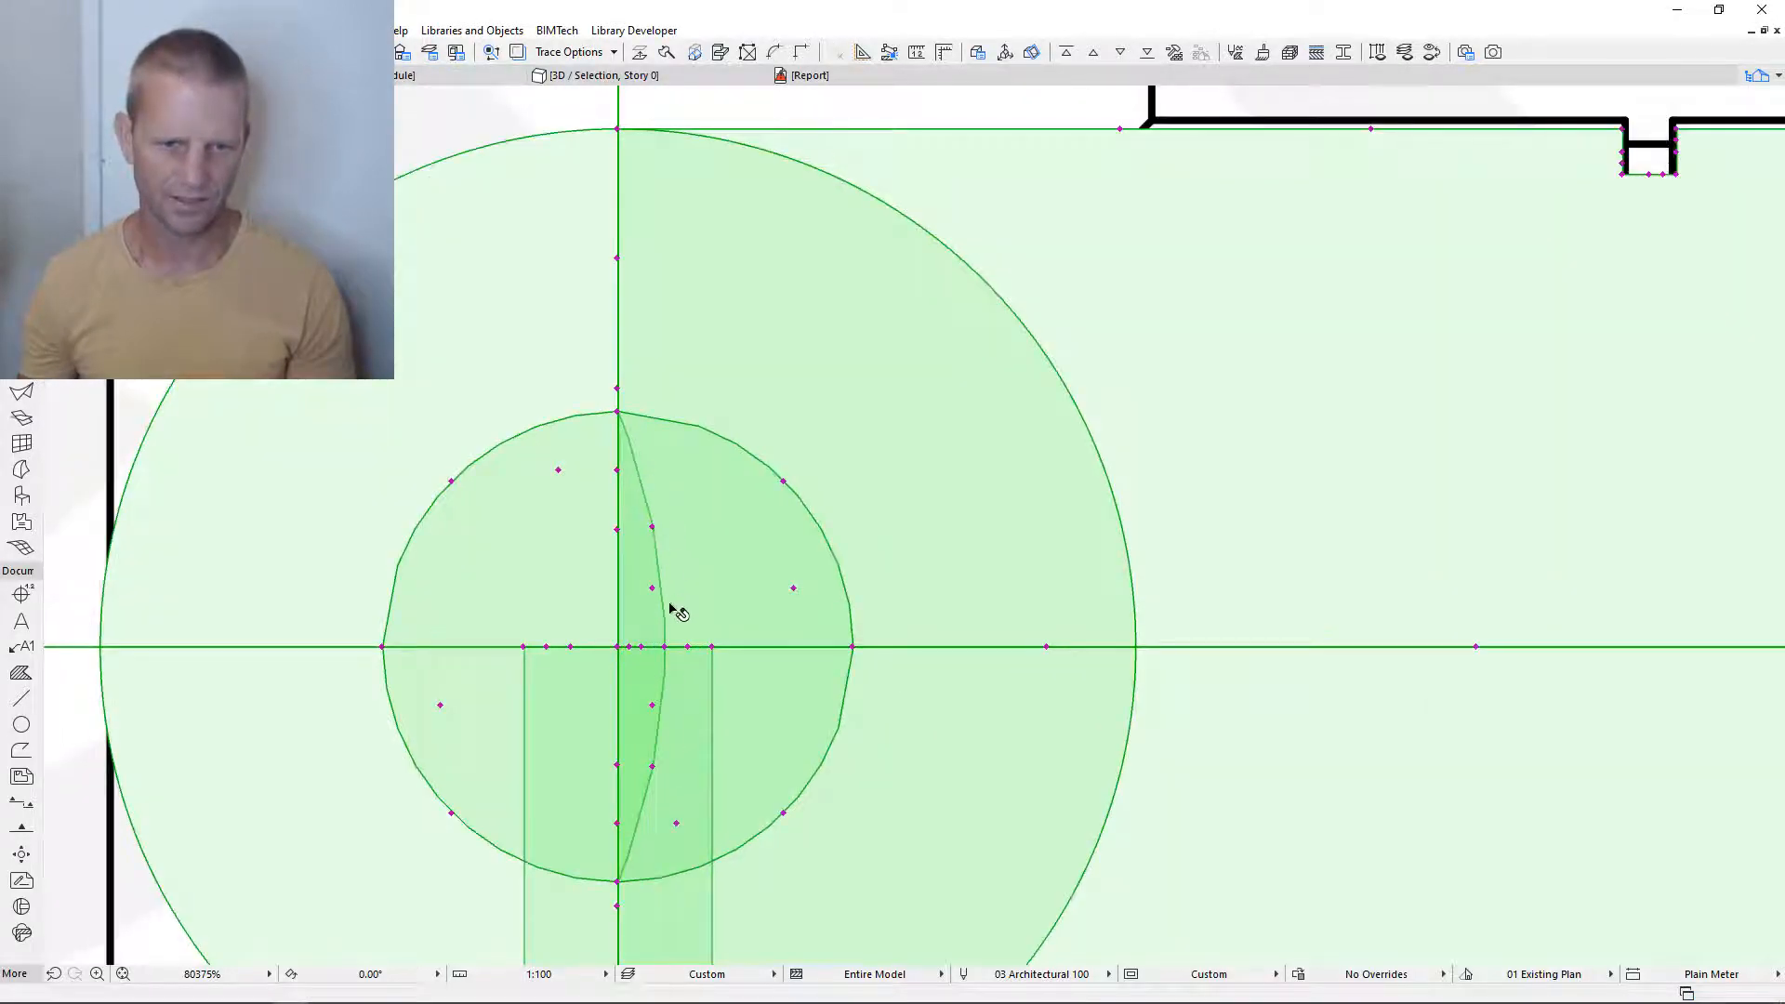
scroll(739, 567, "down", 3)
scroll(911, 595, "down", 2)
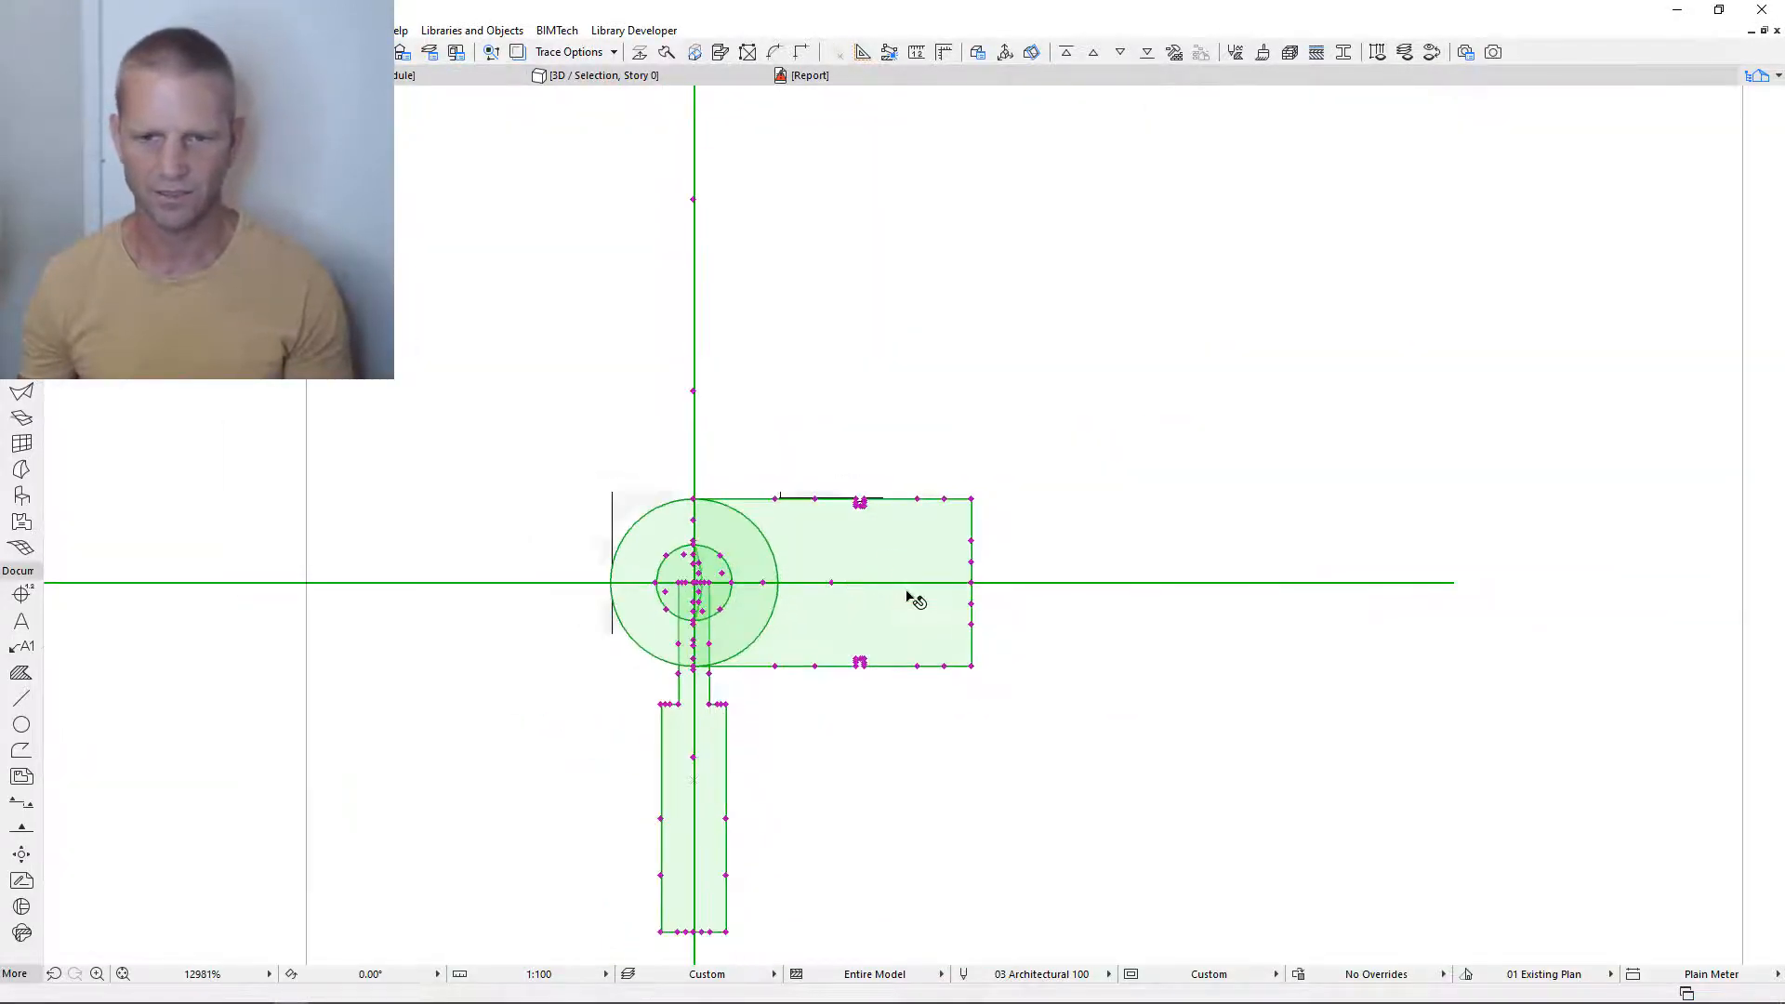
scroll(971, 540, "up", 2)
scroll(1068, 495, "up", 2)
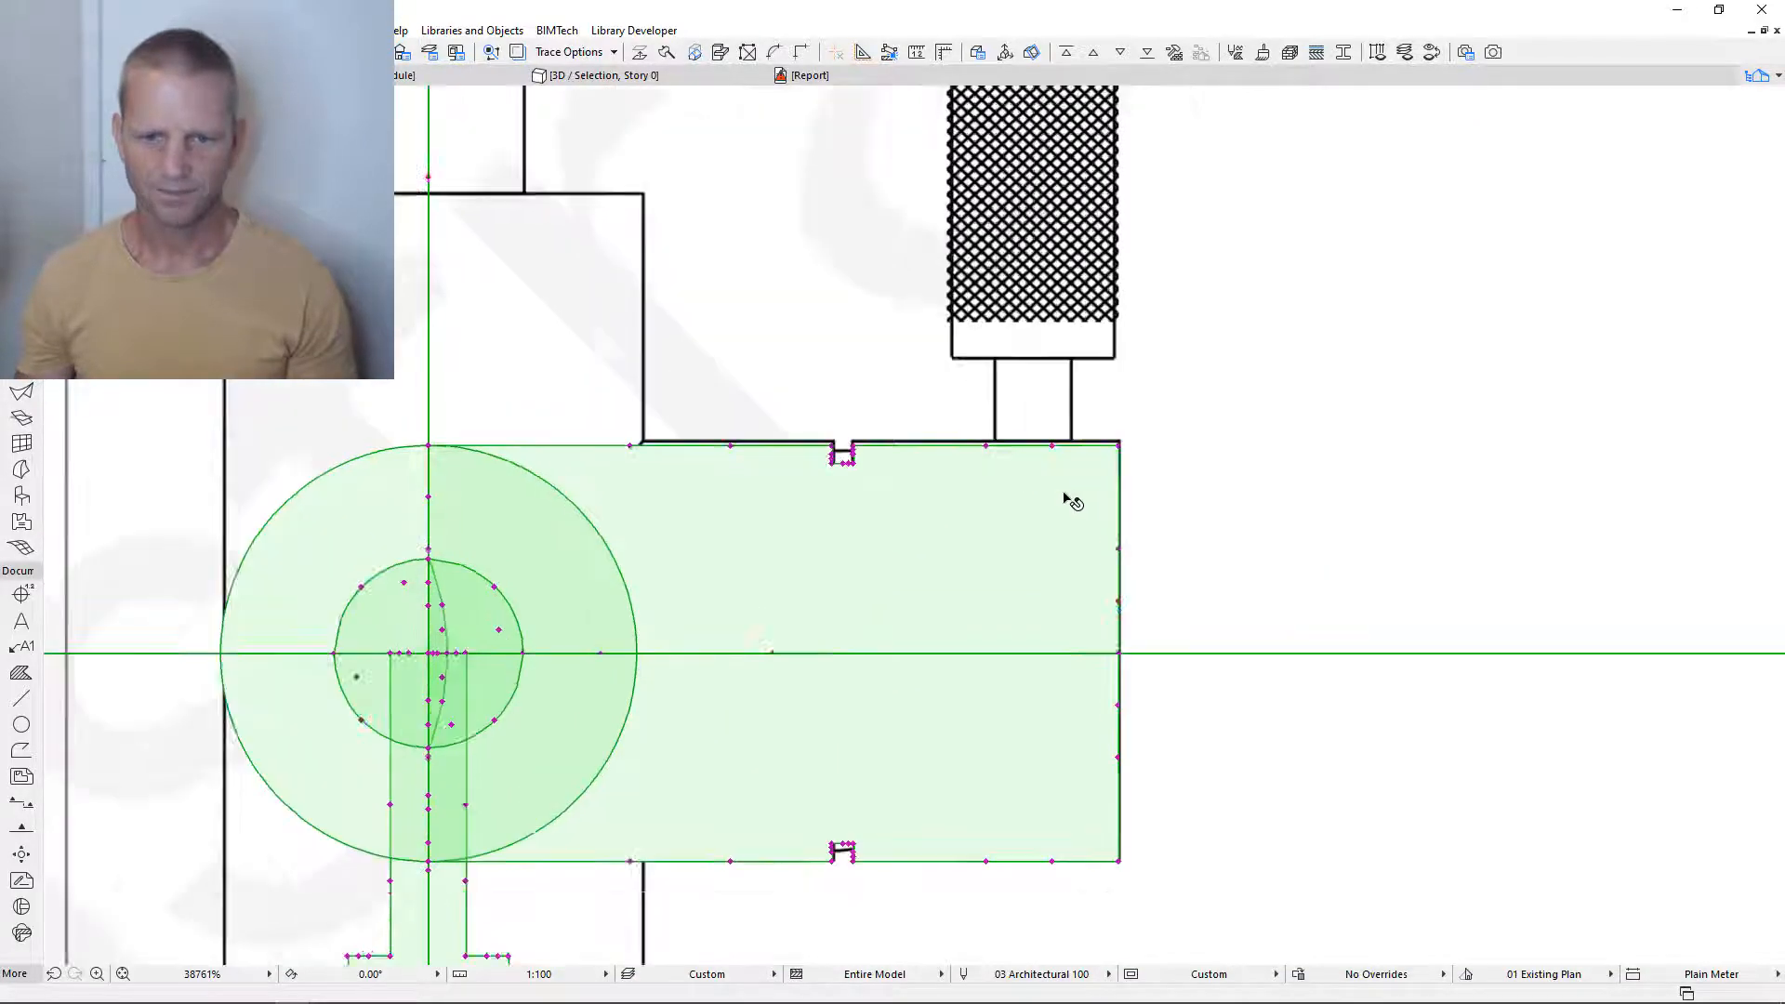
middle_click_drag(950, 549, 1000, 426)
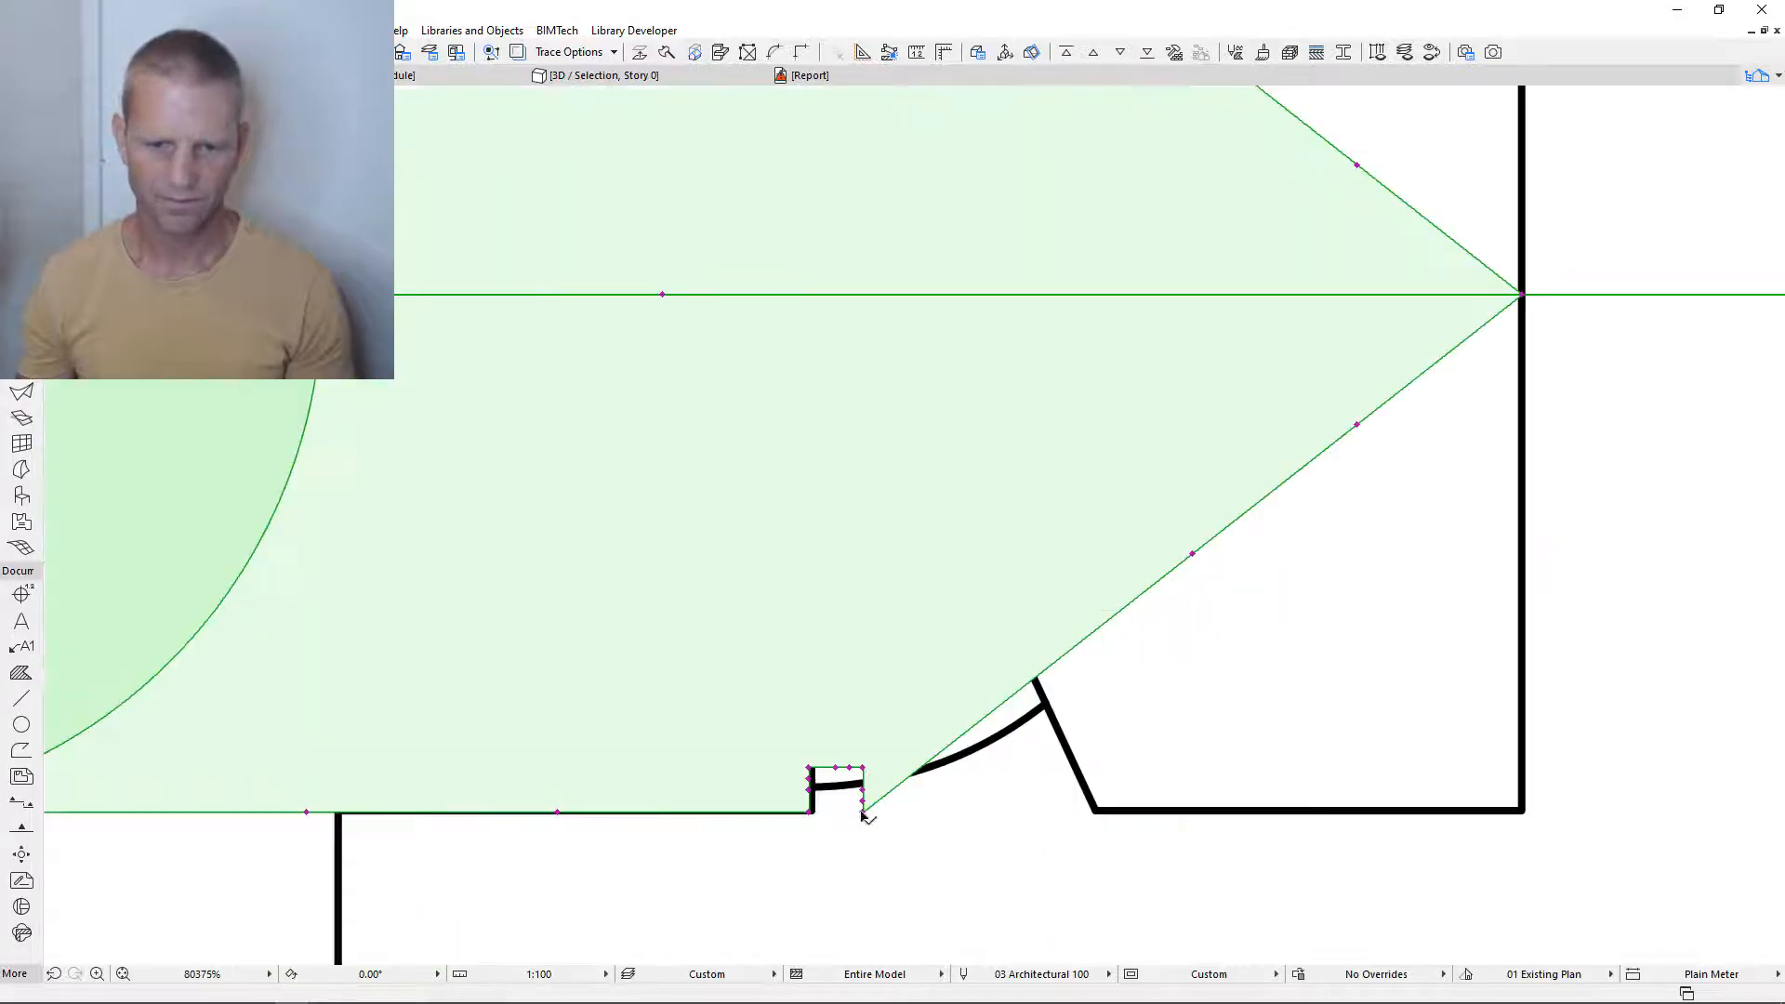
left_click(815, 770)
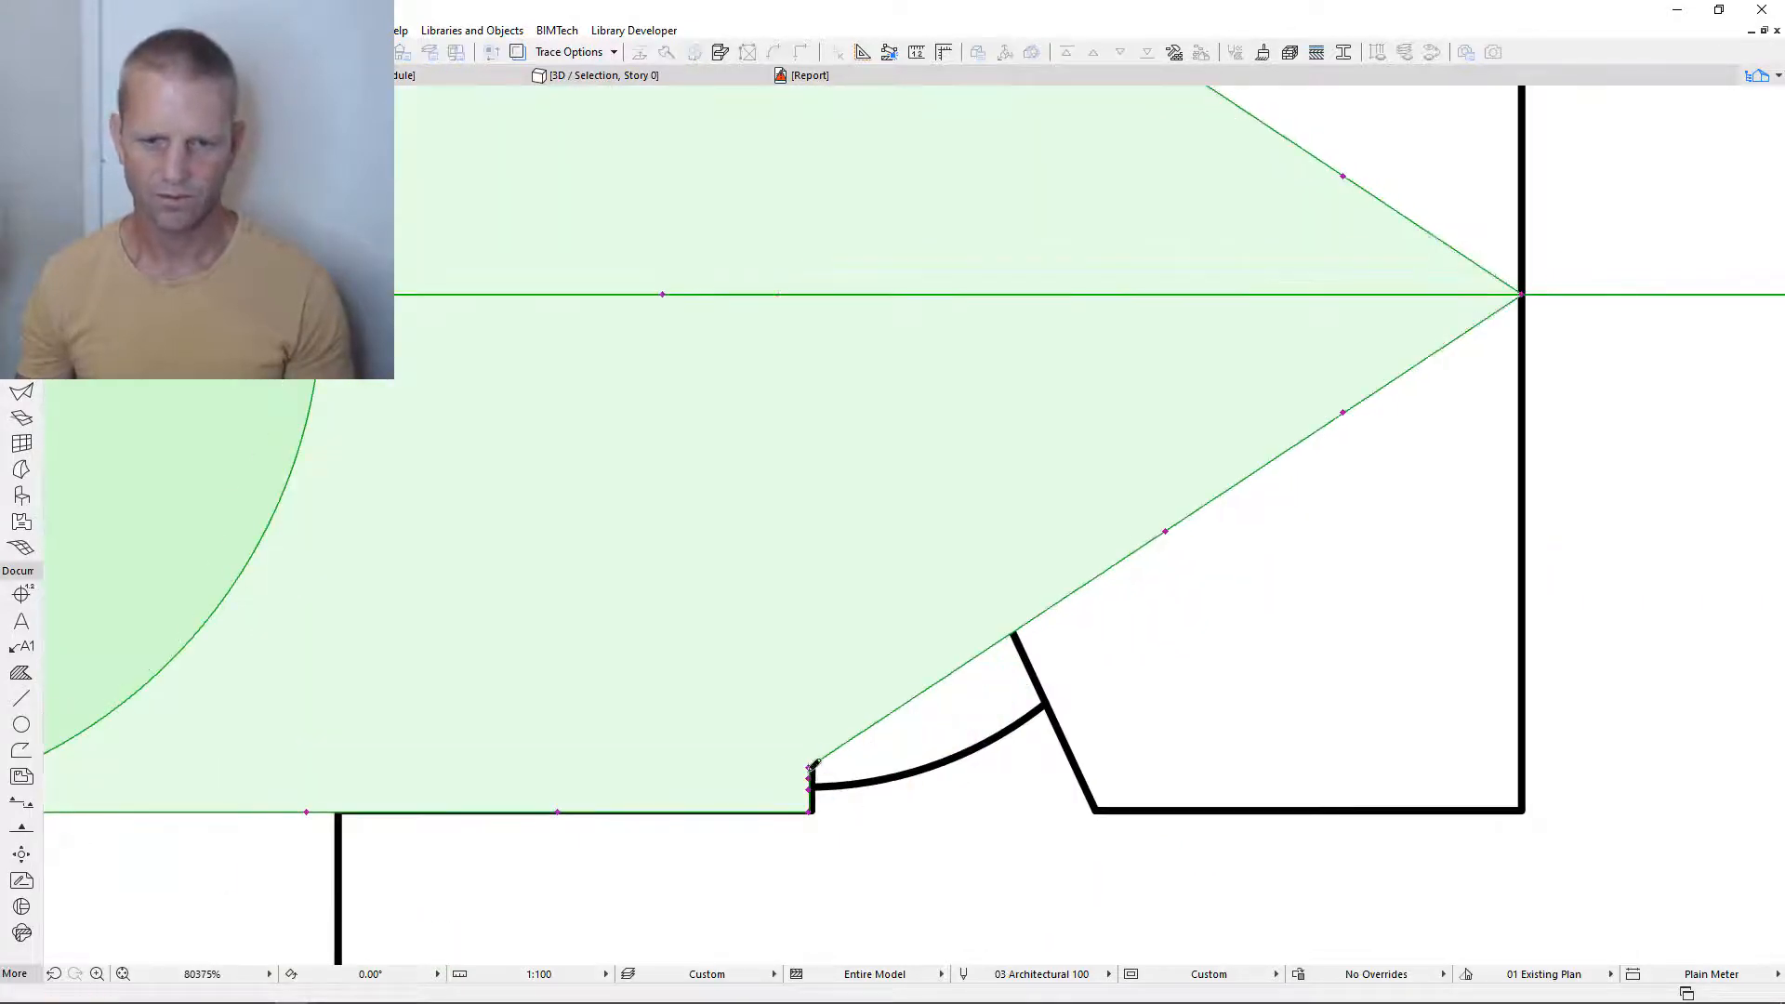
- Move Tap 2's tip node inward along the centreline and round the end into a dome following the drawn arc
scroll(994, 730, "down", 6)
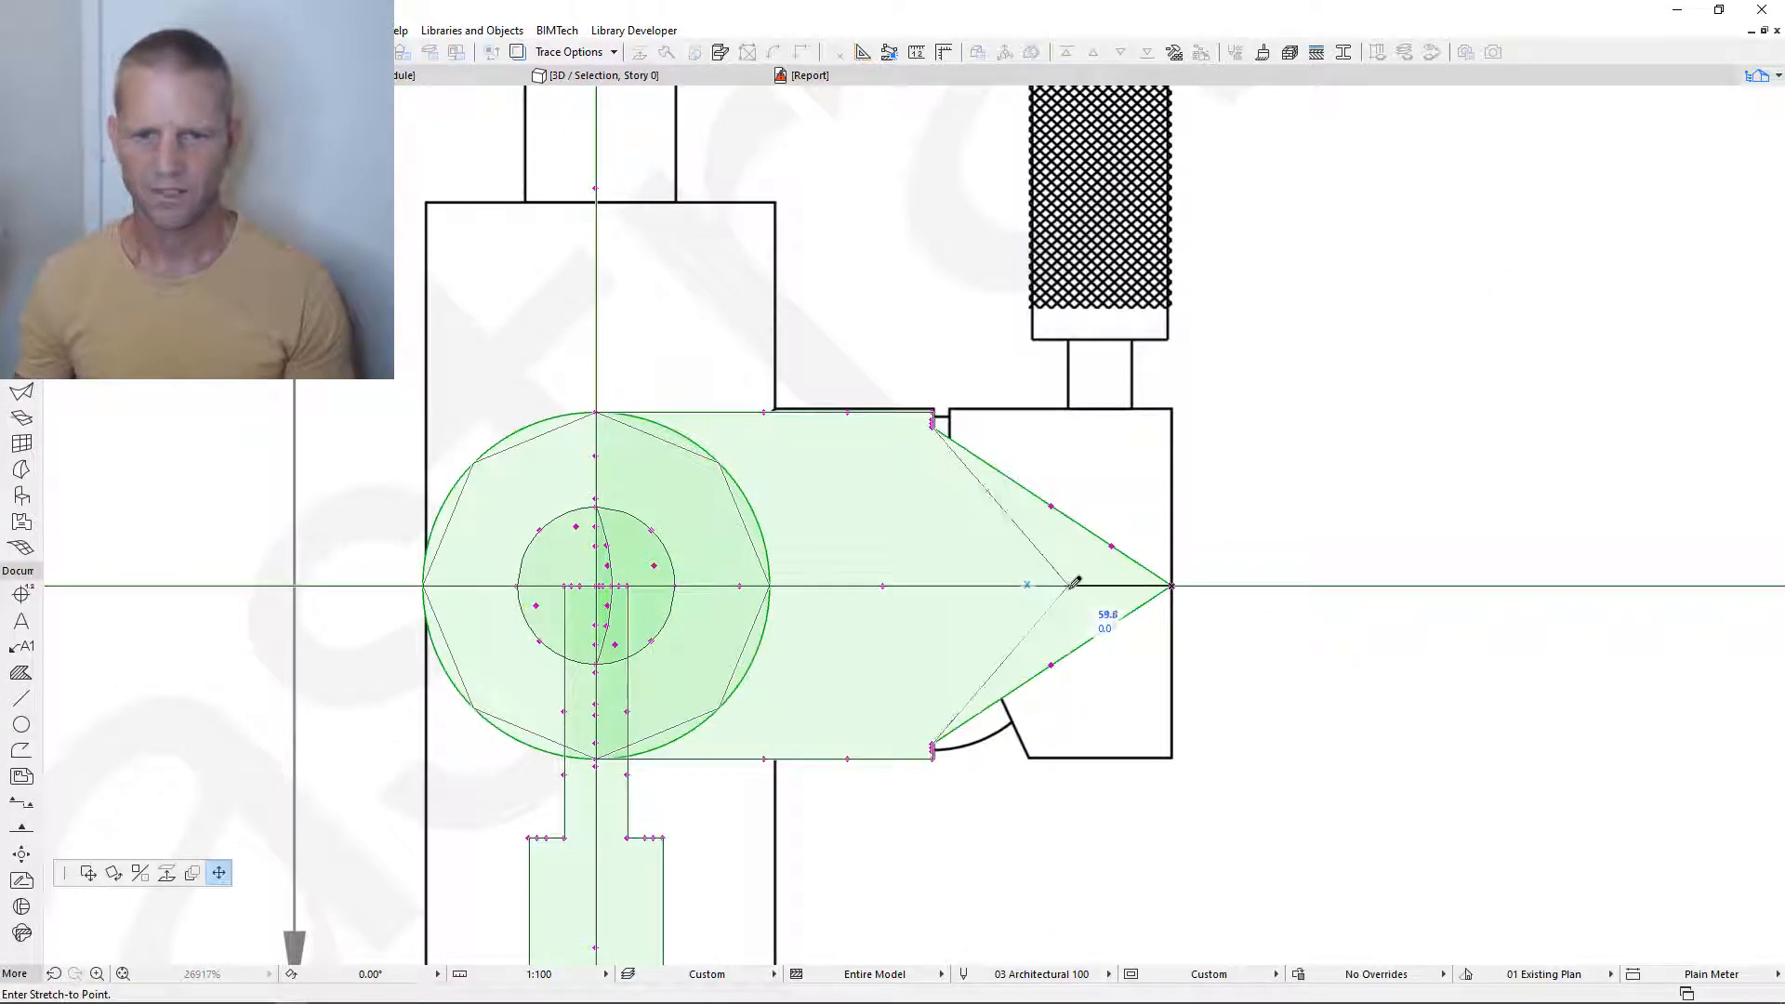
scroll(934, 418, "up", 8)
left_click(893, 411)
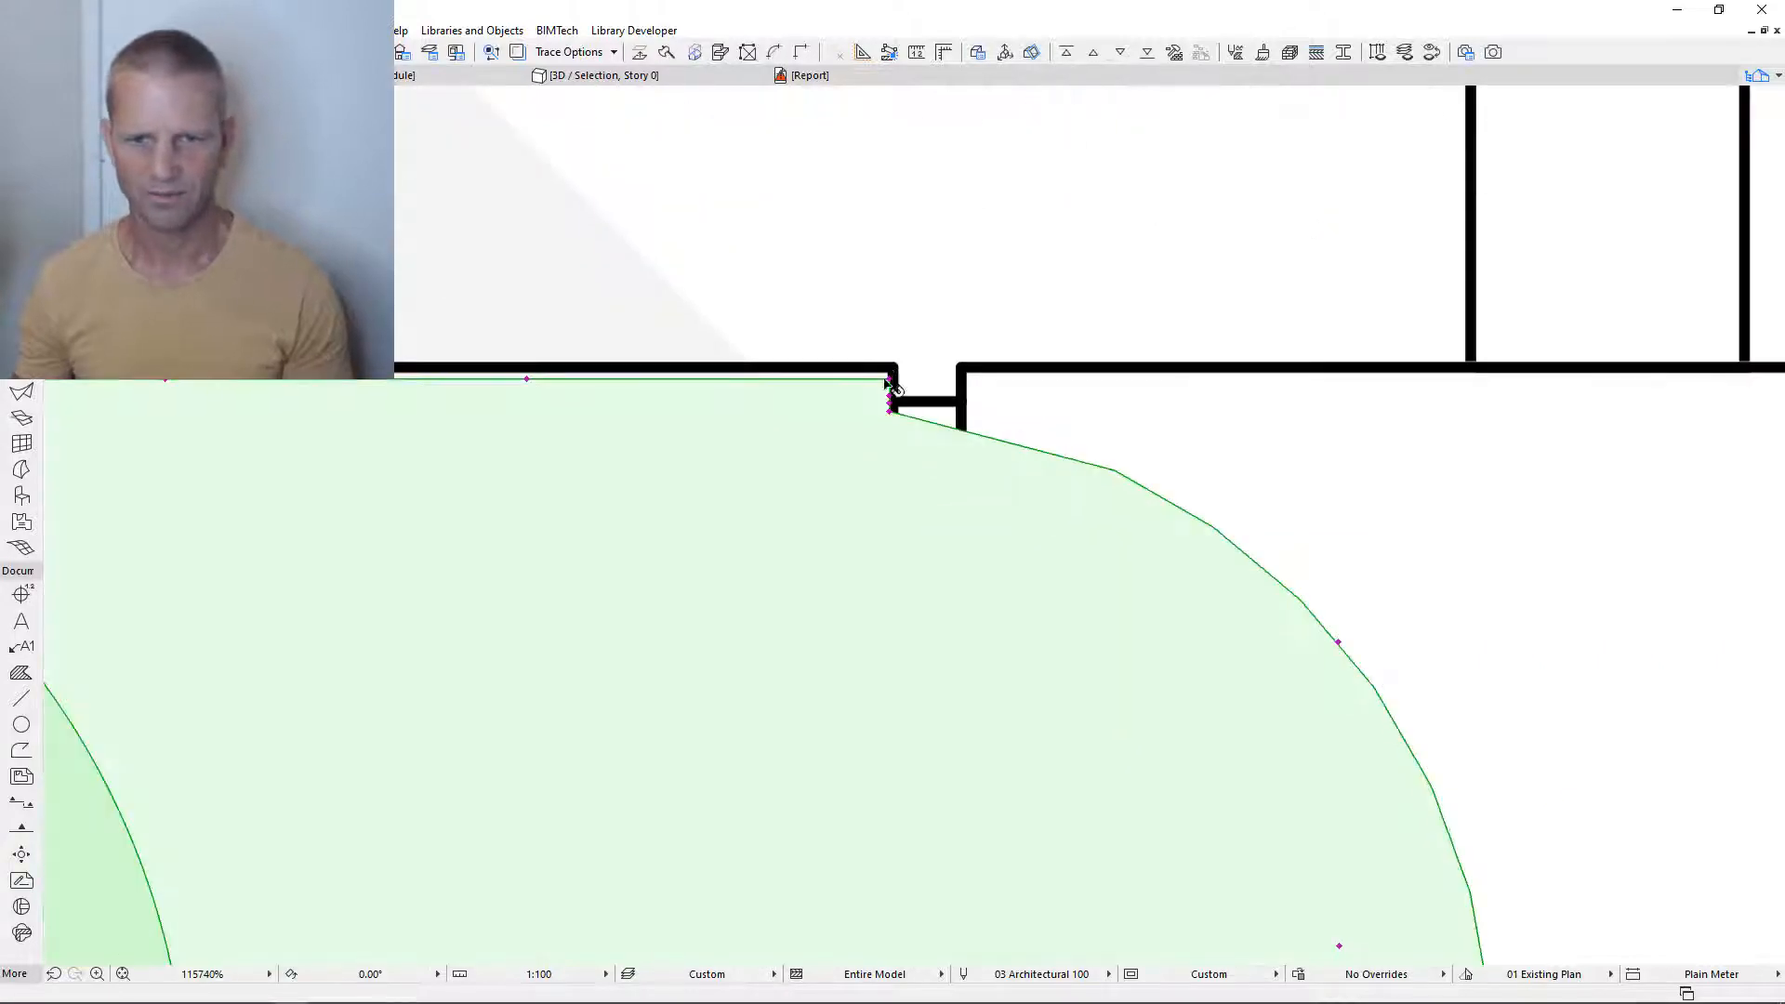
scroll(1060, 581, "down", 10)
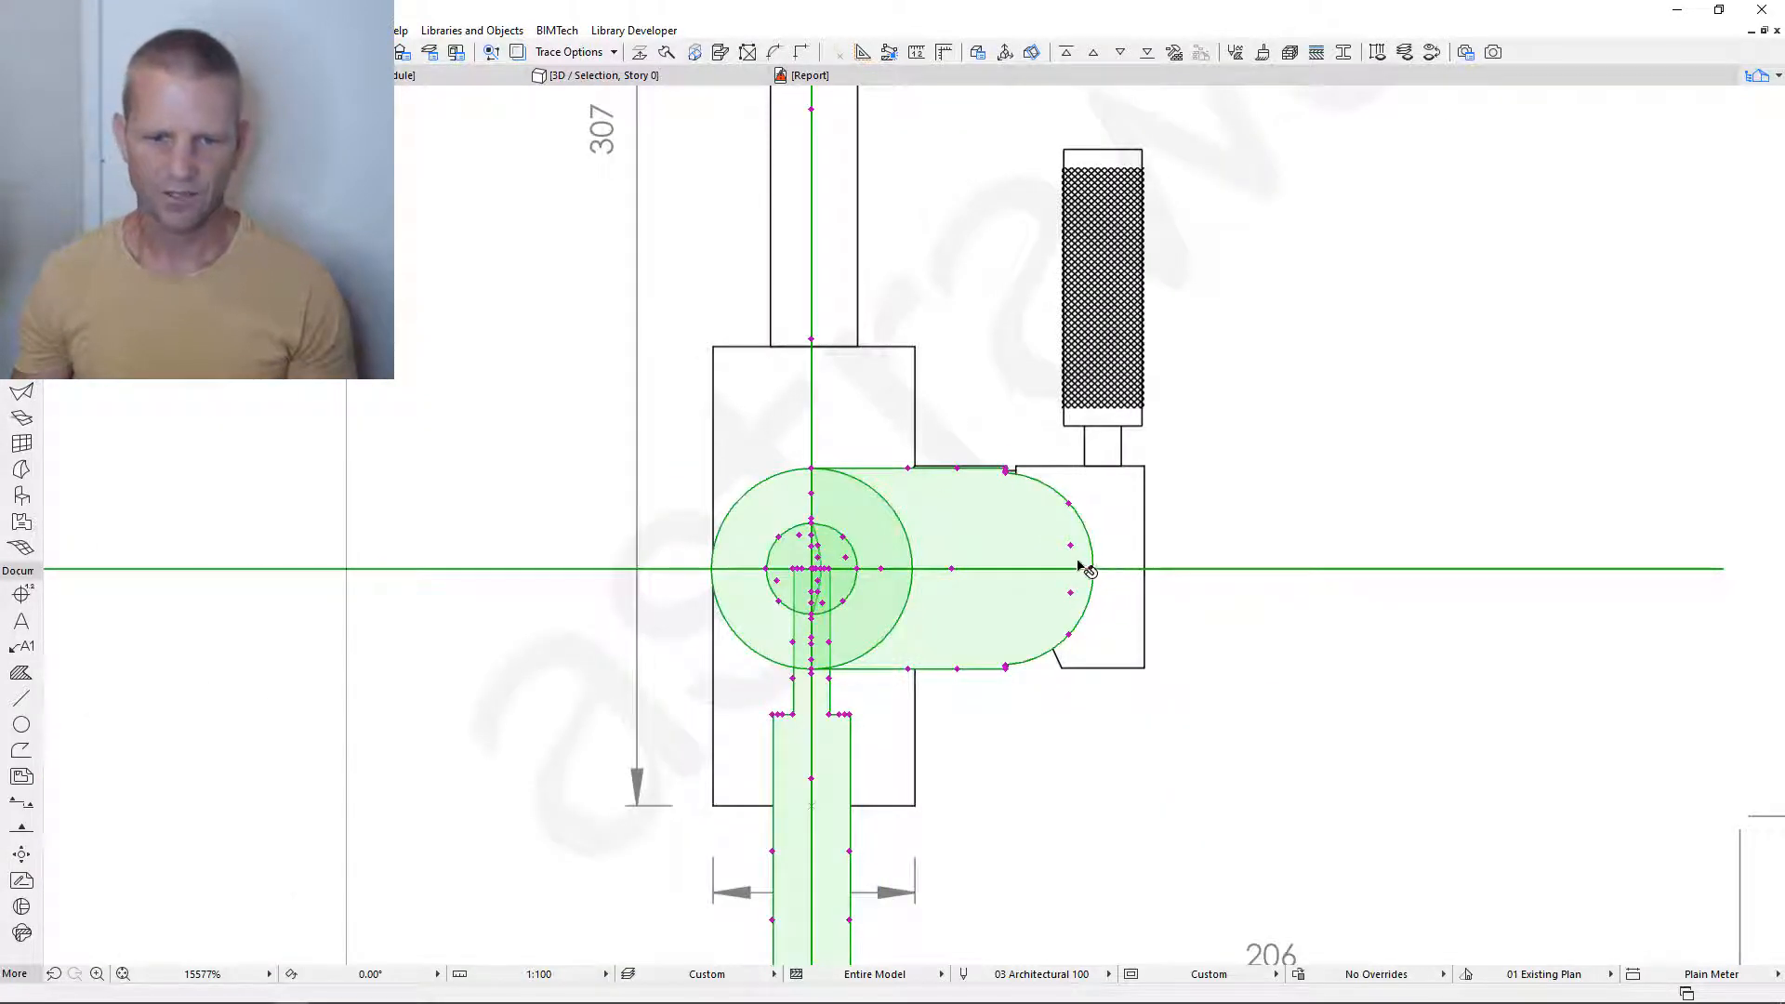
scroll(818, 569, "up", 8)
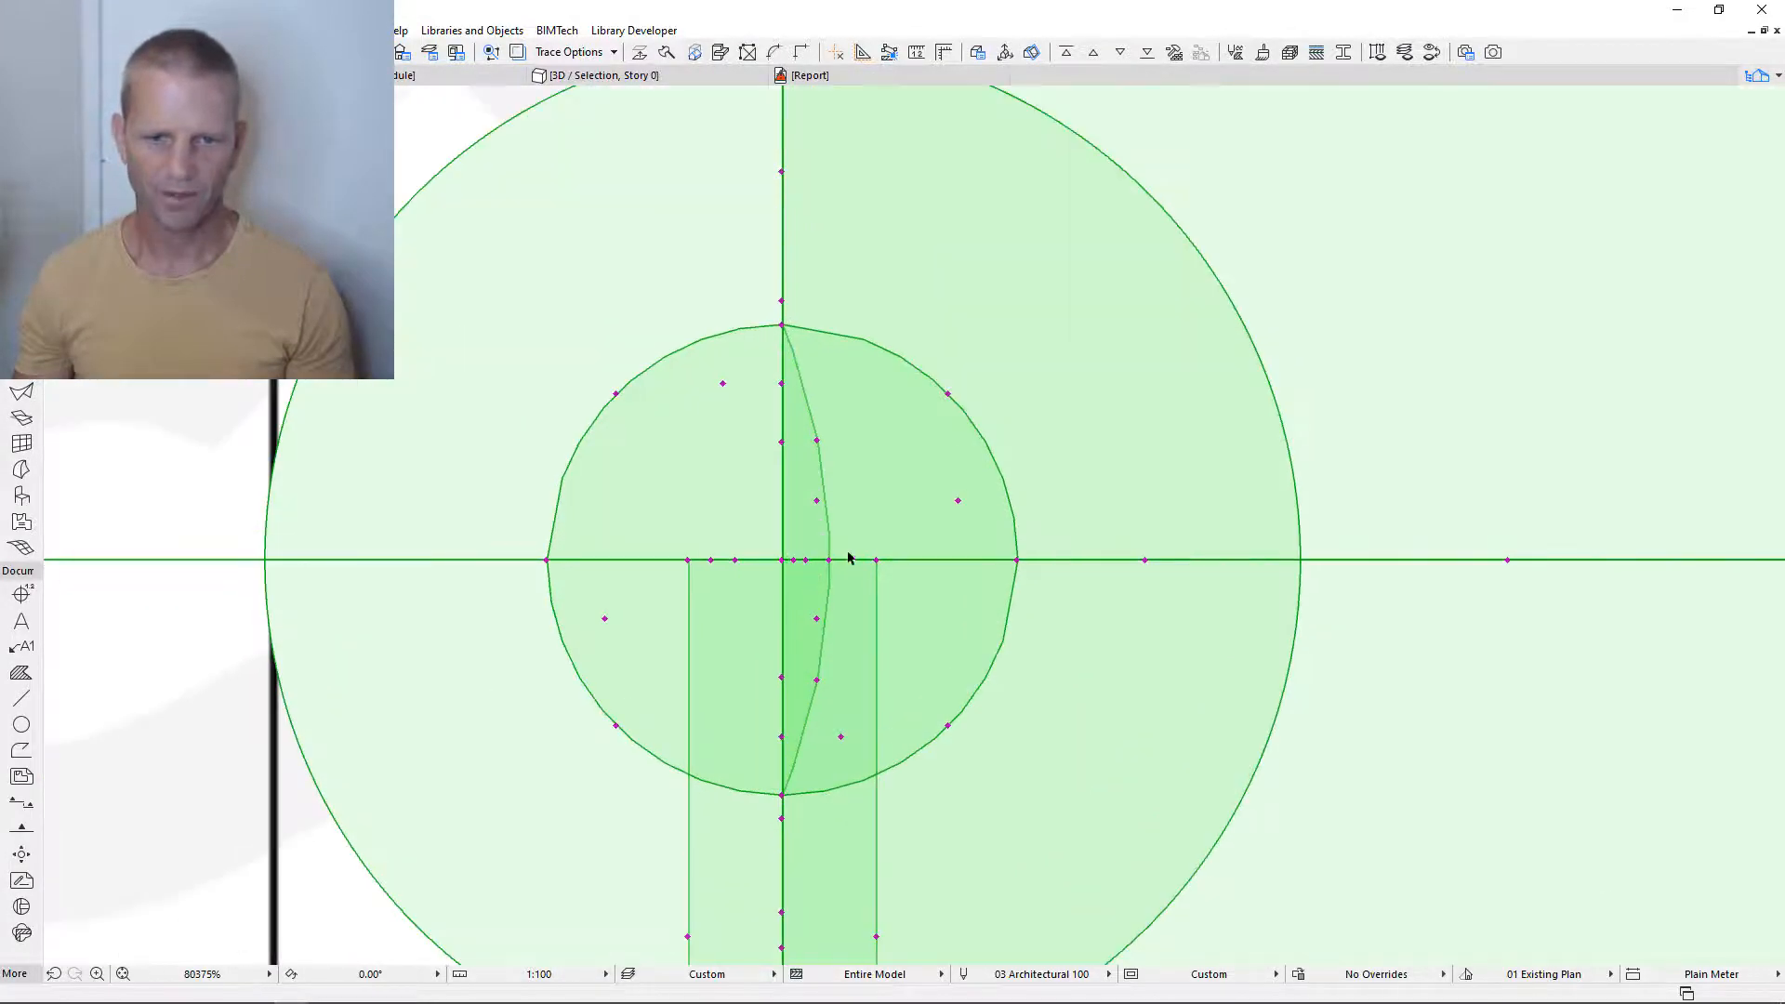
- Straighten Tap 3's curved end and stretch its centreline tip node out to the drawn knob's far outer edge
left_click(818, 444)
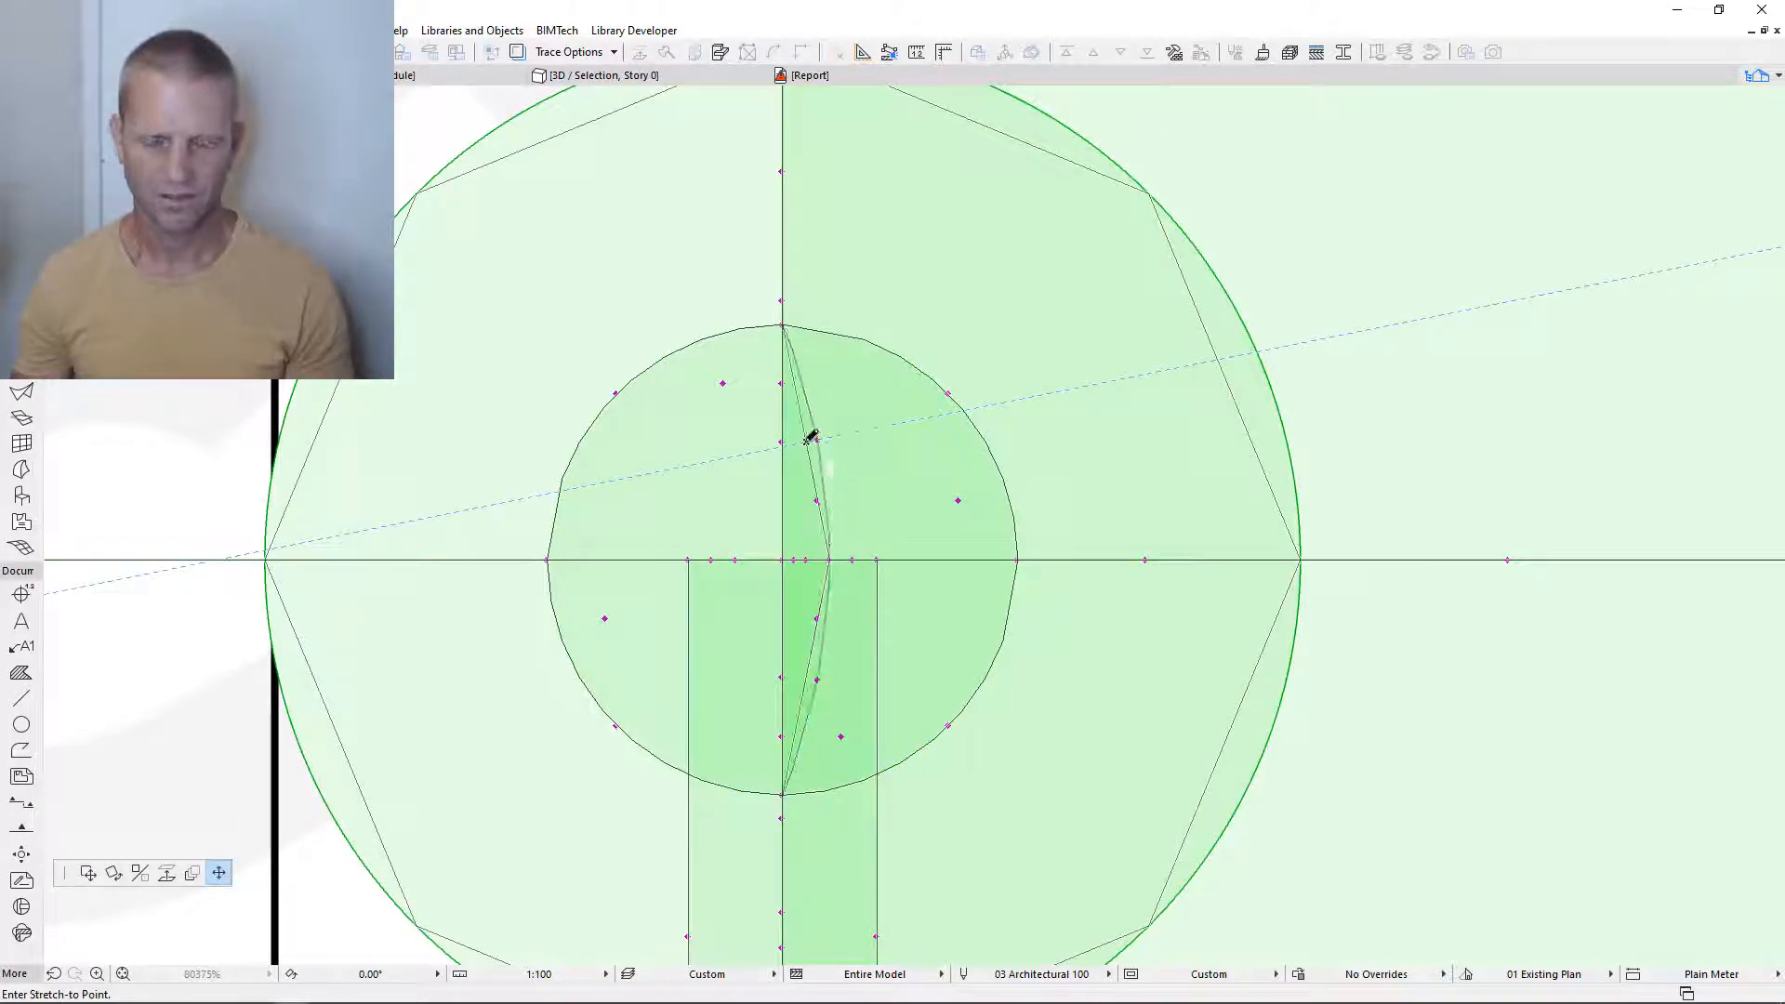
left_click(806, 442)
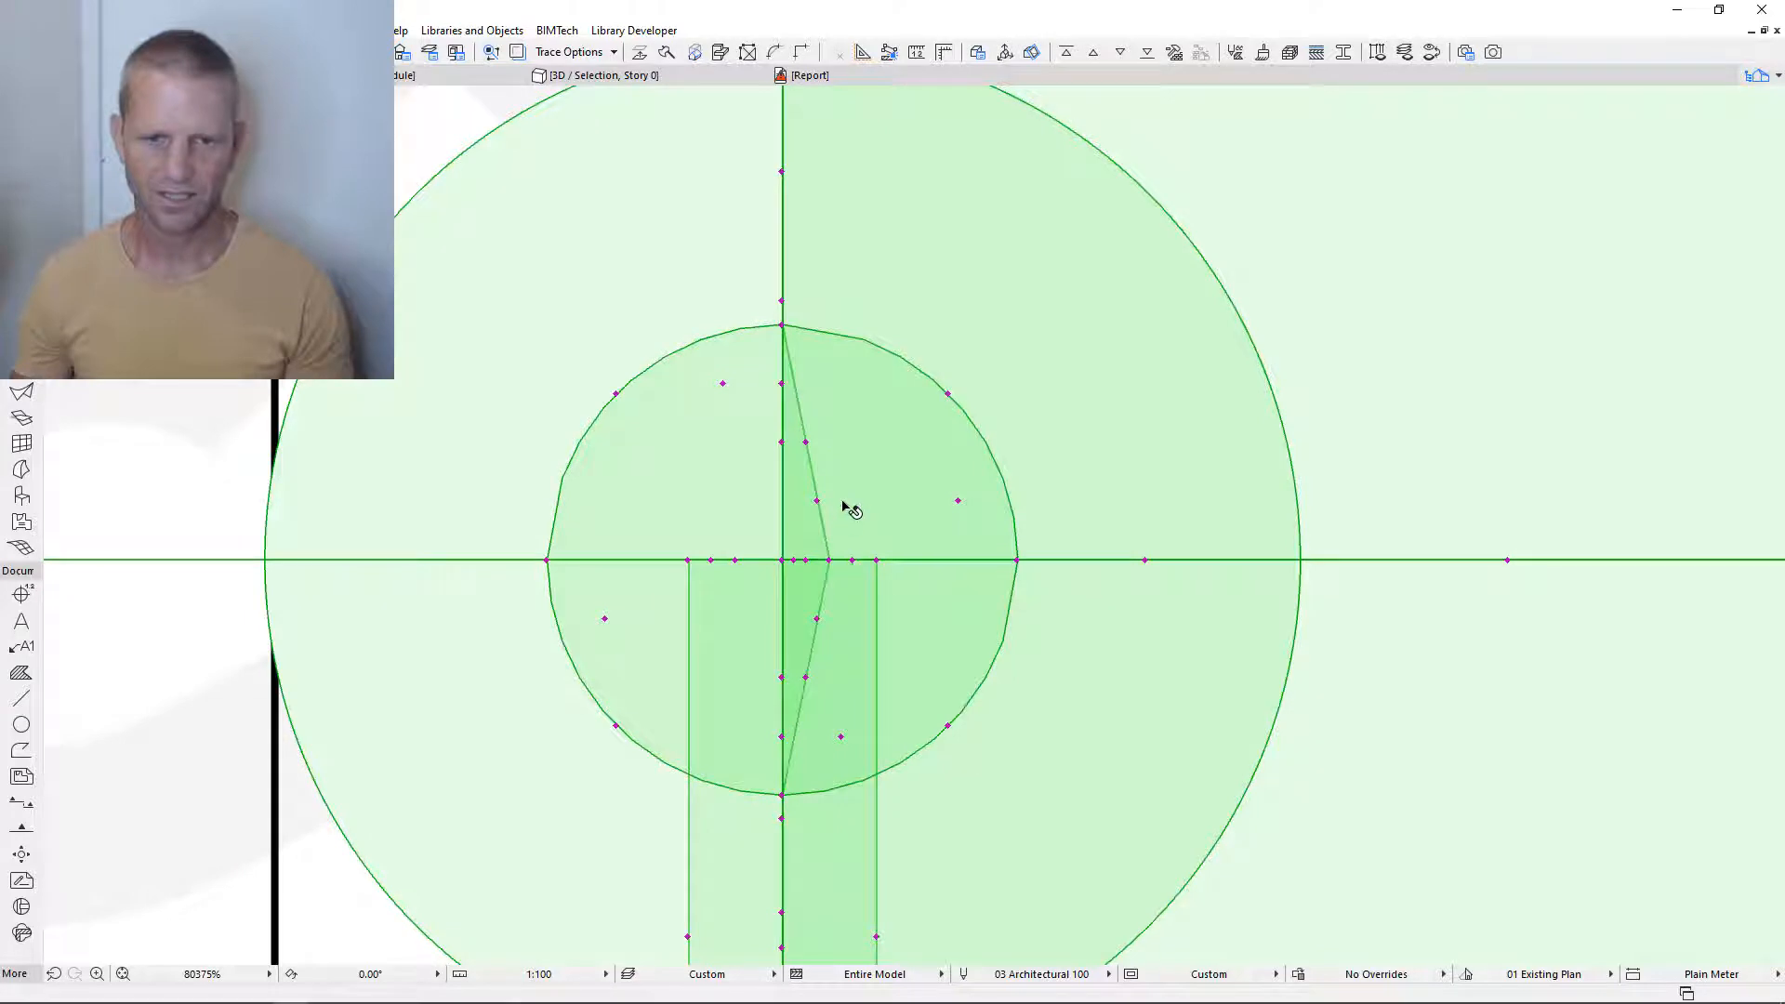
scroll(807, 547, "up", 1)
left_click(806, 542)
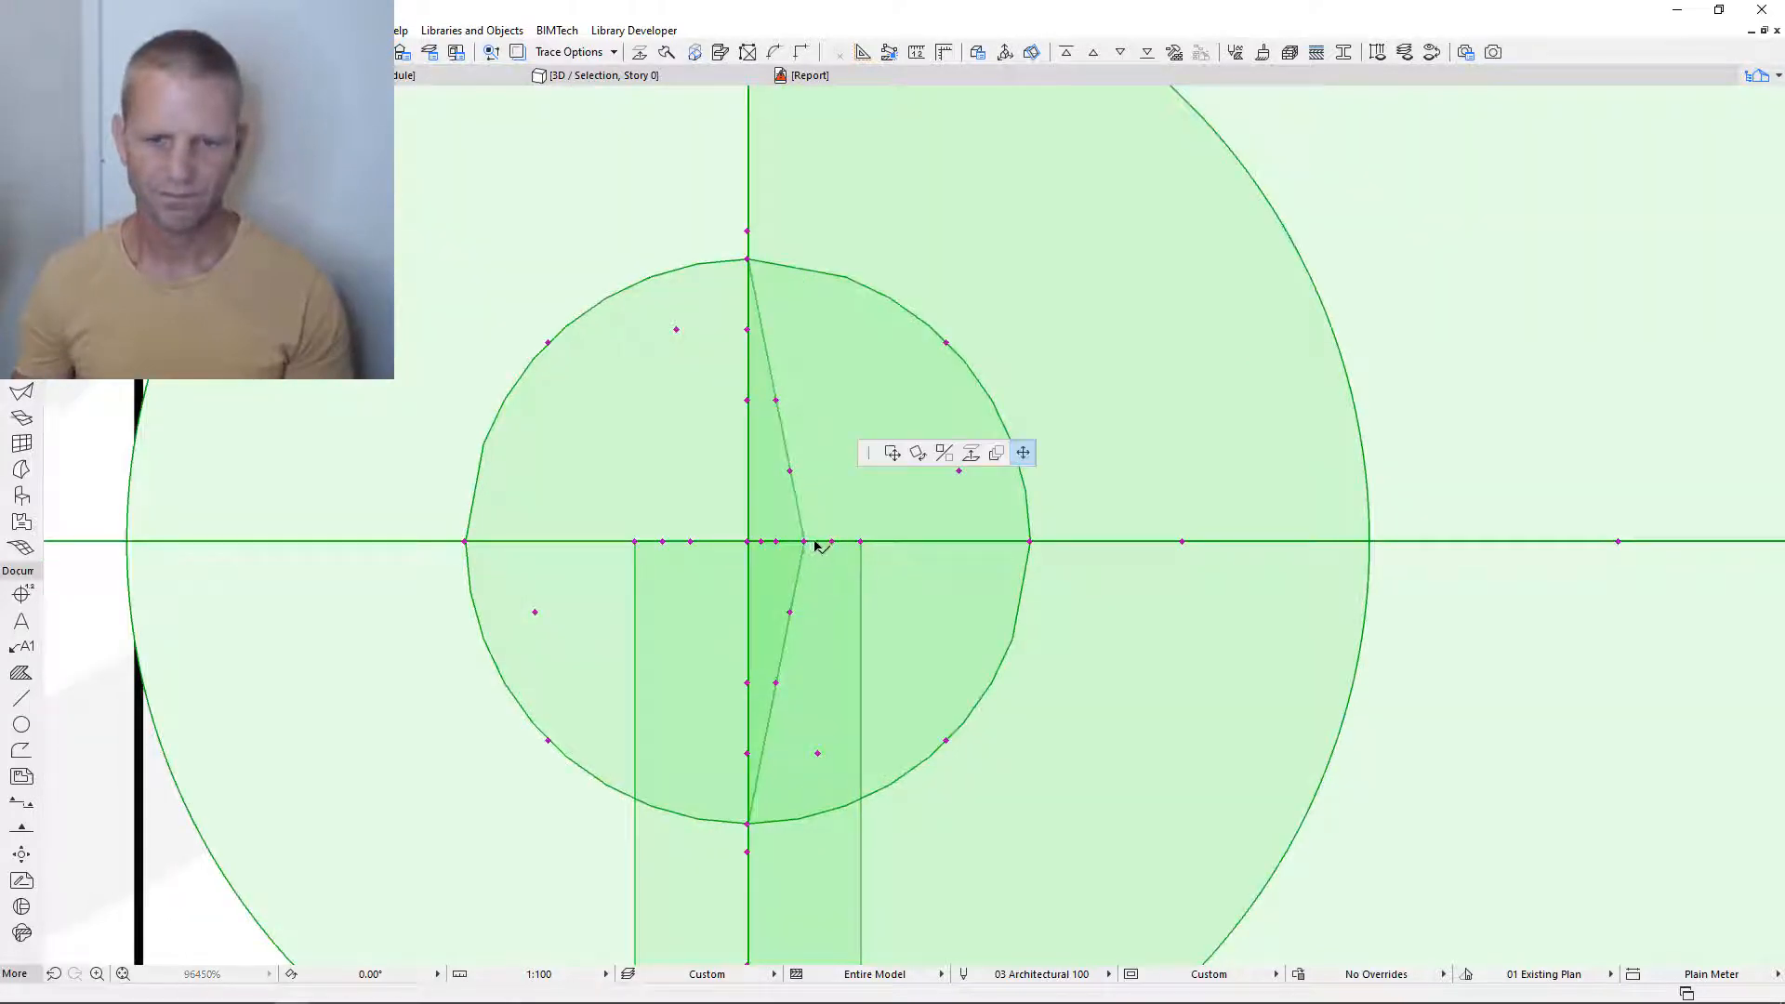
scroll(815, 546, "down", 6)
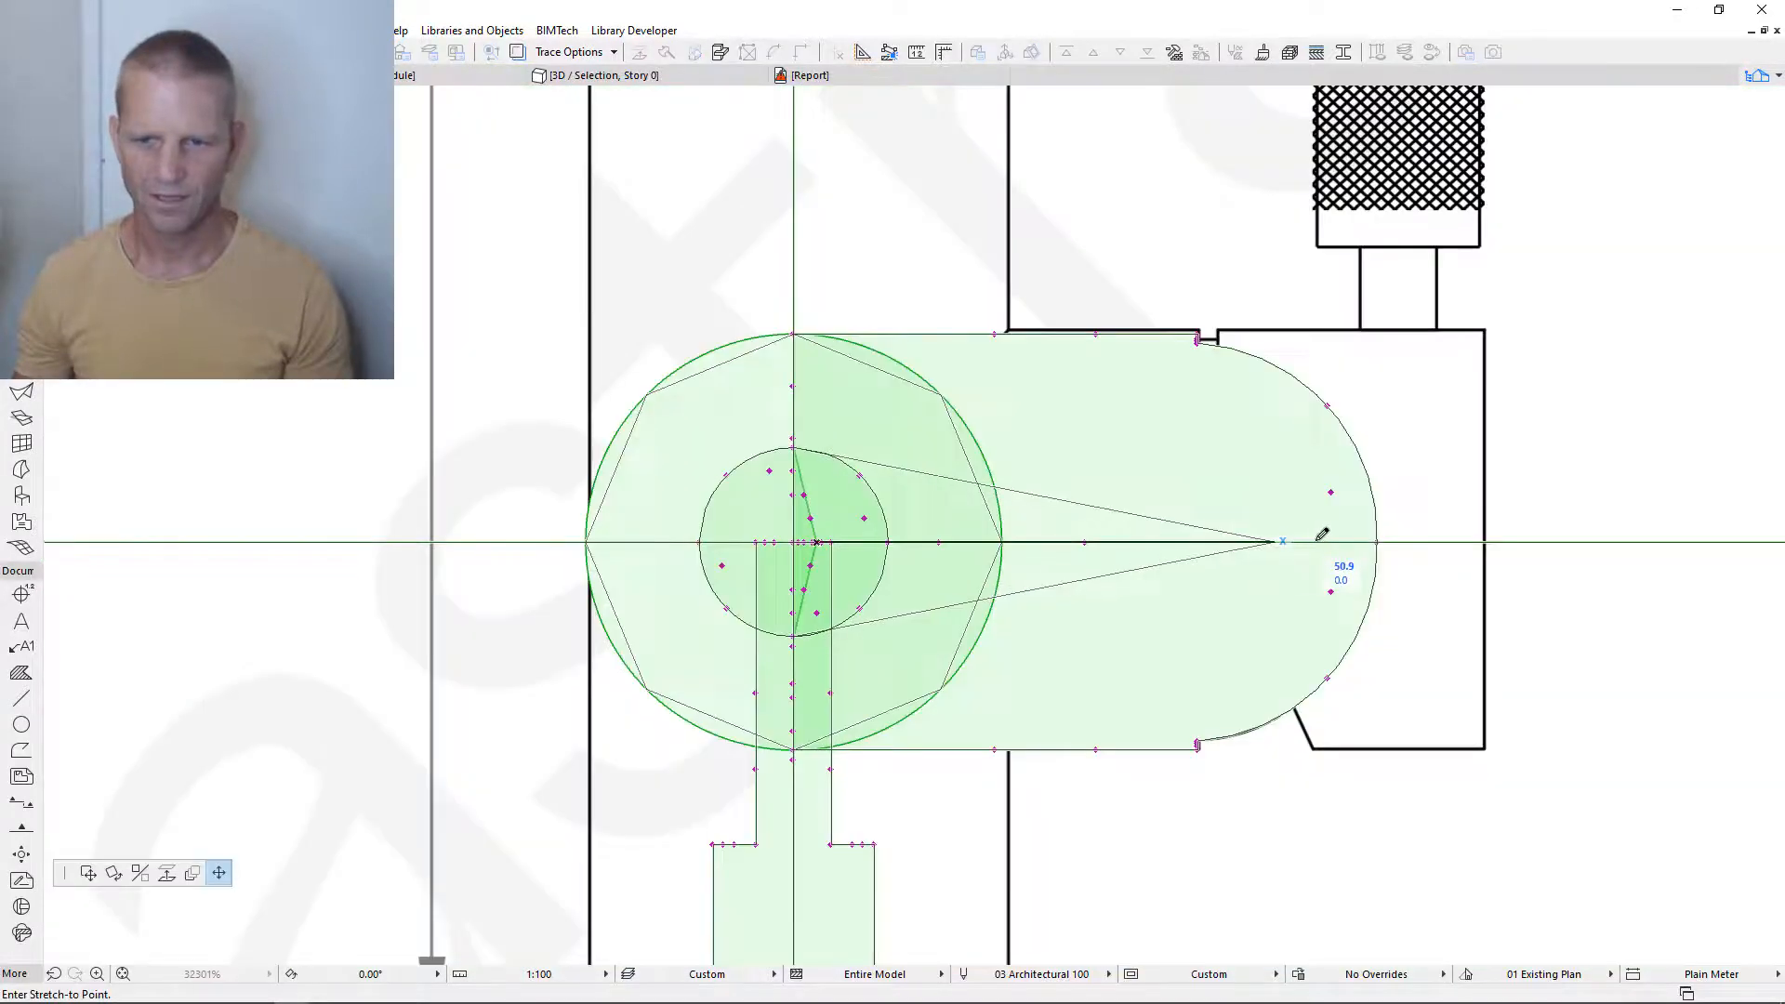
left_click(1483, 539)
- Stretch Tap 3's outer side node to the drawn knob's outer corner, entering 22 as its distance from the centreline
middle_click_drag(1013, 496, 763, 514)
left_click(1058, 535)
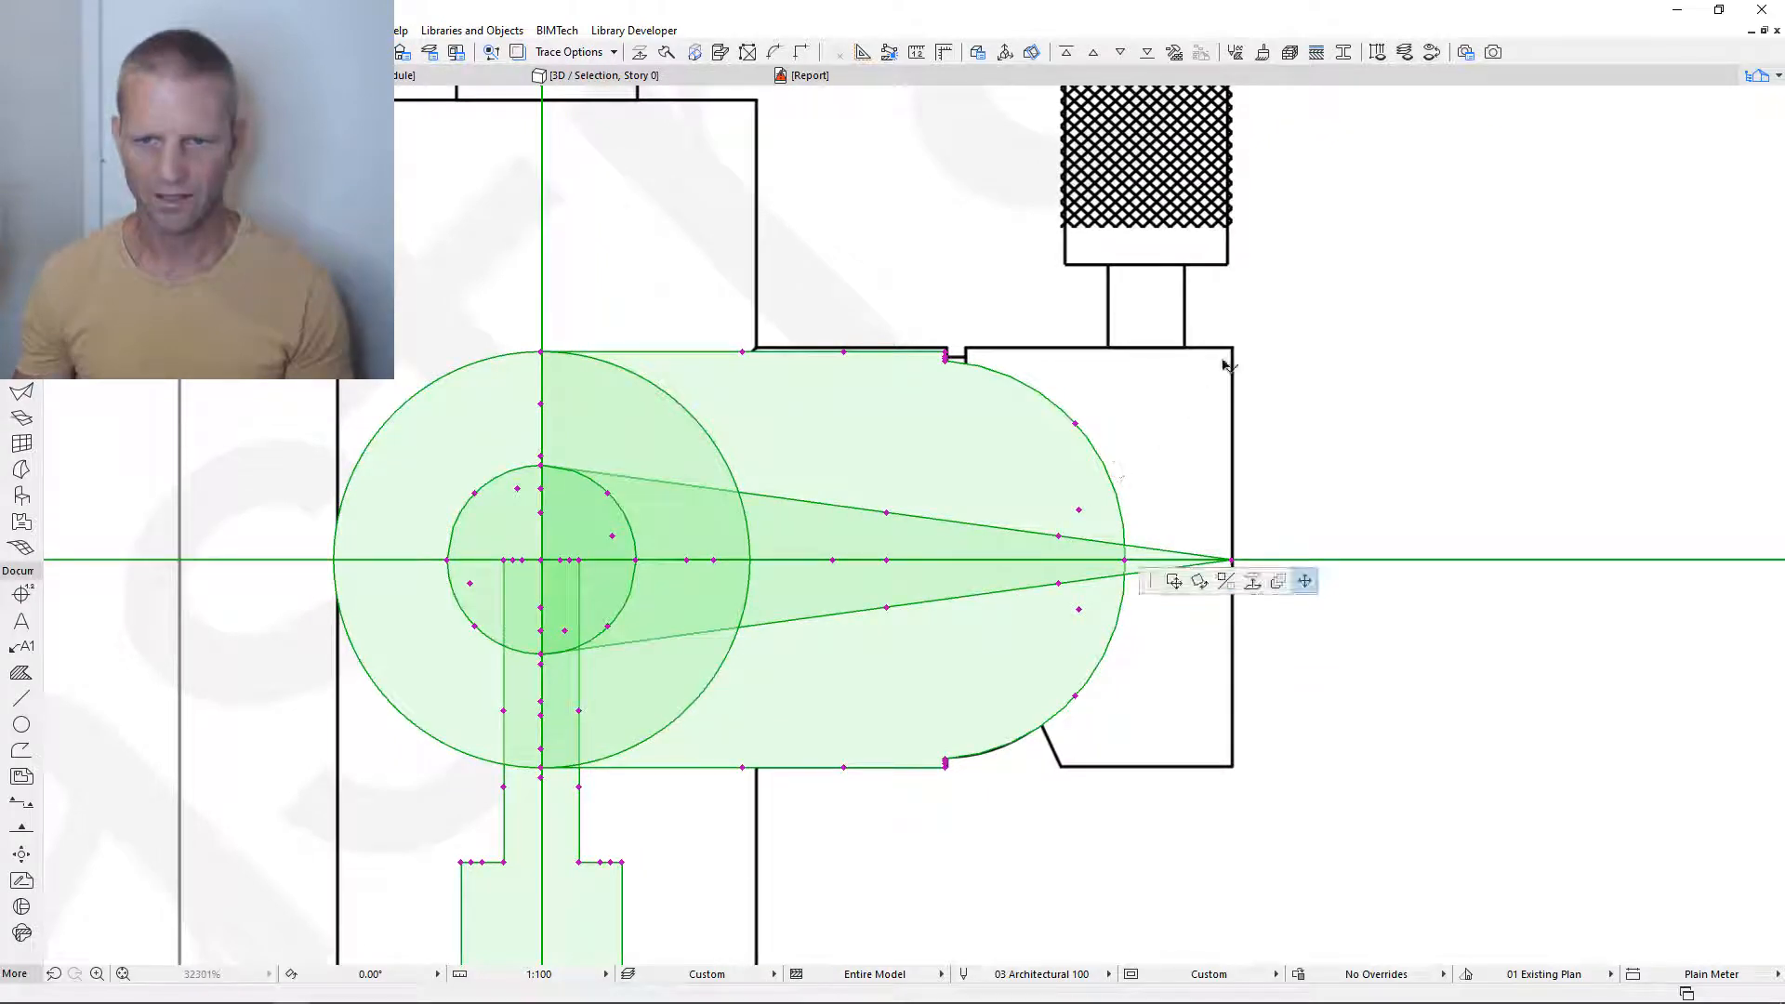
key("Tab")
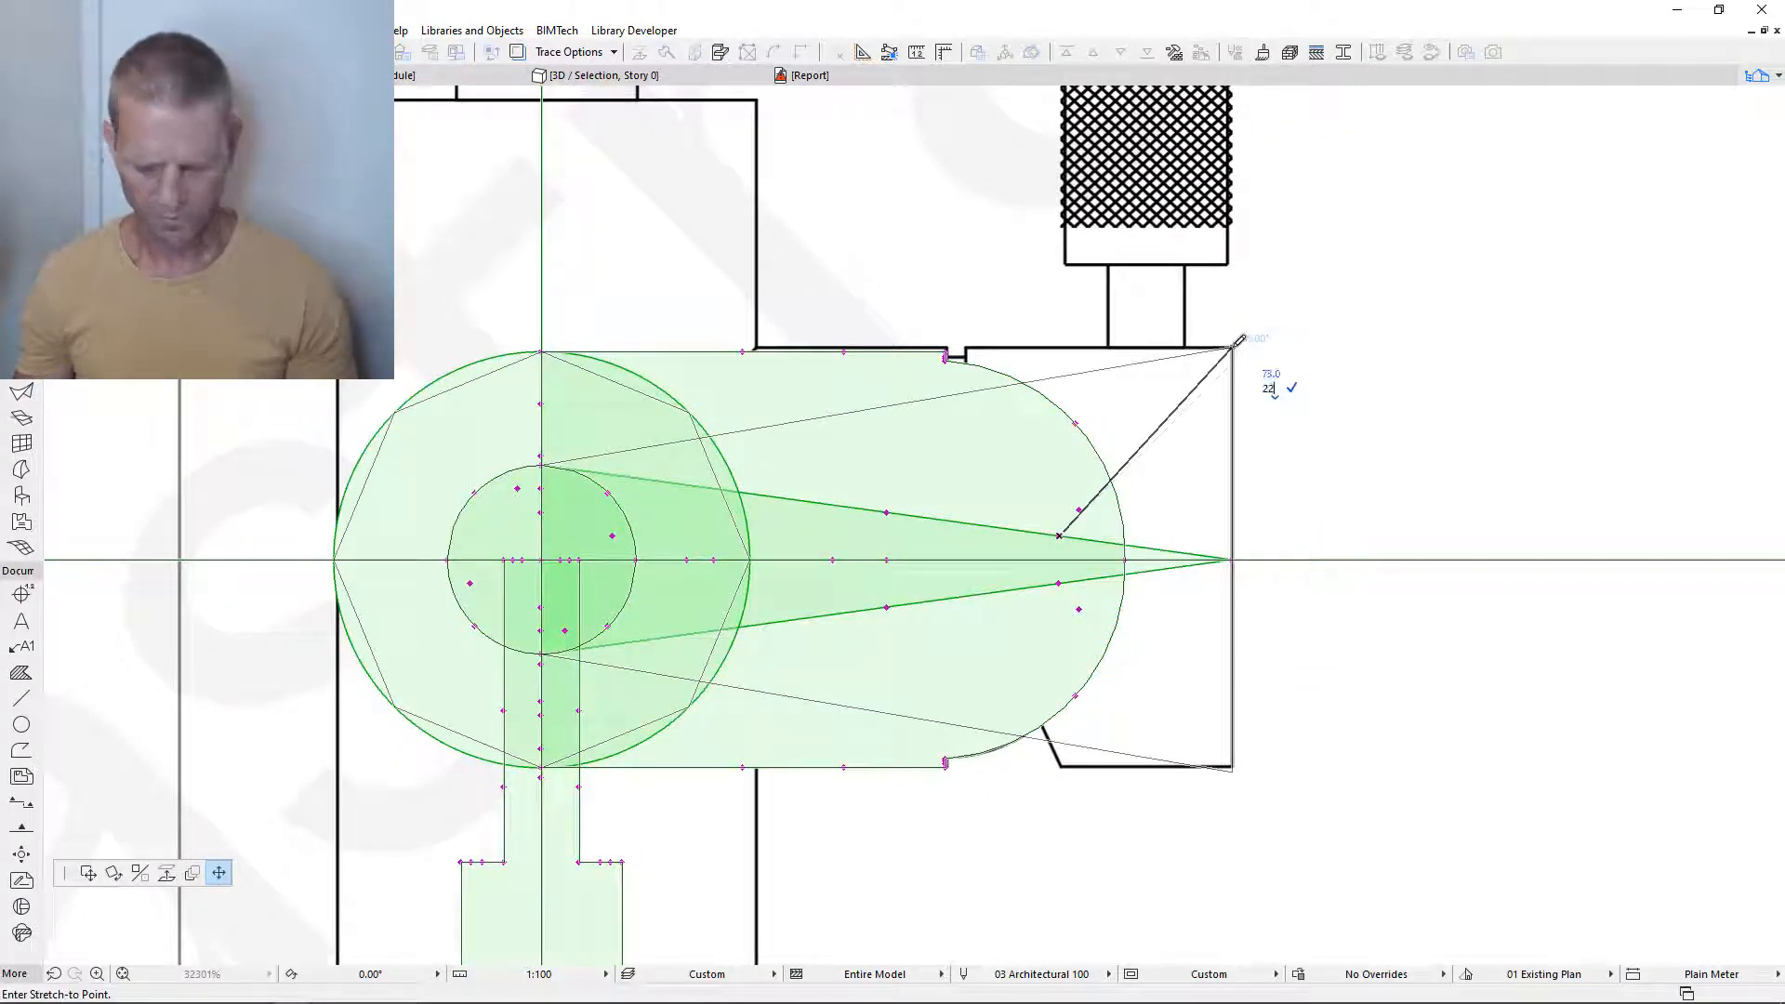
key("Return")
left_click(1222, 353)
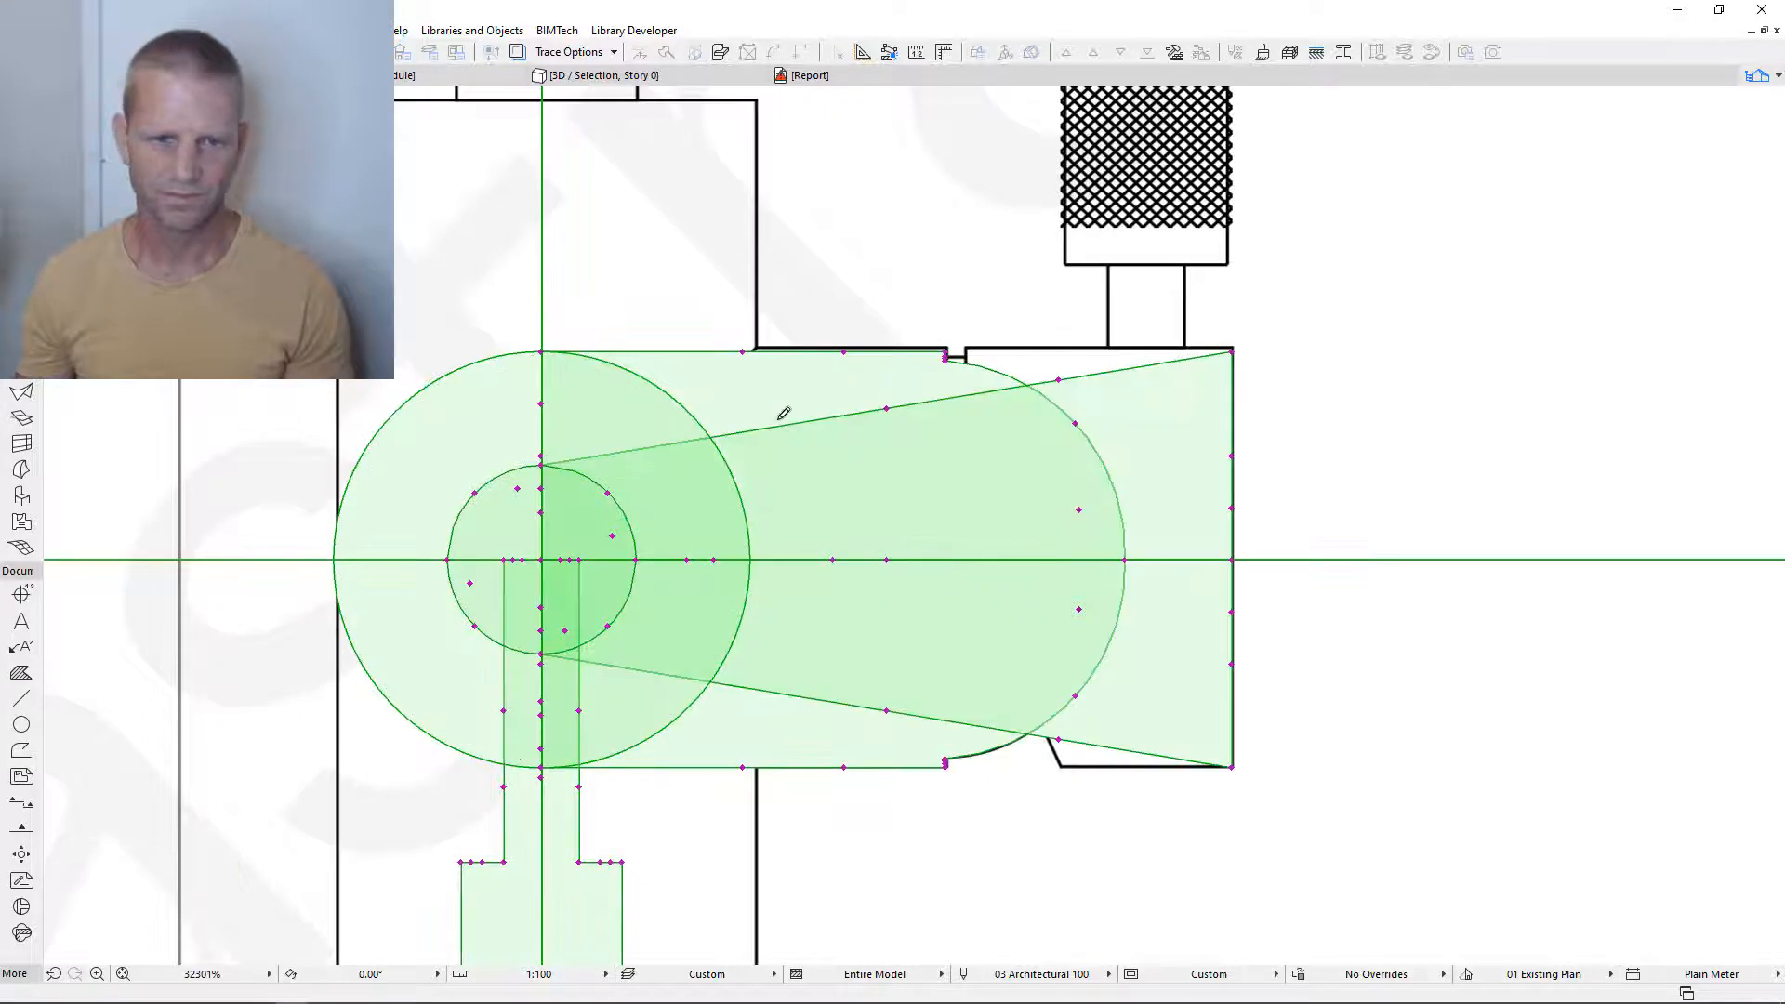
- Stretch Tap 3's inner side node to x 45, at the drawn gap's far corner
left_click(563, 459)
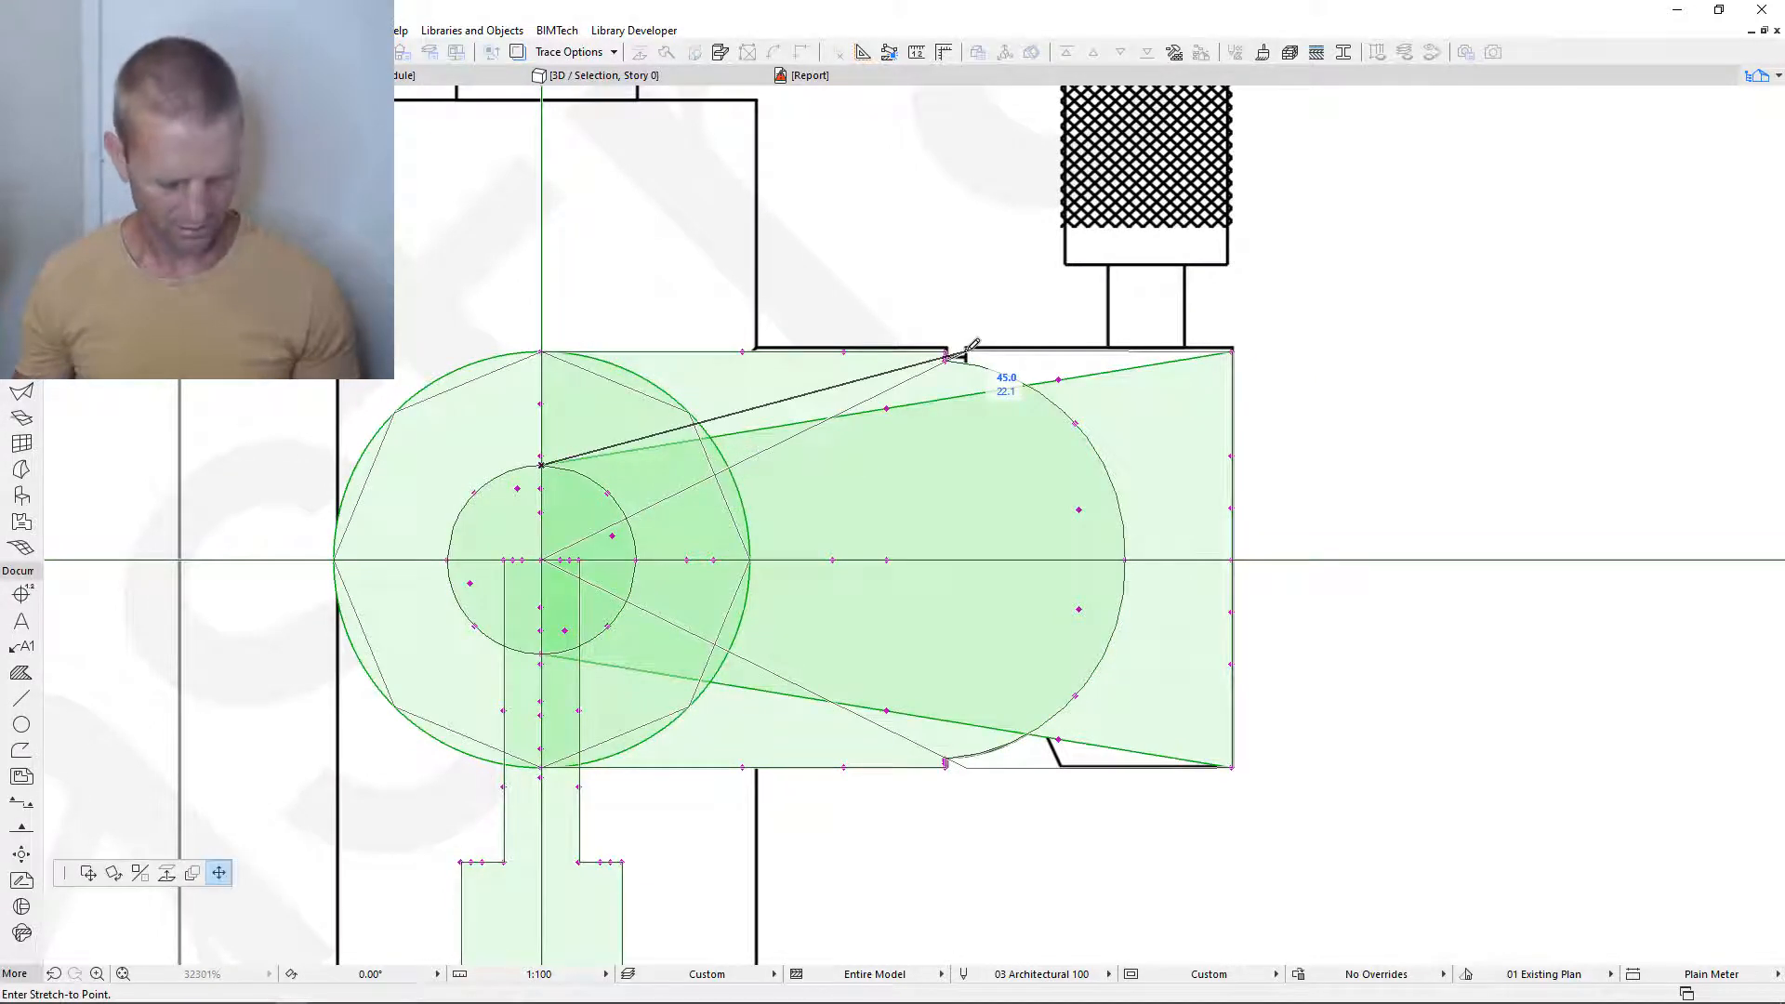
type("45")
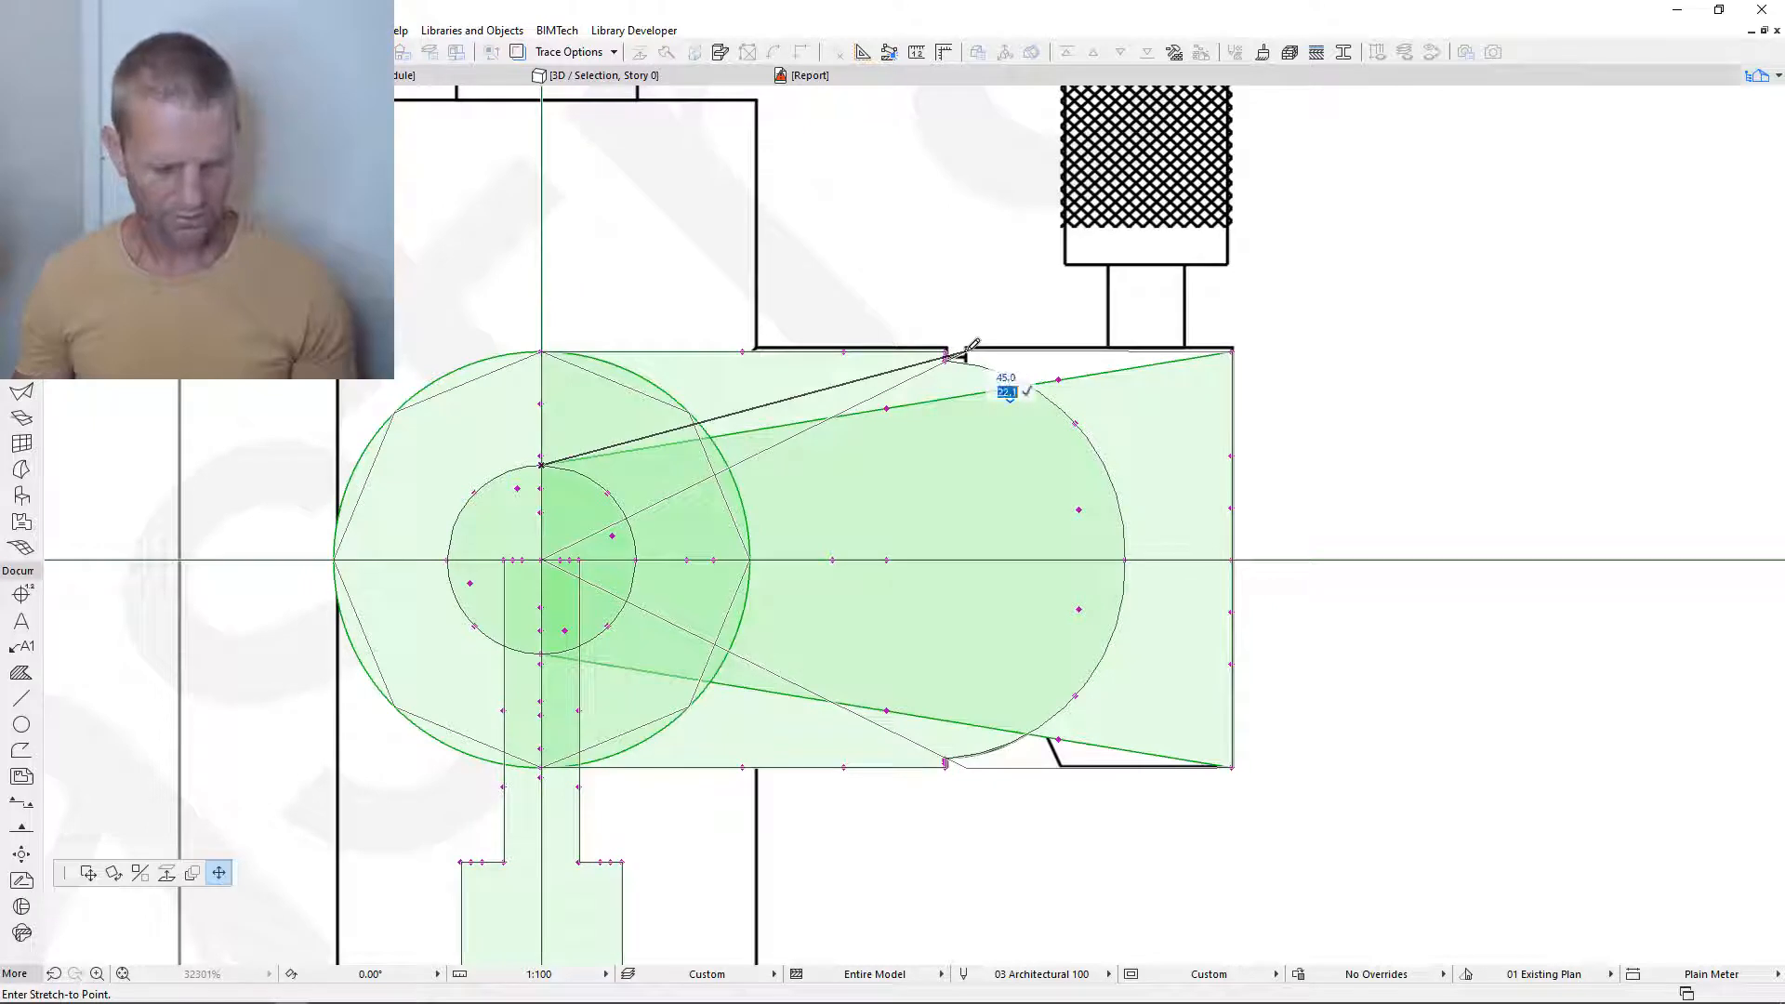
key("Return")
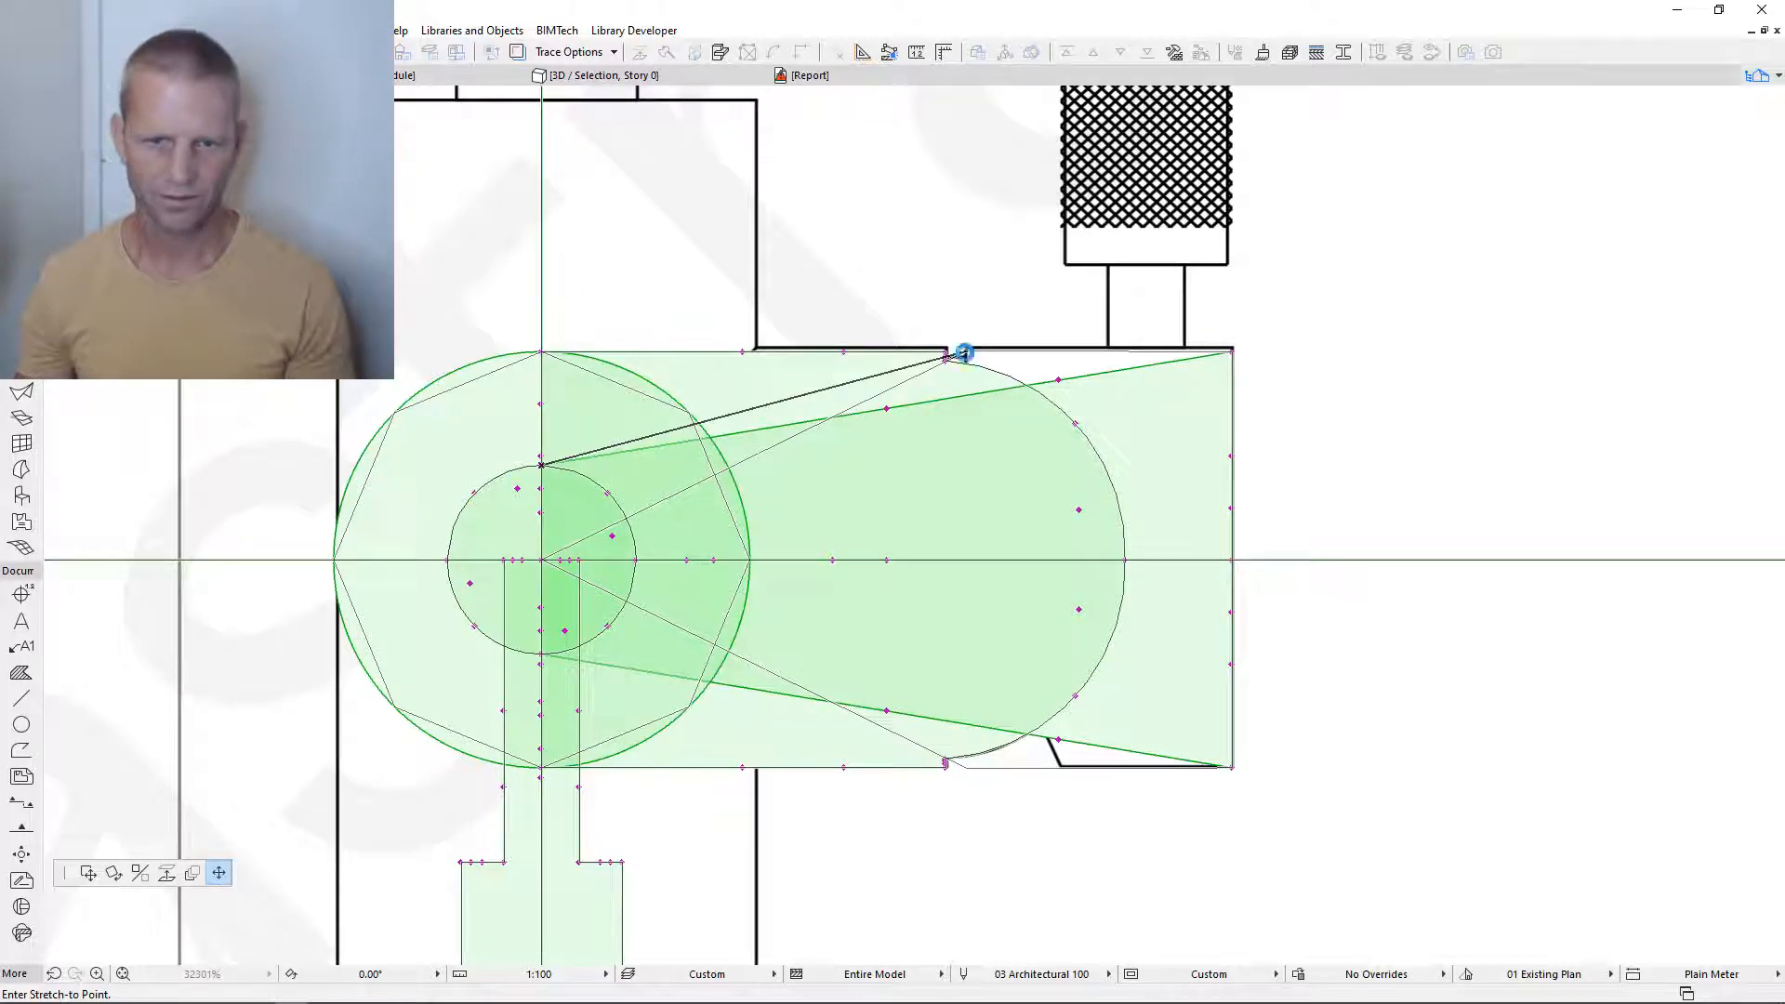
left_click(964, 354)
- Shift the overlapping lever and Tap 2 nodes off the origin, and align Tap 3's inner centre node with its inner corners
left_click(658, 560)
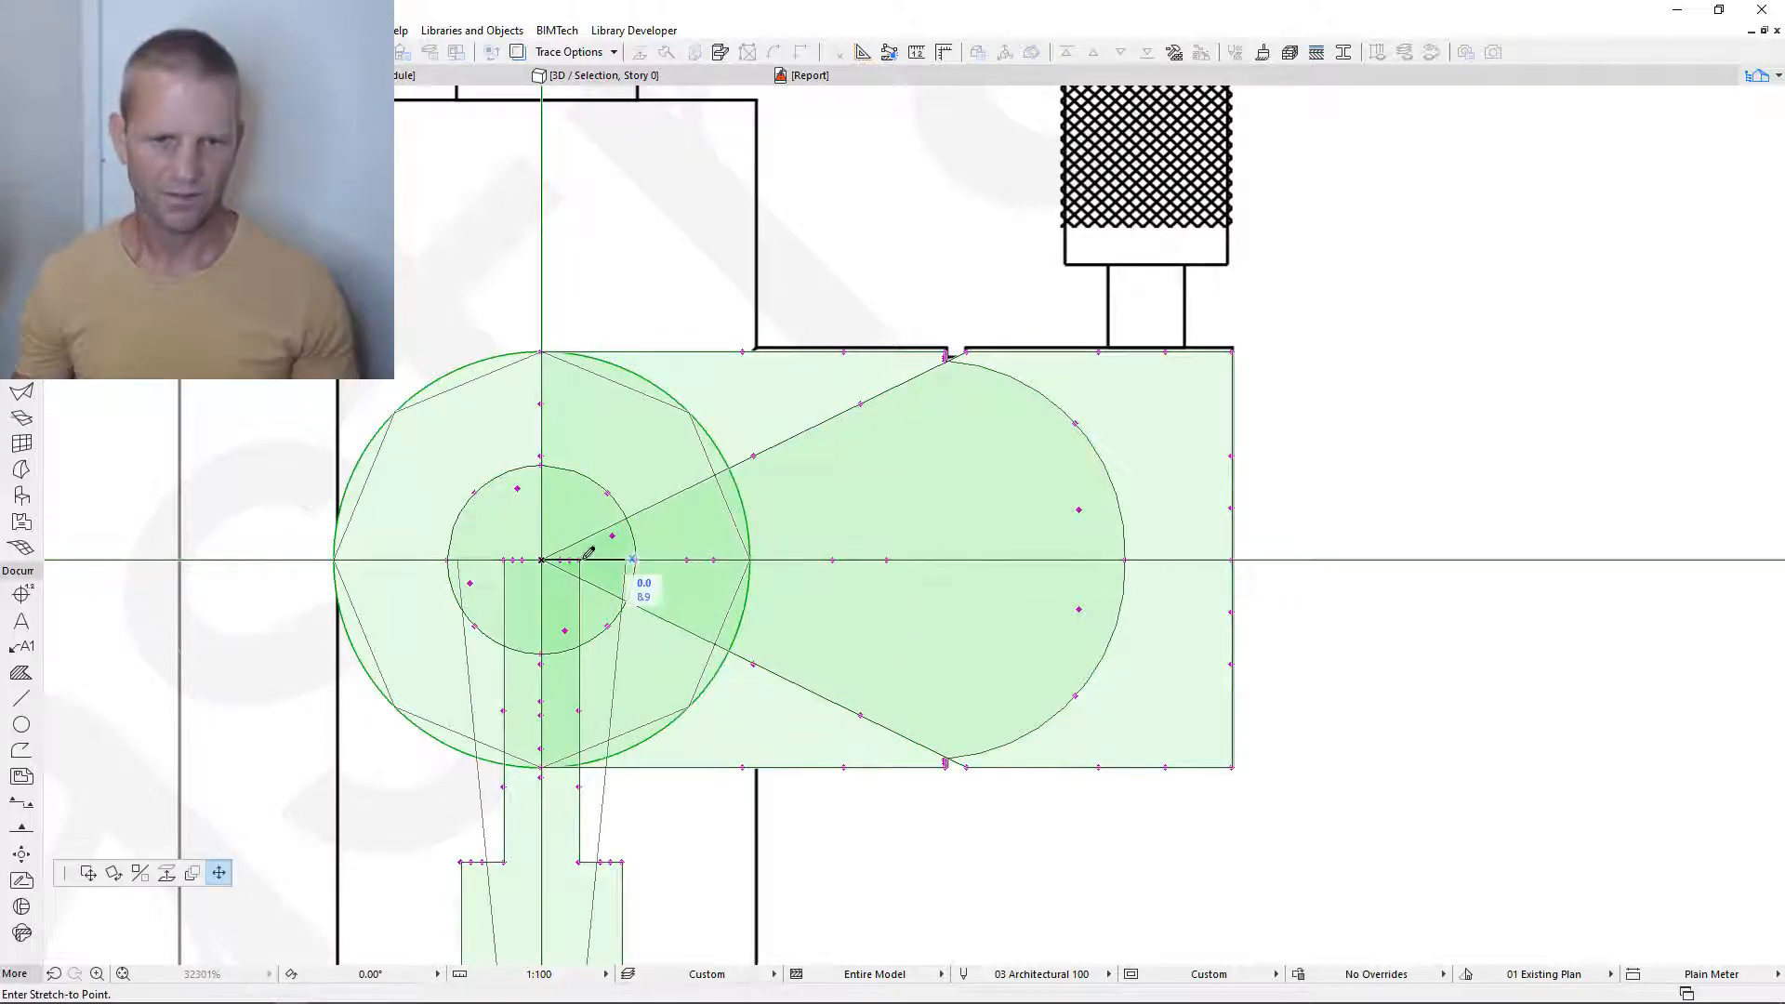
left_click(543, 561)
scroll(549, 562, "up", 5)
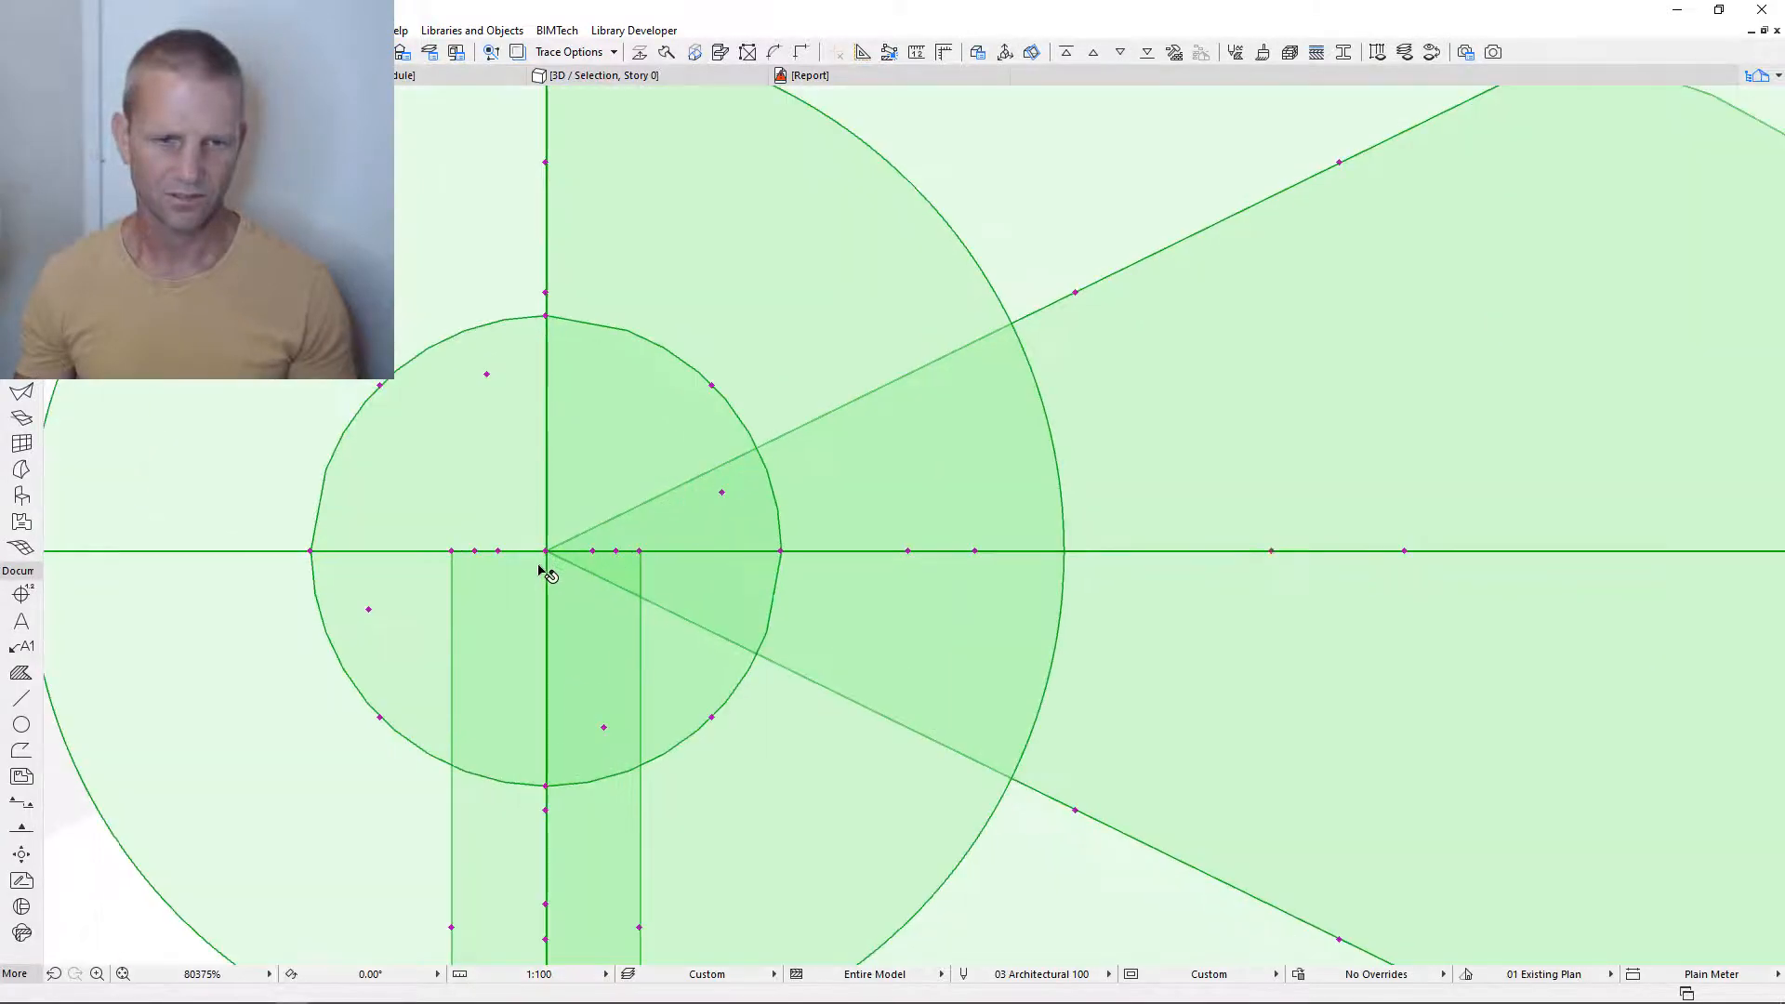
left_click(549, 562)
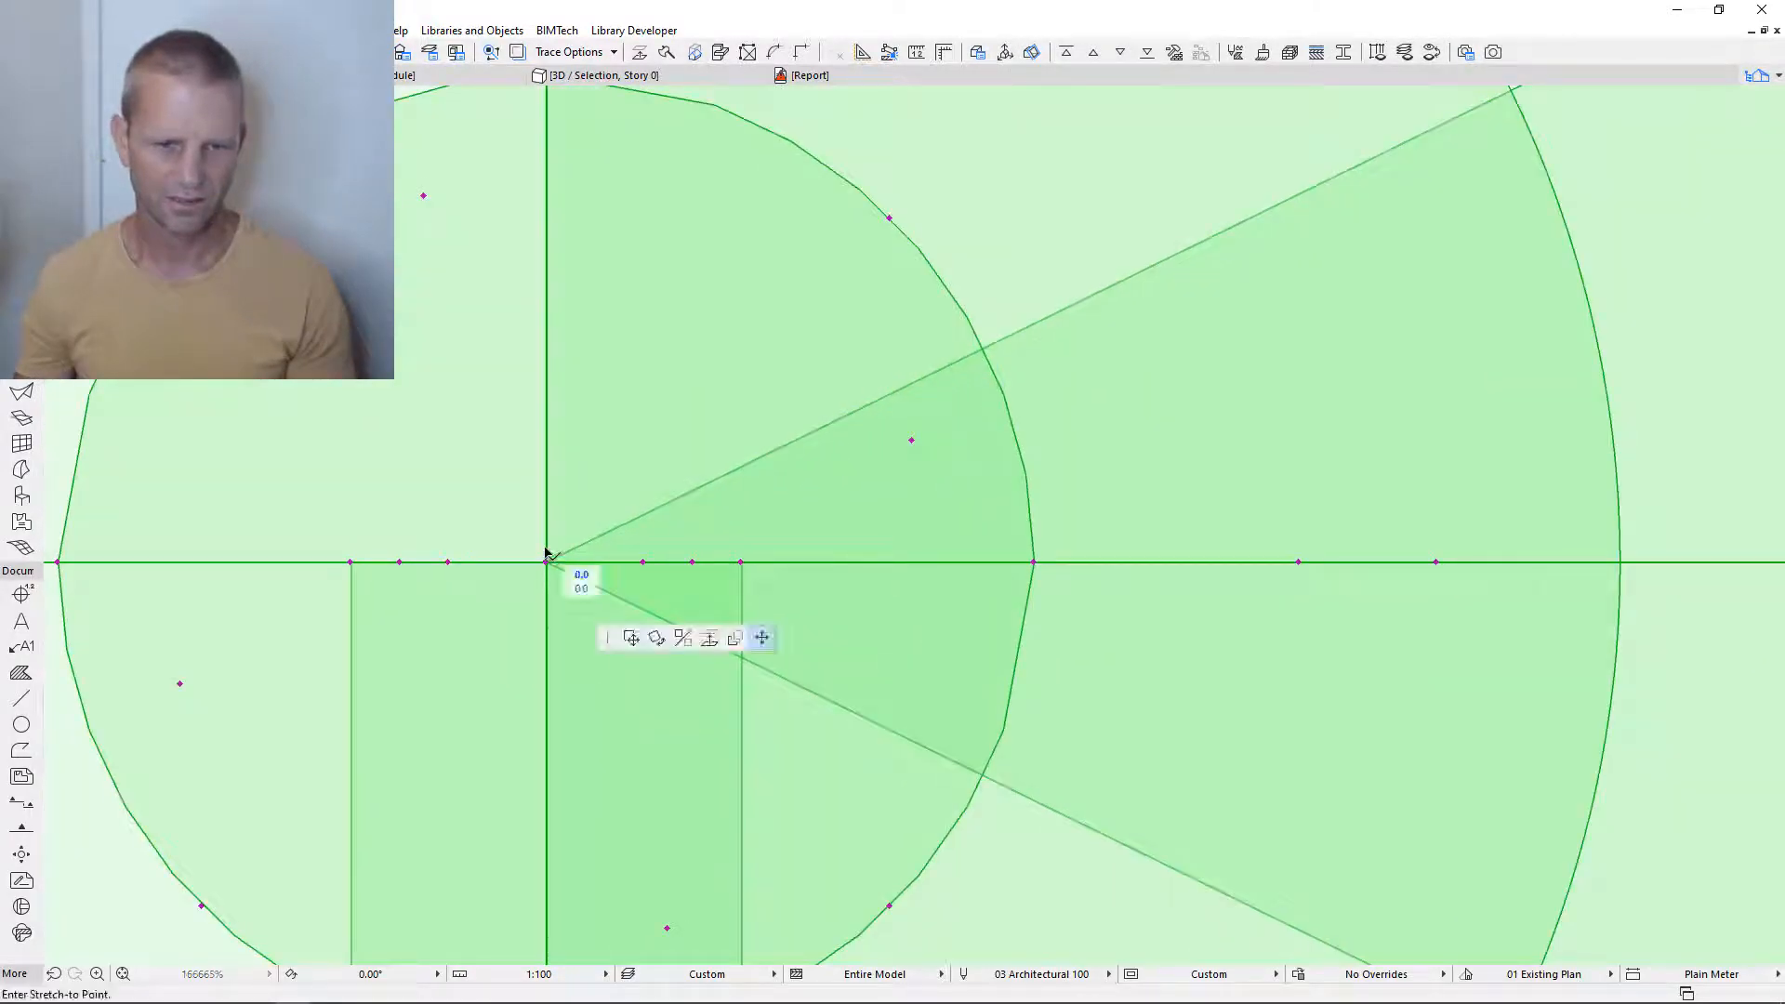
left_click(547, 552)
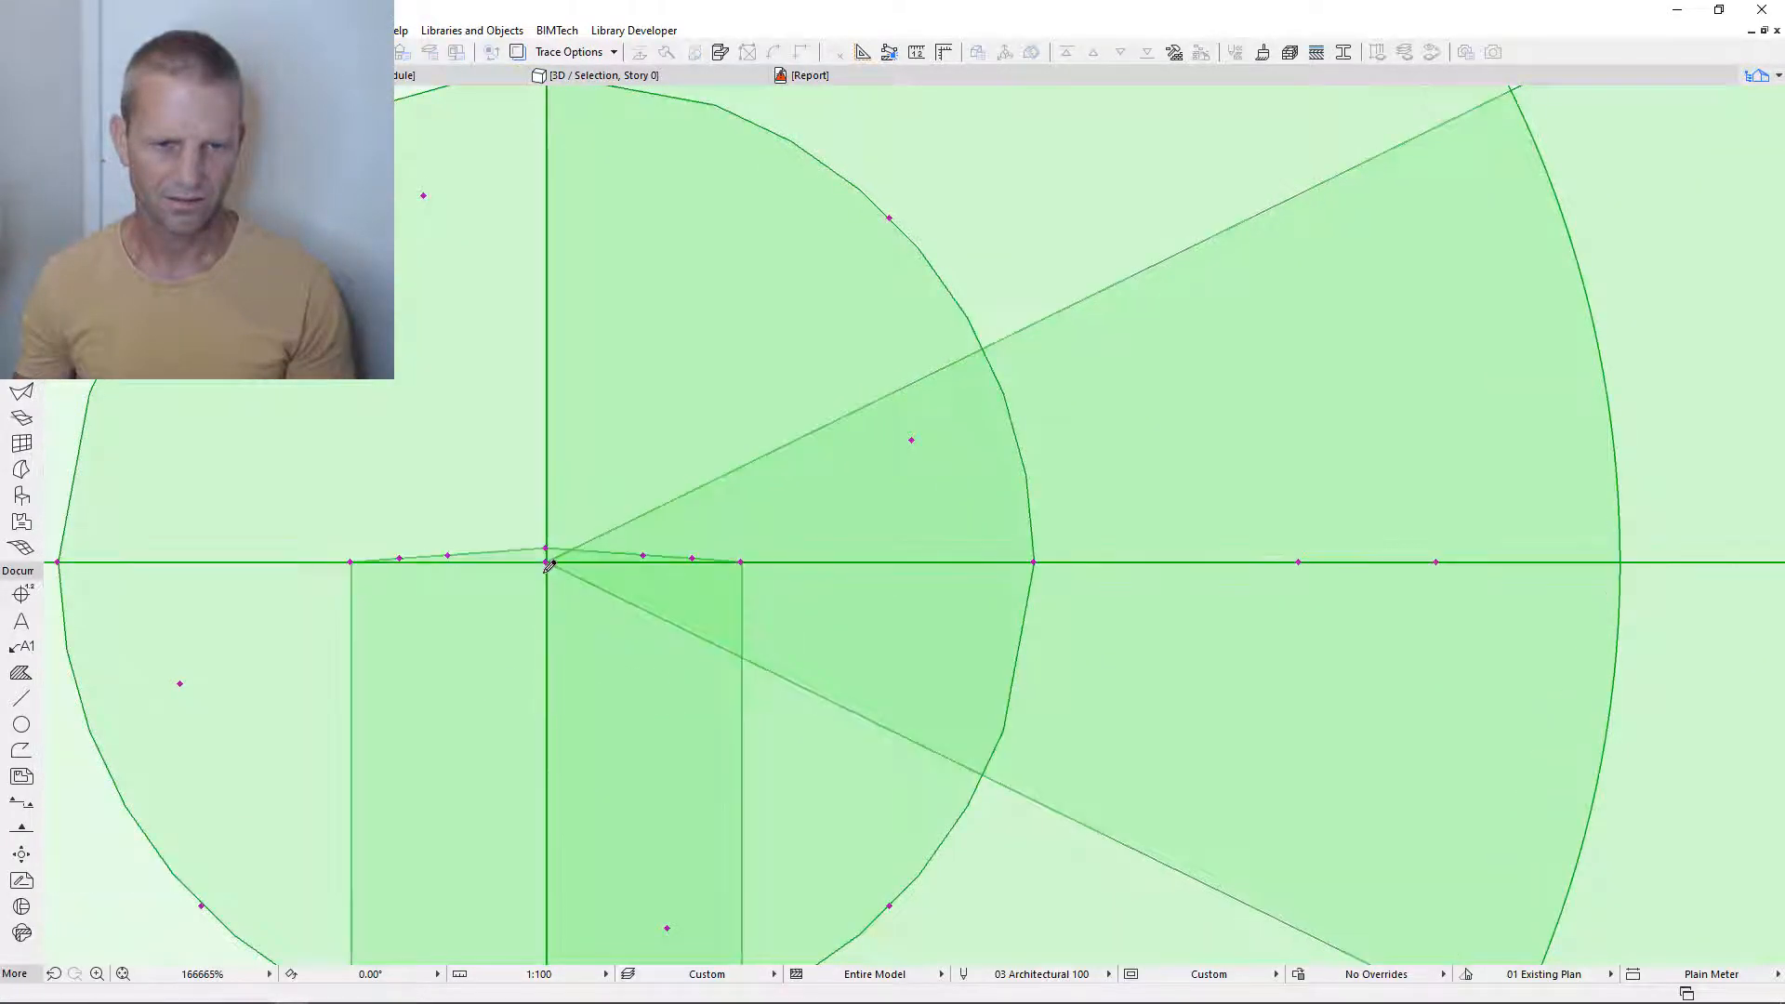
left_click(547, 563)
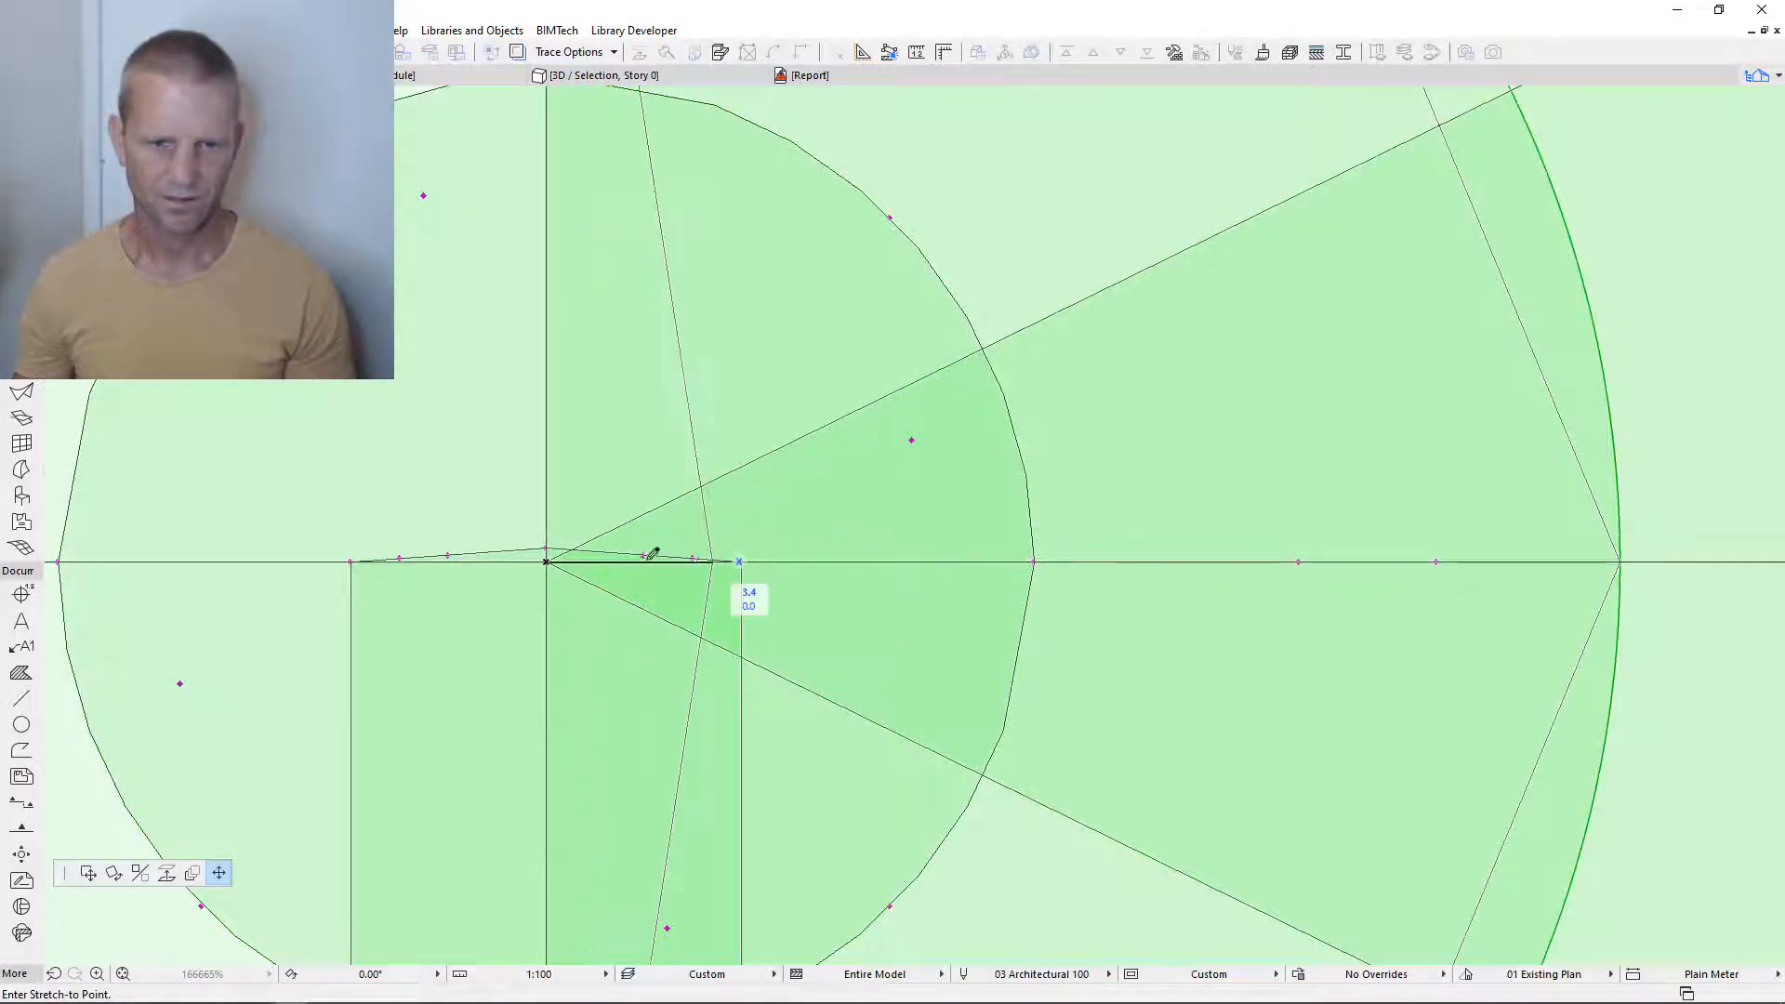
left_click(586, 557)
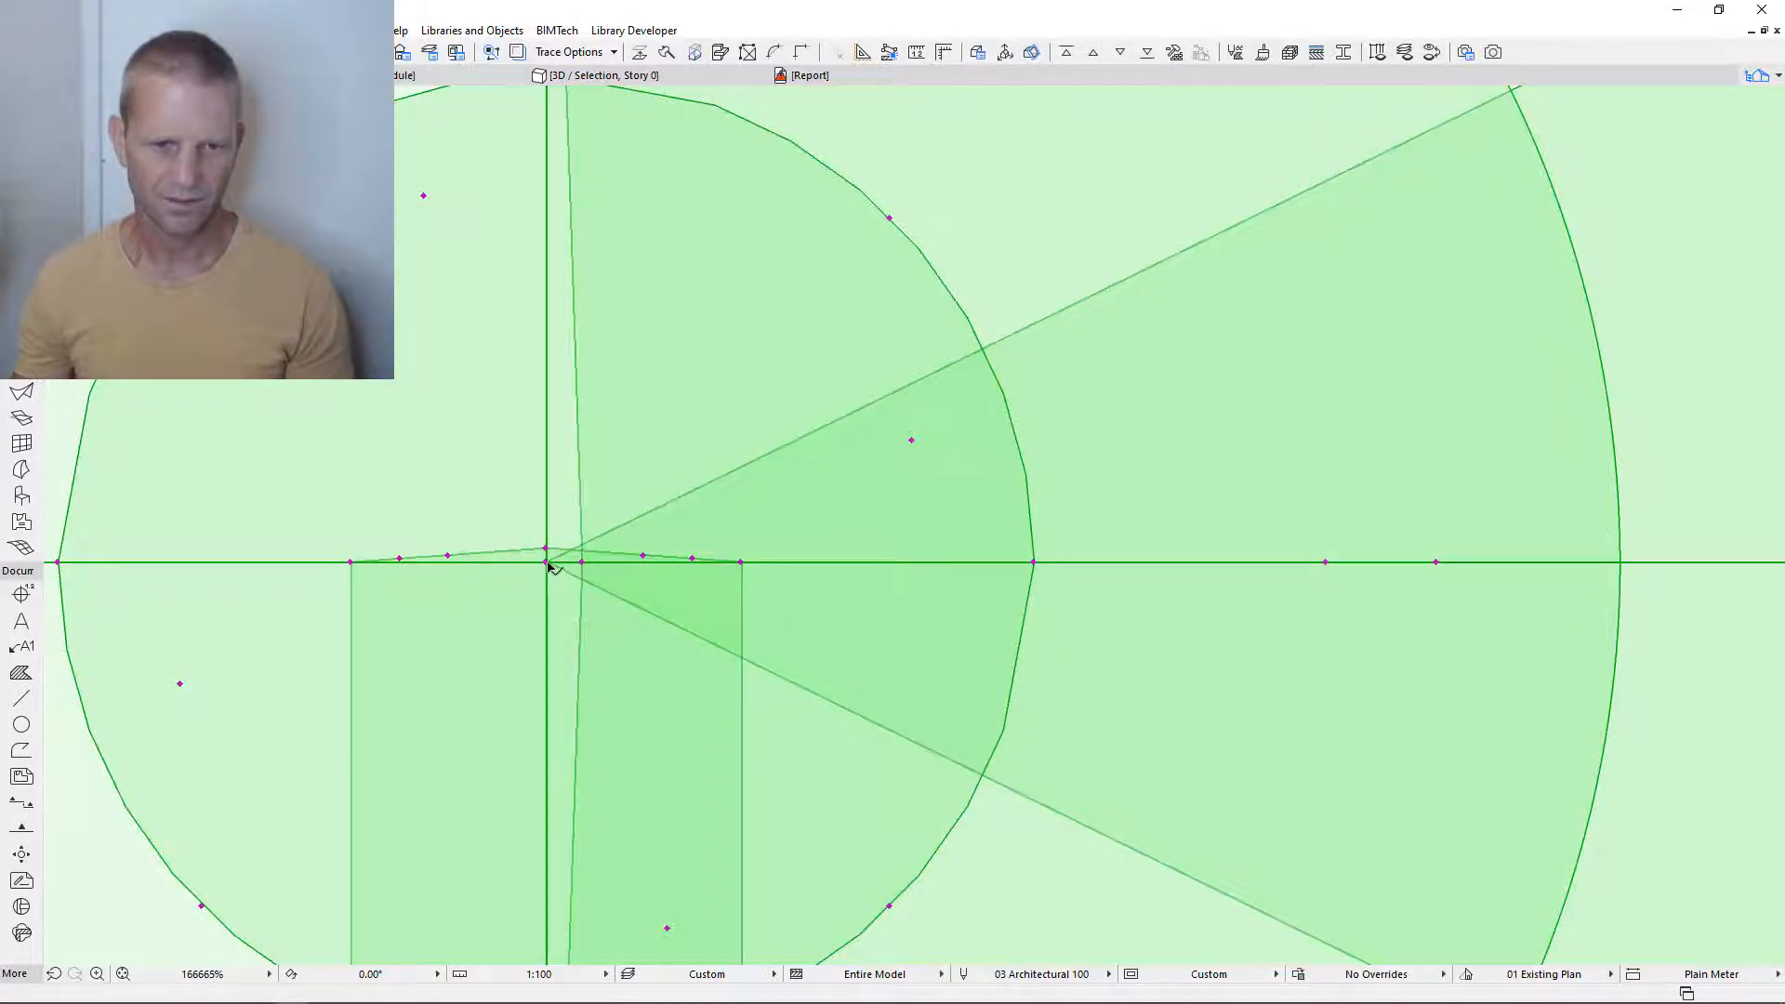
left_click(582, 564)
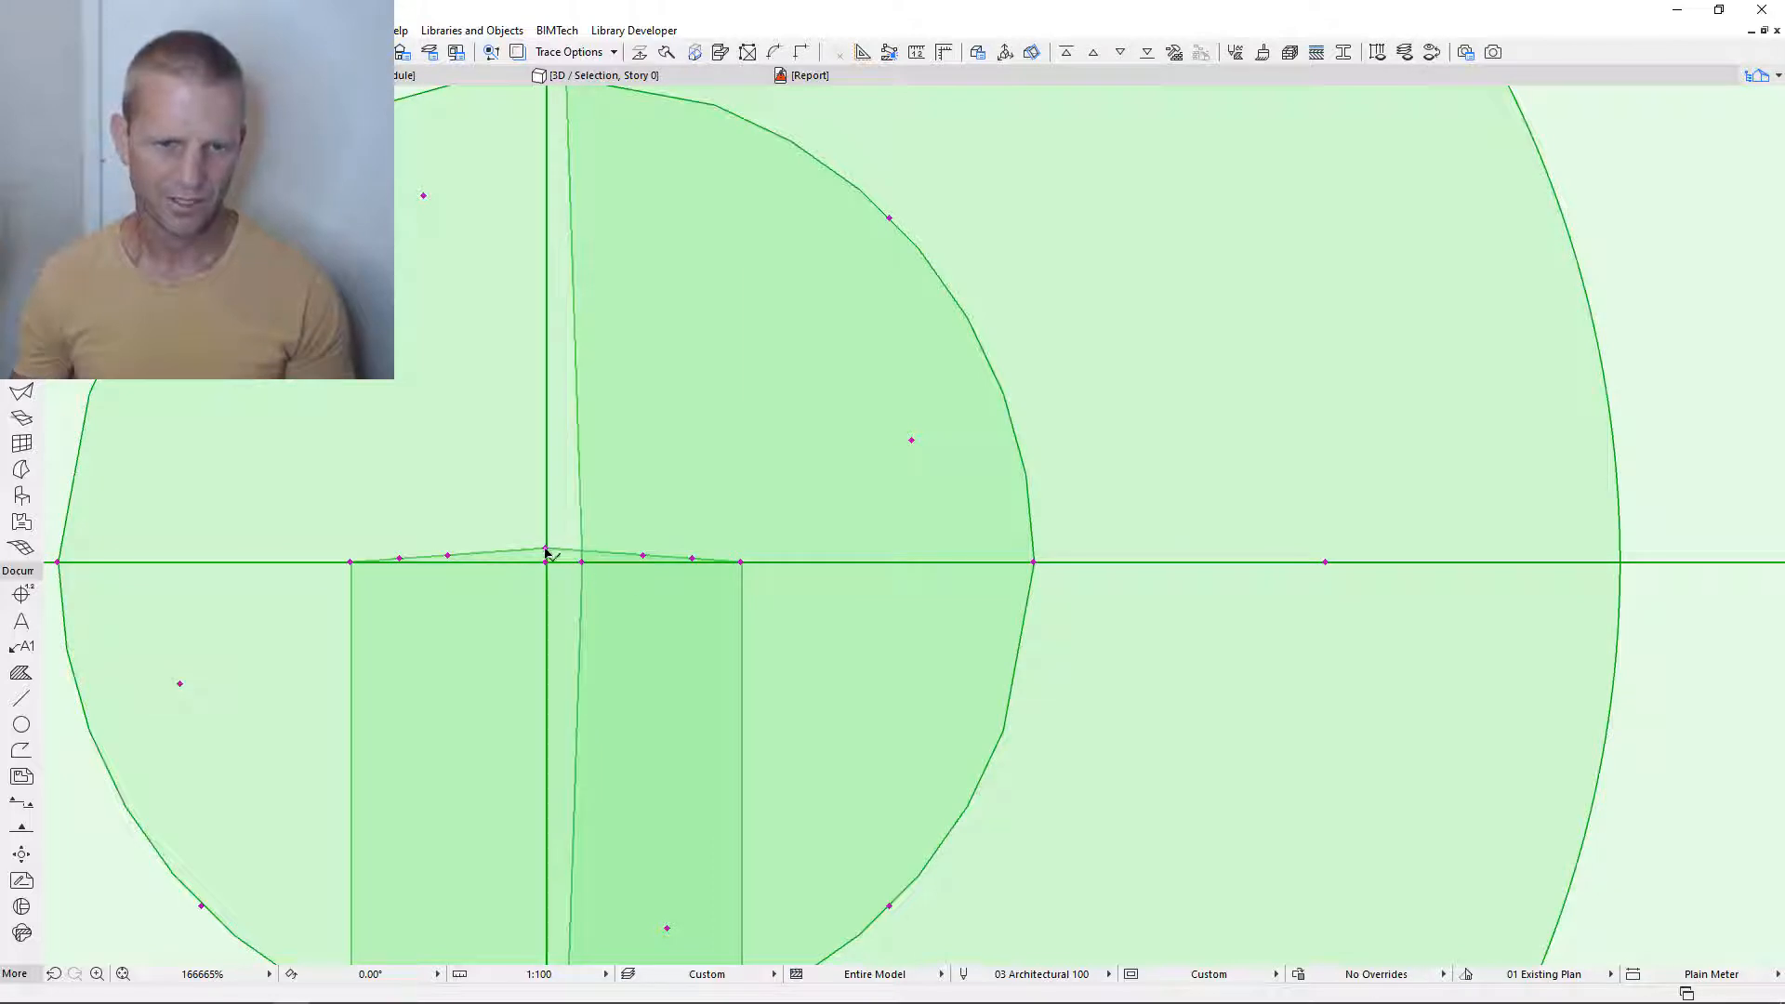
- Return the displaced lever end node and Tap 2's inner centre node to the origin
left_click(546, 550)
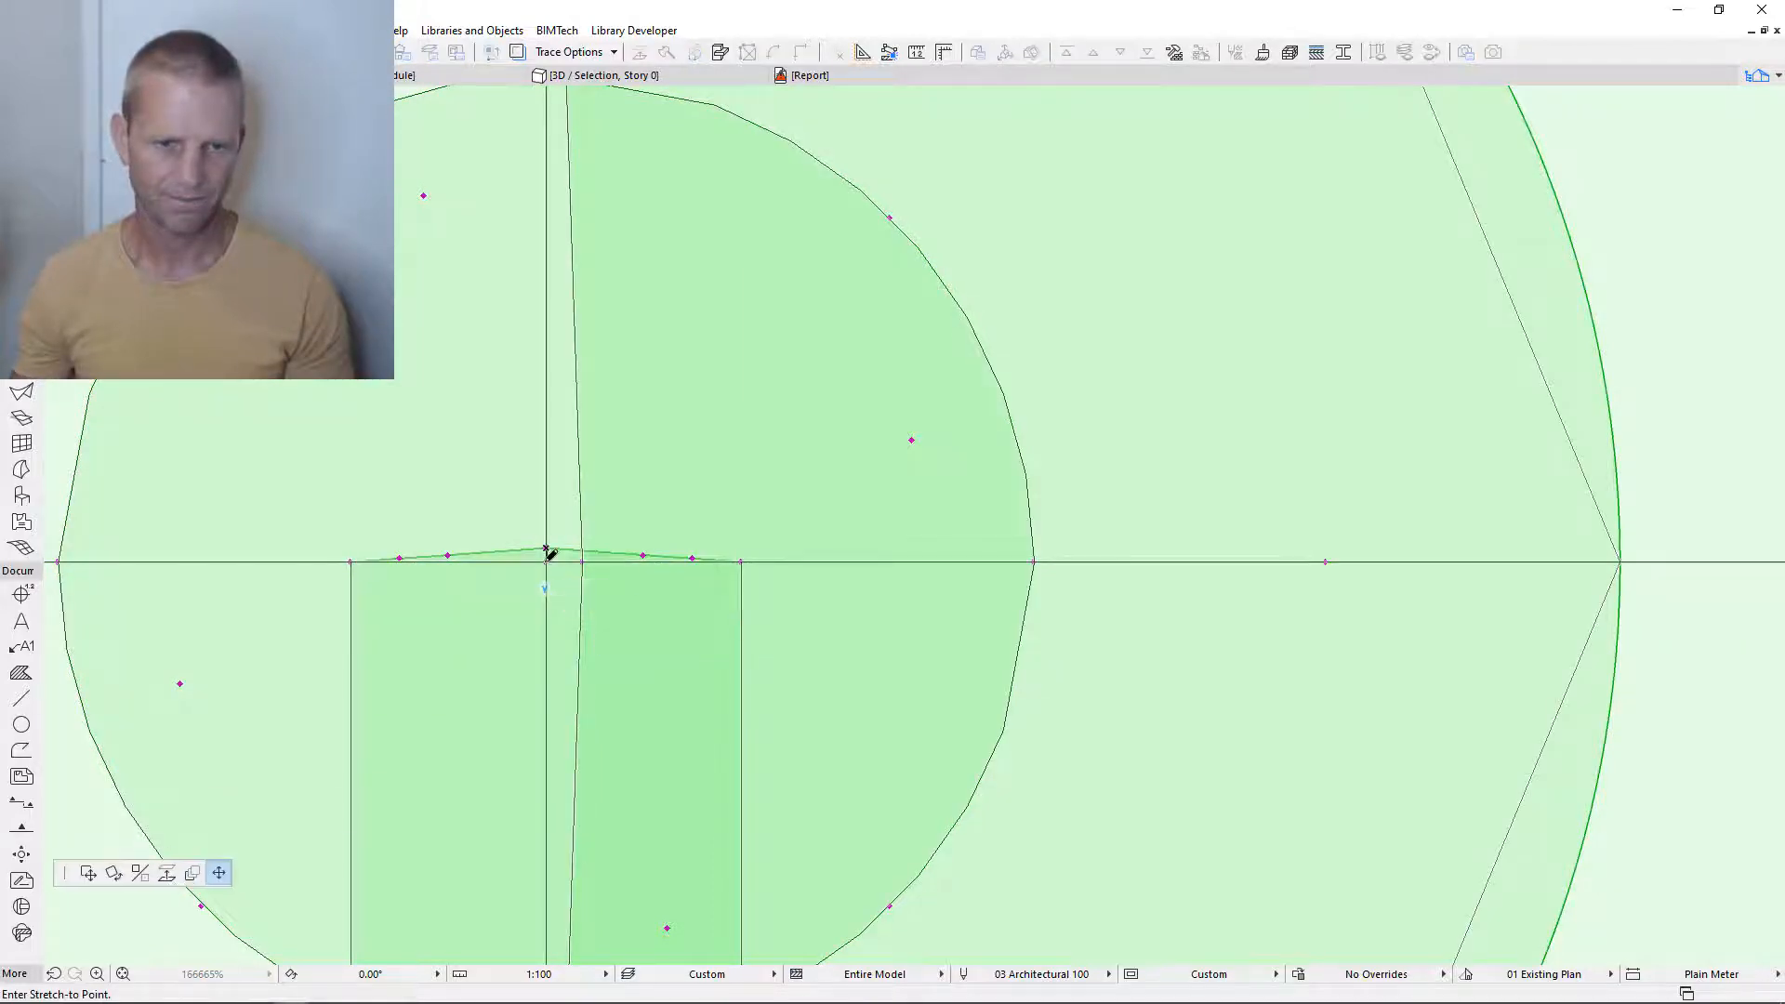
left_click(545, 561)
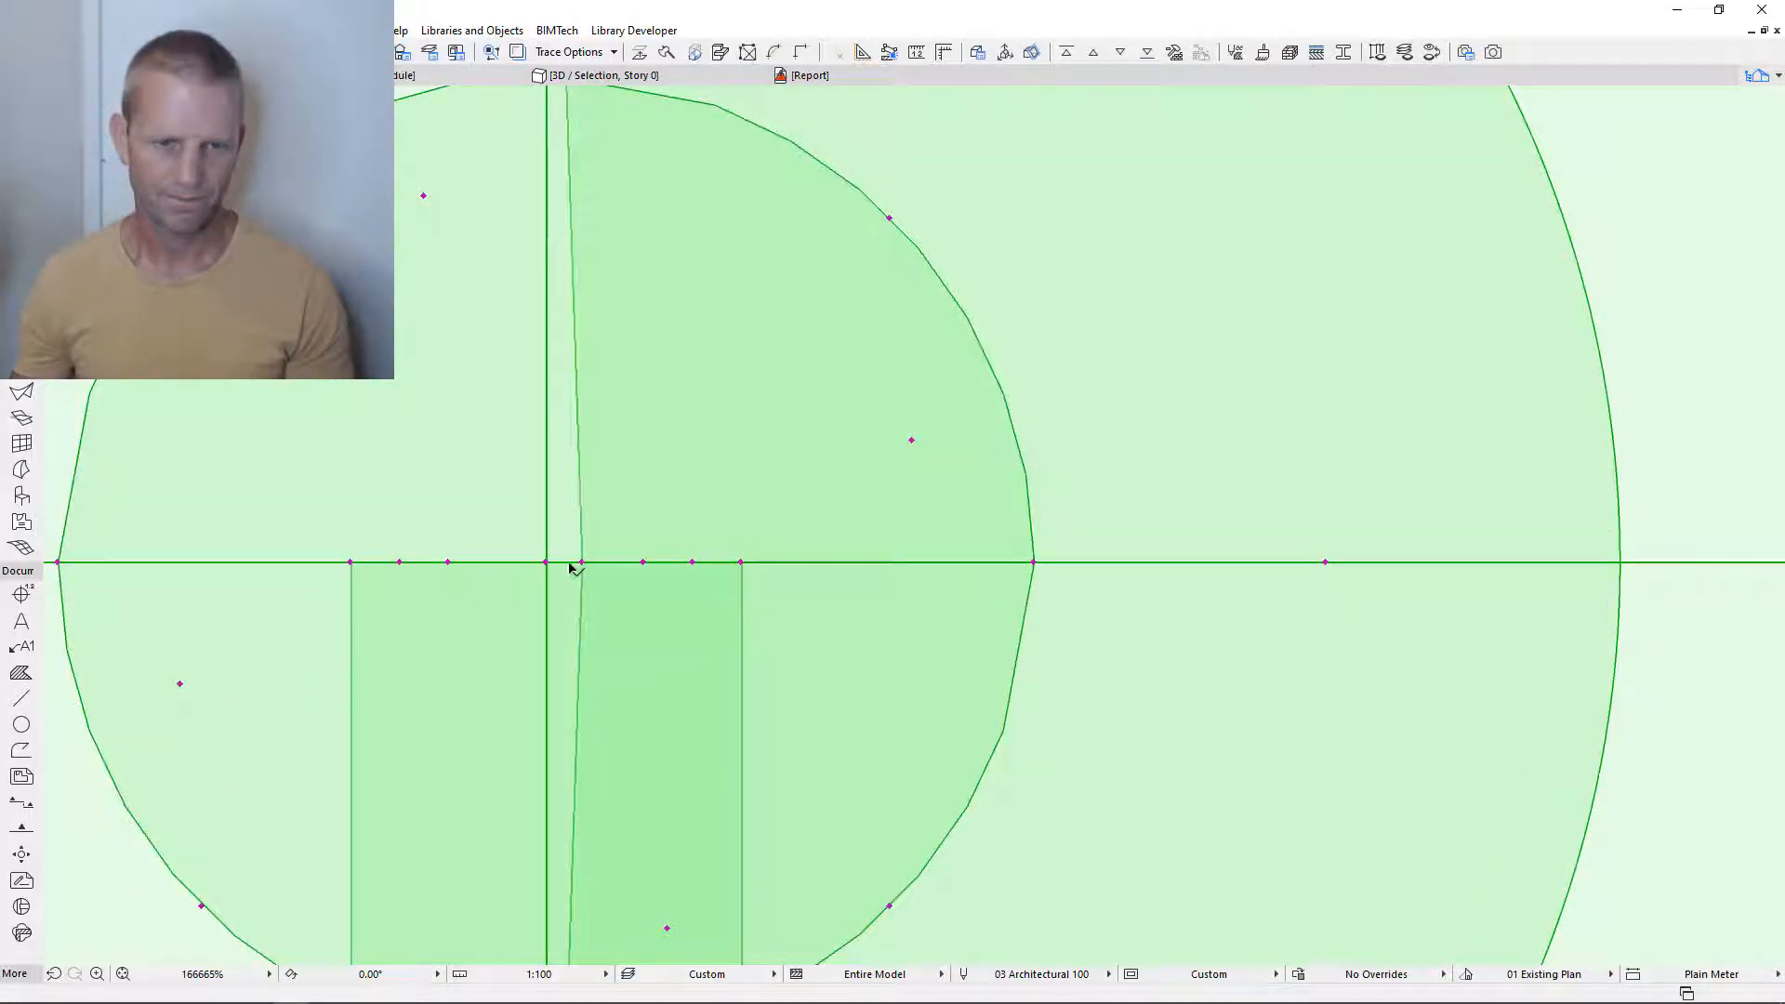
left_click(570, 565)
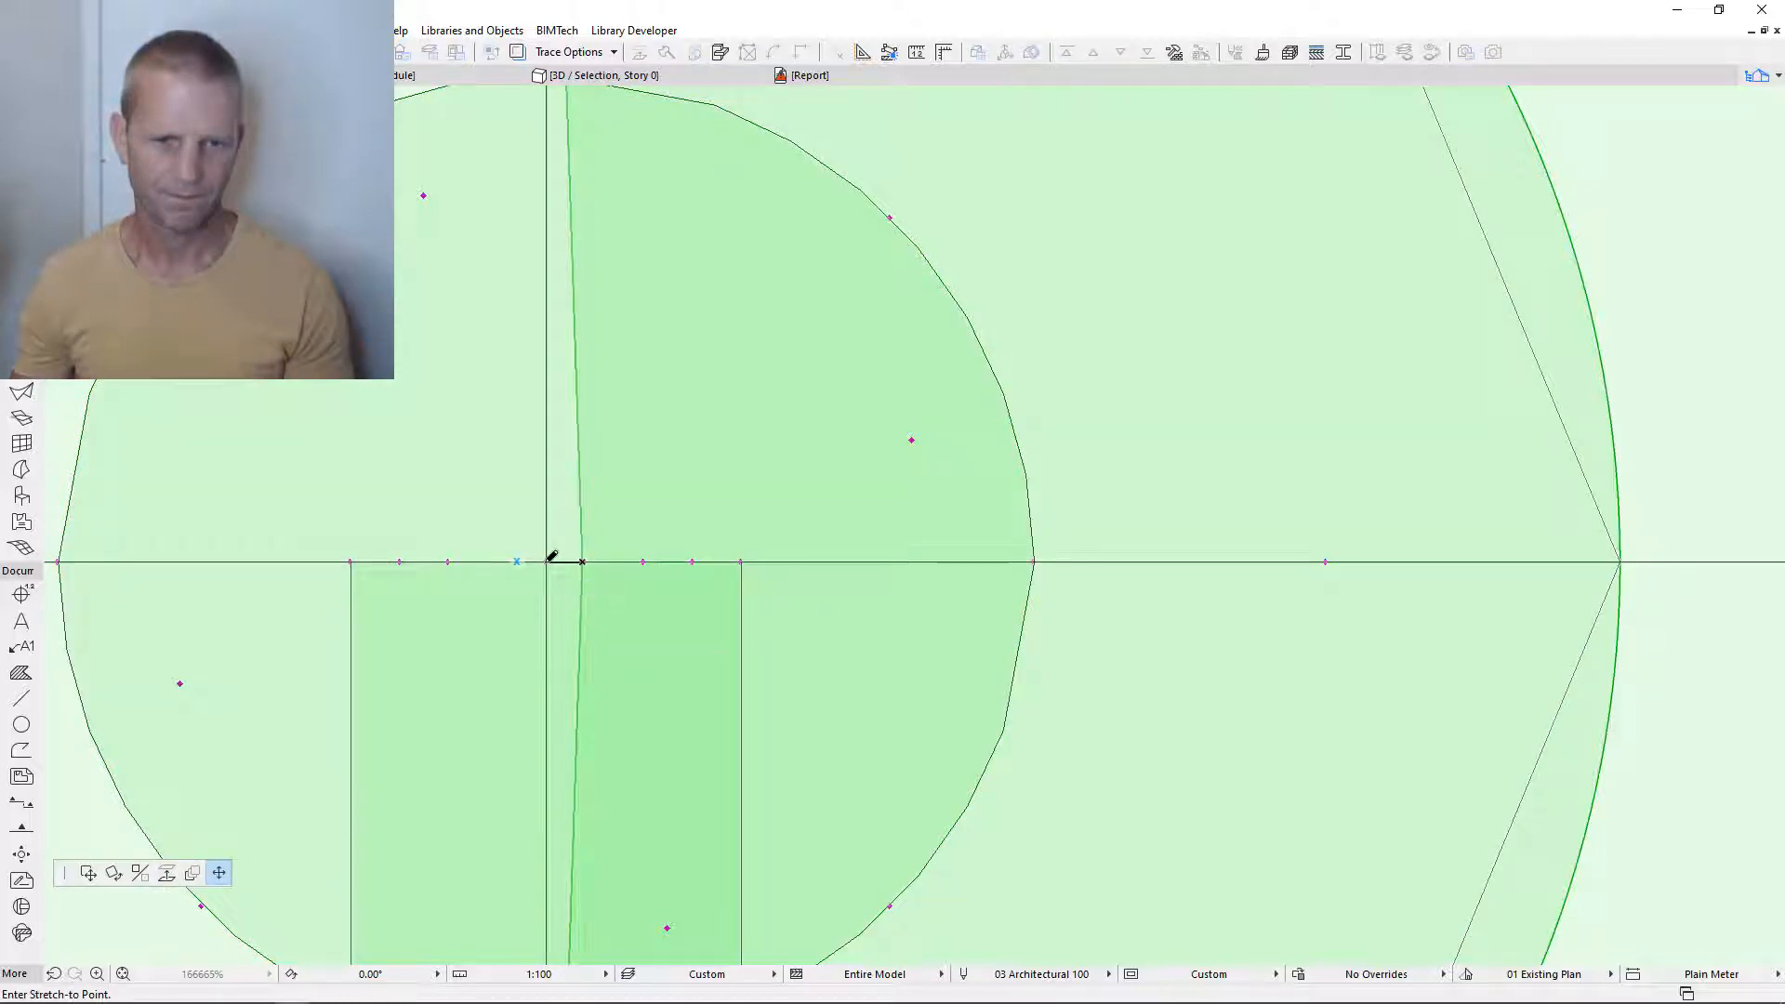
left_click(548, 561)
scroll(589, 590, "down", 3)
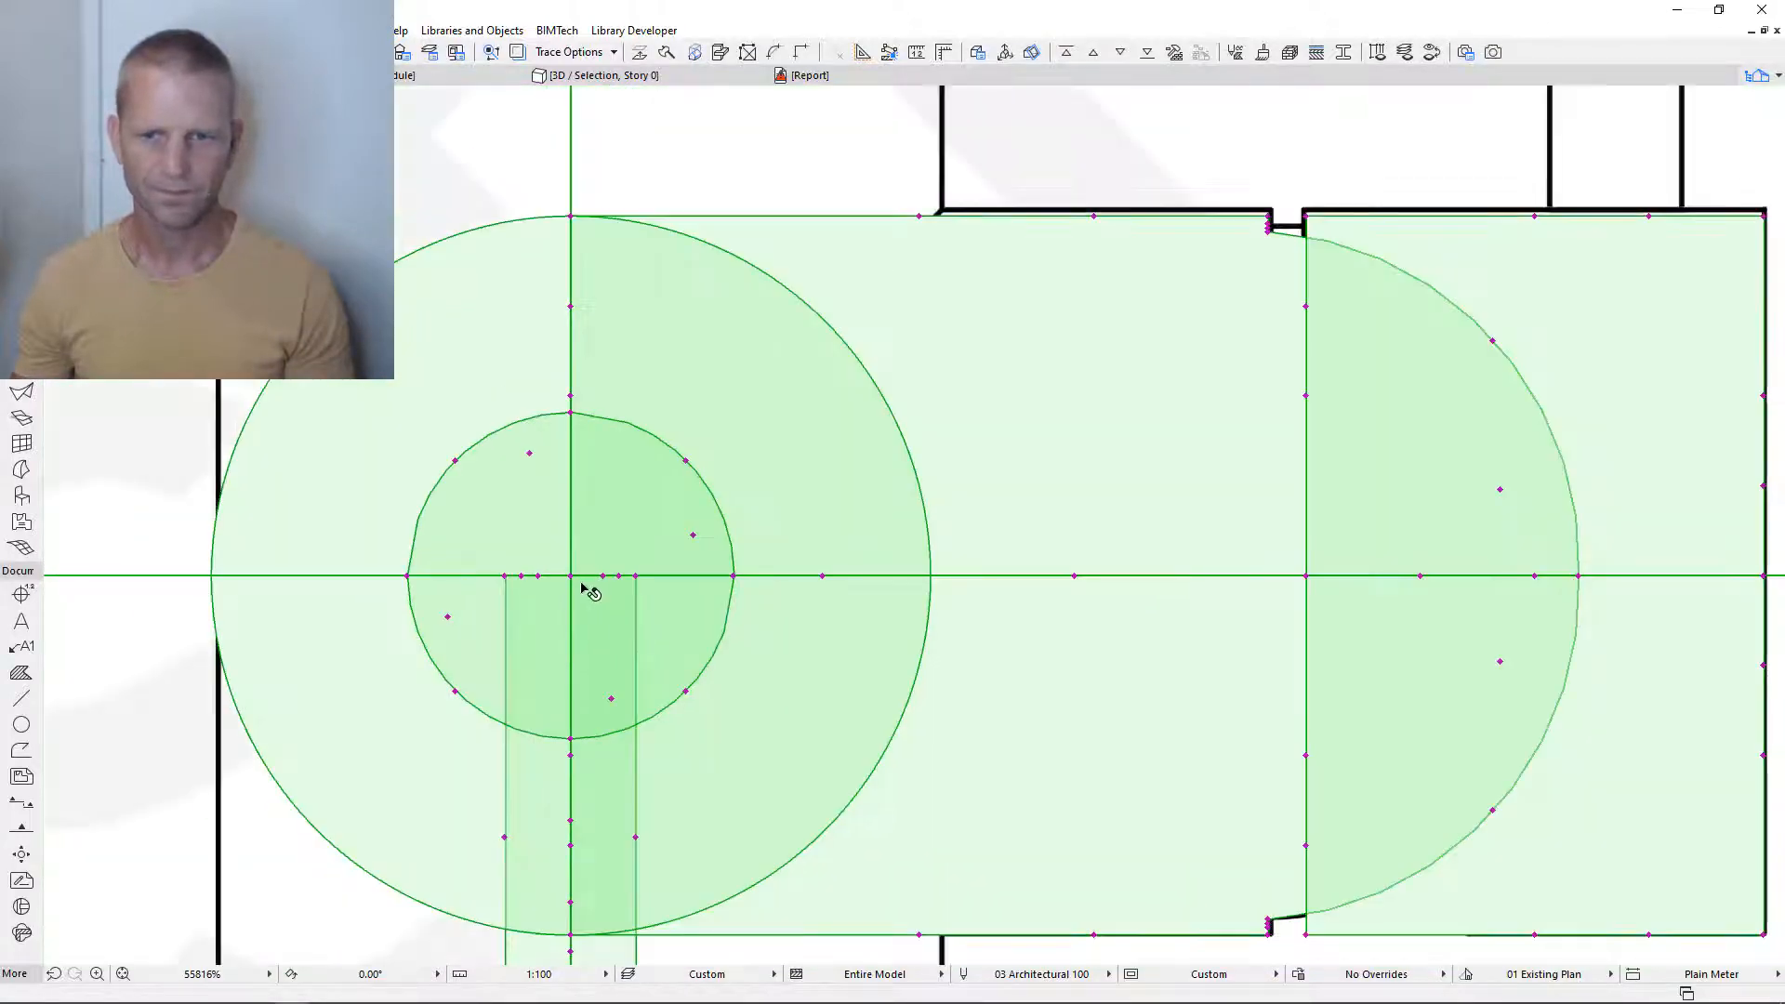
- Show the mixer in 3D and restore Tap 2's y rotation so its cylinder projects sideways from the body
scroll(582, 586, "down", 2)
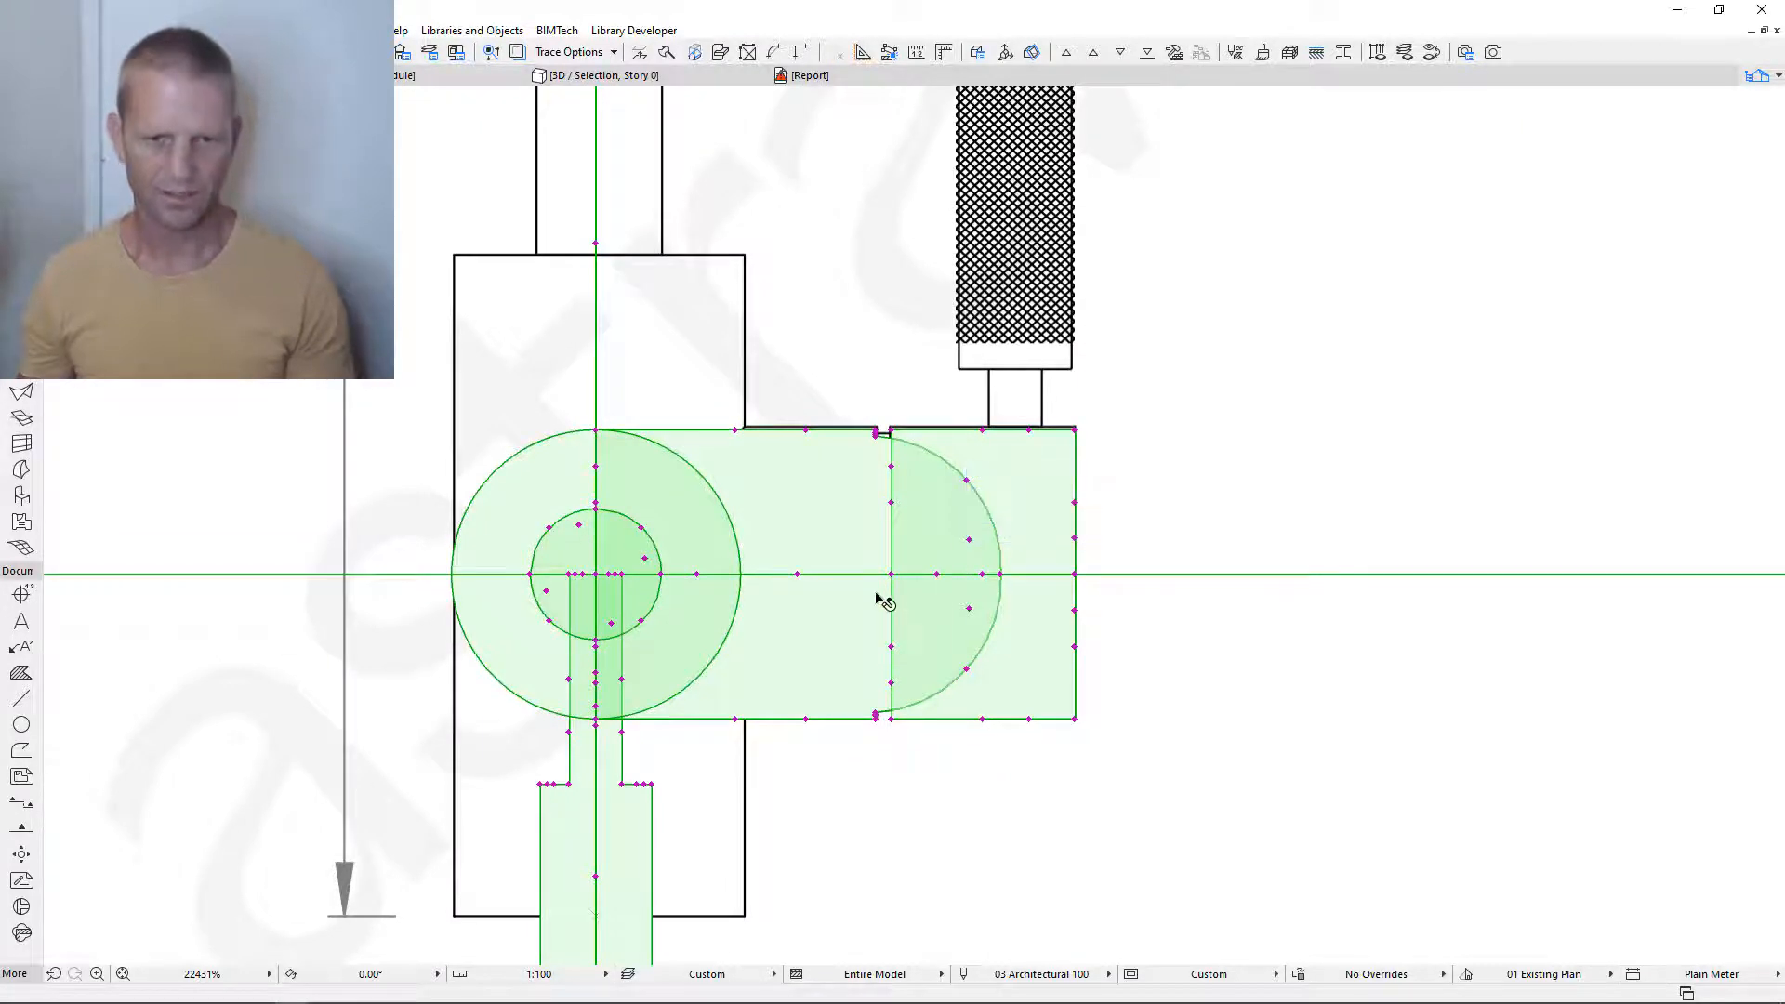
key("F5")
middle_click_drag(951, 635, 589, 765, "shift")
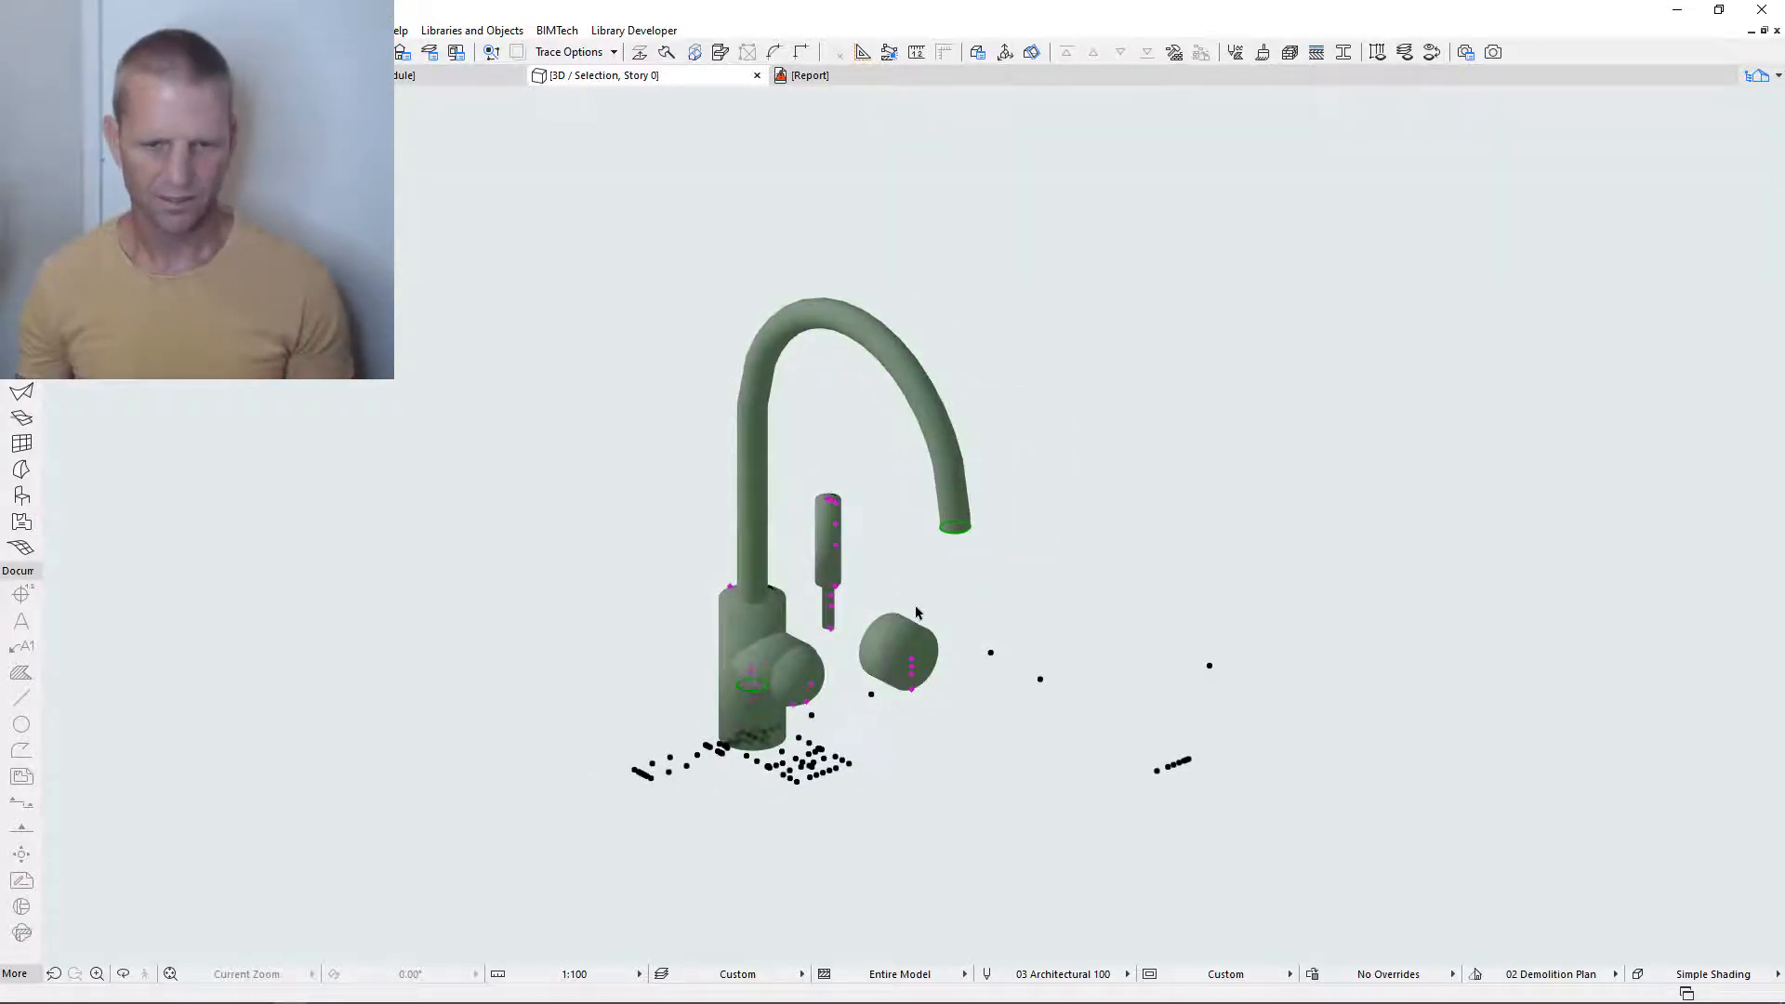
key("ctrl+t")
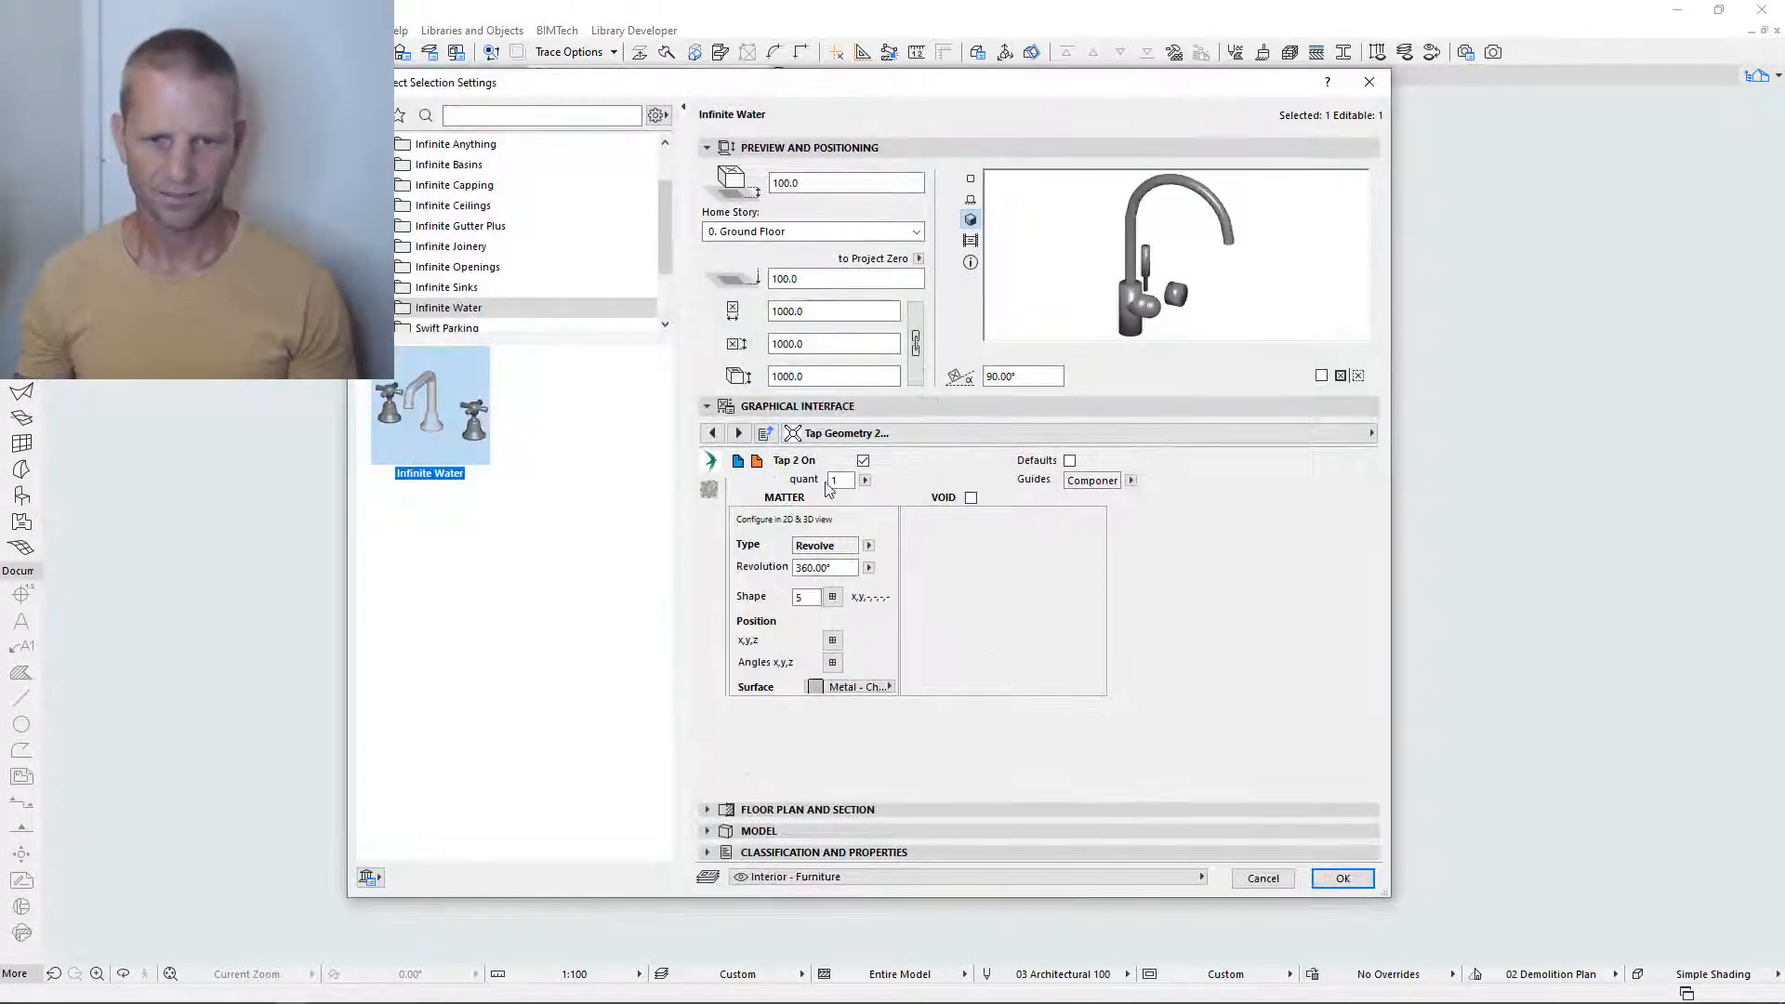
left_click(833, 662)
left_click(1057, 530)
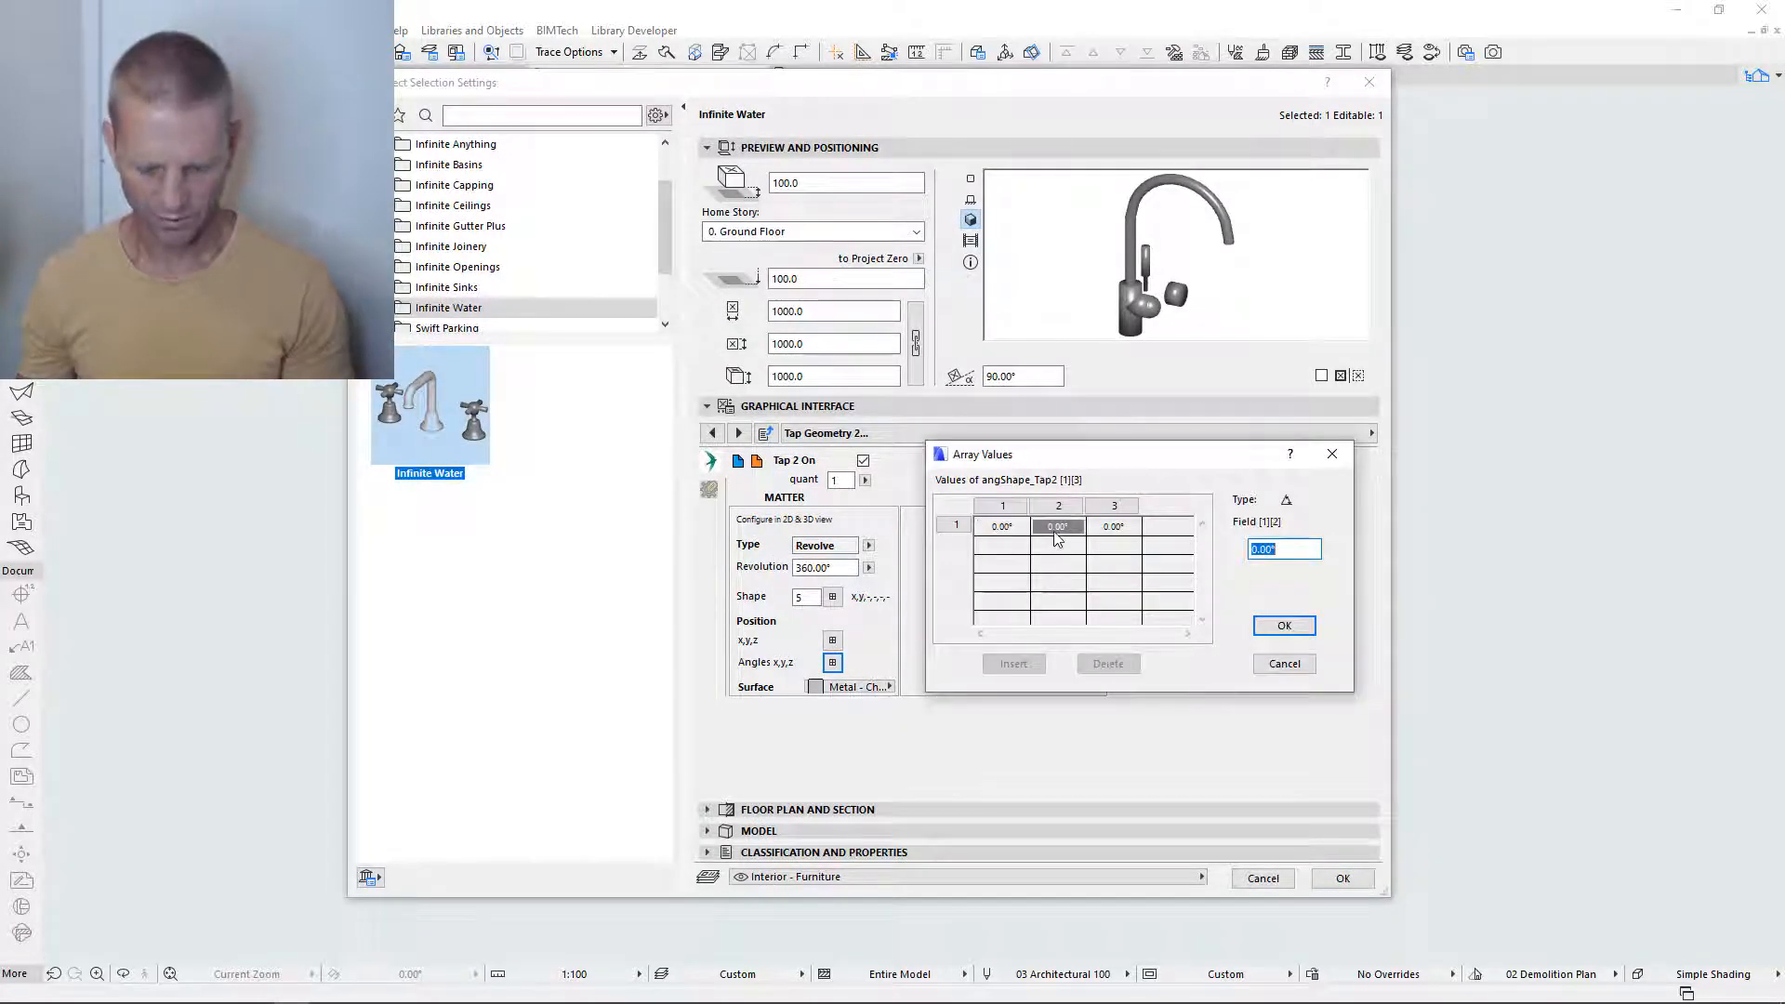
left_click(1284, 624)
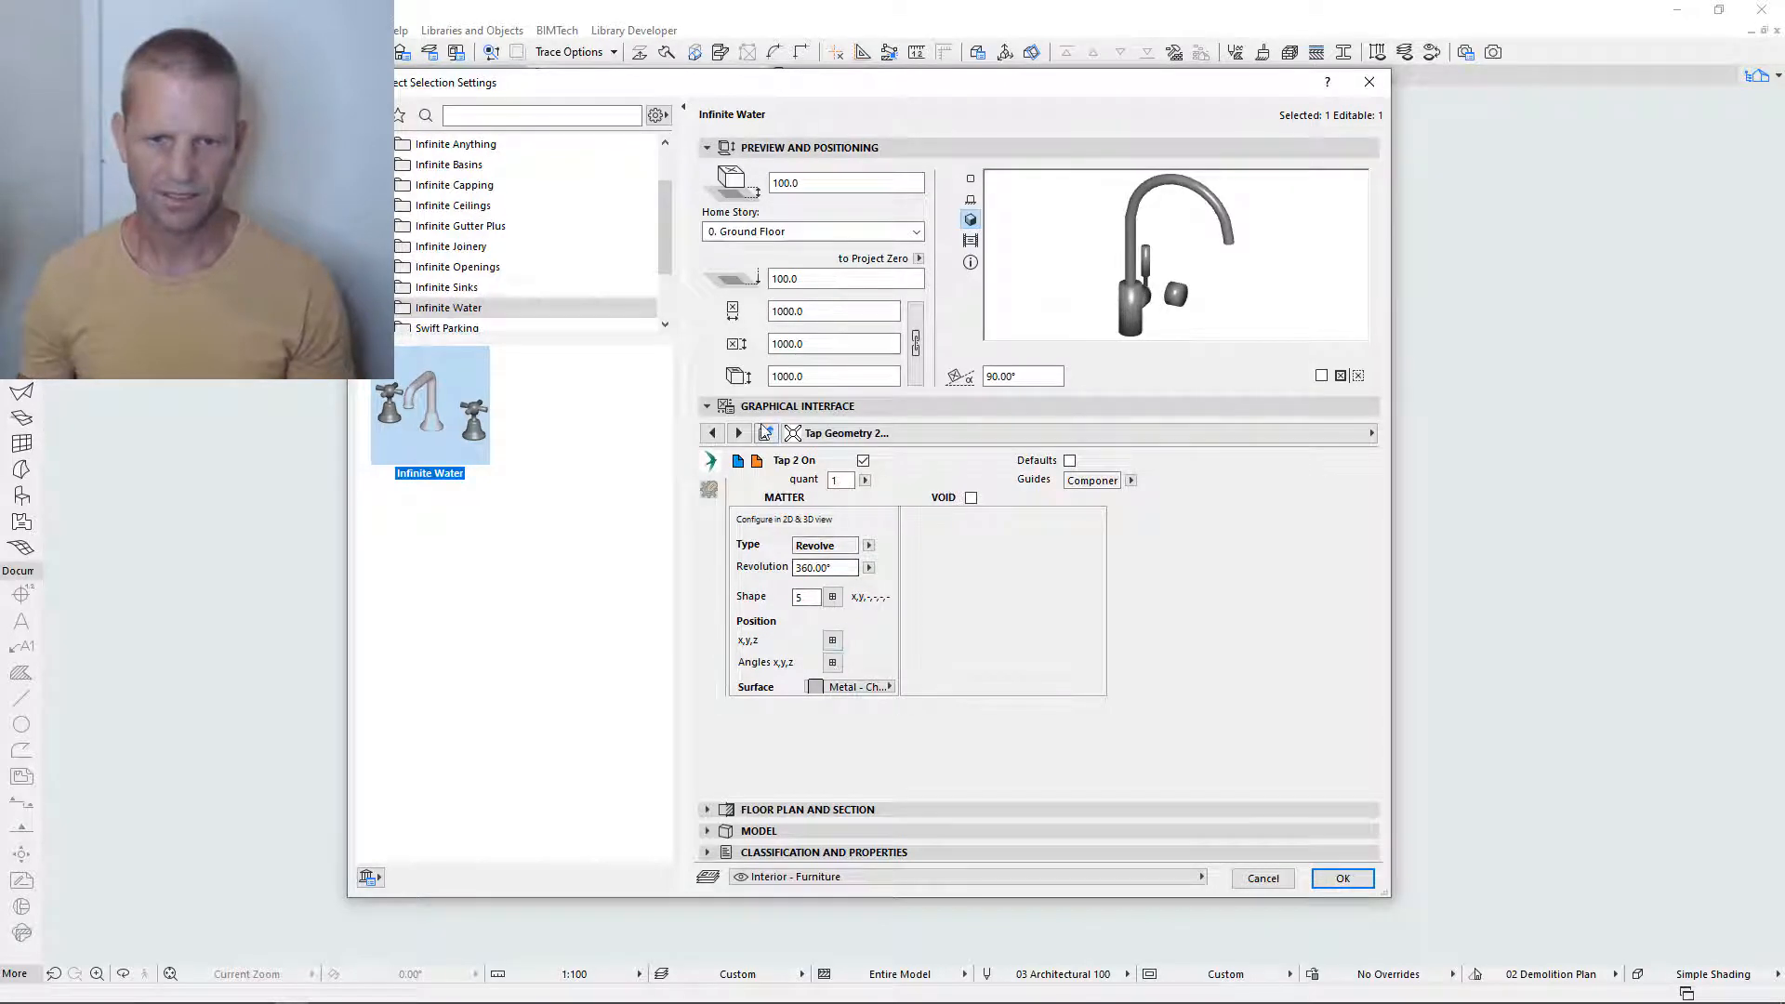
- Restore Tap 3's y rotation so the knob turns in line with Tap 2's cylinder
left_click(739, 433)
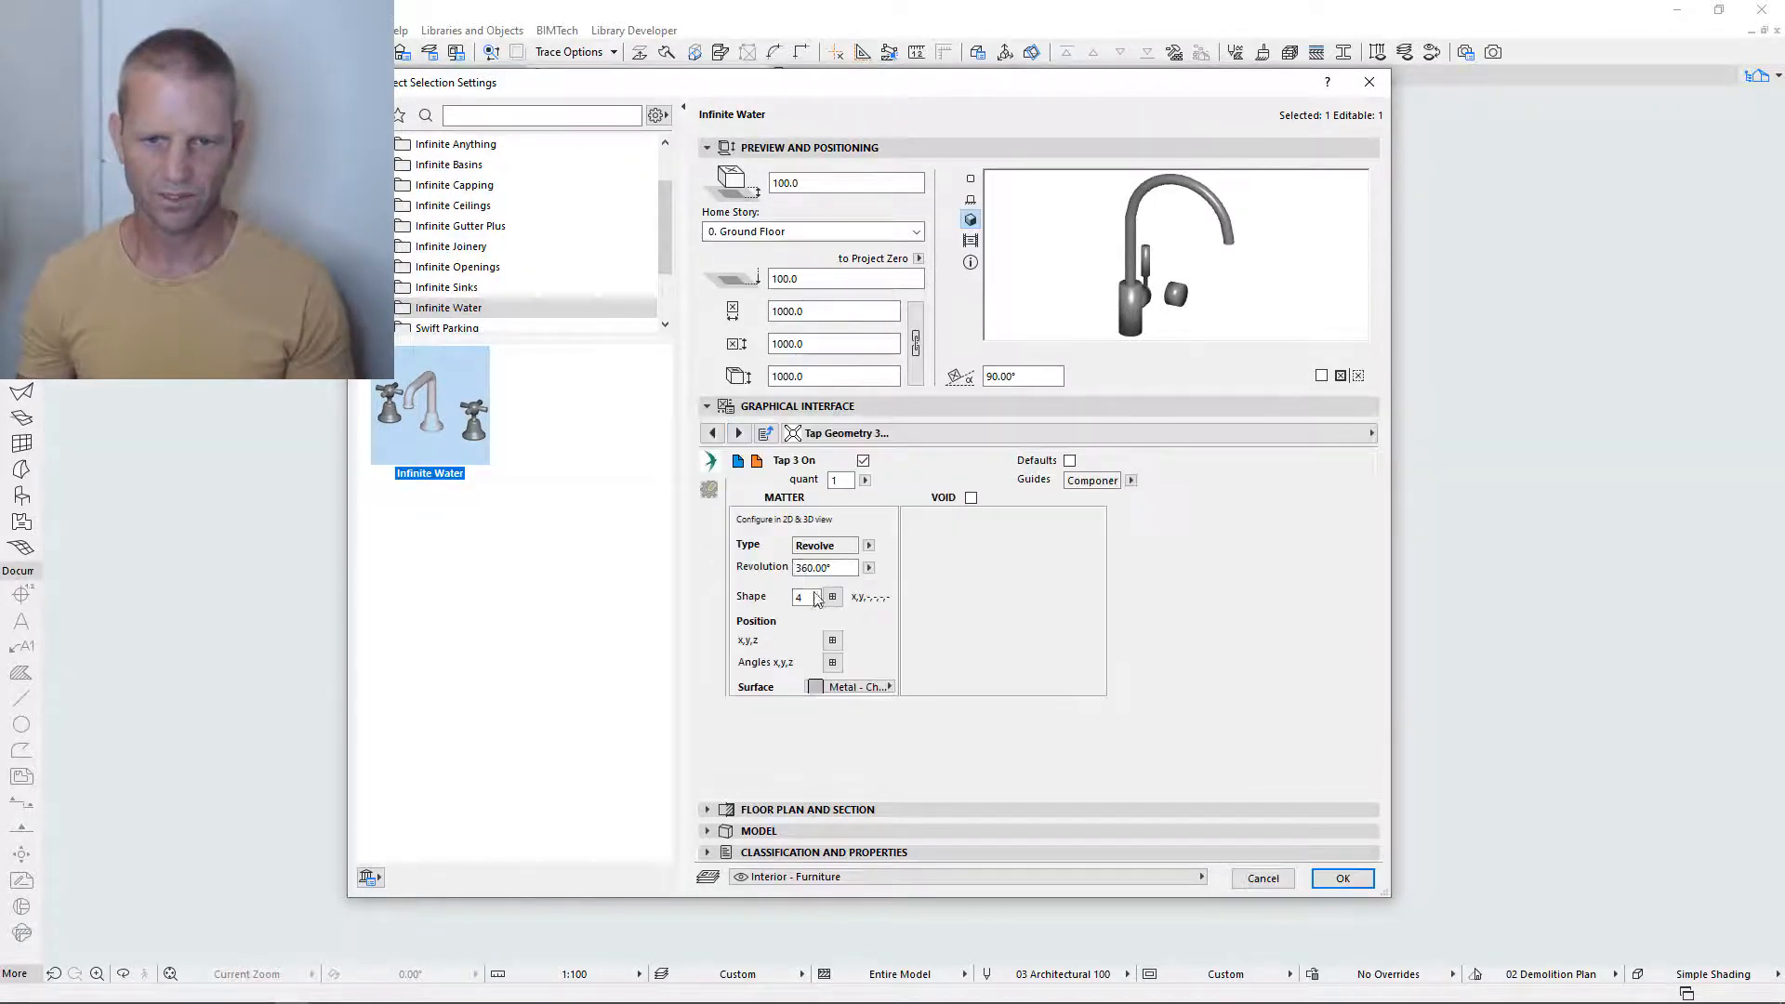
left_click(836, 663)
left_click(1058, 527)
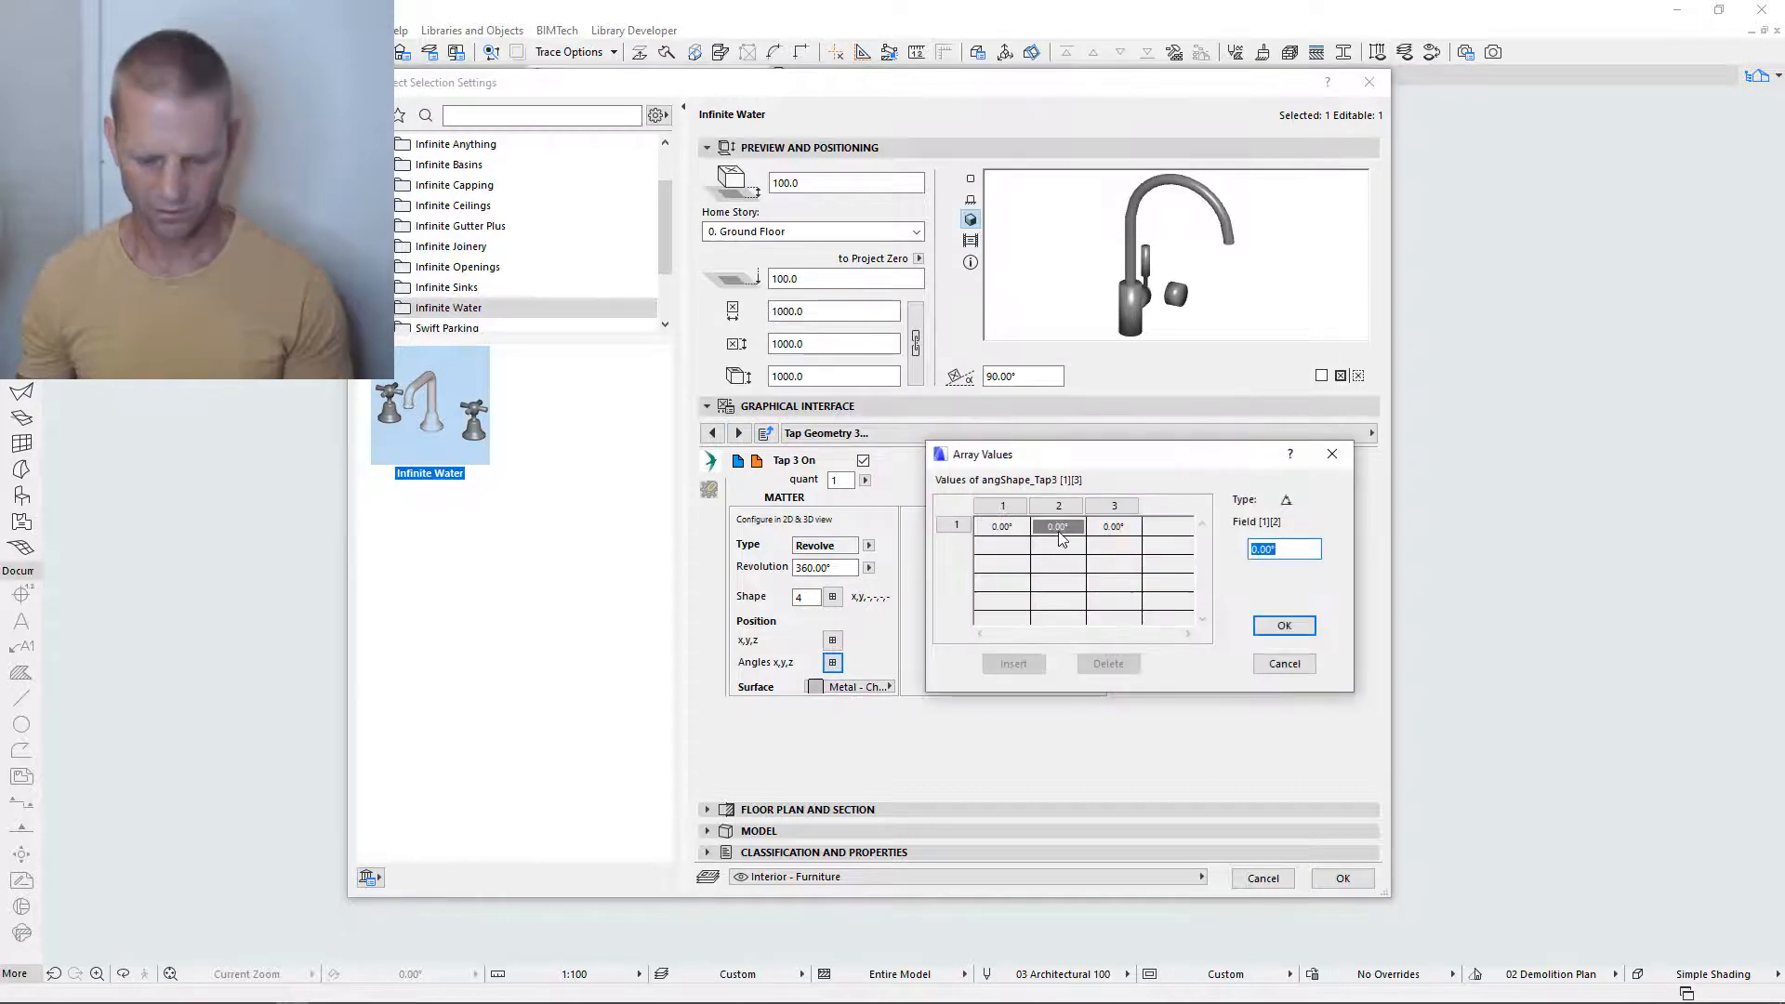
left_click(1284, 625)
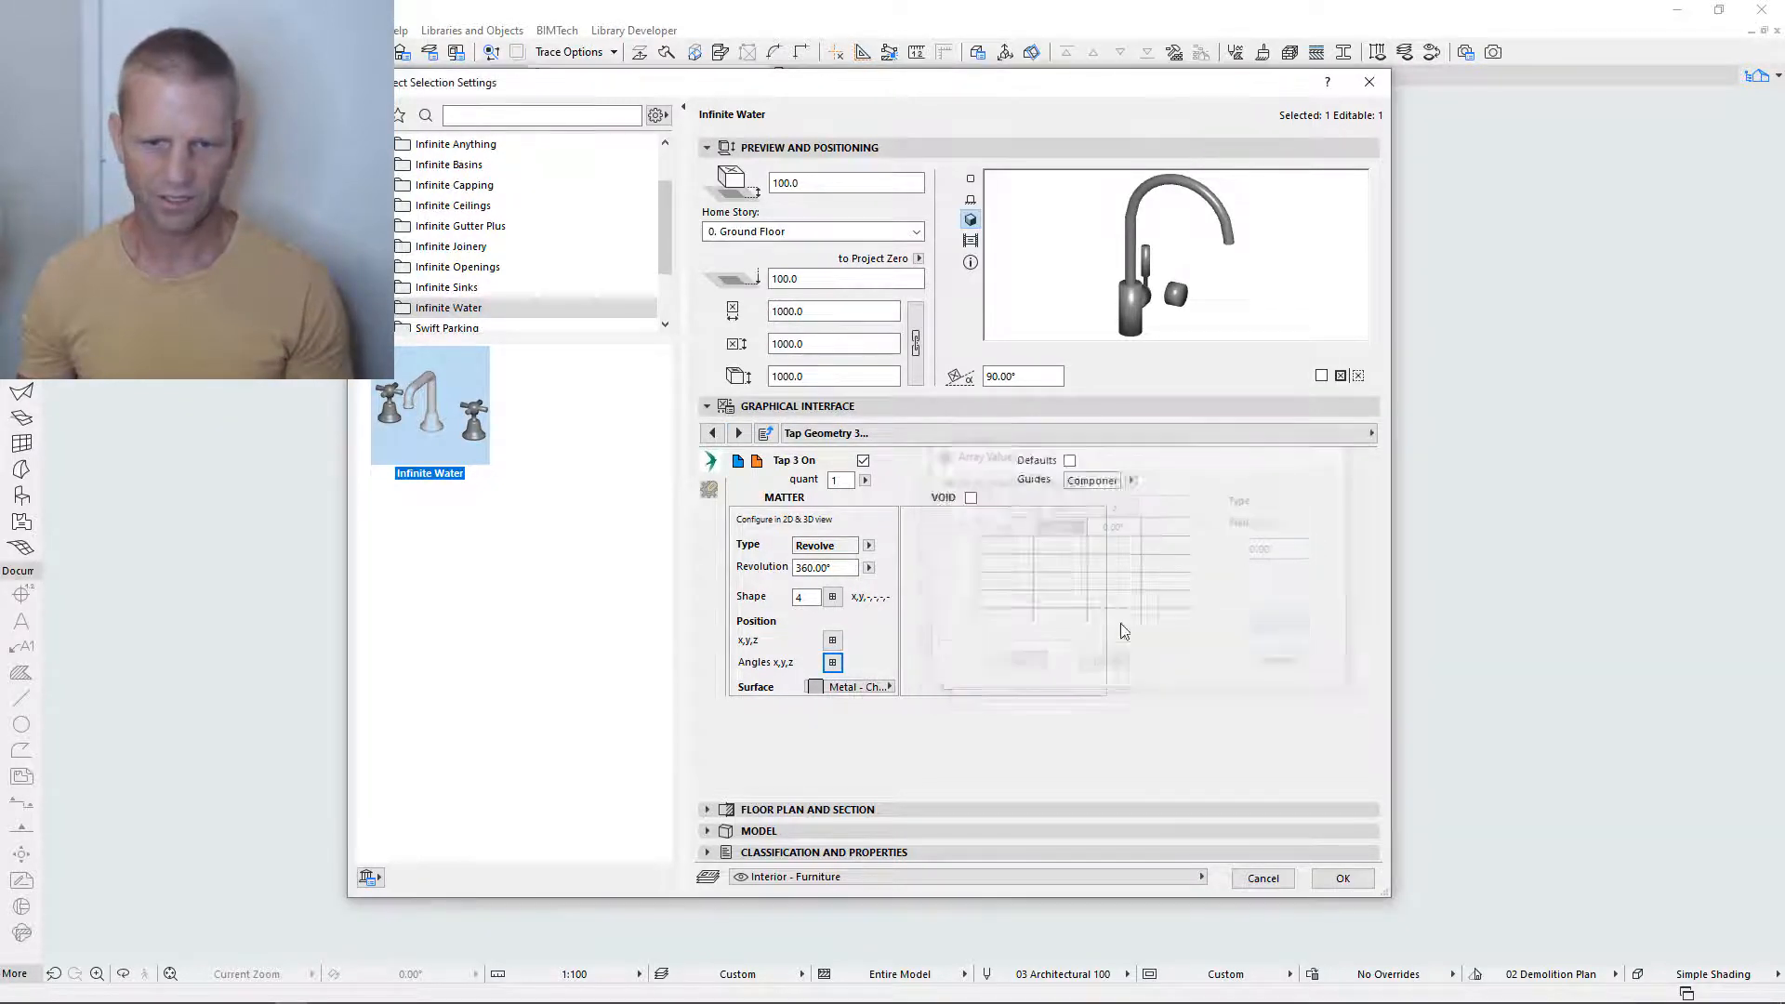
- Set Tap 3's z position to 0, apply the settings and inspect the groove between the tap parts in 3D
left_click(833, 641)
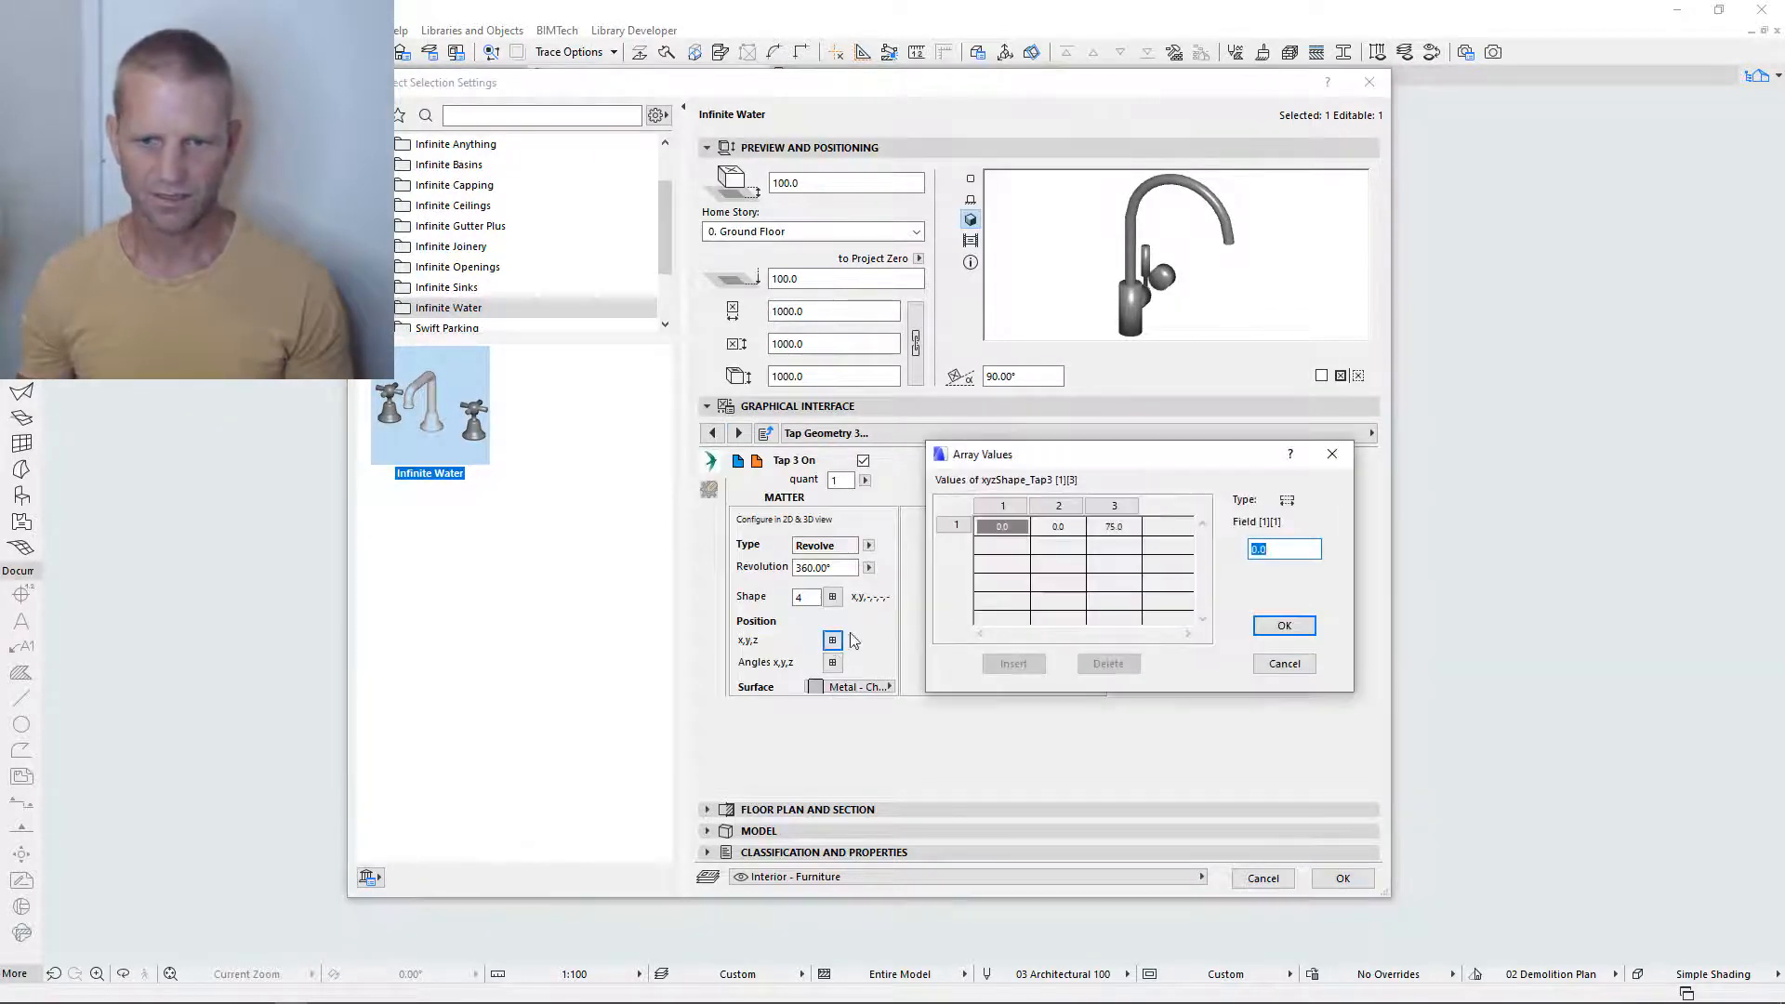
left_click(1116, 527)
type("0")
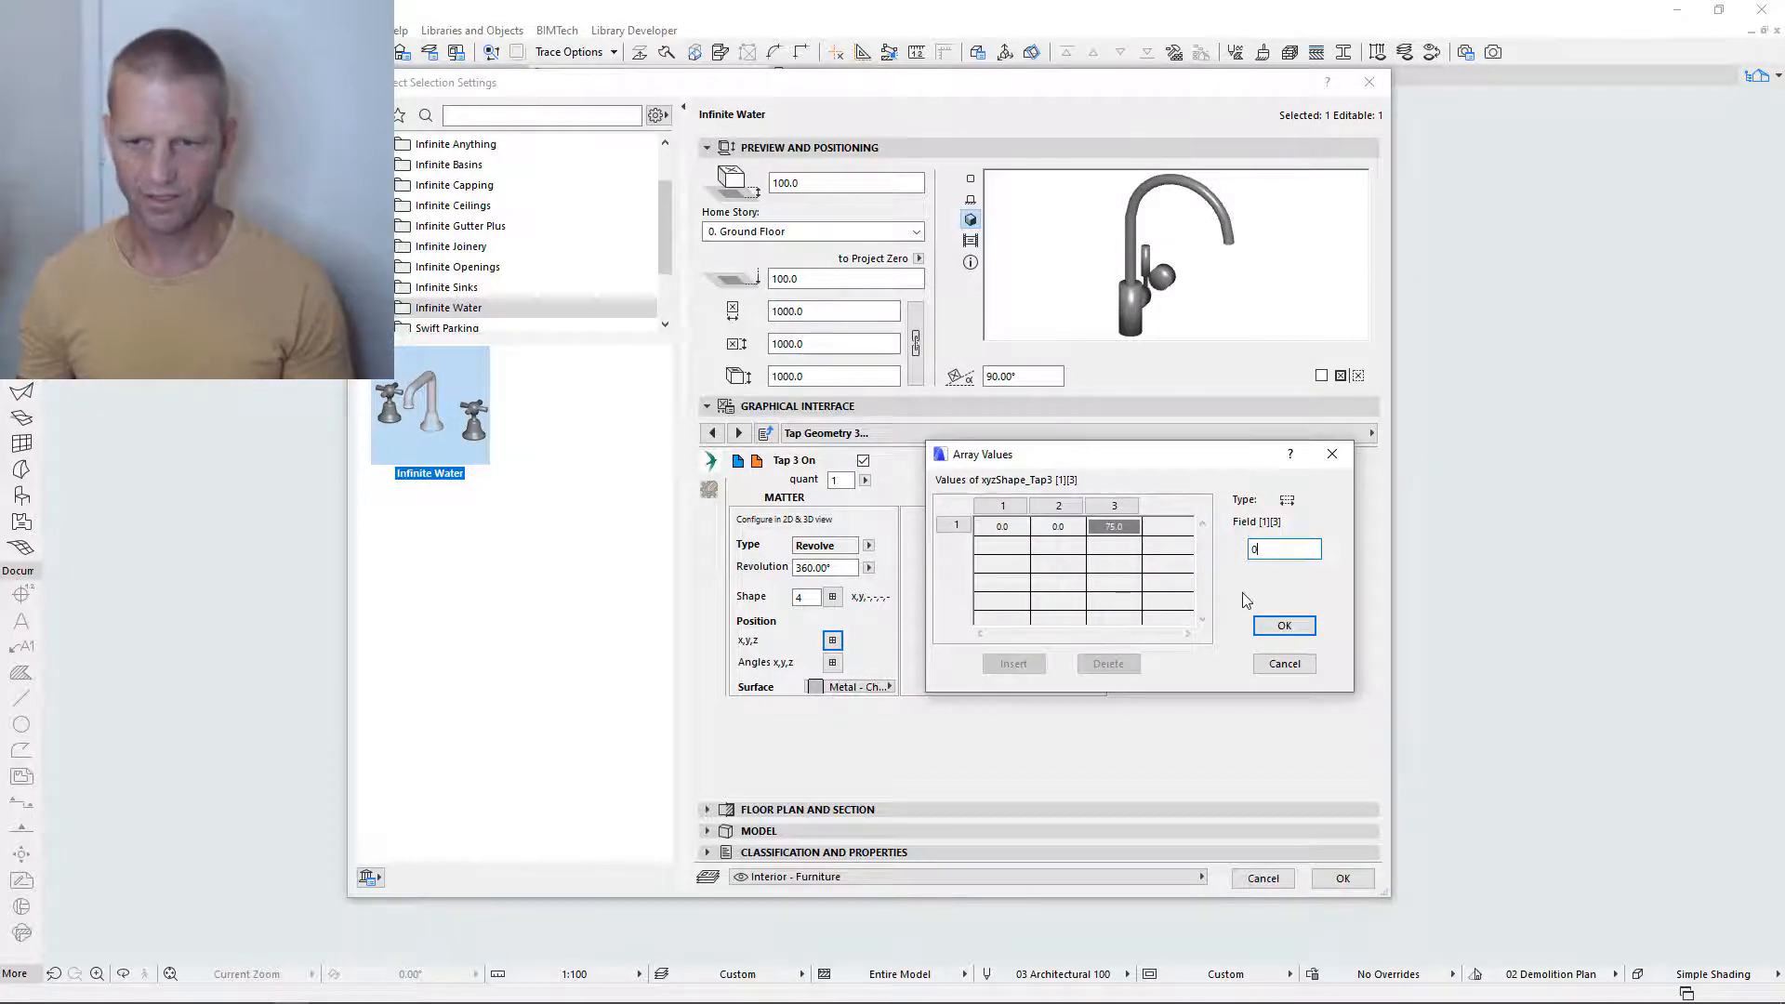
left_click(1284, 625)
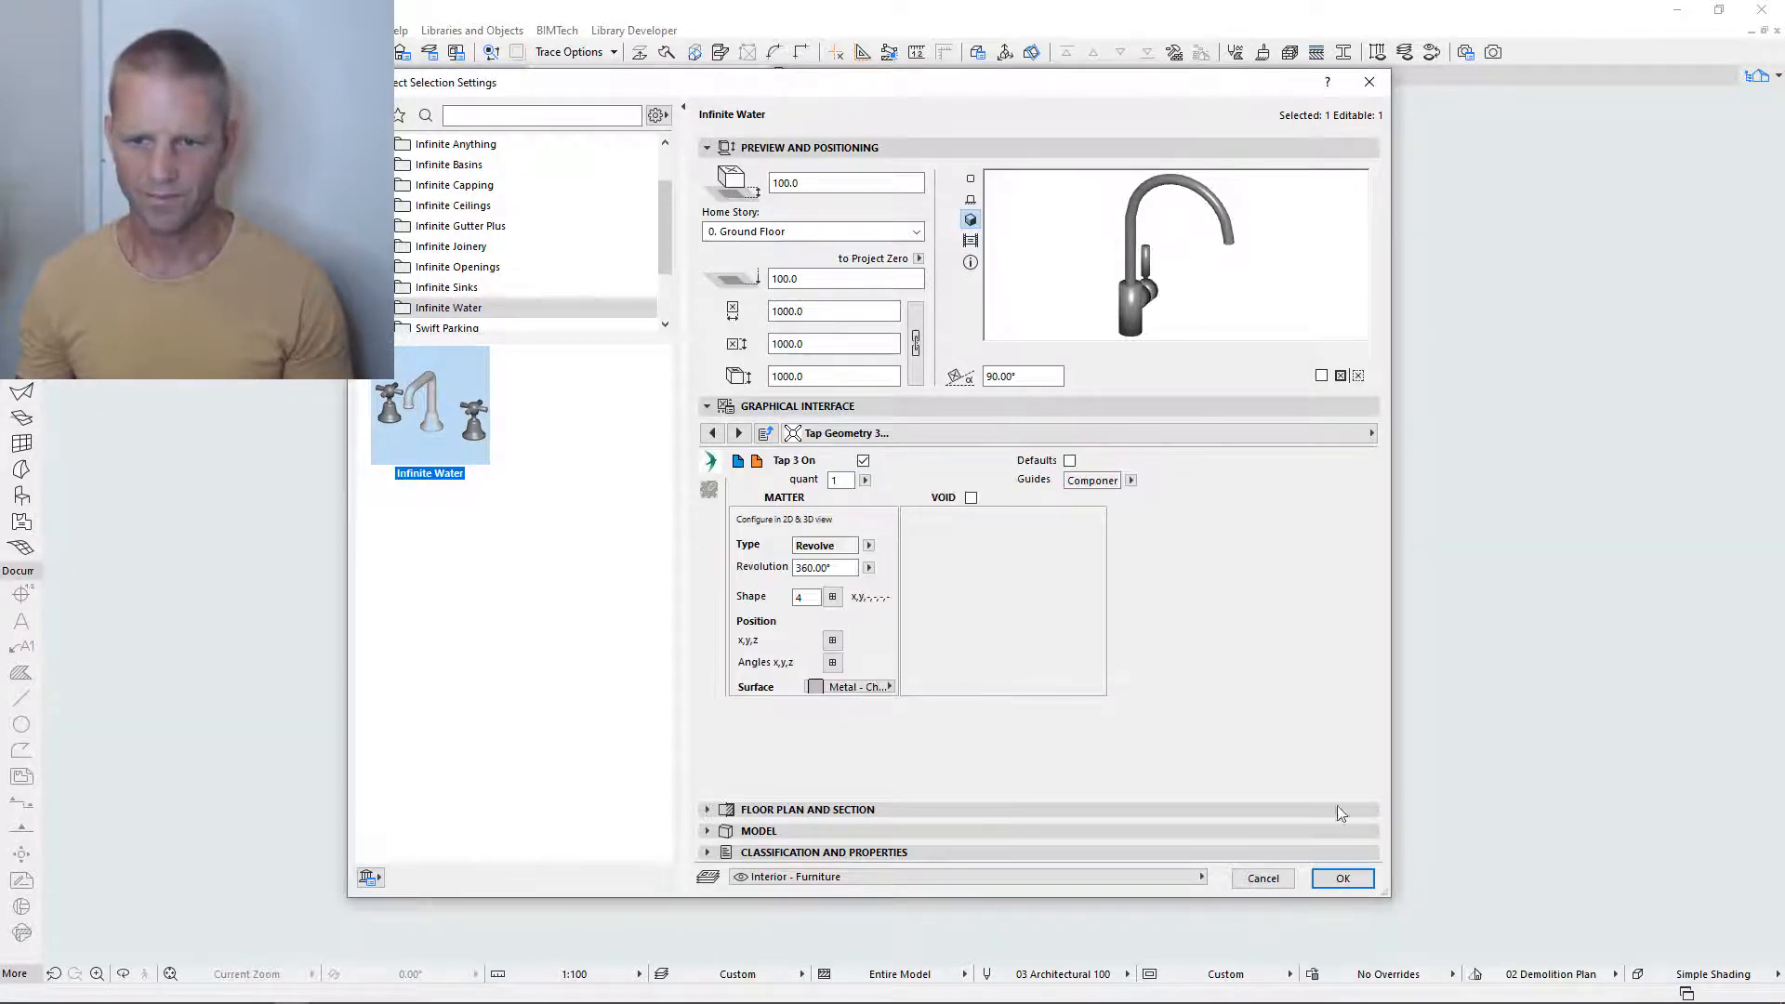
left_click(1344, 879)
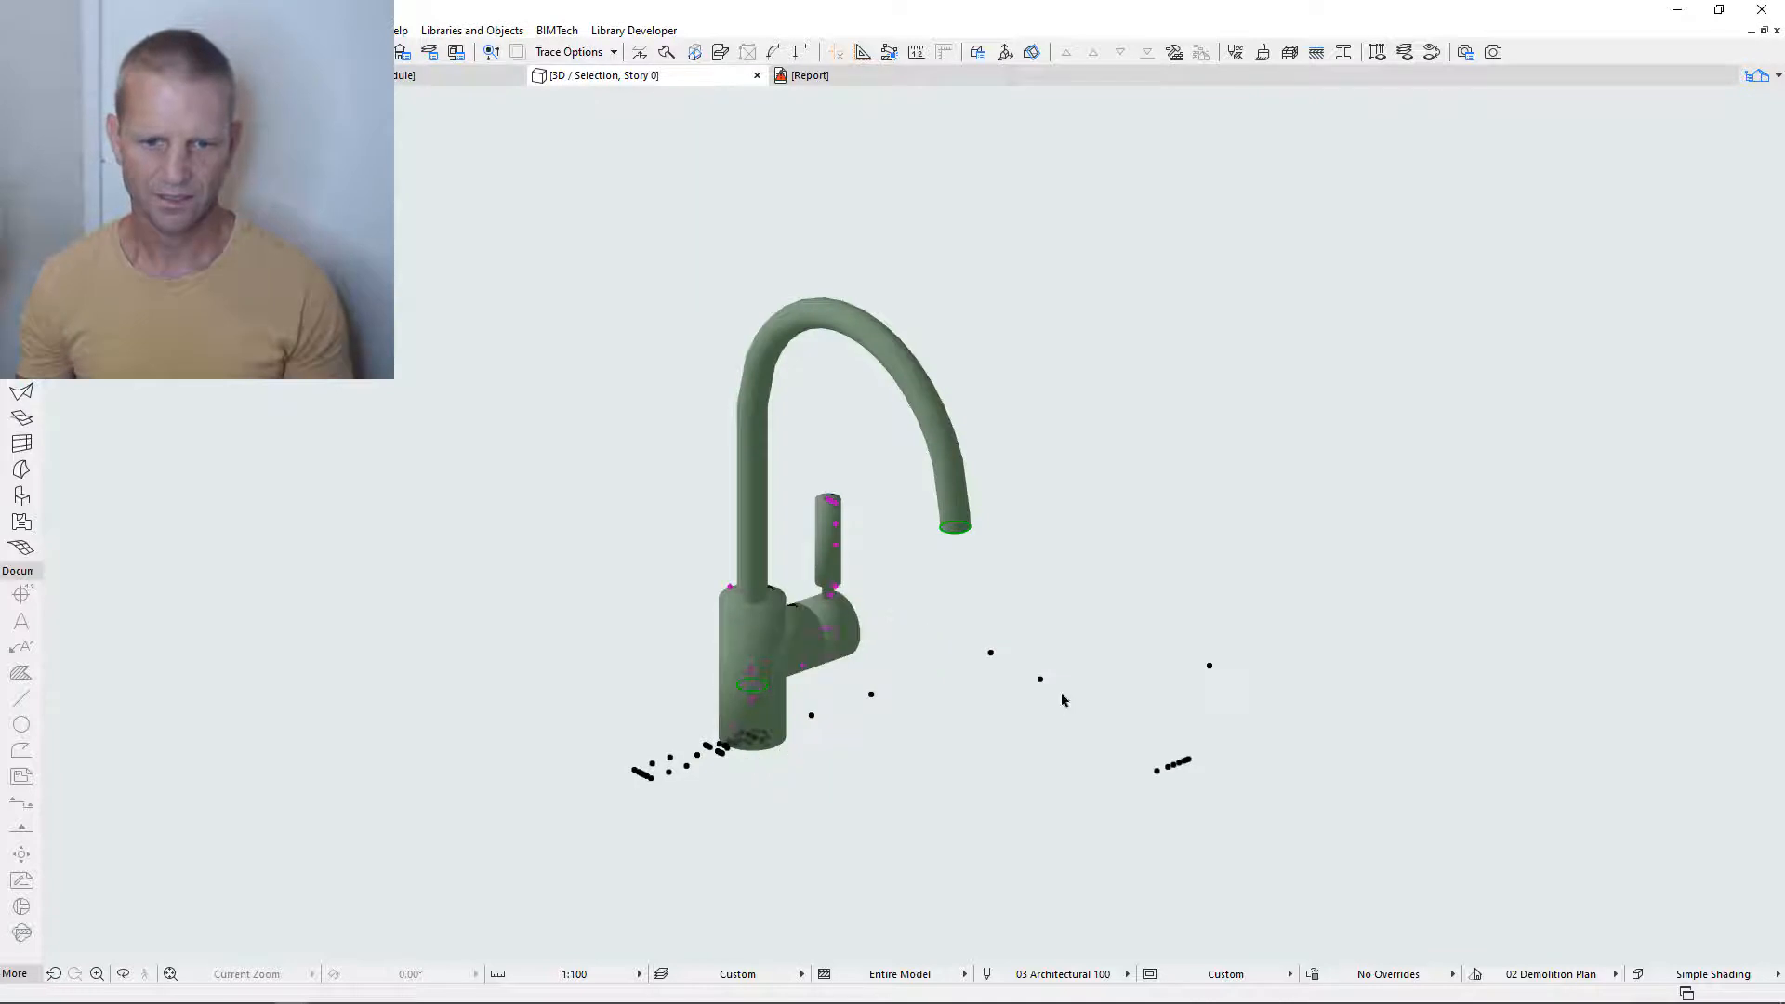
middle_click_drag(932, 714, 829, 666, "shift")
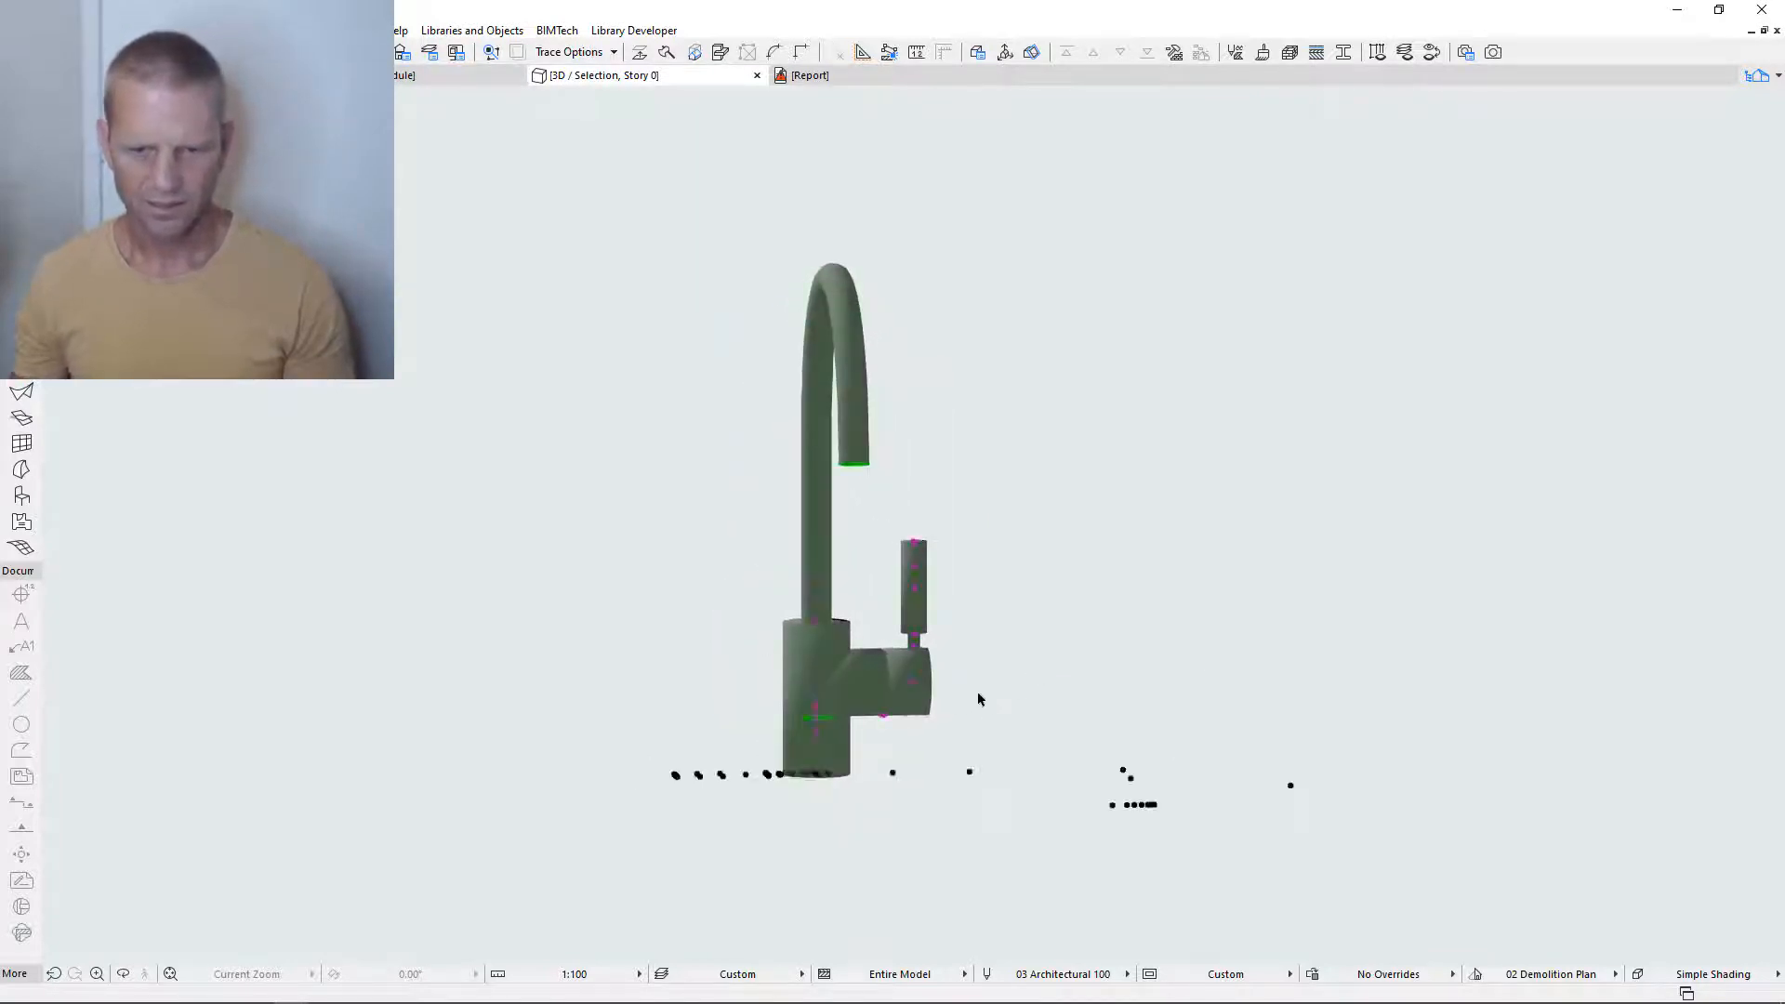
scroll(886, 689, "up", 3)
scroll(884, 690, "up", 6)
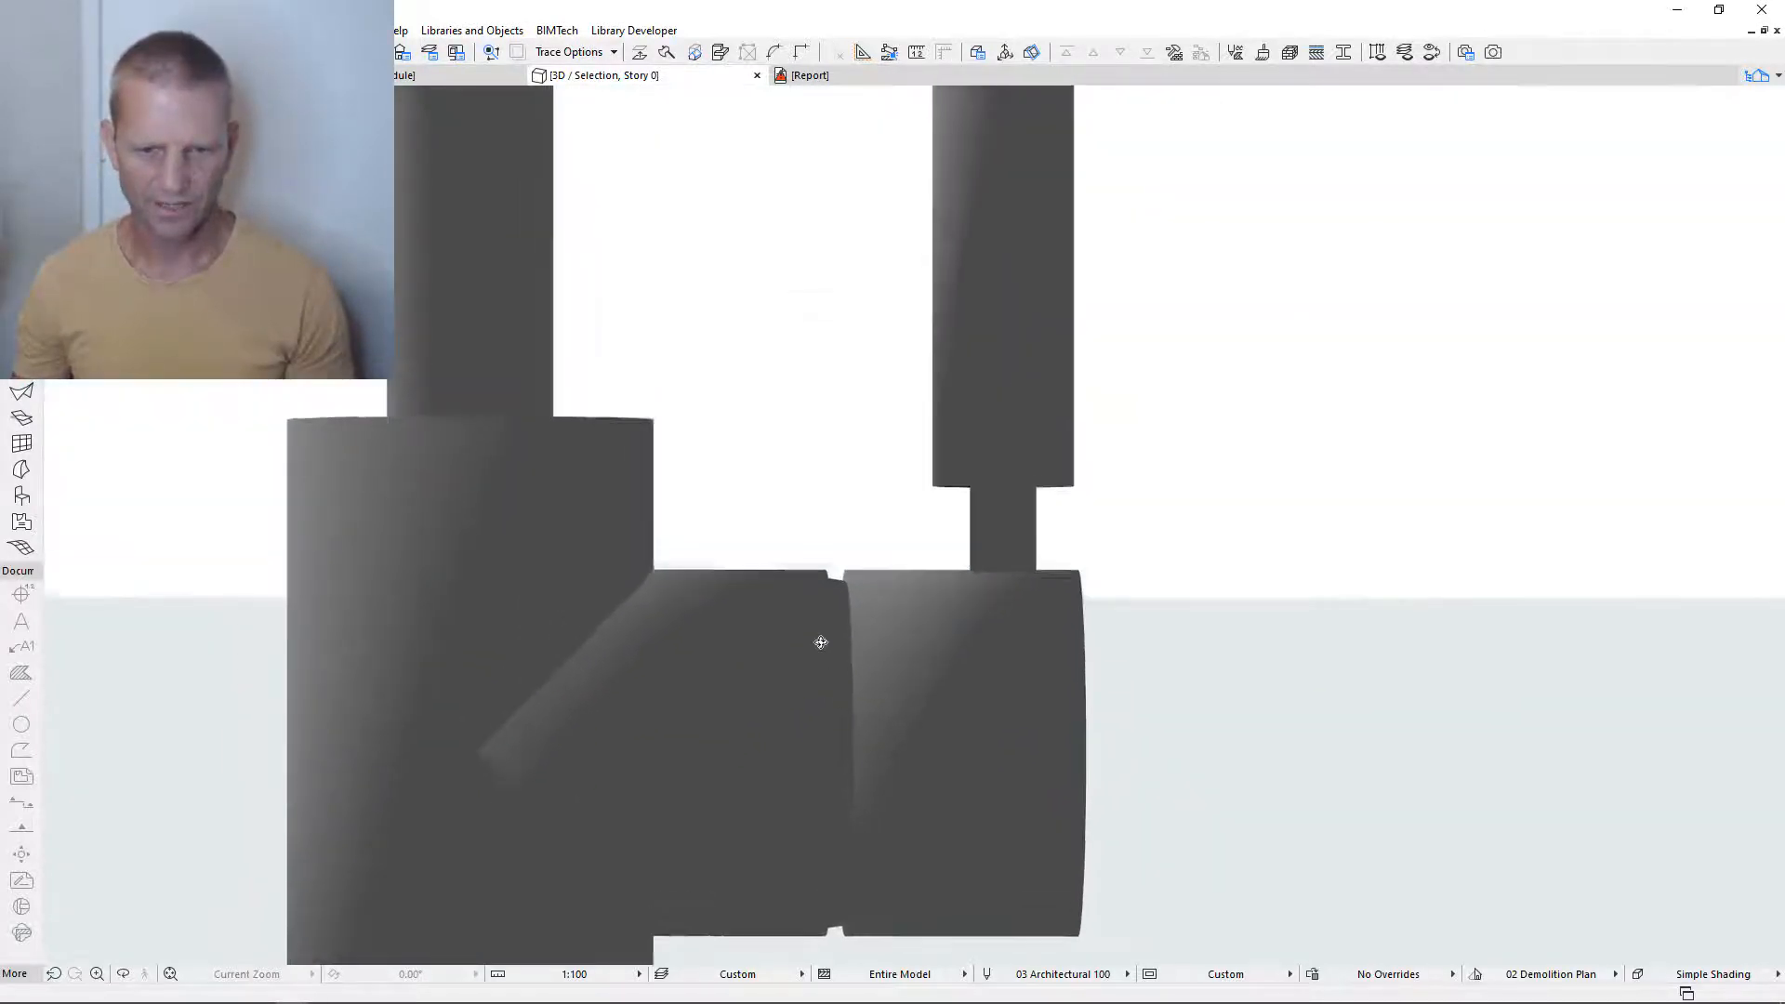
- Select the mixer and enable a Subtract void for Tap 3 with its geometry type set to Extrude
middle_click_drag(883, 767, 828, 657)
left_click(799, 676)
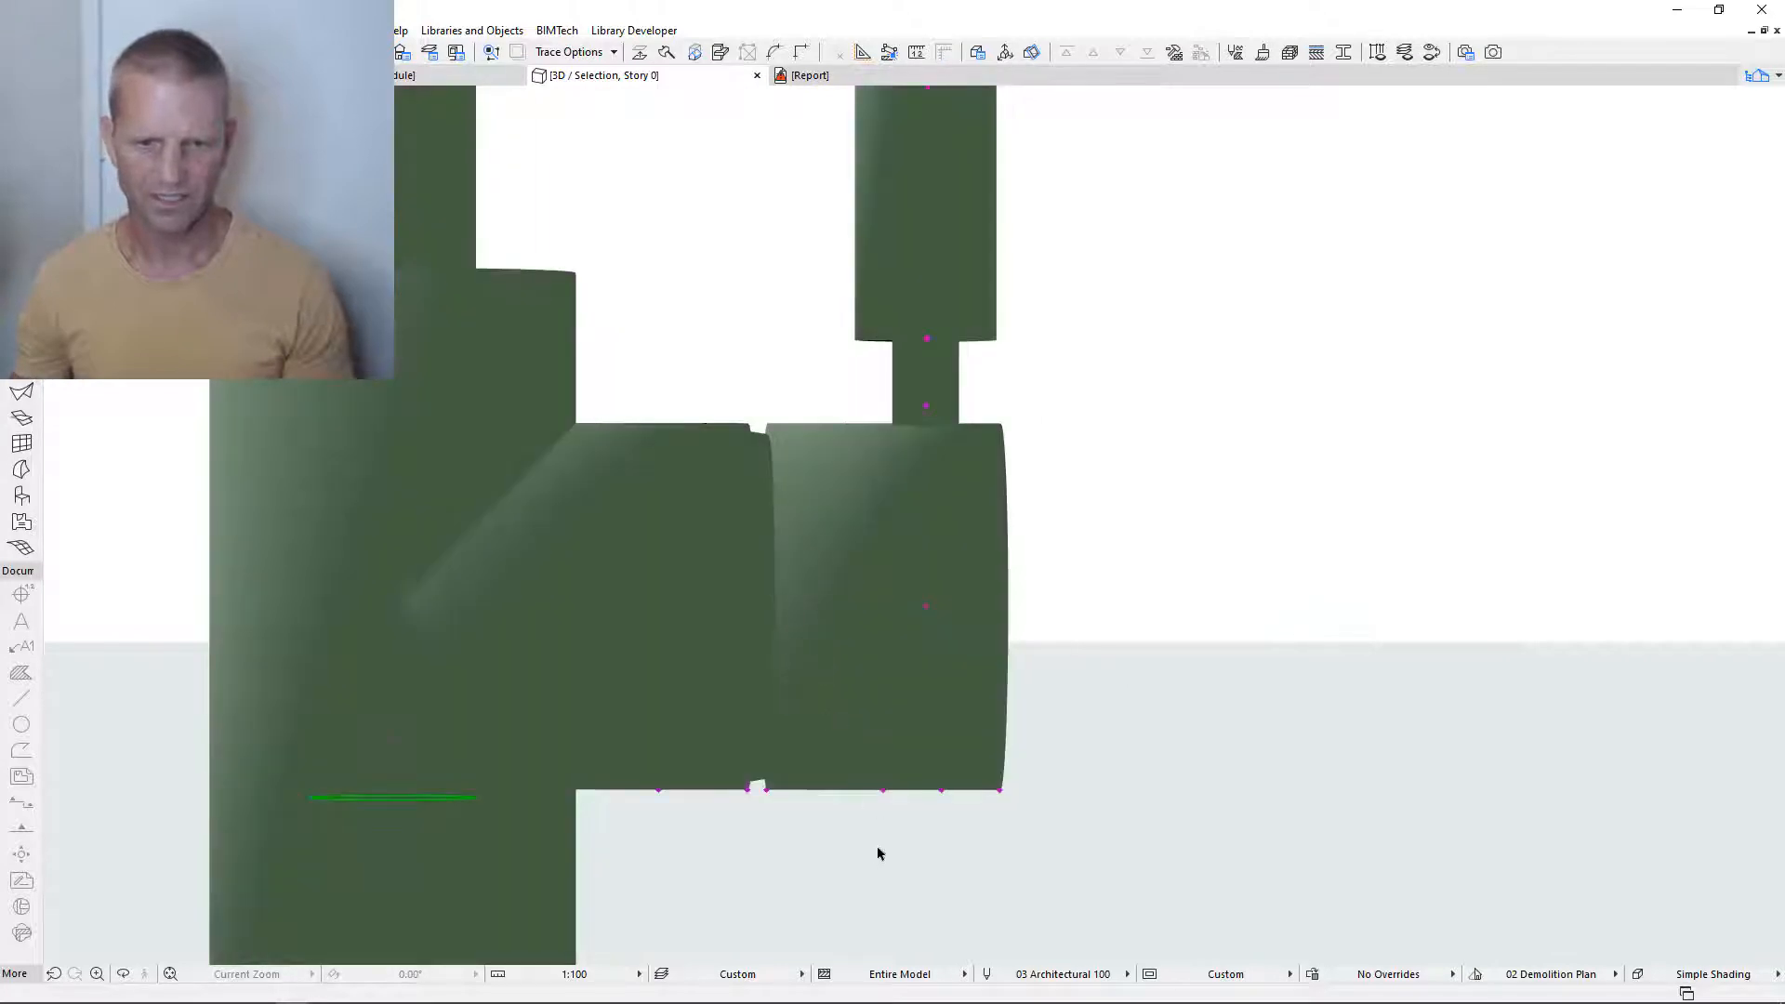
scroll(852, 764, "down", 2)
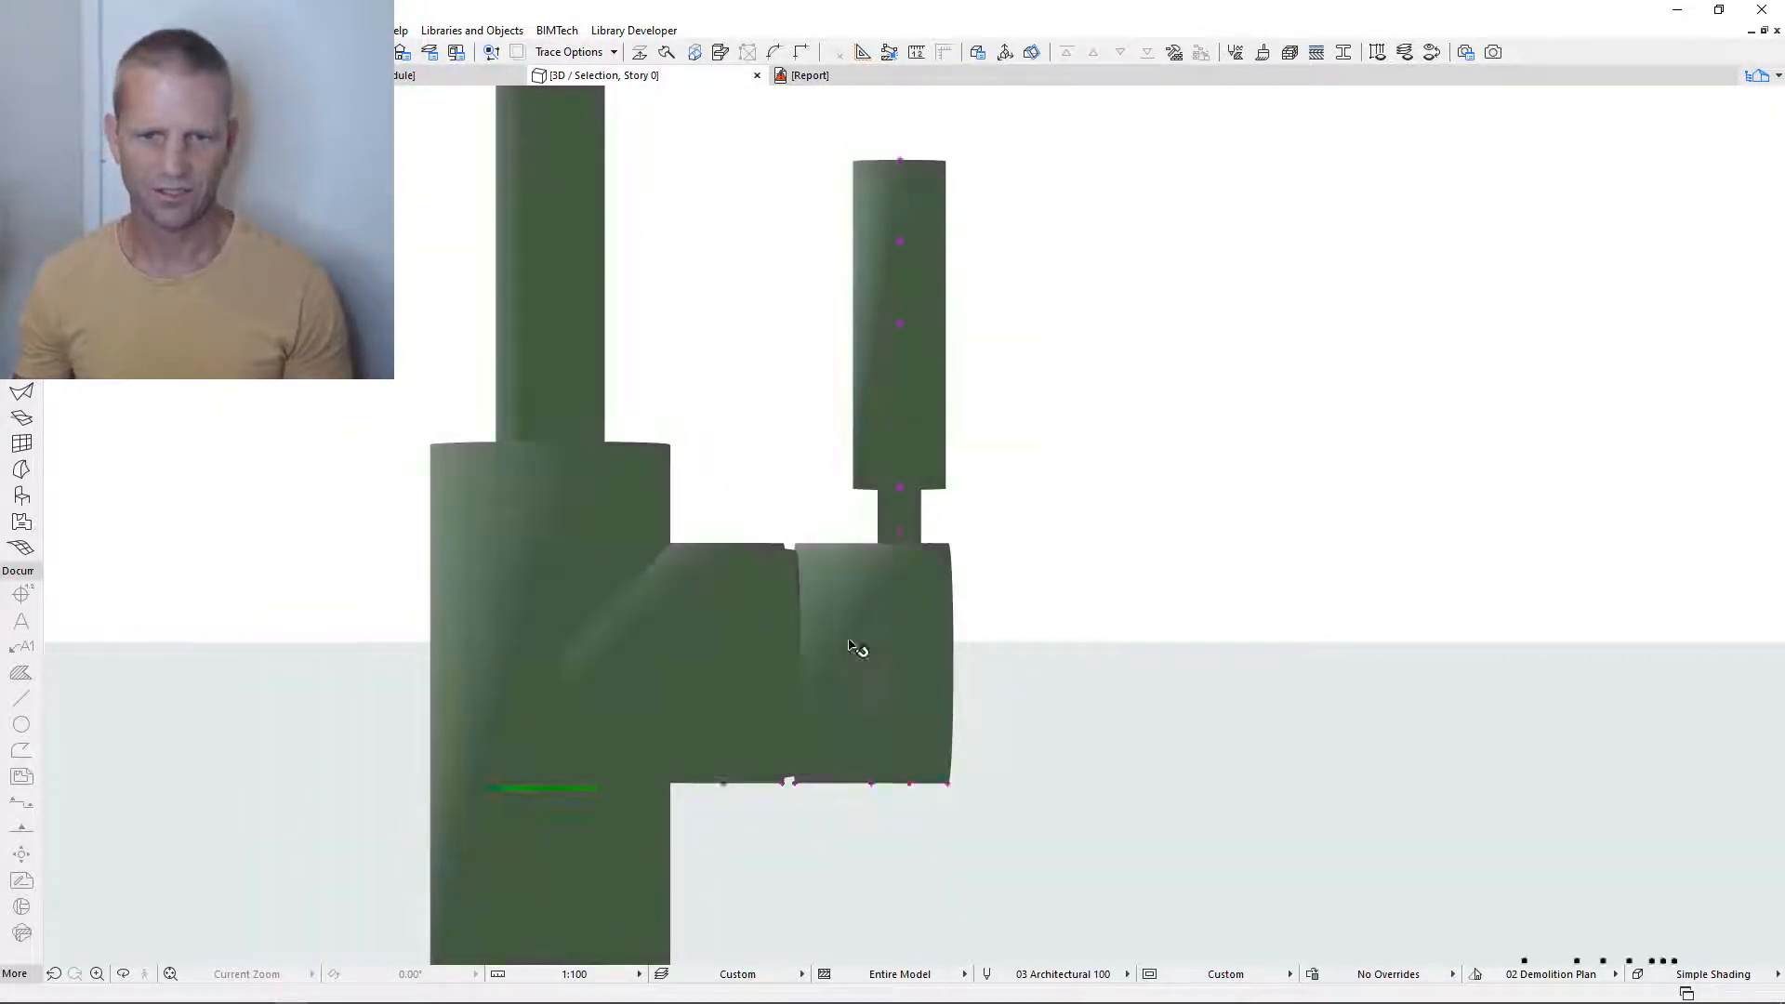
middle_click_drag(856, 649, 869, 703, "shift")
scroll(870, 702, "down", 3)
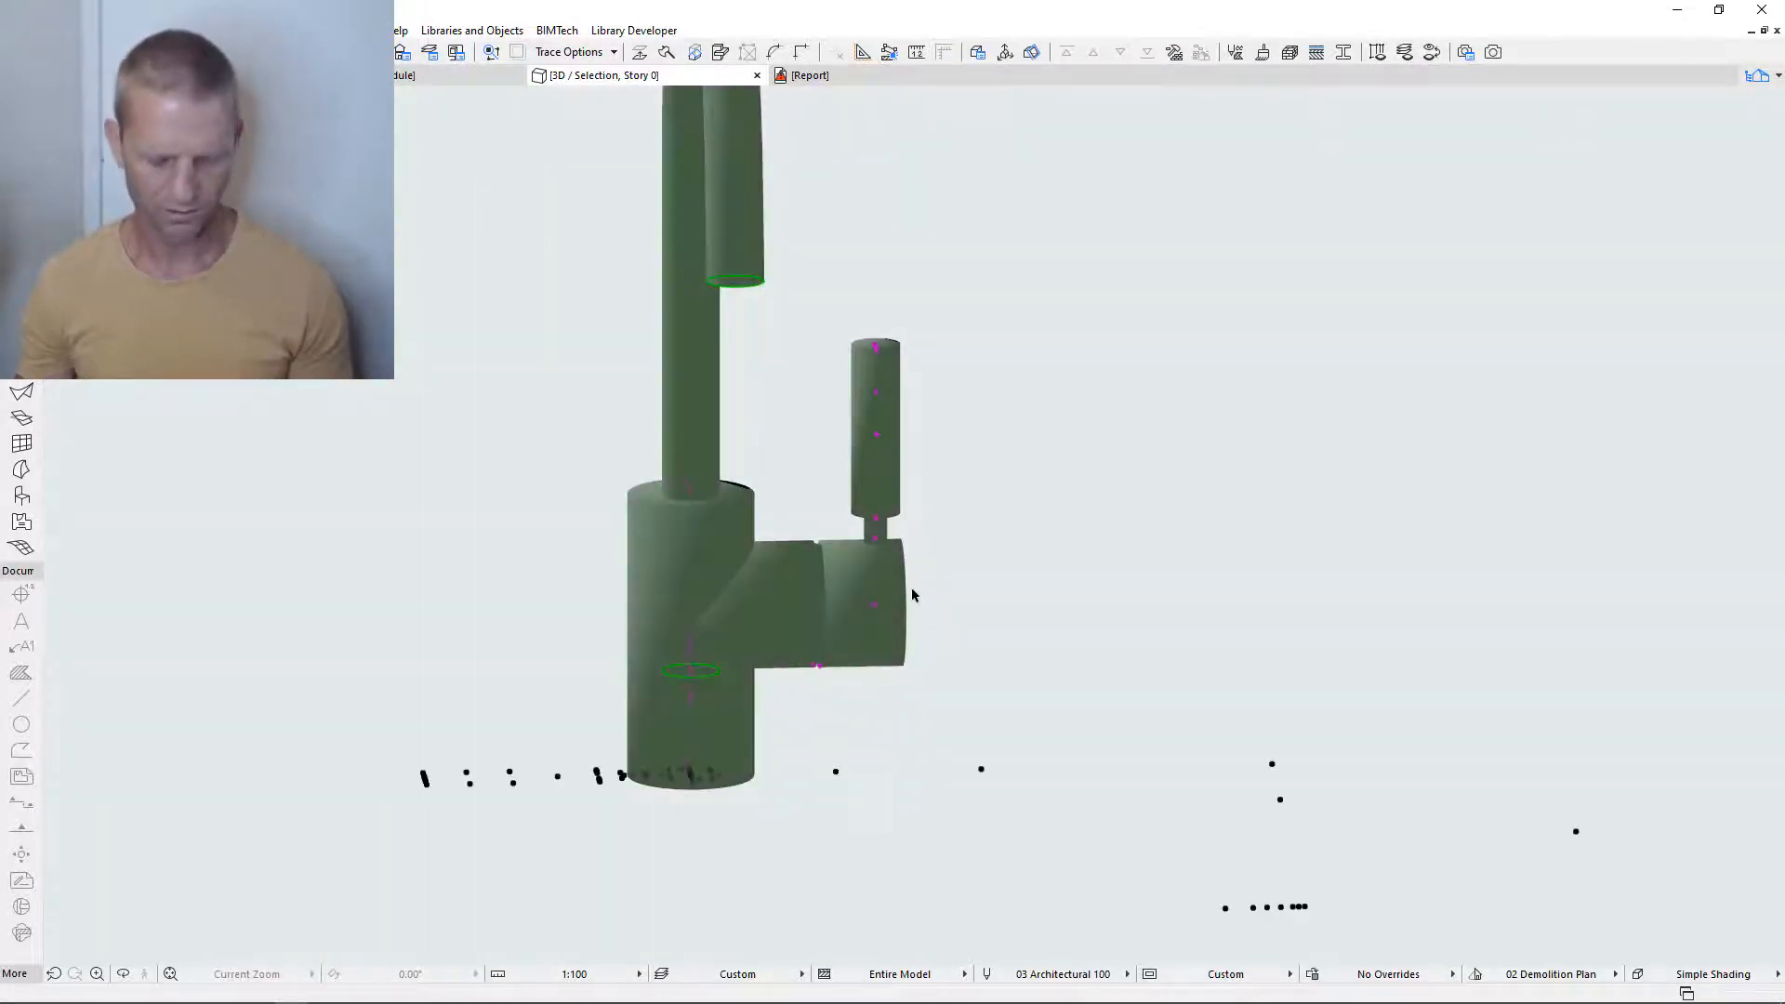
key("ctrl+t")
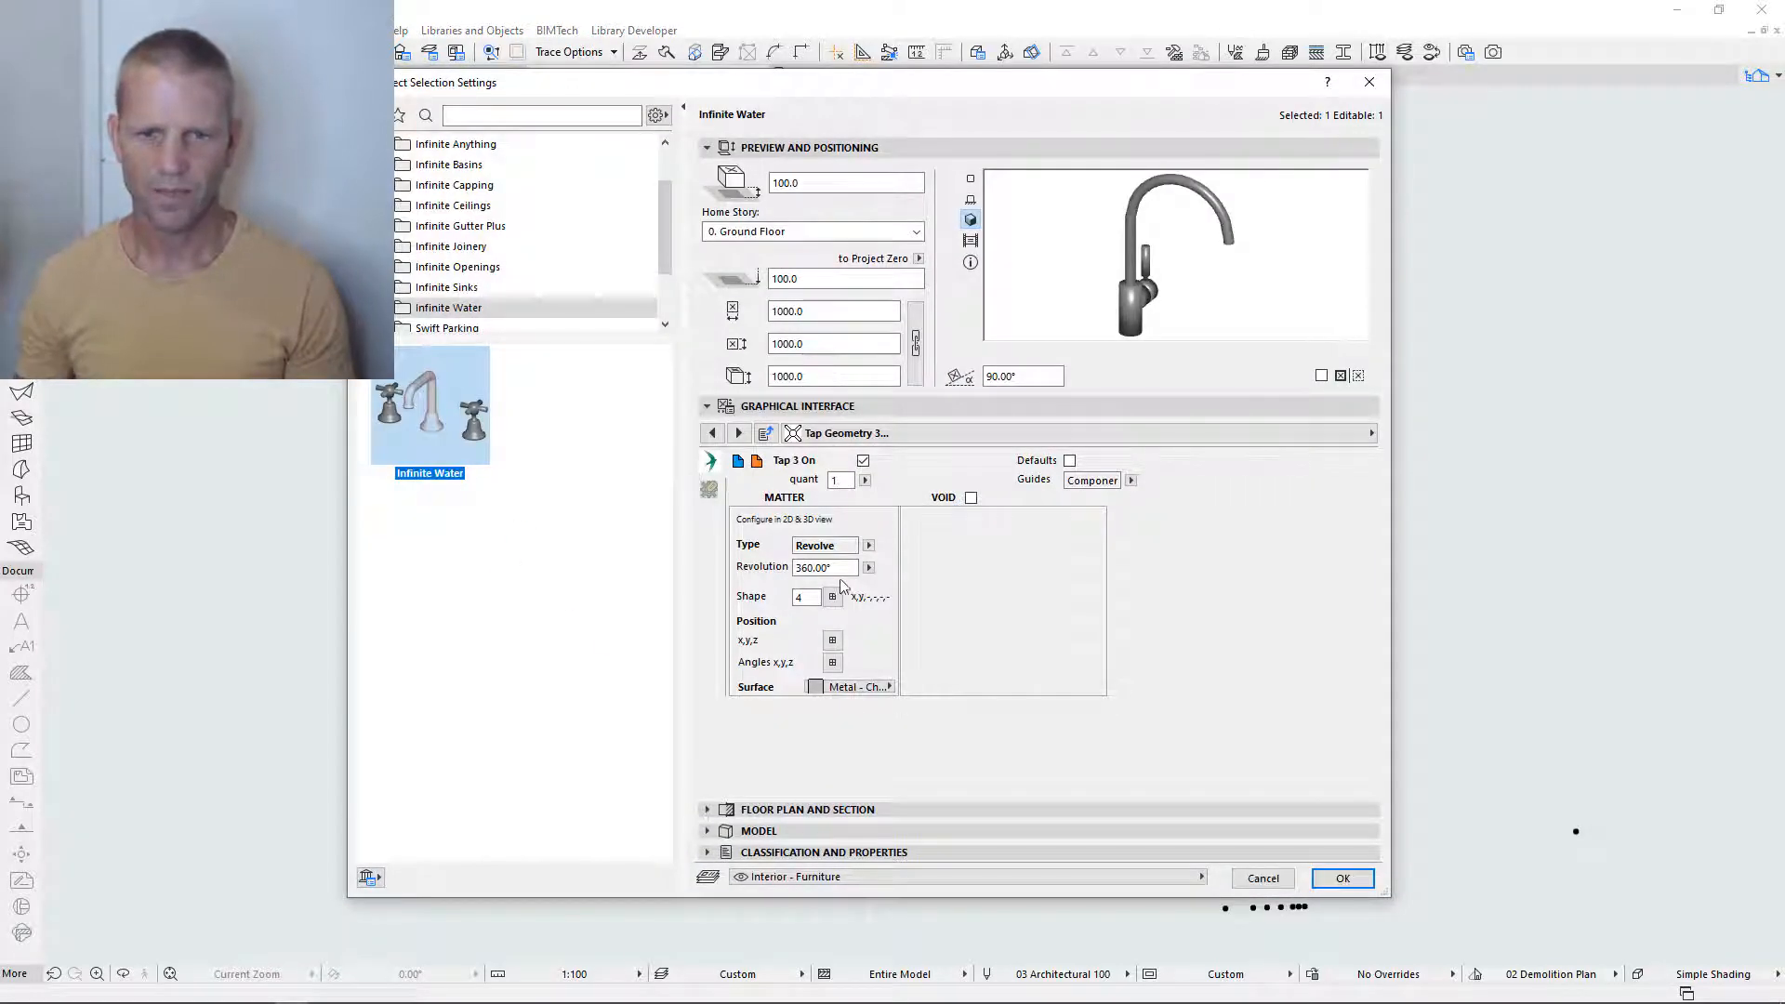
left_click(970, 498)
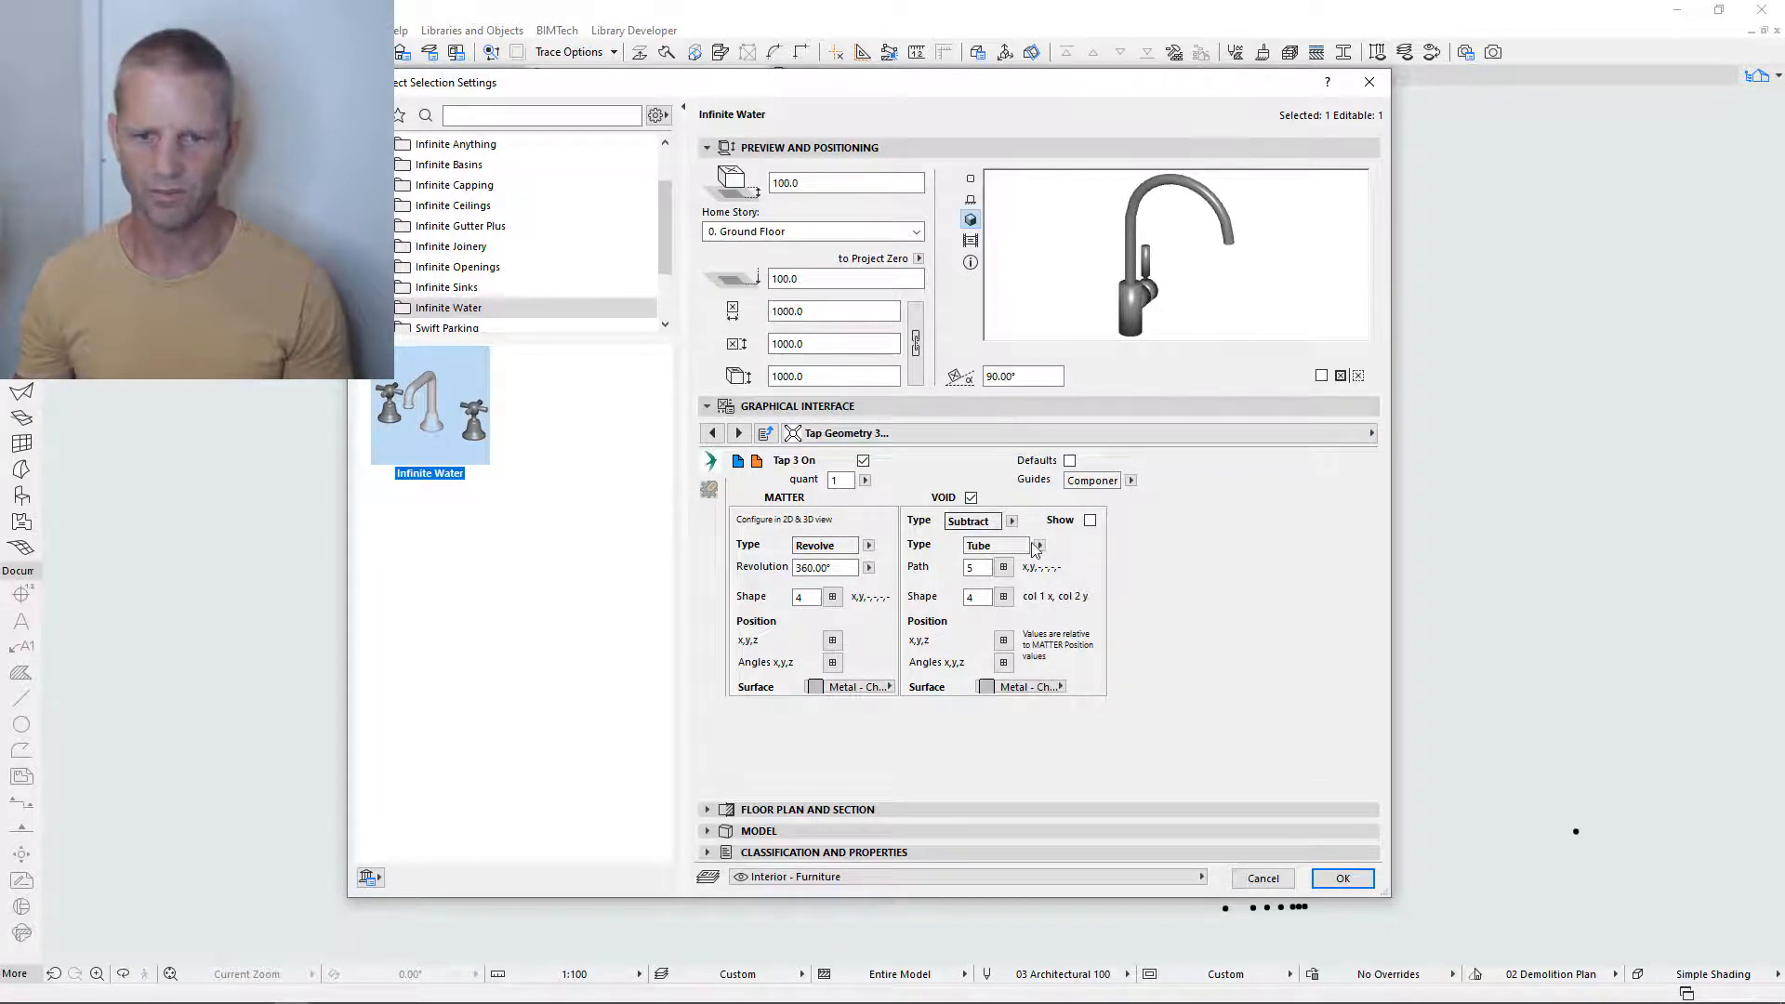
left_click(1012, 523)
left_click(1014, 527)
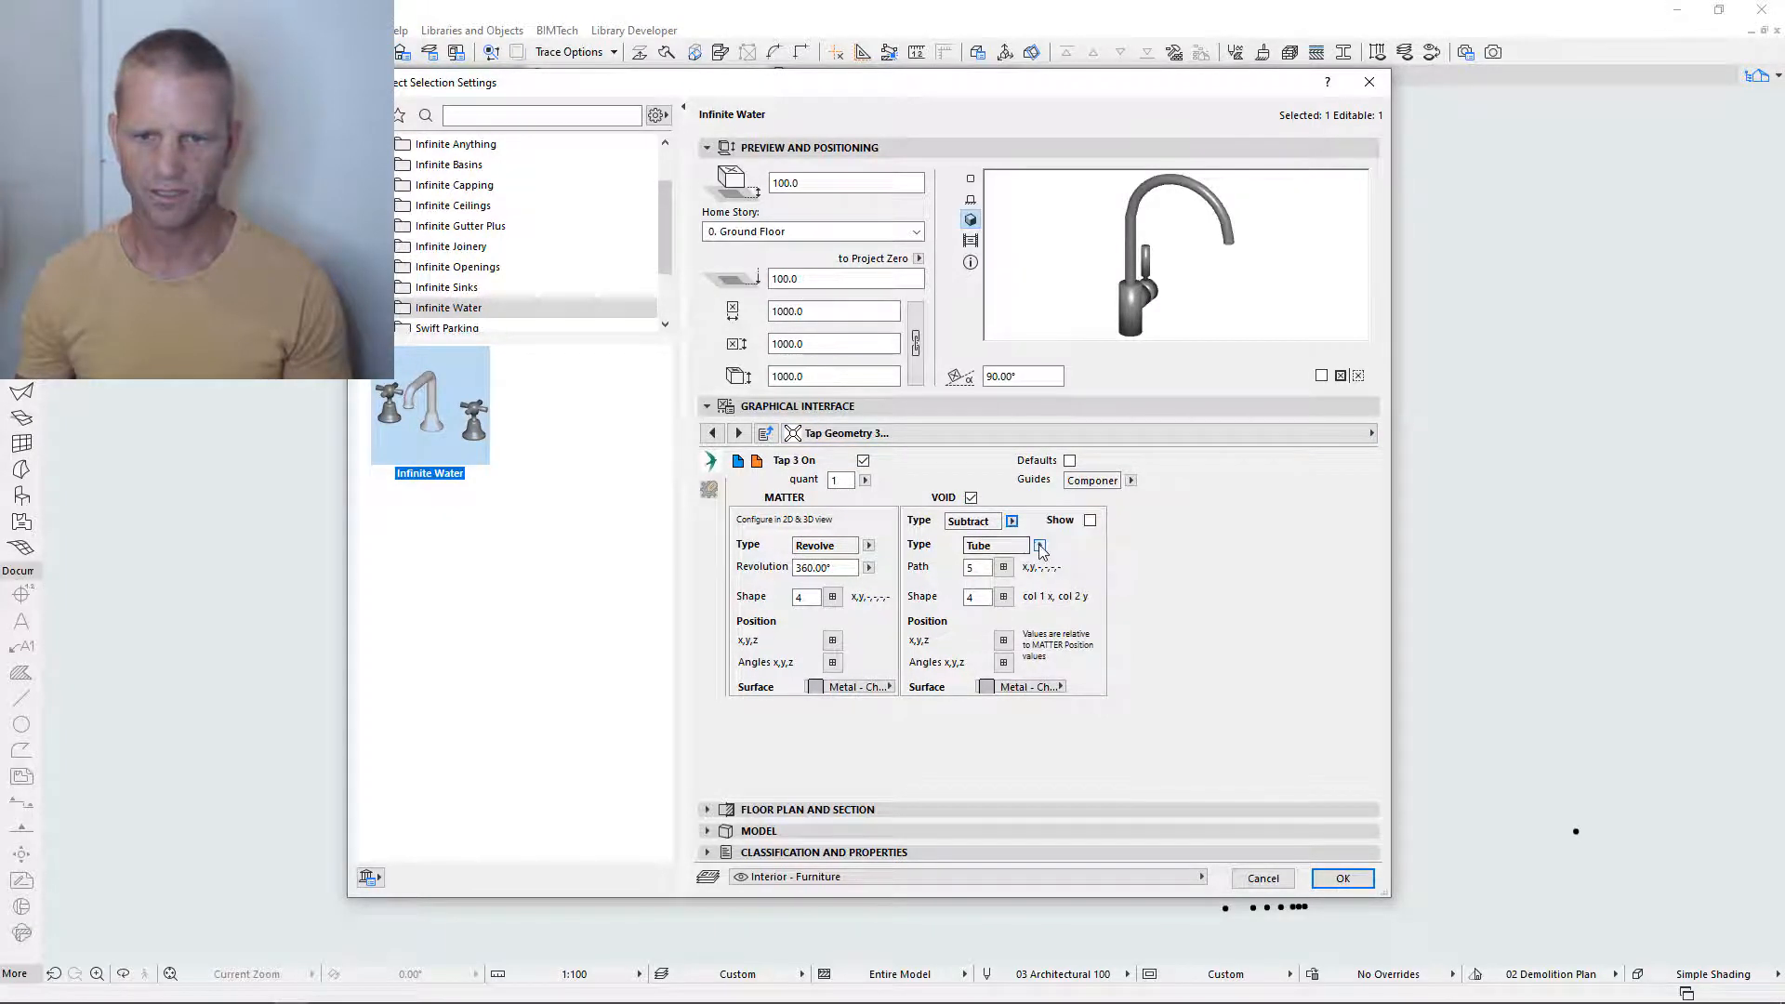
left_click(1040, 546)
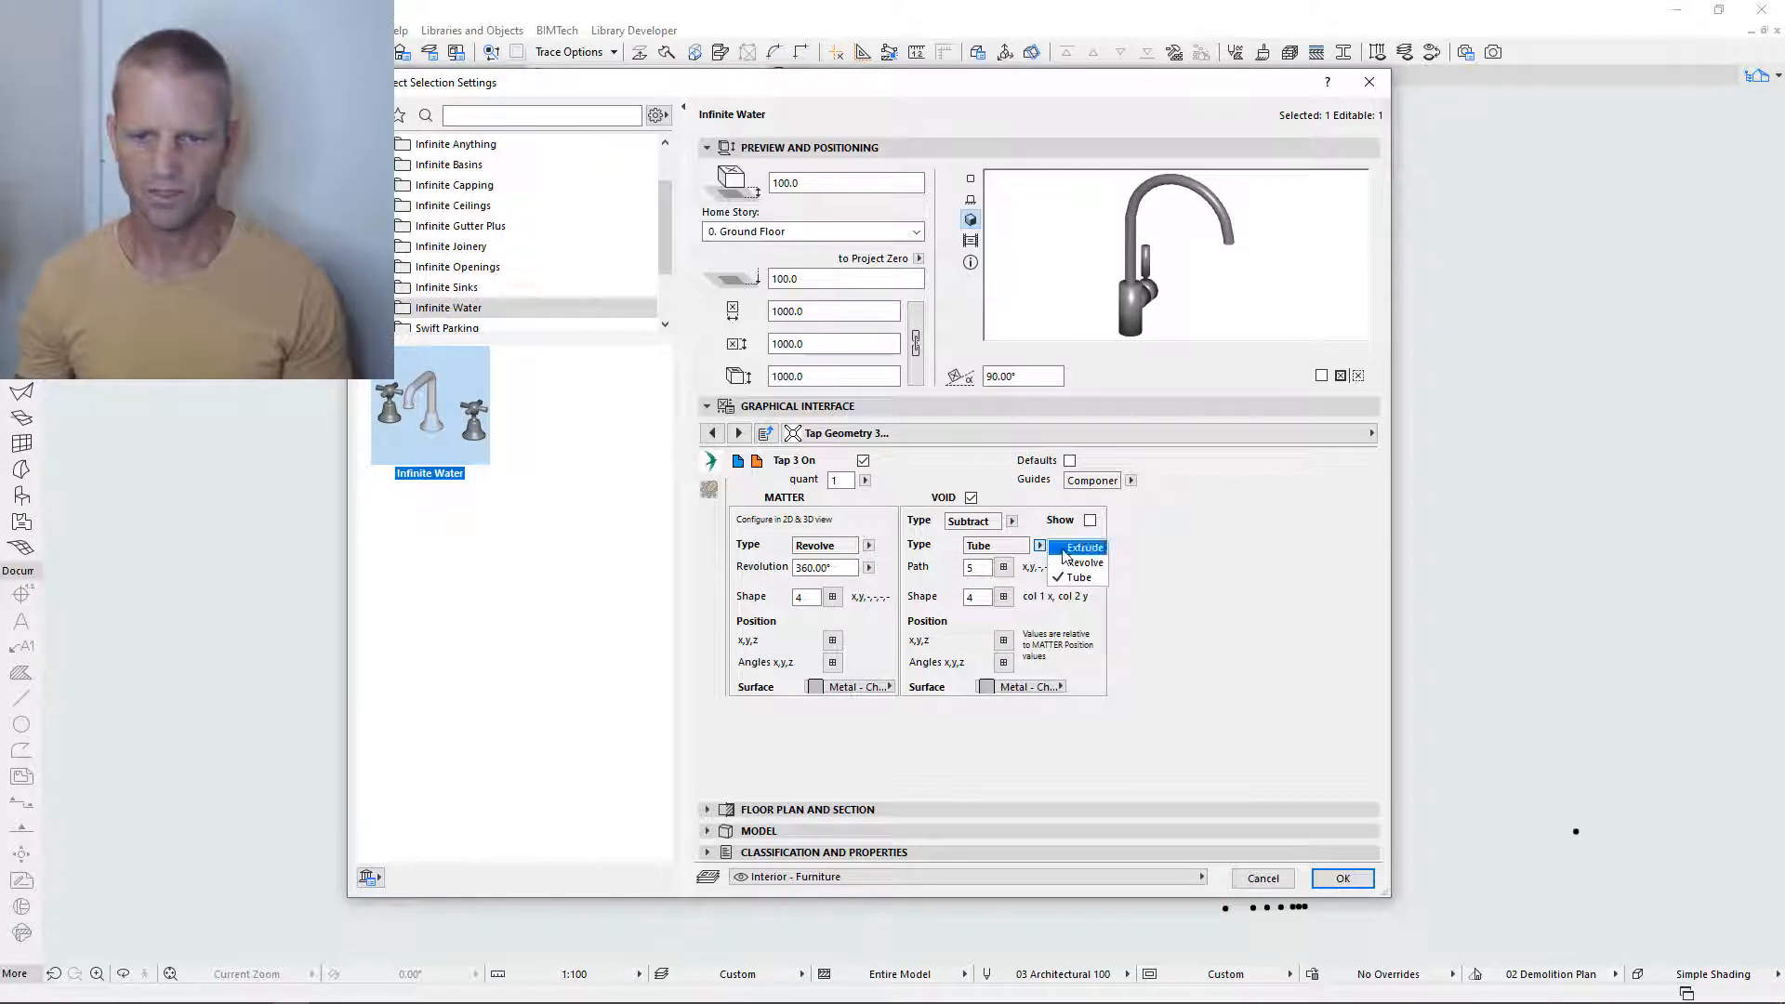
left_click(1083, 548)
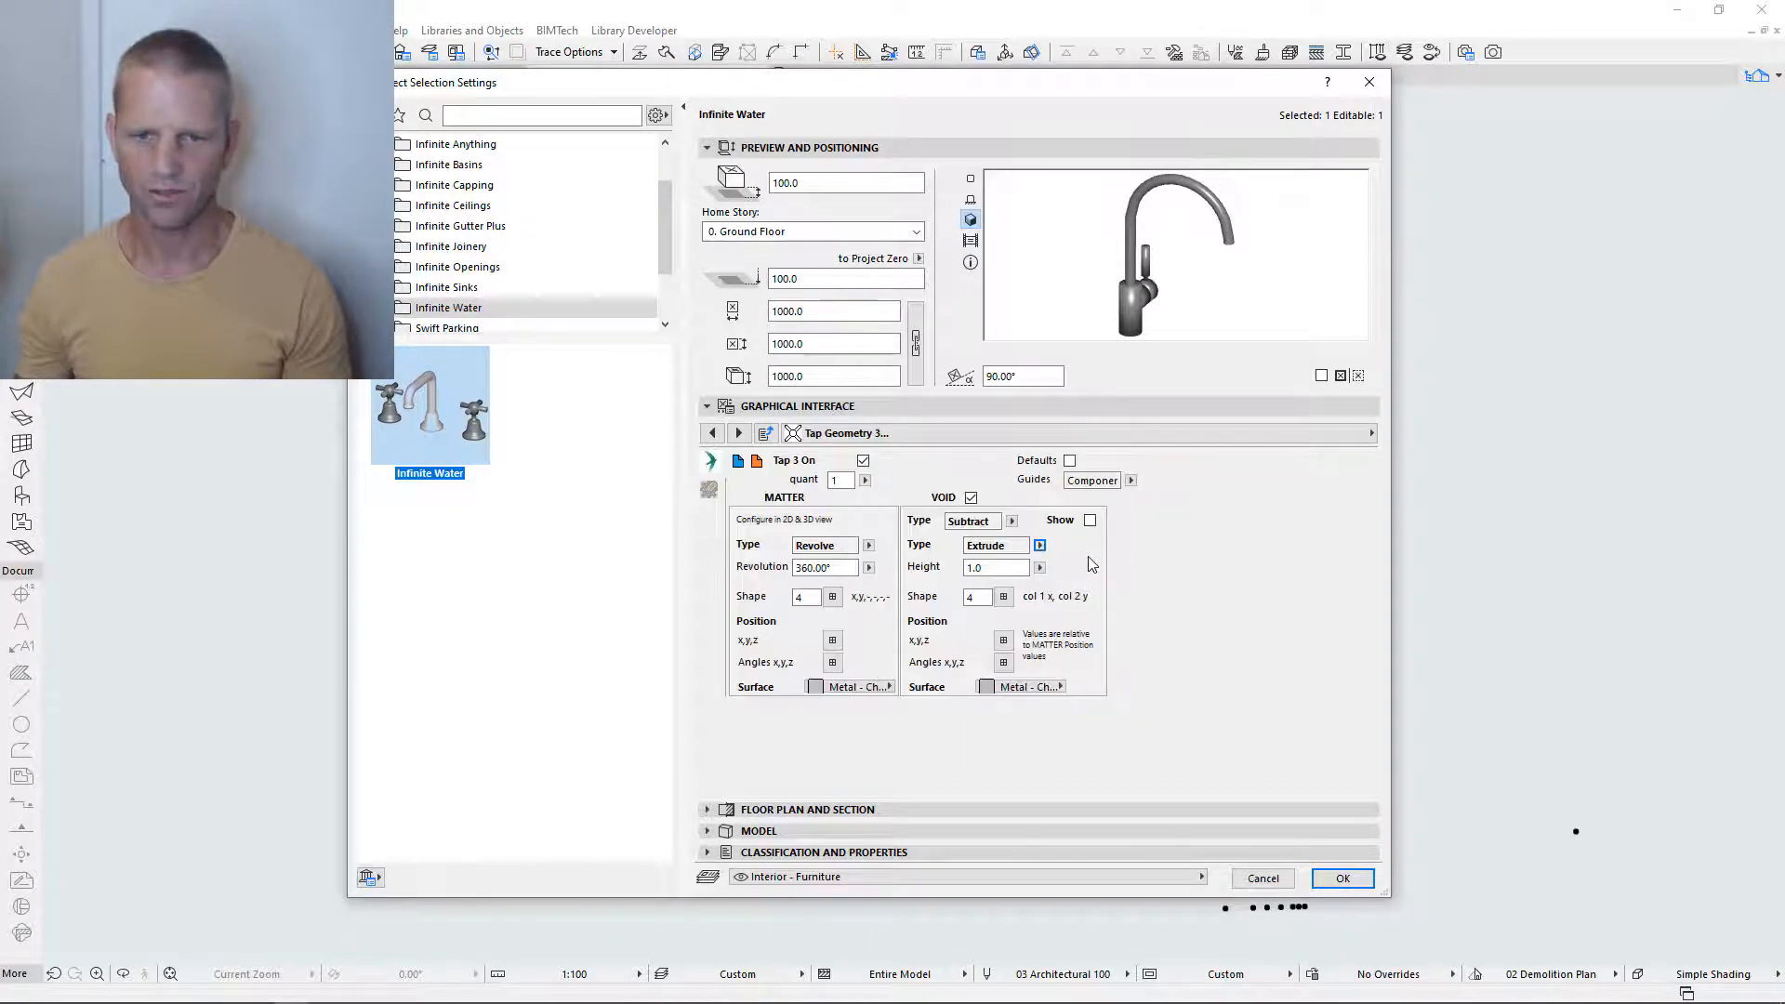
- Set Tap 3's void height to 50, turn on its display, apply the settings and inspect the void in 3D
key("Tab")
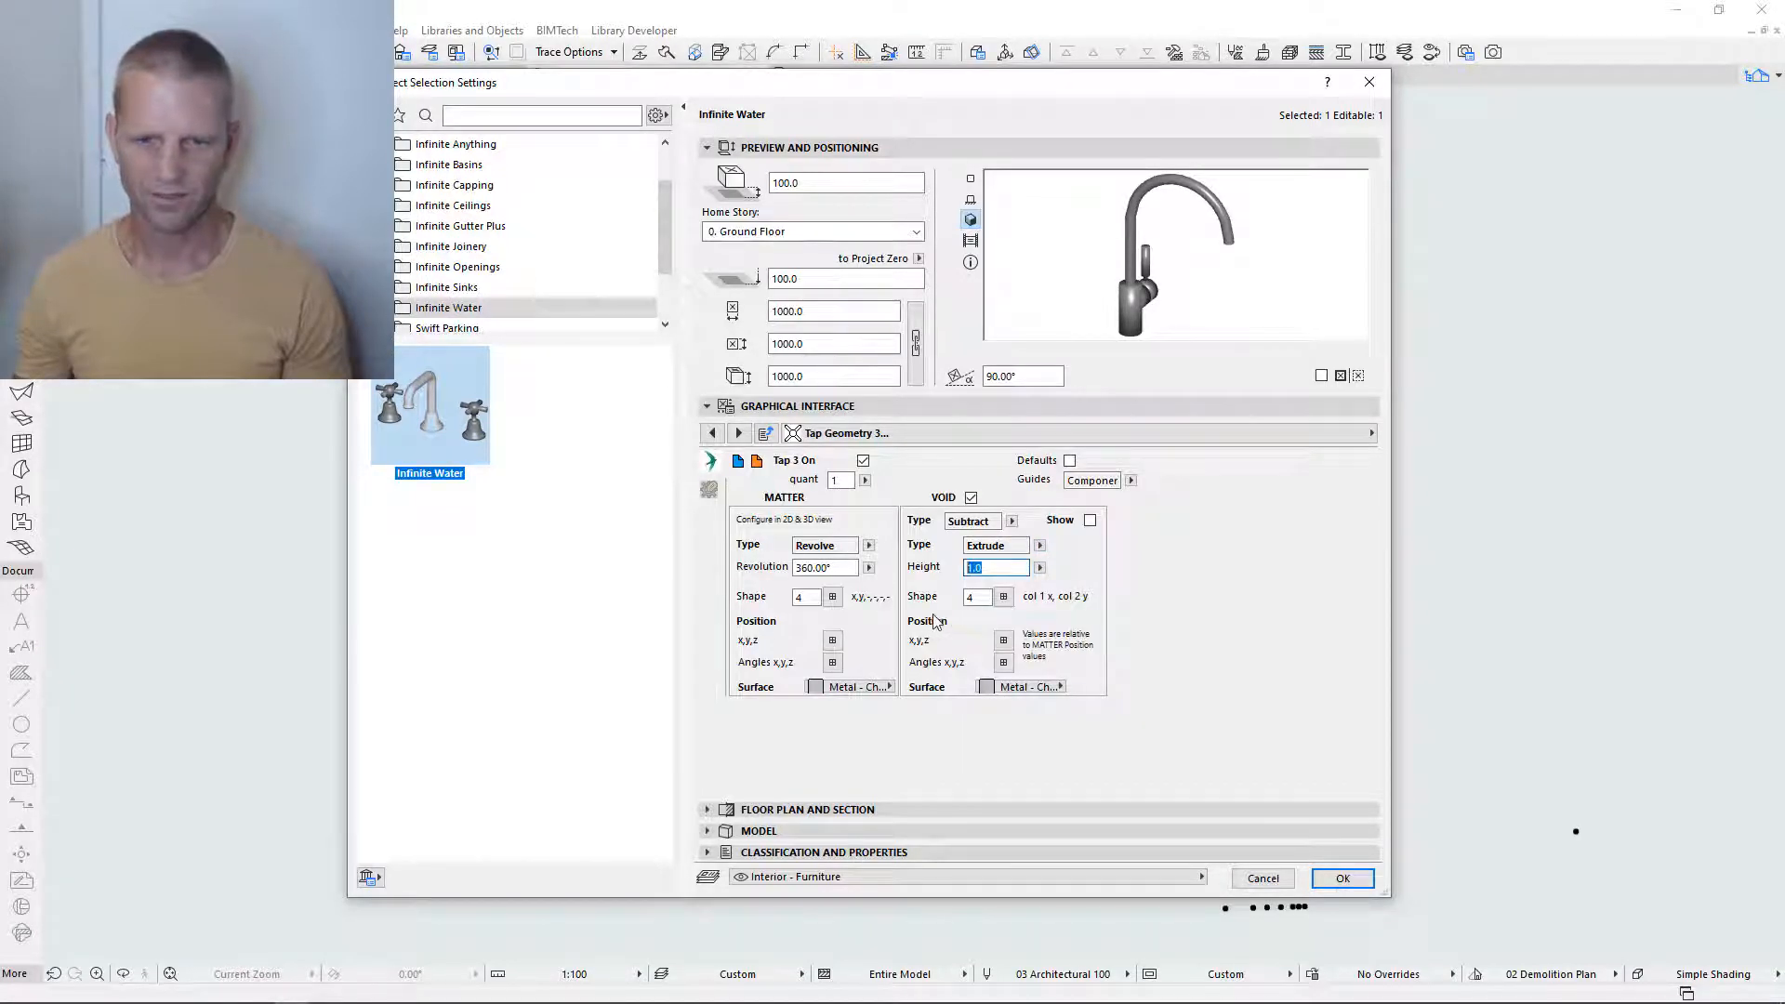
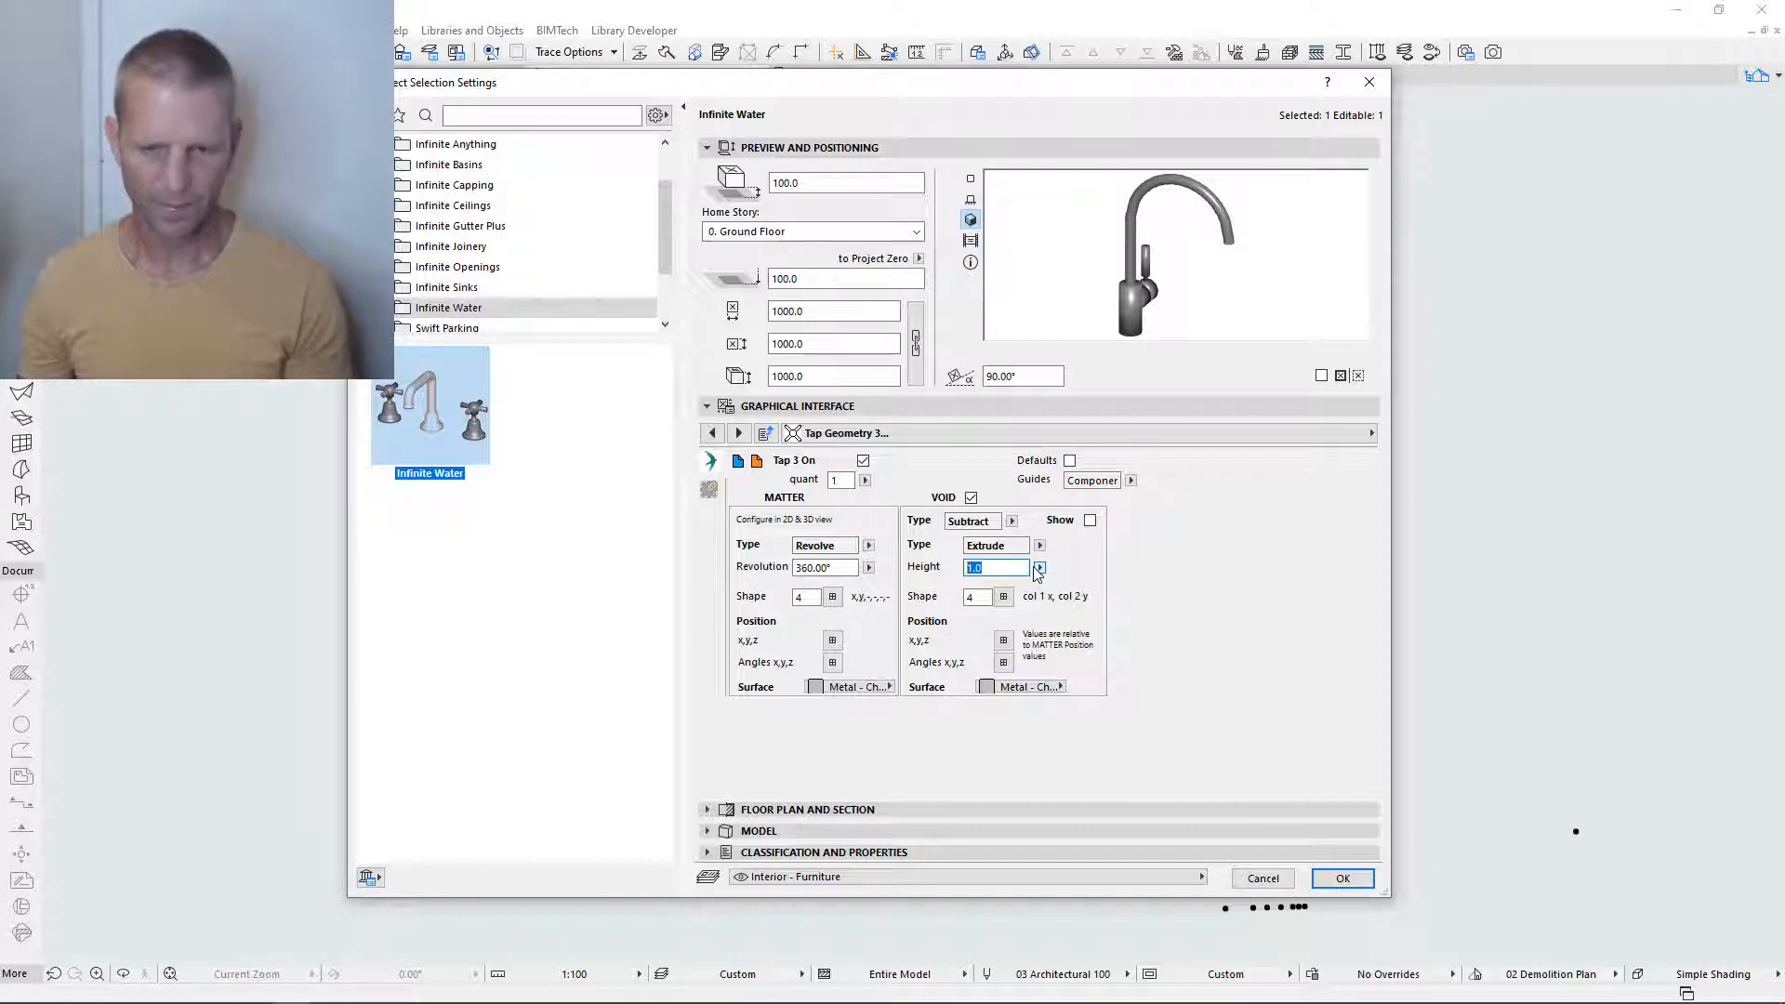
type("50")
key("Return")
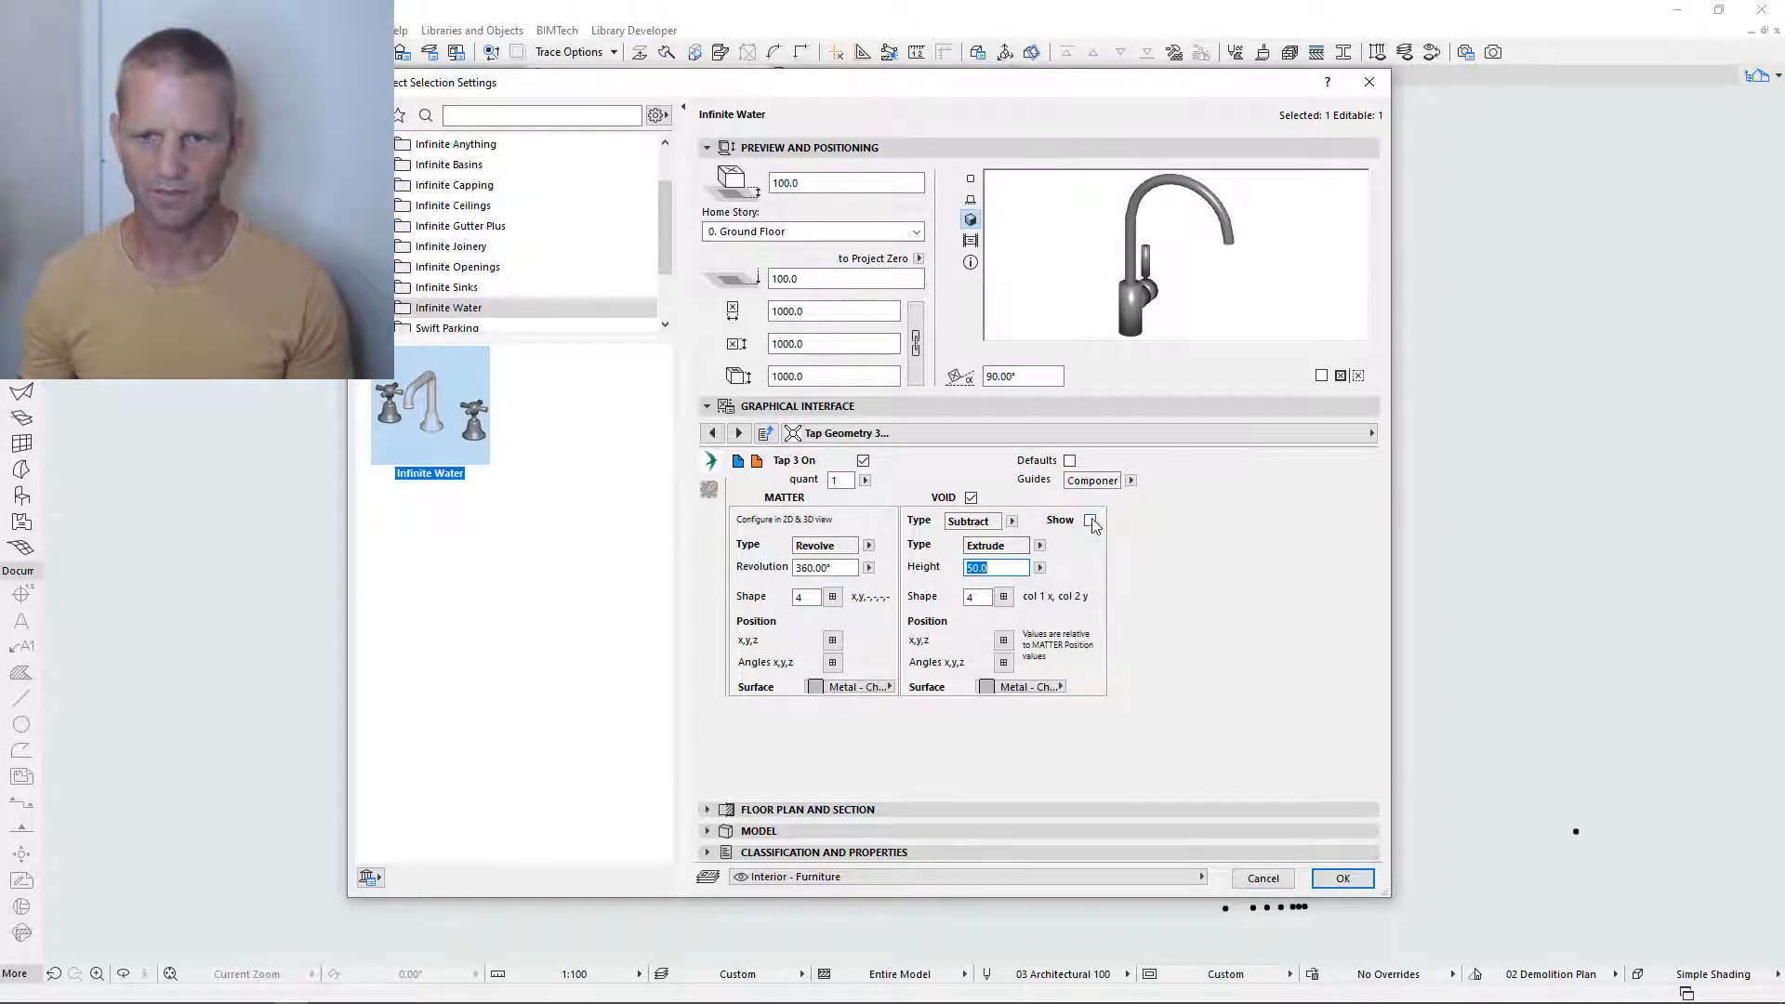
left_click(1090, 520)
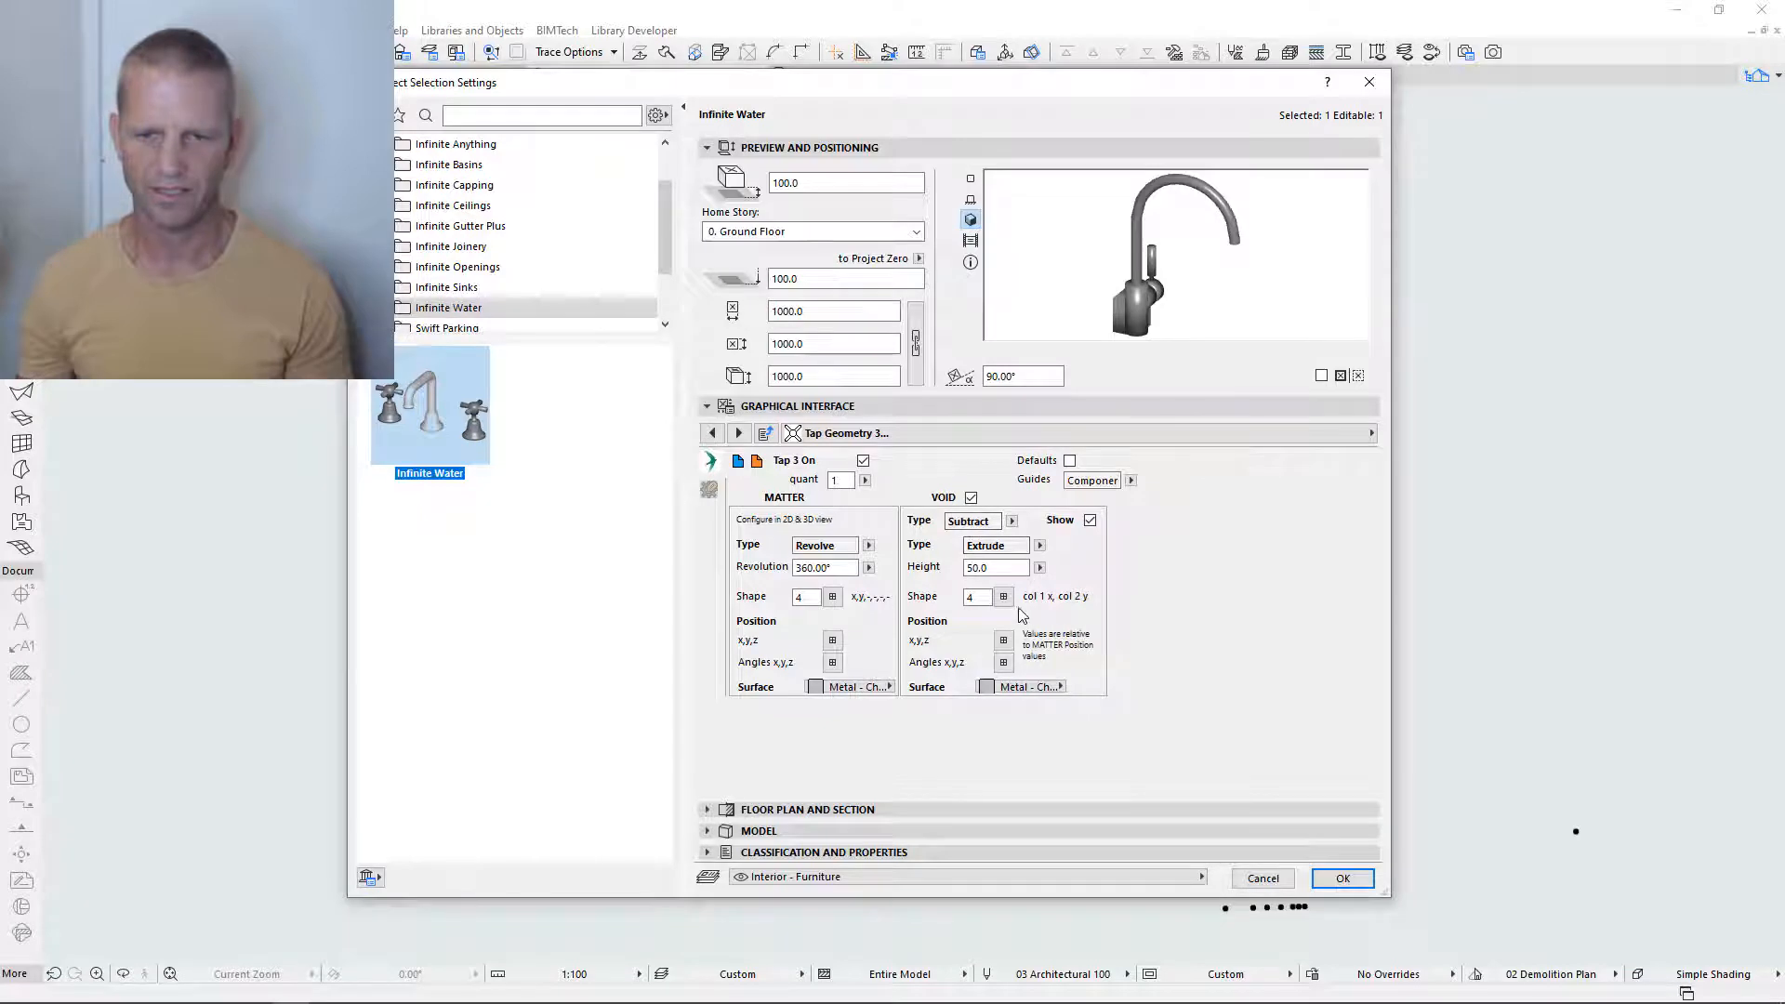
left_click(1342, 878)
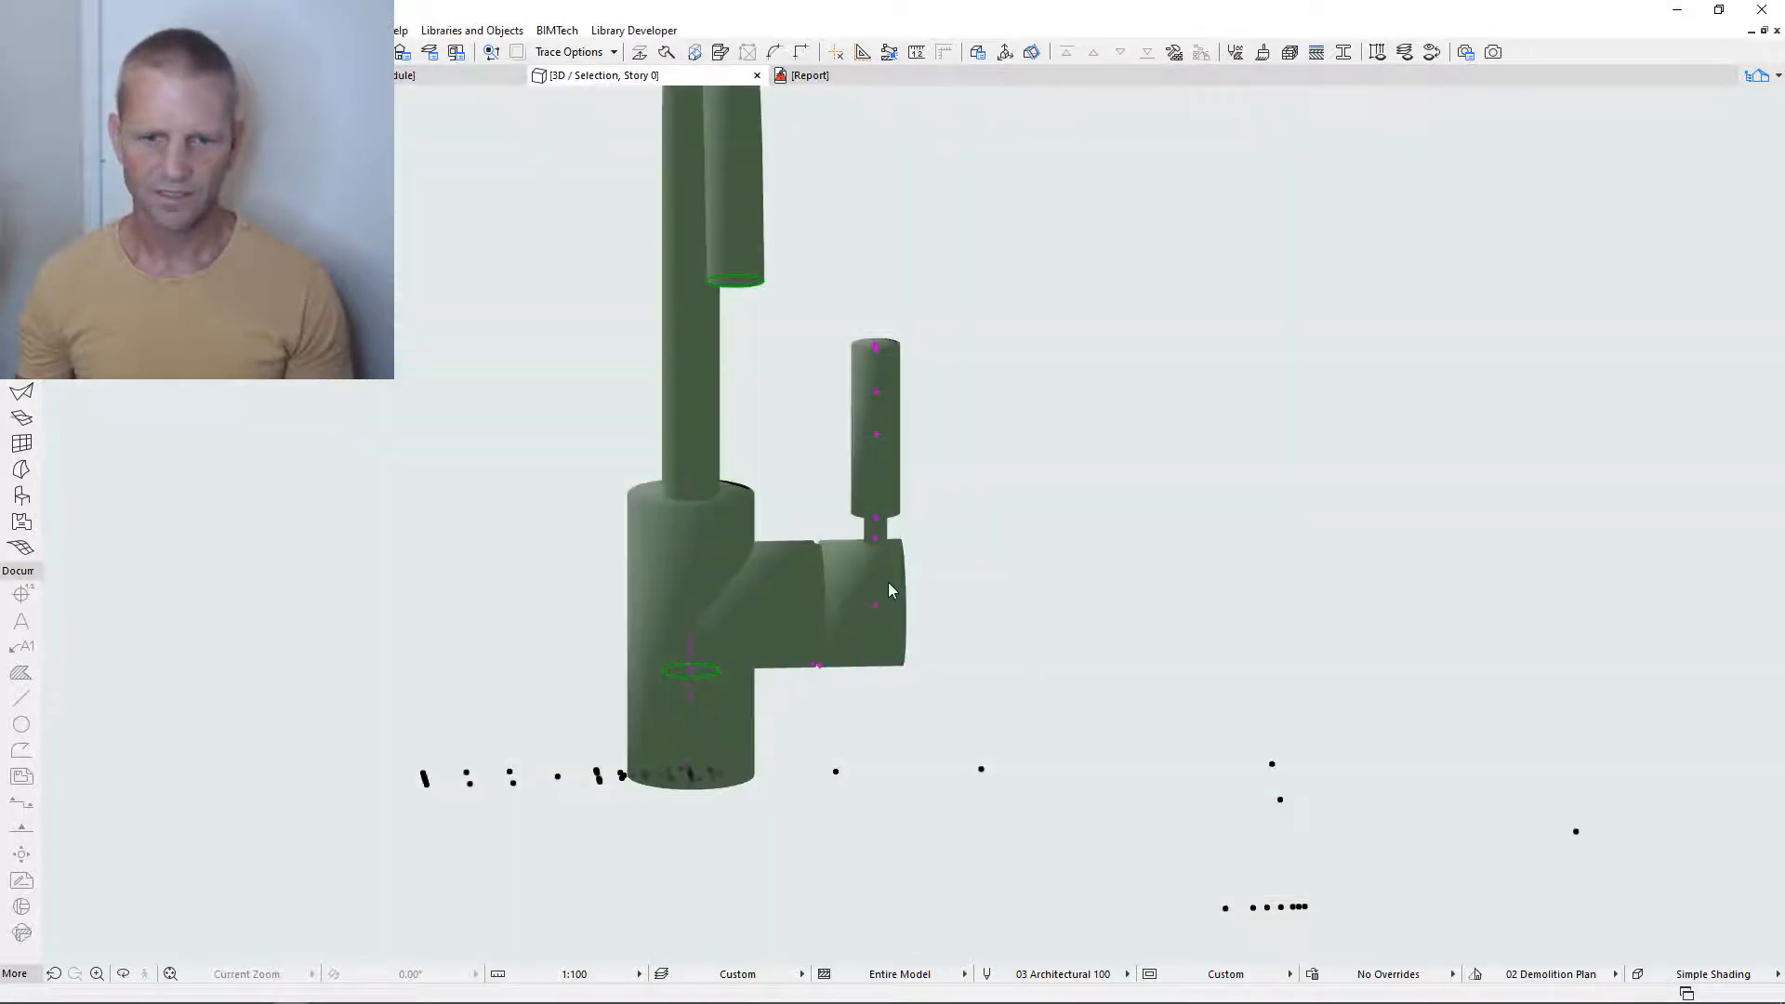
middle_click_drag(826, 678, 530, 621, "shift")
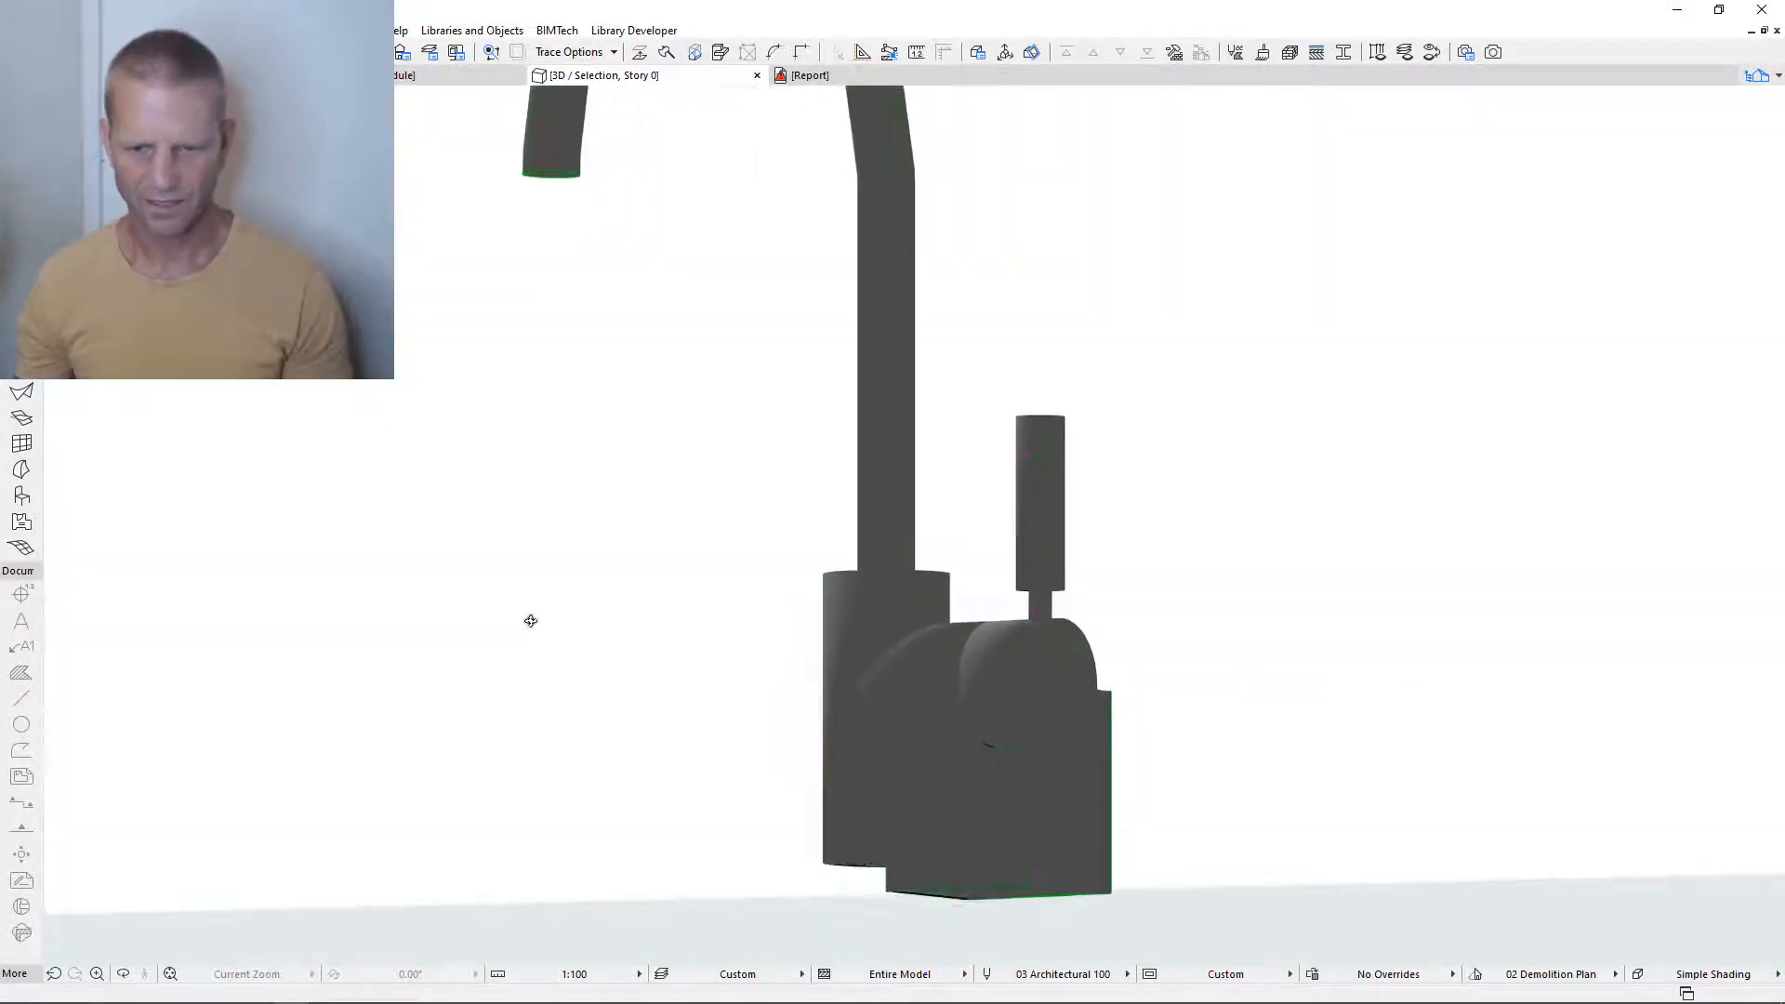
mouse_move(1124, 806)
middle_mouse_down("shift")
mouse_move(796, 784)
mouse_move(905, 777)
mouse_move(628, 814)
mouse_move(893, 828)
mouse_move(1406, 800)
mouse_move(1403, 784)
mouse_move(1155, 744)
mouse_move(1089, 681)
mouse_move(1057, 706)
middle_mouse_up("shift")
- Return to the floor plan and move the mixer object straight down so its origin aligns with the drawn knob's lower edge
key("F2")
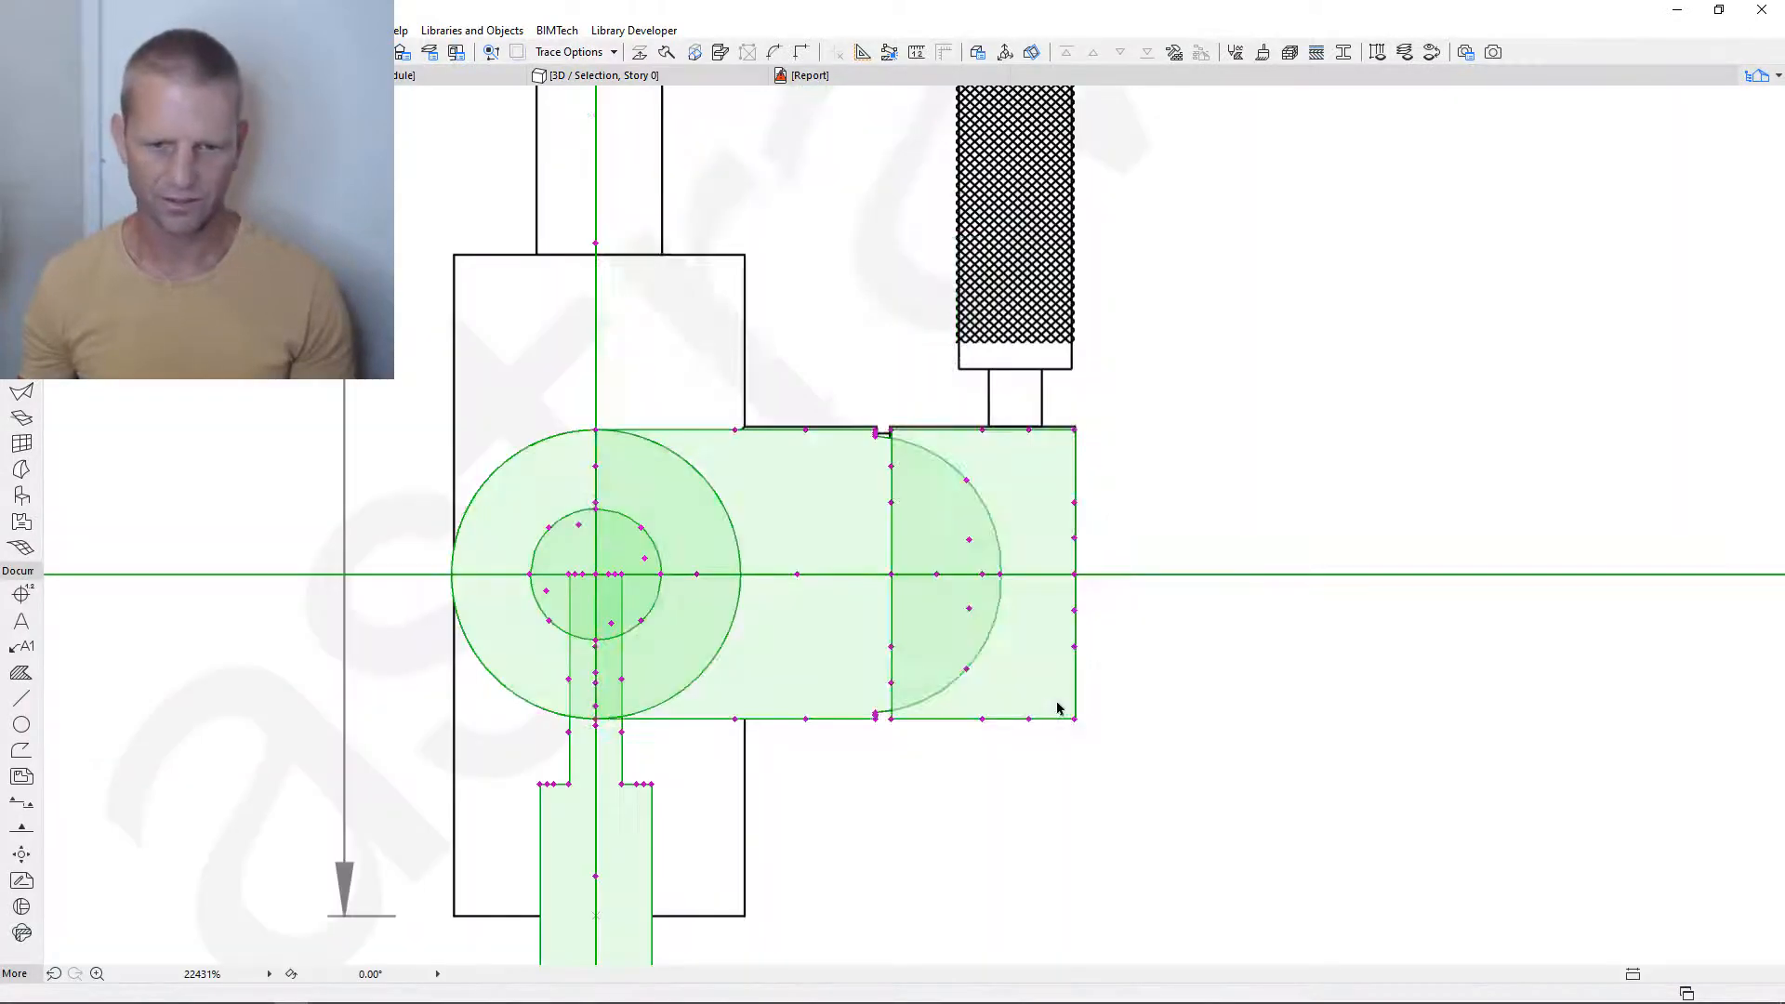
scroll(931, 664, "down", 2)
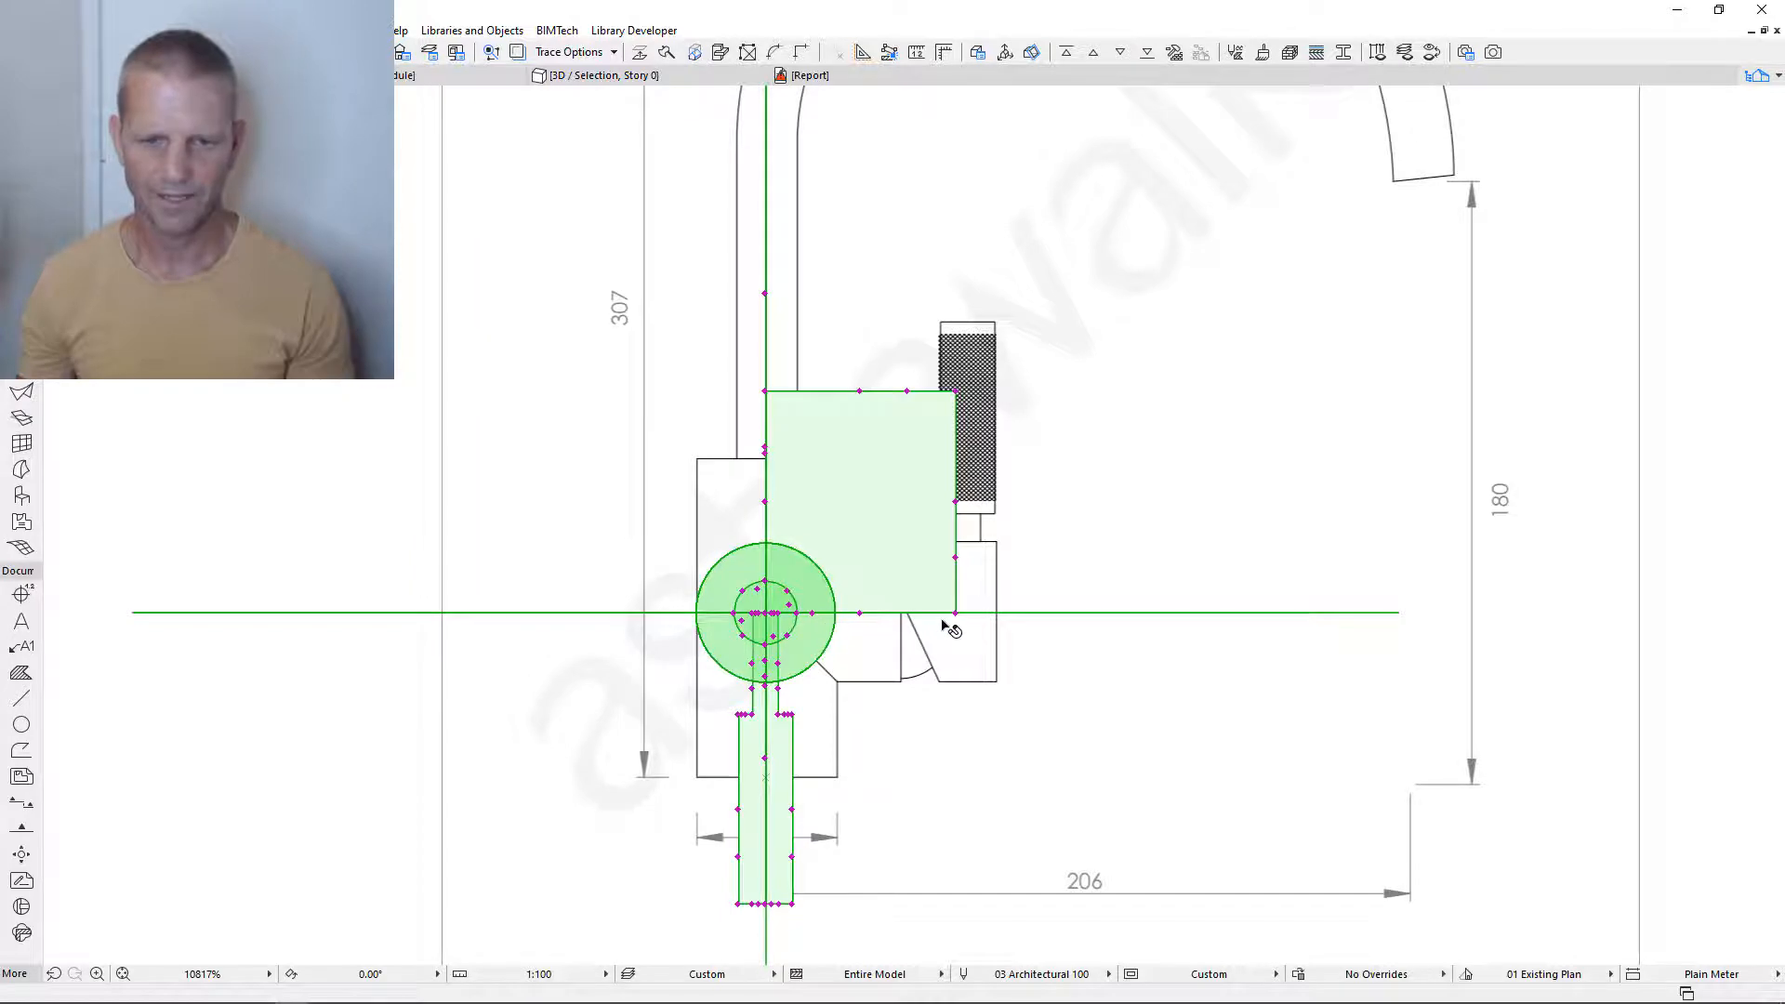
scroll(948, 627, "up", 2)
scroll(578, 610, "up", 3)
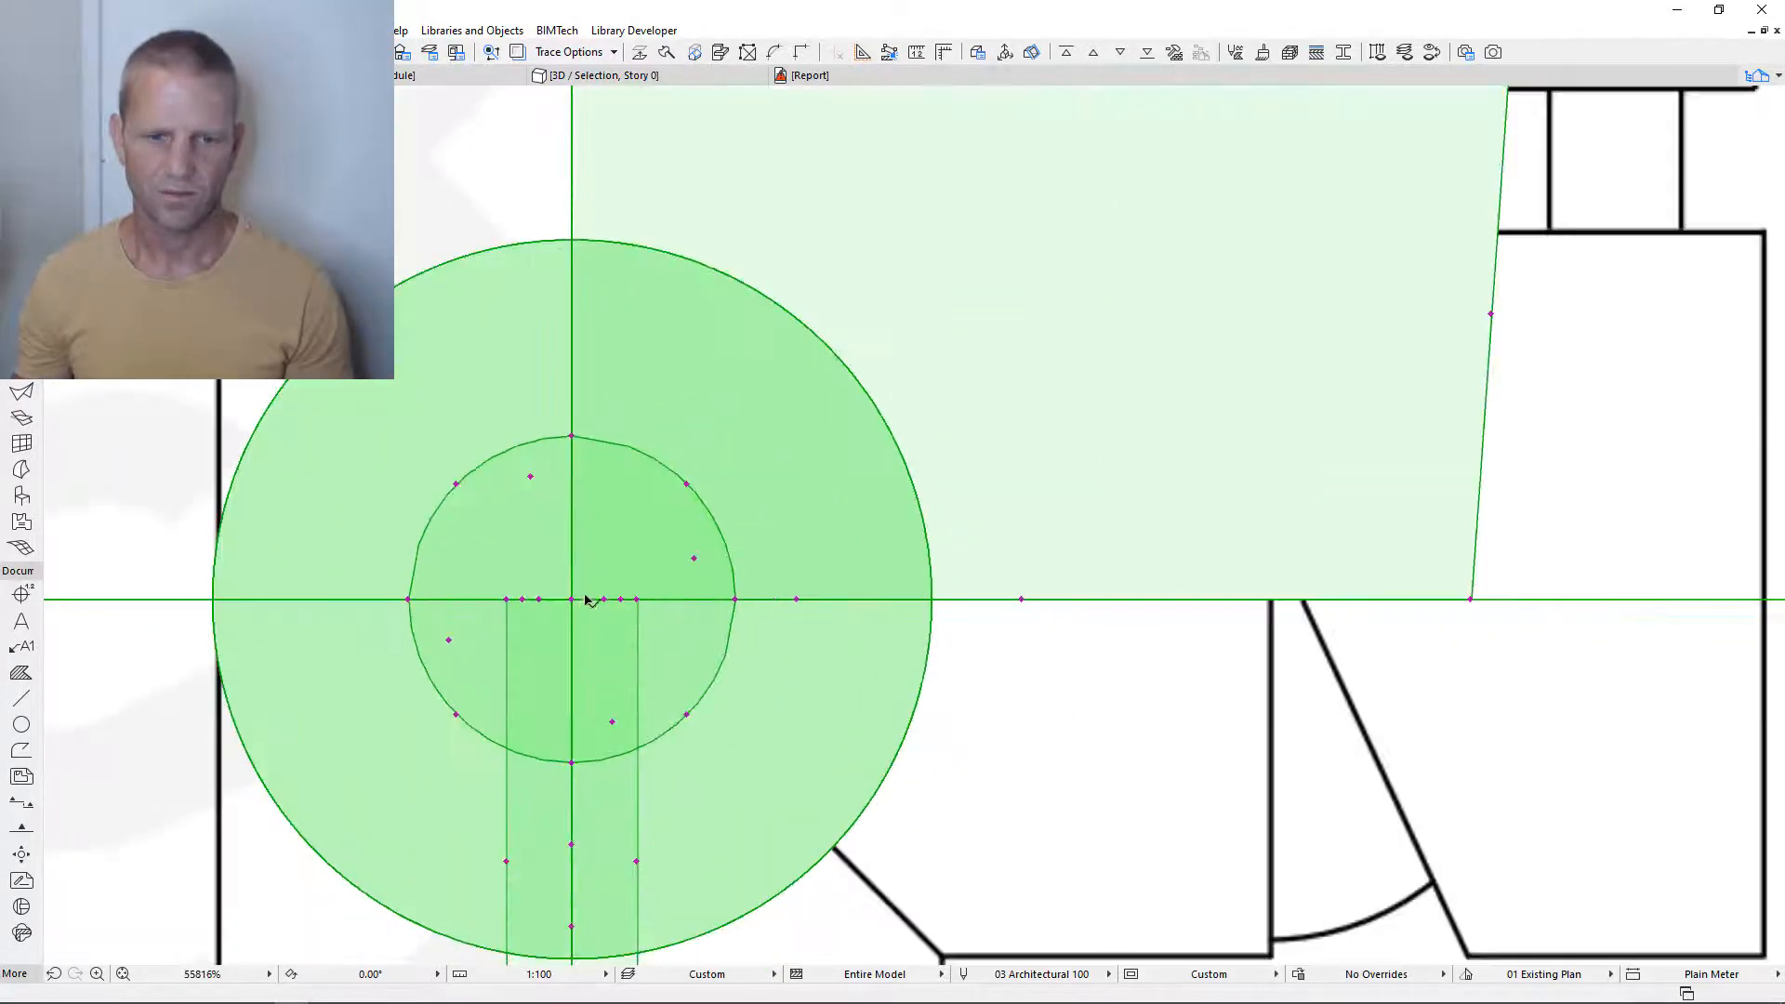
scroll(585, 600, "down", 2)
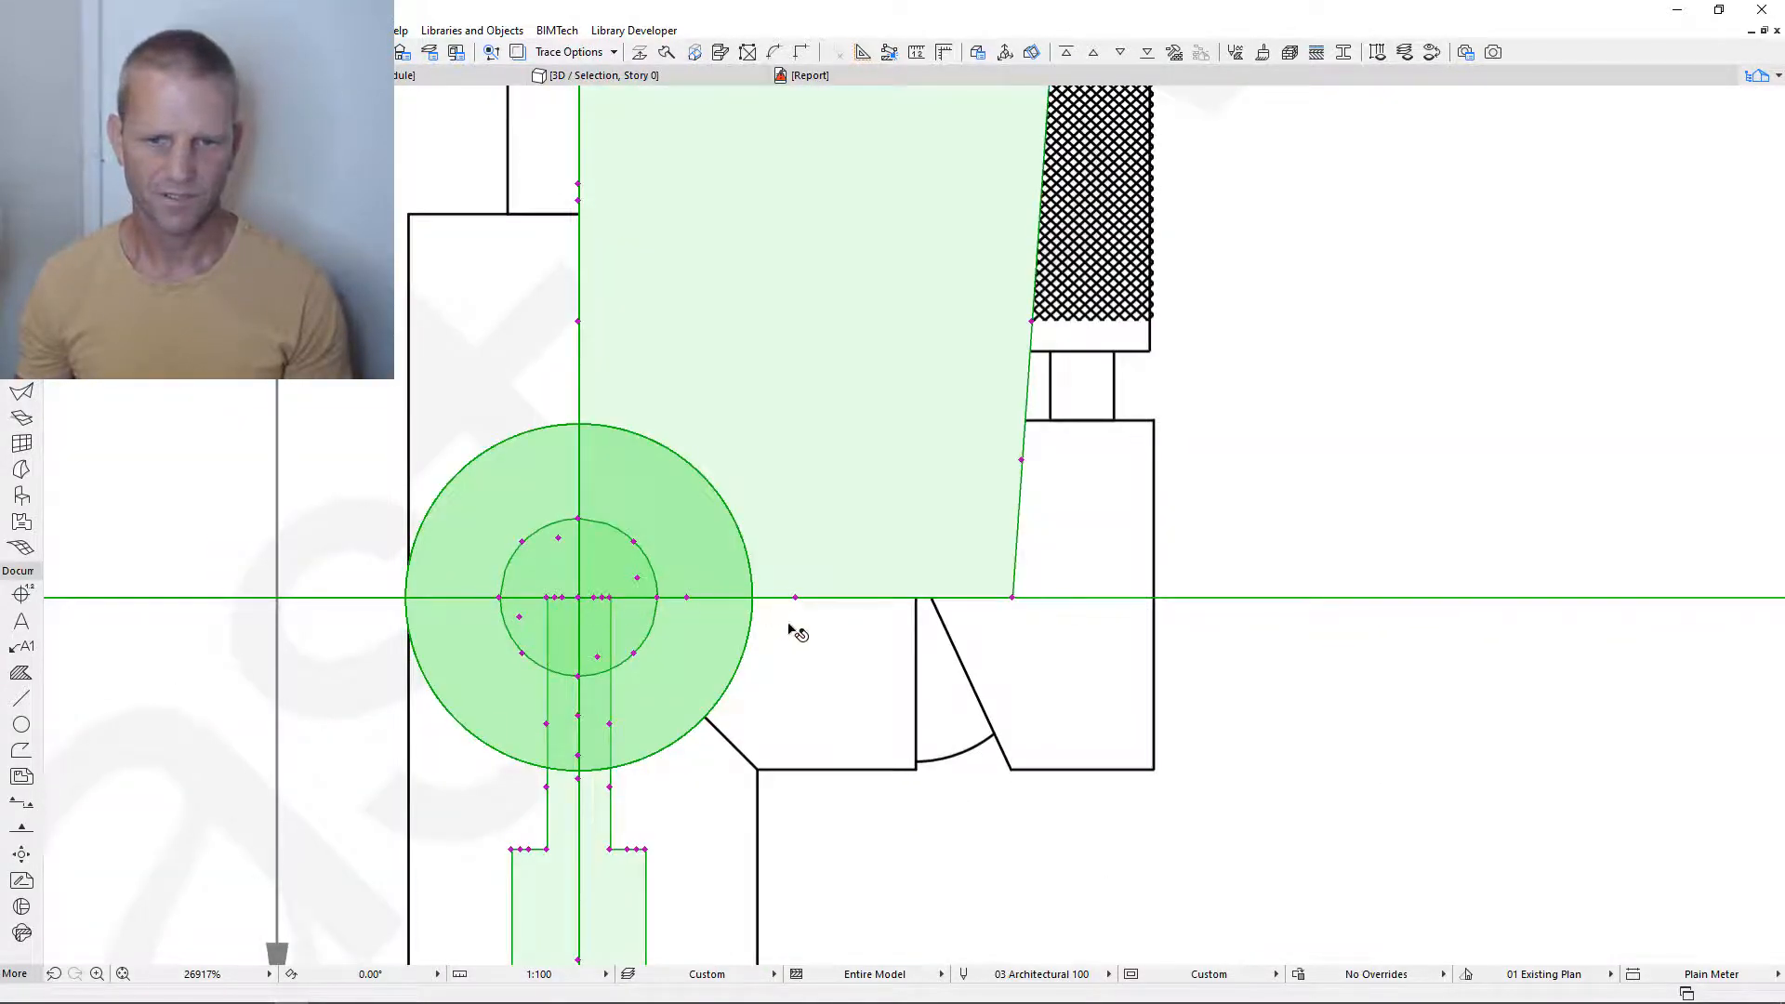
scroll(790, 635, "down", 3)
scroll(702, 627, "up", 2)
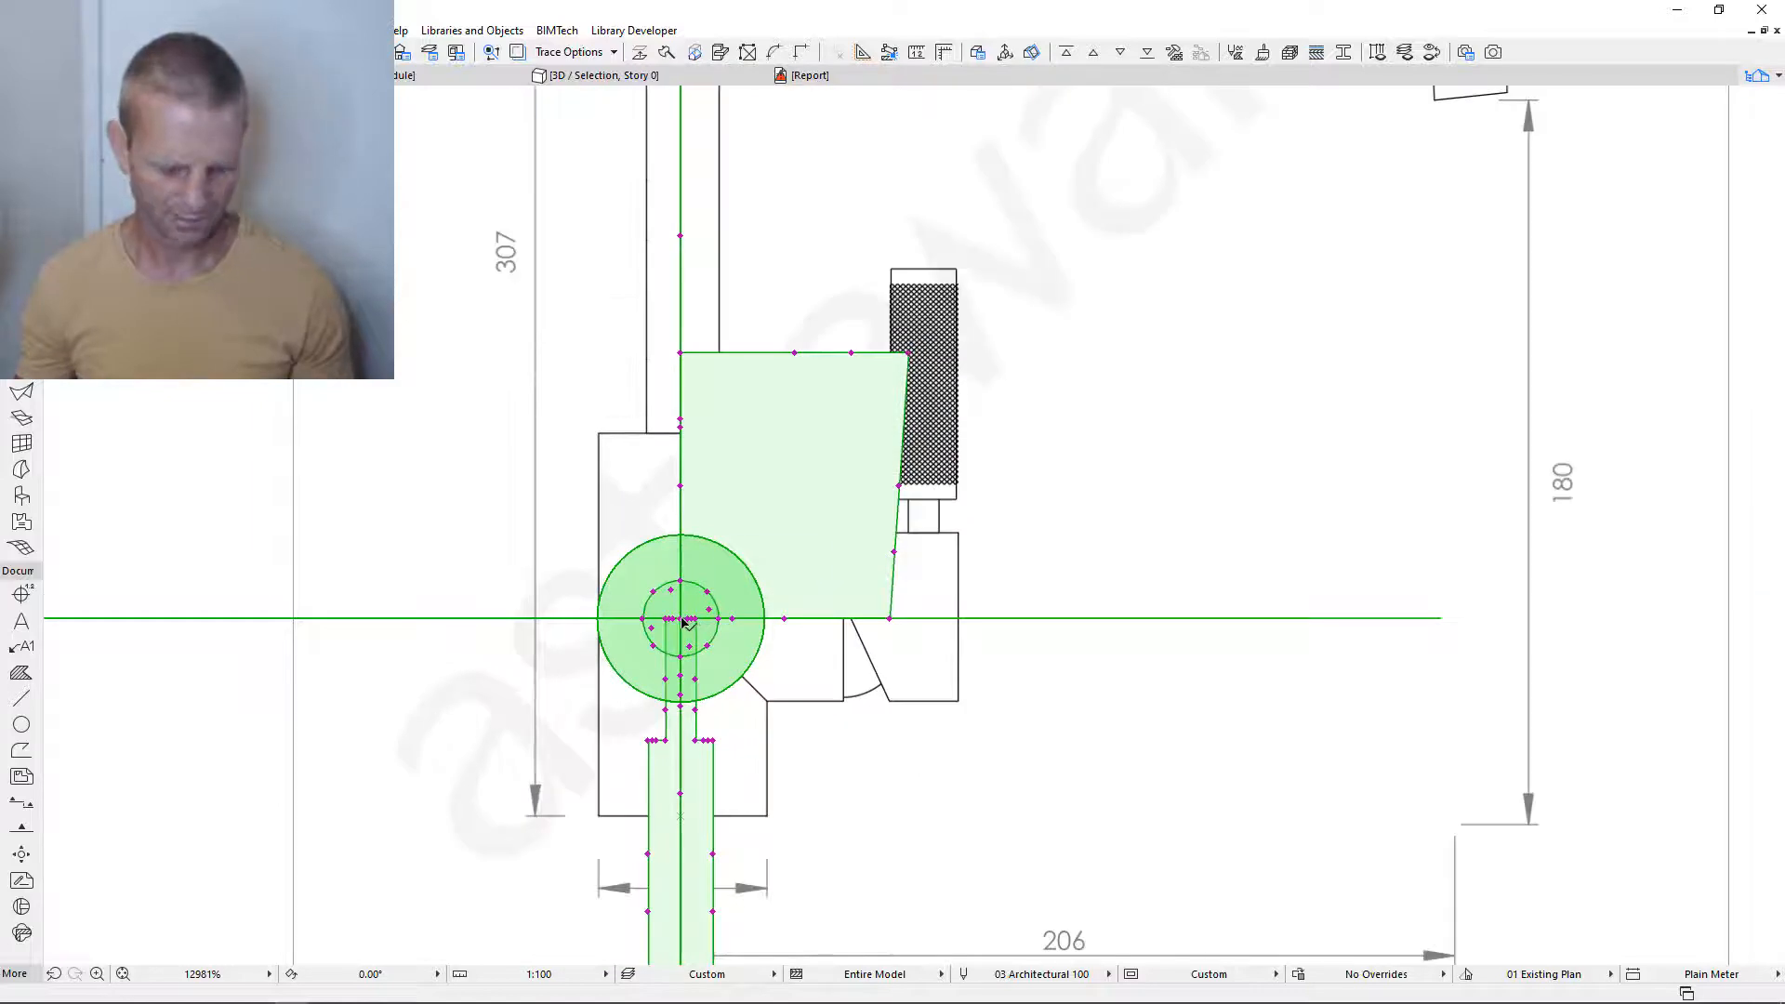
left_click(685, 621)
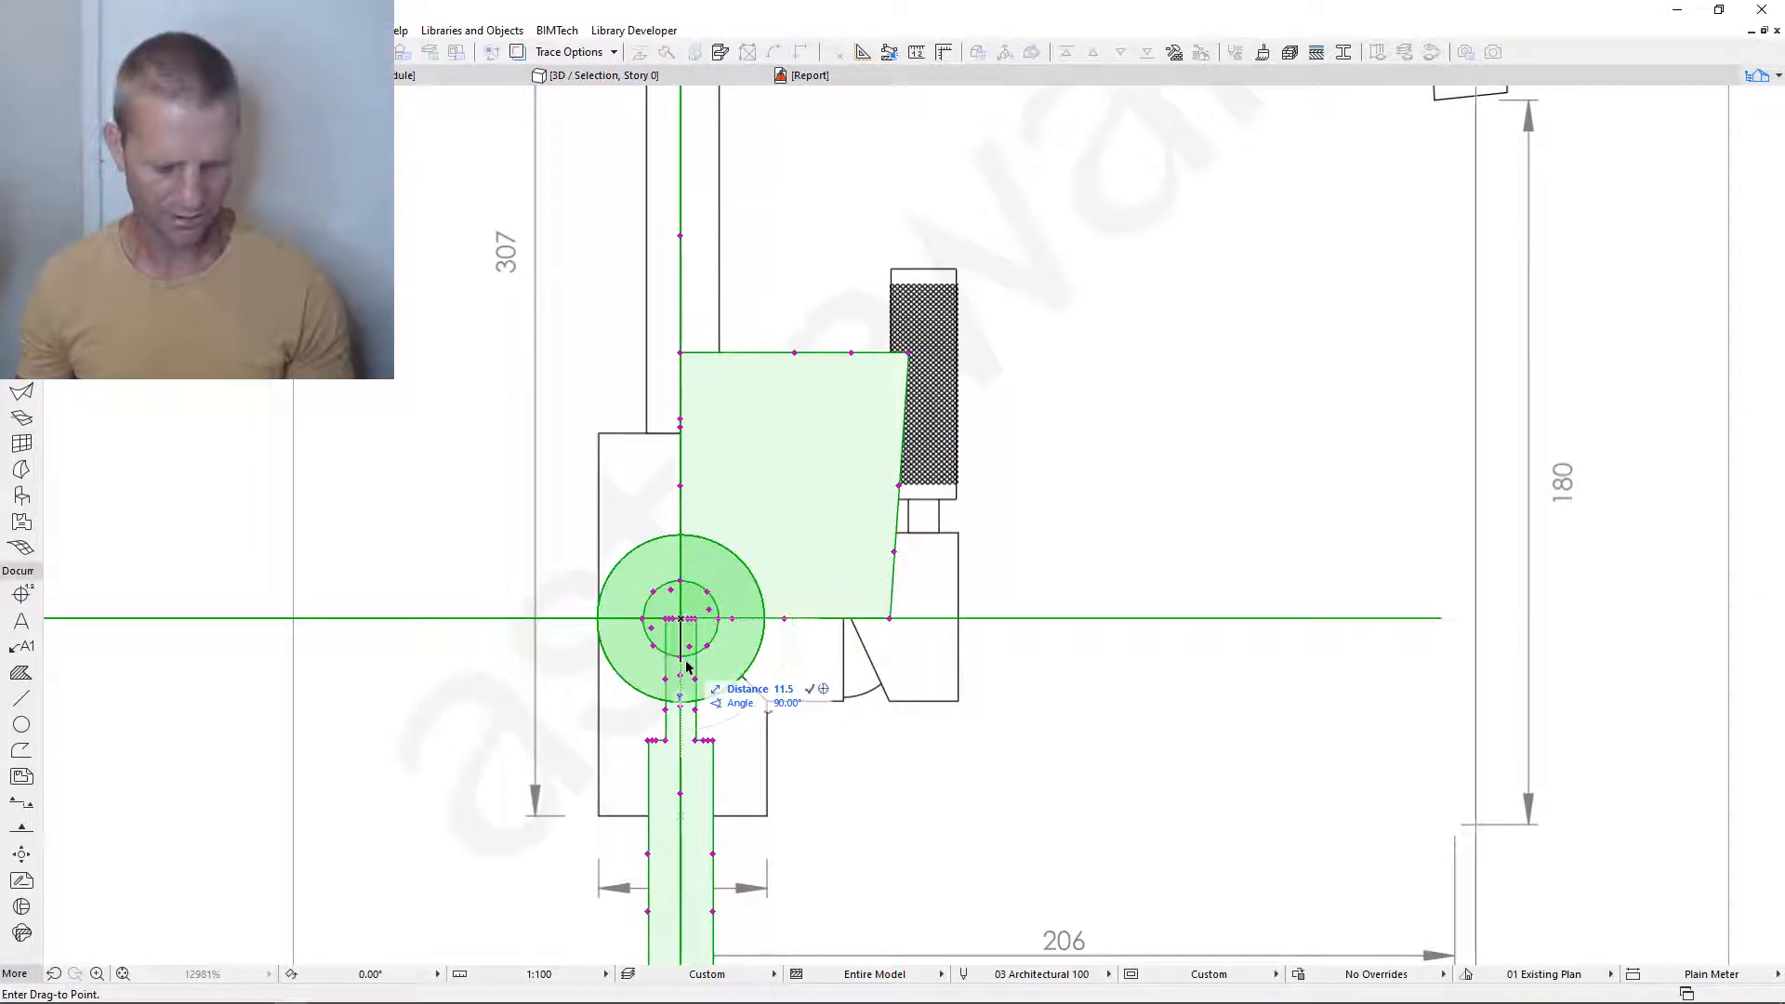
key("Tab")
key("Return")
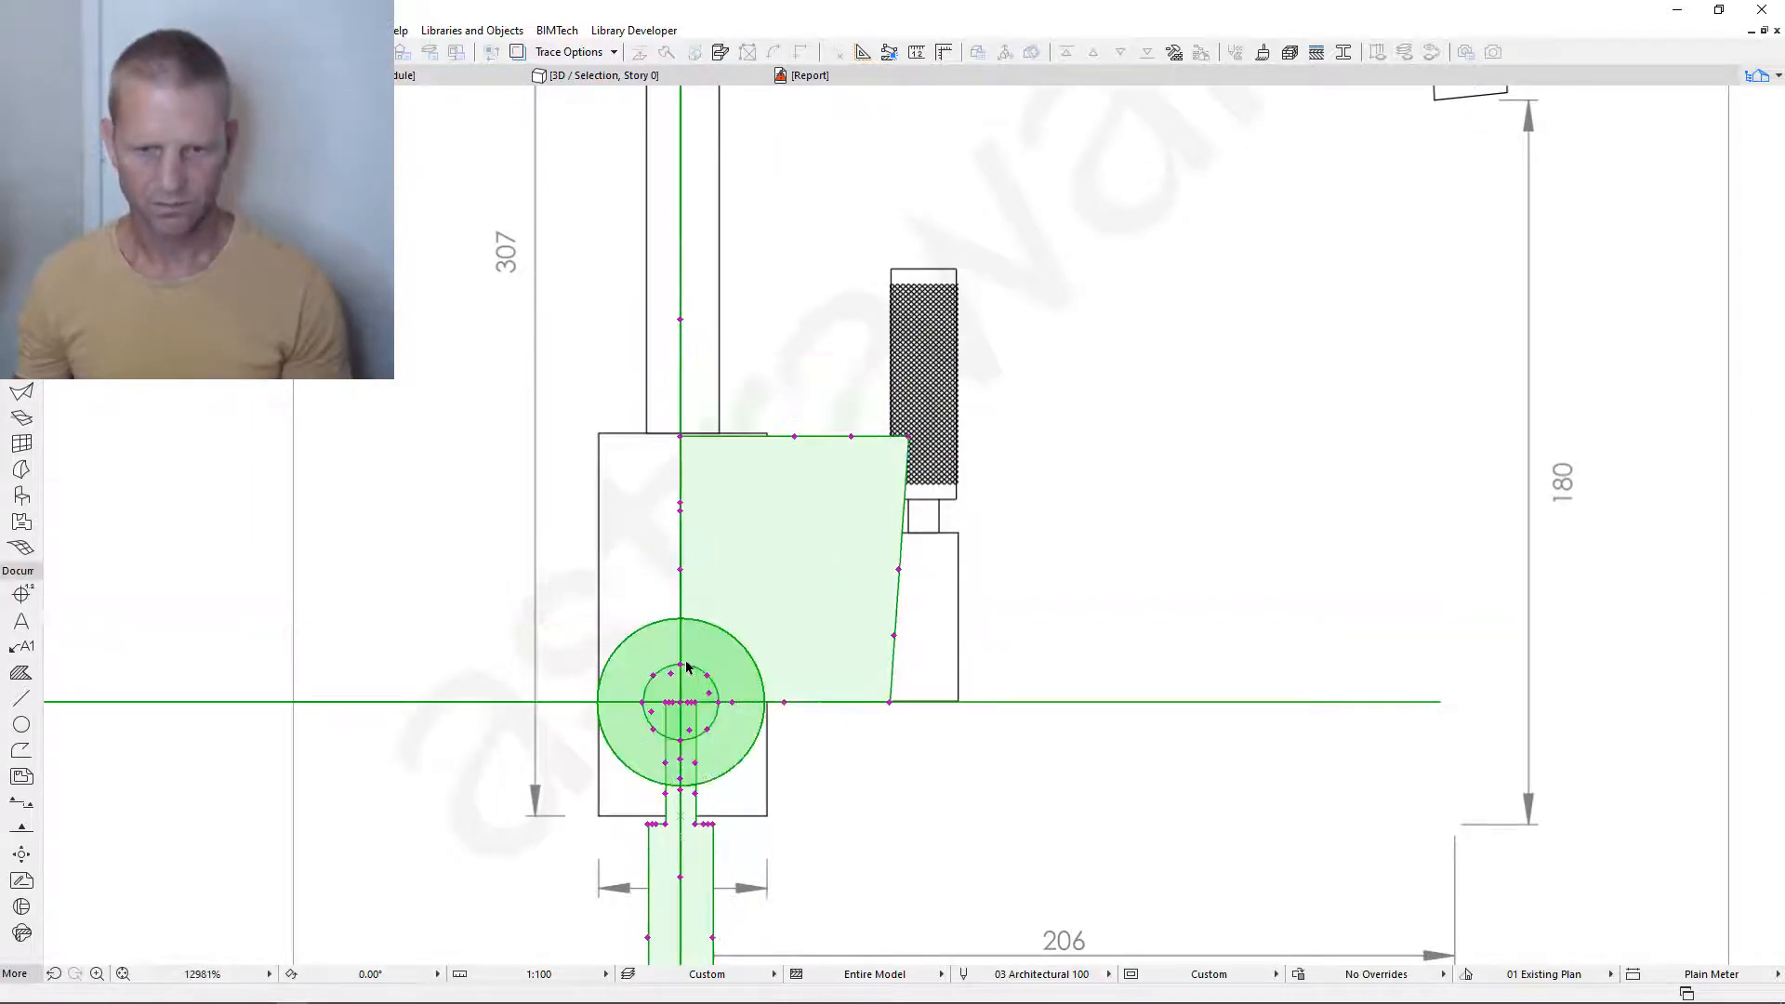
- Reshape Tap 3's void, placing the upper outer node on the top of the drawn knob's angled cut and the upper inner node level with it
scroll(846, 680, "up", 3)
scroll(878, 529, "down", 2)
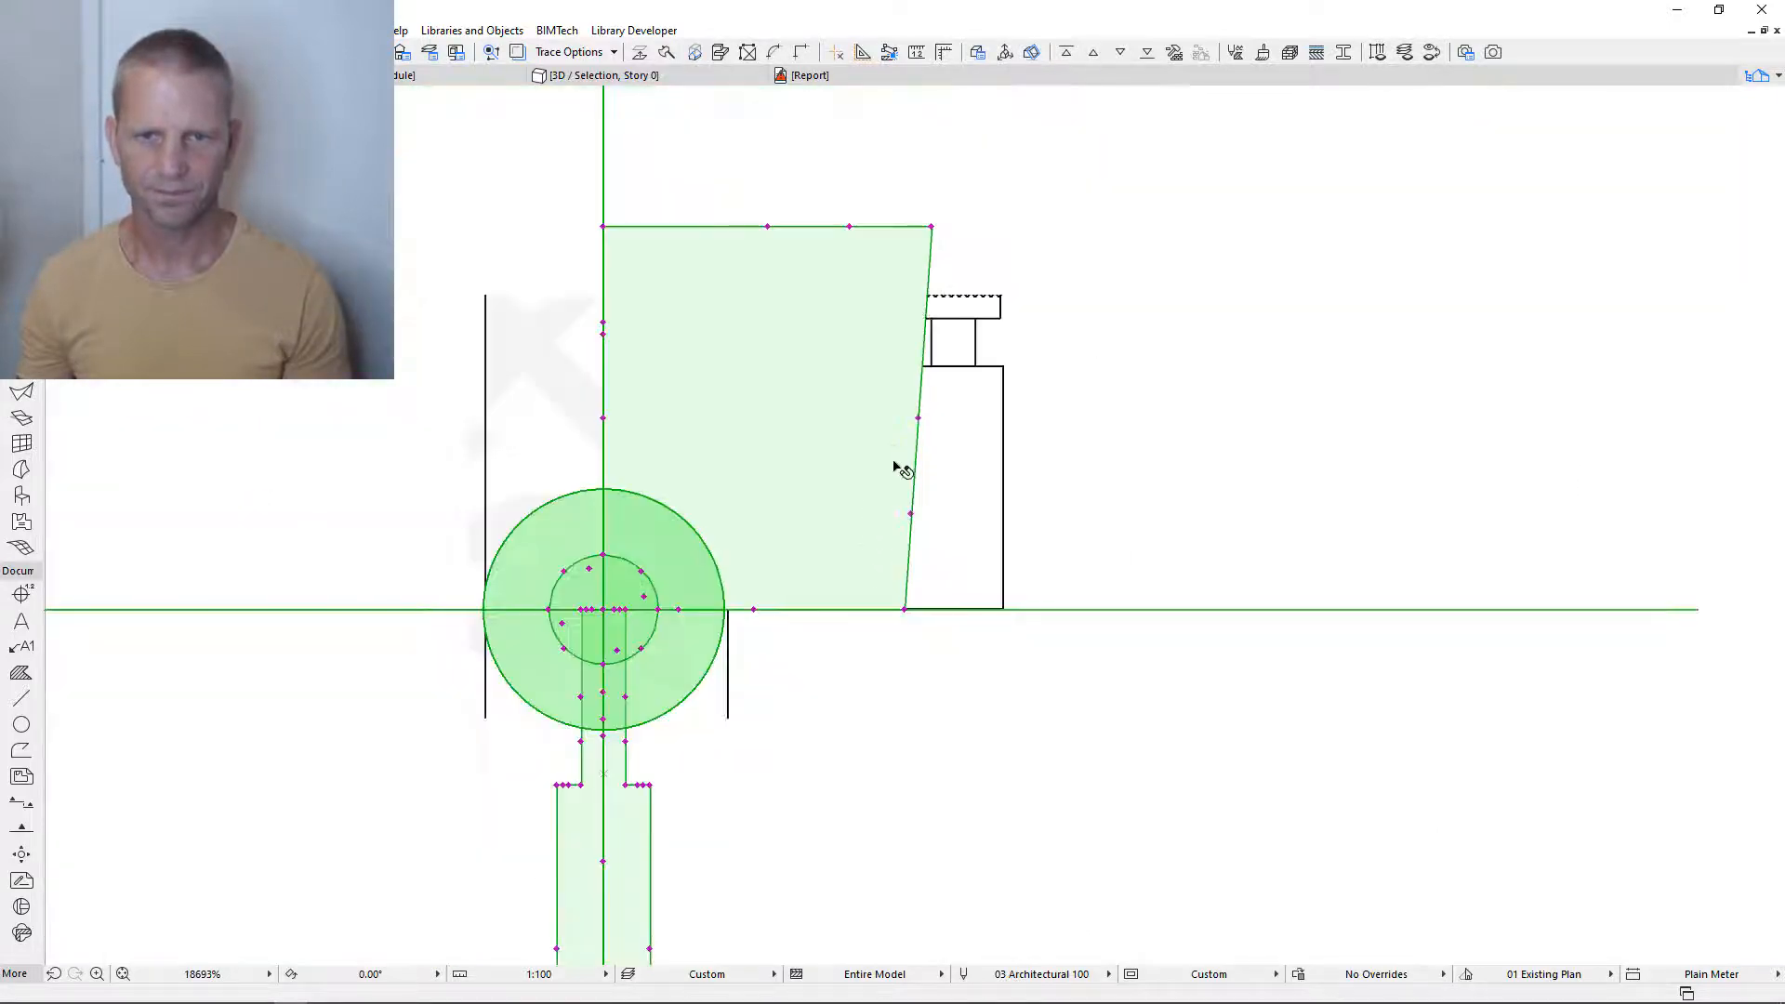
left_click(932, 227)
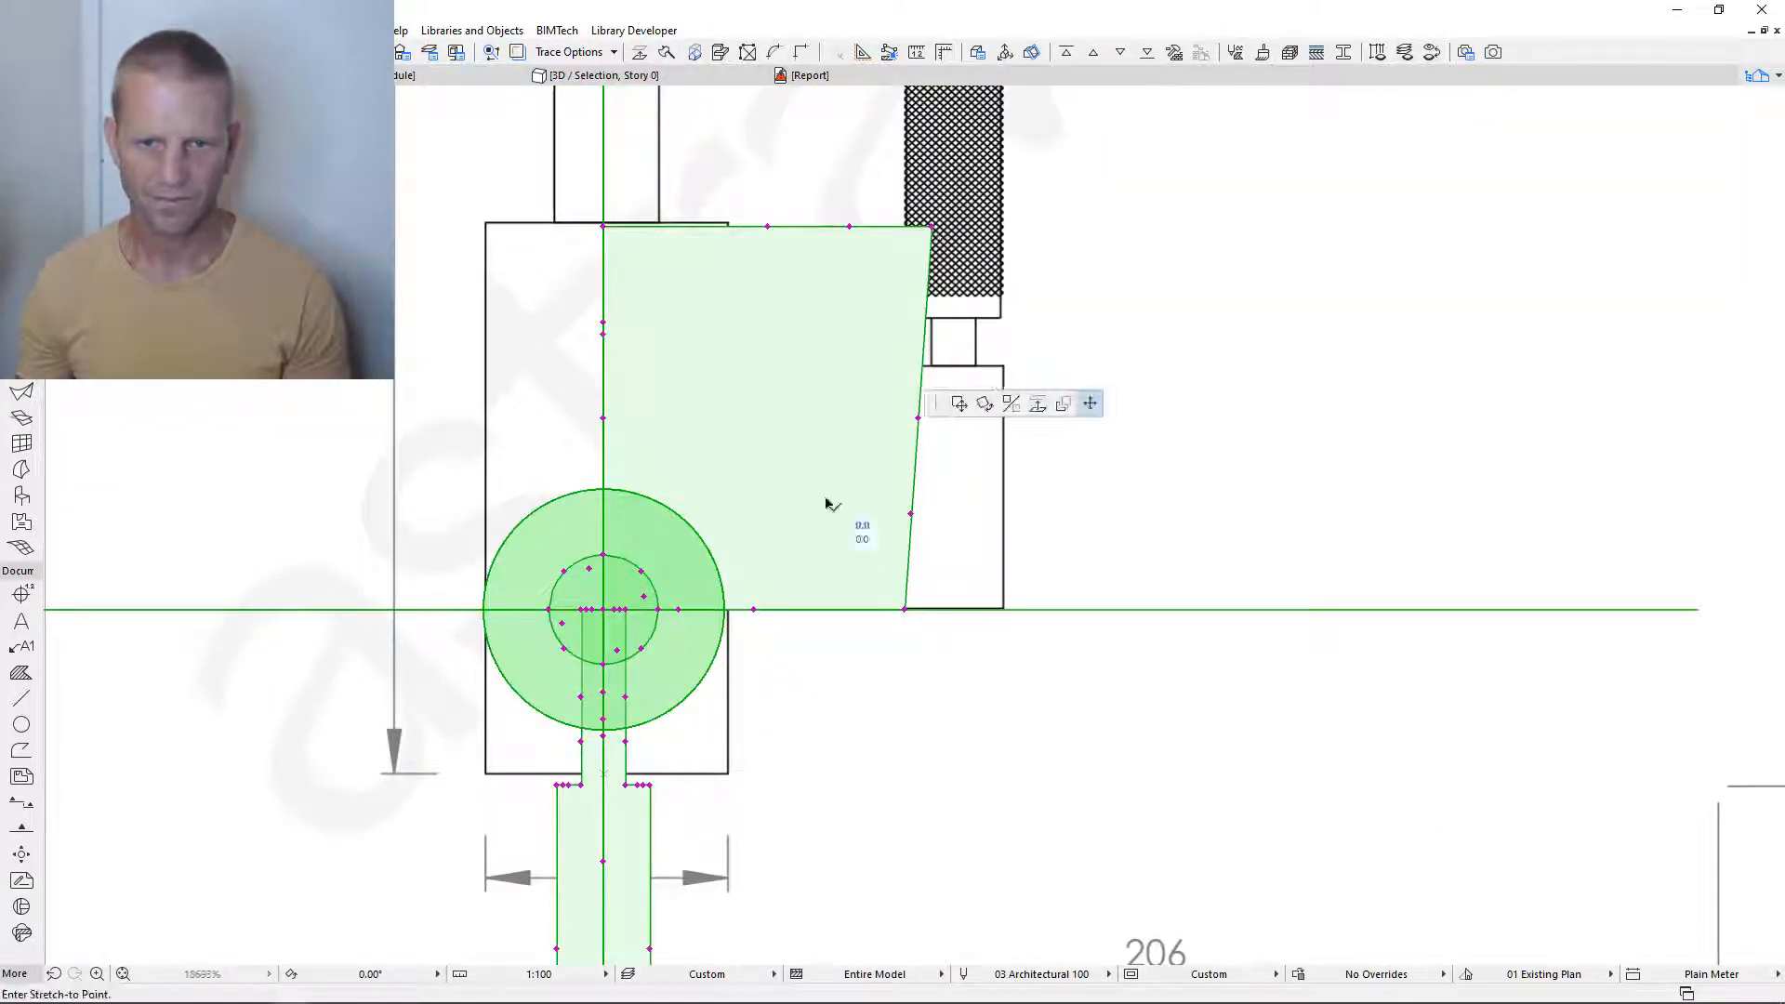
left_click(830, 493)
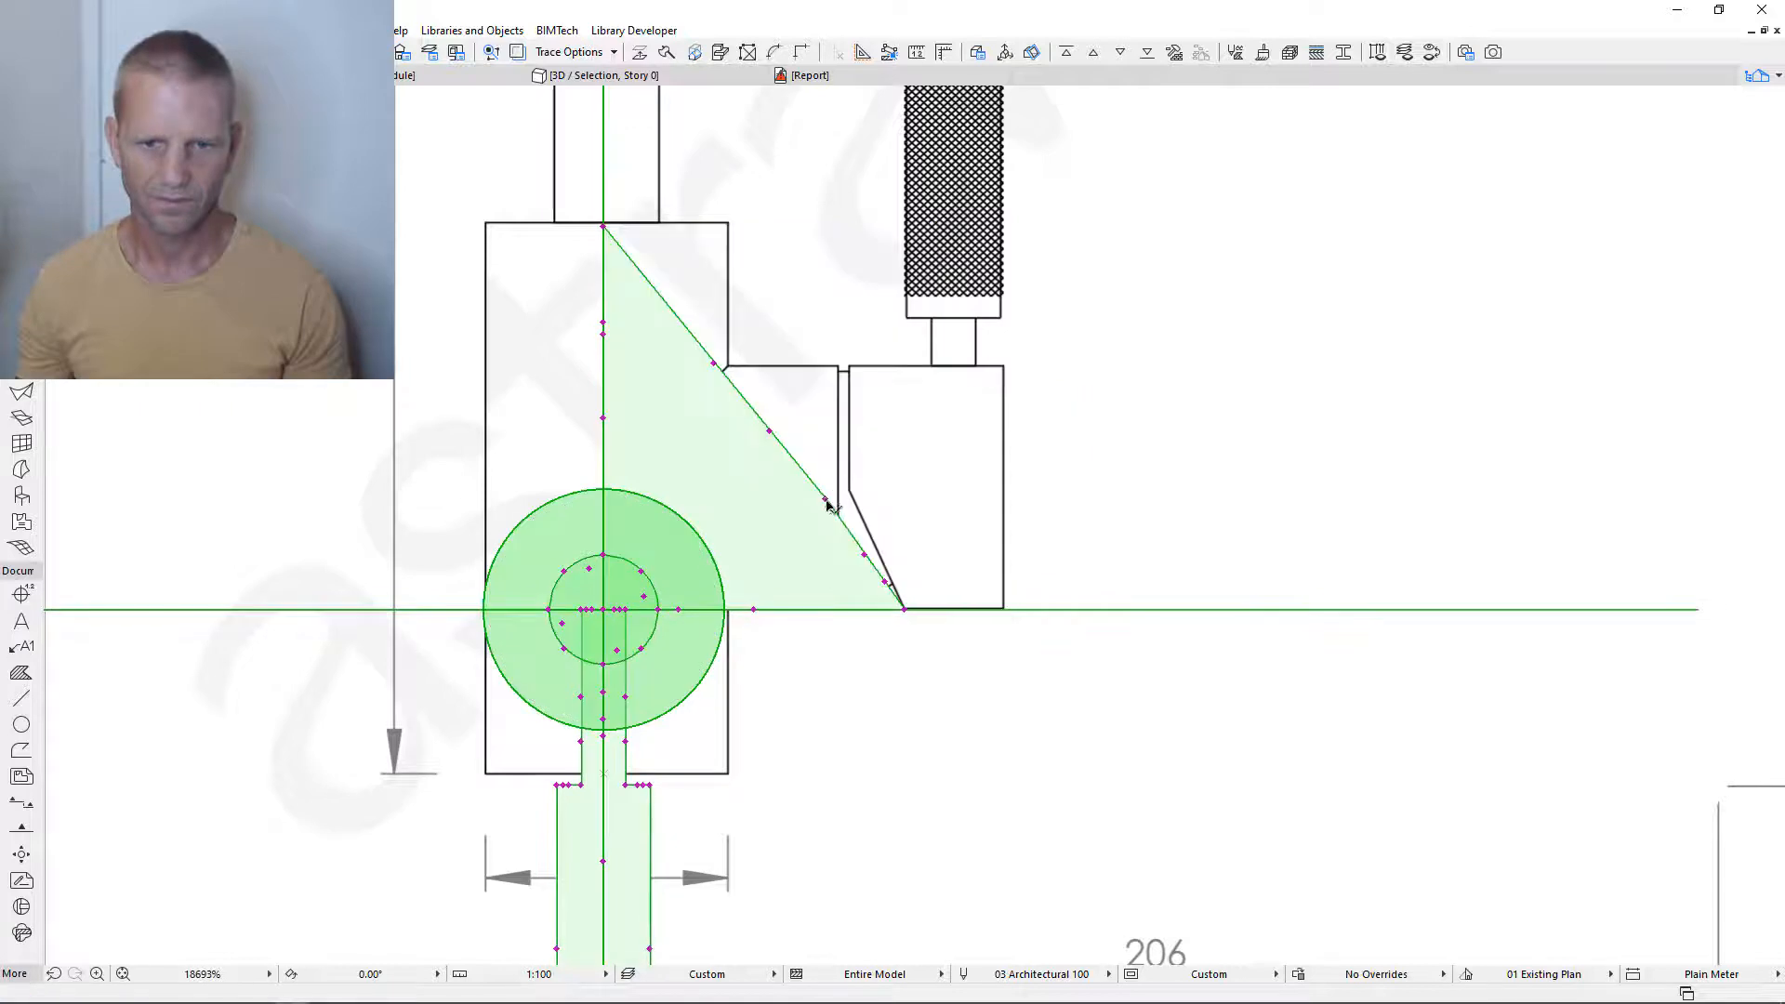
left_click(827, 498)
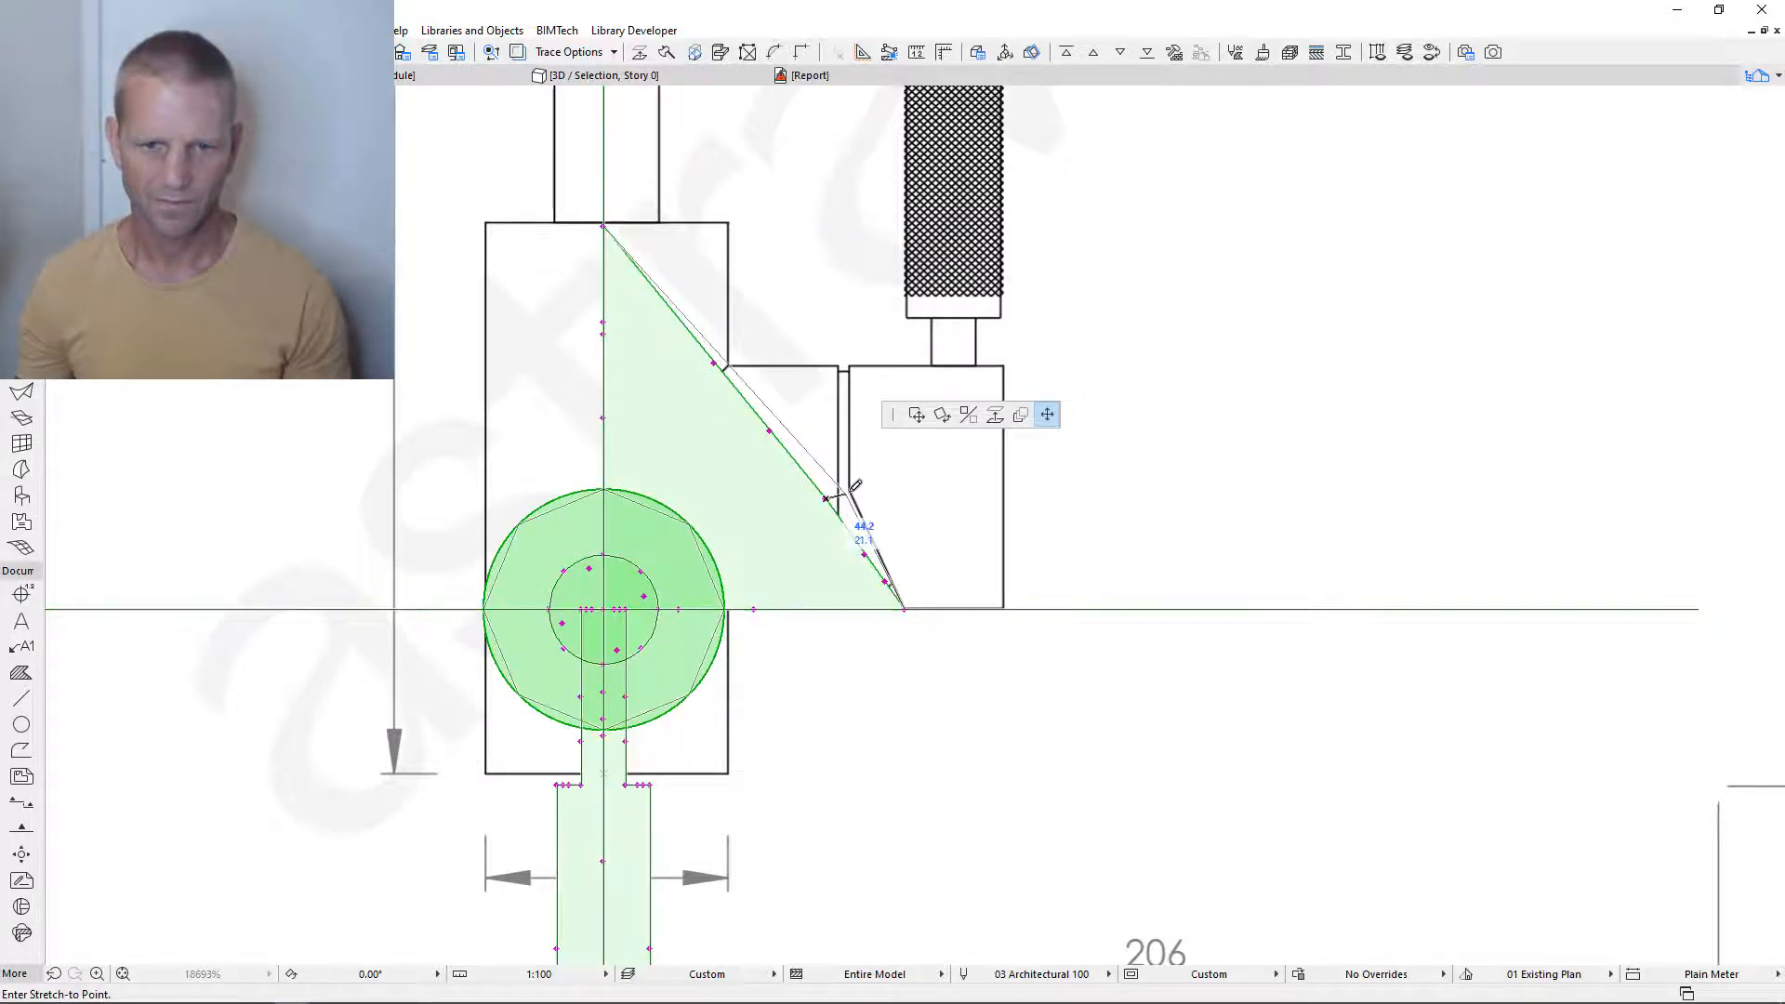
key("Escape")
left_click(826, 499)
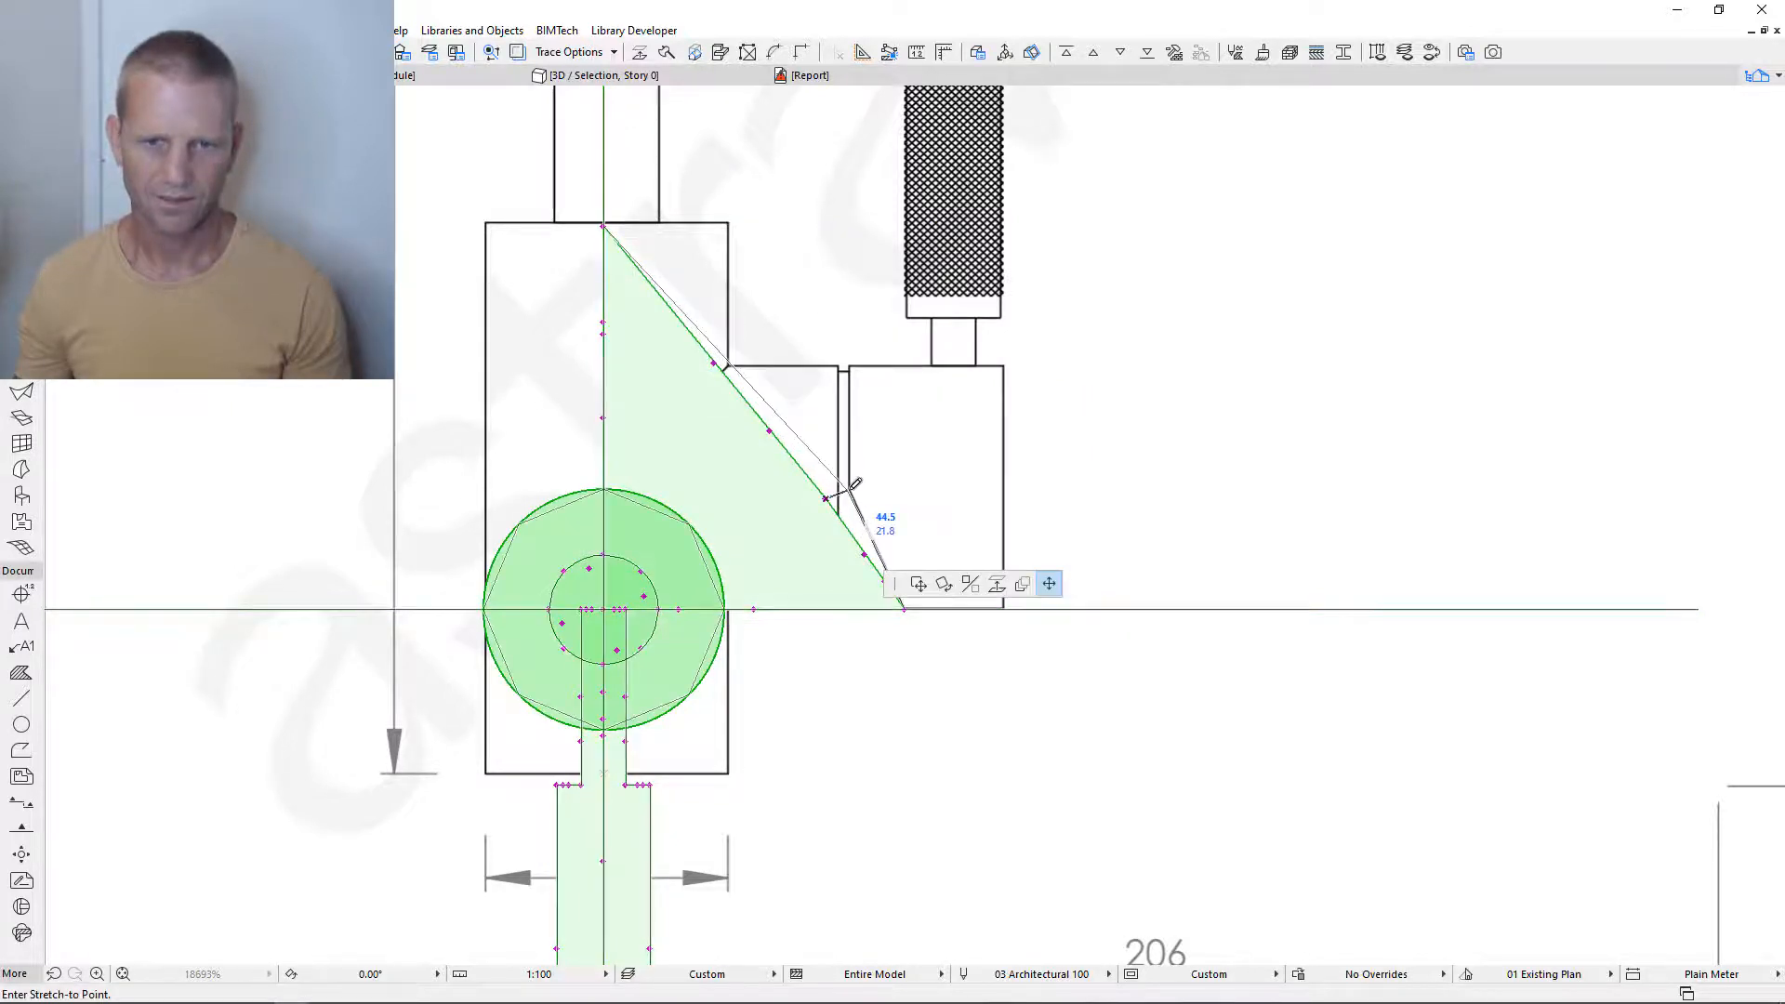
left_click(849, 487)
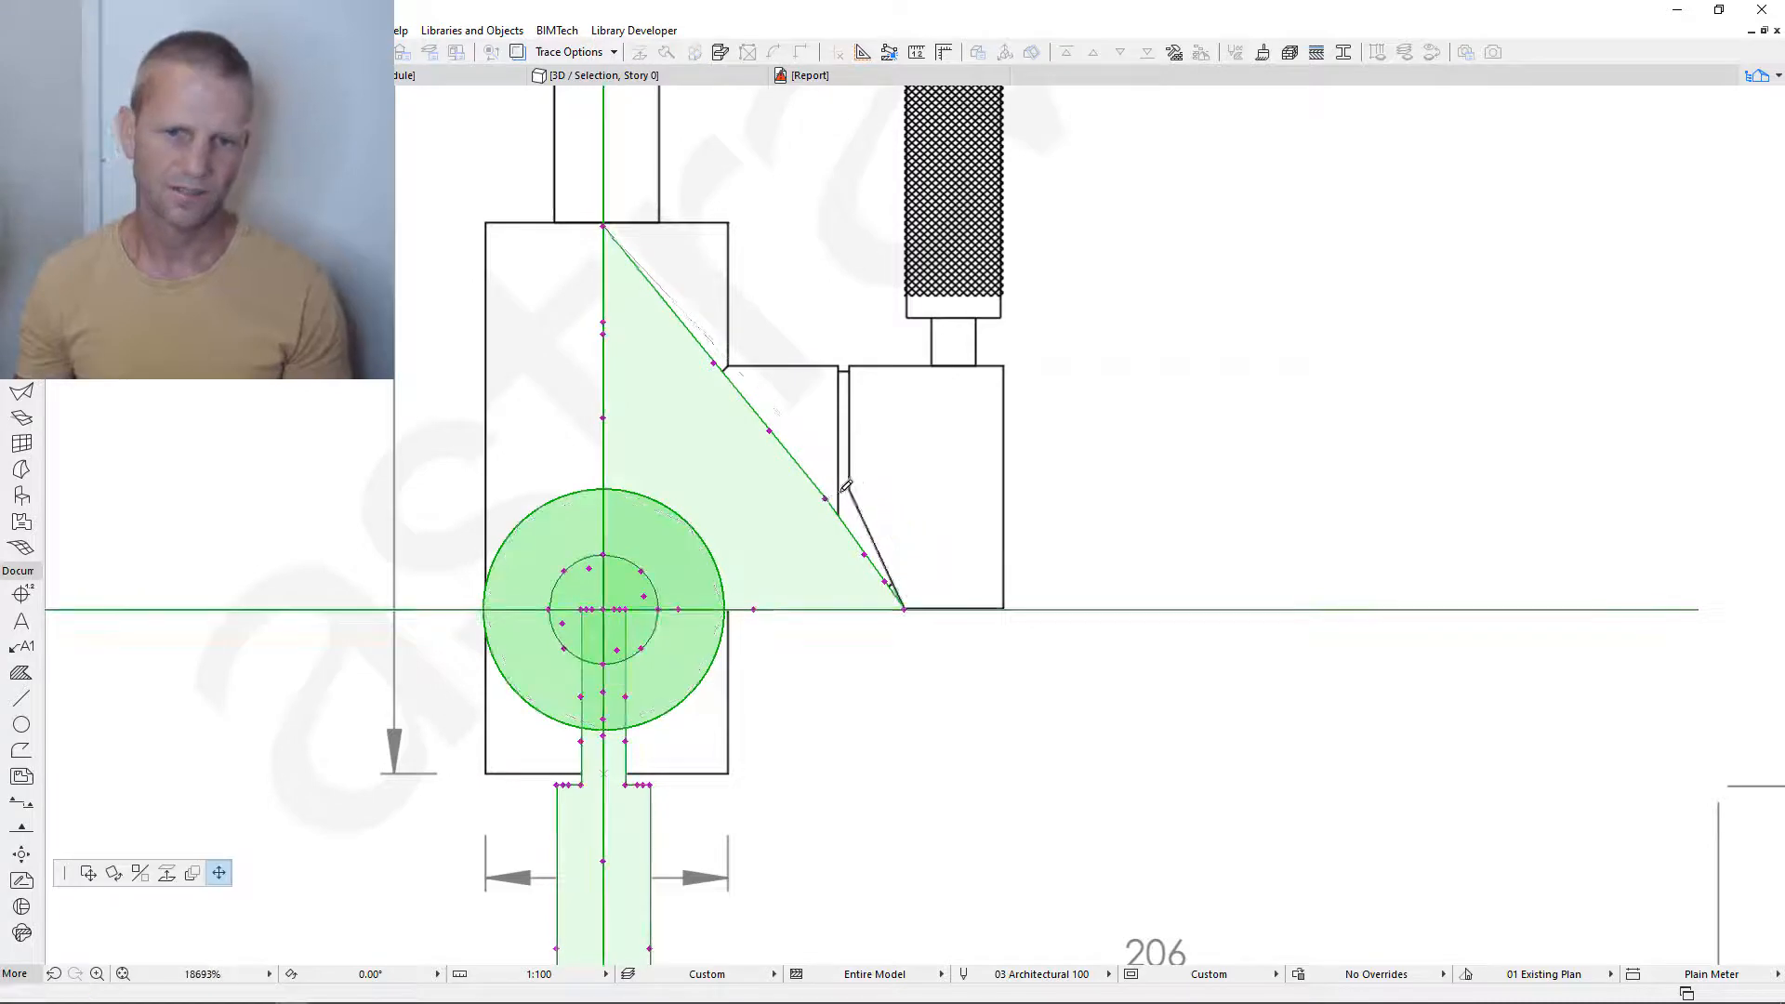
left_click(604, 229)
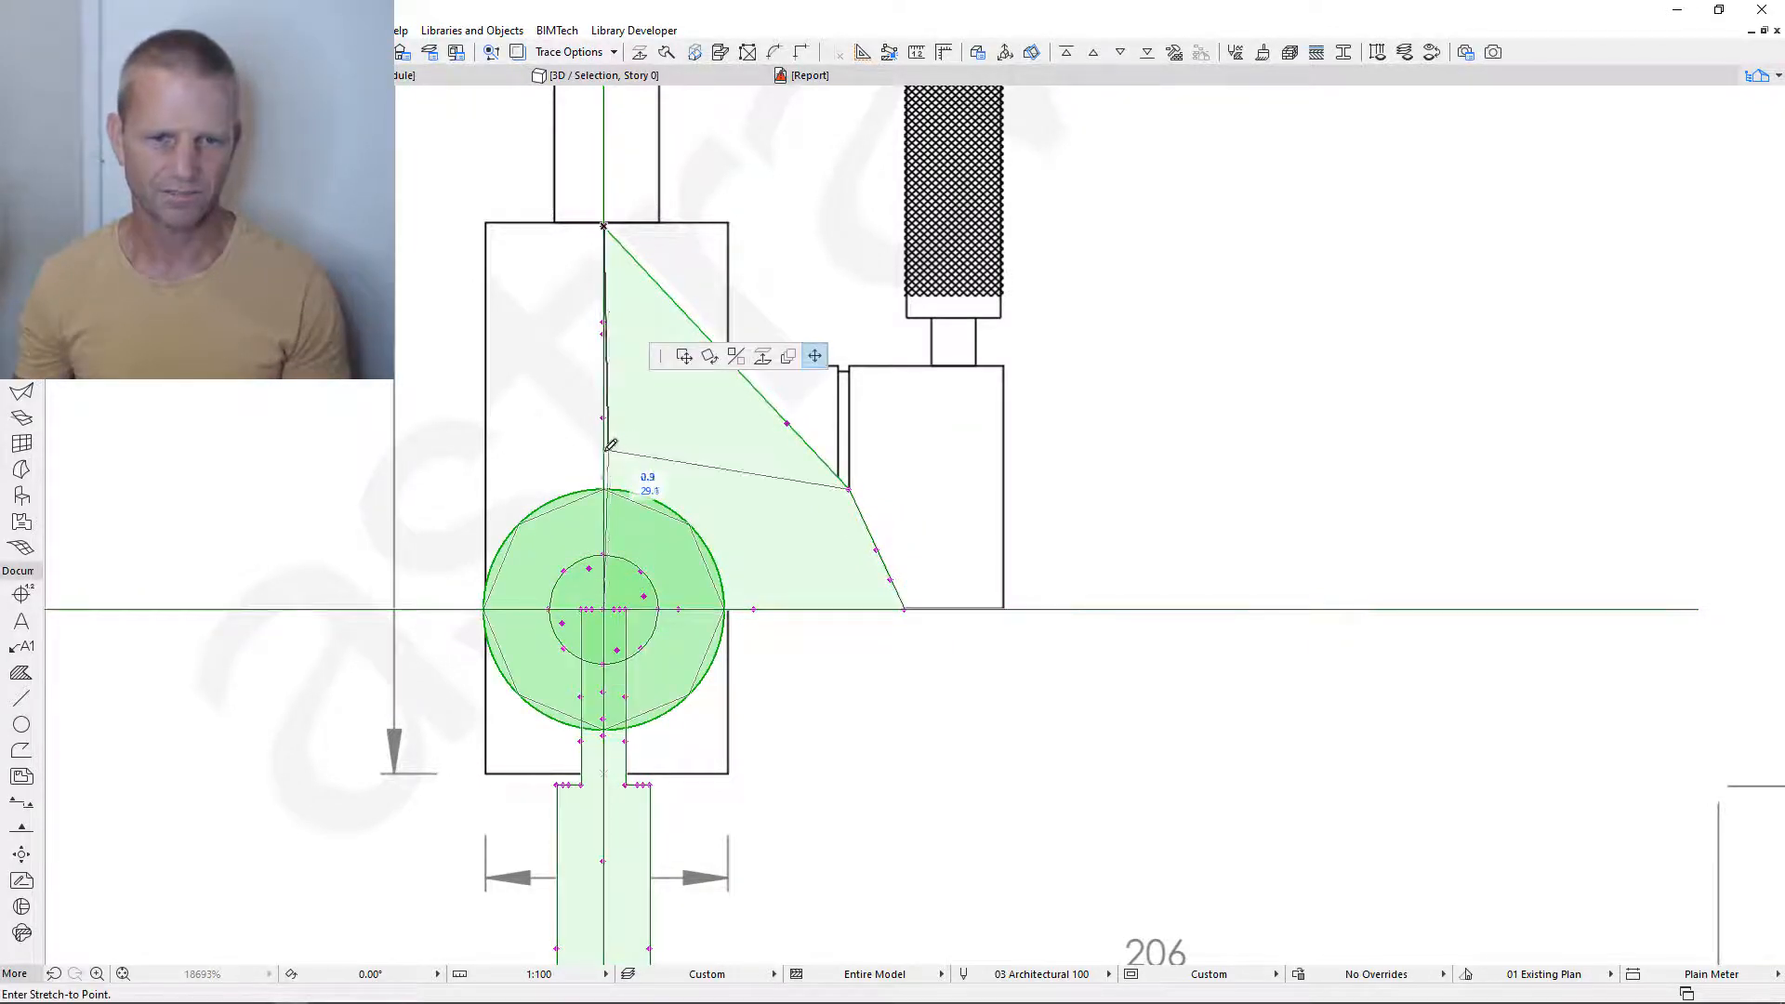
left_click(851, 486)
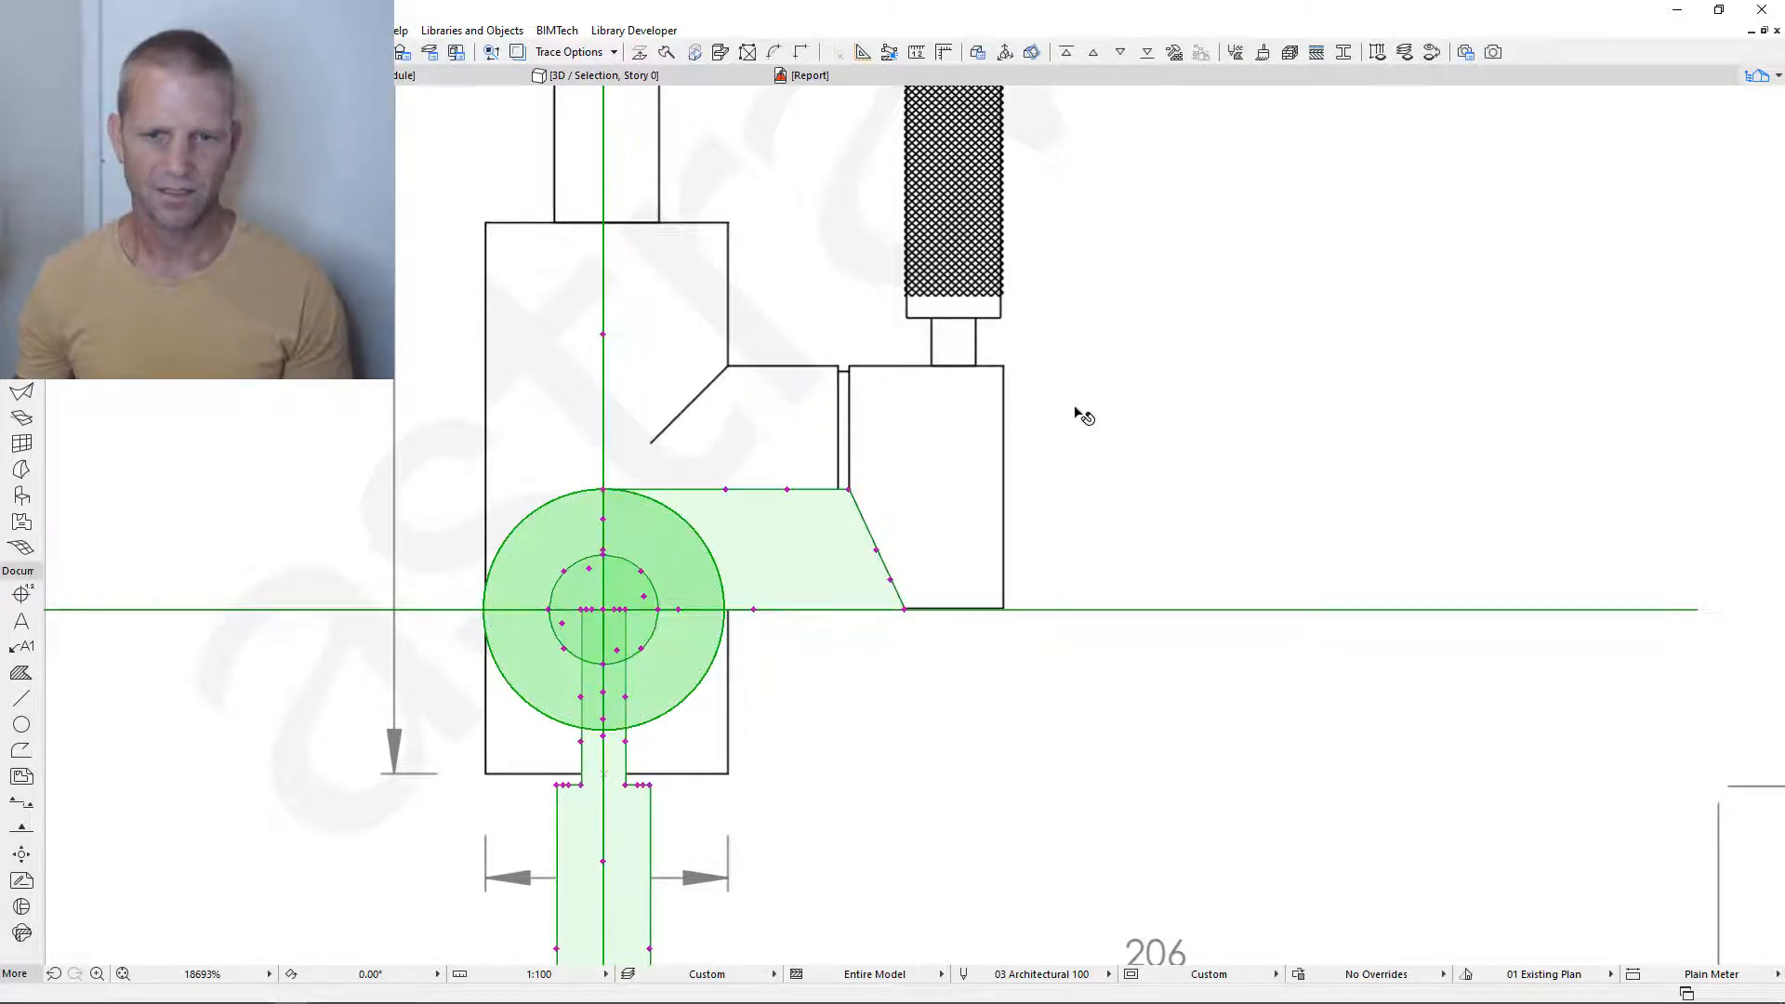
- Show the mixer in 3D, set the Z position of Tap 3's void to -25 and apply the settings
scroll(1080, 414, "down", 4)
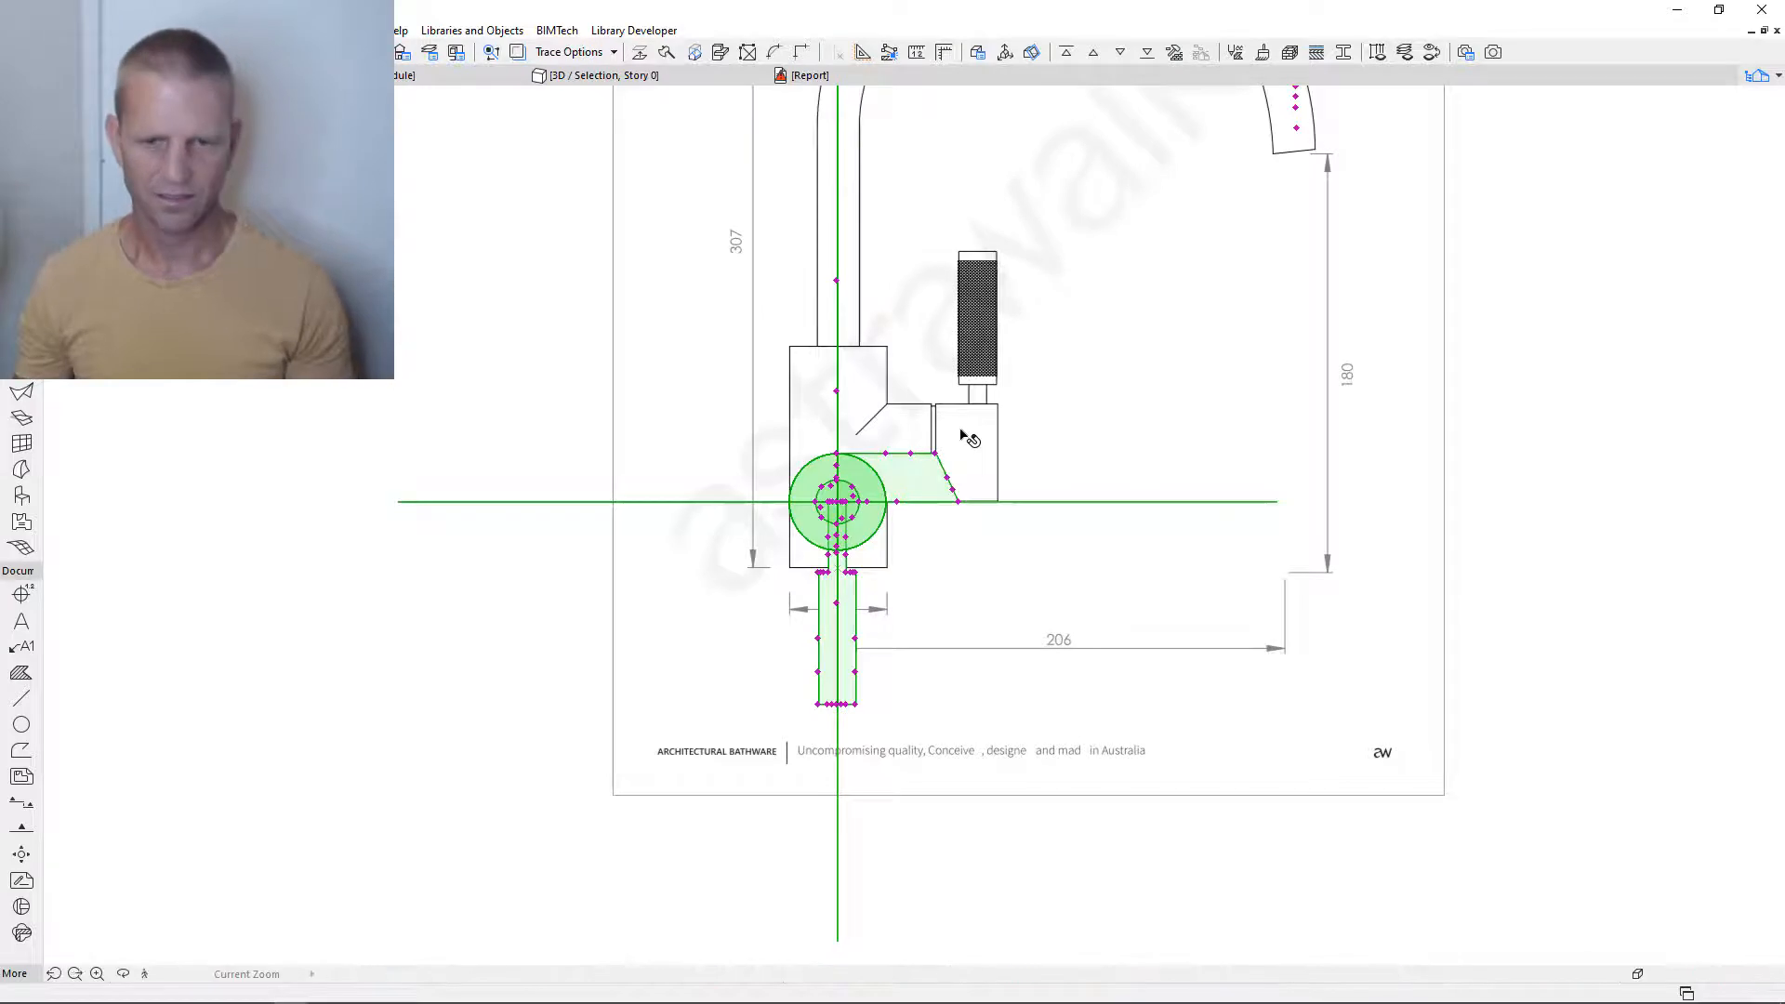
key("F5")
middle_click_drag(1066, 540, 681, 534, "shift")
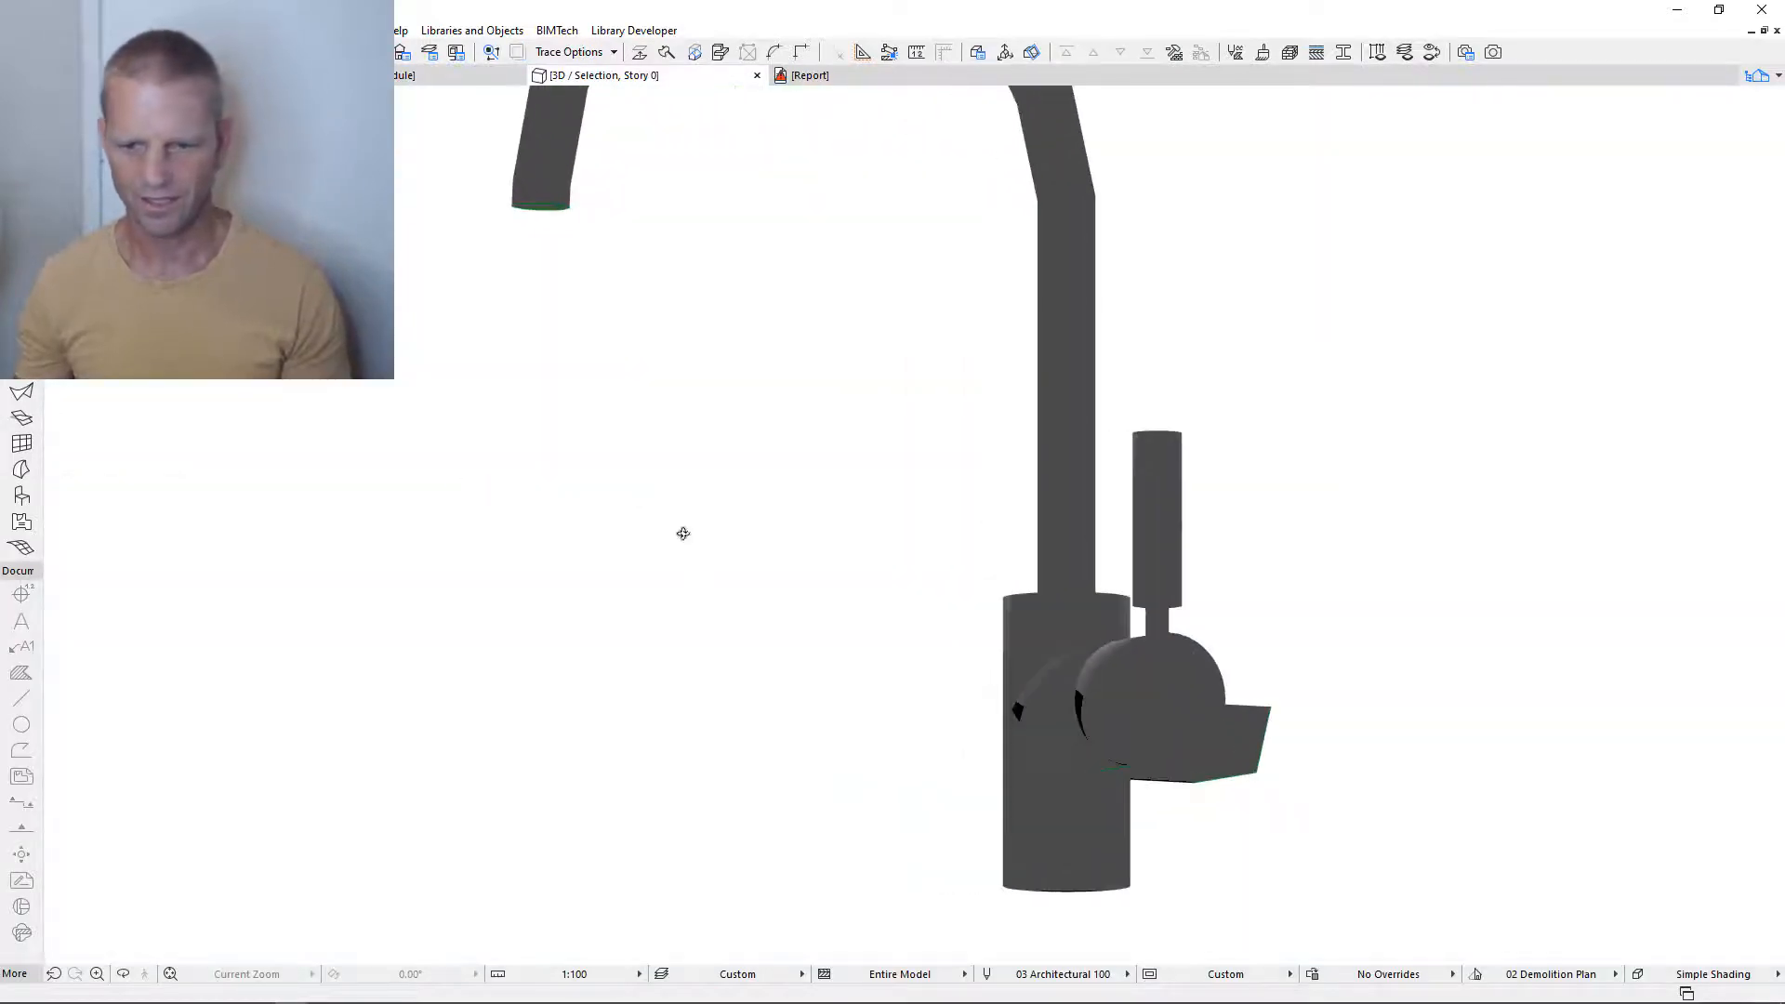
mouse_move(1045, 624)
middle_mouse_down("shift")
mouse_move(398, 540)
mouse_move(912, 638)
mouse_move(722, 717)
mouse_move(753, 749)
mouse_move(1207, 706)
mouse_move(1290, 673)
middle_mouse_up("shift")
left_click(1147, 729)
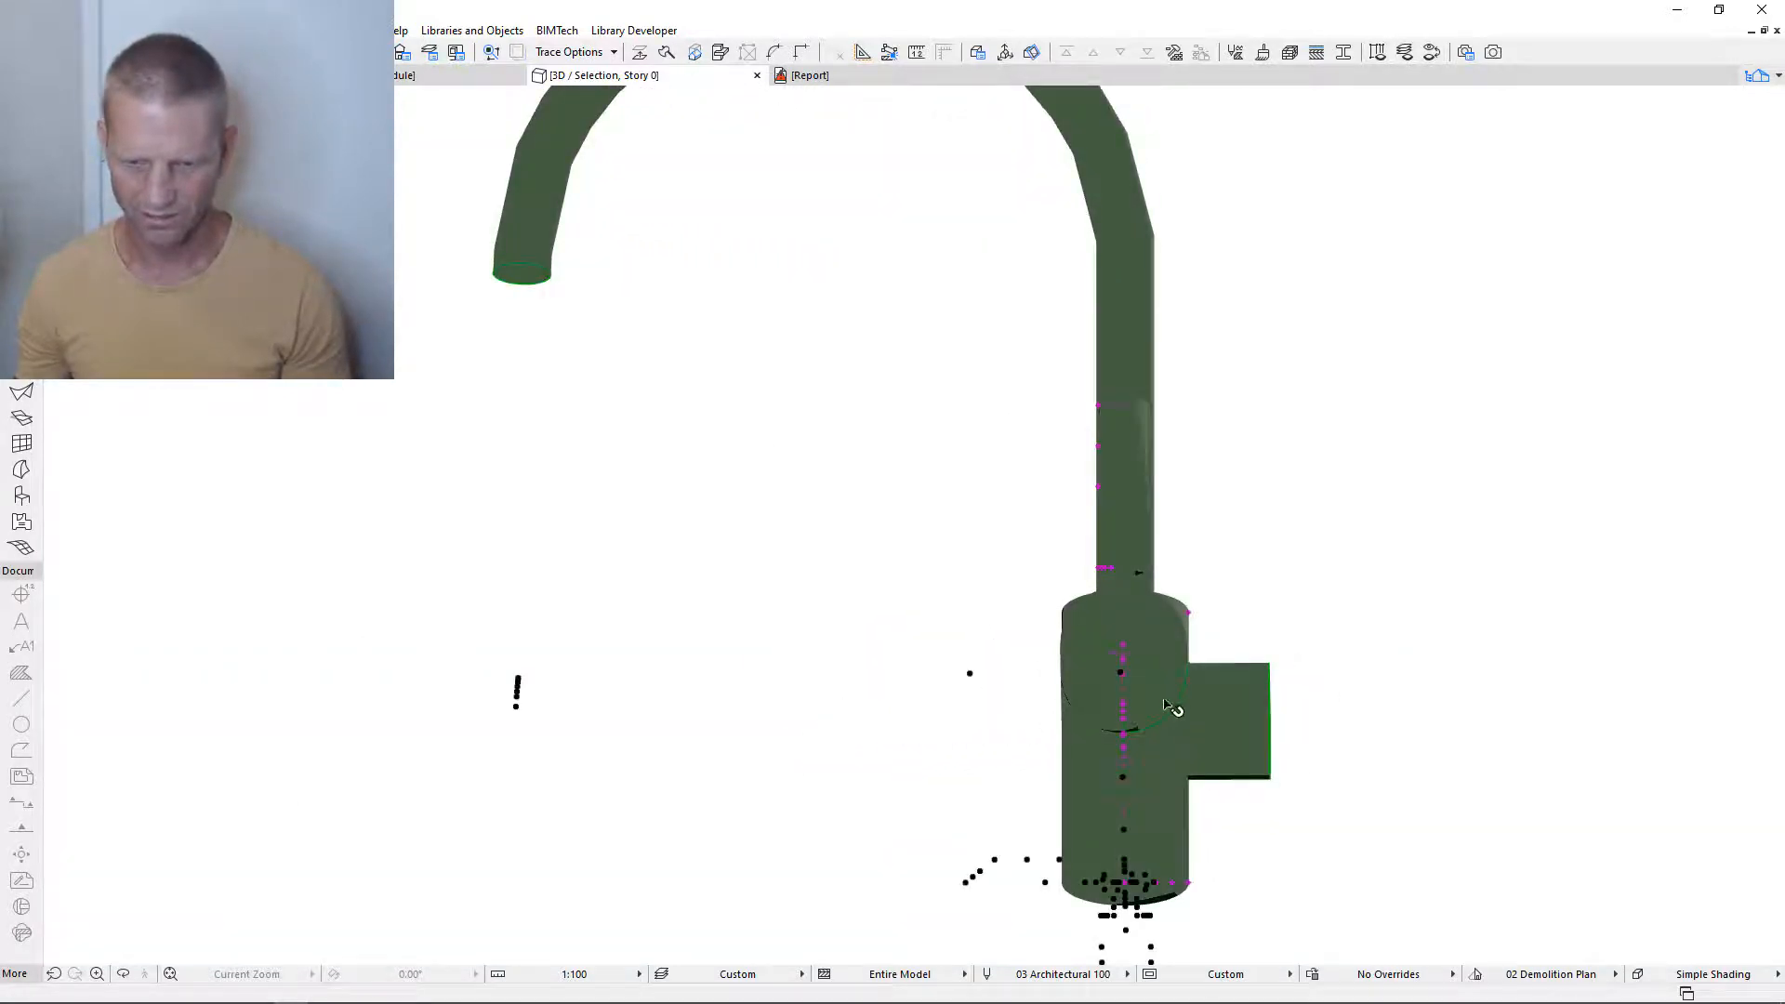
scroll(1175, 709, "up", 3)
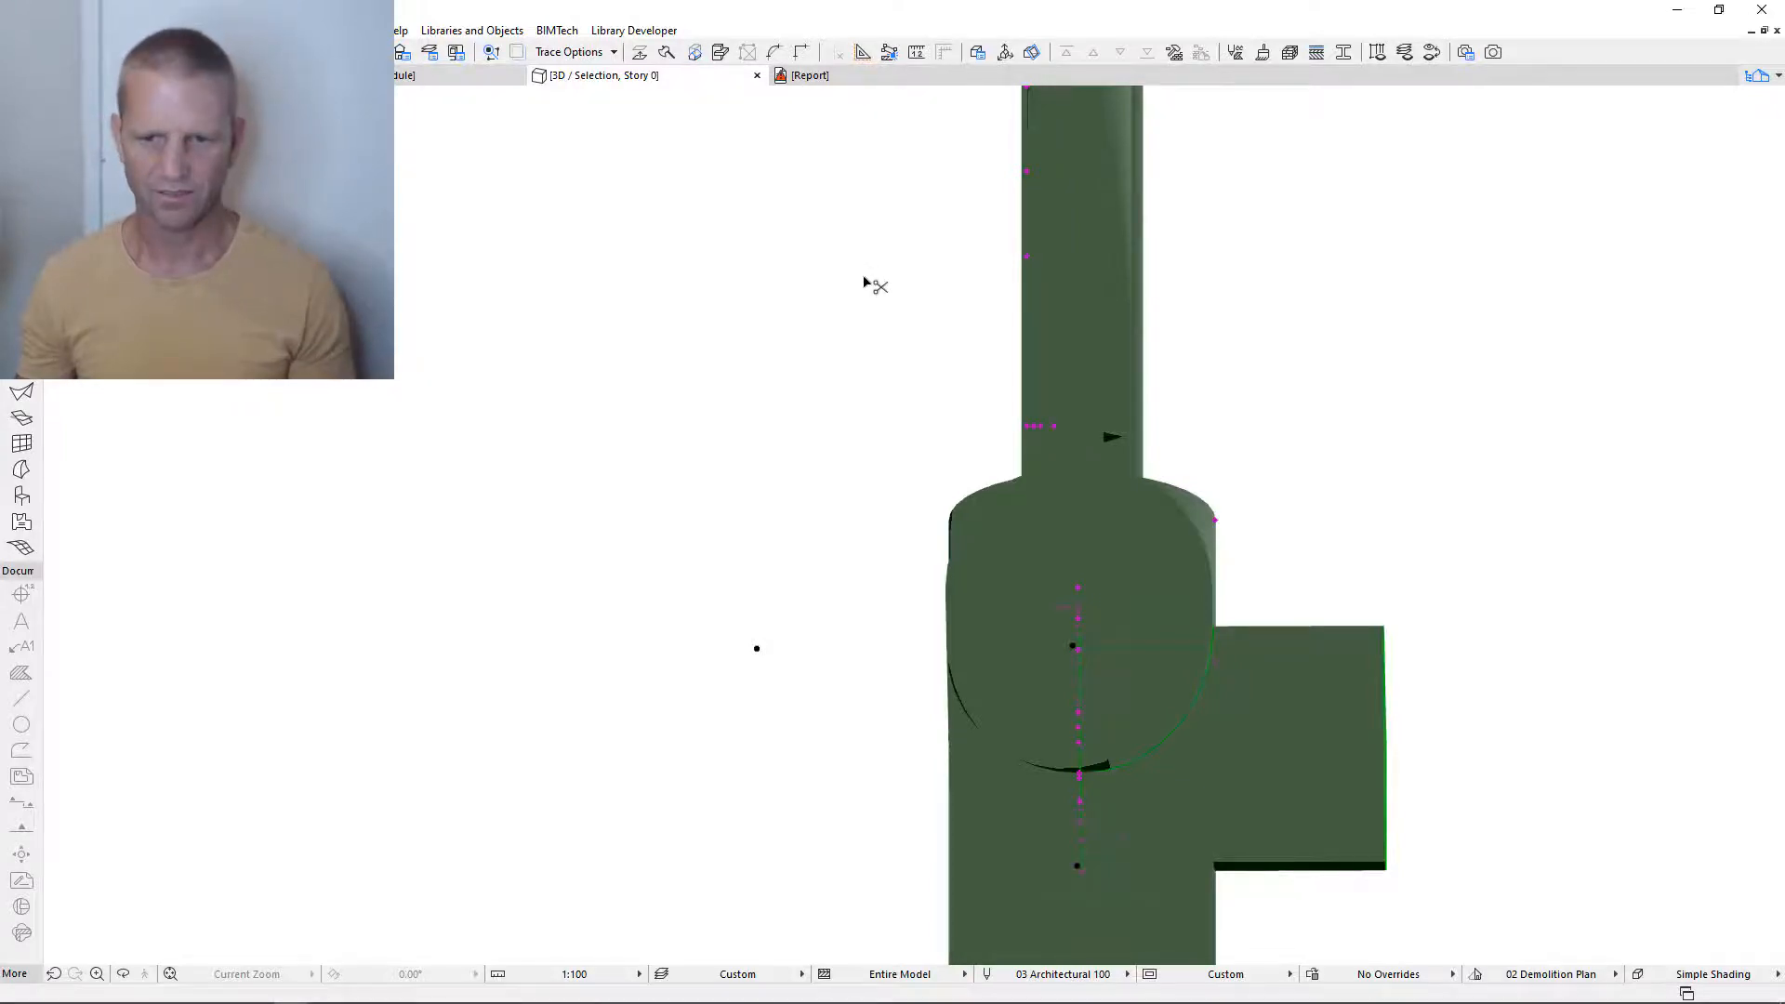
key("ctrl+t")
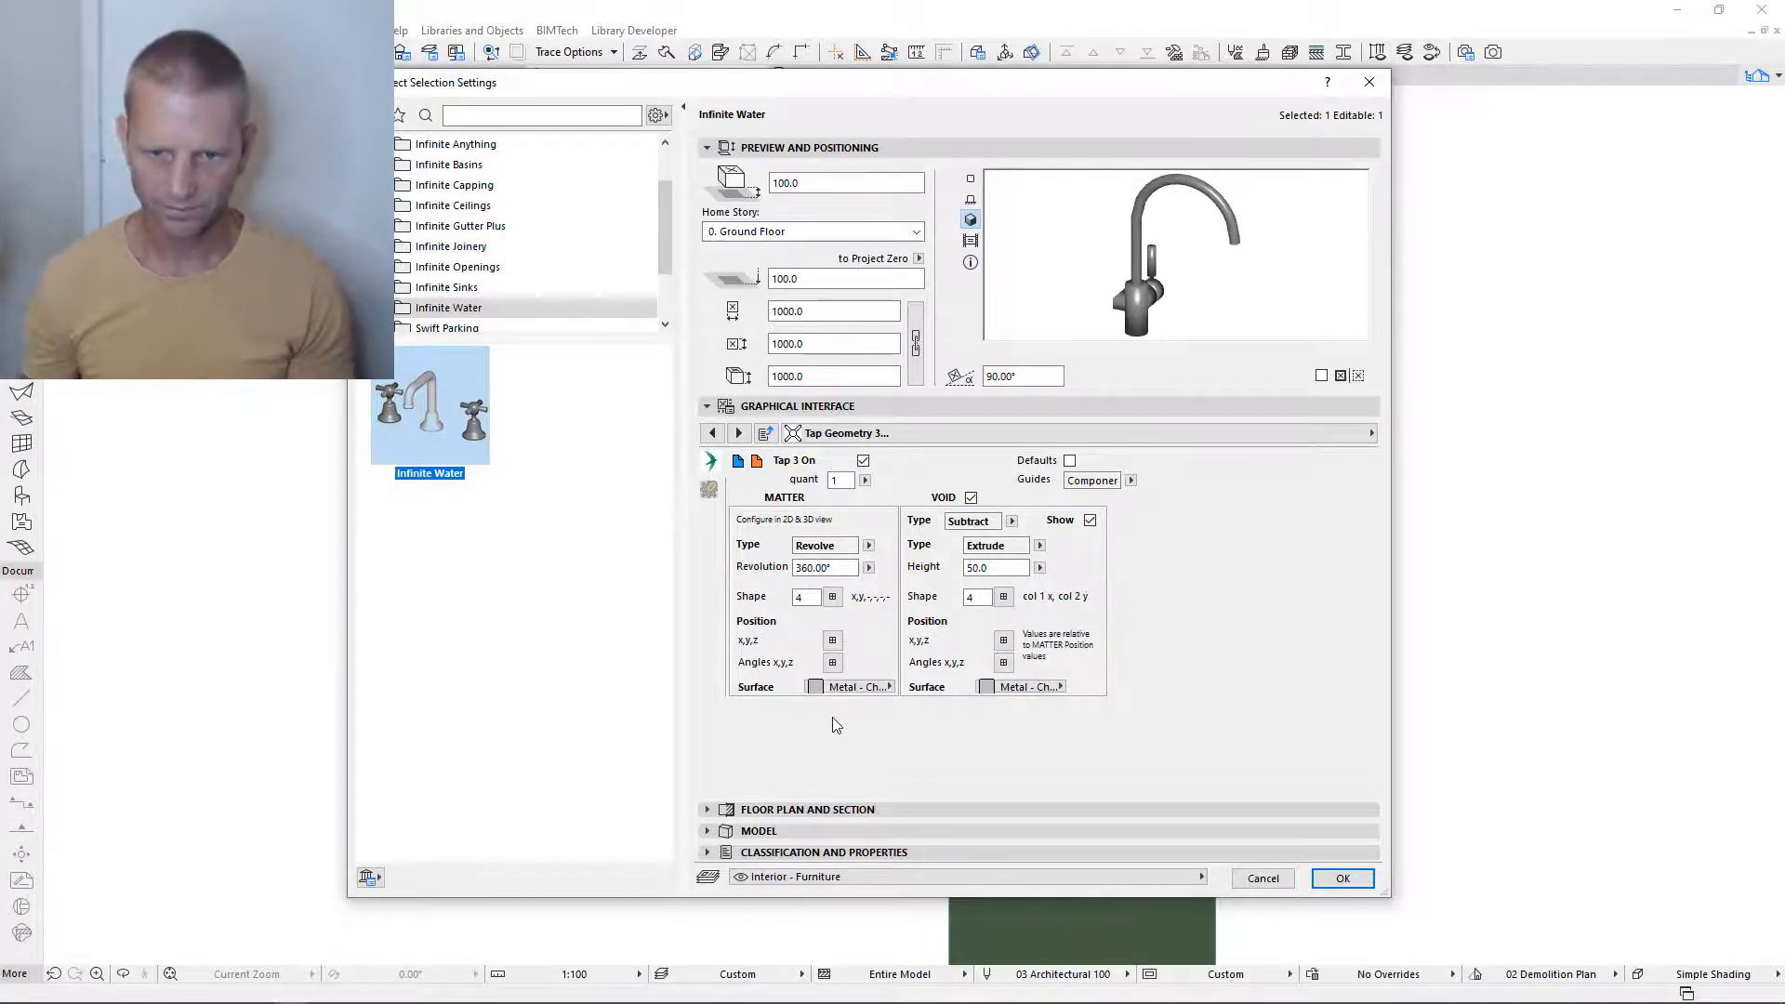
left_click(1005, 643)
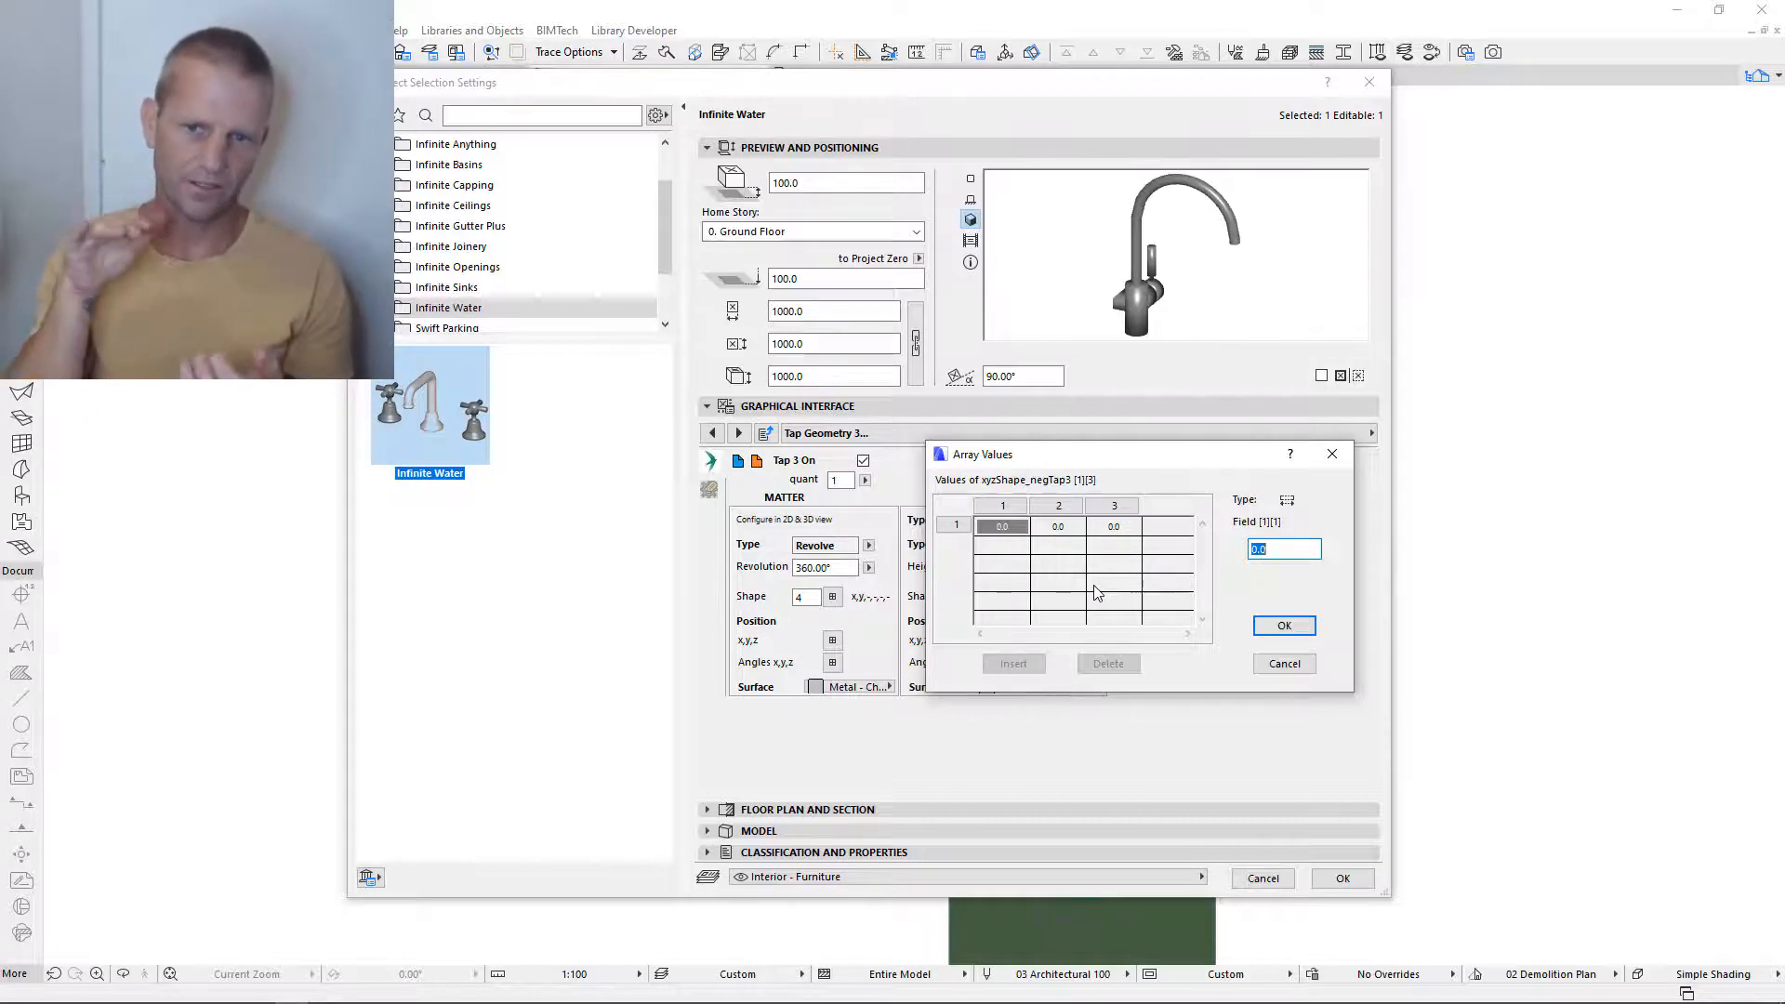
left_click(1119, 528)
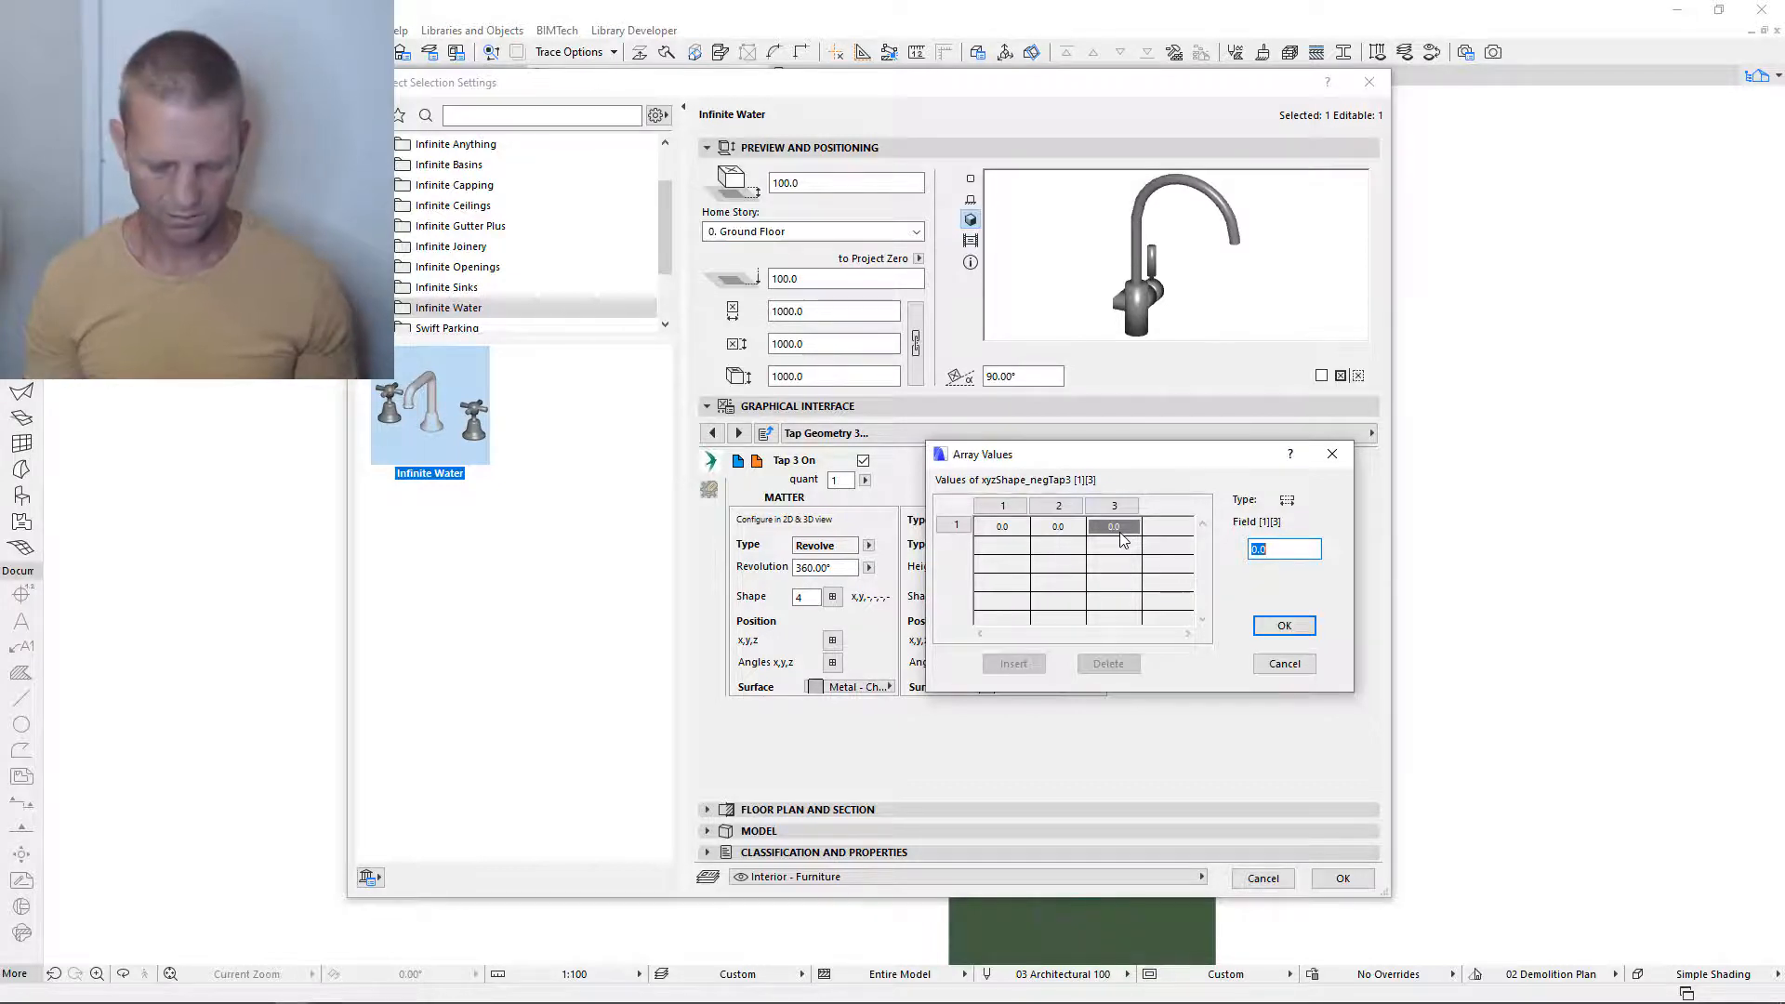
type("-25")
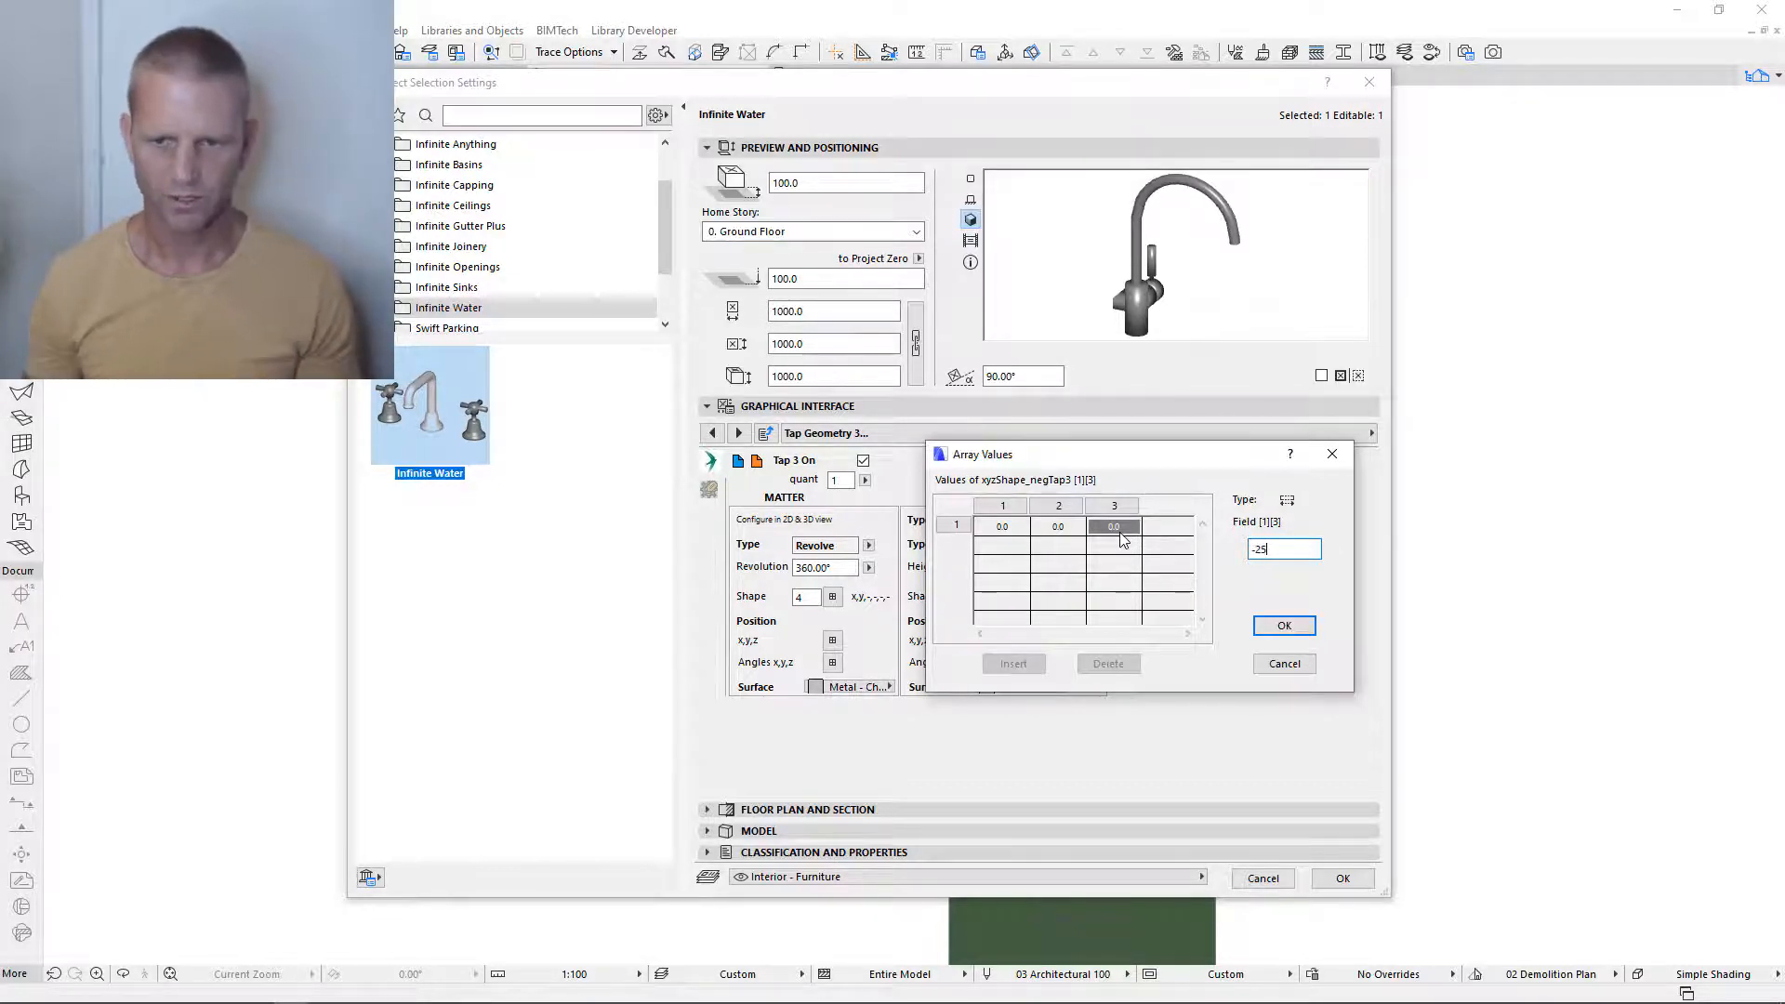
key("Return")
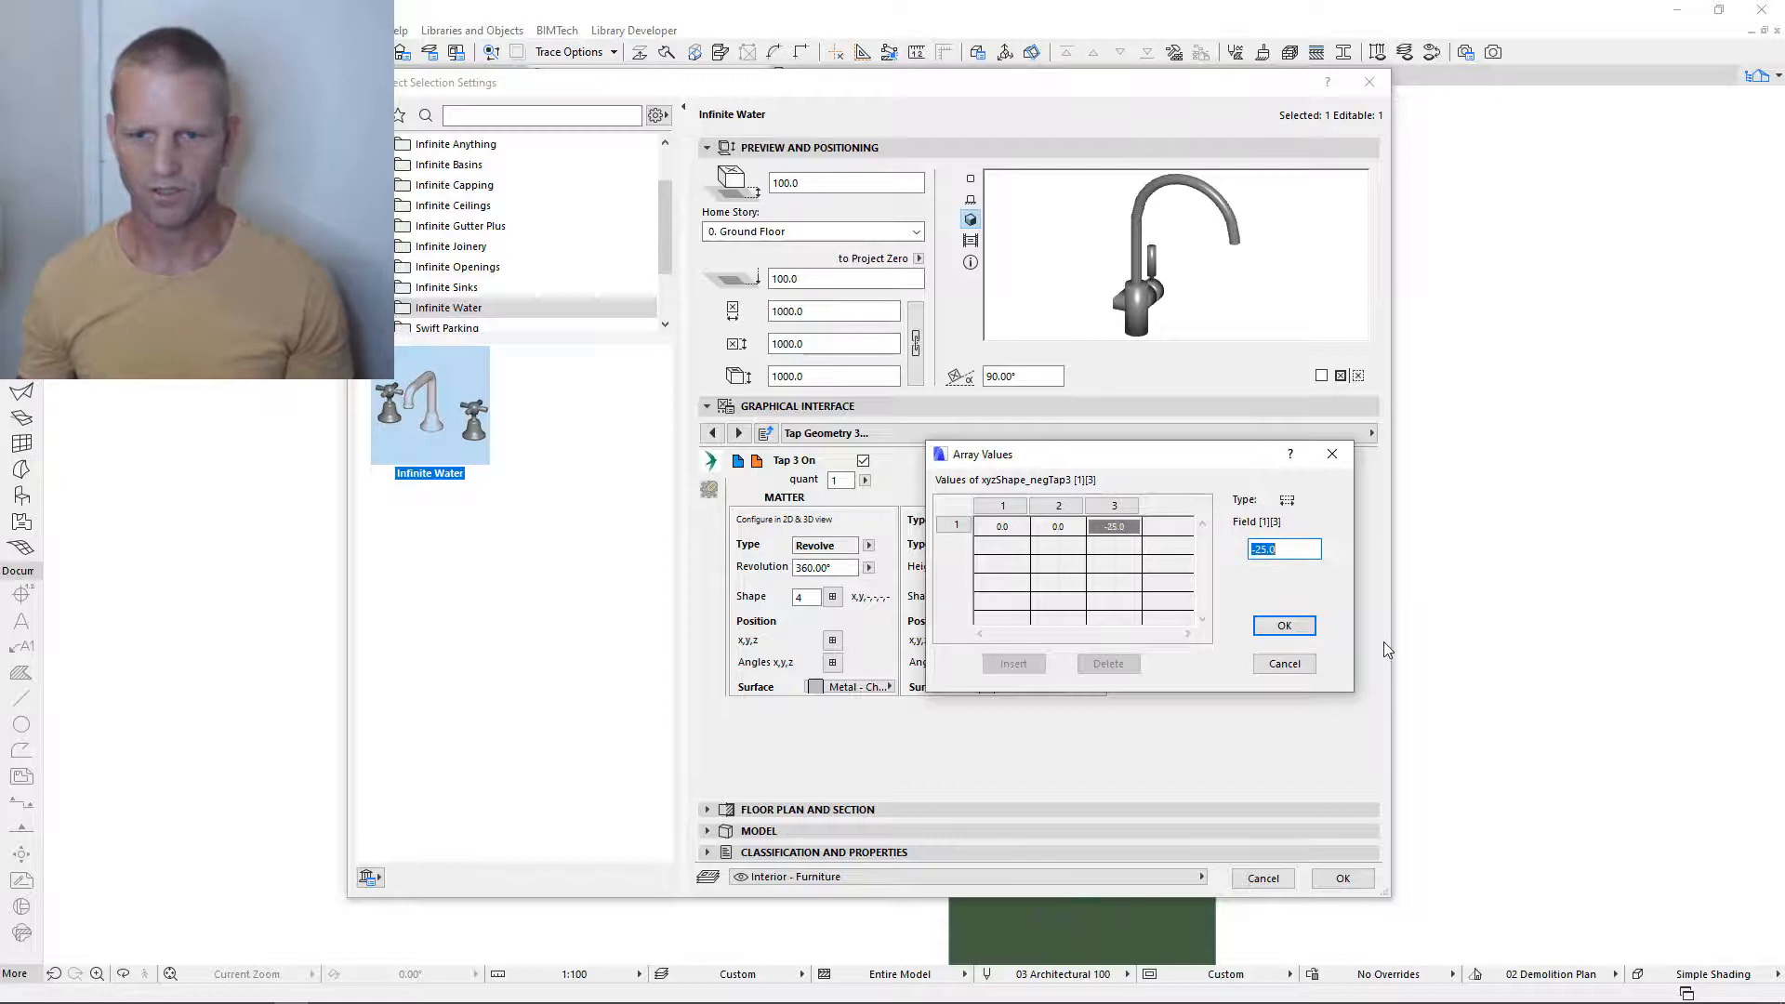
left_click(1286, 628)
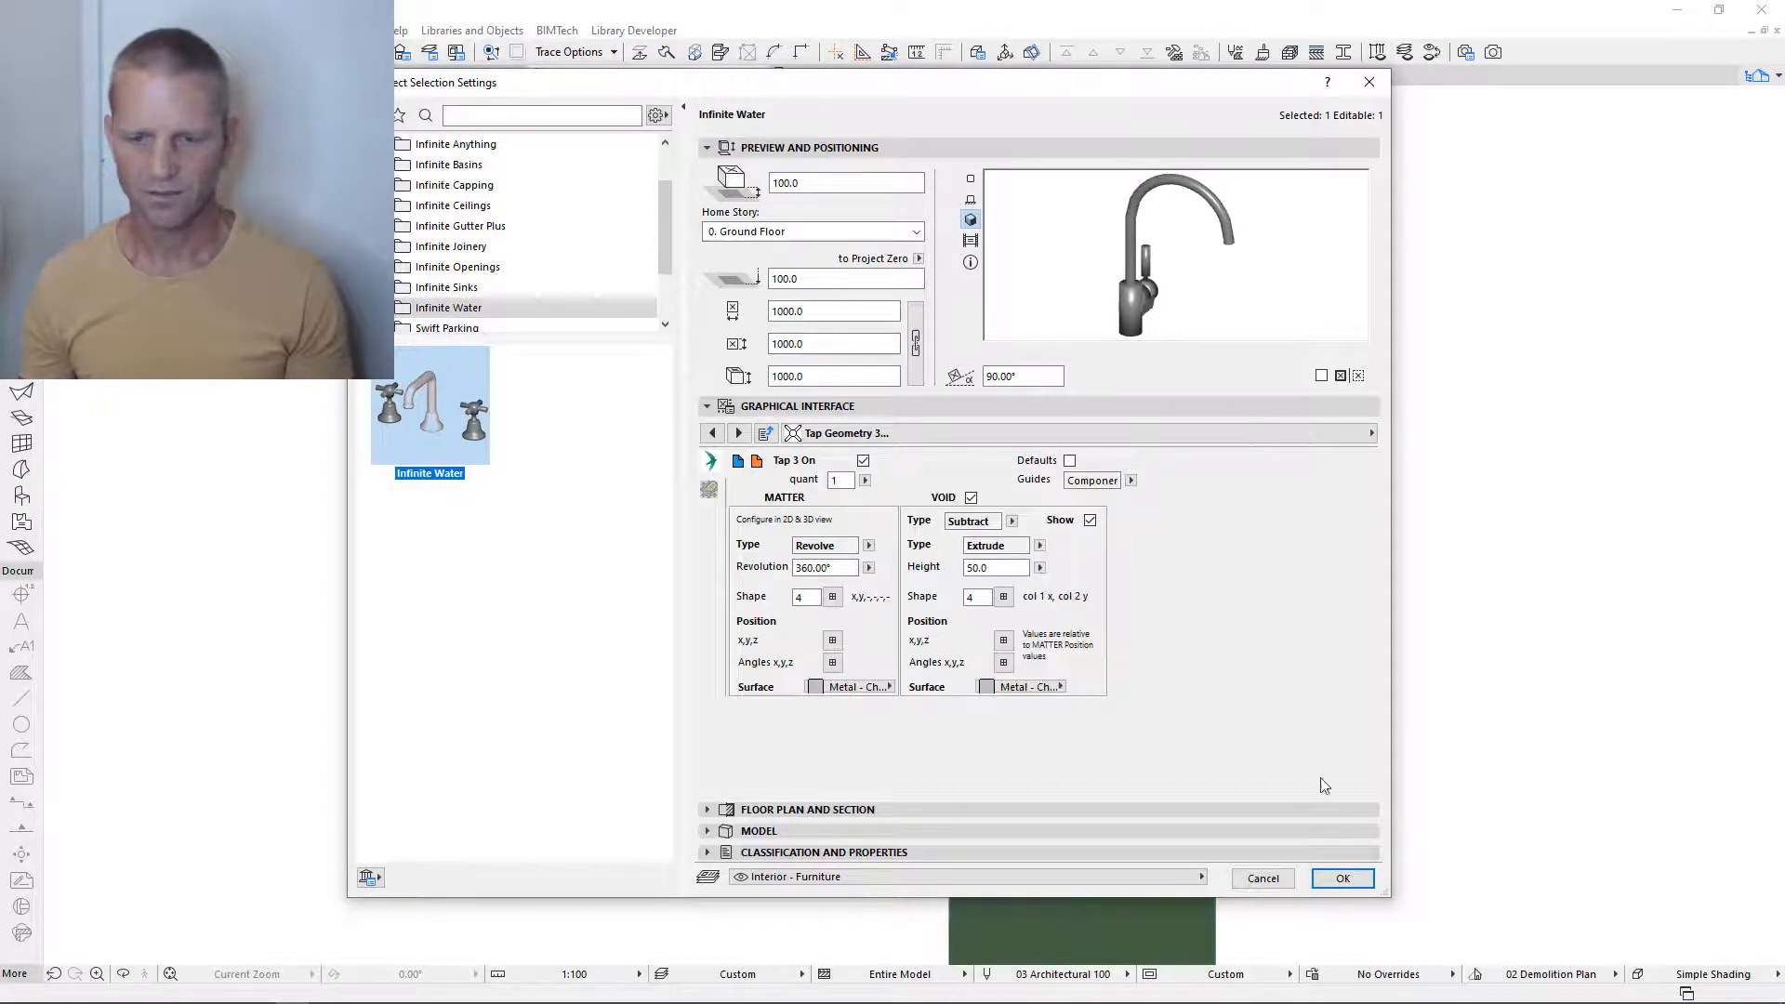
left_click(1343, 879)
- Inspect Tap 3's void in 3D from several sides, comparing its sloped end with the knob
middle_click_drag(1213, 705, 1044, 747, "shift")
right_click(1044, 744)
left_click(661, 632)
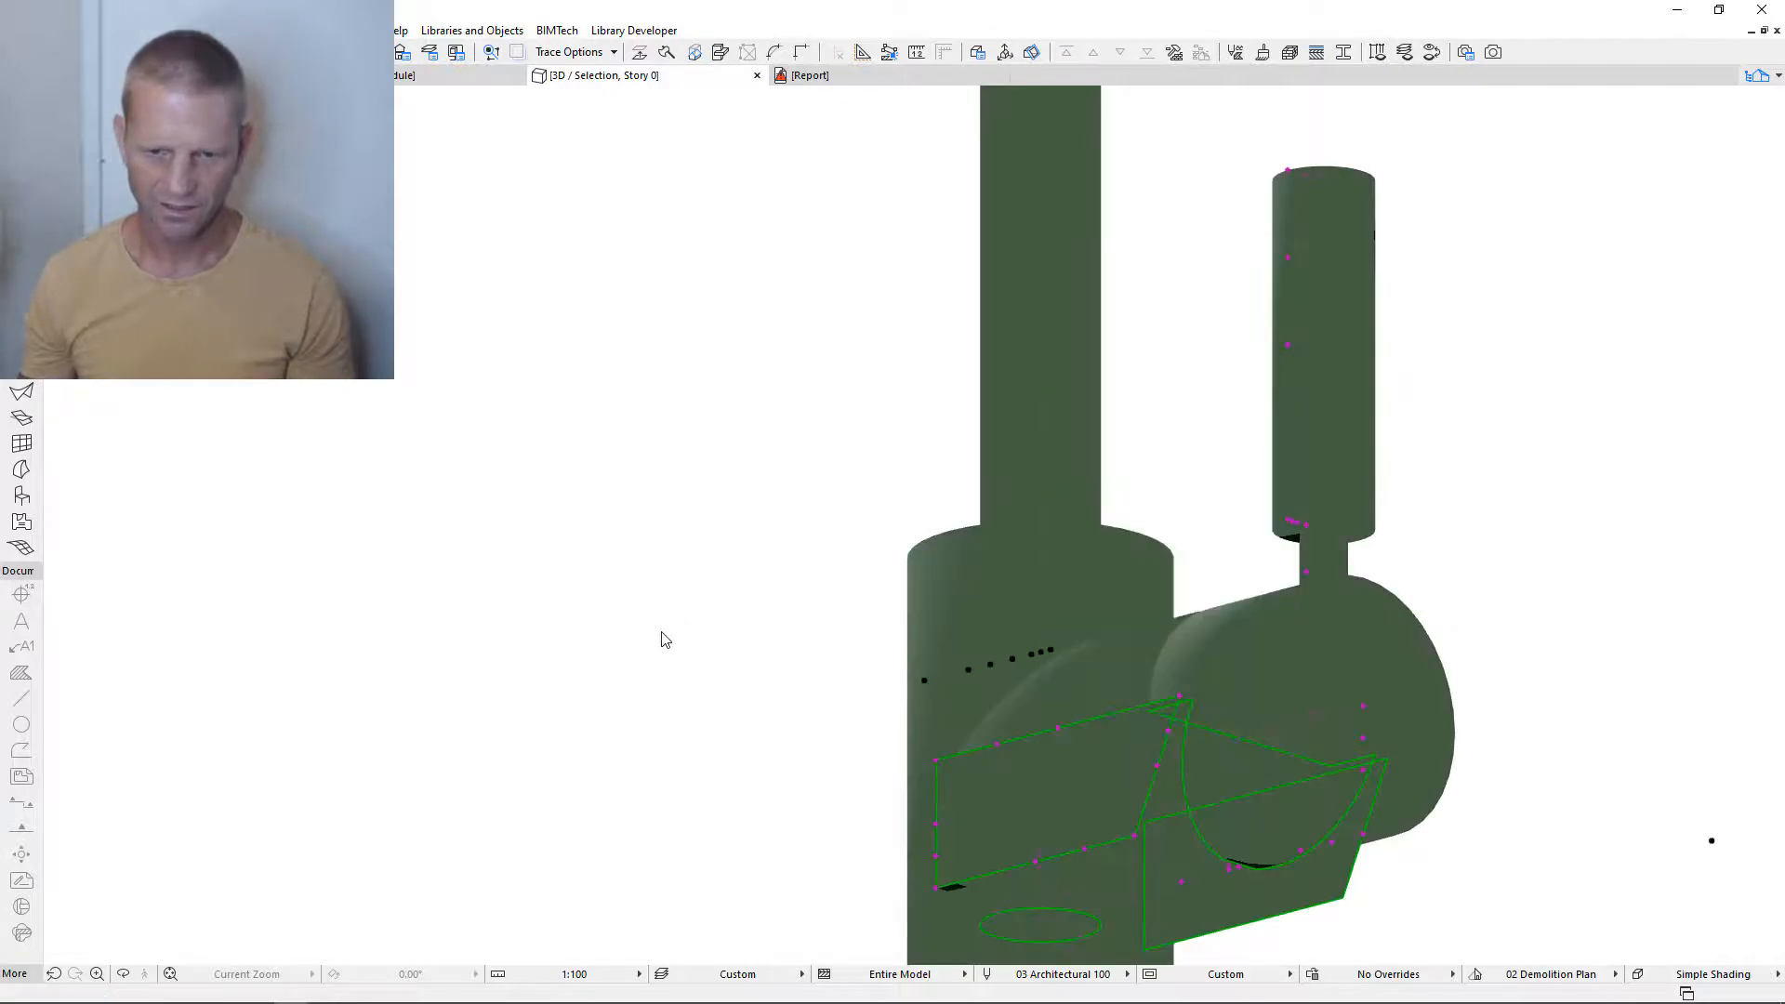
mouse_move(672, 653)
middle_mouse_down("shift")
mouse_move(1072, 721)
mouse_move(1144, 753)
mouse_move(1116, 745)
middle_mouse_up("shift")
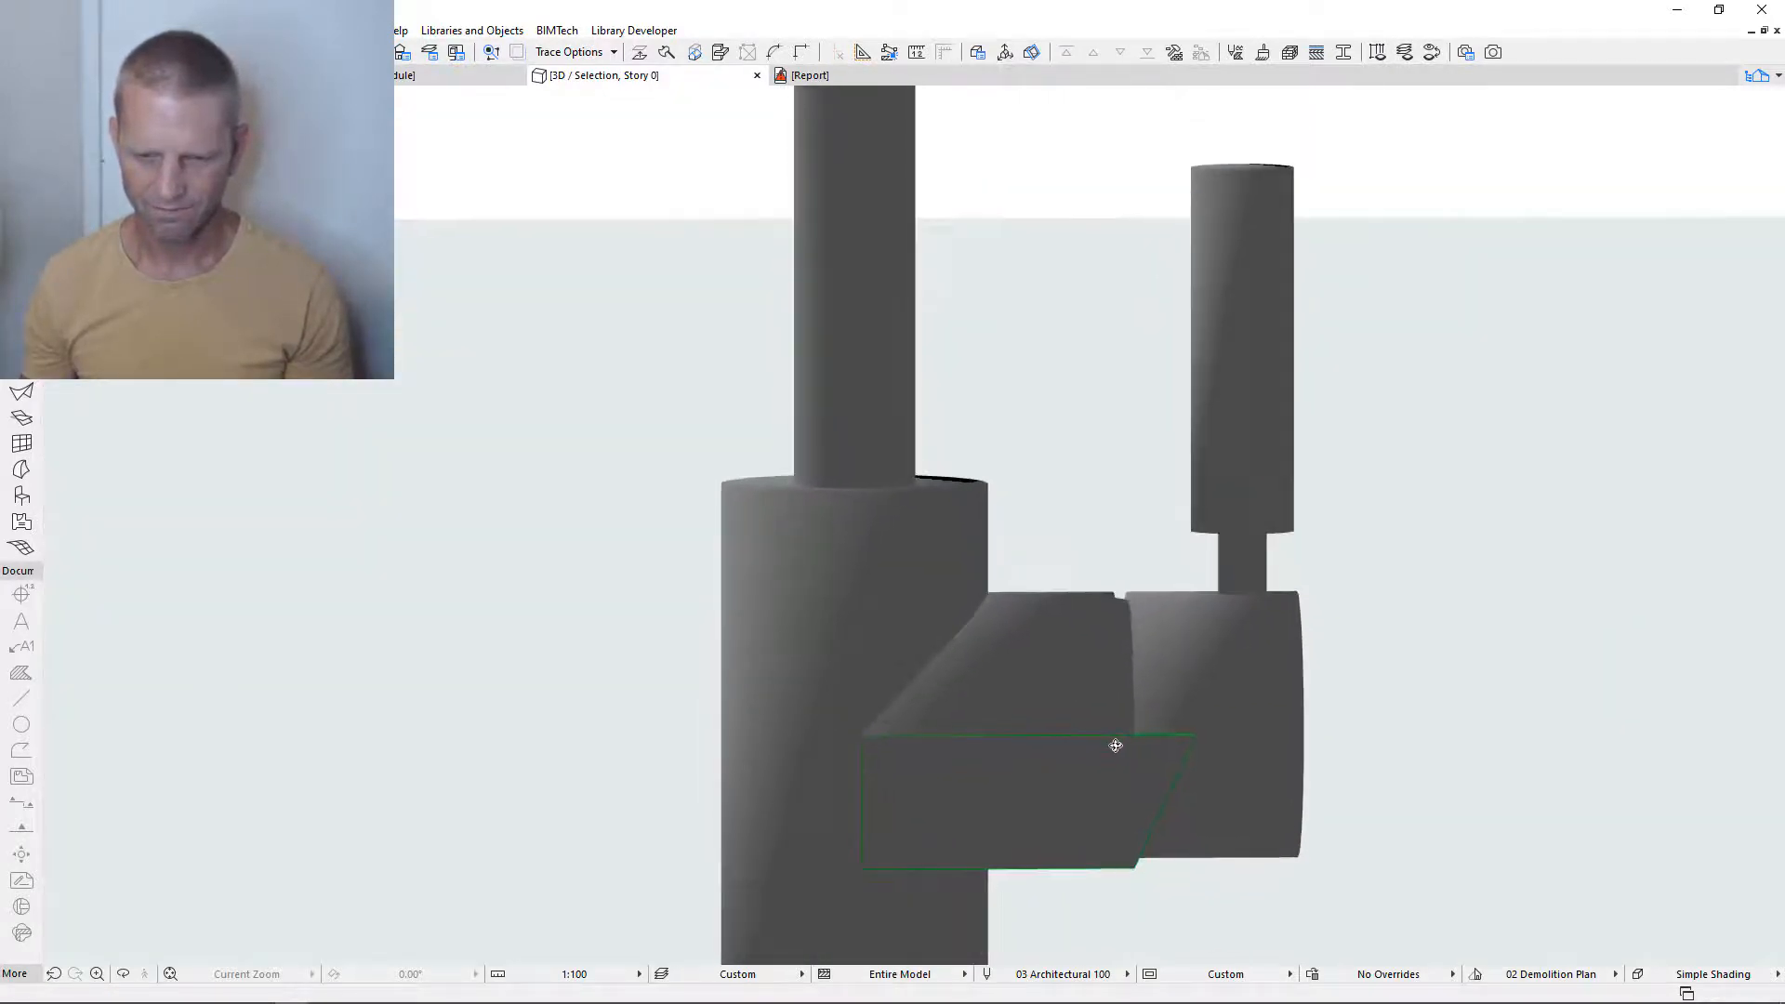
mouse_move(1190, 835)
middle_mouse_down("shift")
mouse_move(1207, 828)
mouse_move(1167, 824)
mouse_move(1272, 884)
middle_mouse_up("shift")
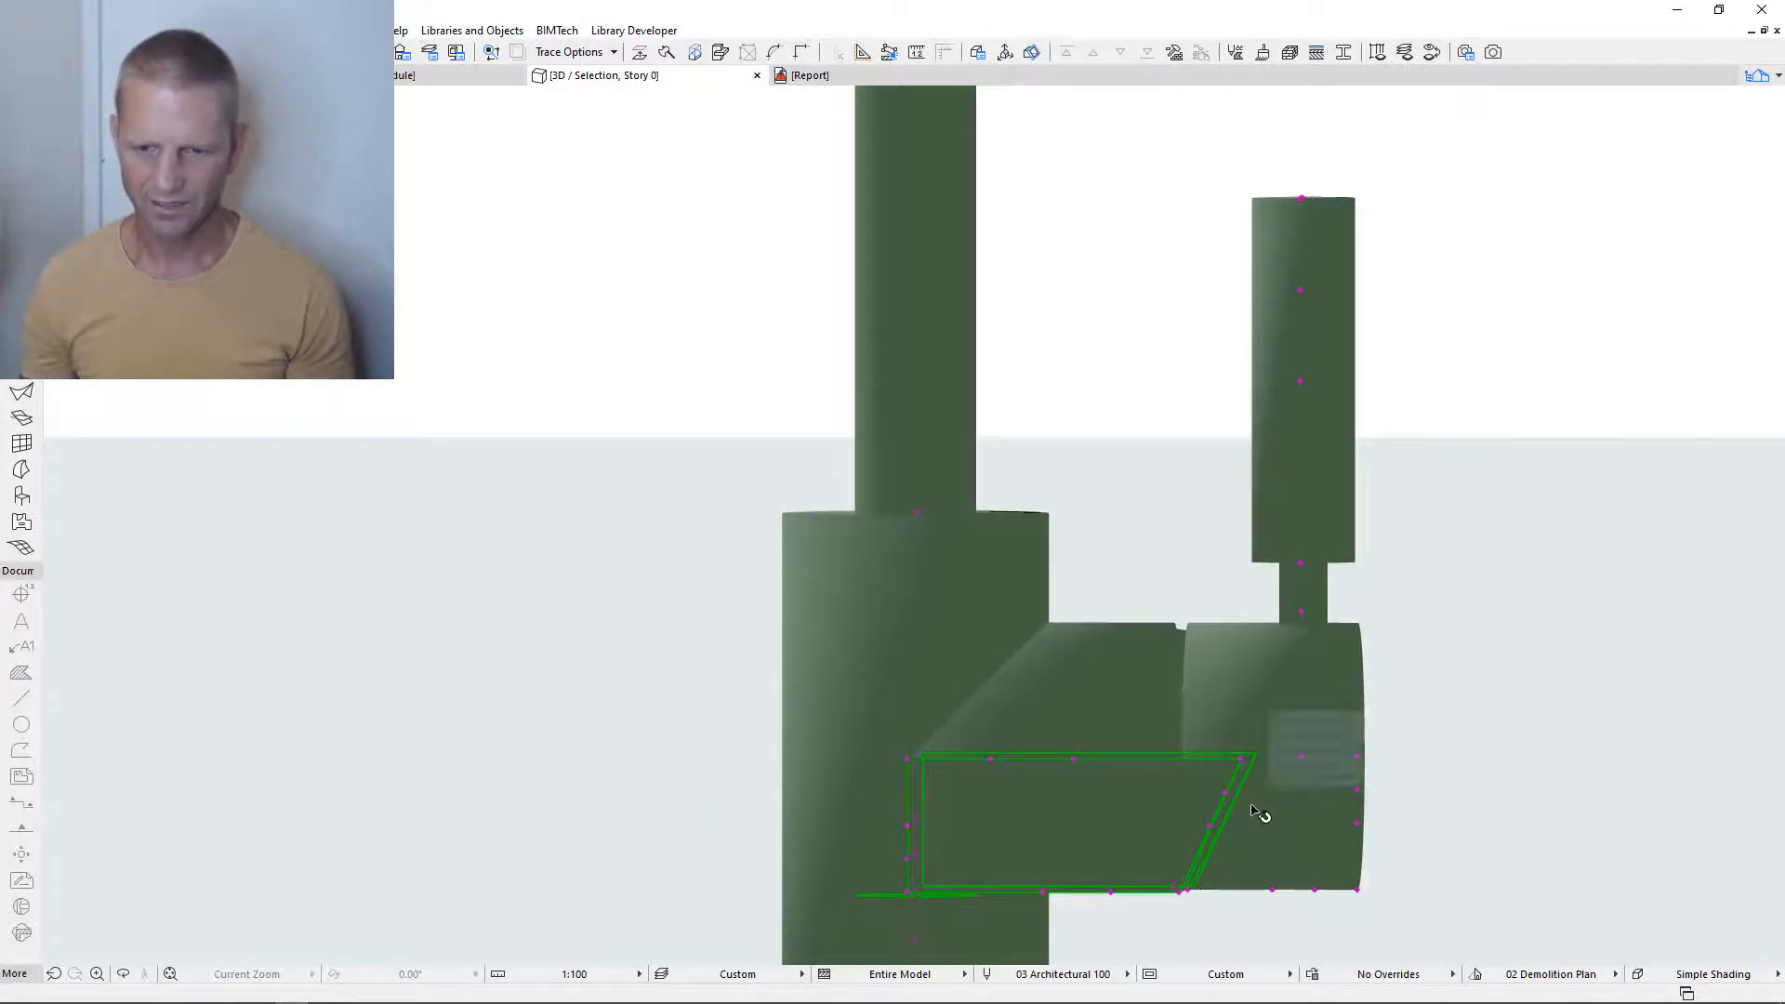
middle_click_drag(1259, 812, 1140, 830, "shift")
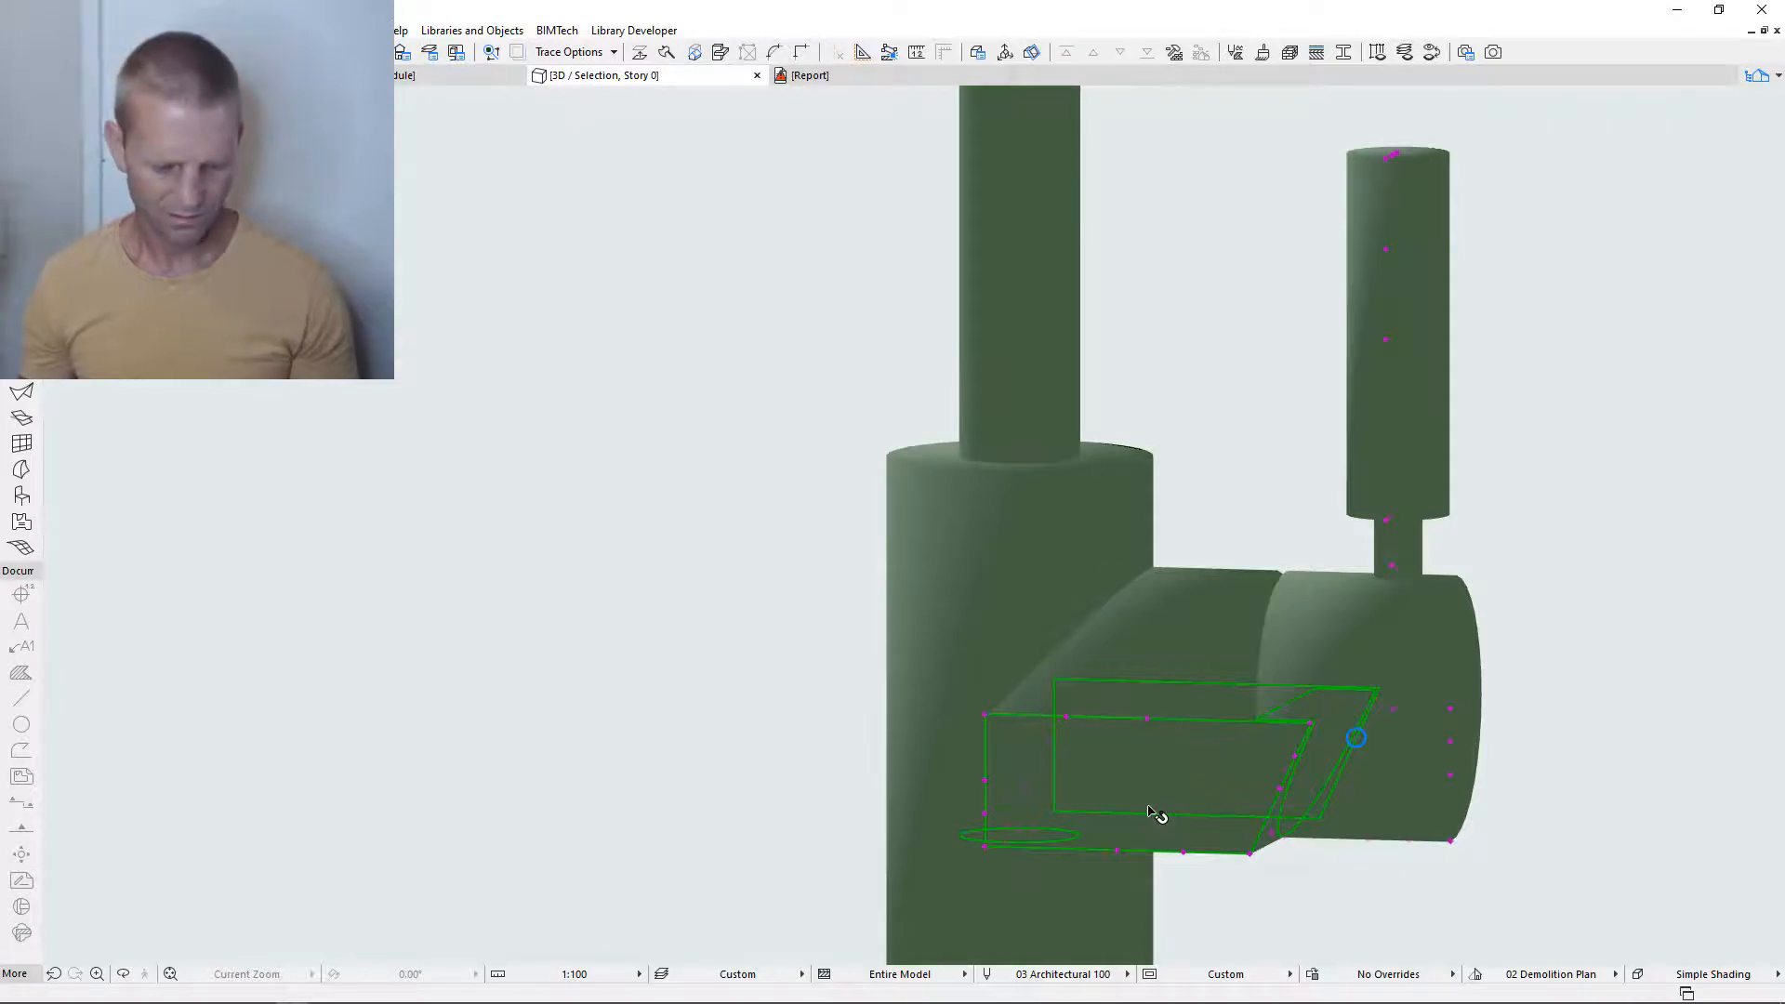
- Return to the floor plan and reverse the void's slope, moving the lower outer node under the upper one and the upper outer node to X 55
key("F2")
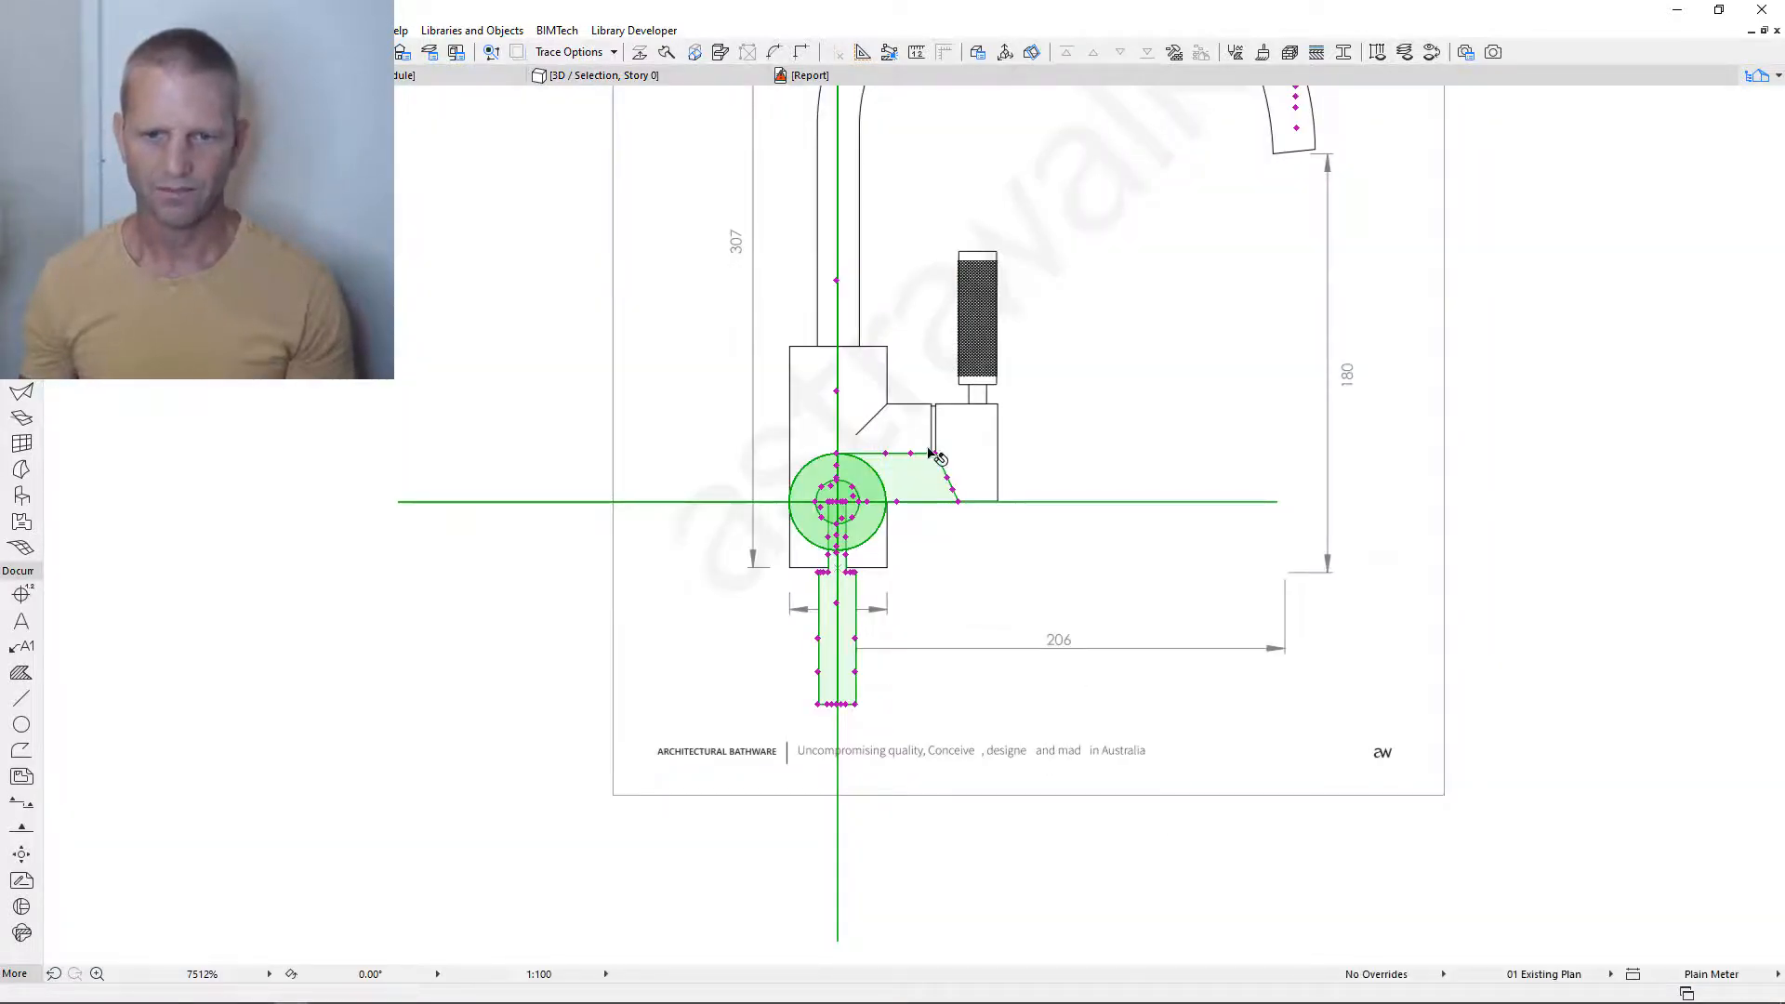
scroll(932, 454, "up", 5)
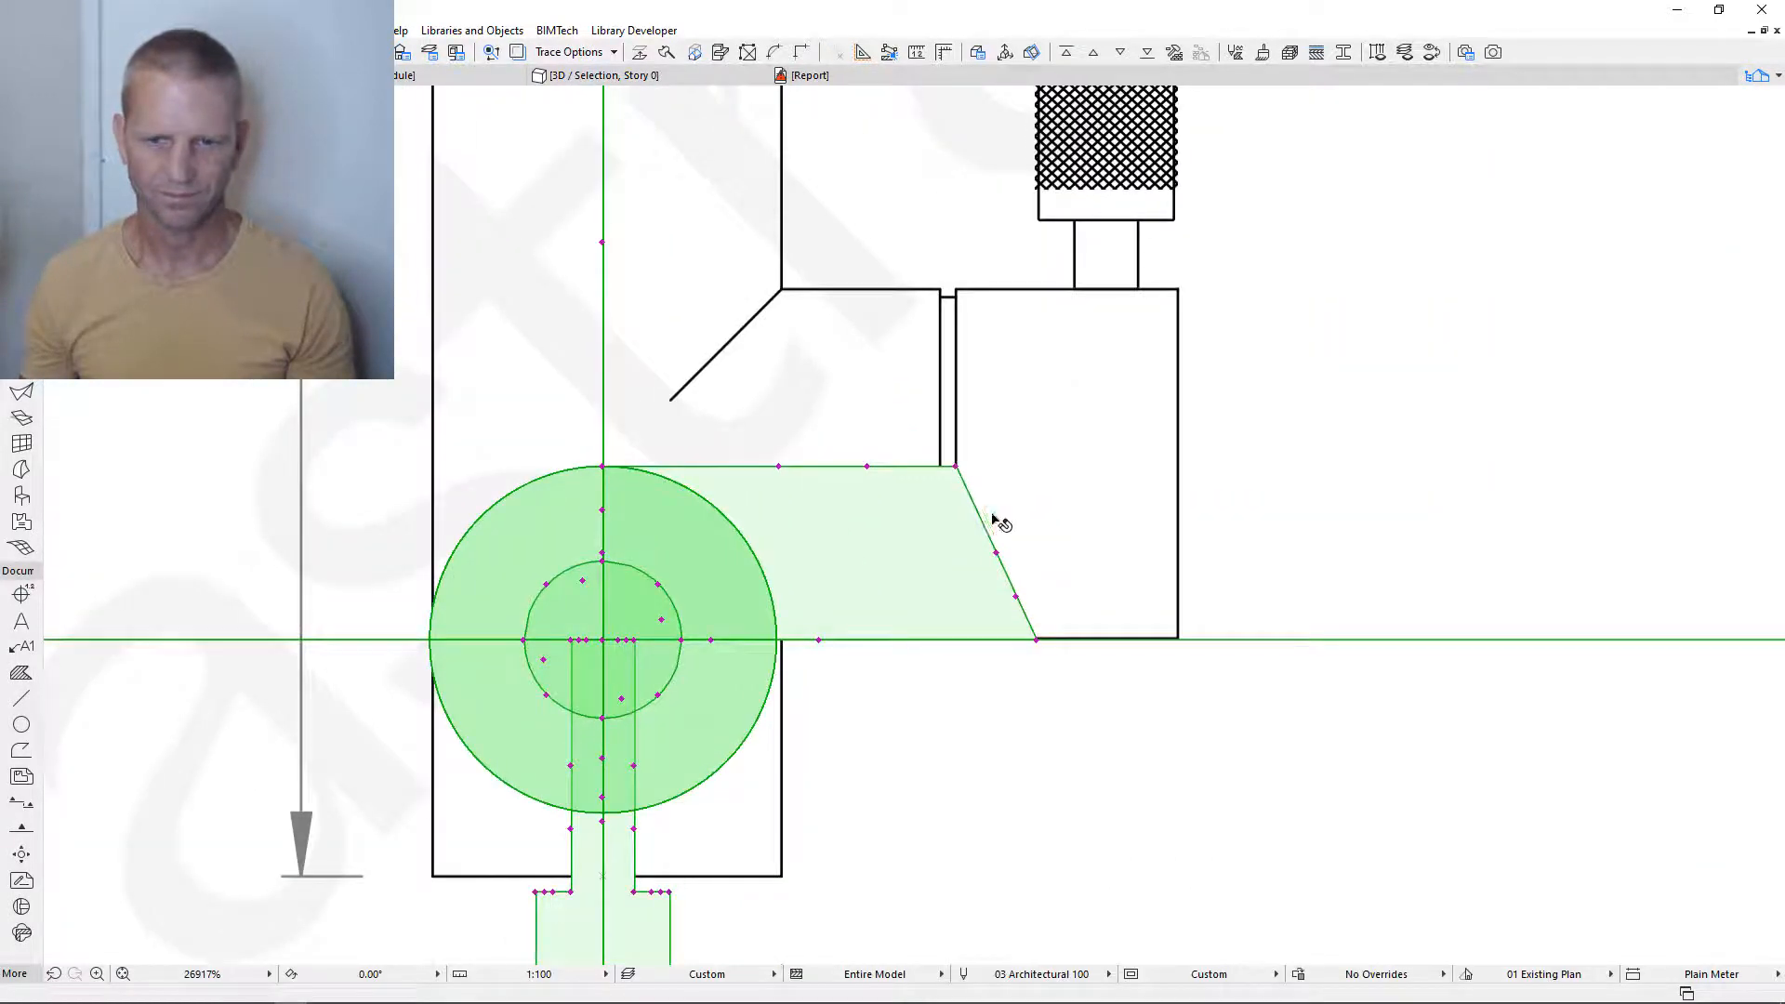
left_click(1037, 641)
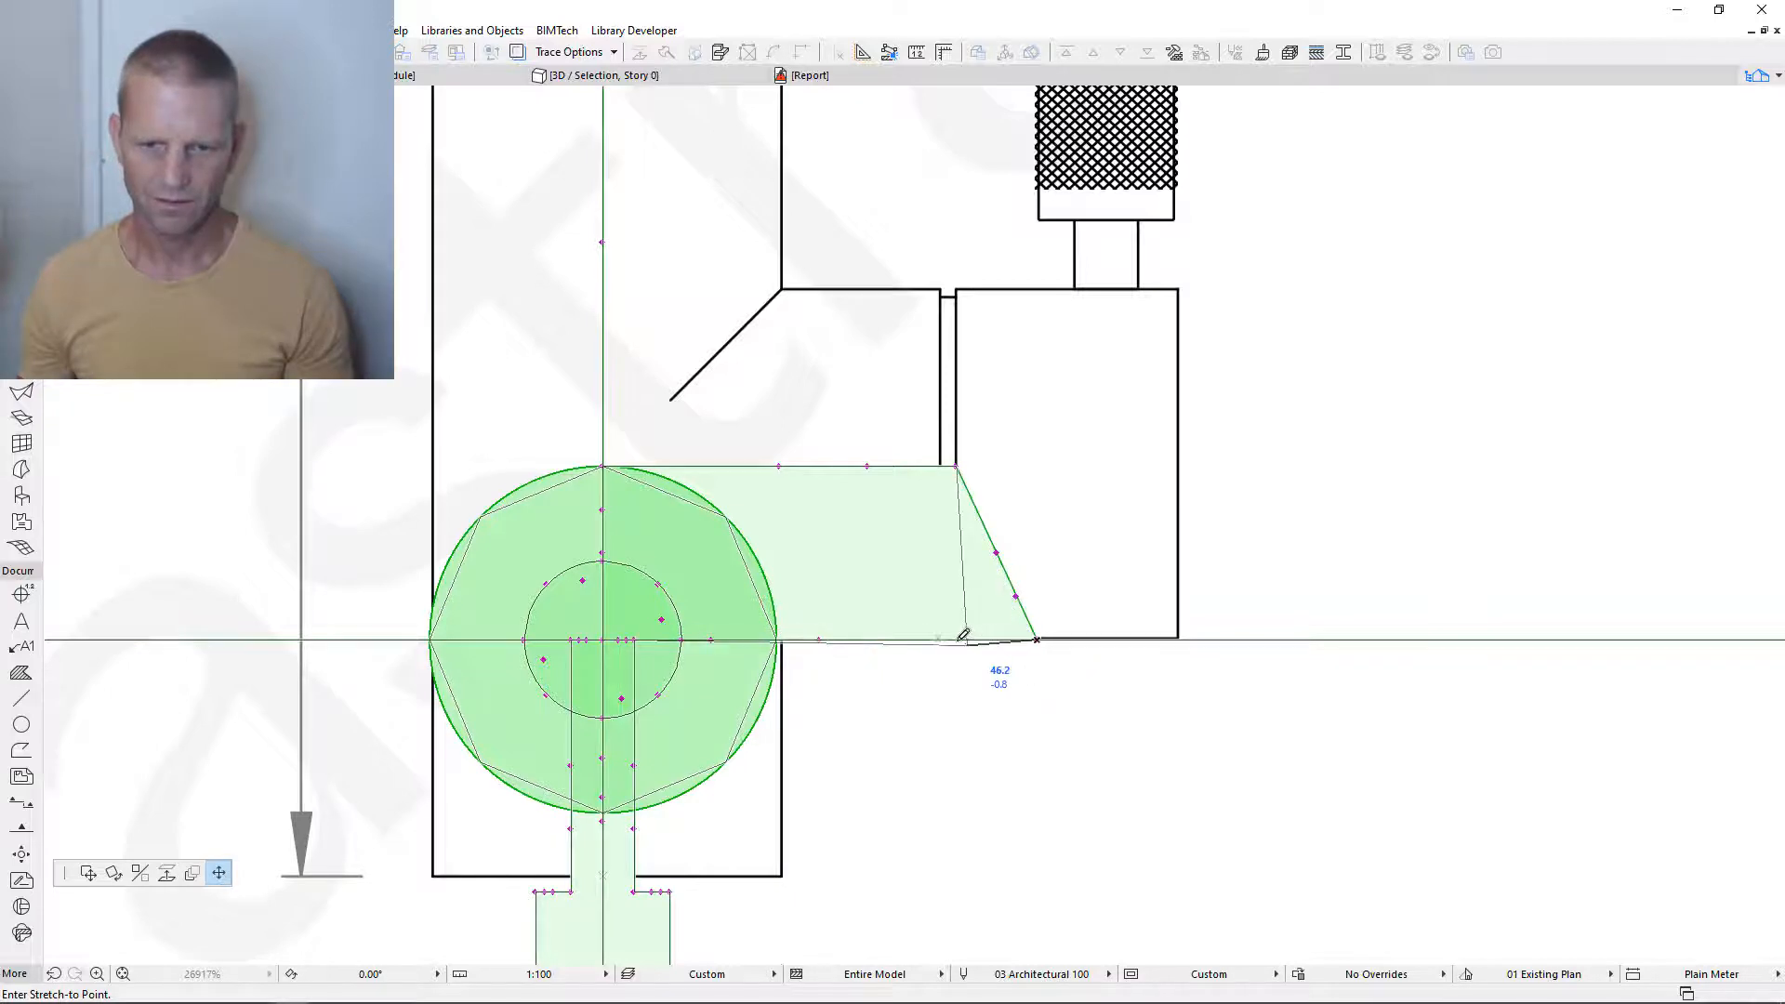
left_click(957, 463)
left_click(958, 467)
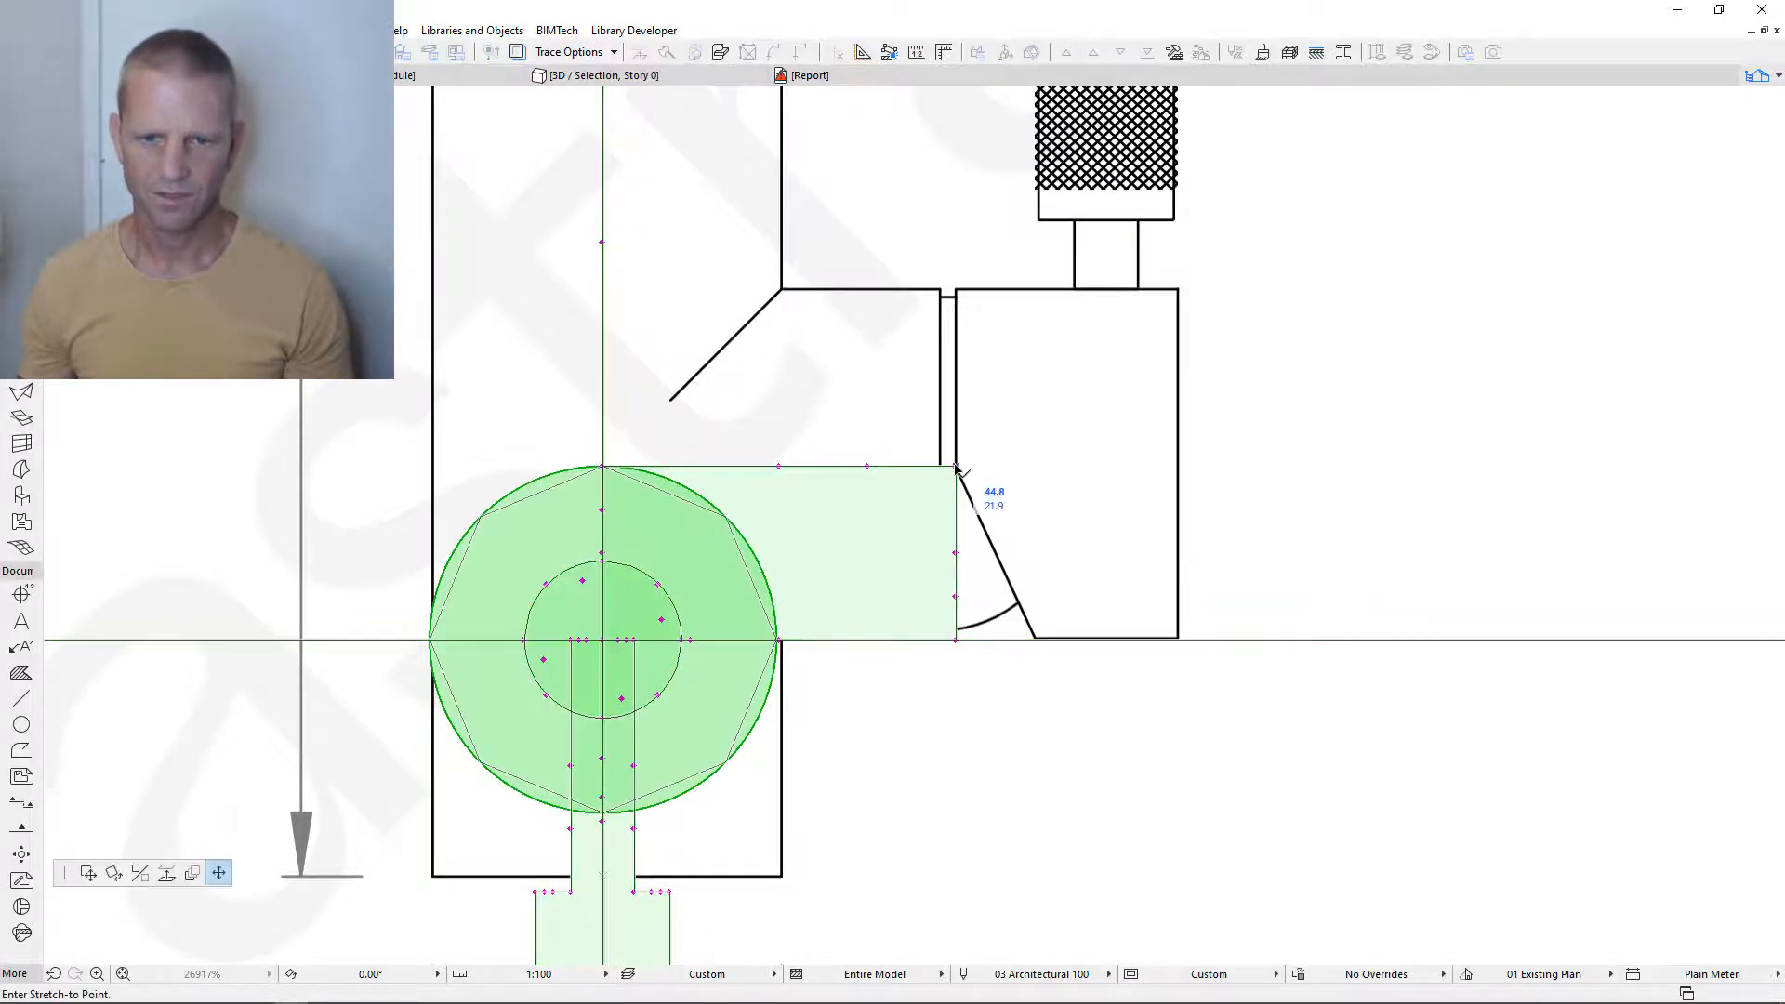
type("55")
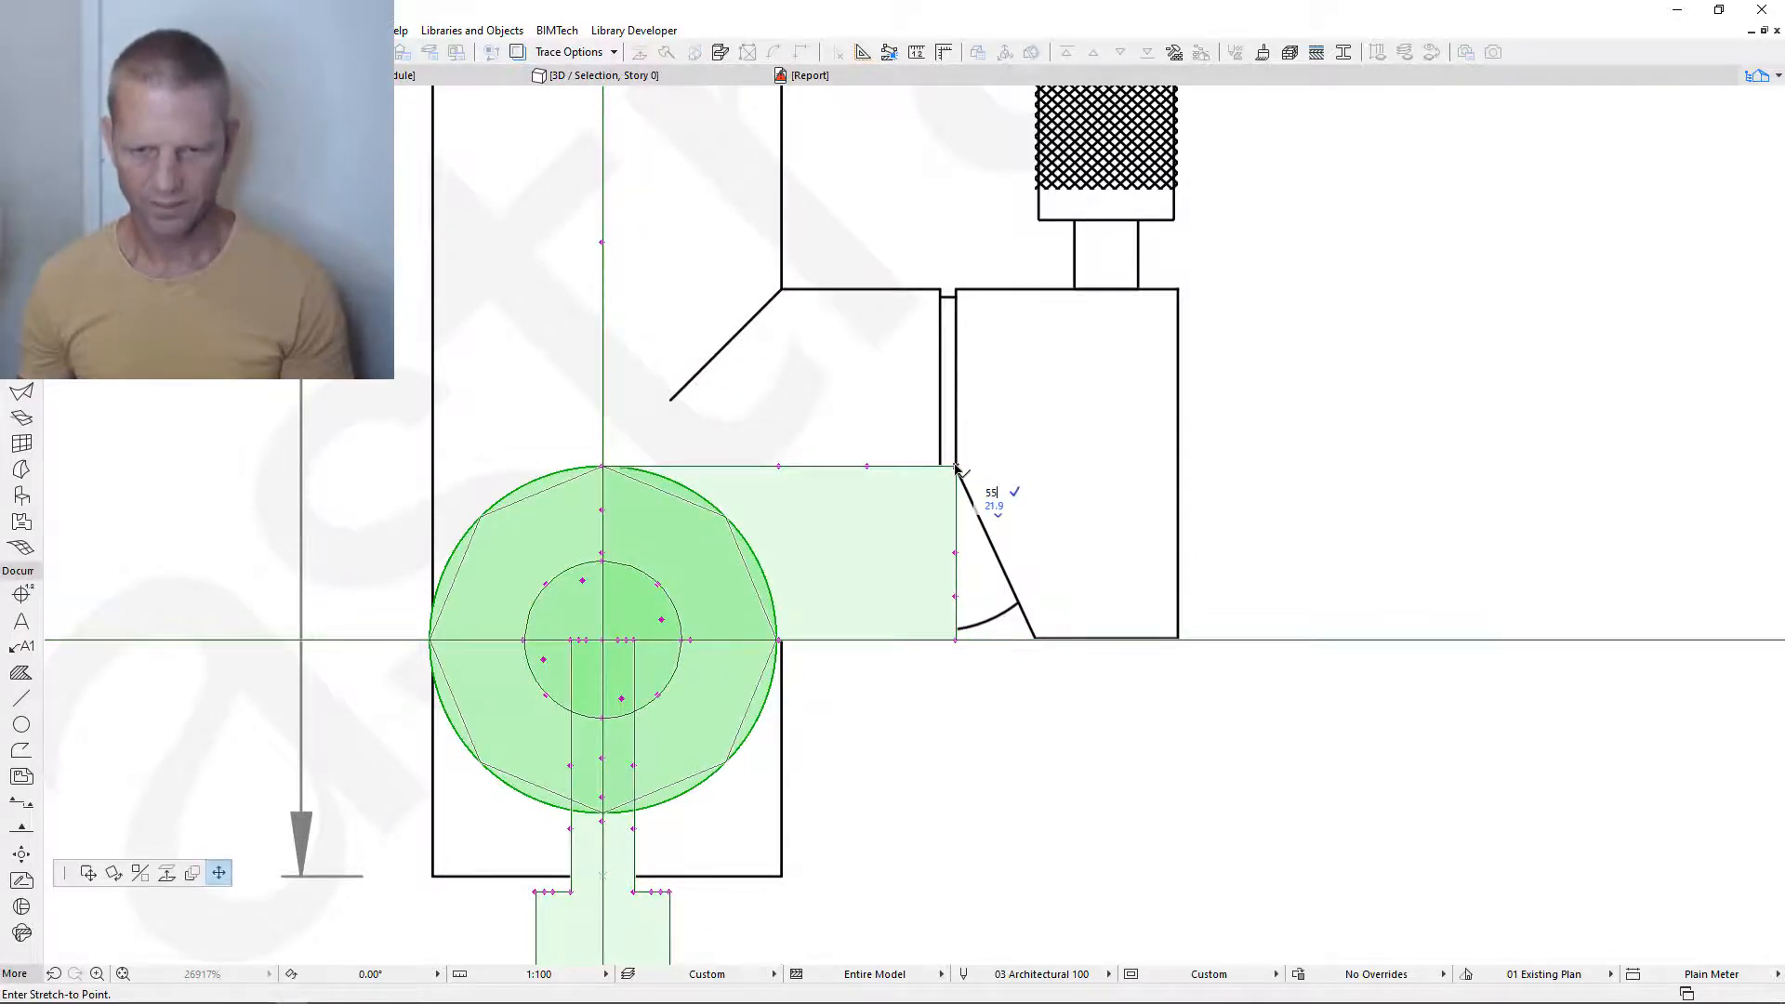
key("Return")
left_click(957, 470)
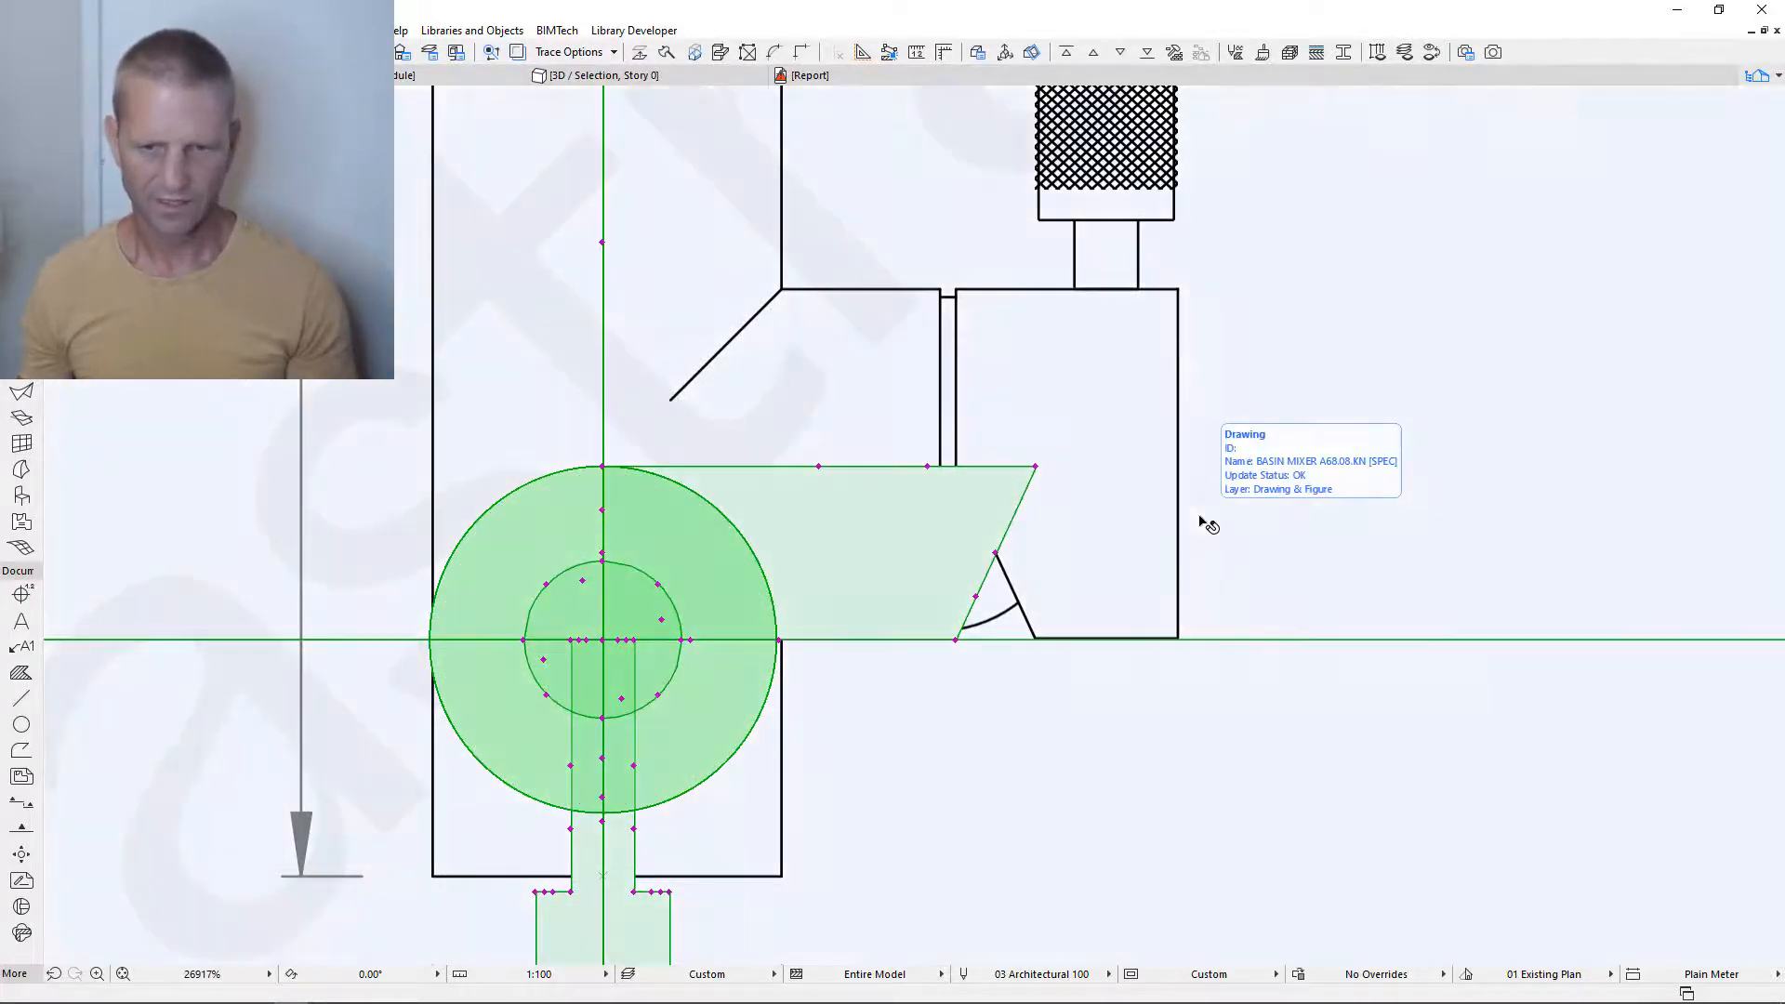
- Check the void in 3D, then in plan raise its upper outer node slightly and its upper inner node level with the diagonal line's lower end
key("F3")
middle_click_drag(1319, 656, 1434, 630, "shift")
middle_click_drag(1195, 793, 1167, 690)
scroll(1171, 693, "up", 5)
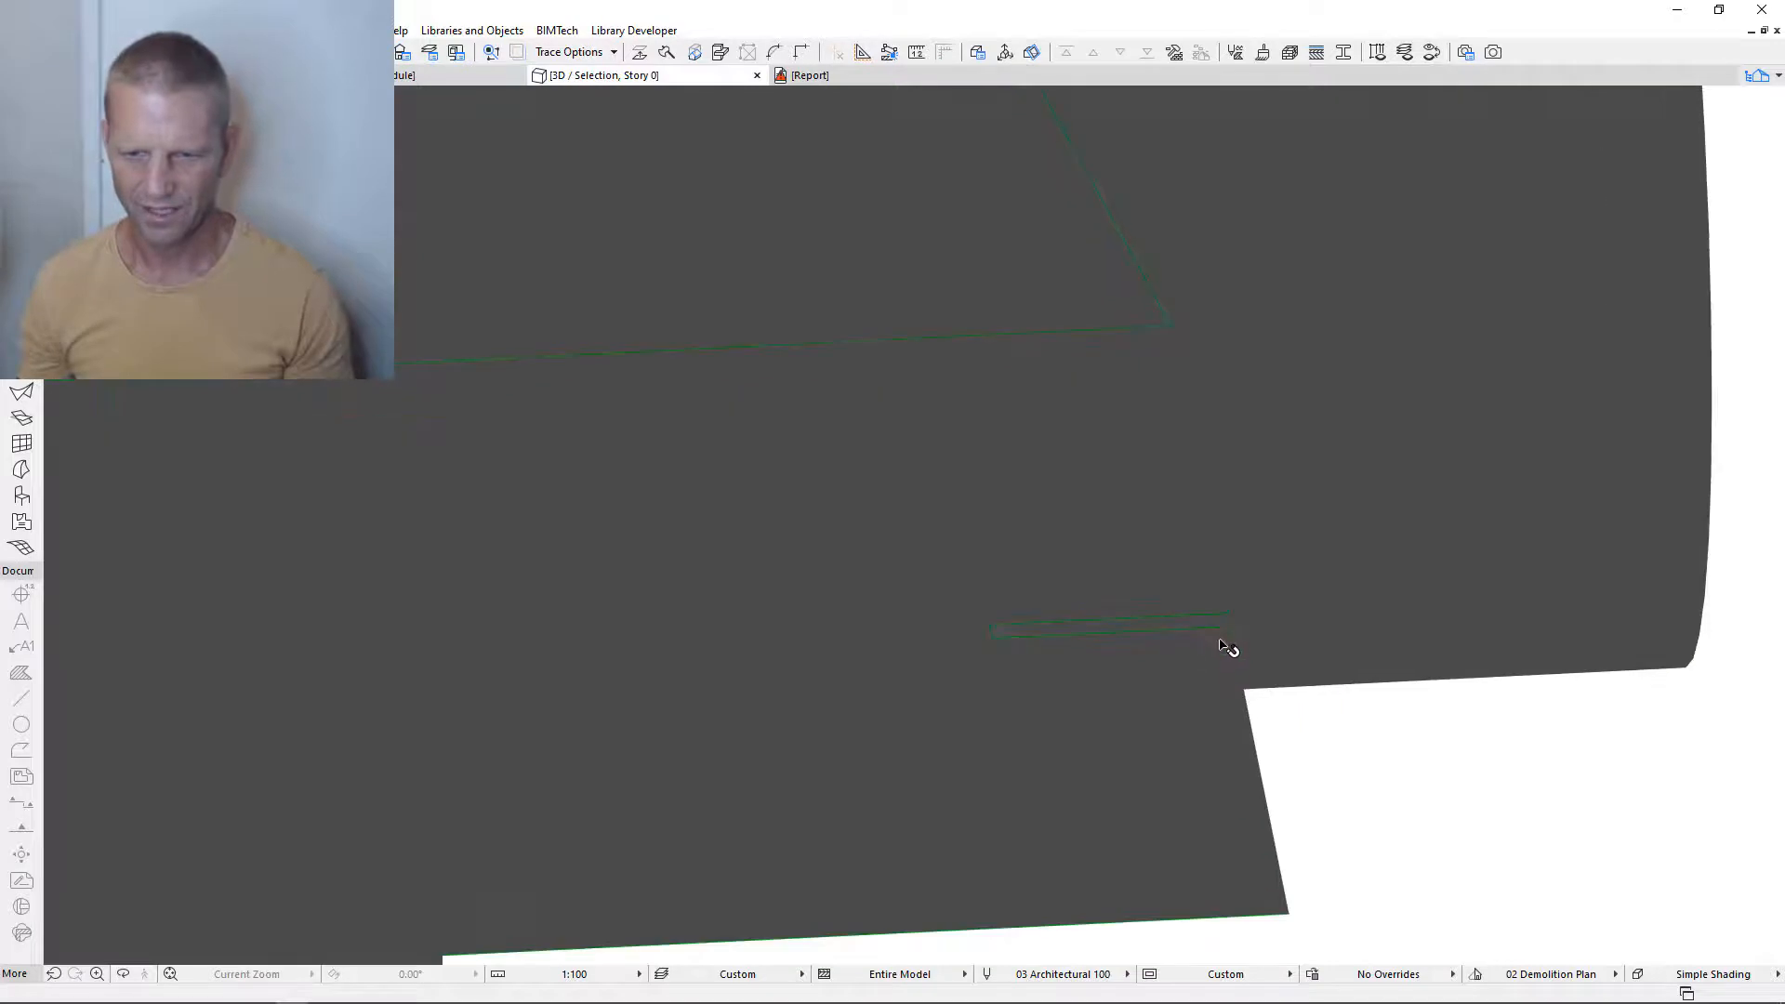
scroll(1069, 679, "down", 5)
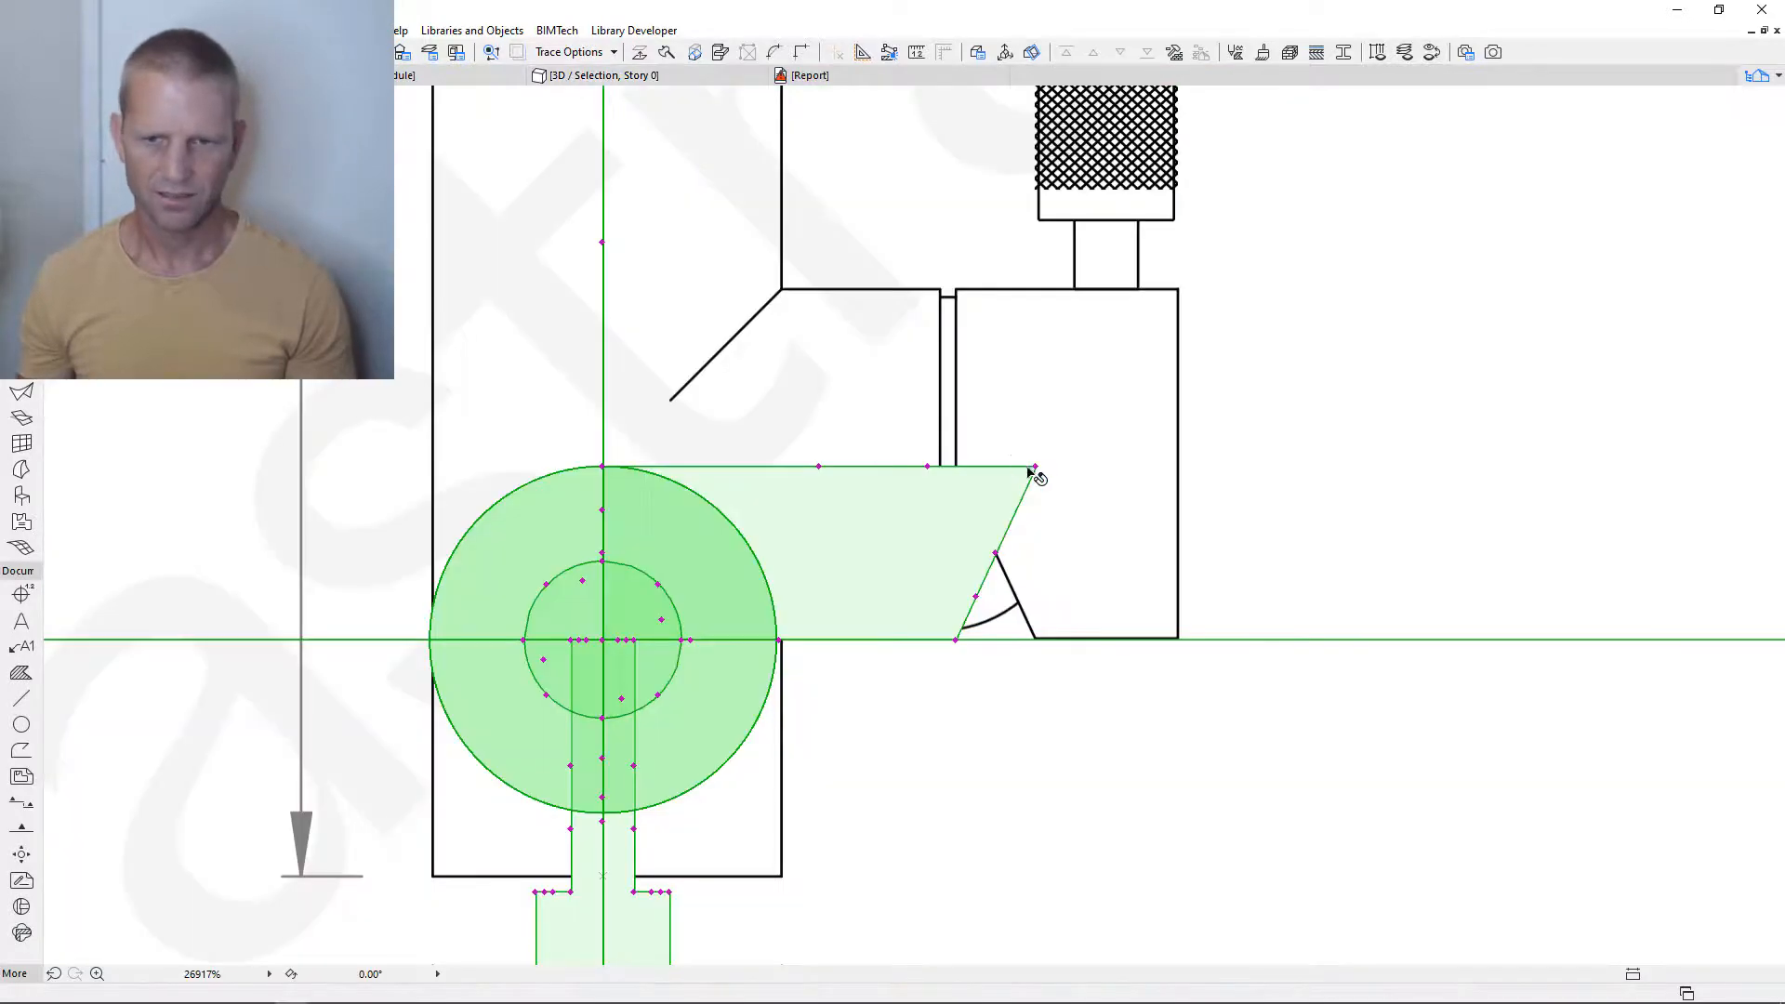
scroll(929, 474, "up", 2)
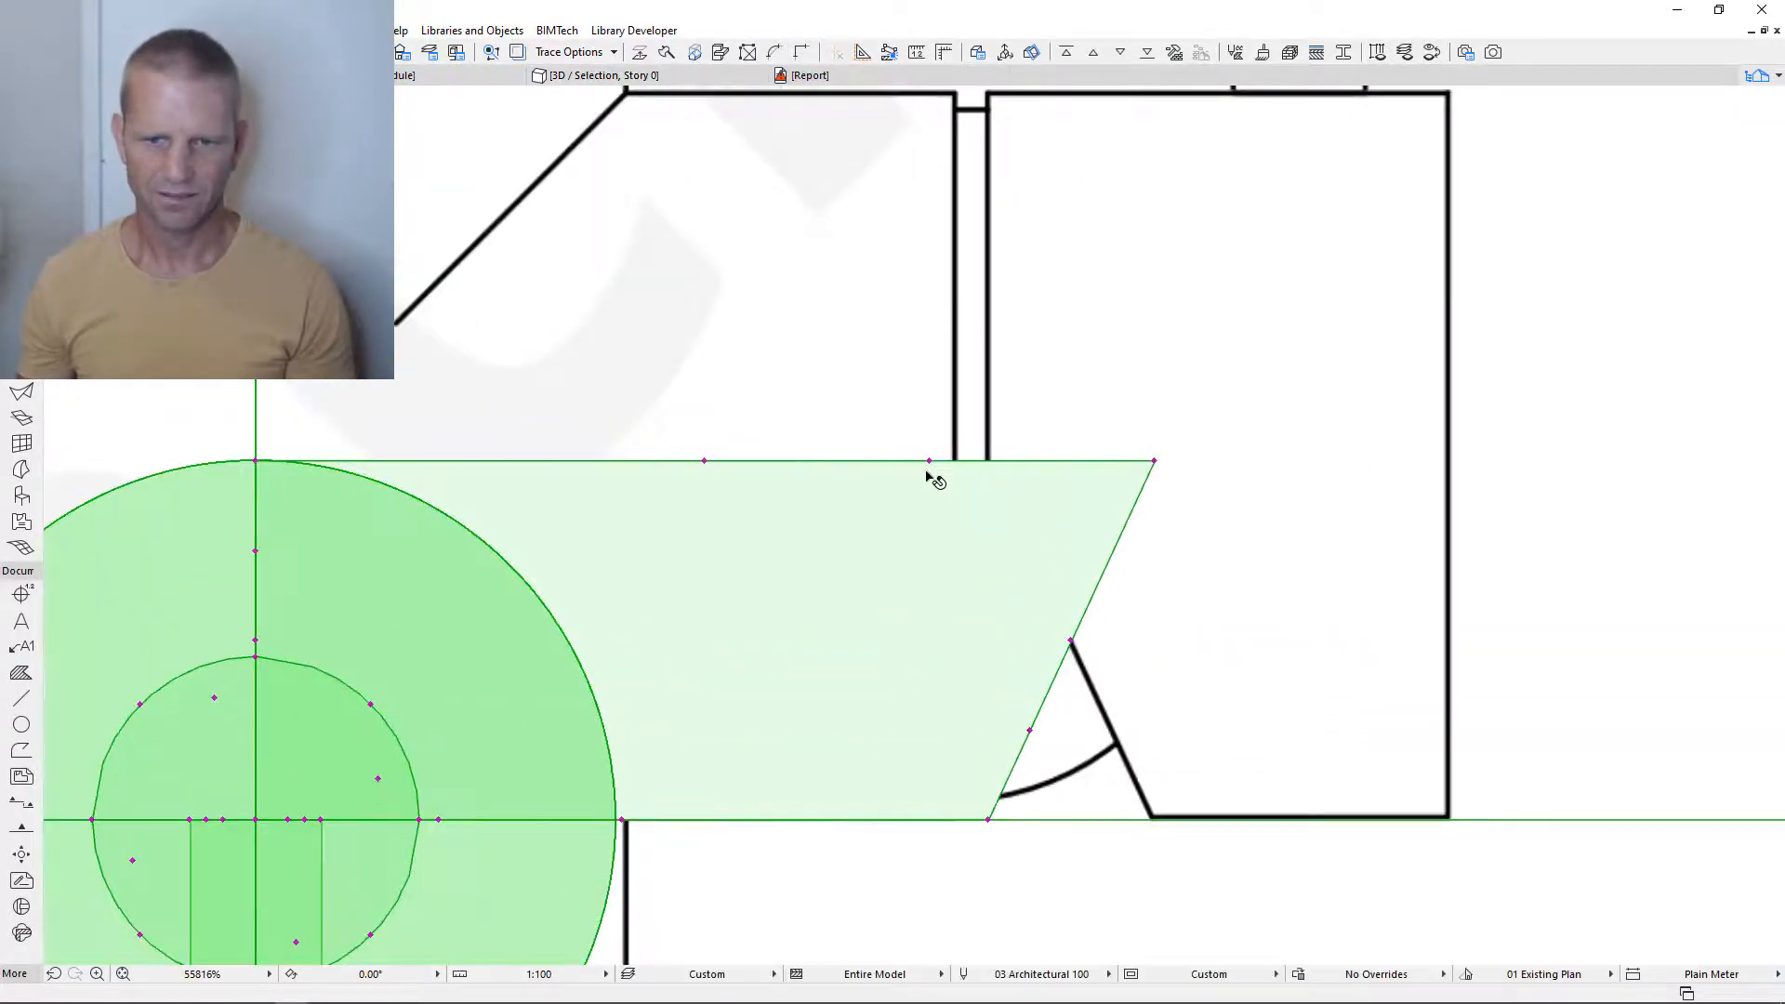
left_click(1158, 461)
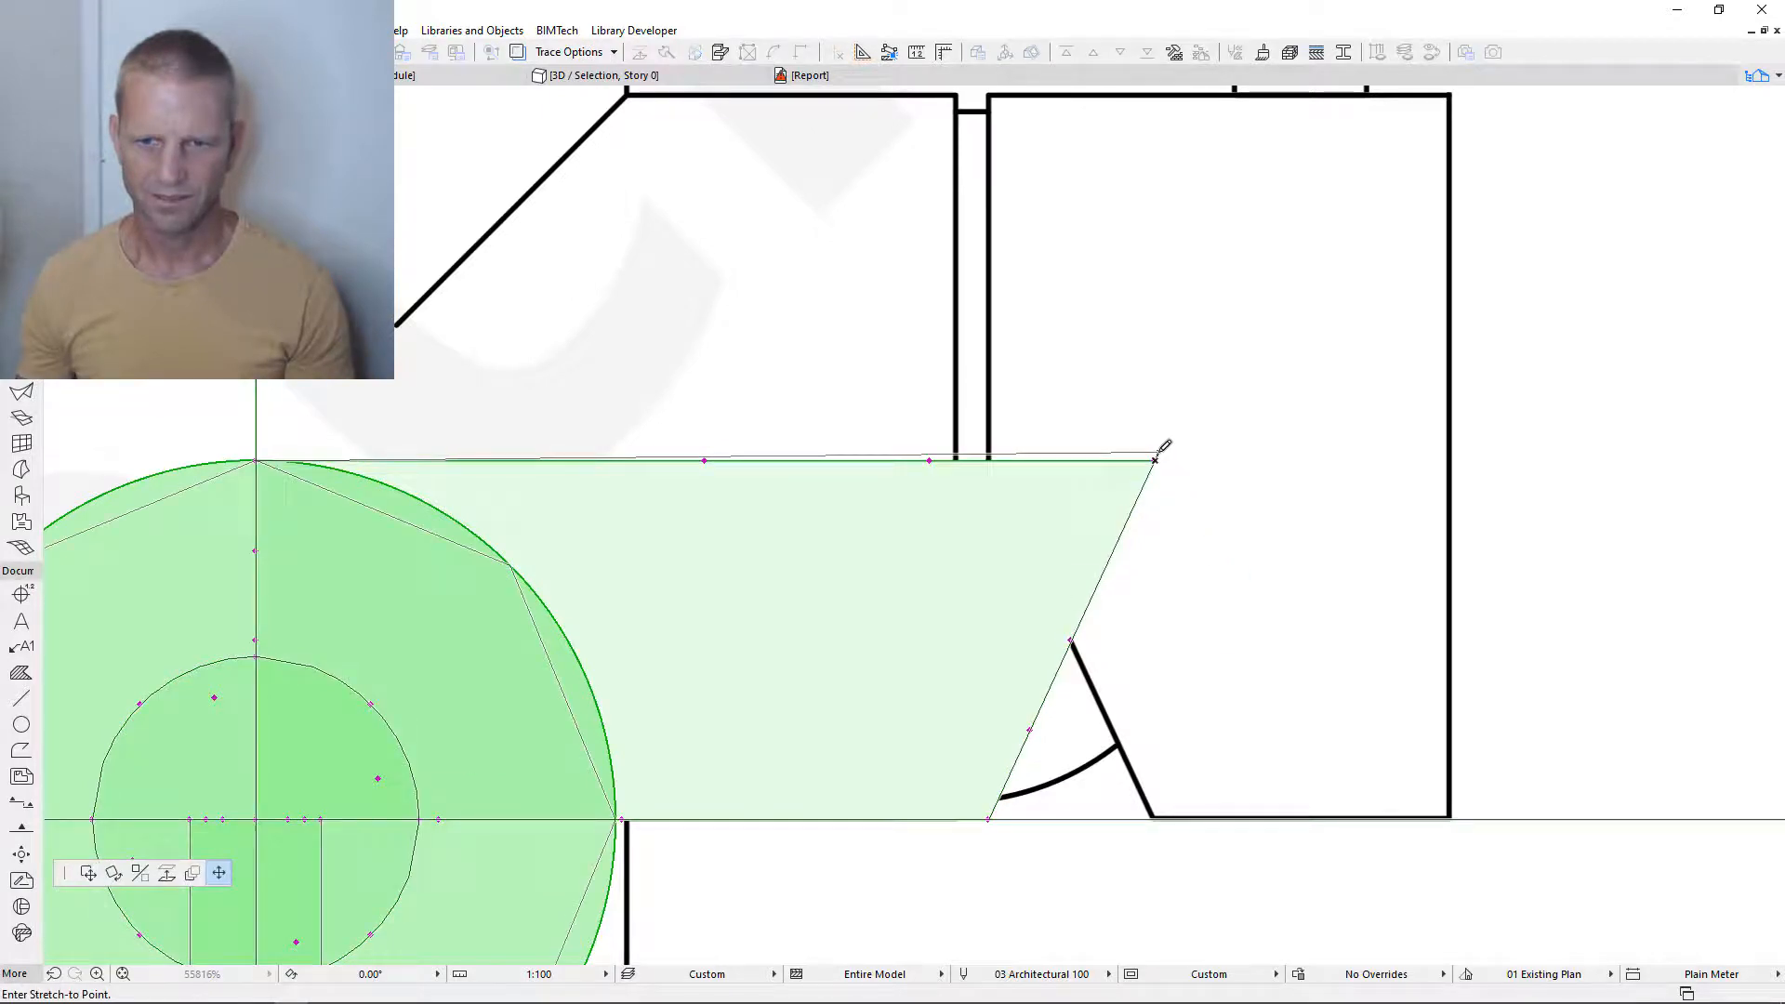
left_click(1159, 453)
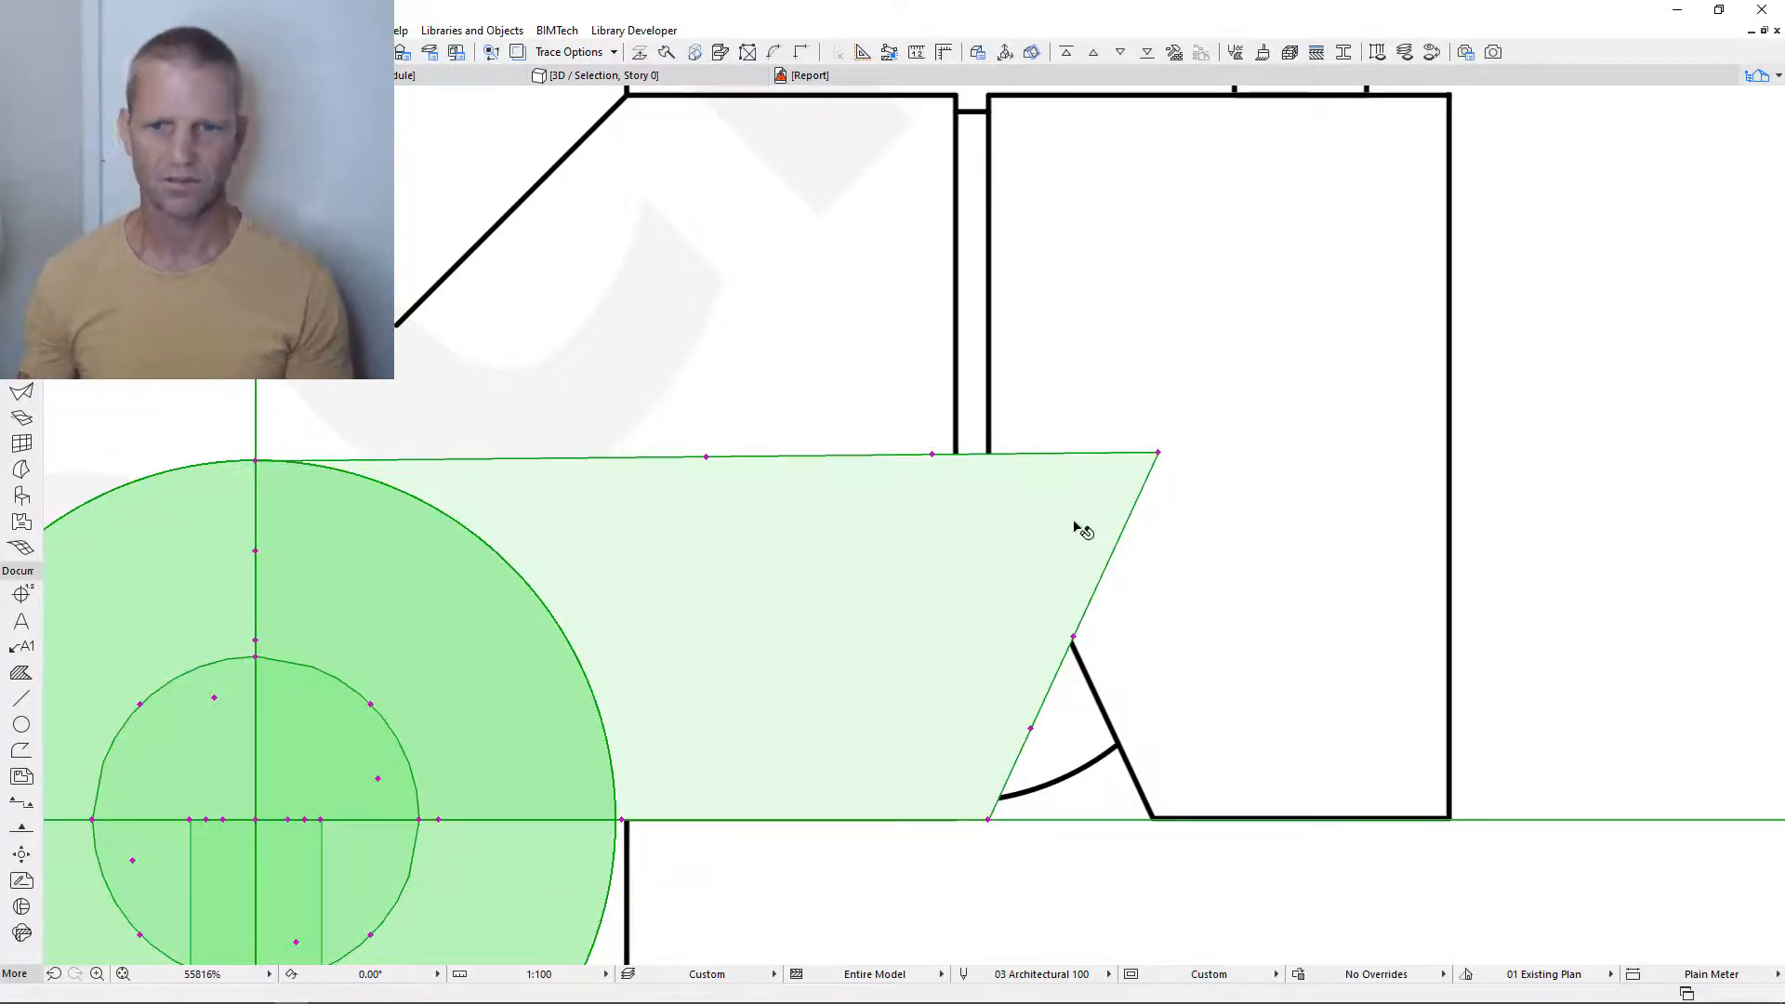
left_click(257, 461)
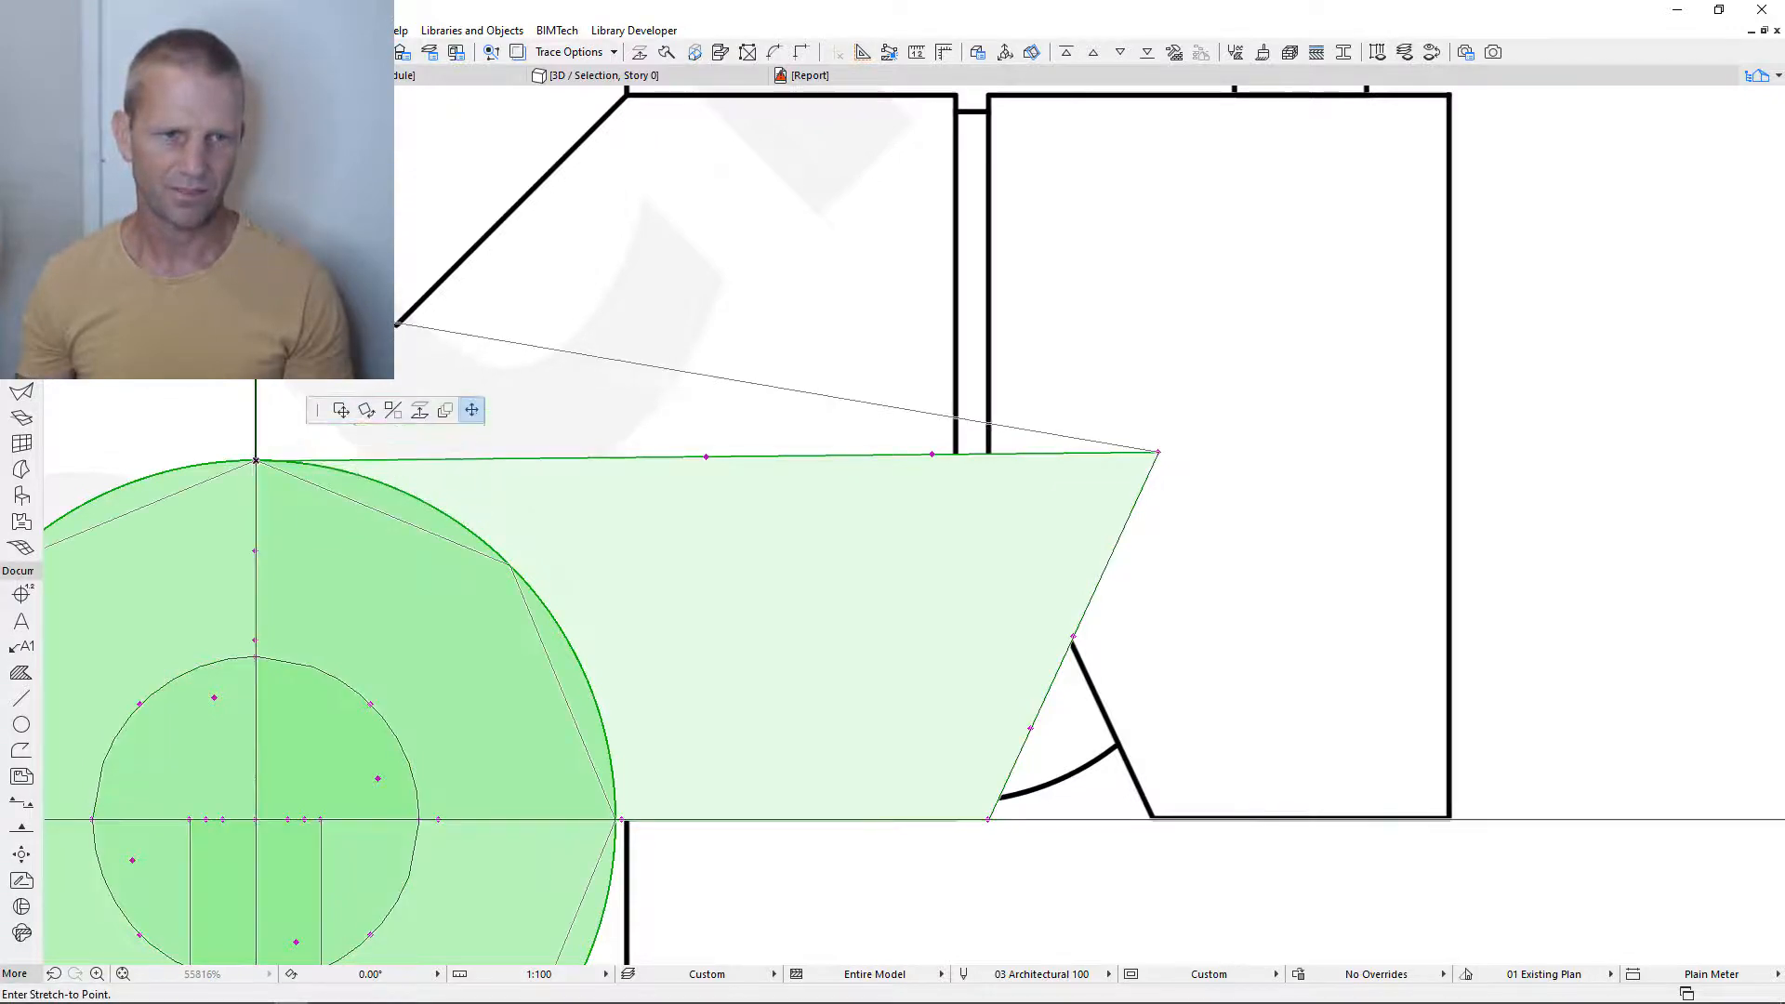
left_click(397, 323)
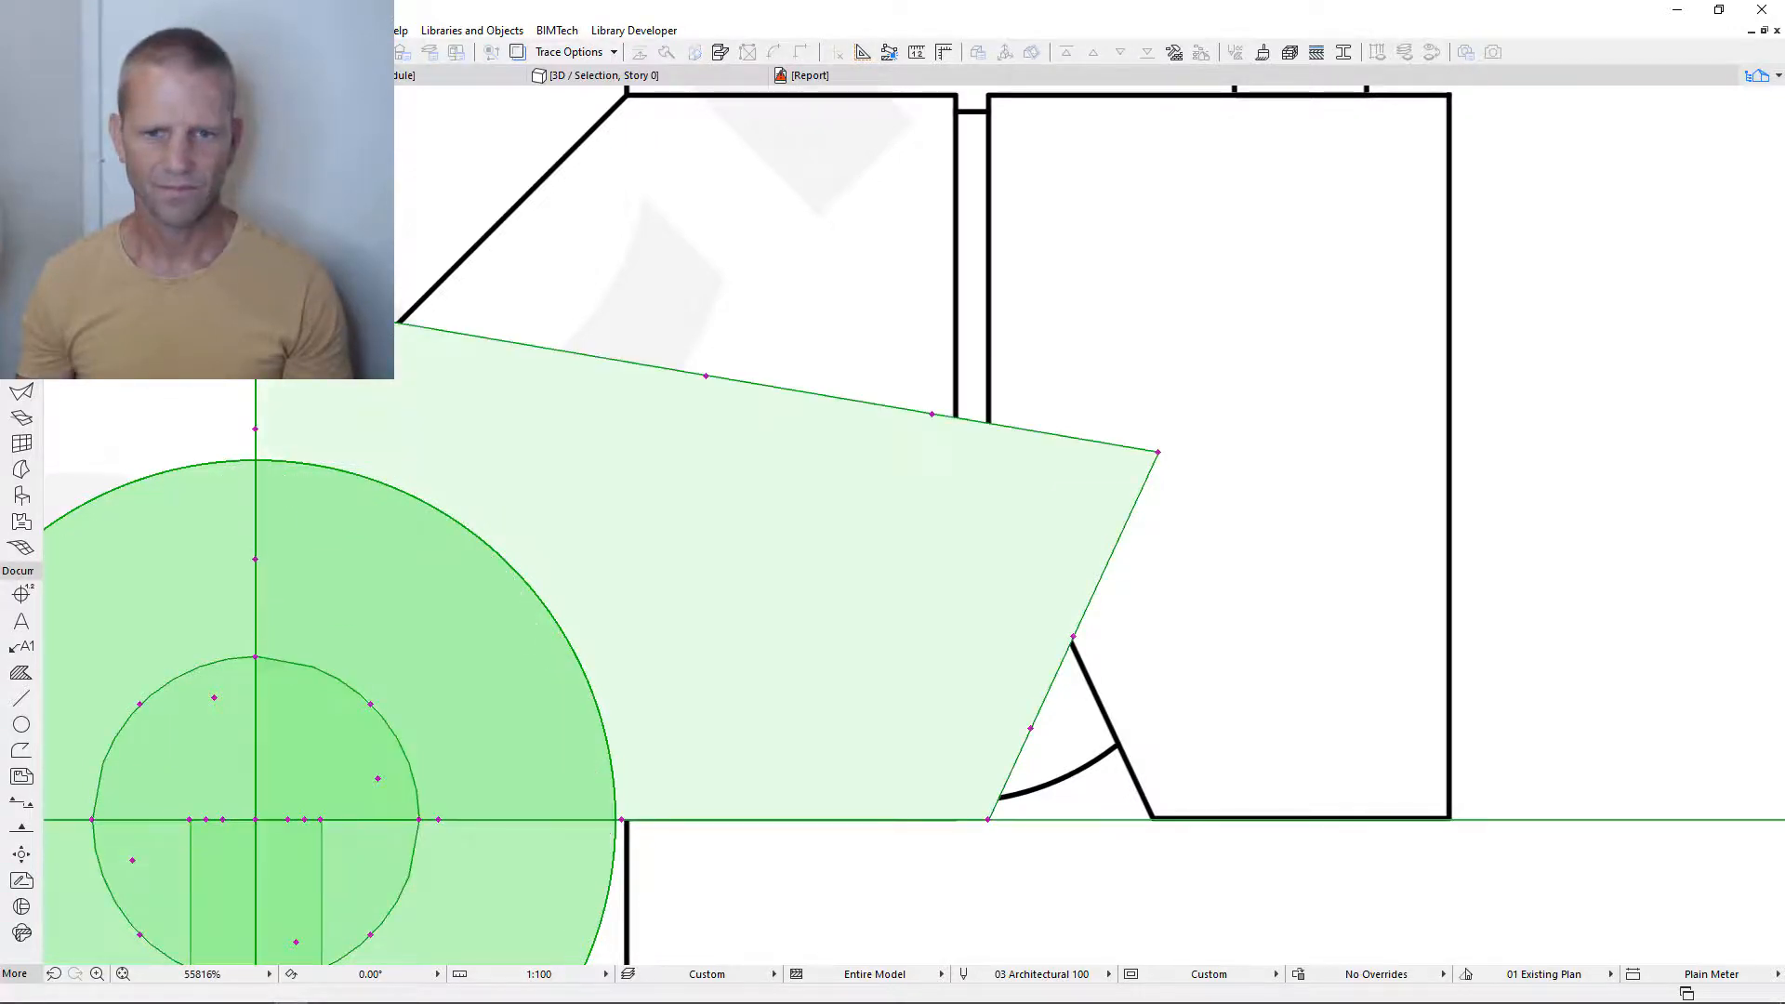
scroll(1048, 709, "down", 4)
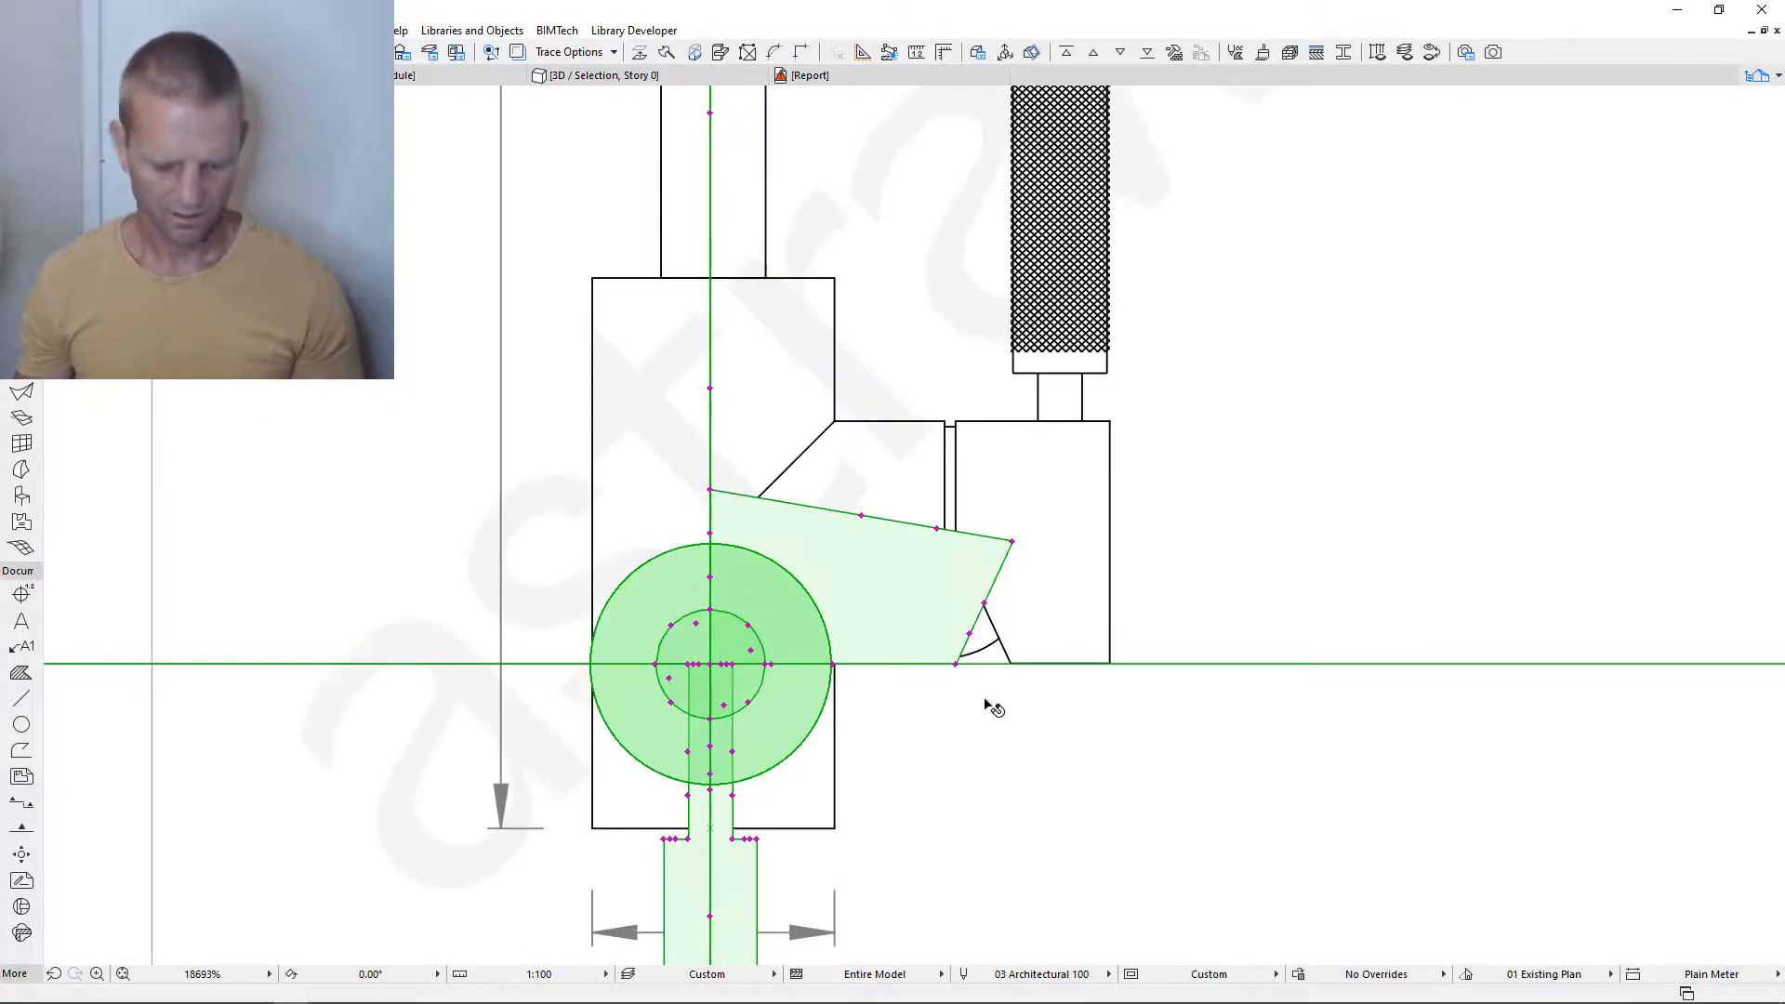
- Show the mixer in 3D, turn off the display of Tap 3's void, apply the settings and view the whole mixer
key("F3")
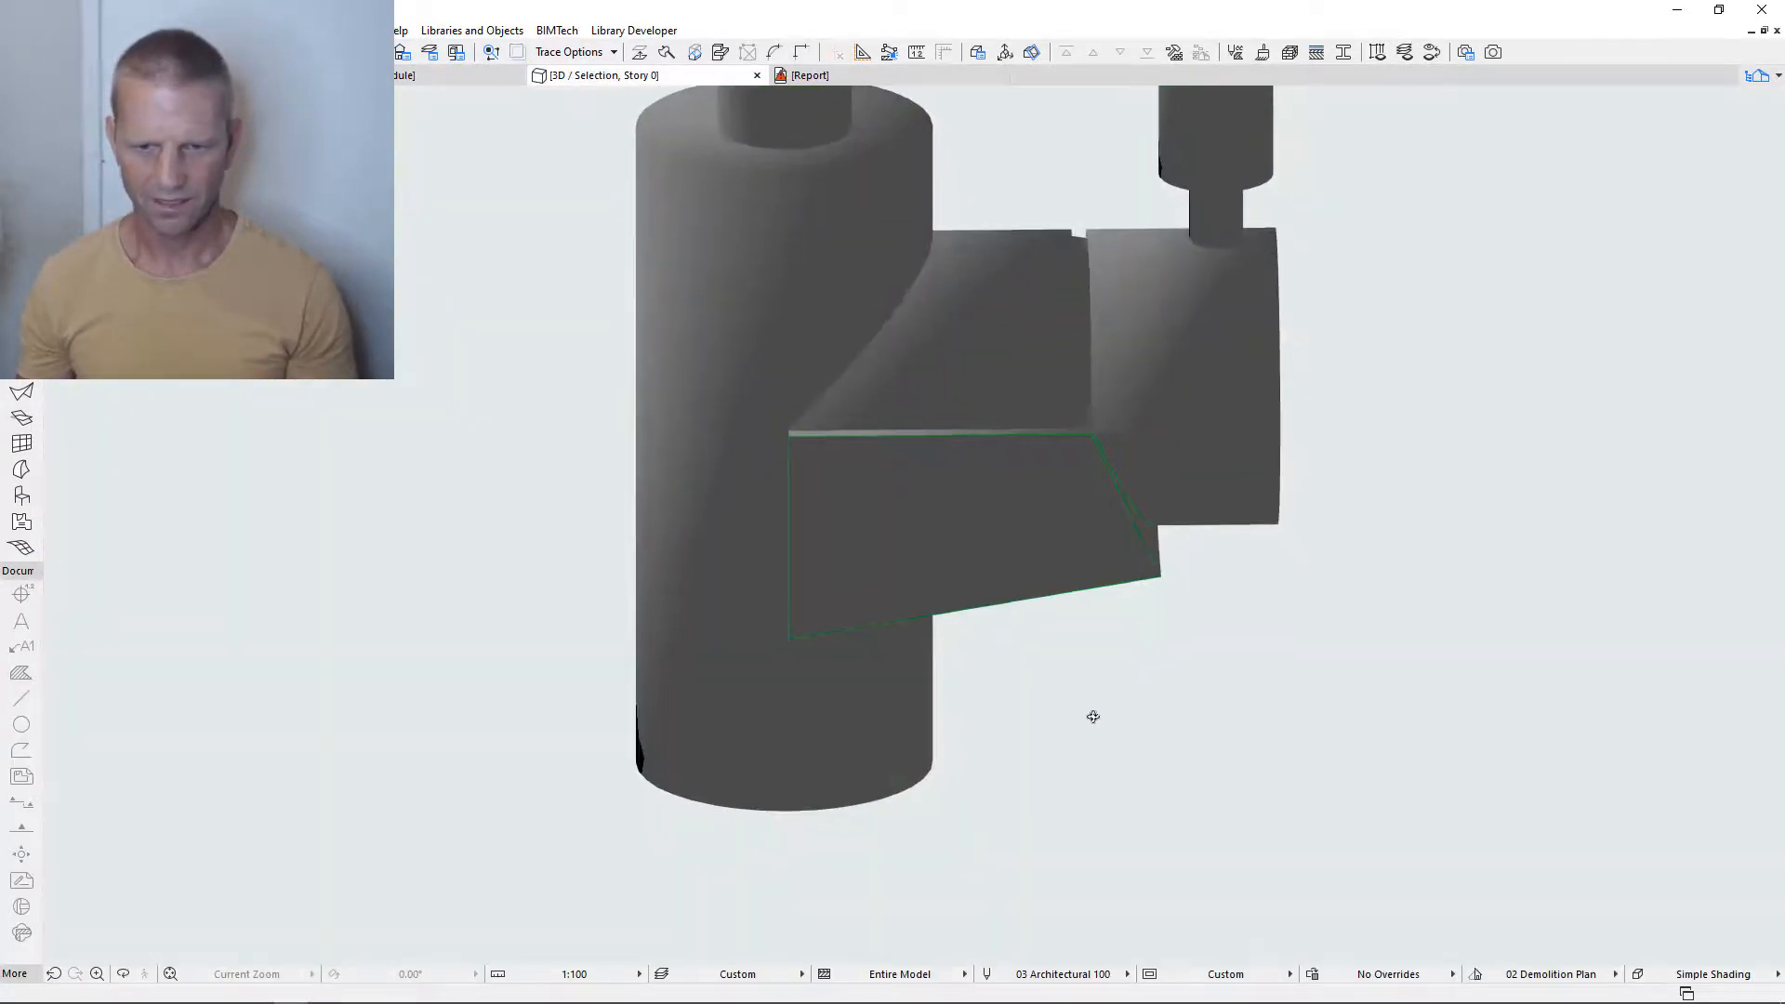
key("ctrl+a")
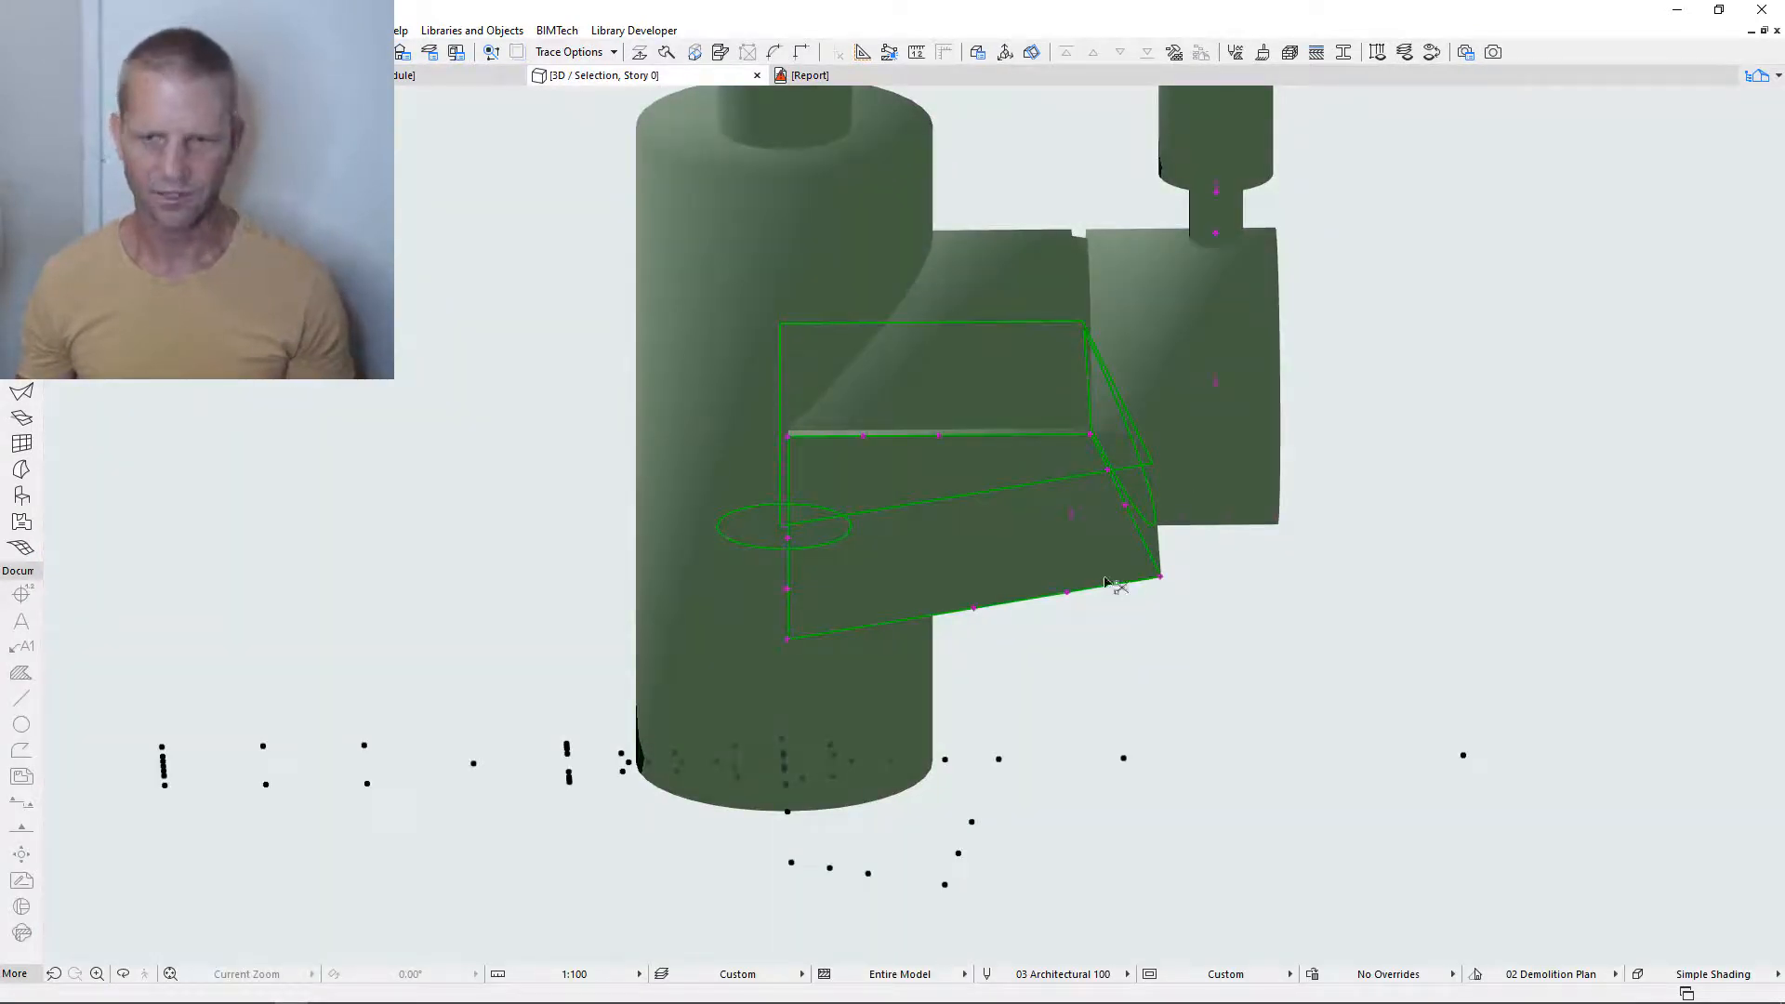
key("ctrl+t")
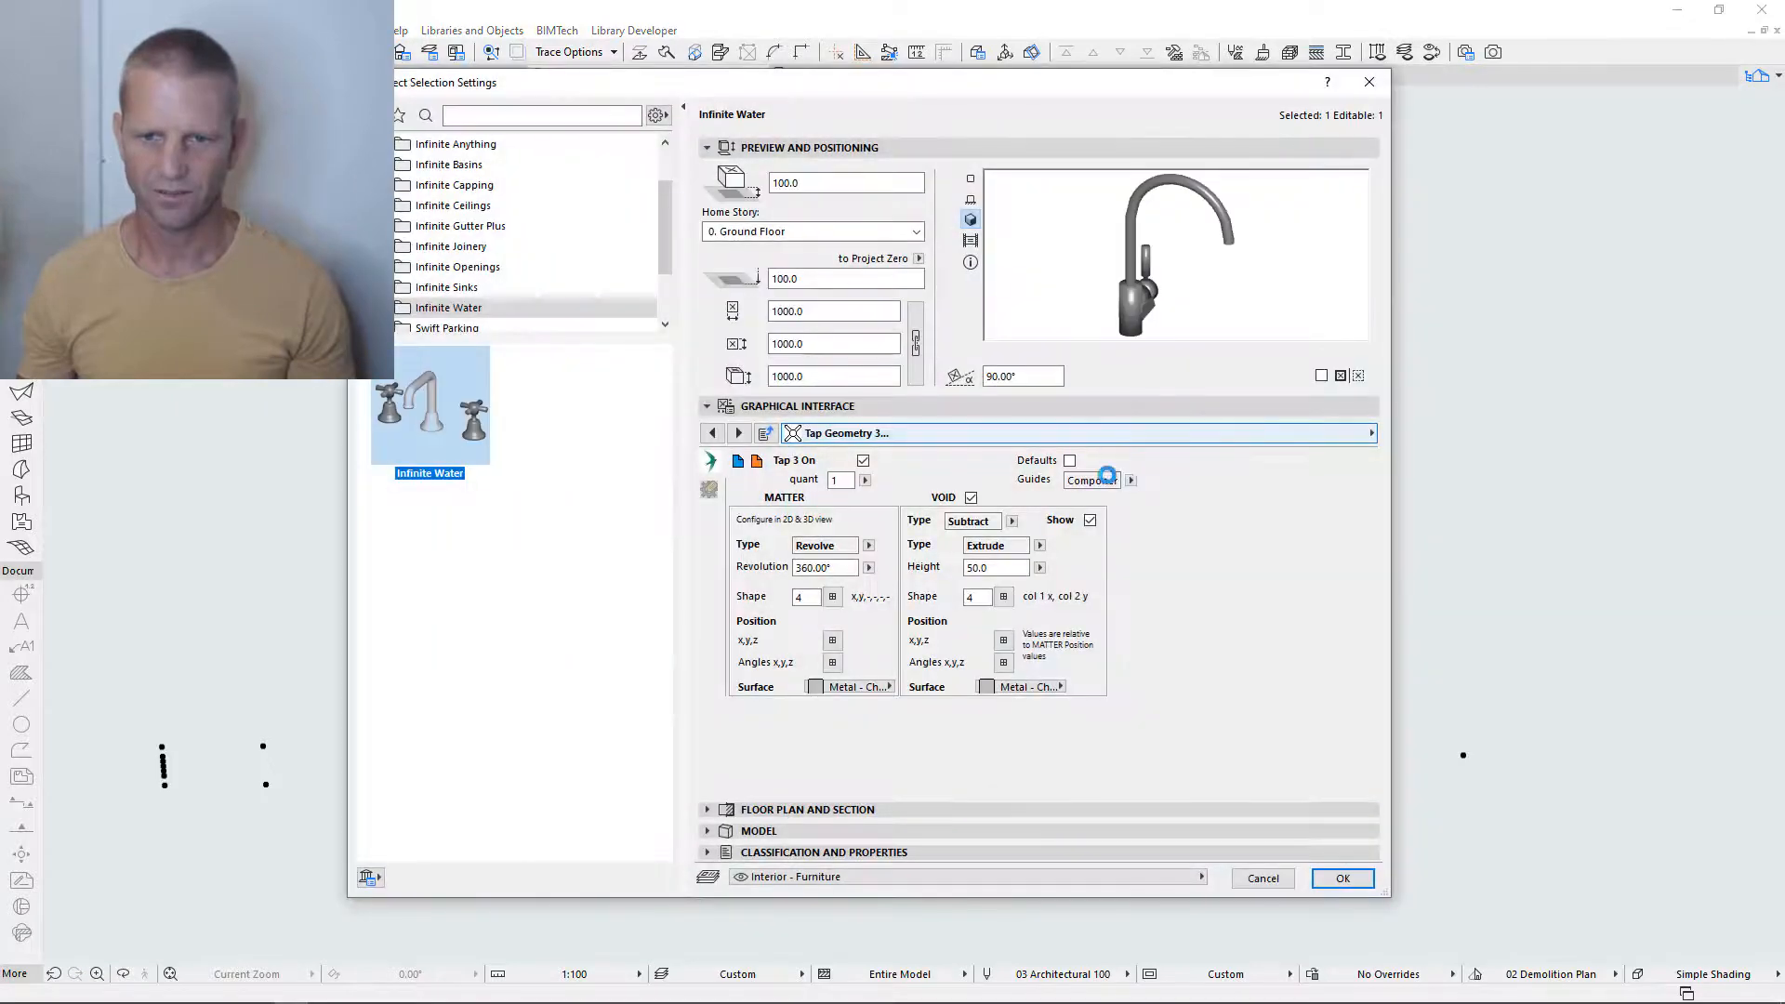
left_click(1092, 522)
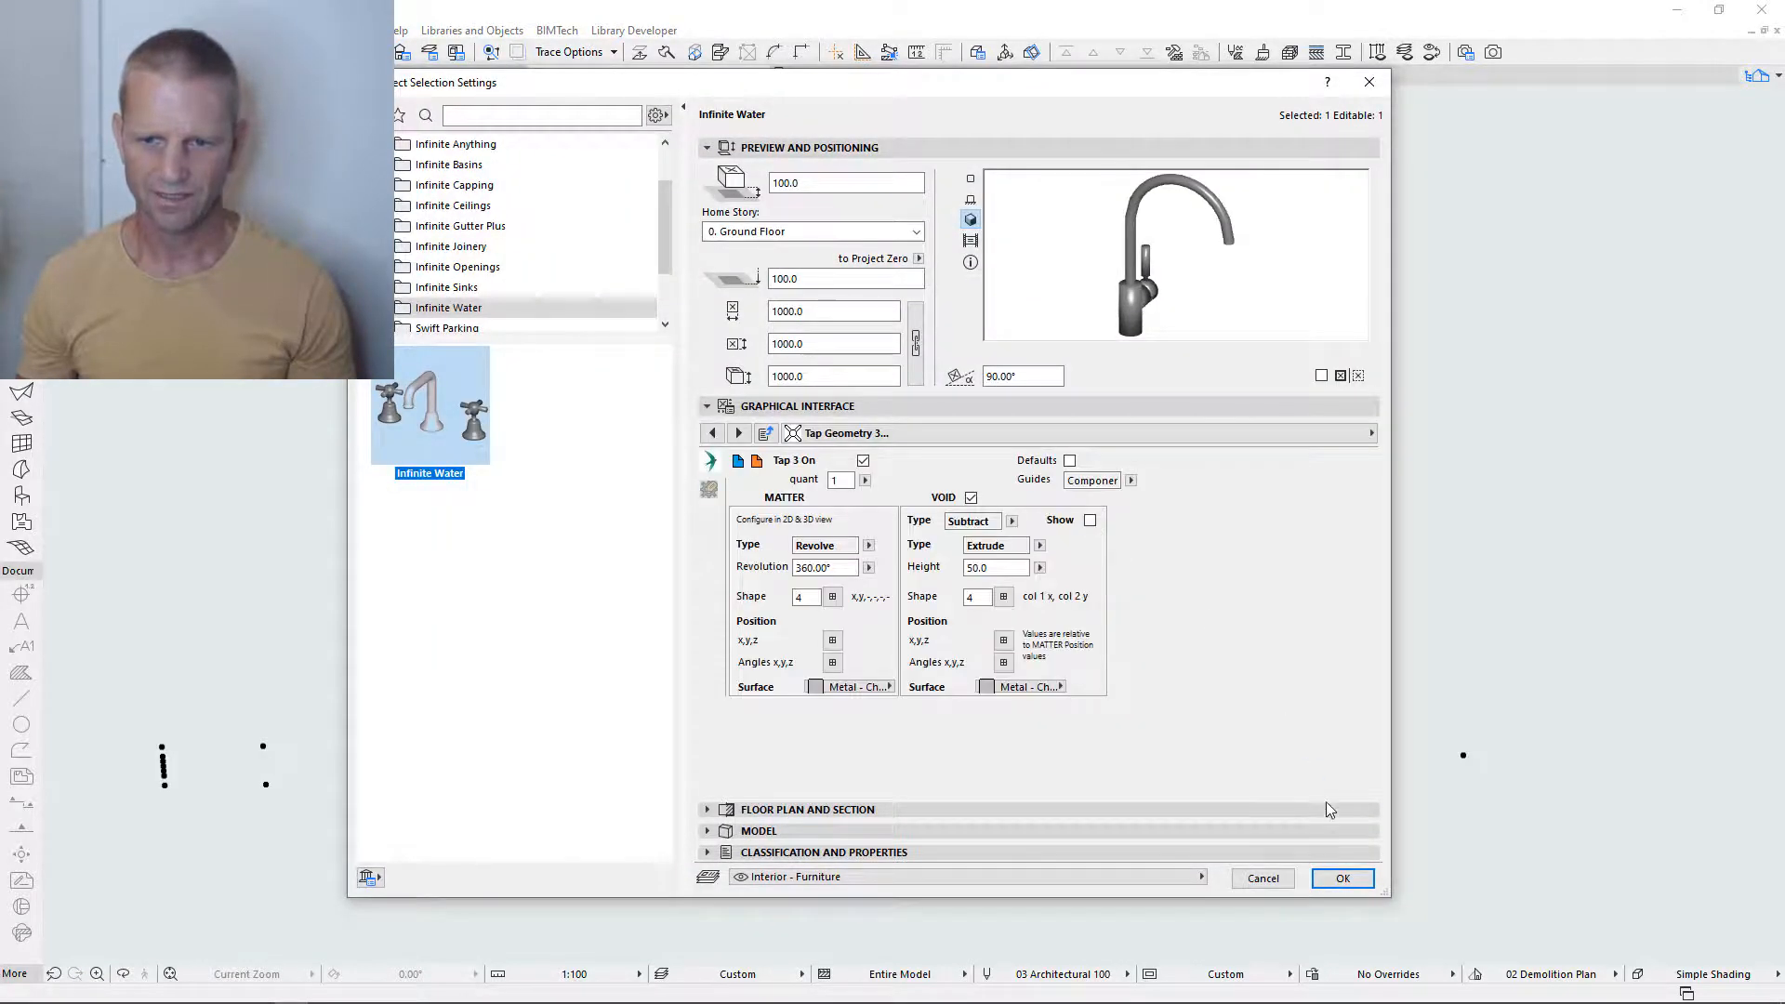
left_click(1342, 878)
middle_click_drag(1227, 747, 1233, 700, "shift")
scroll(1074, 716, "down", 5)
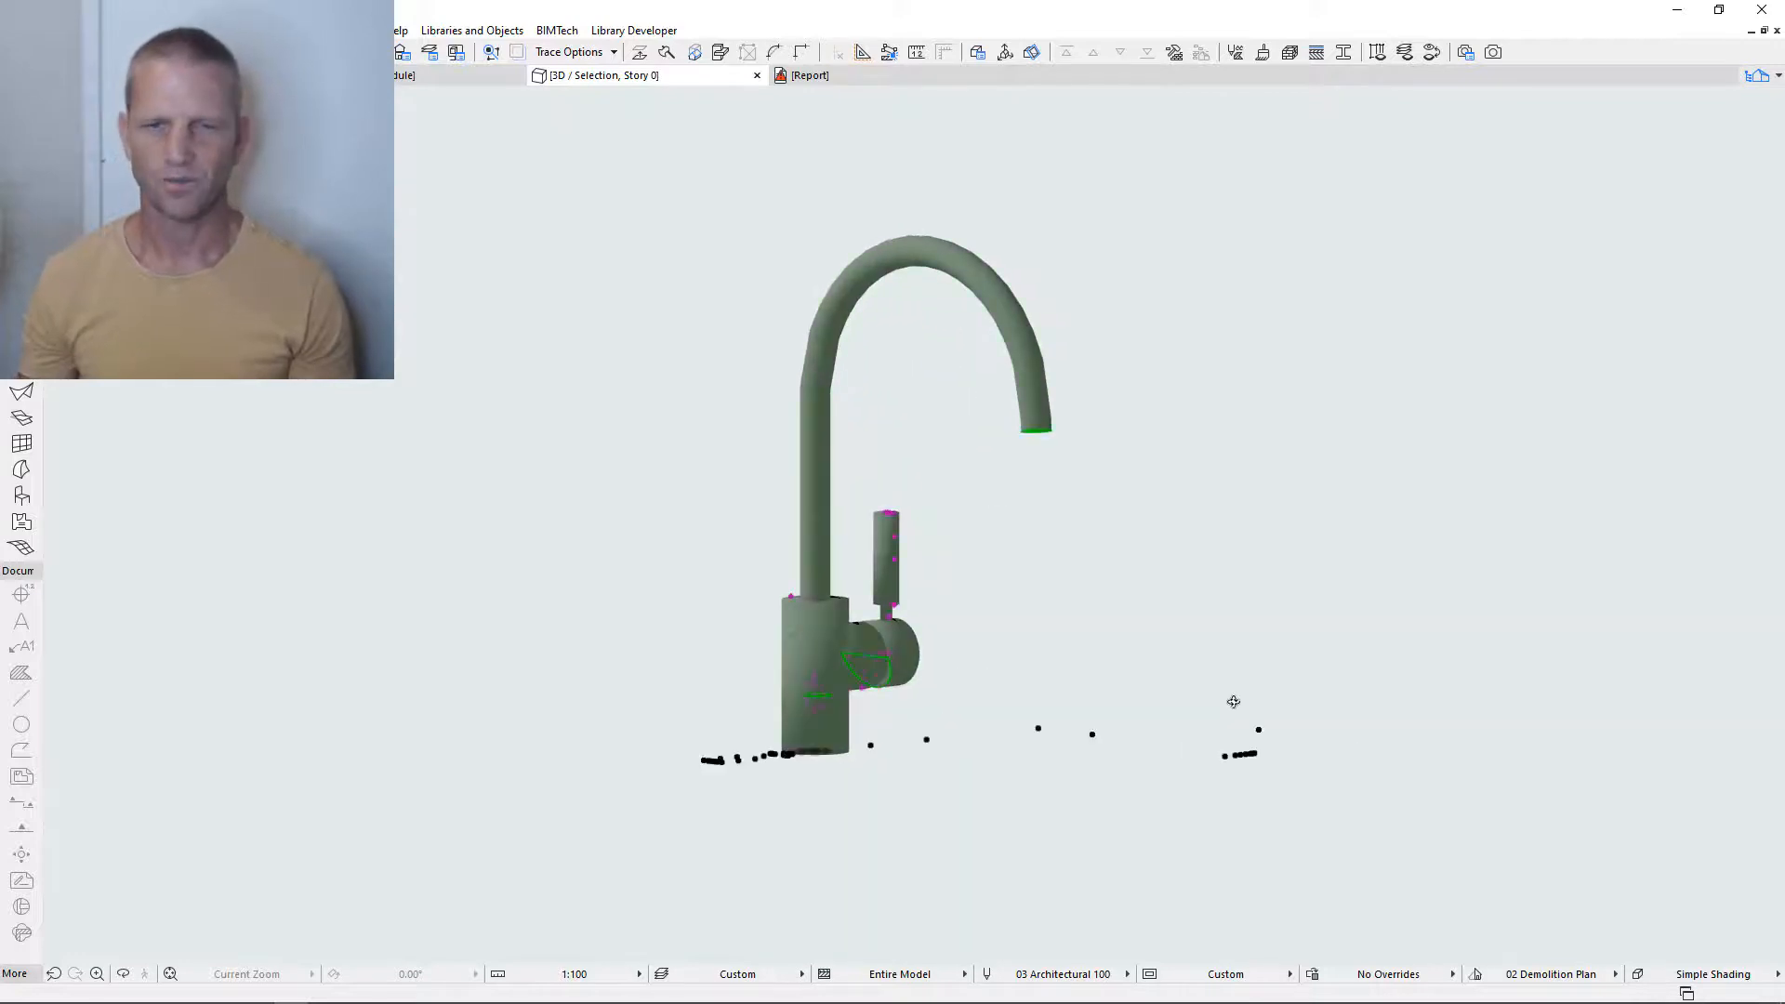
- Open the tap component's name for editing among the component settings, apply, and check the product title on the Astra Walker drawing
key("ctrl+t")
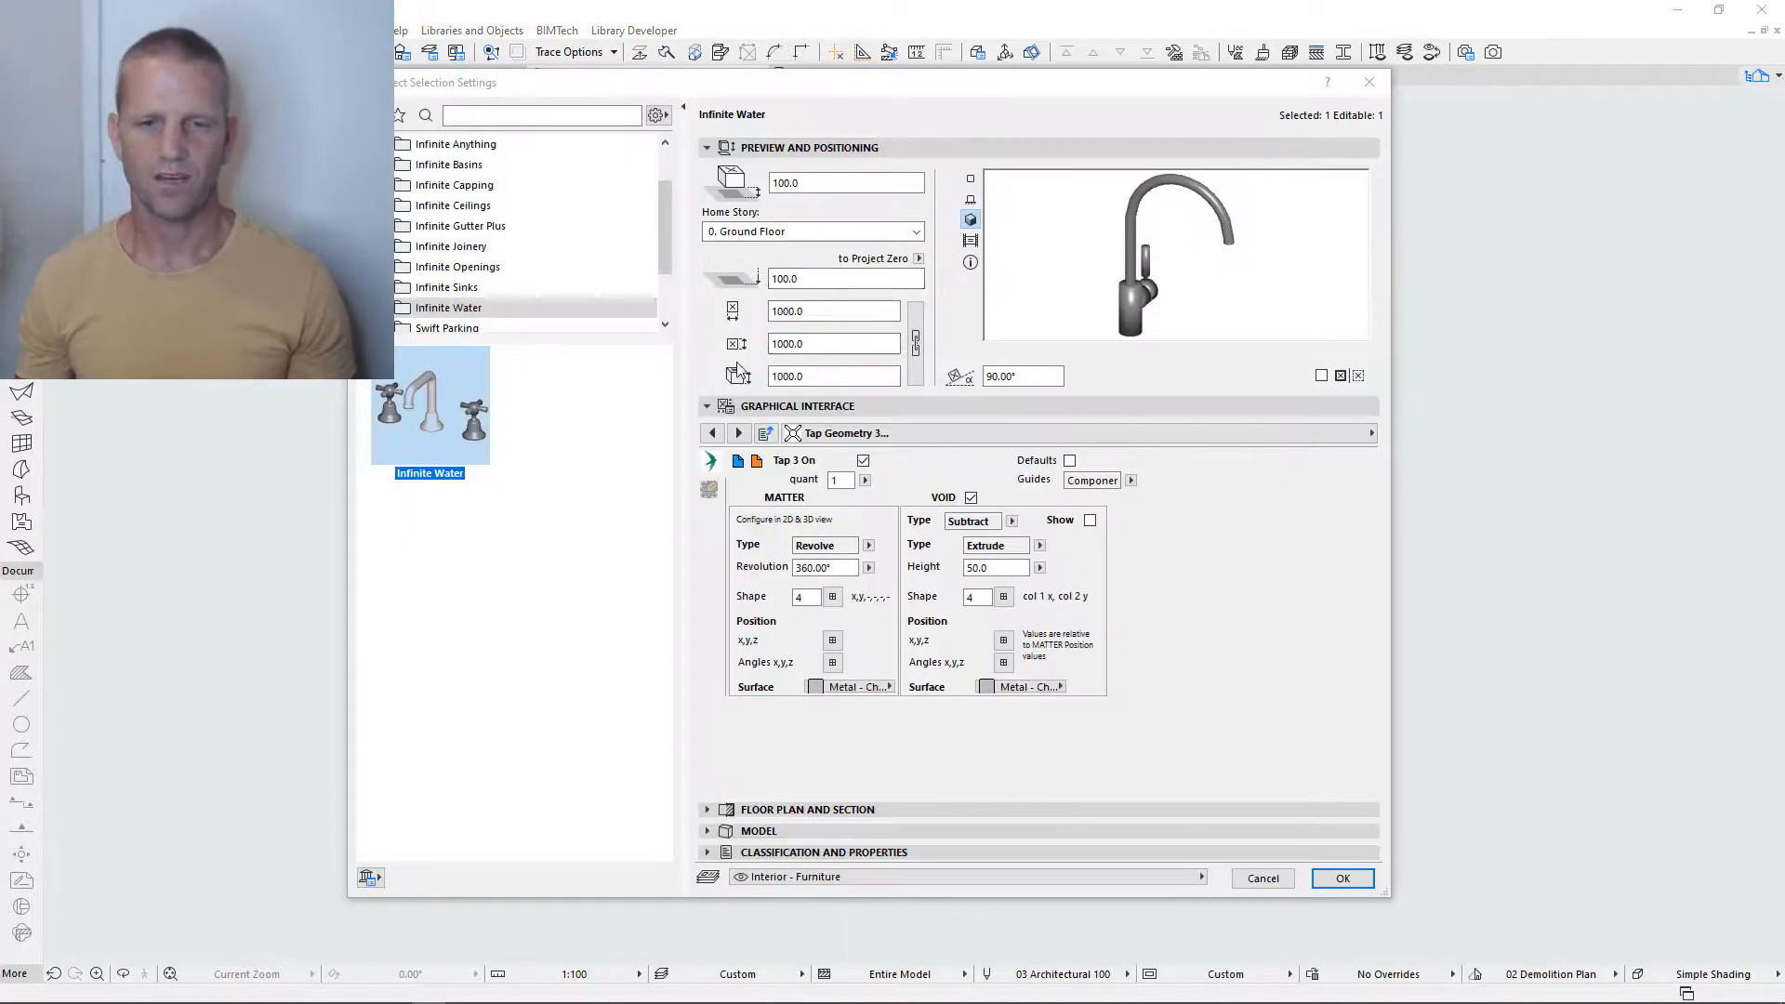
left_click(738, 461)
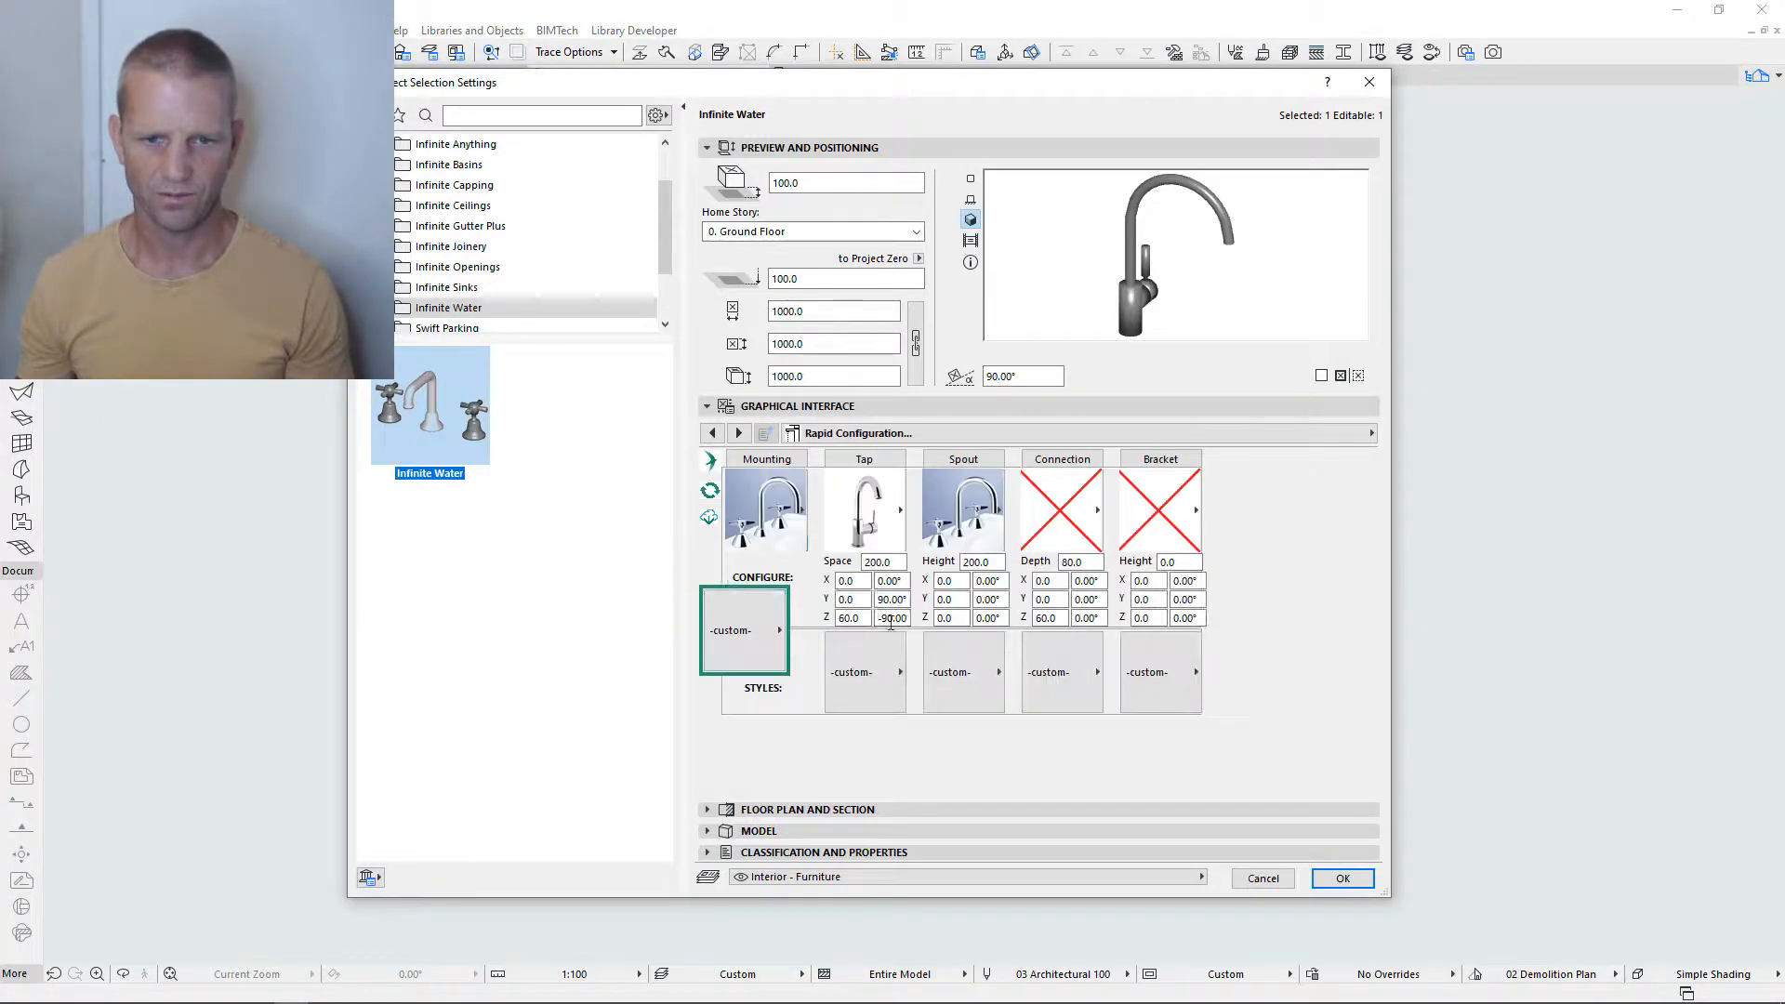
left_click(739, 433)
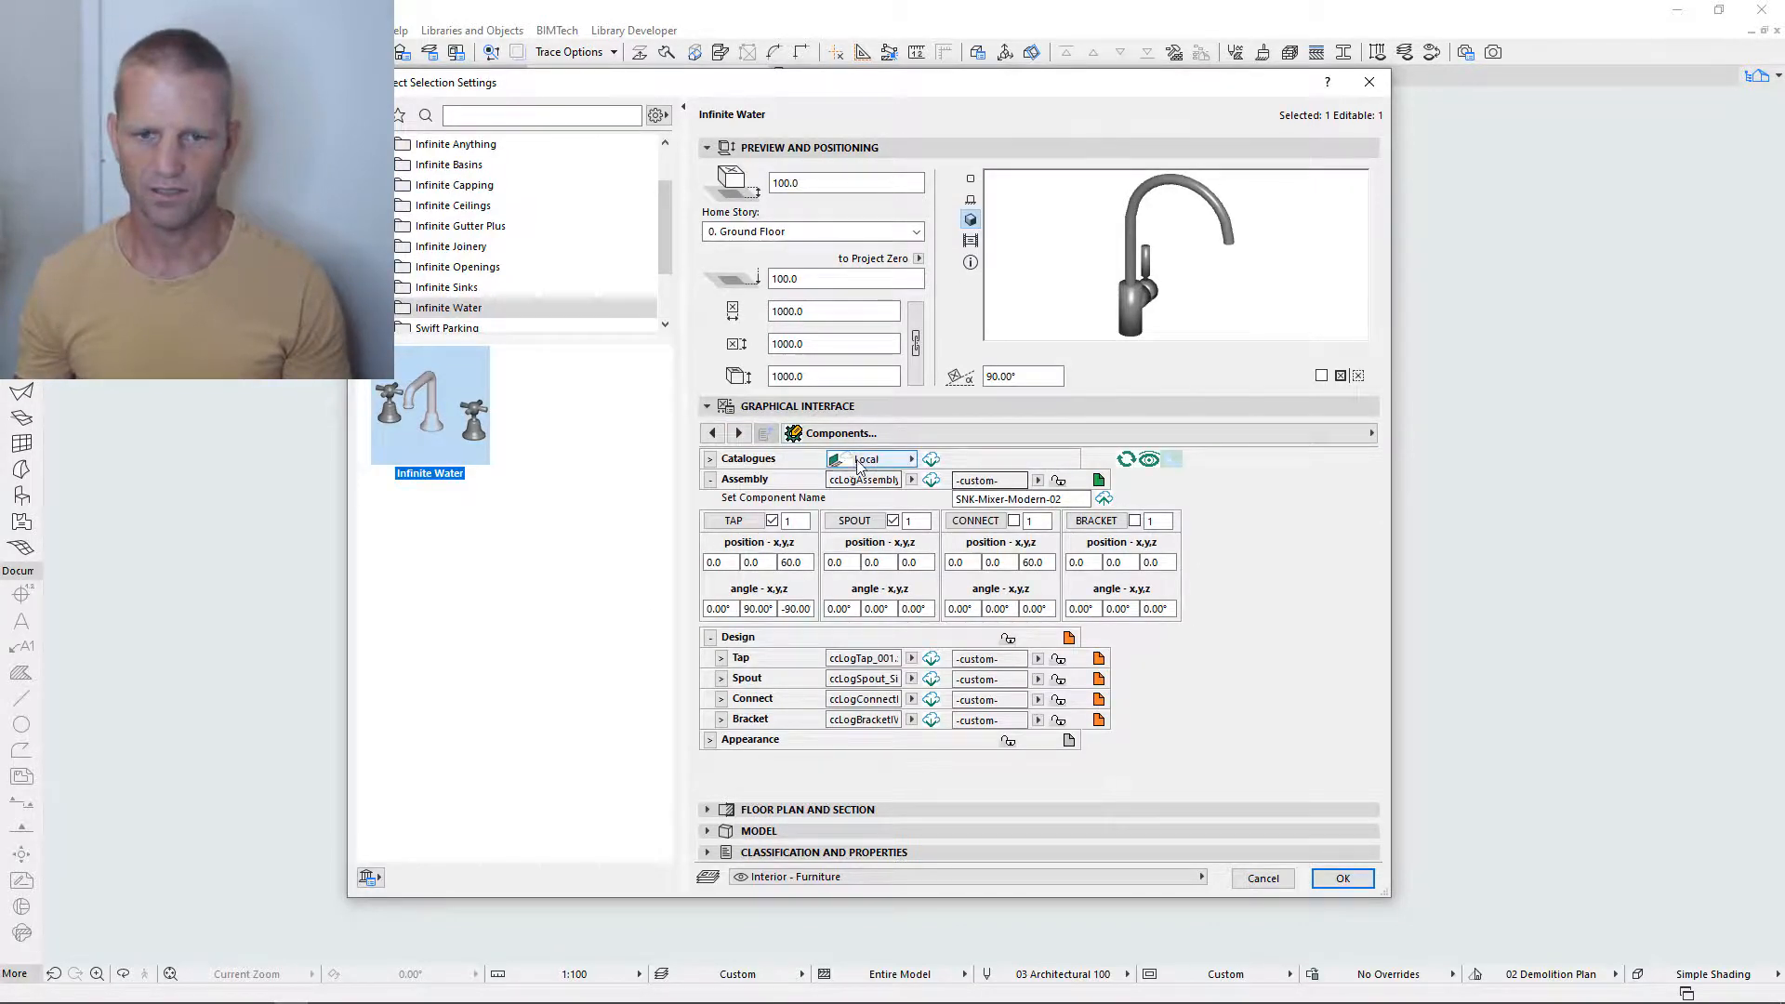
left_click(721, 658)
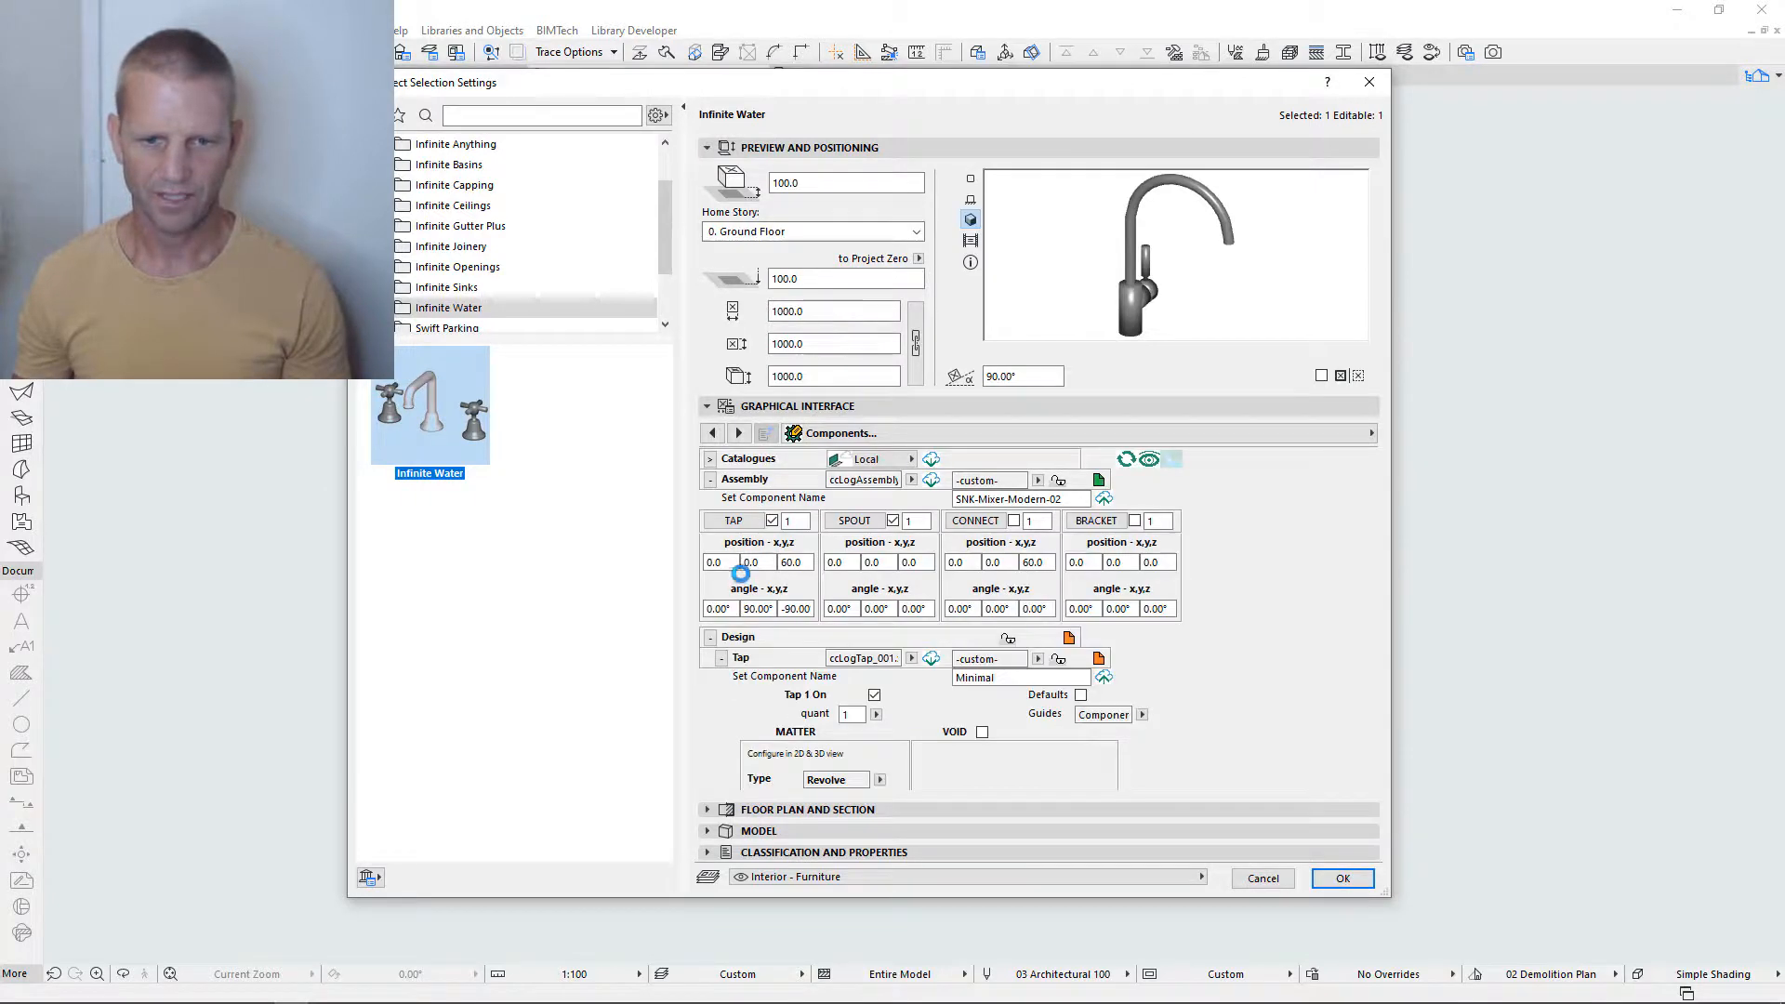
left_click(710, 480)
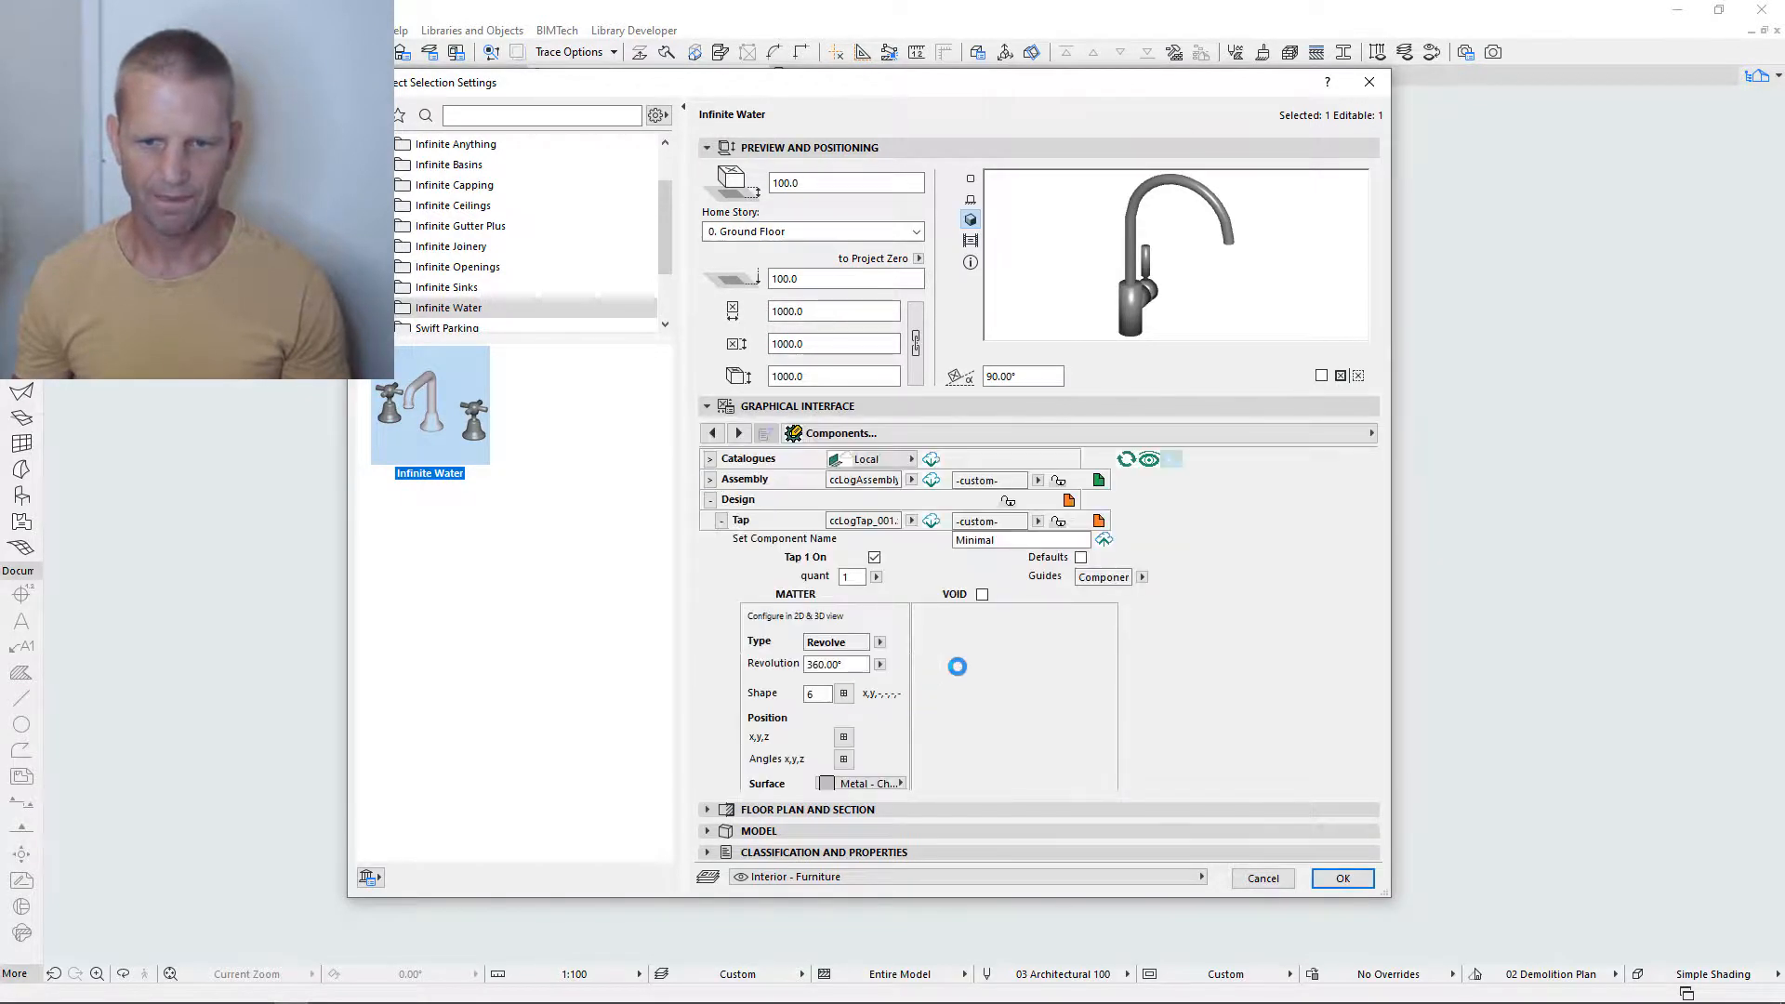
left_click_drag(943, 541, 938, 542)
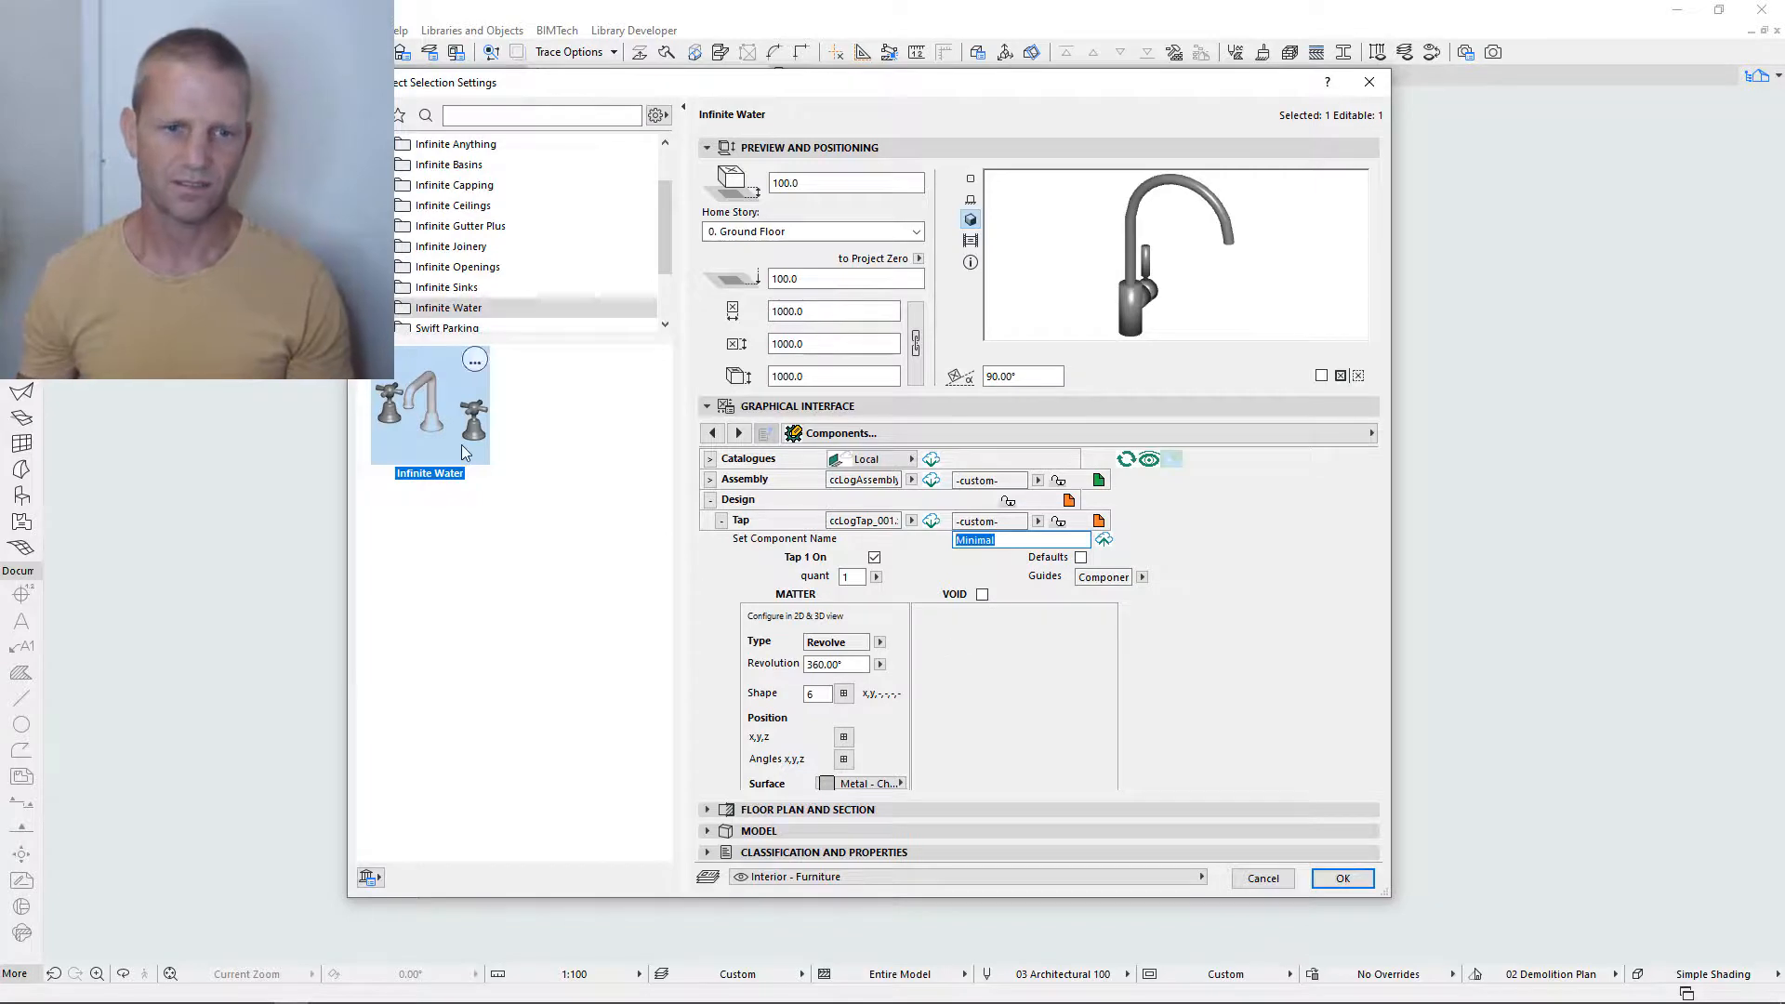
left_click(1347, 885)
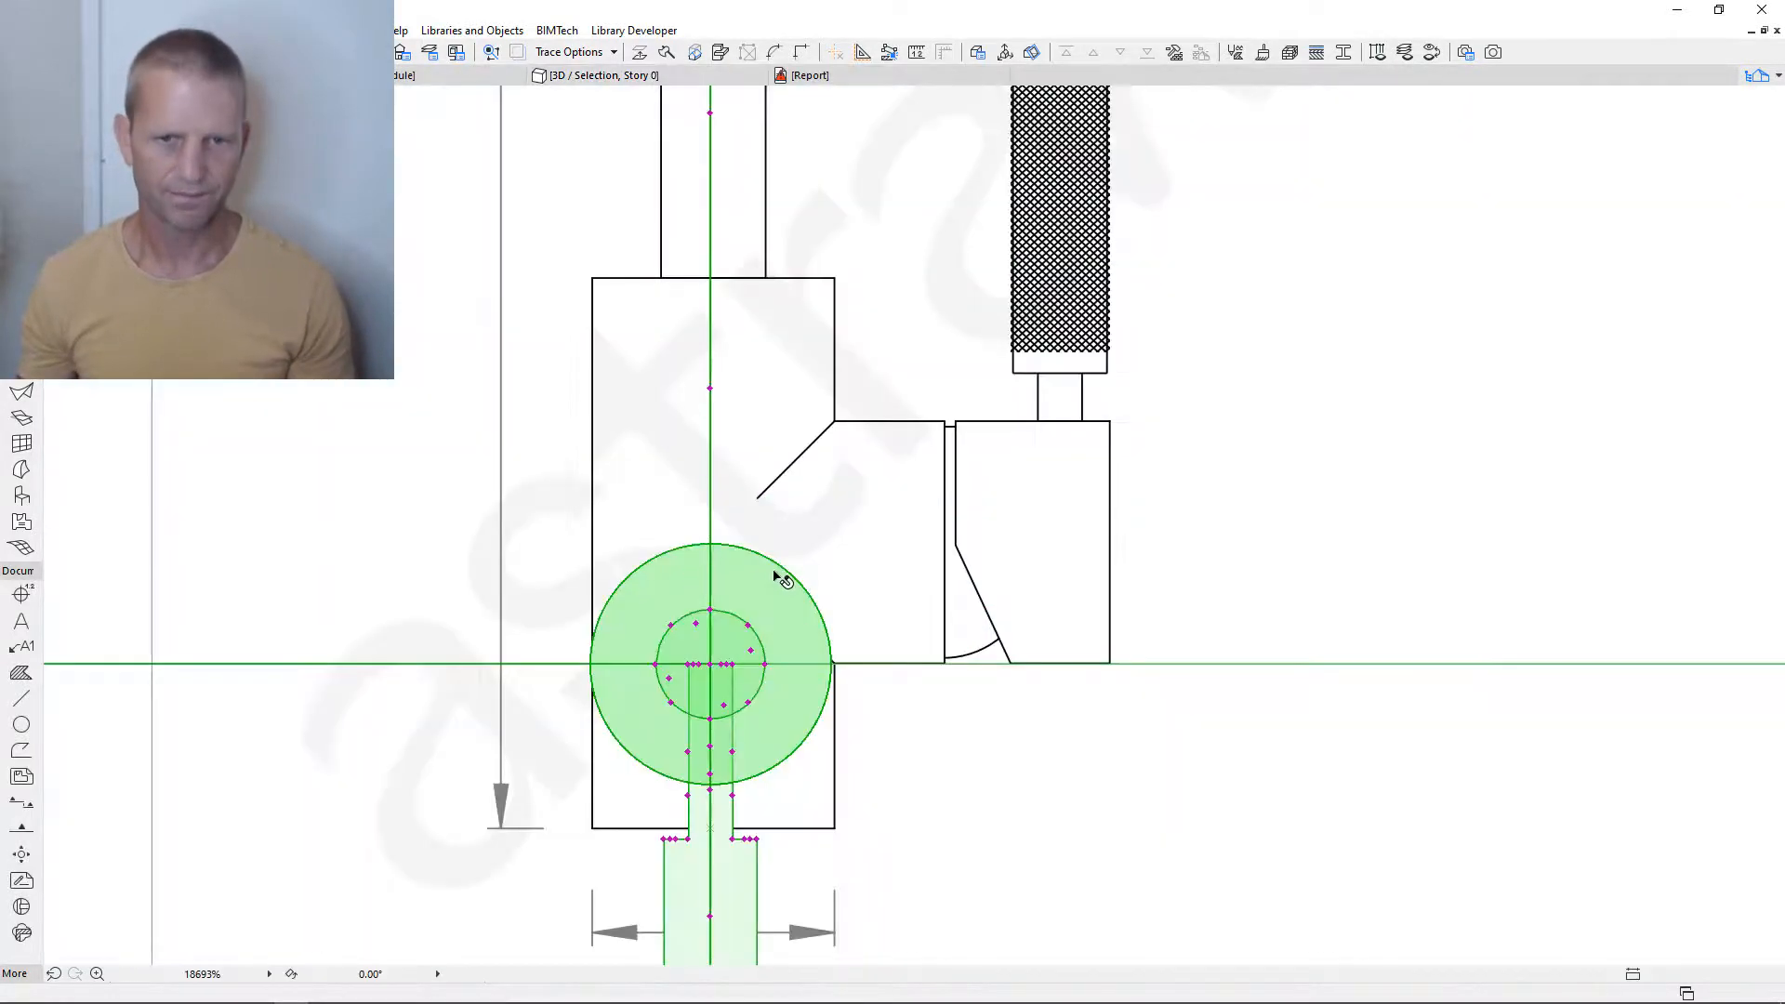
scroll(783, 580, "down", 5)
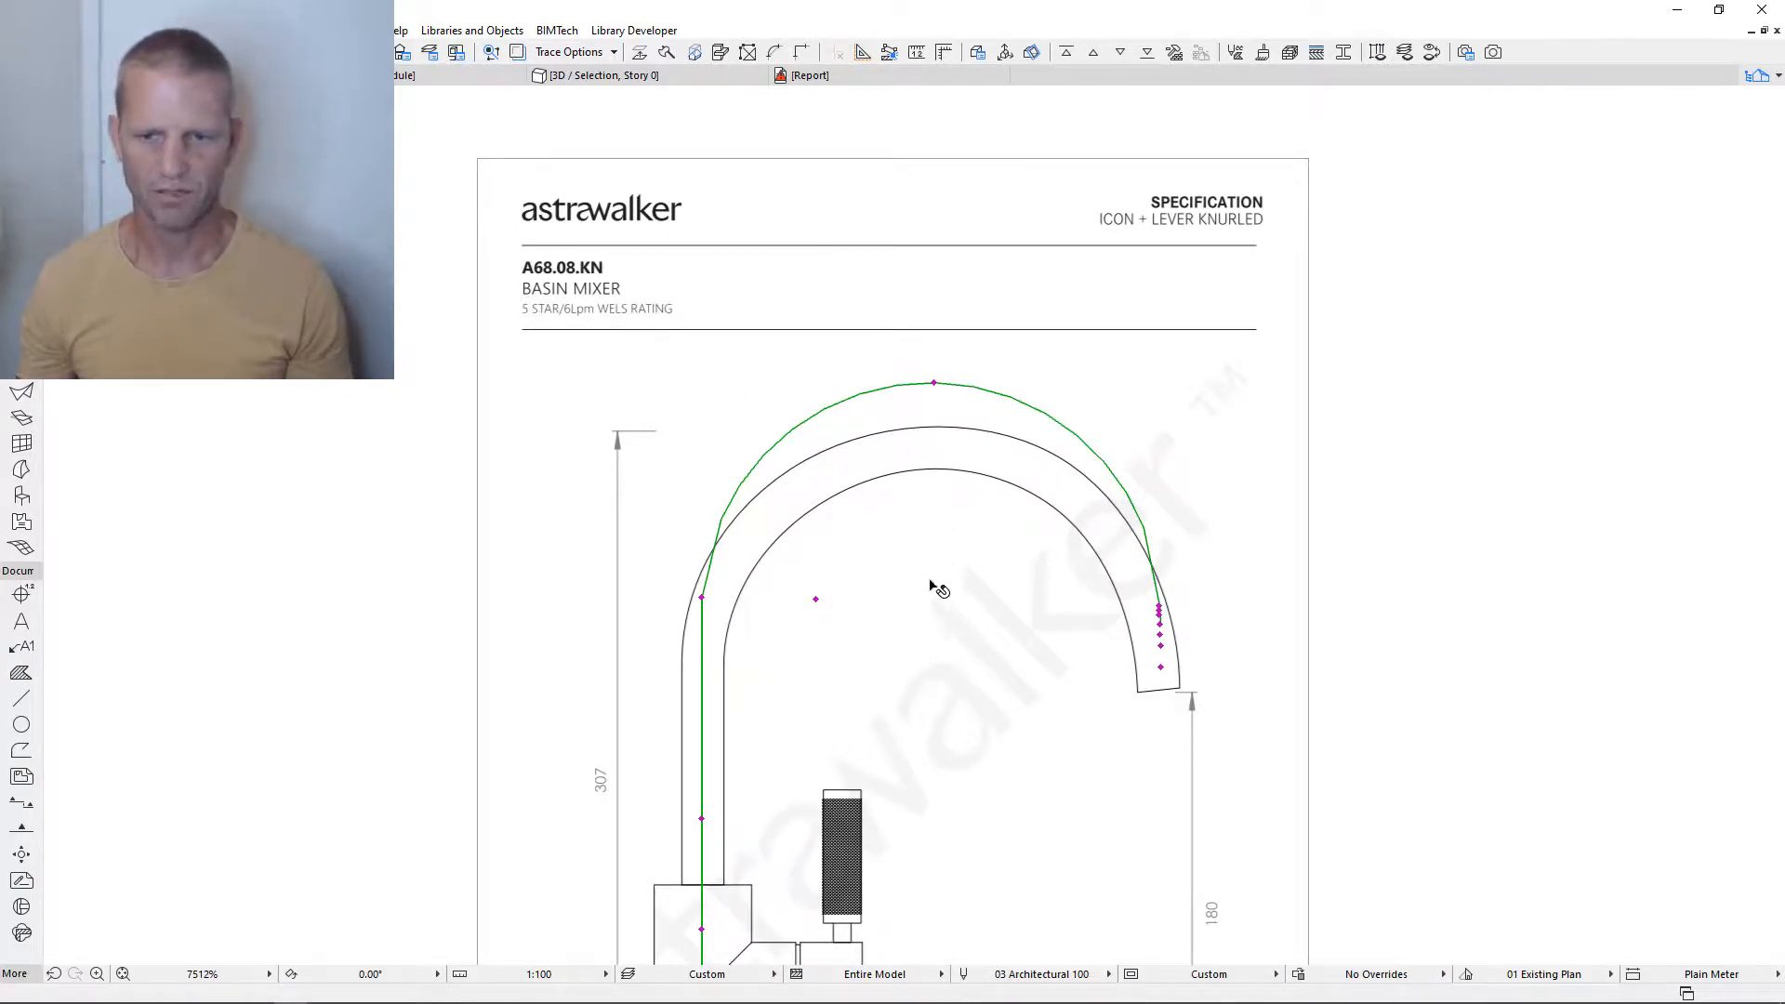
scroll(959, 507, "down", 3)
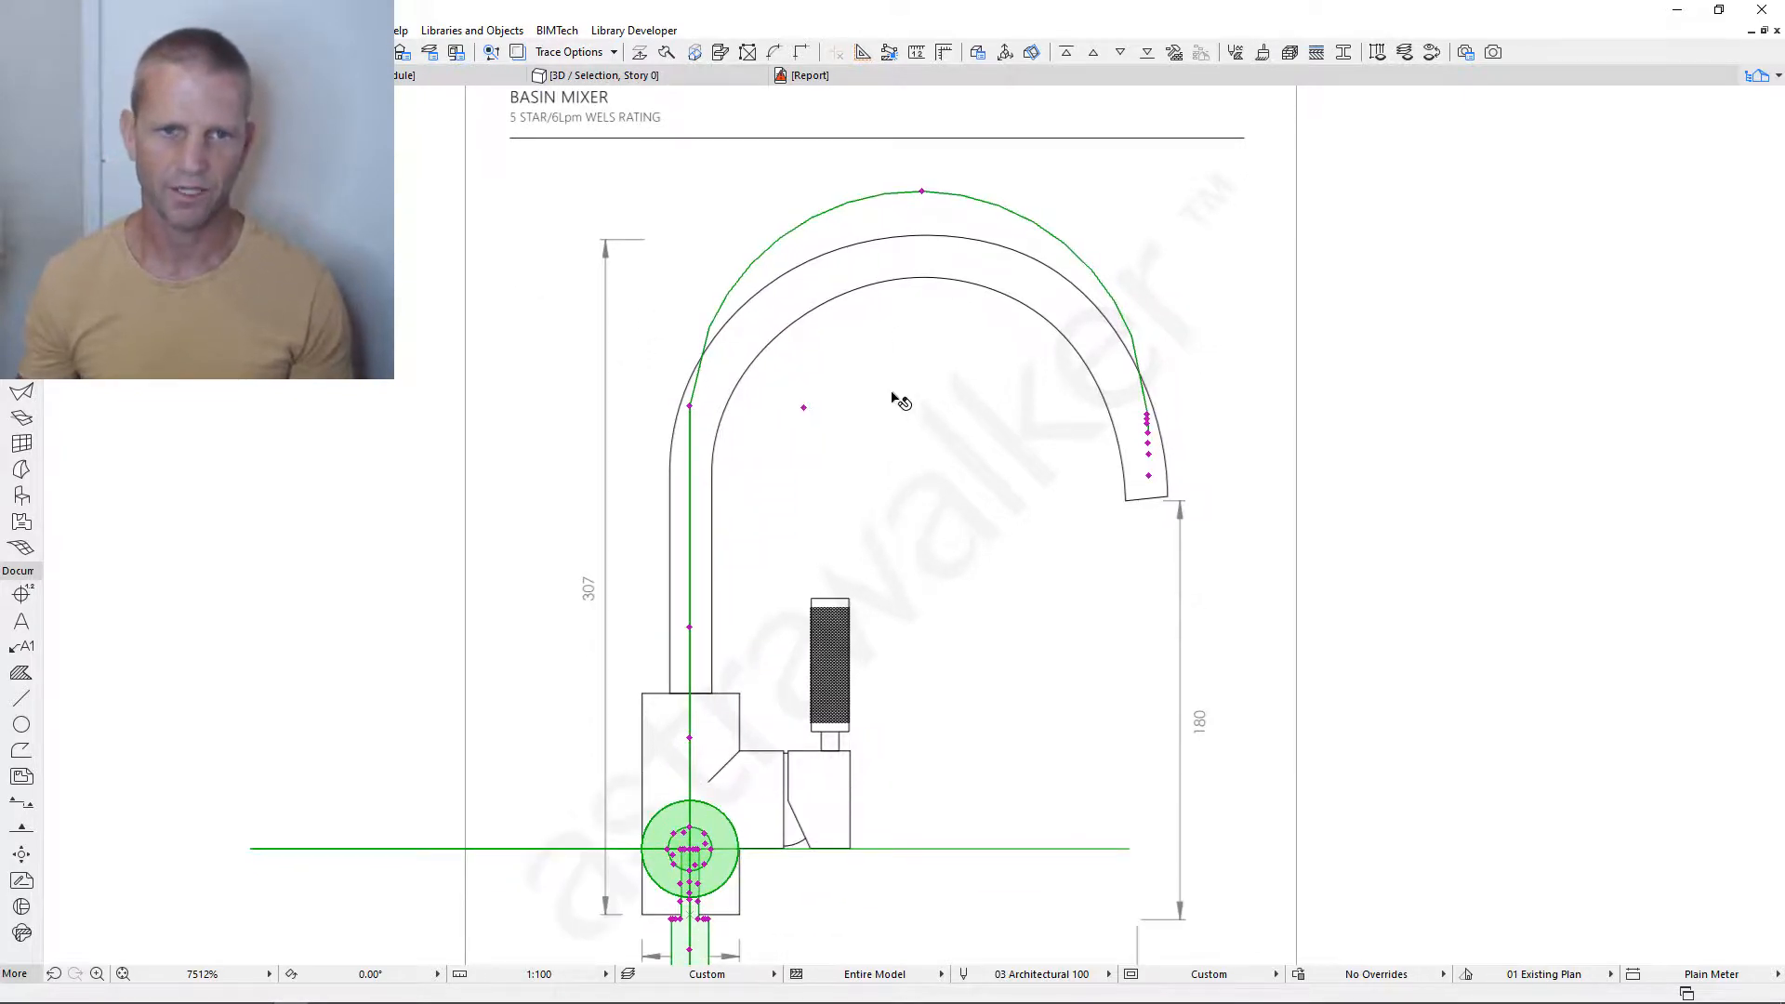
- Name the Tap component AW-BasinMixer, copy the name, save the component to the local catalogue and link the tap to it
key("ctrl+t")
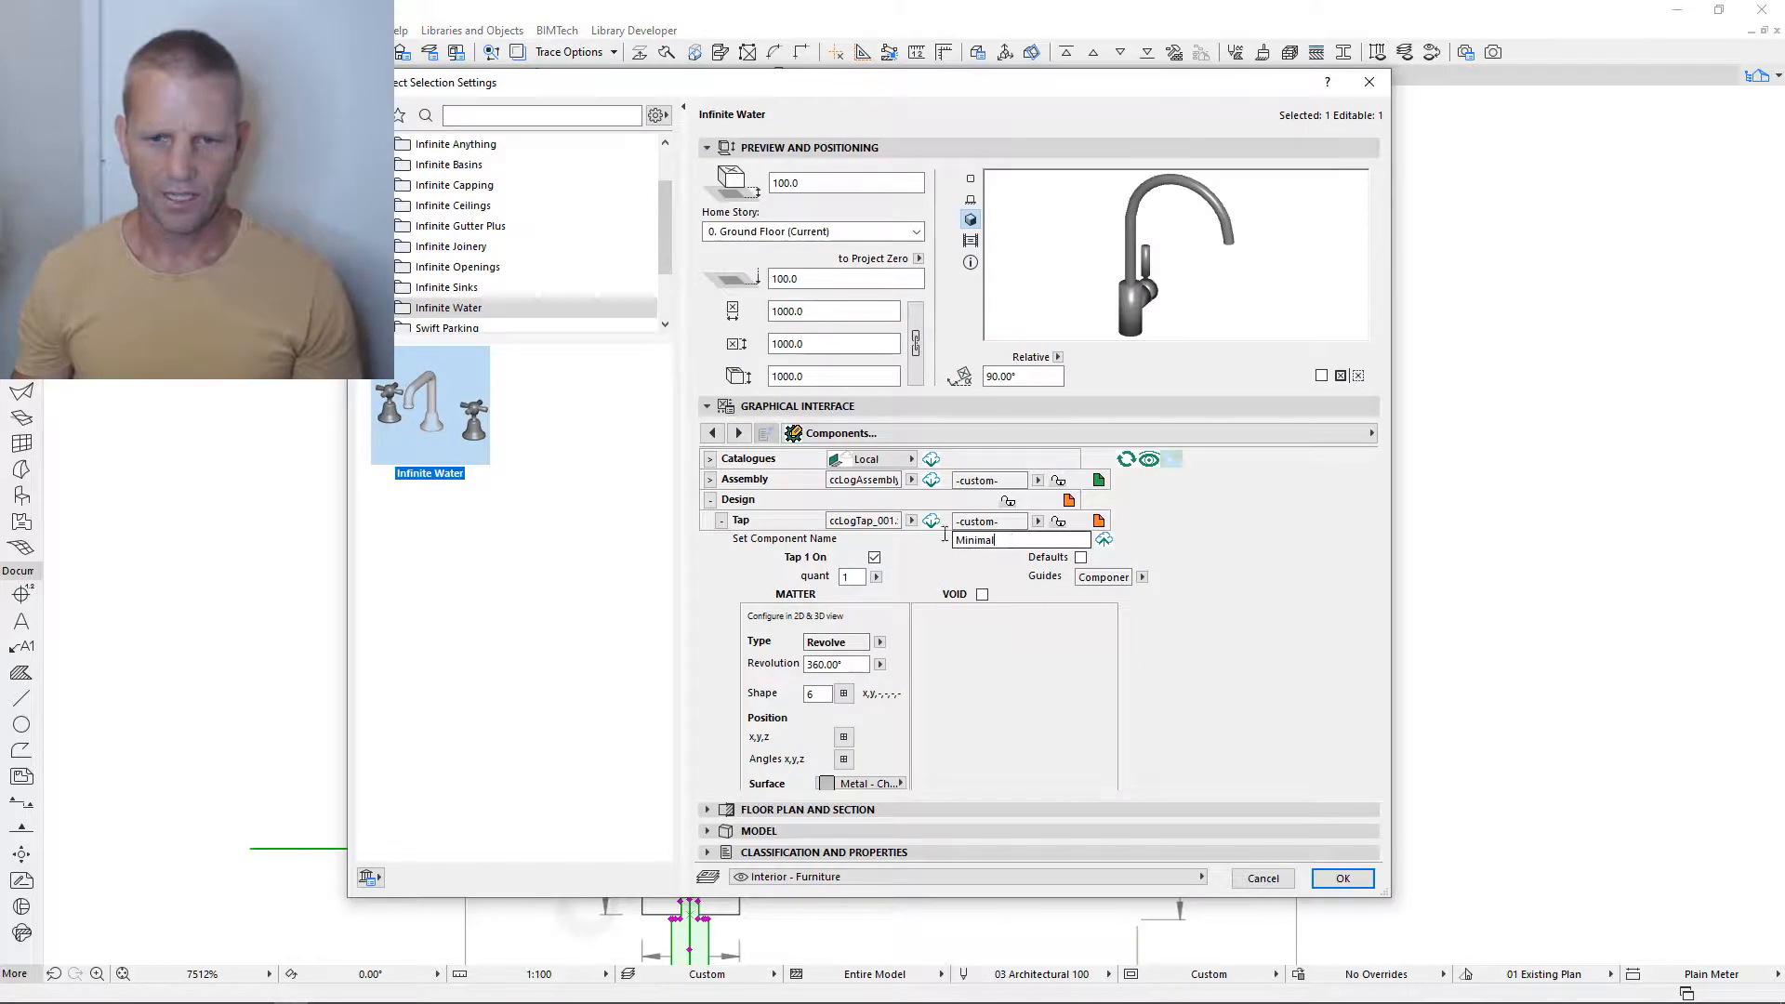
type("AW")
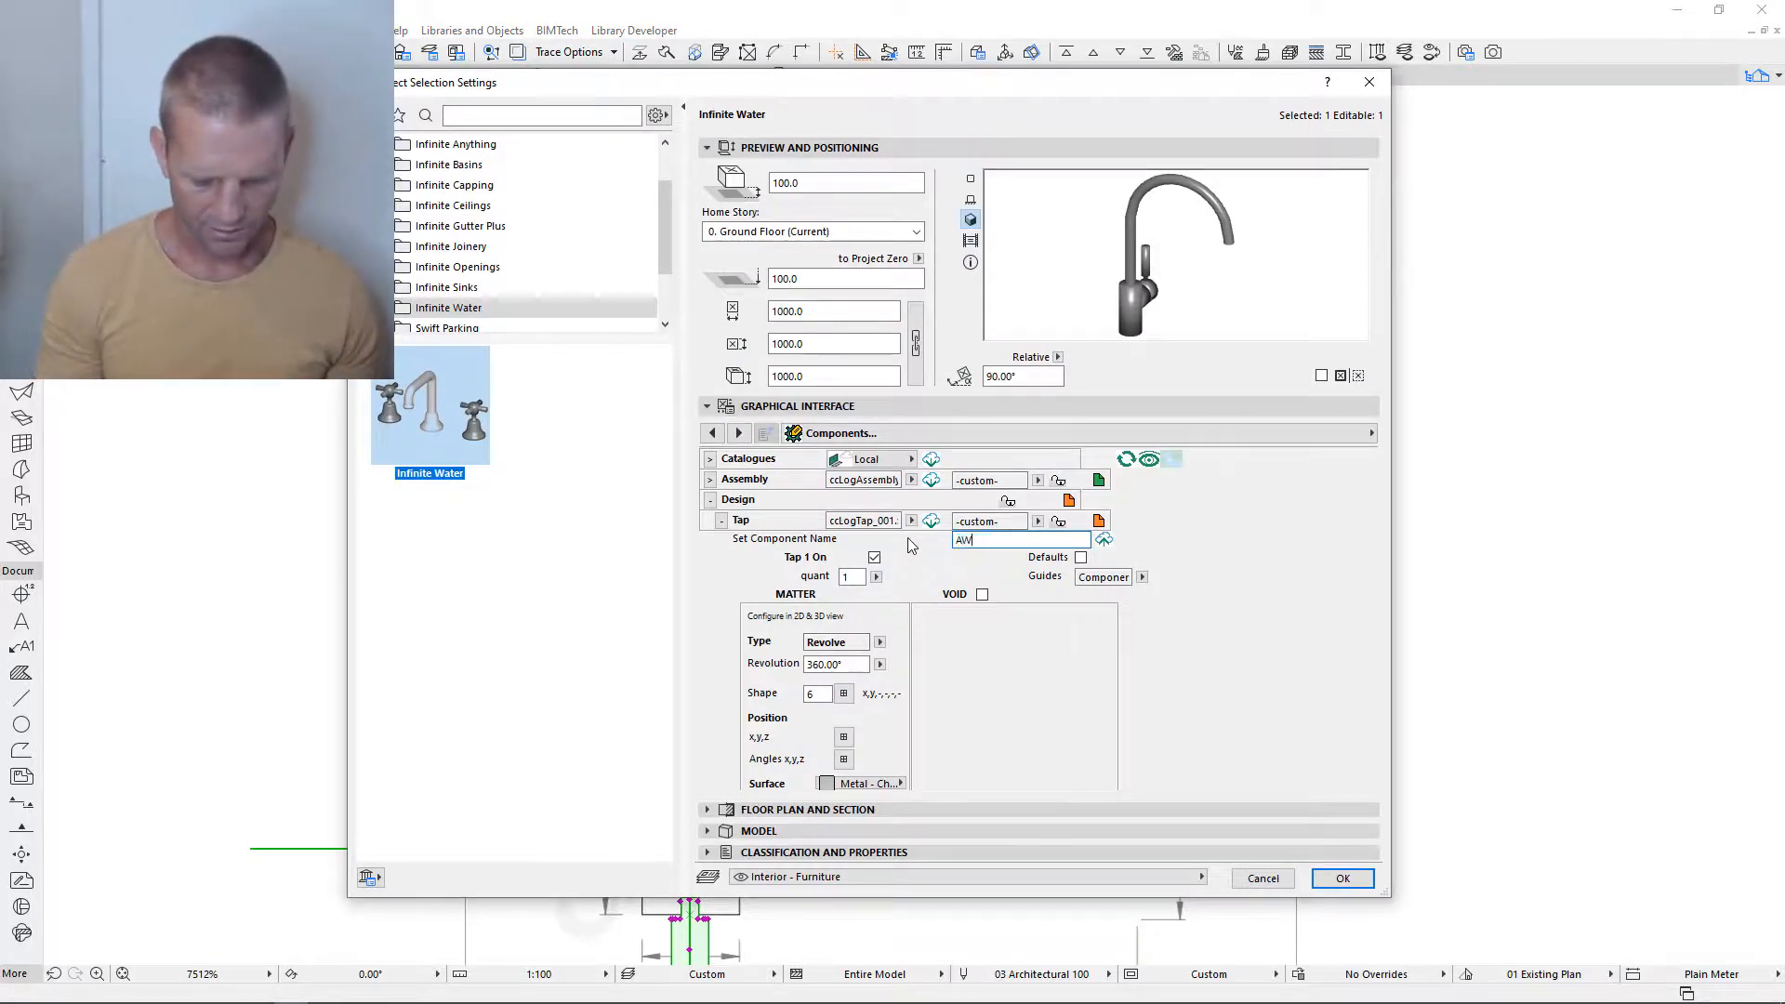
type("-BasinMixer")
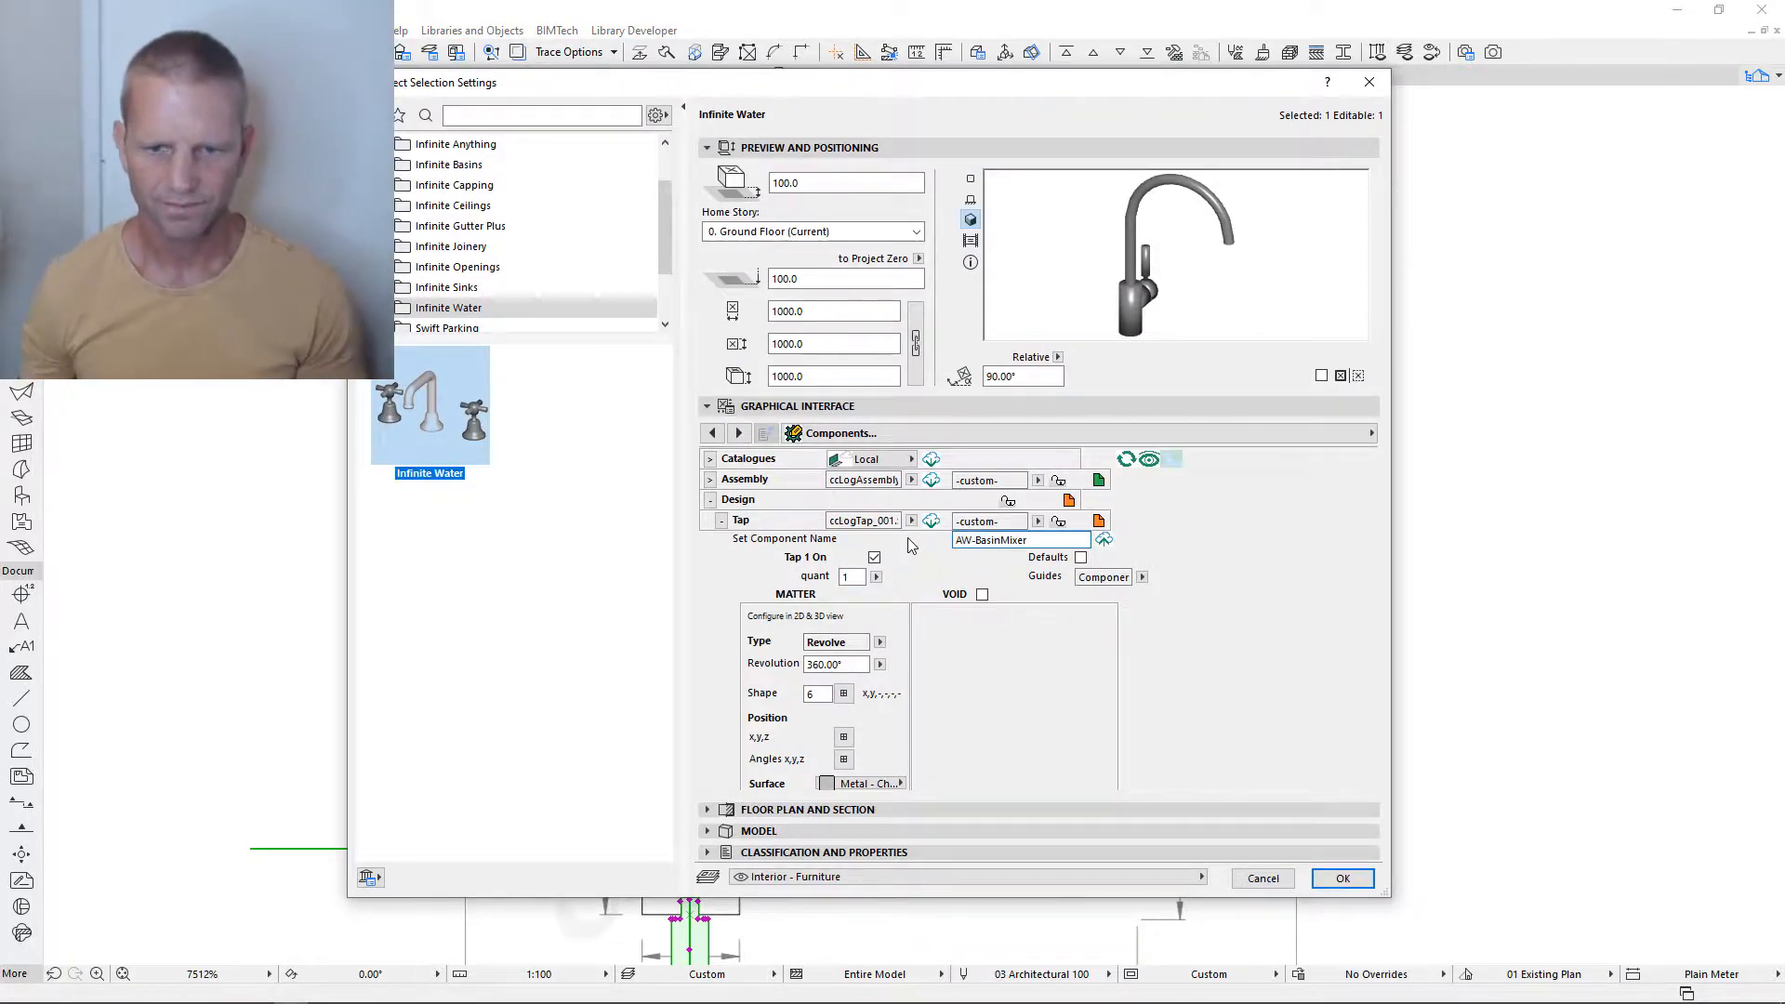
key("Return")
key("ctrl+c")
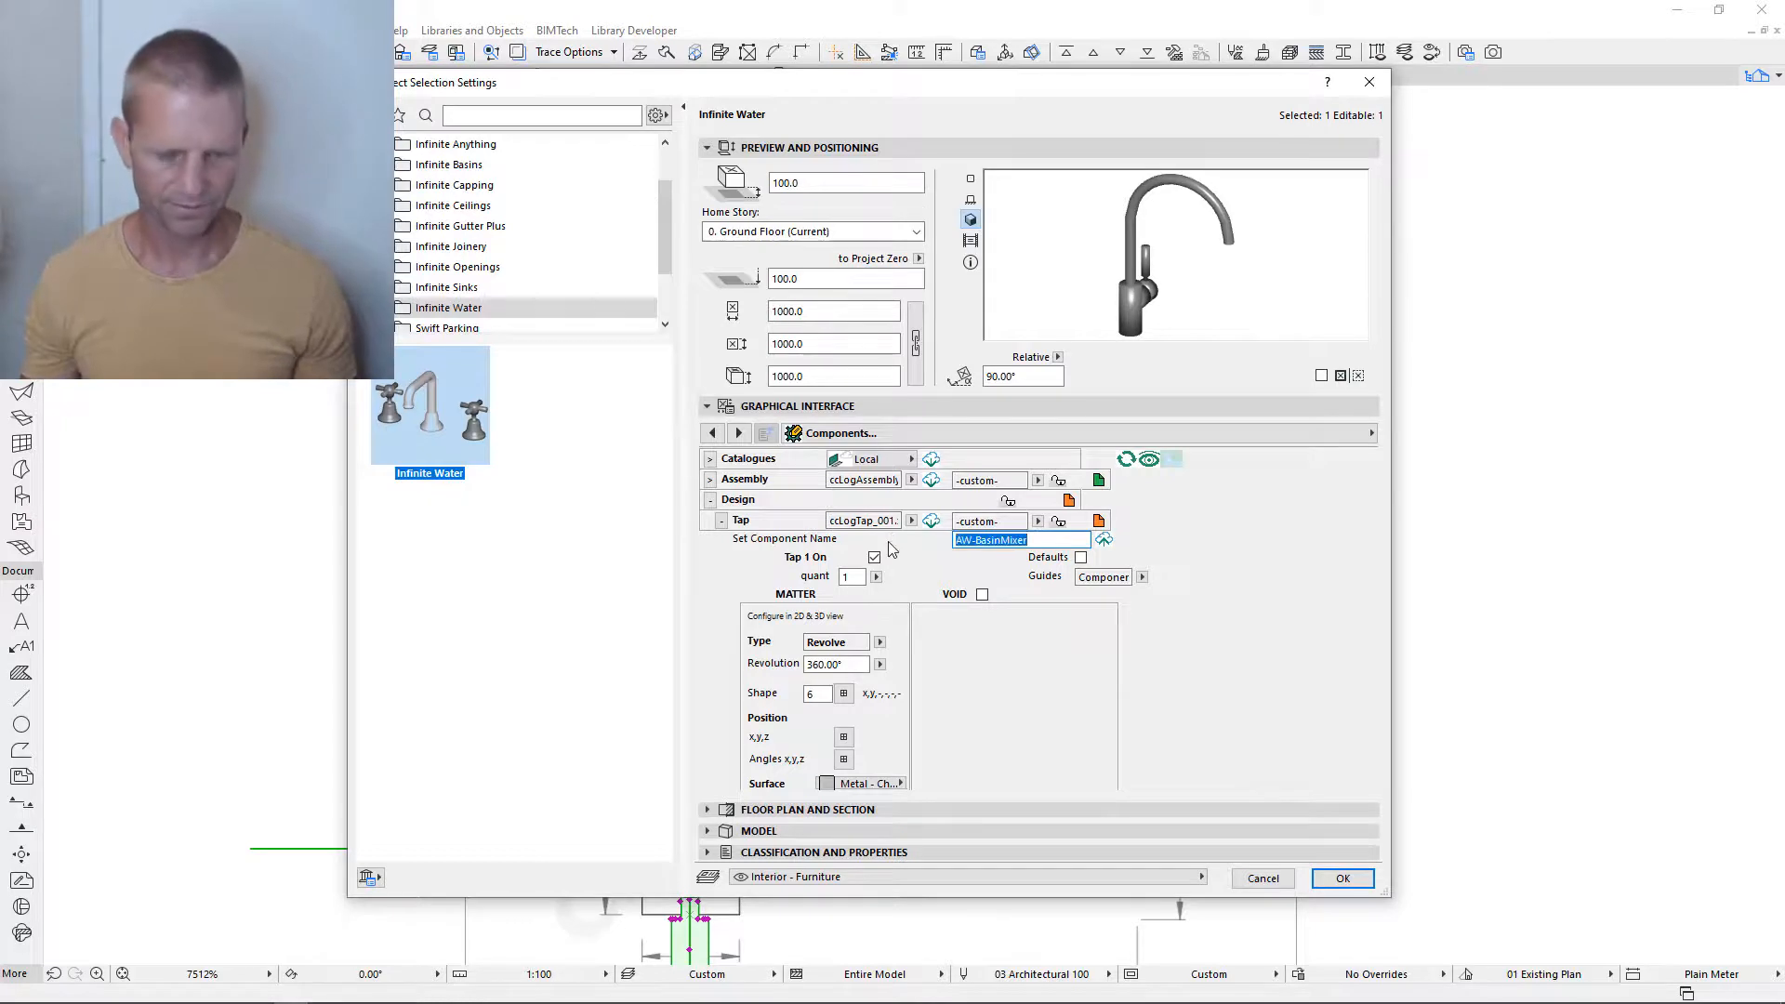
left_click(1101, 542)
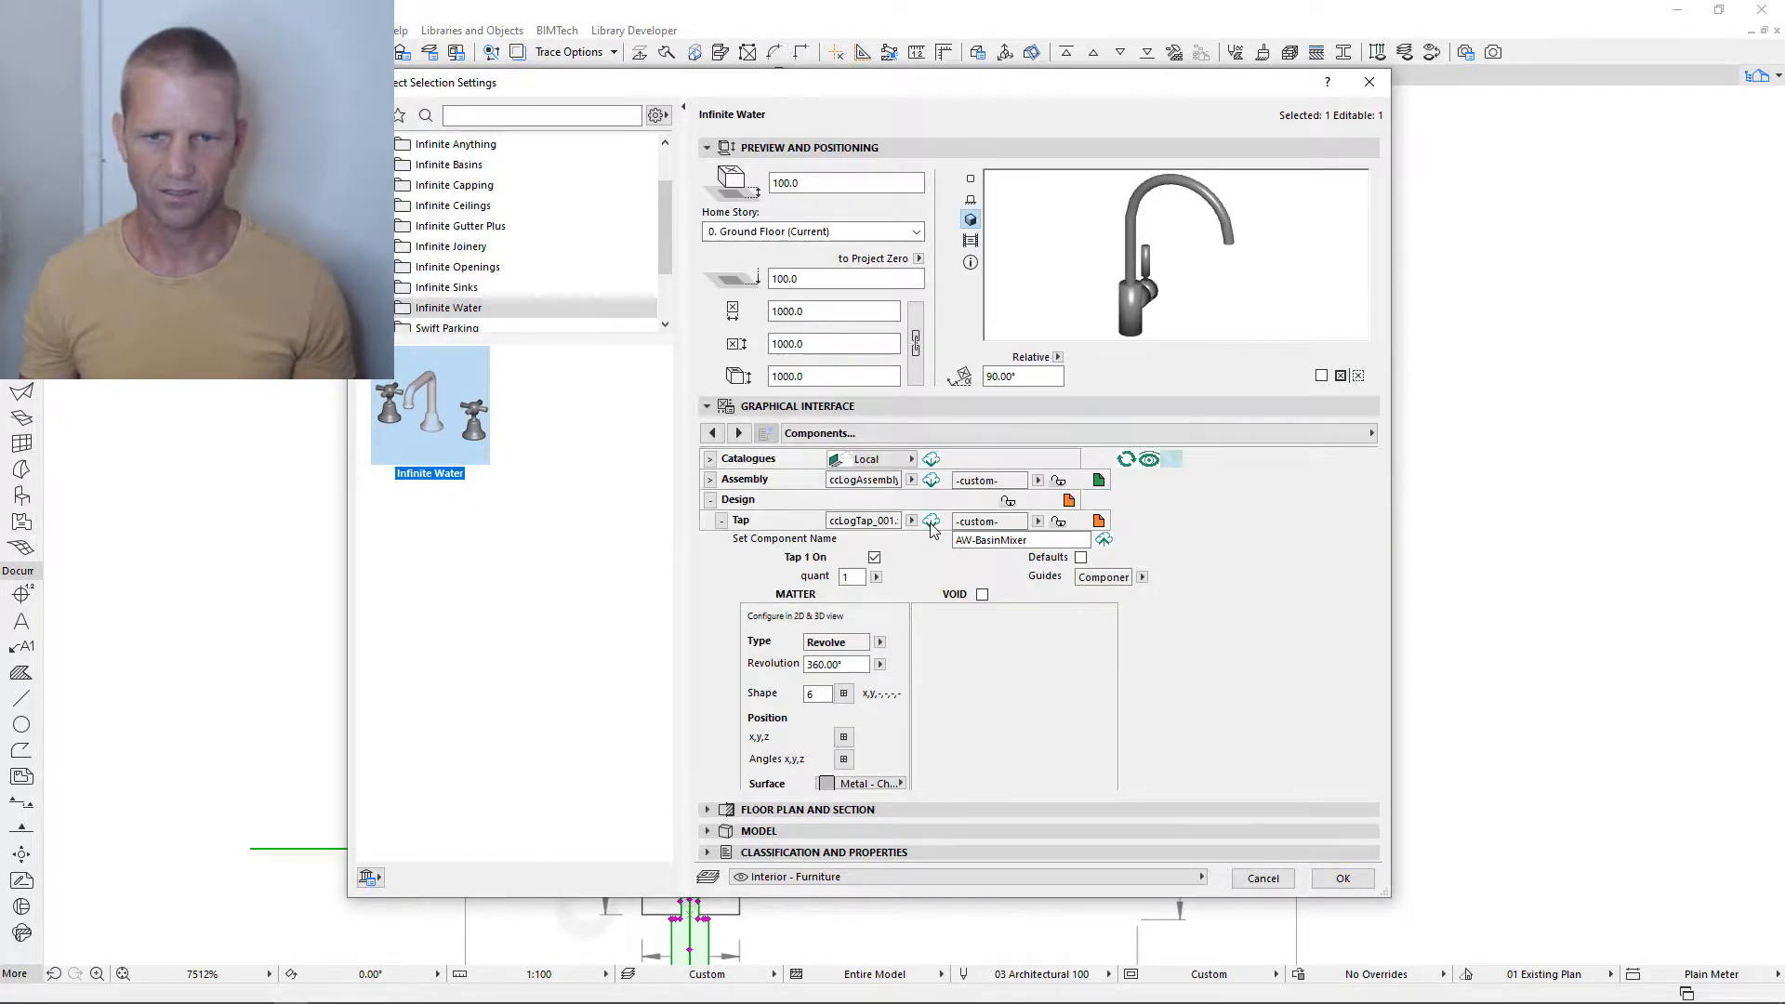
left_click(931, 523)
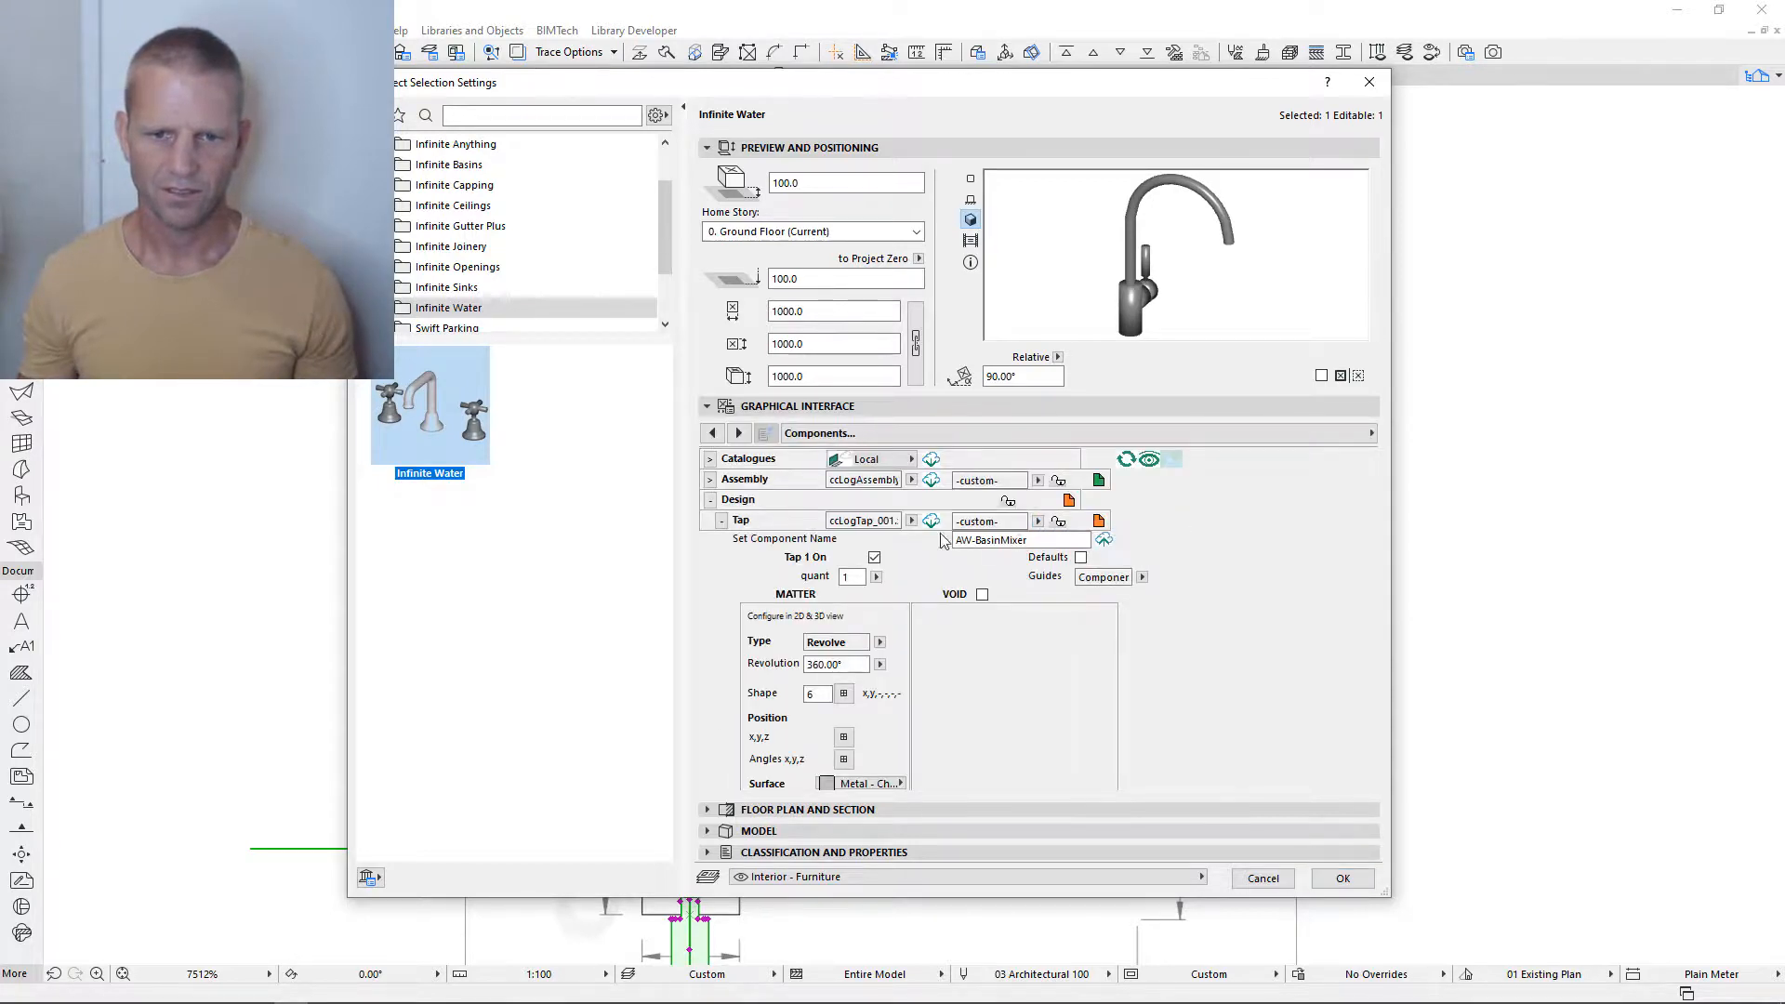
left_click(722, 520)
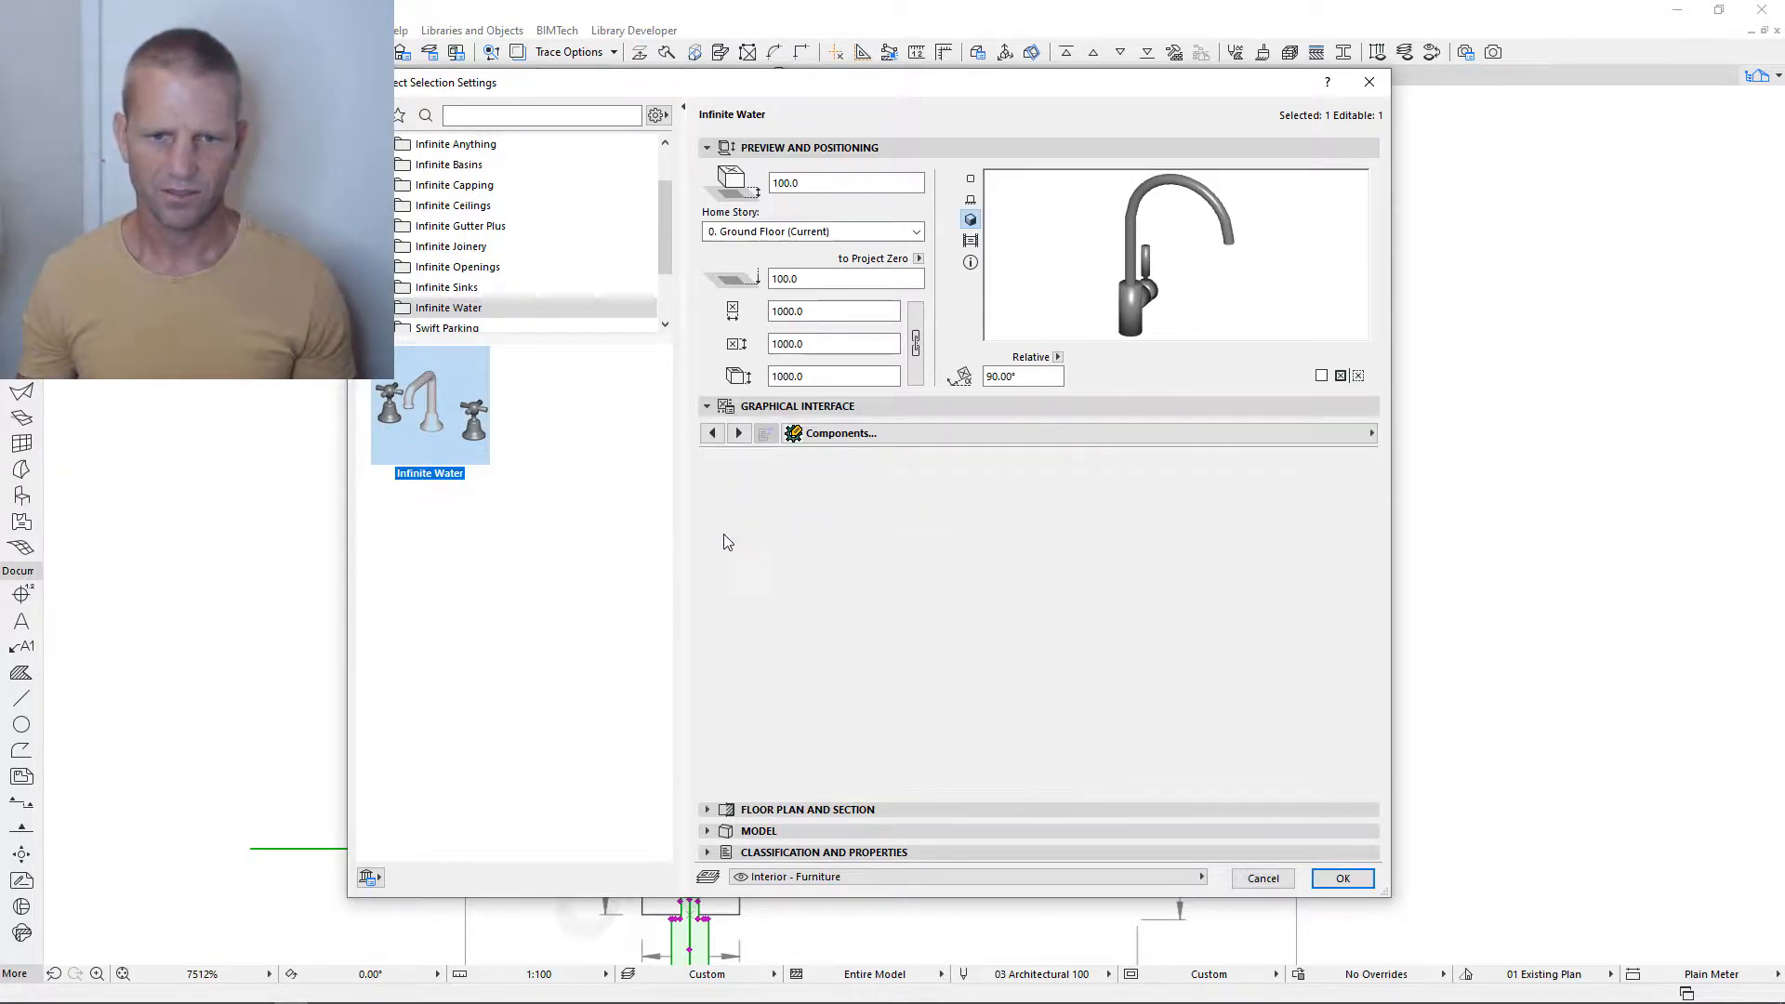
- Name the Spout component AW-BasinMixer, save it to the local catalogue and link the spout to the saved component
left_click(721, 541)
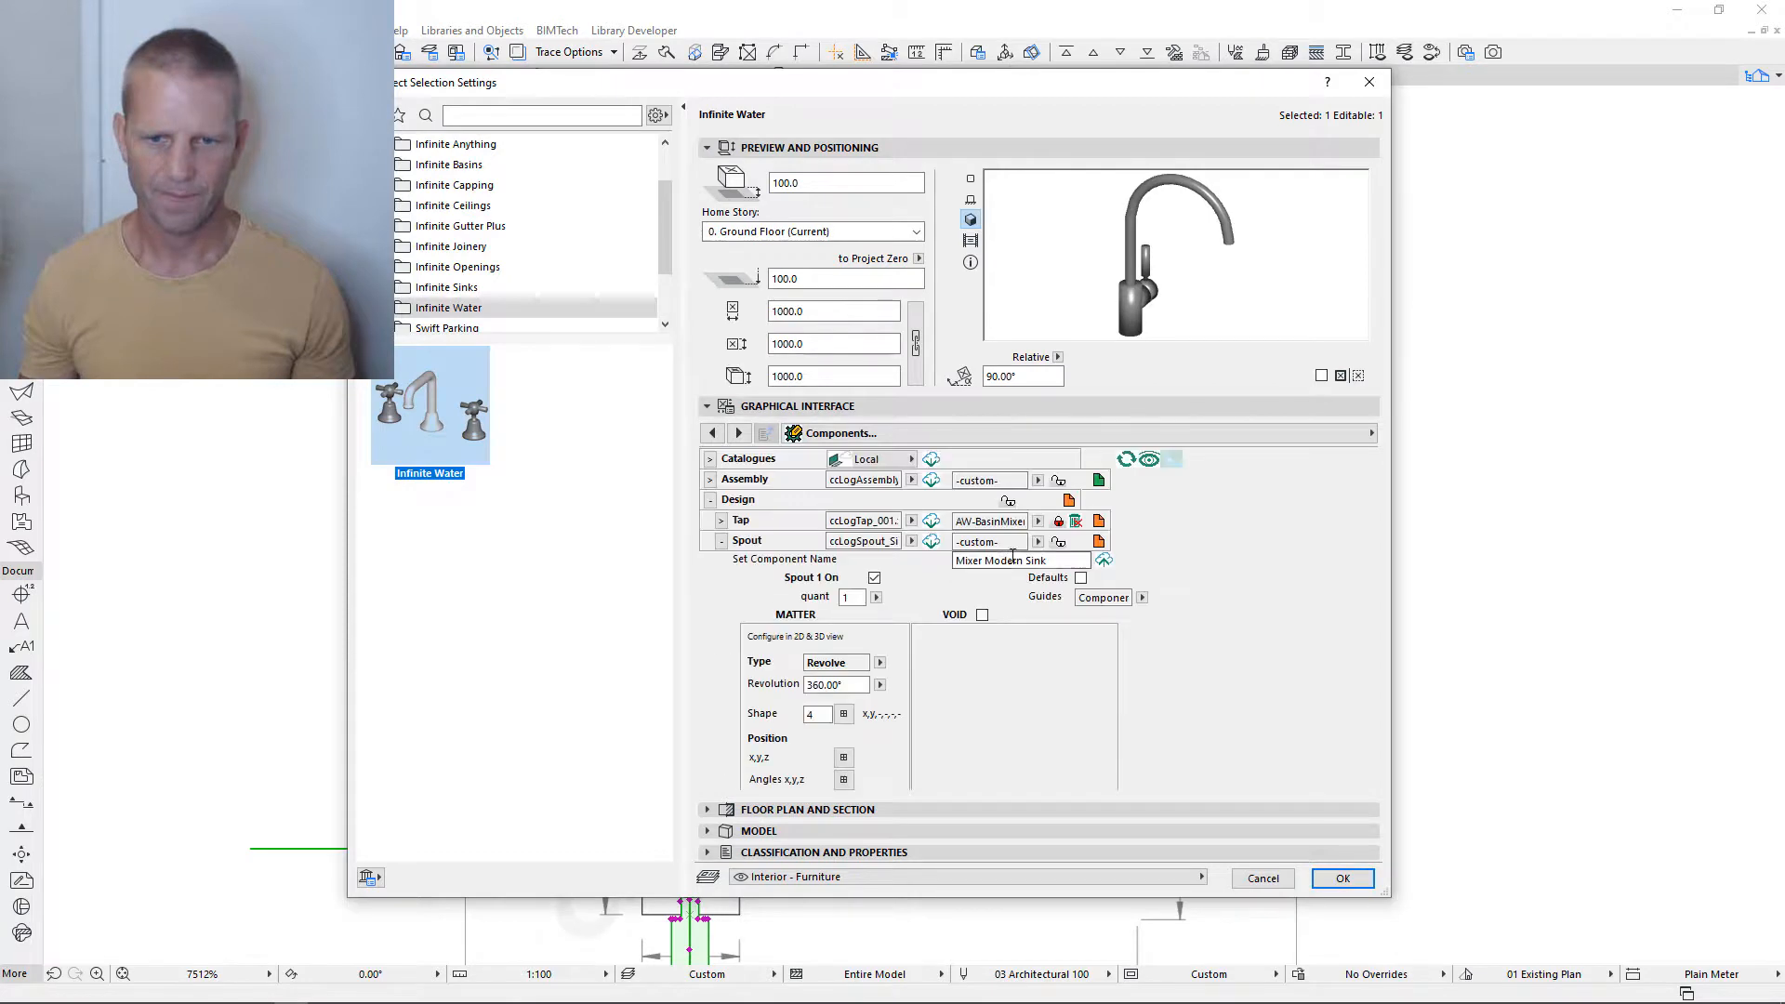
left_click(1013, 558)
key("ctrl+v")
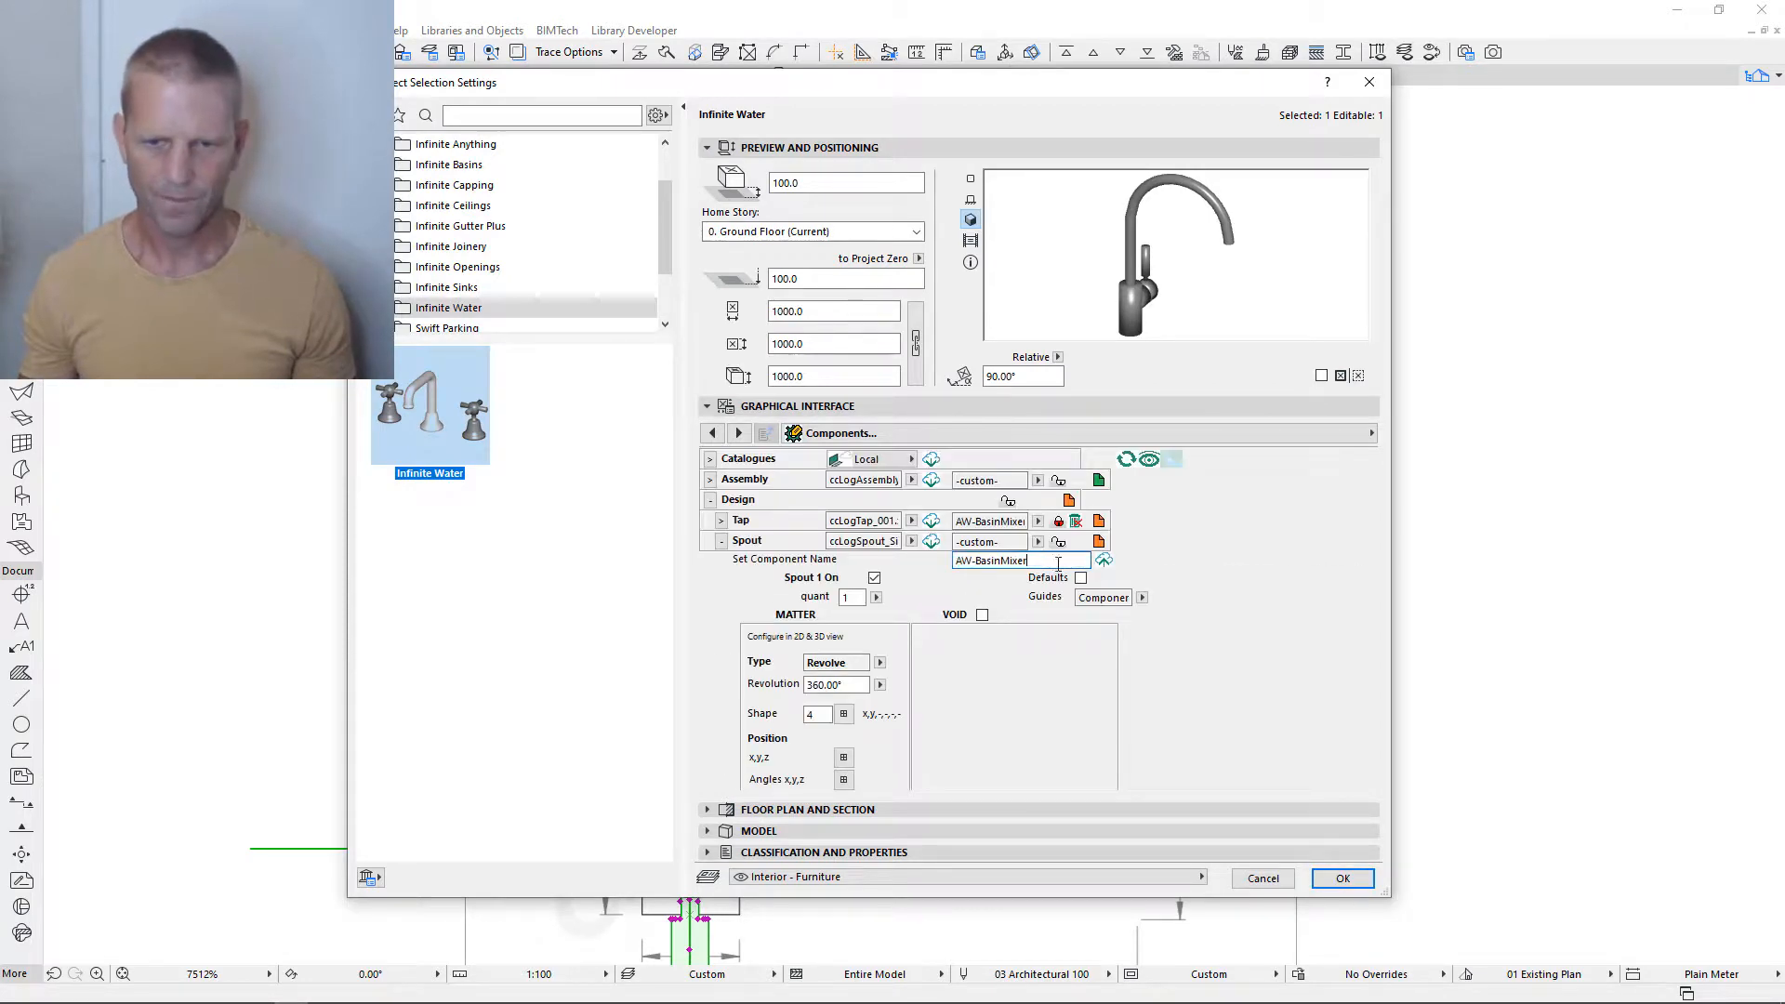
left_click(1104, 561)
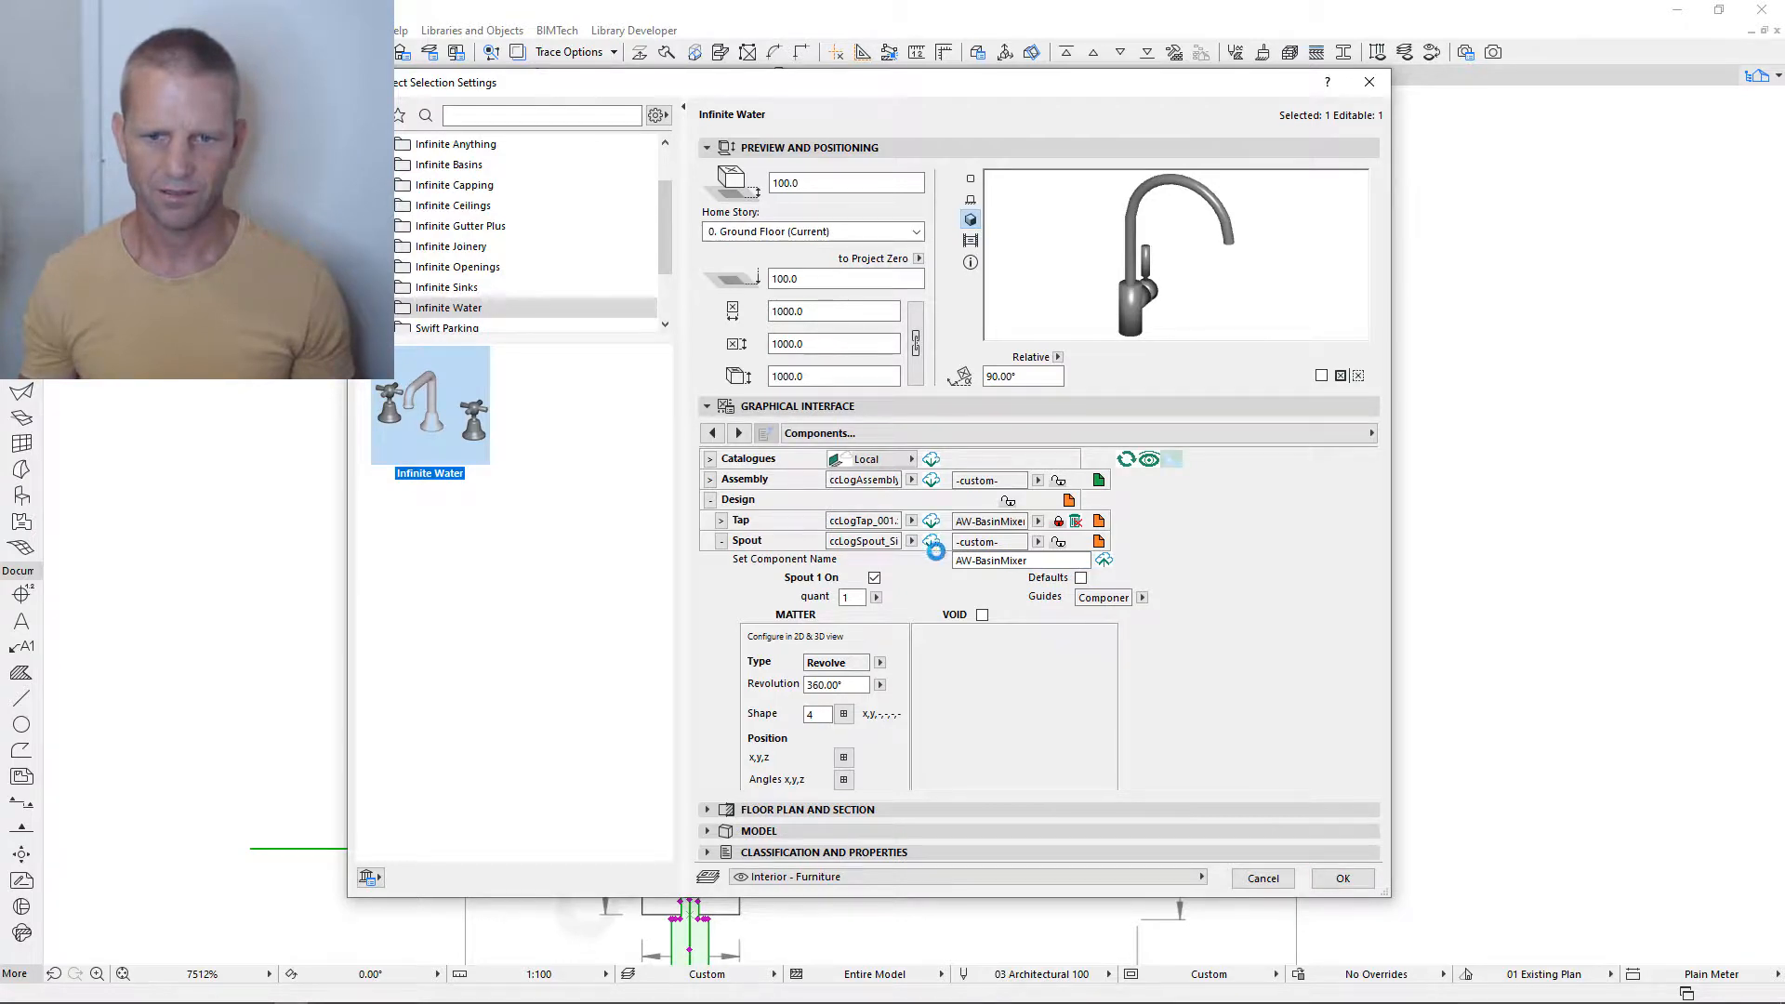
left_click(1057, 545)
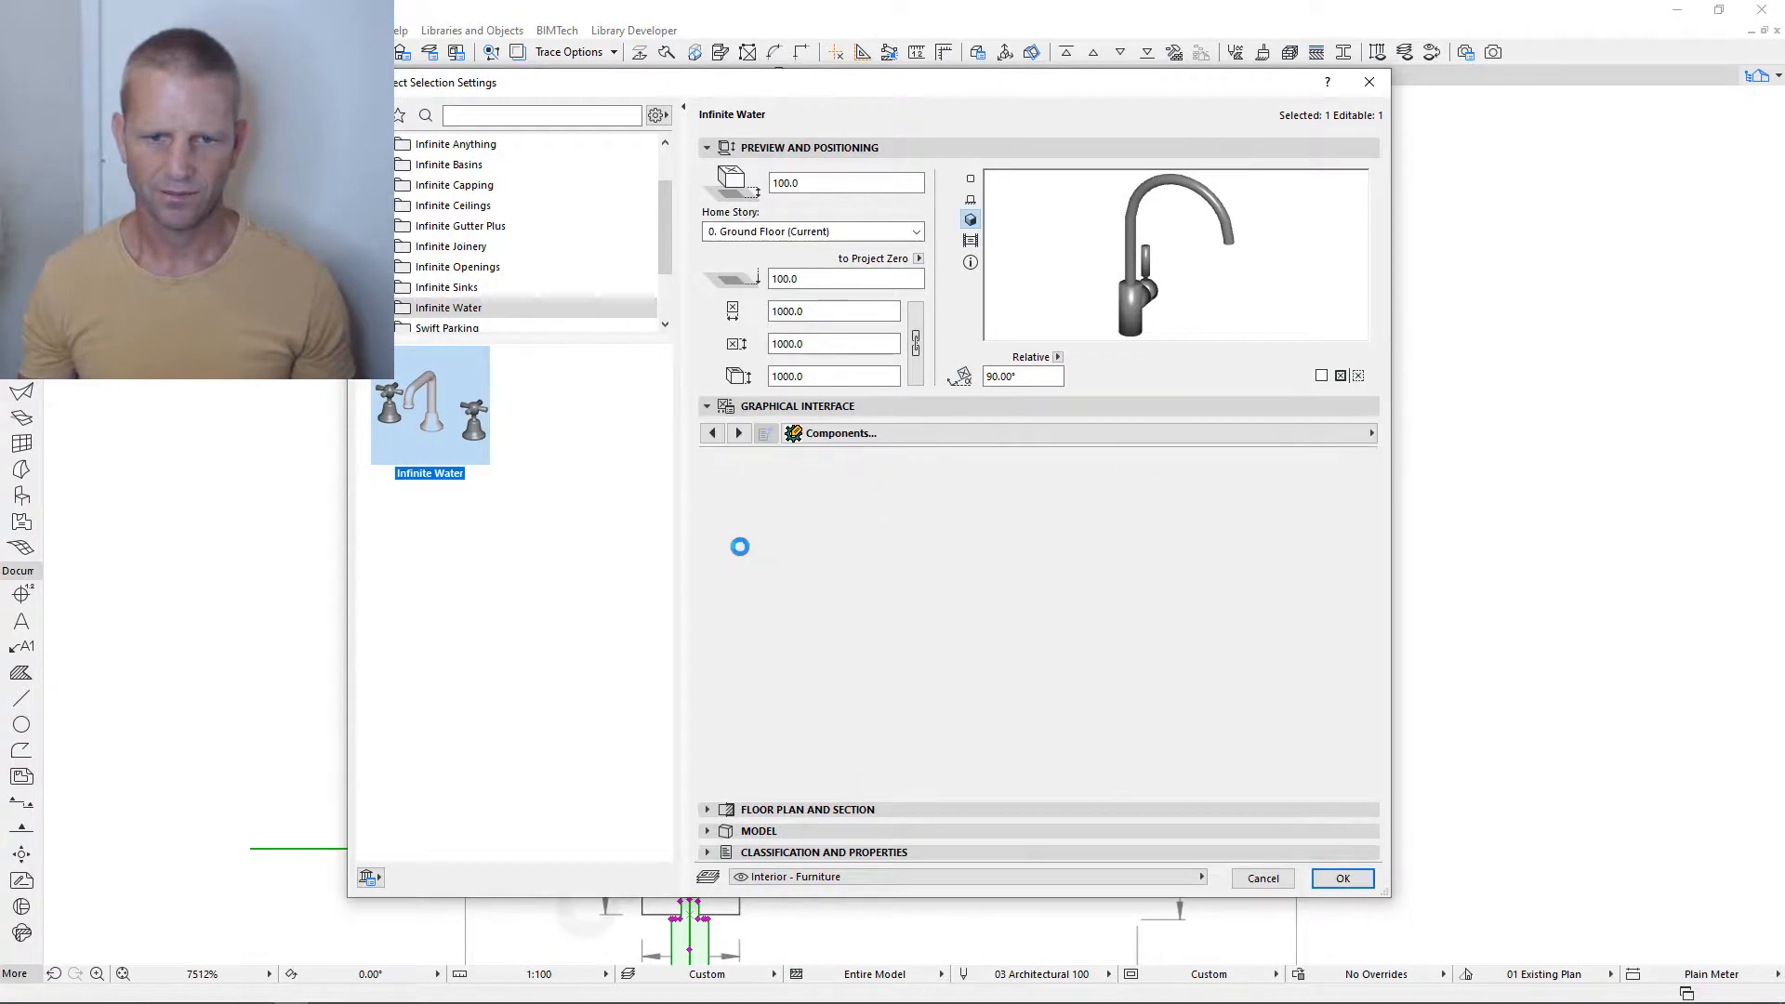
left_click(721, 542)
- Name the Assembly component AW-BasinMixer, save it to the local catalogue and link the assembly to the saved component
left_click(713, 480)
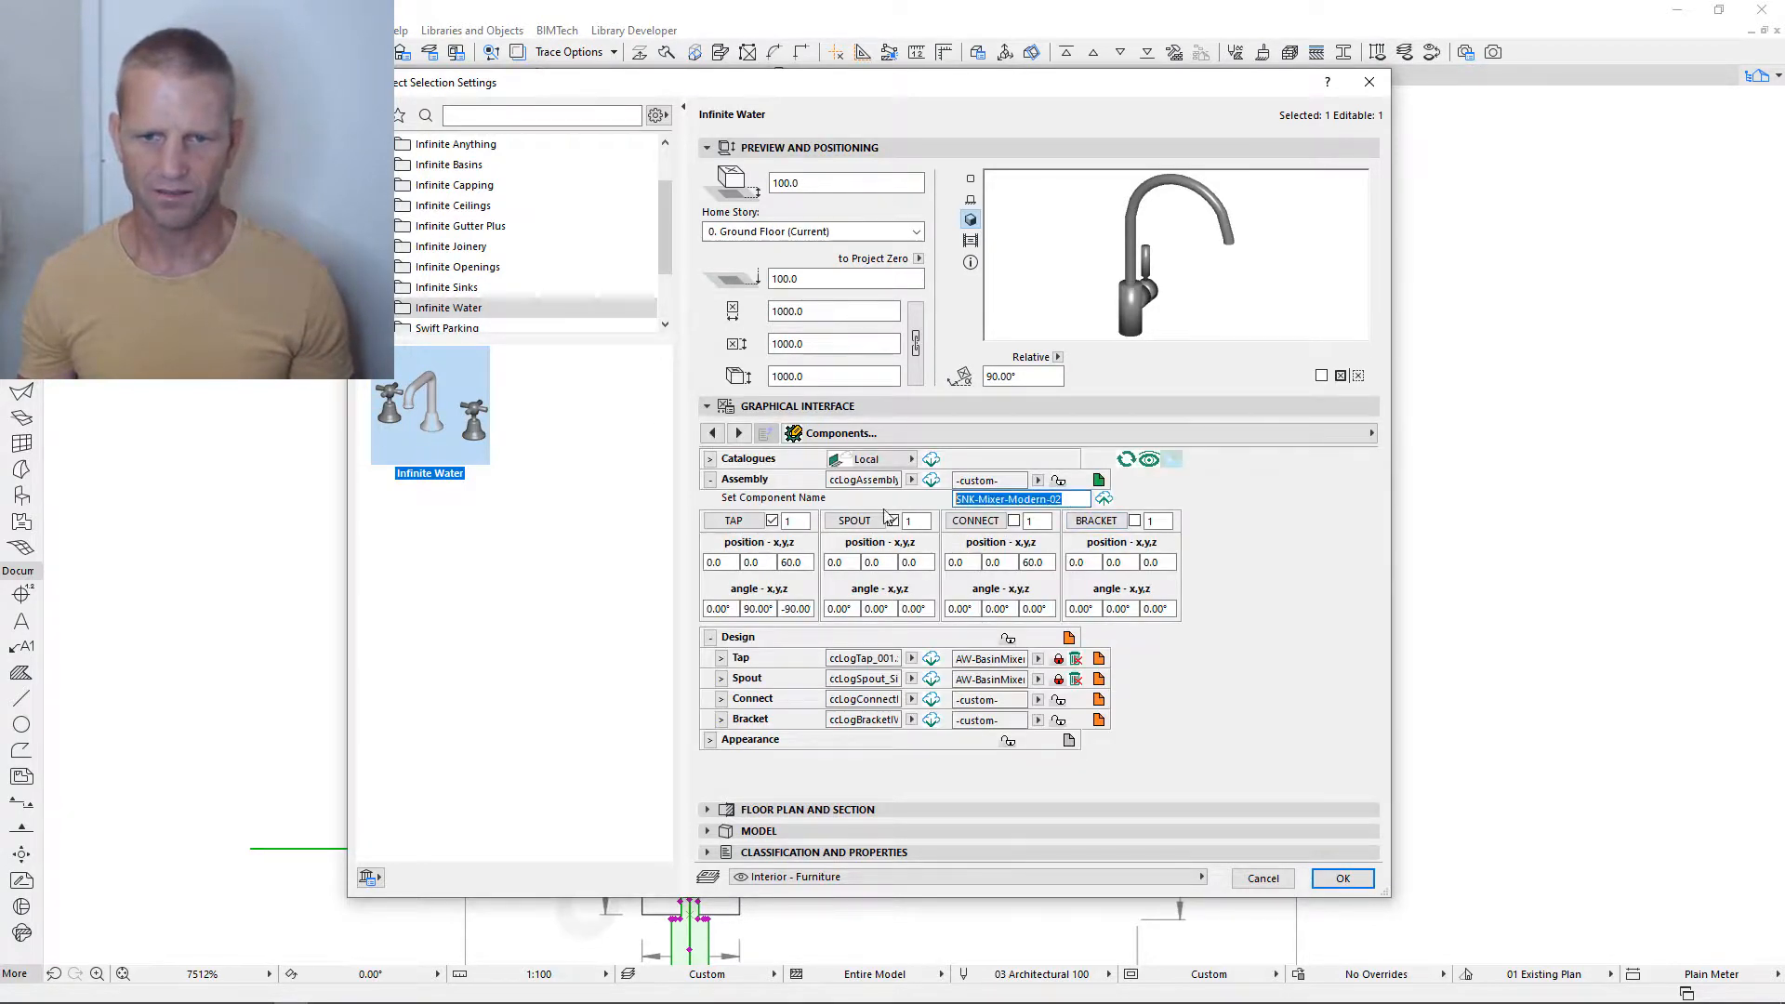
key("ctrl+v")
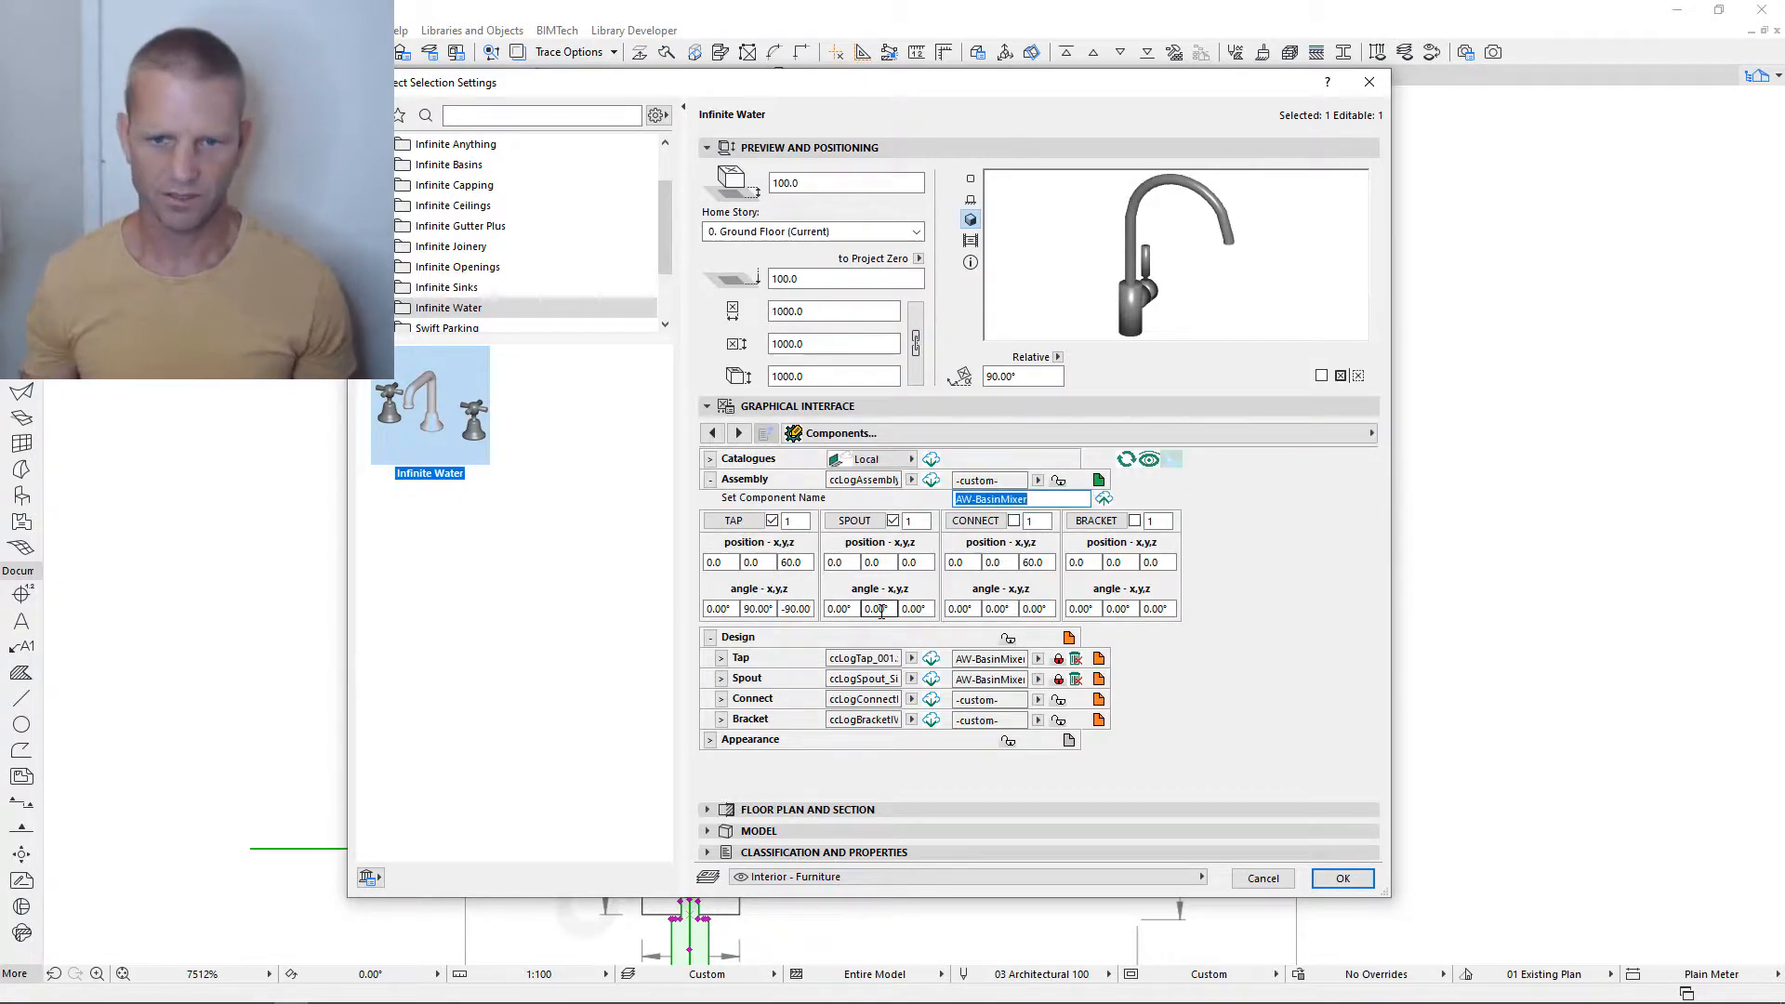
left_click(1103, 499)
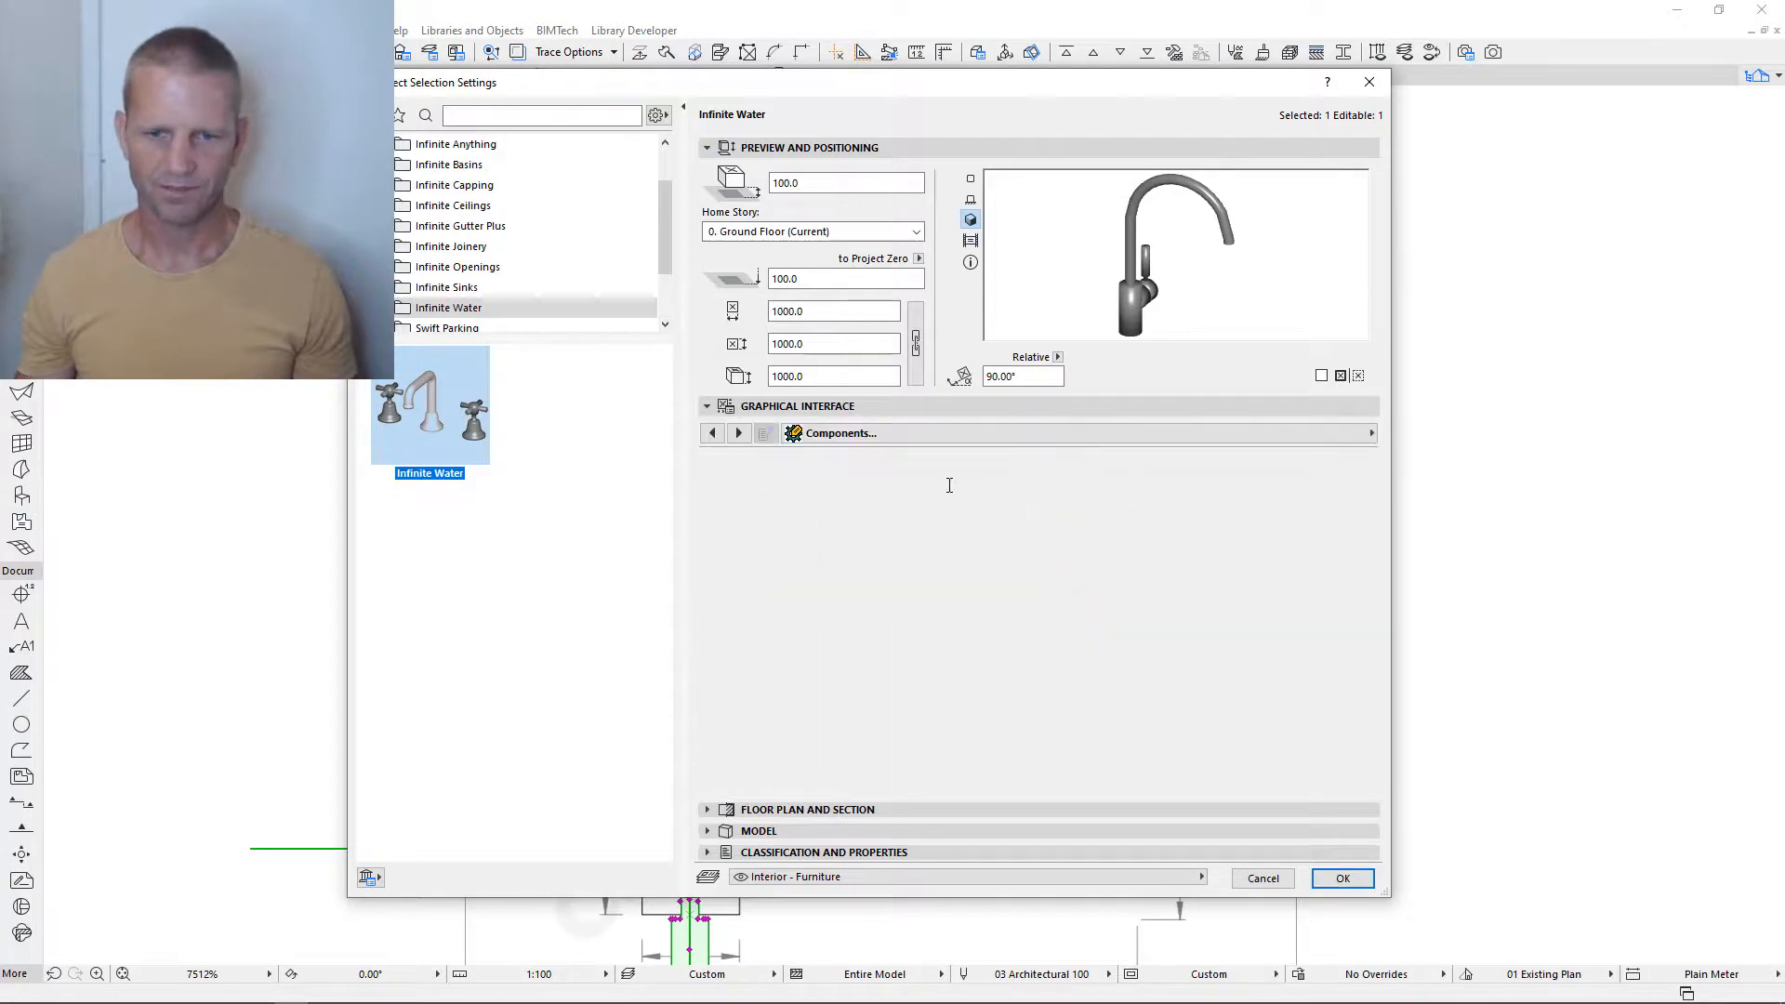
left_click(931, 480)
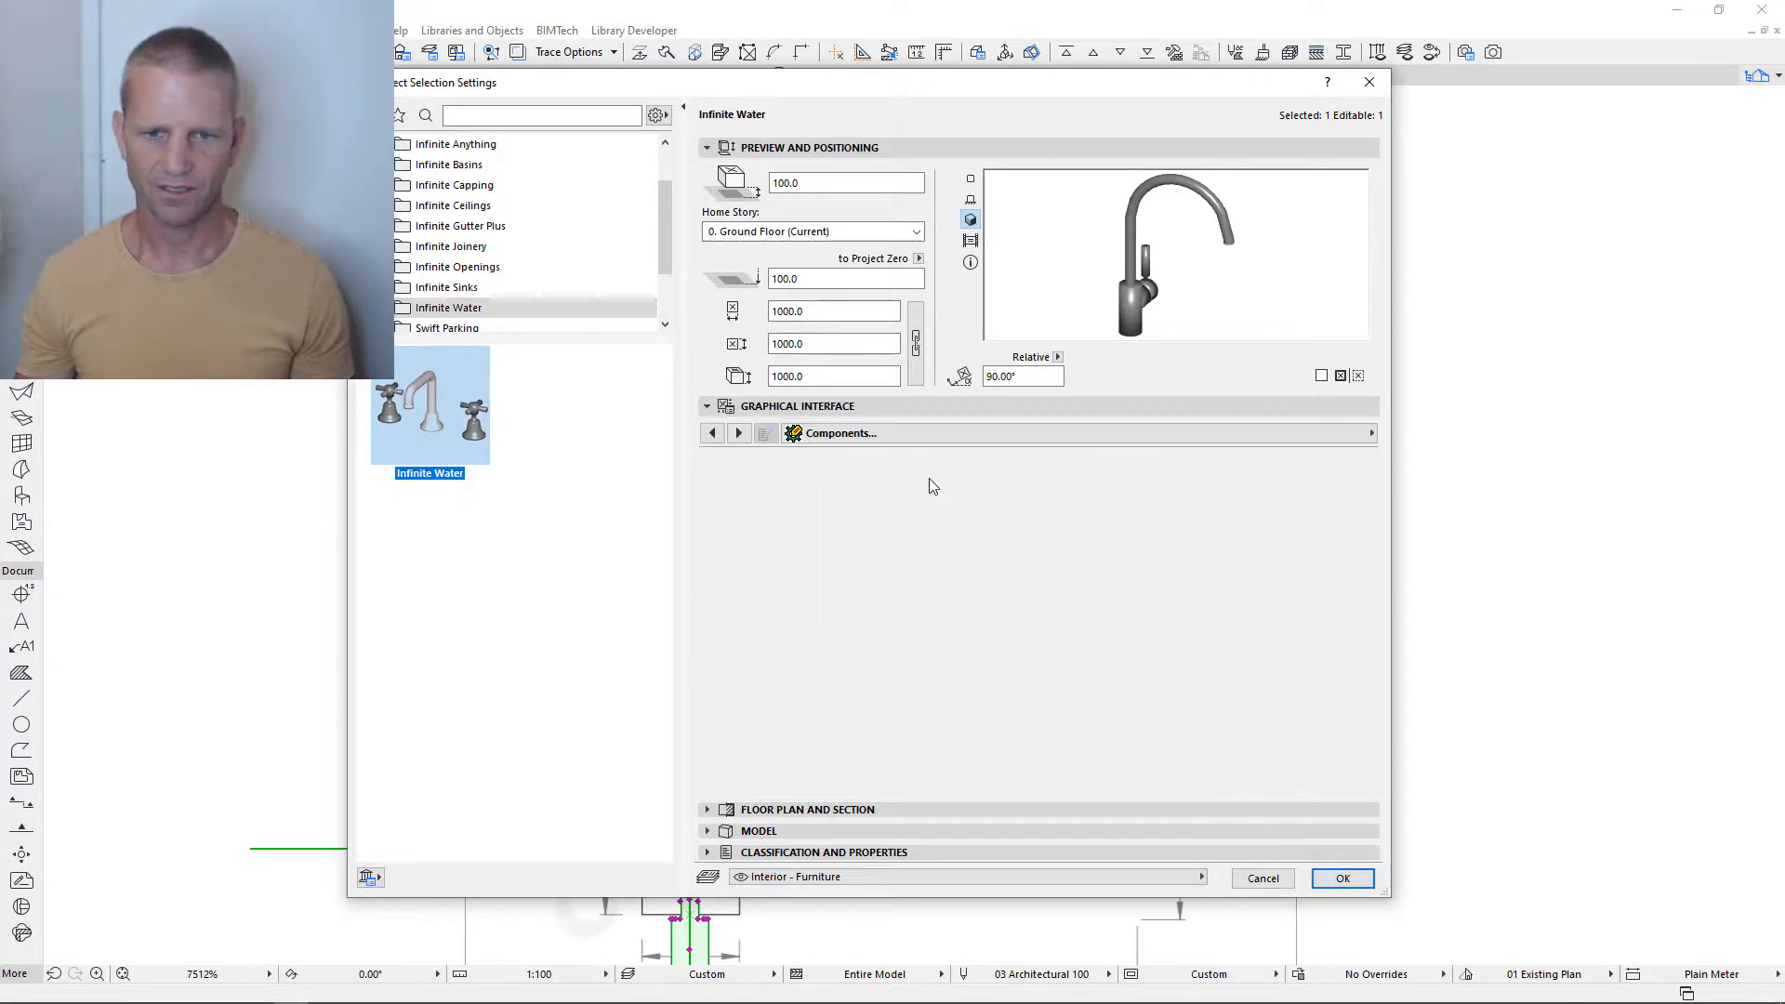
left_click(1059, 480)
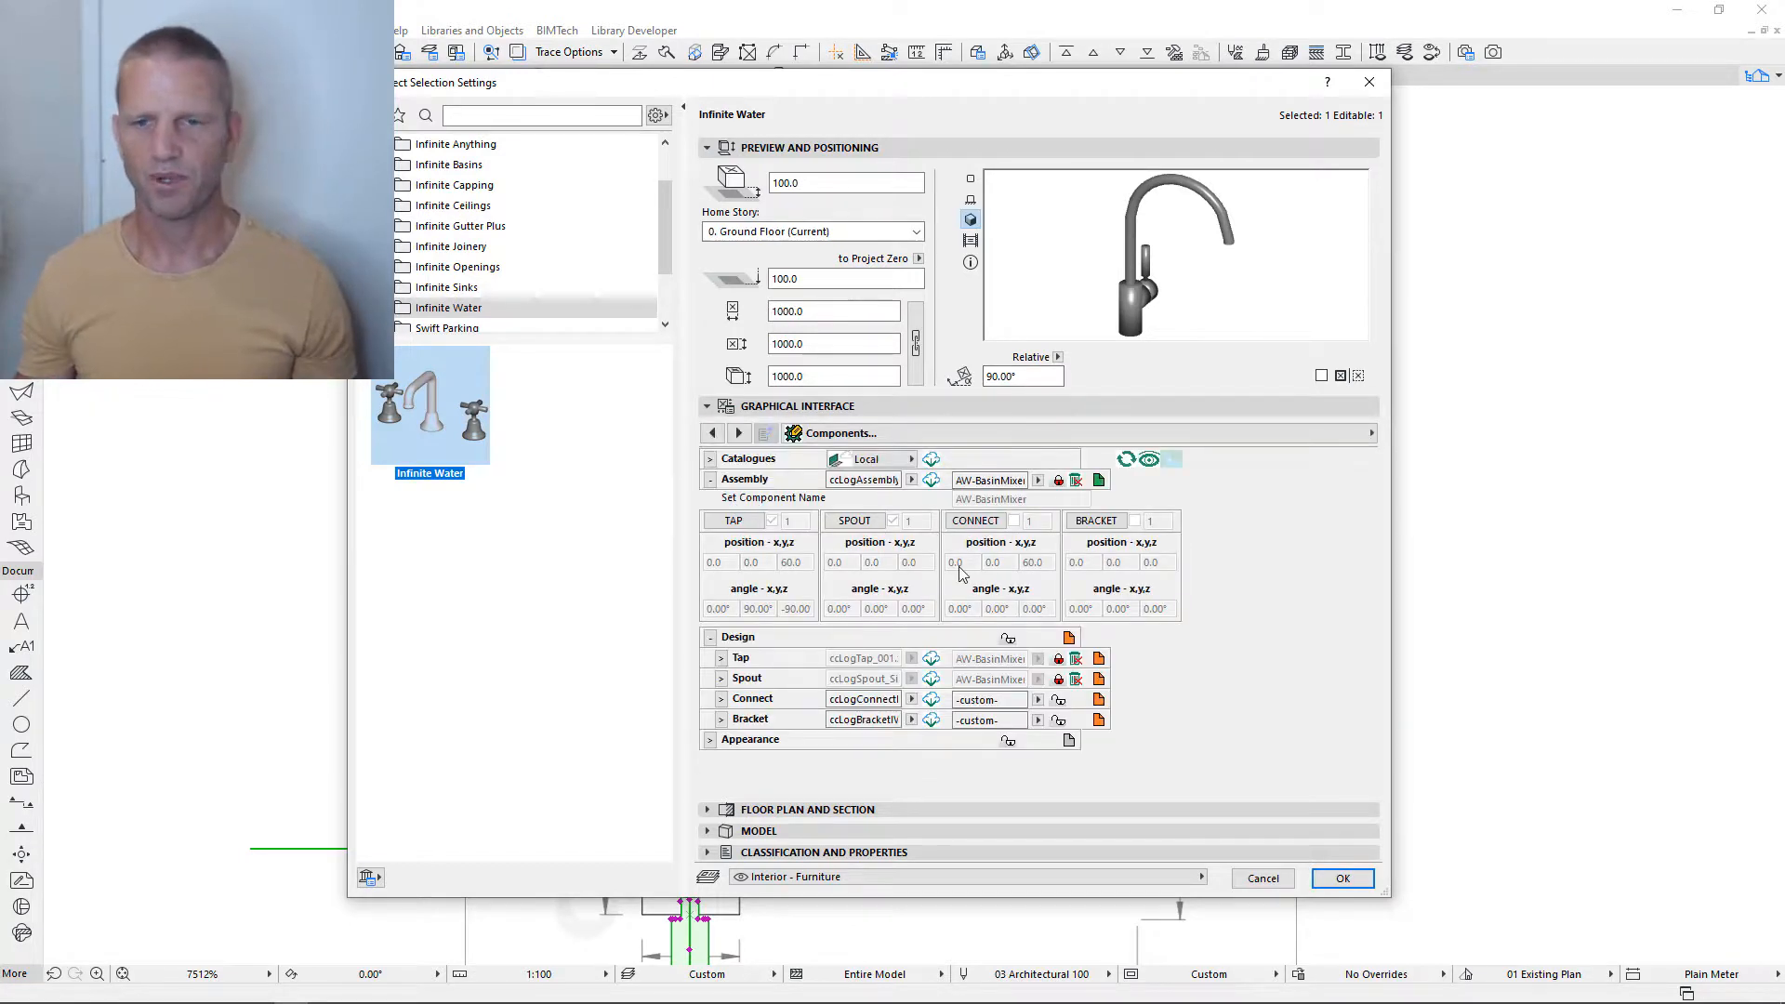
- Set the mixer's rotation angle to 0°, apply it, and choose the saved AW-BasinMixer assembly in Rapid Configuration
left_click(1057, 303)
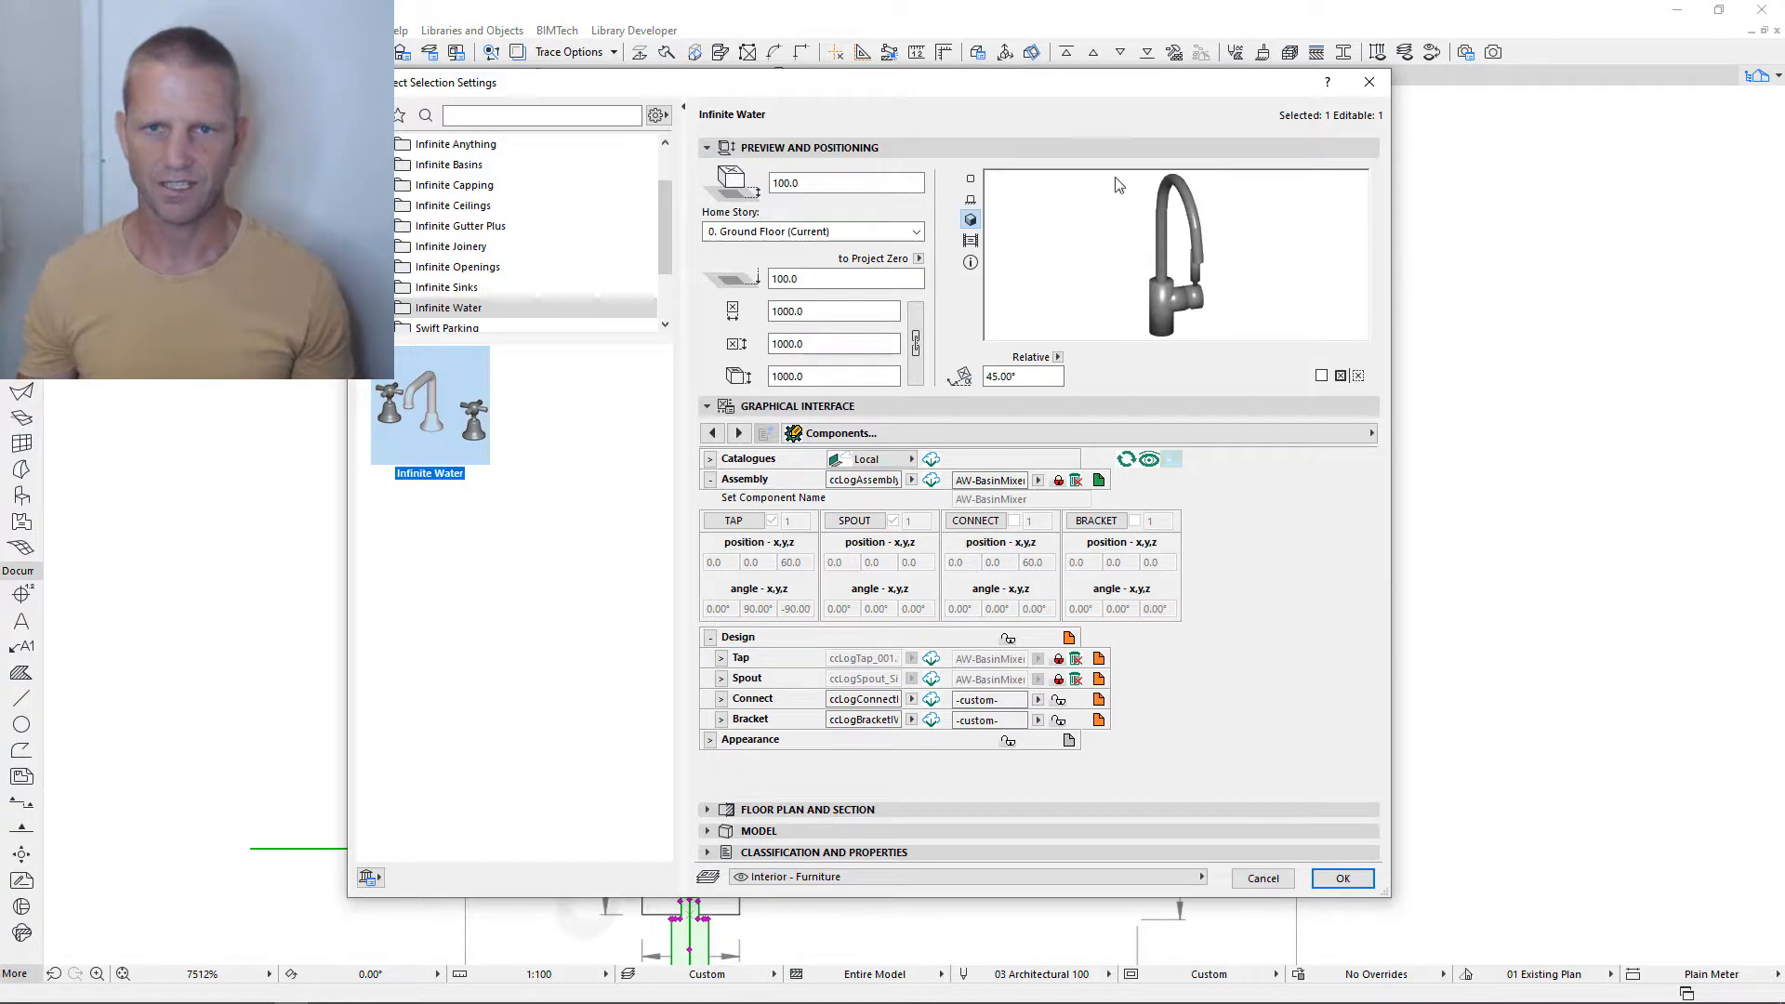
key("Return")
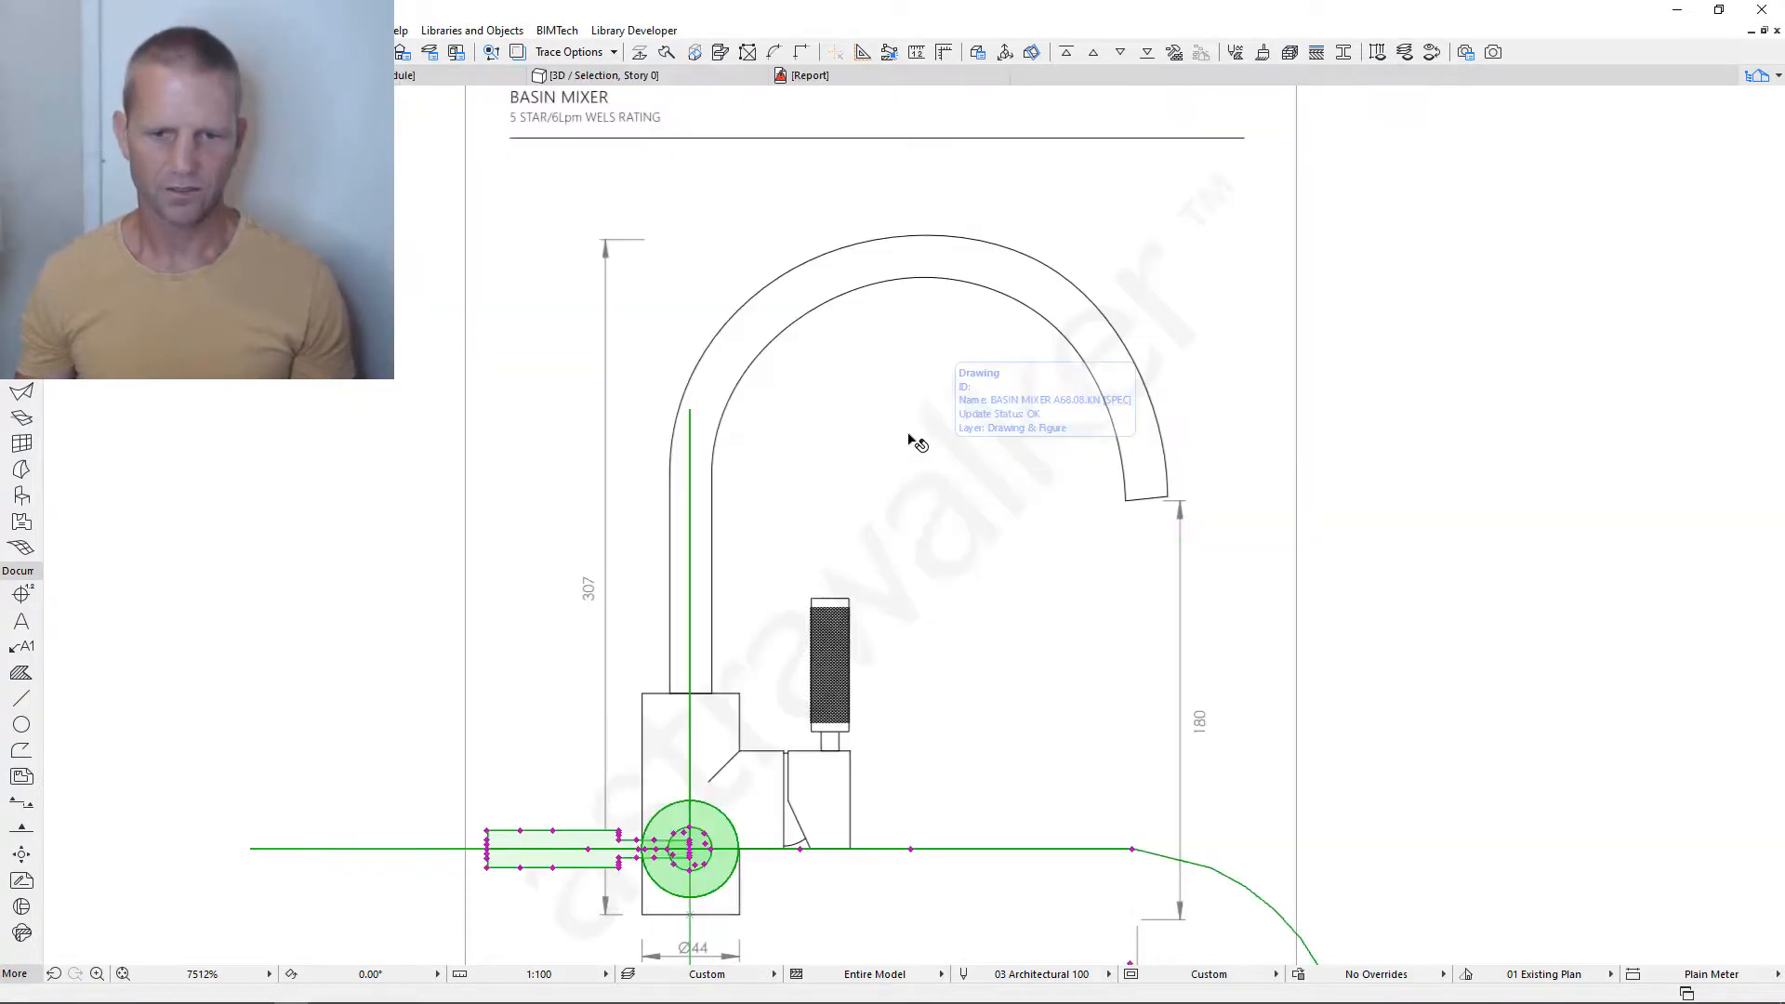
key("ctrl+t")
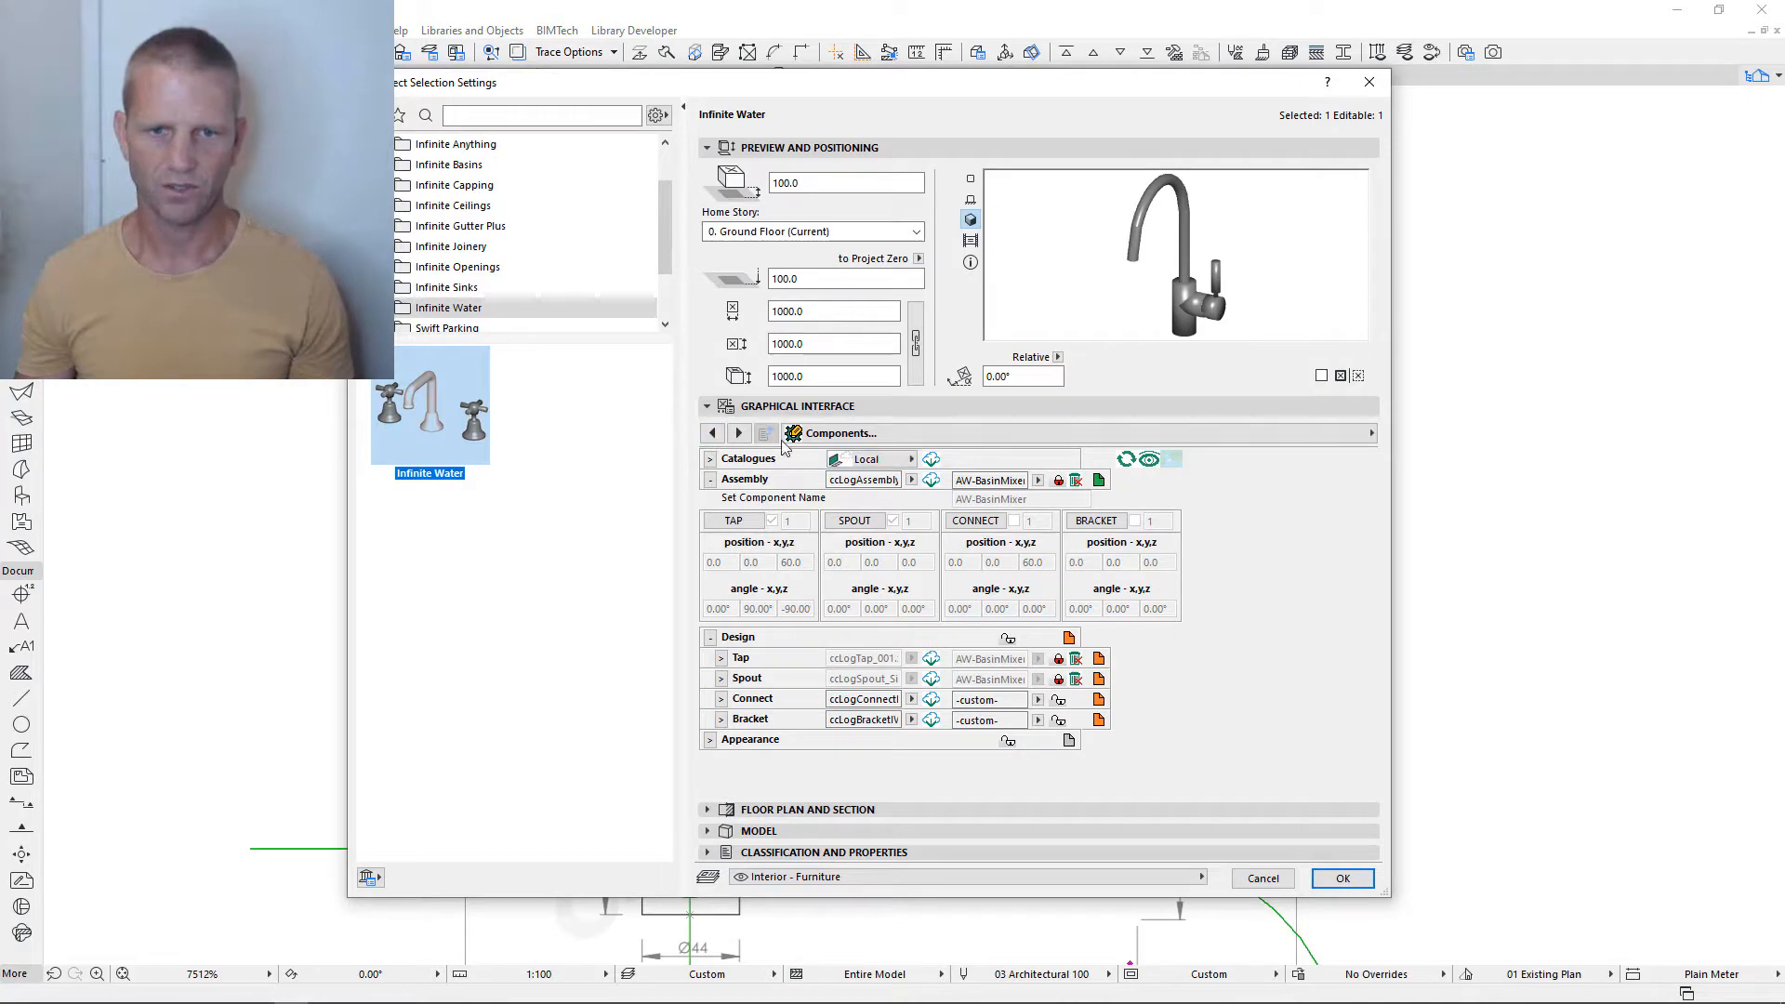
left_click(714, 435)
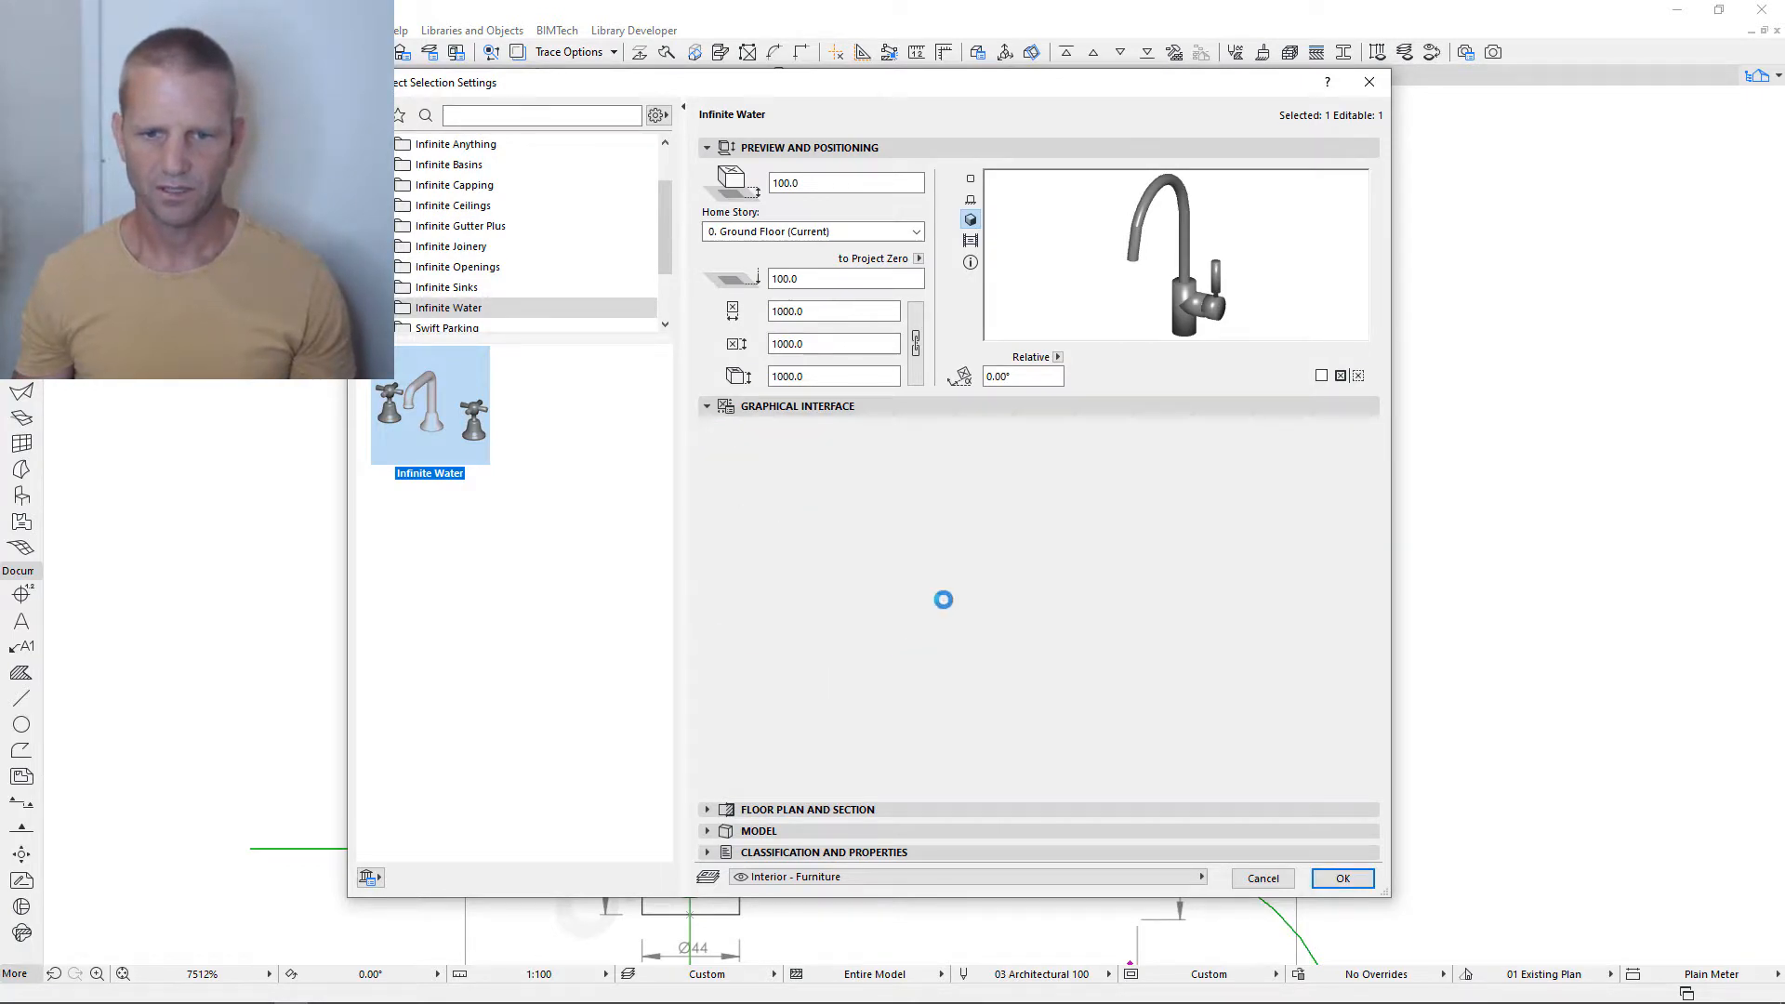
left_click(744, 630)
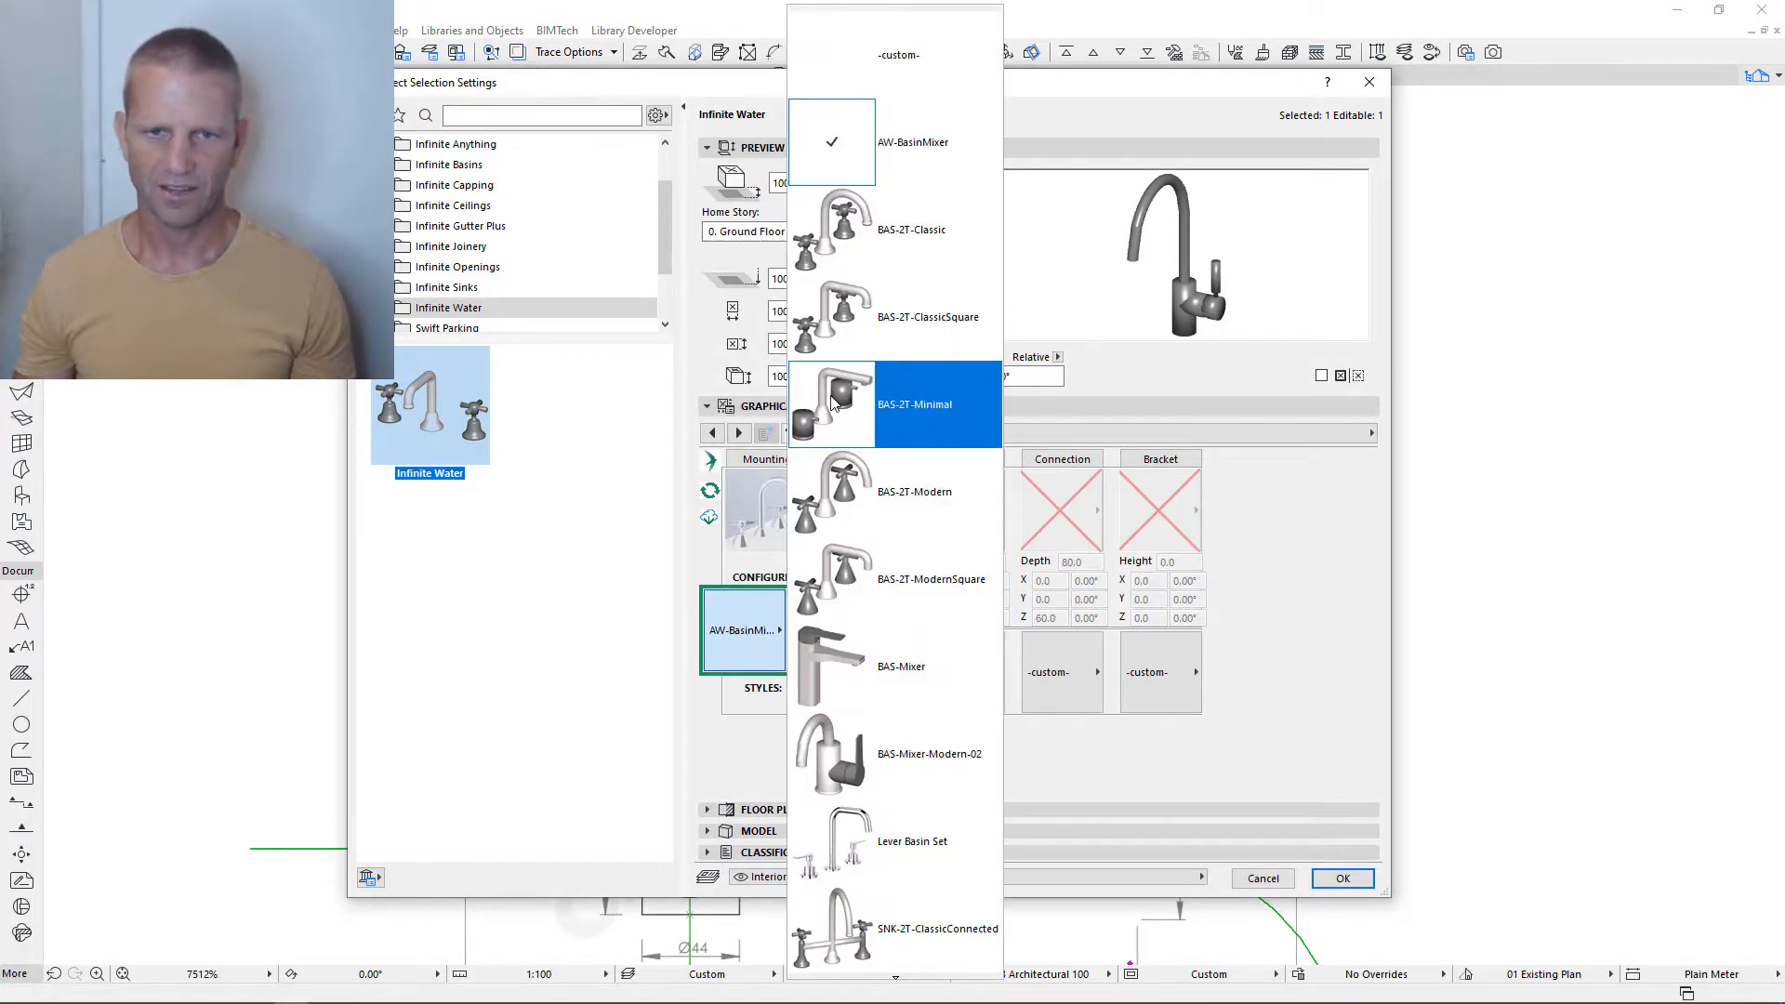
left_click(860, 135)
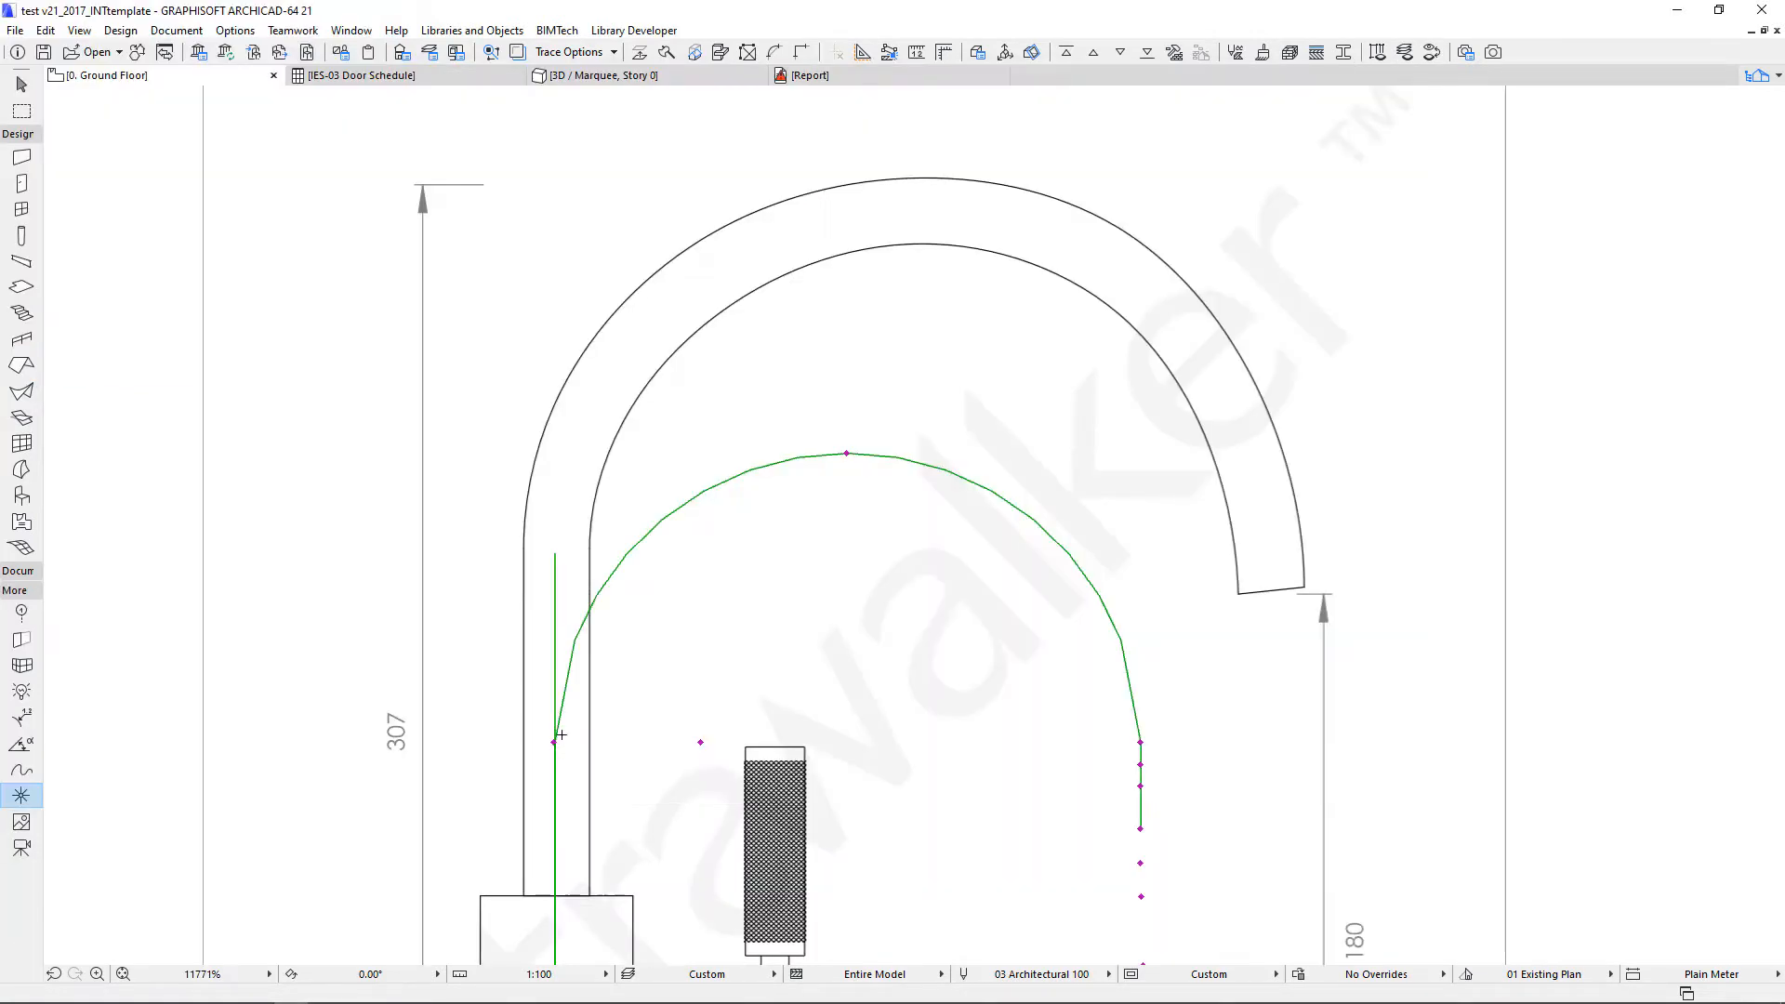
- Move the spout path's arc start to the base of the bend, its arc end above the outlet and its last node onto the outlet
scroll(566, 558, "up", 5)
left_click(543, 499)
scroll(470, 490, "down", 7)
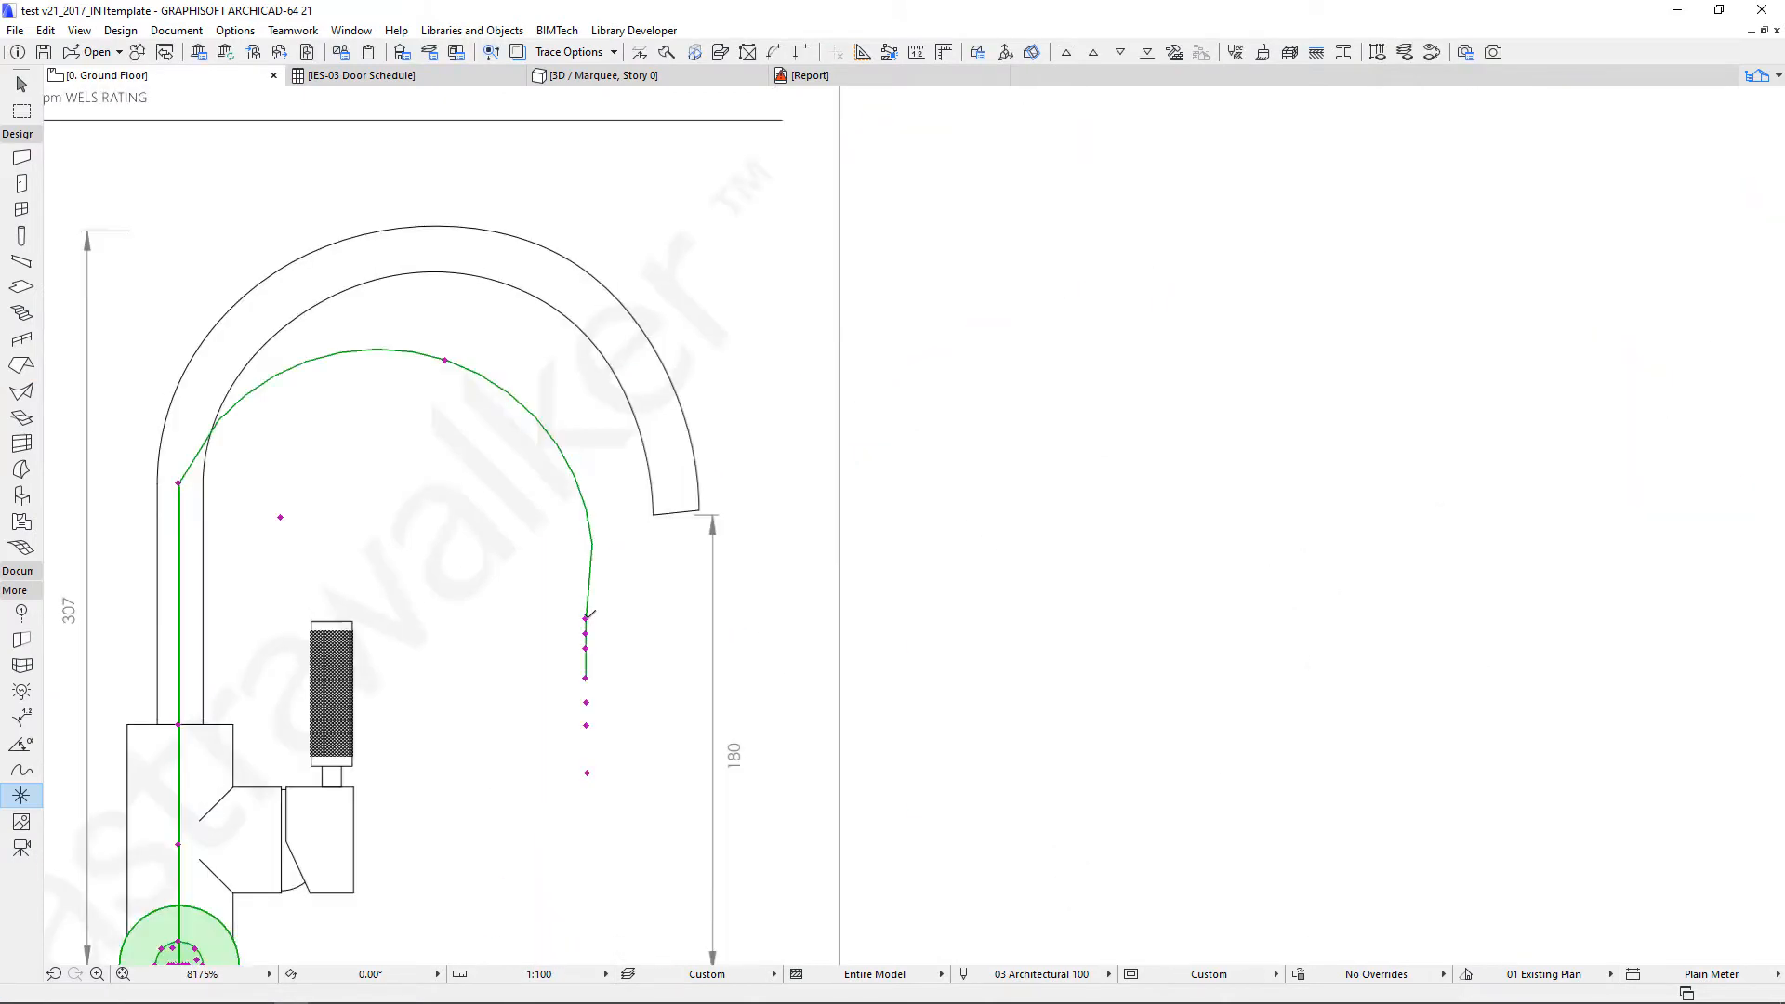
left_click(589, 614)
left_click(672, 471)
scroll(667, 504, "up", 6)
scroll(583, 728, "down", 4)
left_click(505, 868)
left_click(640, 628)
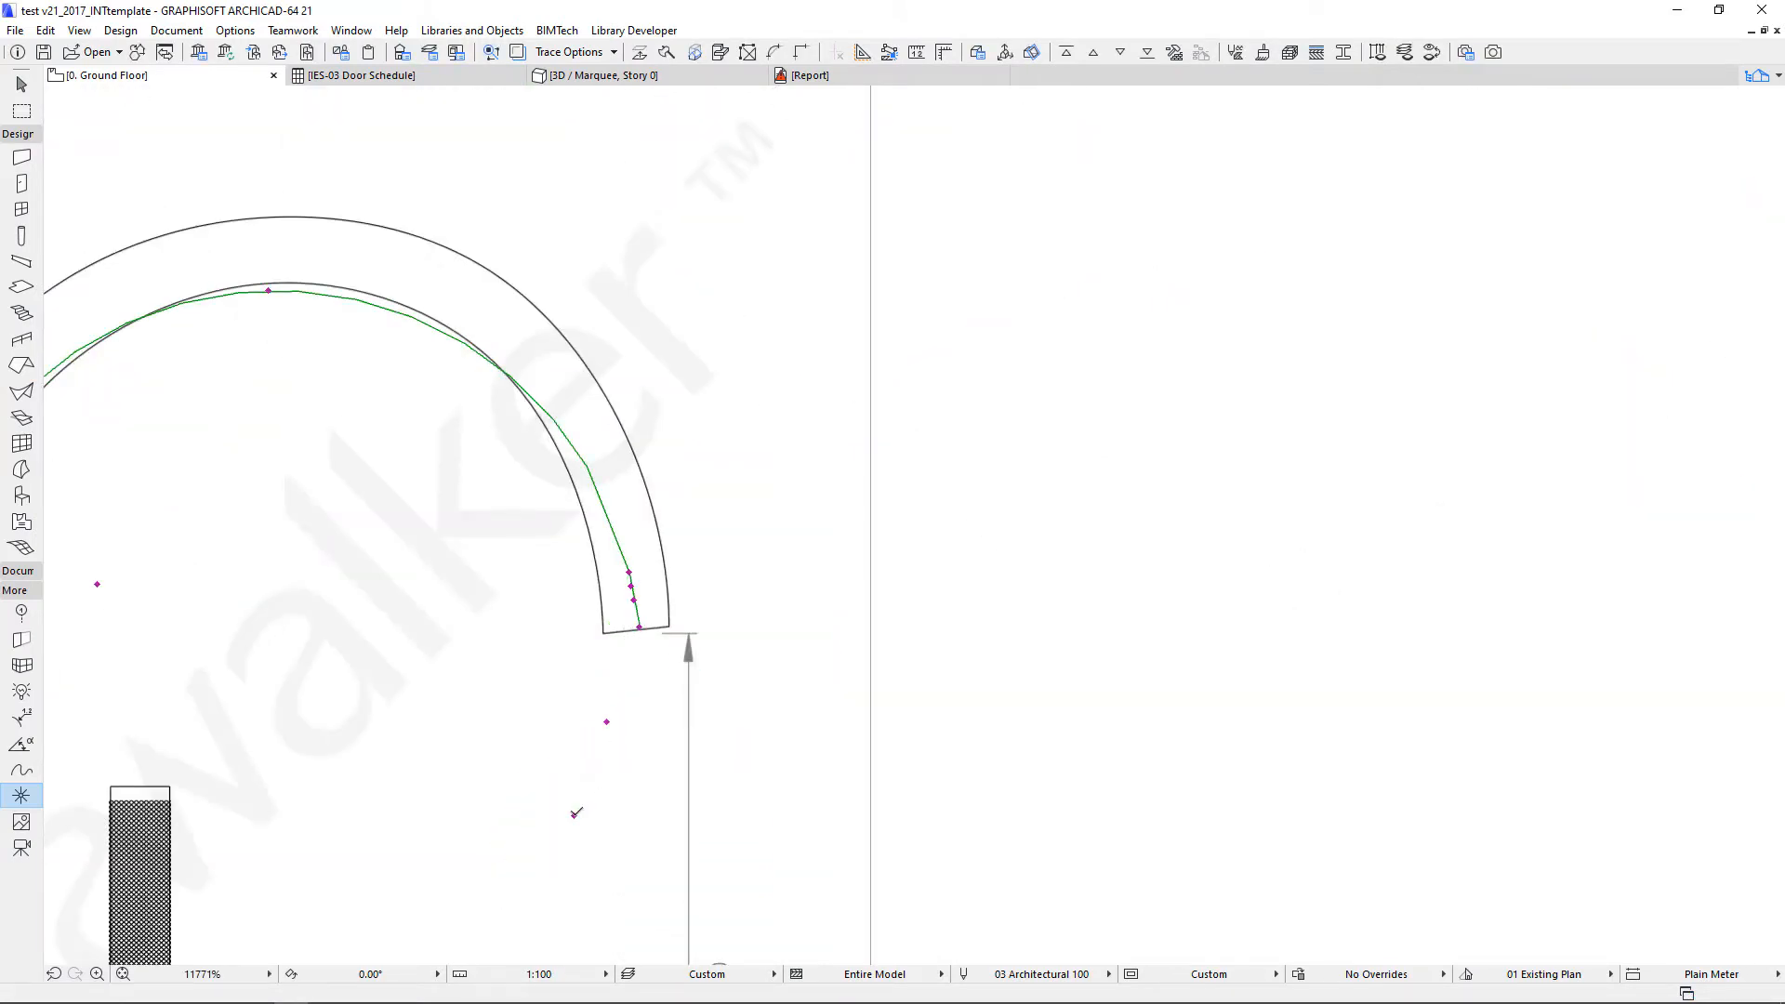
- Move the spout's remaining outlet profile nodes up beside the drawing's outlet end, near the centreline of the tube
left_click(573, 815)
left_click(645, 639)
scroll(617, 728, "down", 3)
left_click(554, 887)
left_click(638, 731)
scroll(637, 707, "up", 3)
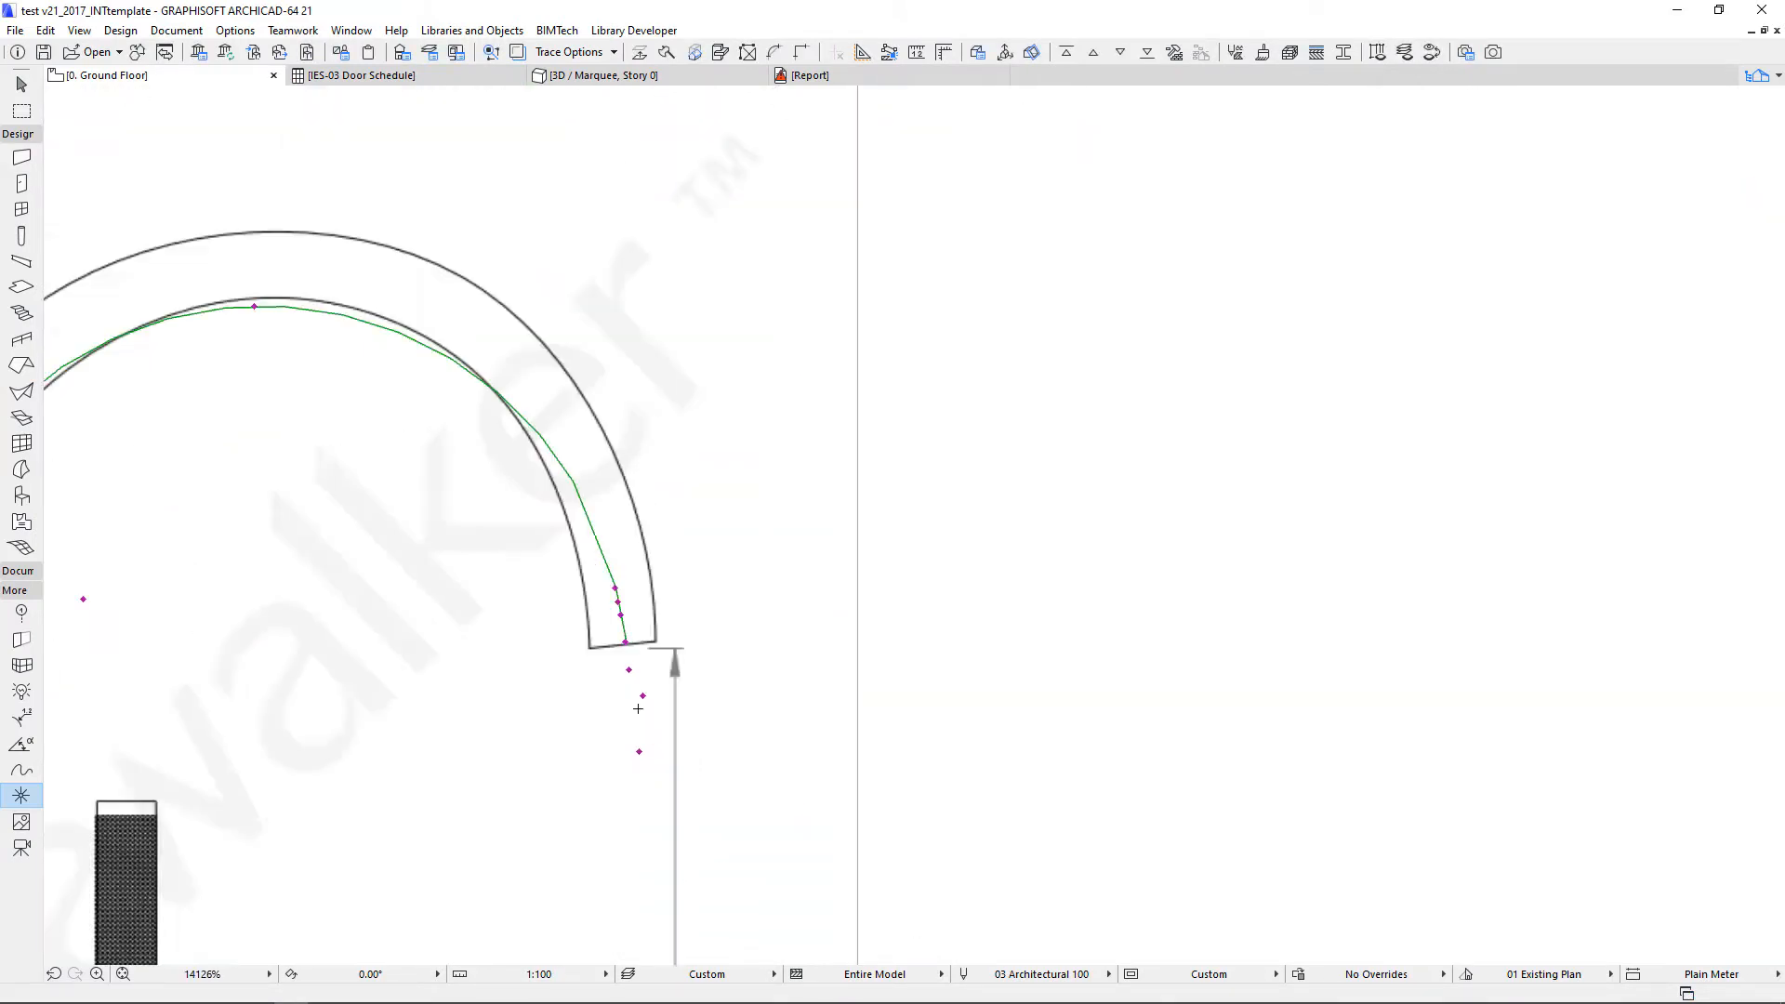
scroll(638, 703, "up", 4)
left_click(628, 687)
left_click(617, 646)
- Lower the spout path's arc end node towards the outlet and raise its apex node onto the tube's centreline
scroll(614, 641, "down", 3)
middle_click_drag(564, 579, 904, 681)
left_click(513, 301)
left_click(512, 255)
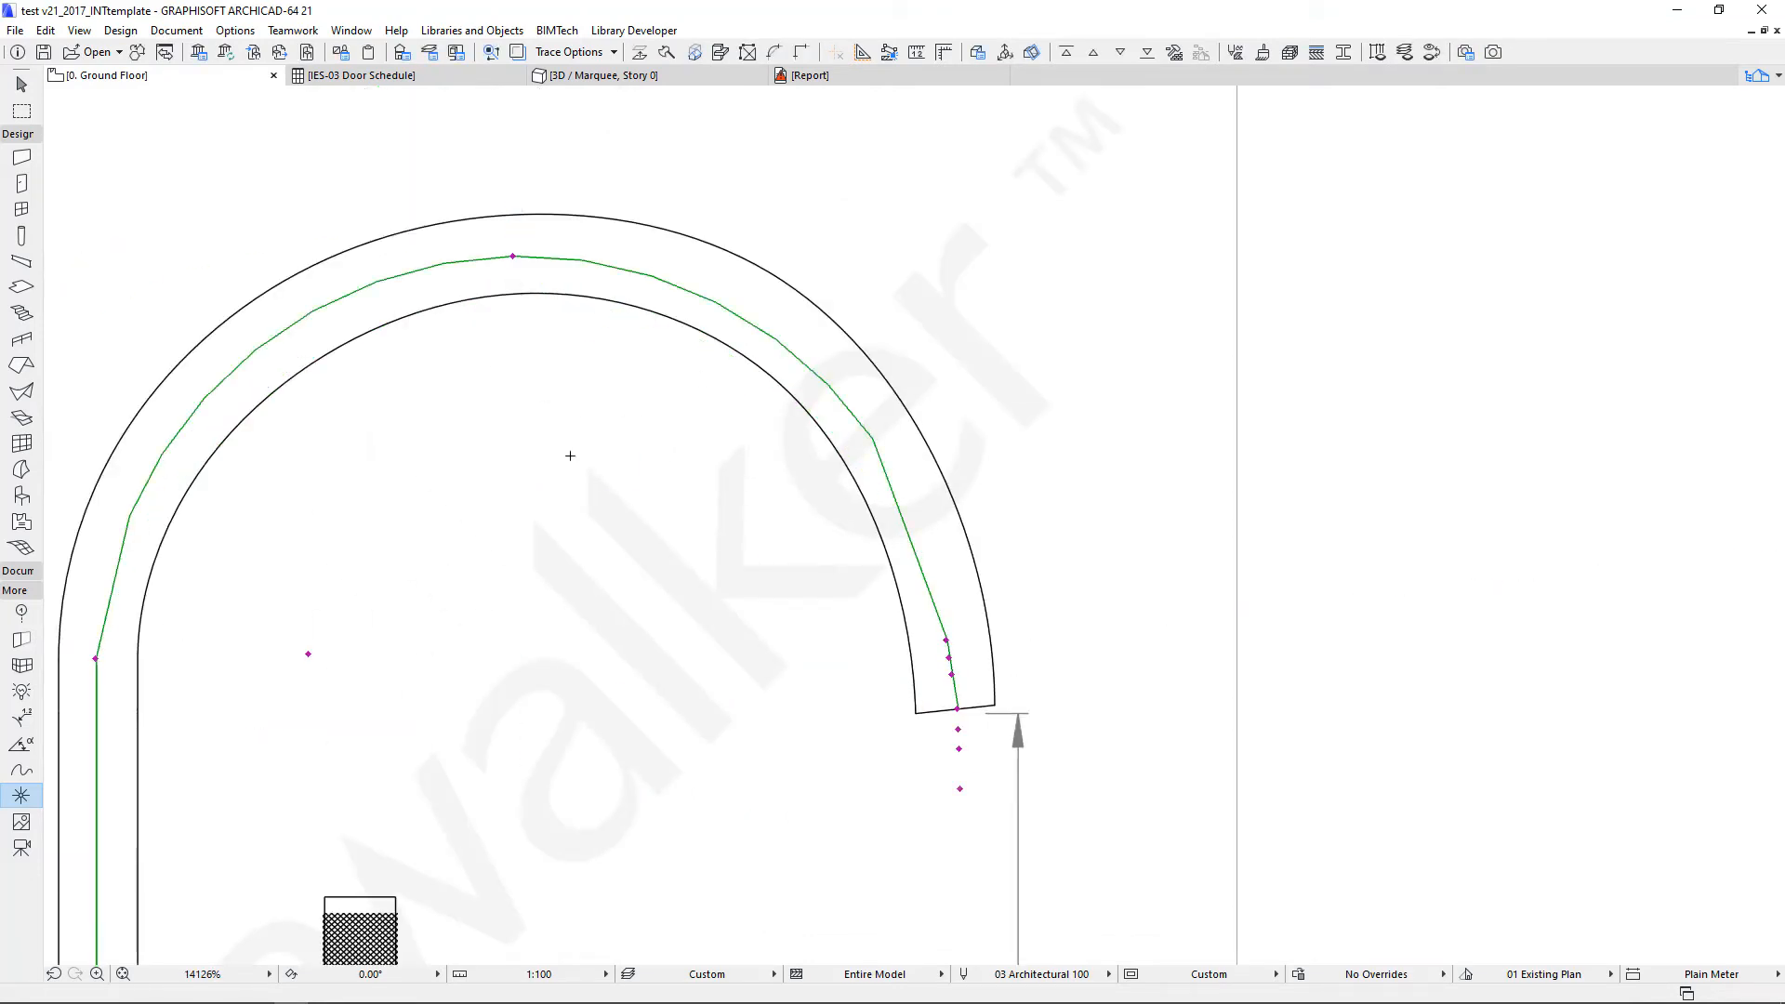
scroll(854, 641, "up", 6)
left_click(1130, 639)
left_click(1160, 743)
scroll(1168, 688, "down", 4)
left_click(817, 360)
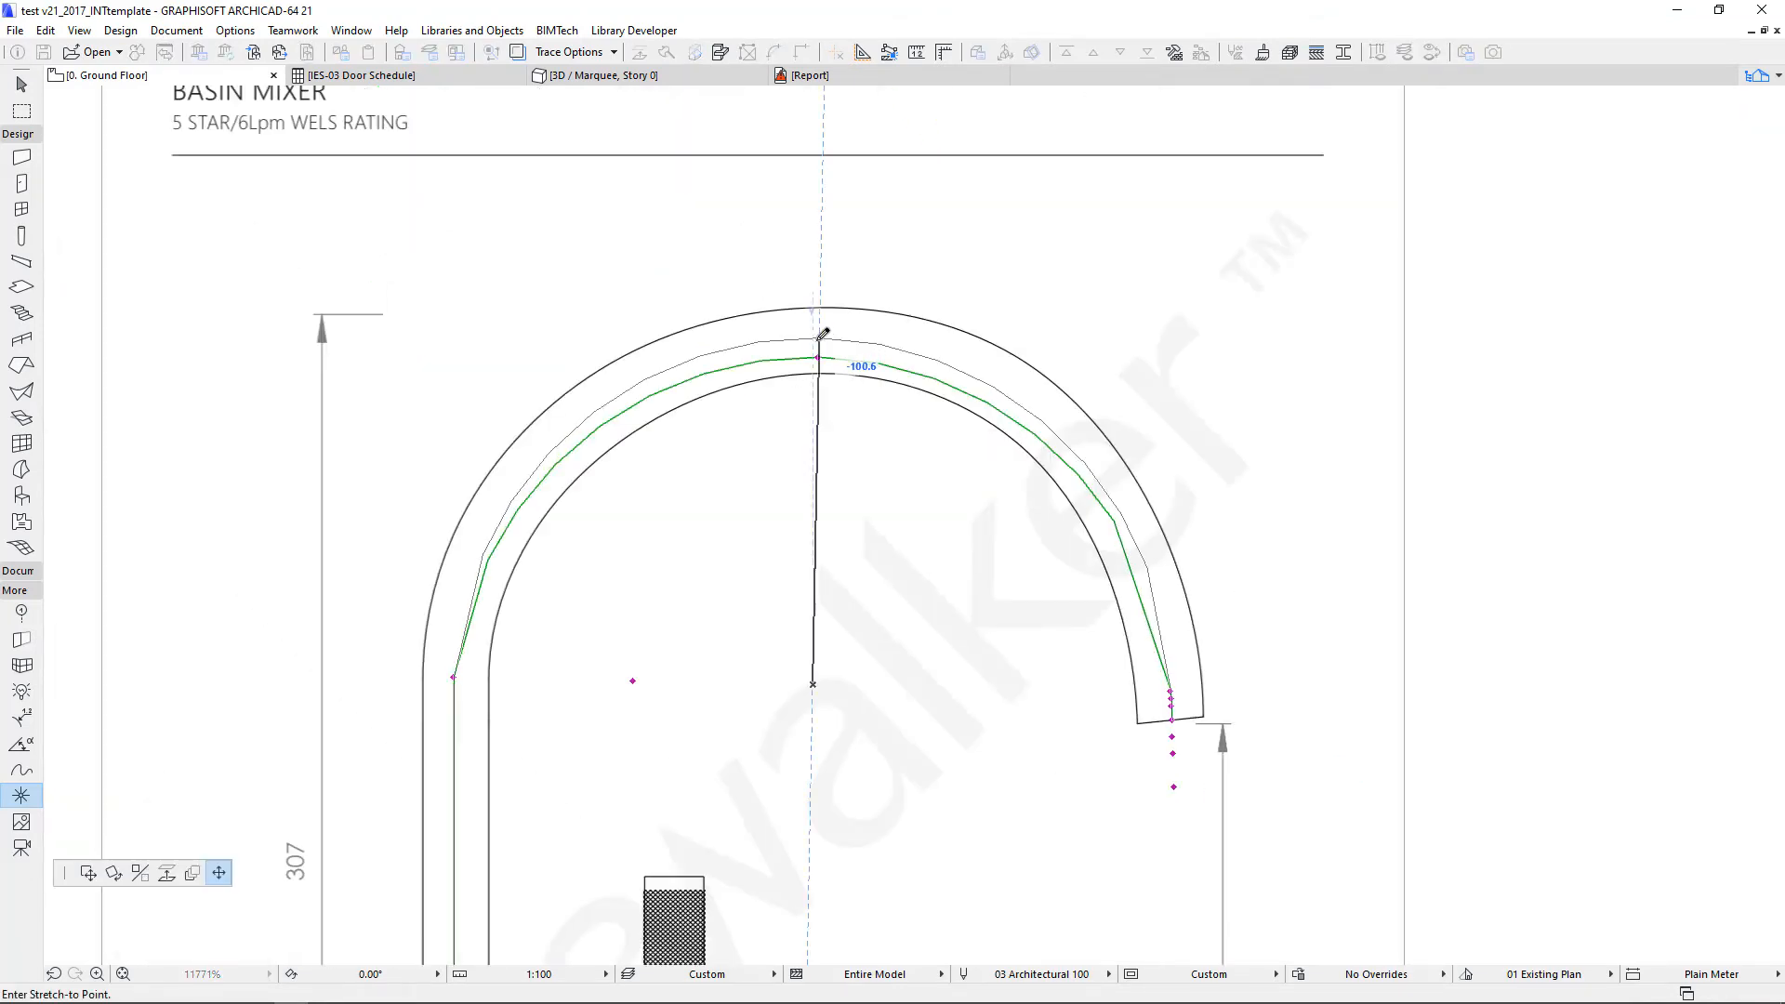
left_click(820, 341)
scroll(969, 485, "down", 3)
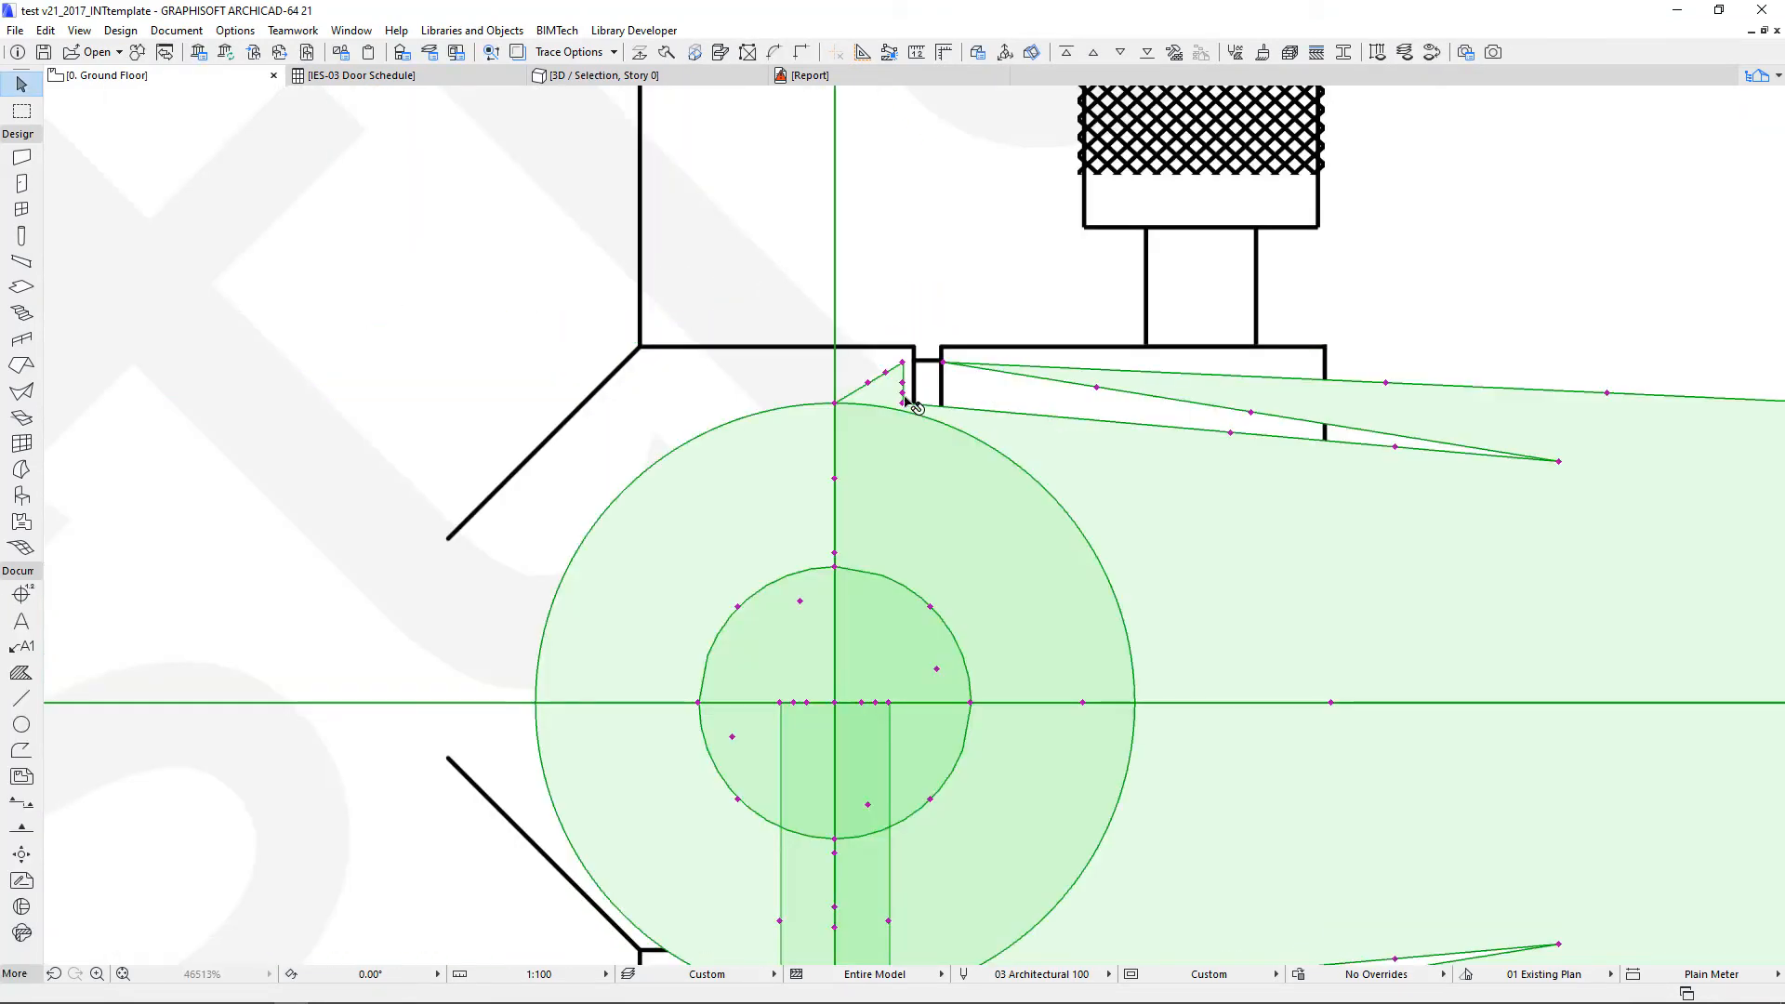
- Undo the last edit and move two knob profile nodes to the groove's near inner corner and far outer corner
key("ctrl+z")
left_click(399, 351)
left_click(899, 407)
left_click(439, 311)
left_click(976, 346)
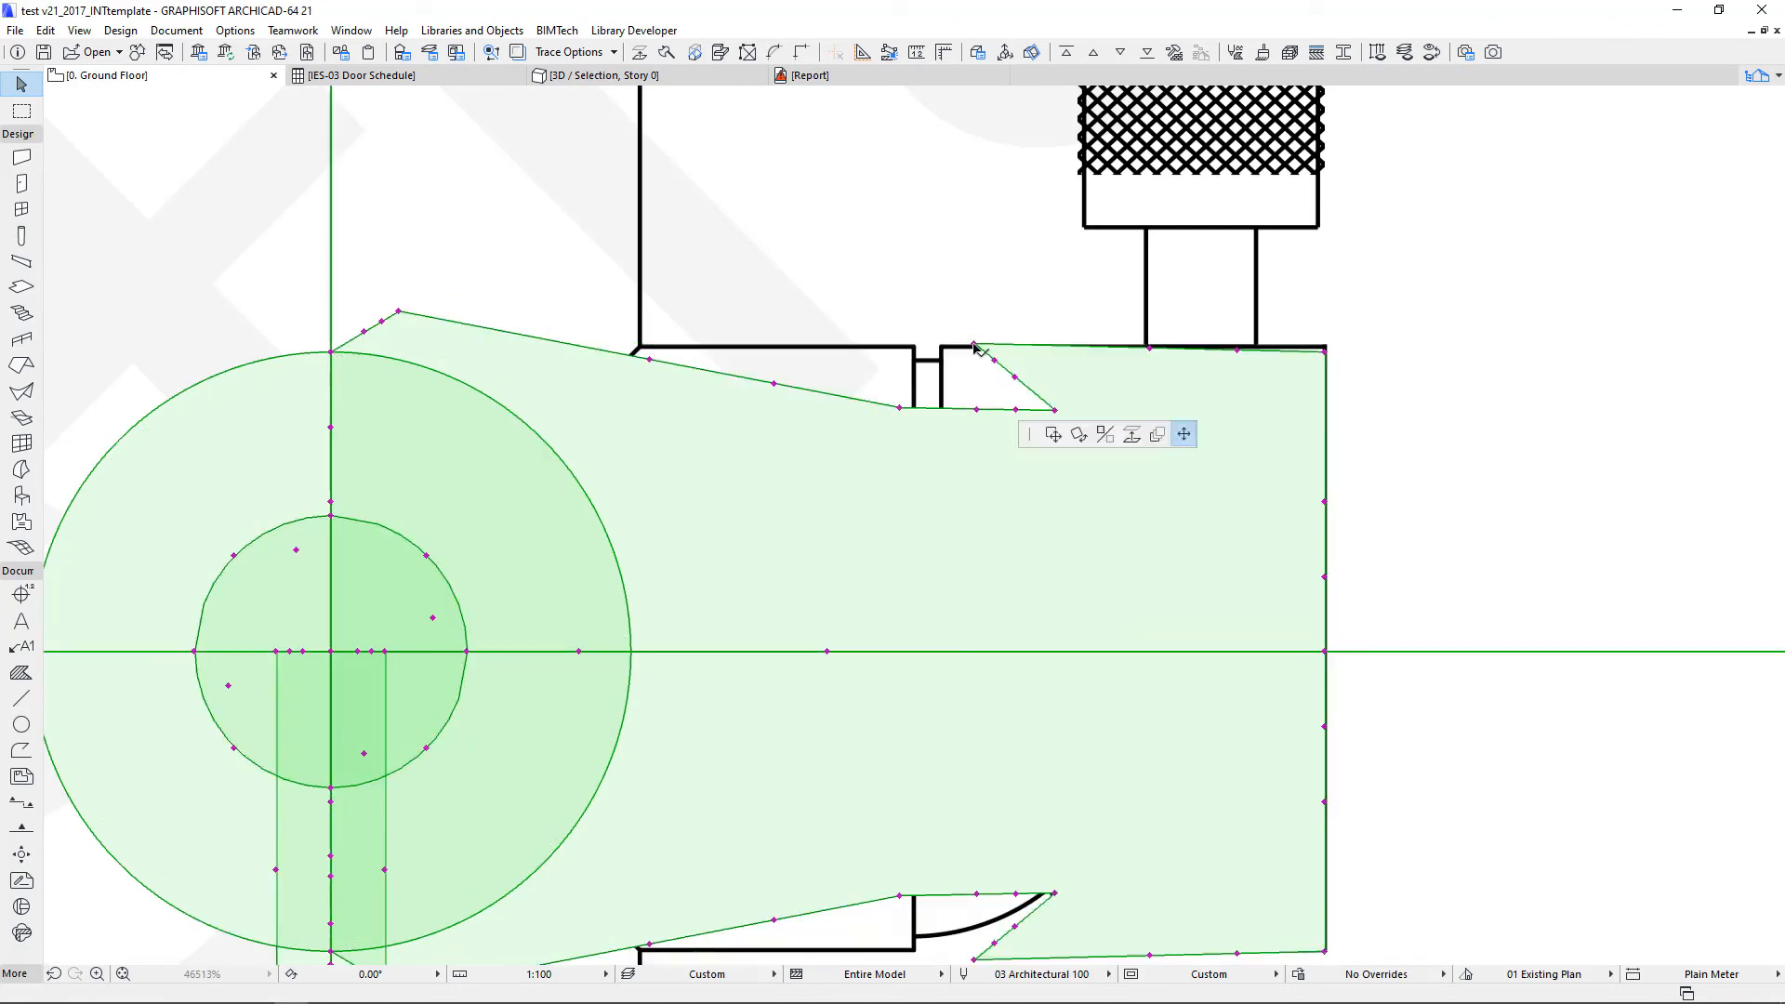
left_click(976, 346)
left_click(943, 348)
- Move the knob profile's remaining groove nodes onto the groove's corners and refine their alignment with the traced outline
left_click(398, 311)
left_click(914, 346)
left_click(1054, 410)
left_click(943, 408)
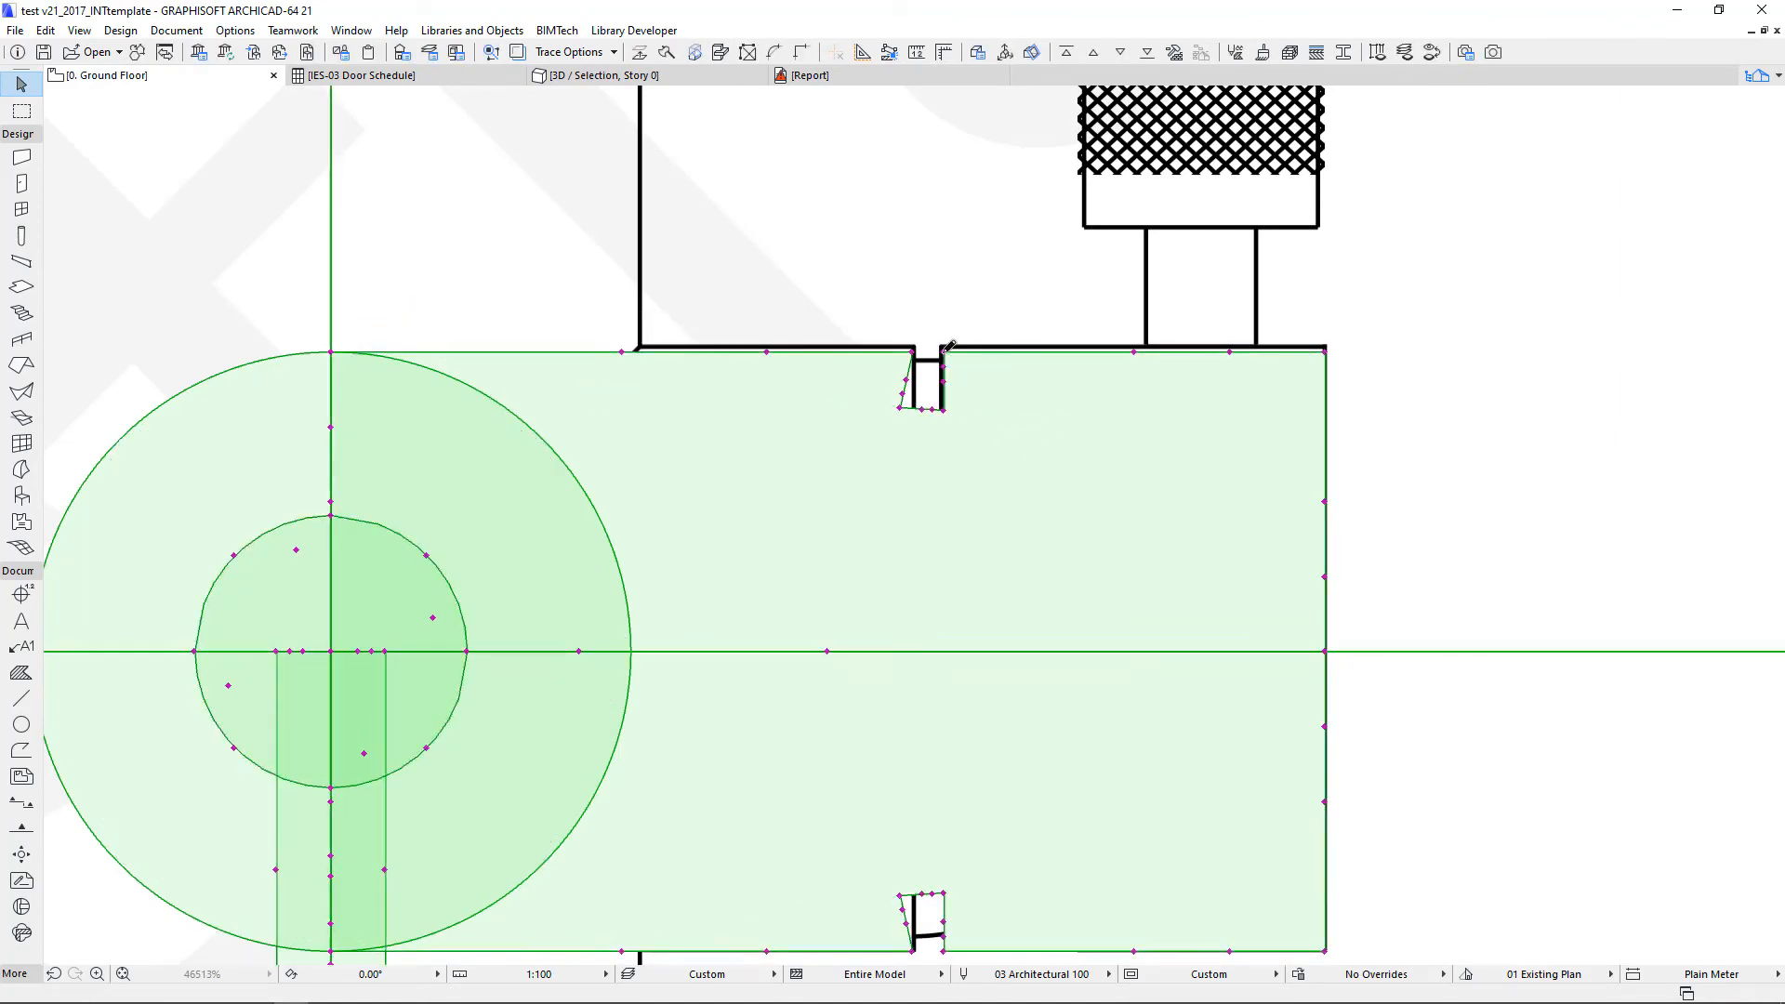
left_click(899, 407)
left_click(913, 407)
scroll(942, 374, "up", 6)
left_click(812, 521)
left_click(811, 391)
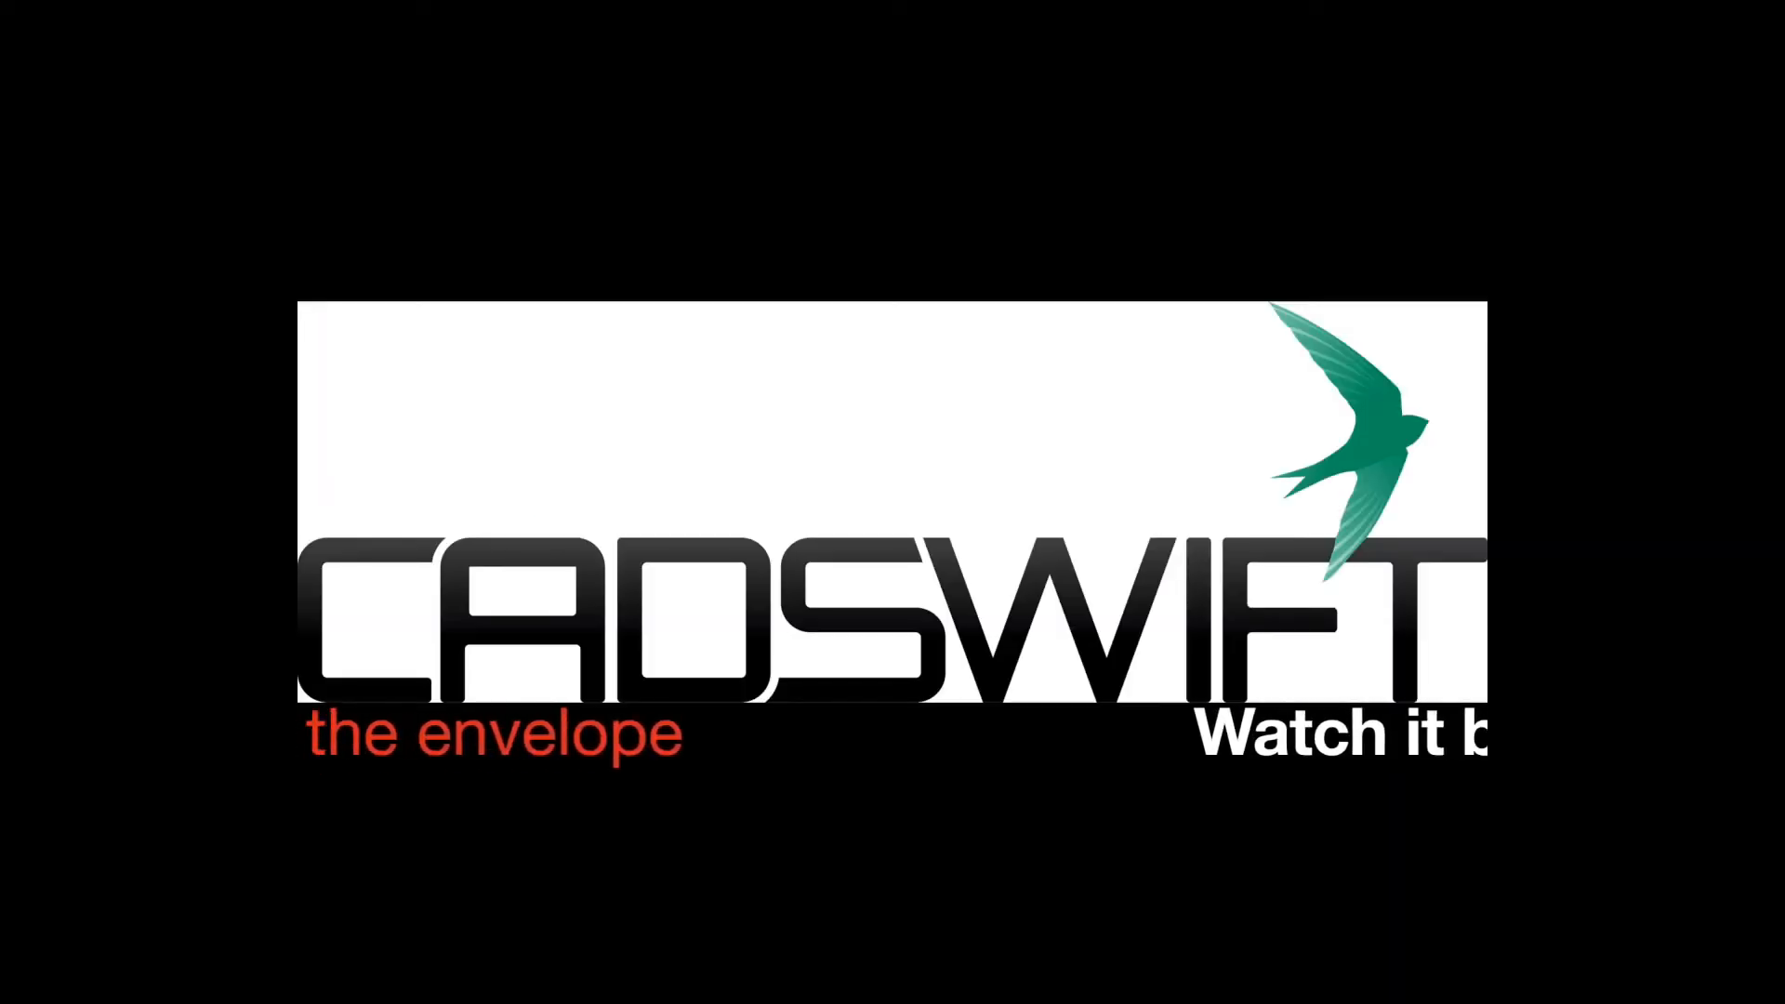